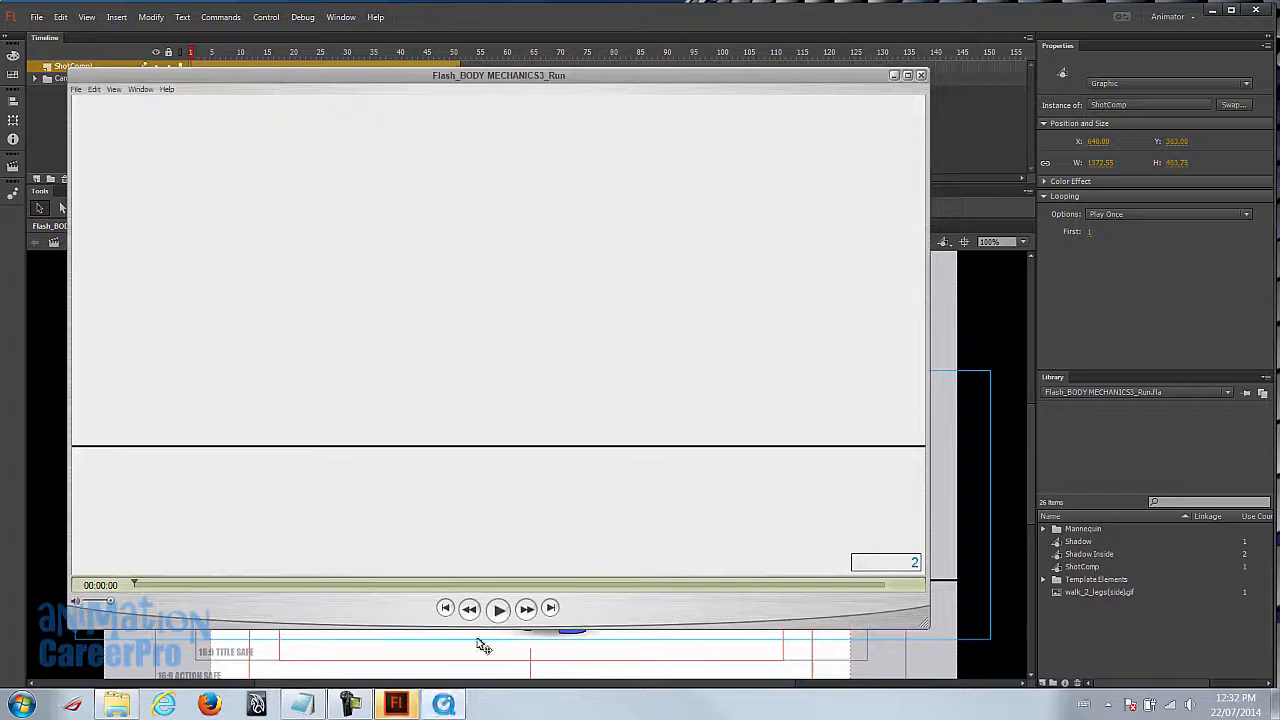
# - Play the rendered run animation to review the motion, and close the movie player
pyautogui.click(500, 616)
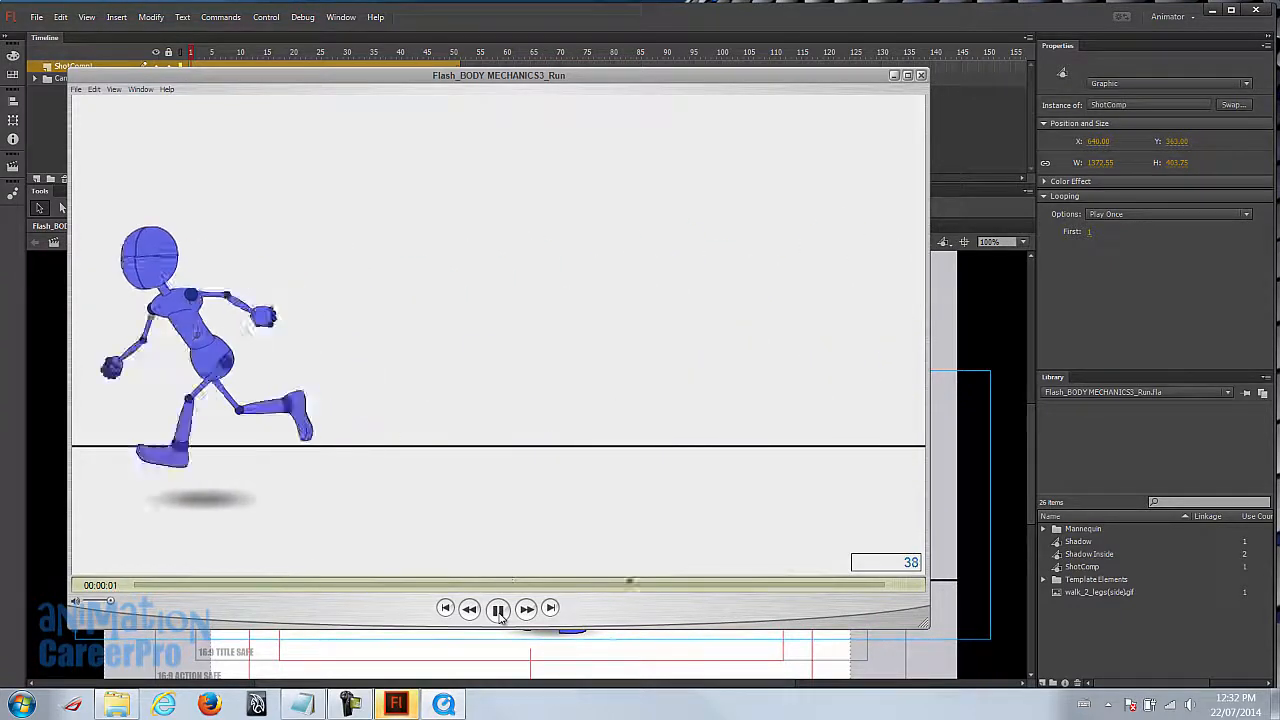
pyautogui.click(500, 616)
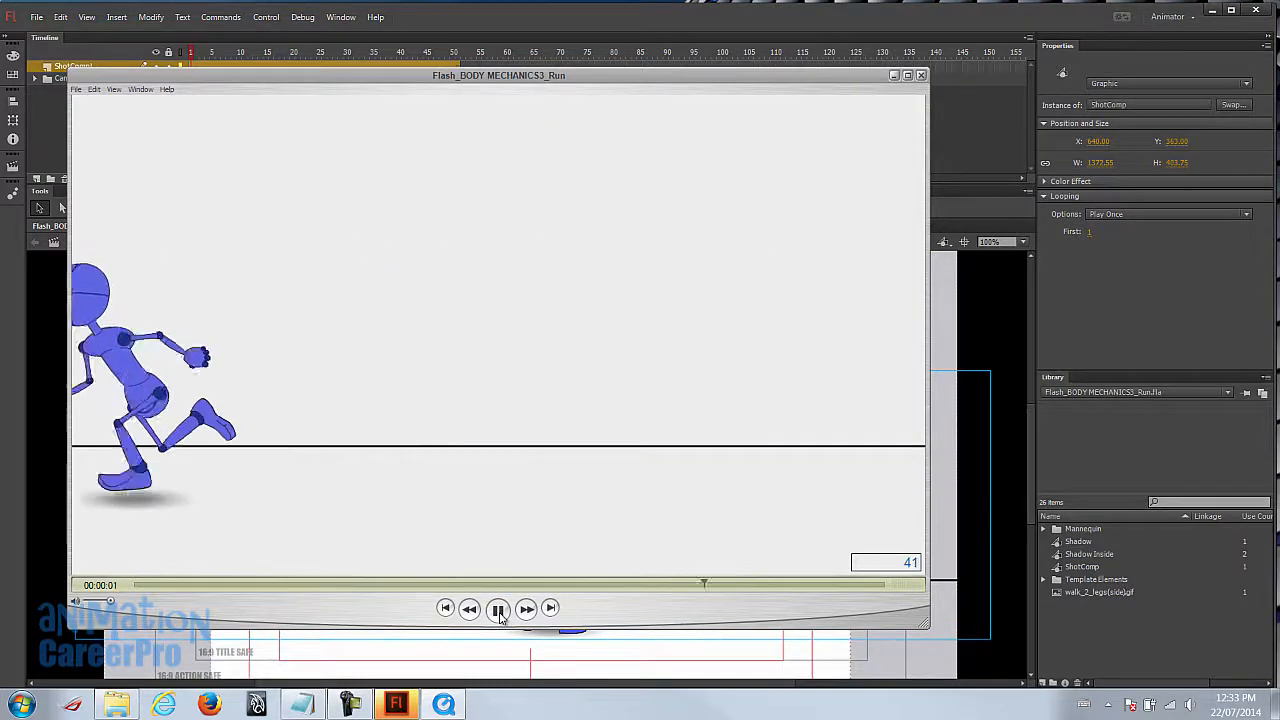
pyautogui.click(921, 75)
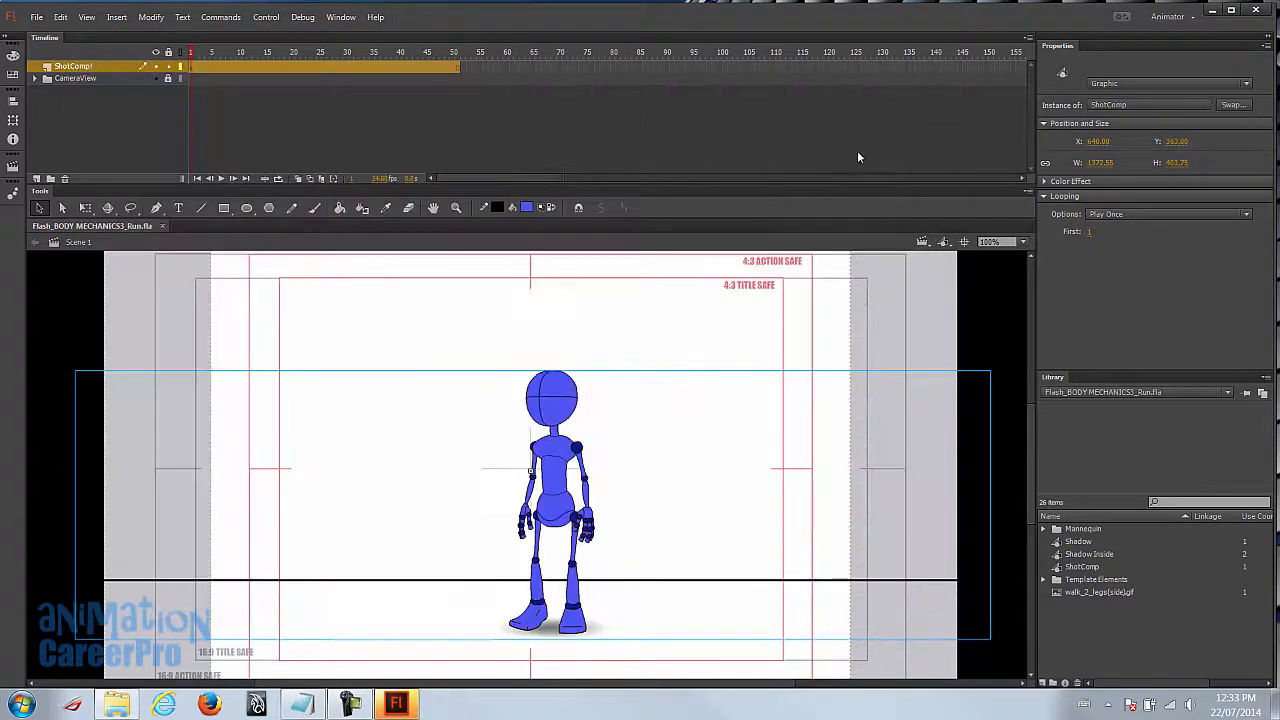
# - Open the ShotComp symbol and the nested F 3-4 Comp mannequin symbol for editing
pyautogui.click(619, 445)
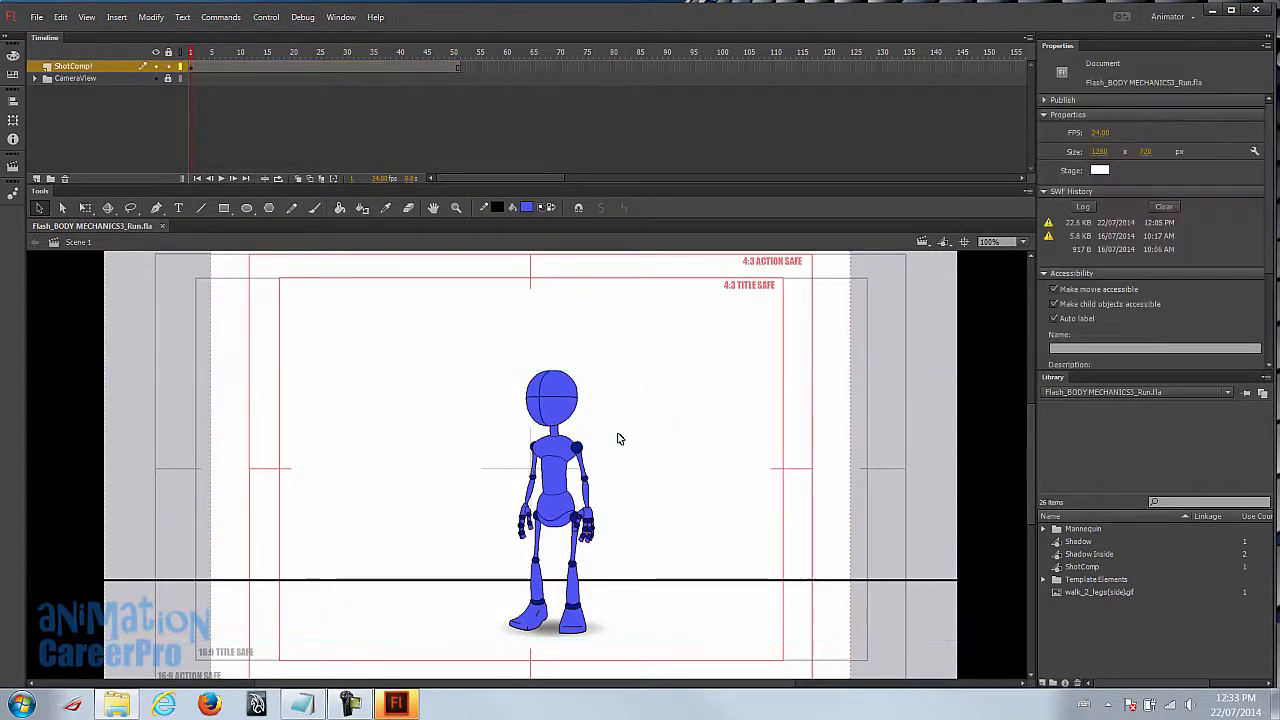
pyautogui.scroll(-1, 626, 445)
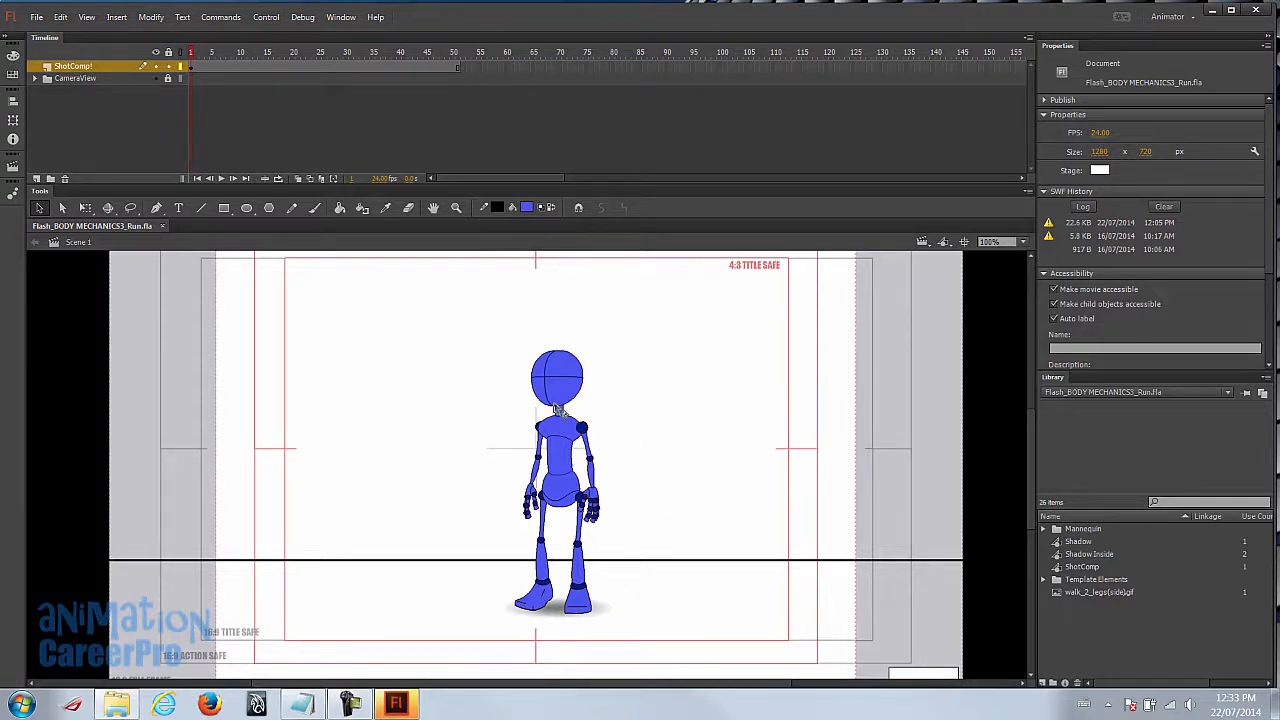
pyautogui.click(557, 403)
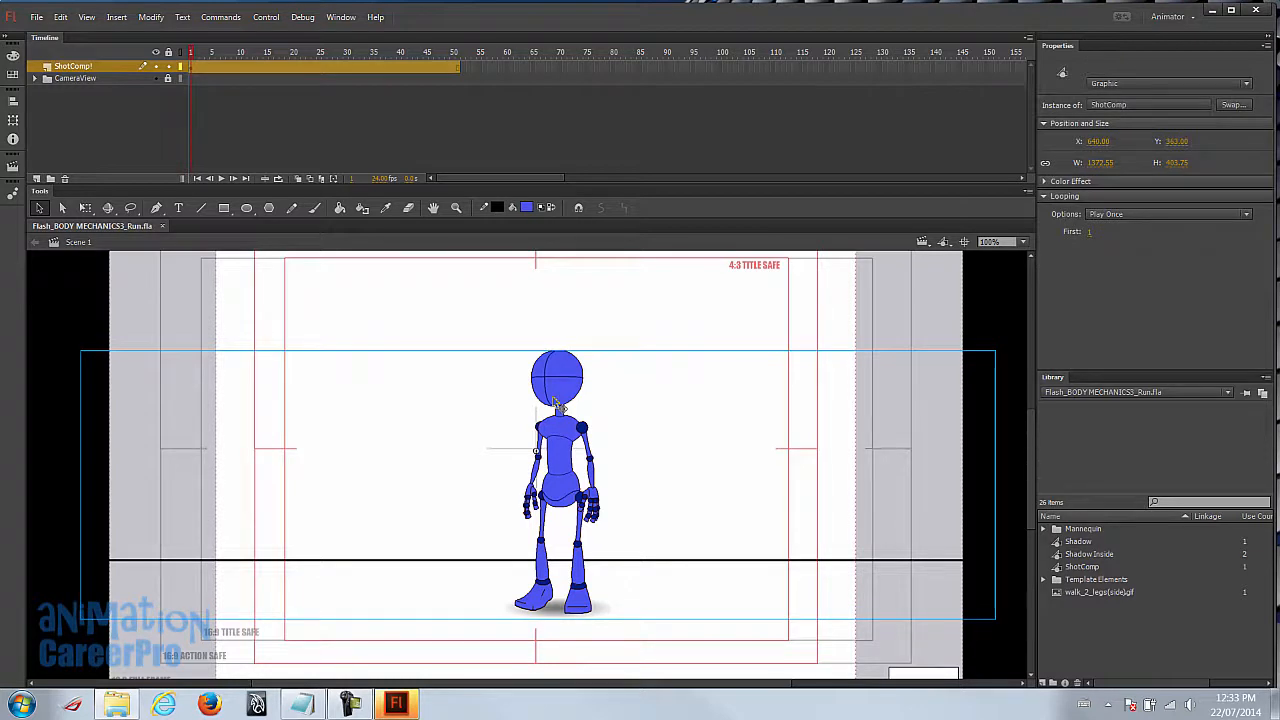
pyautogui.doubleClick(557, 403)
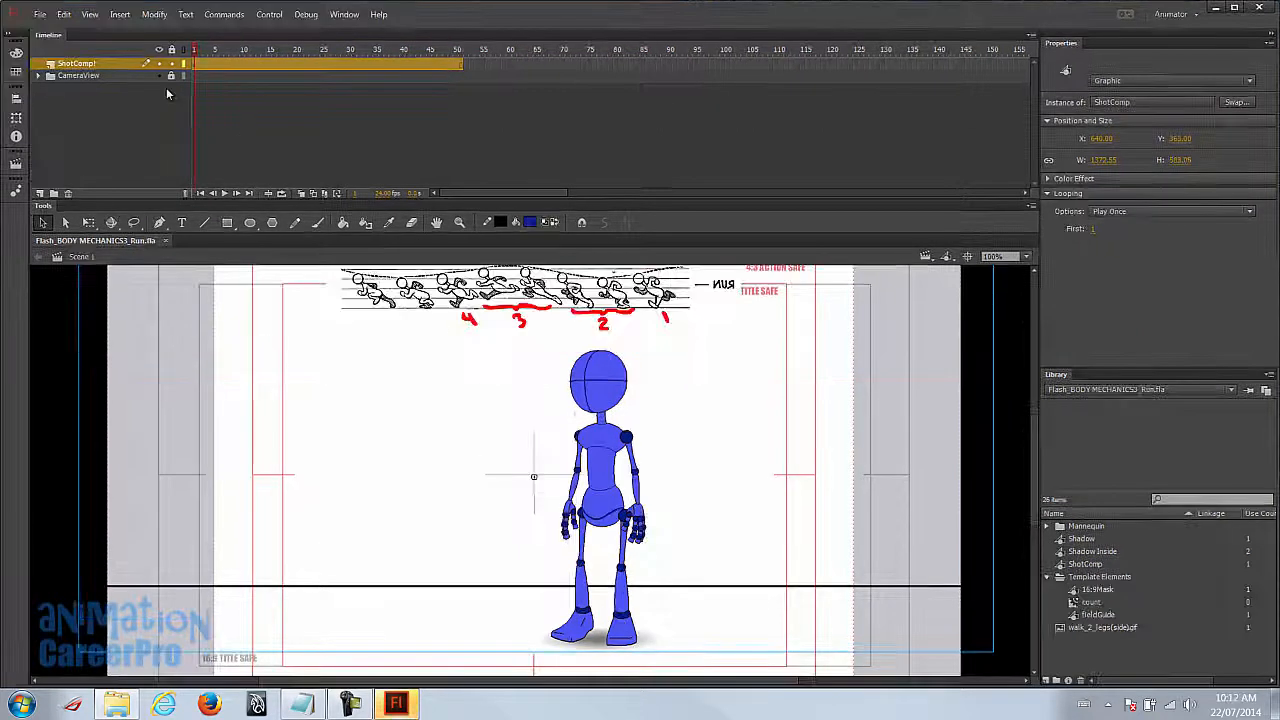
pyautogui.click(97, 79)
pyautogui.click(100, 66)
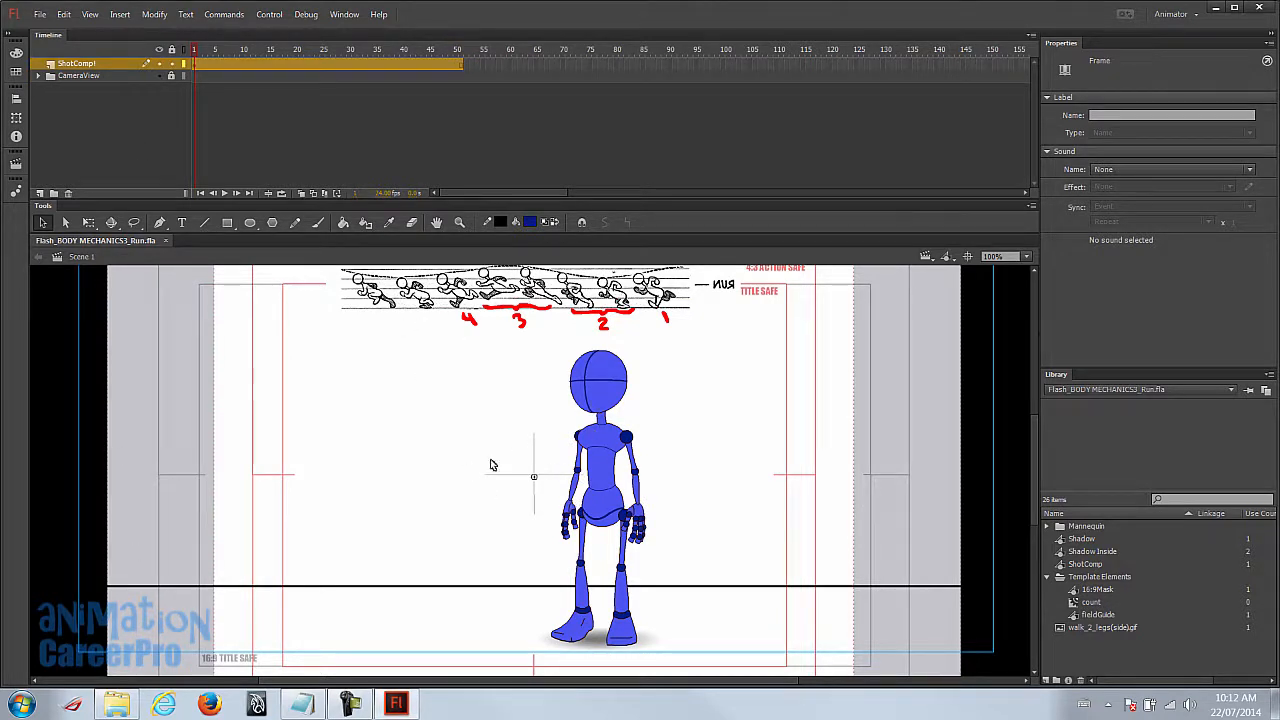
pyautogui.doubleClick(607, 409)
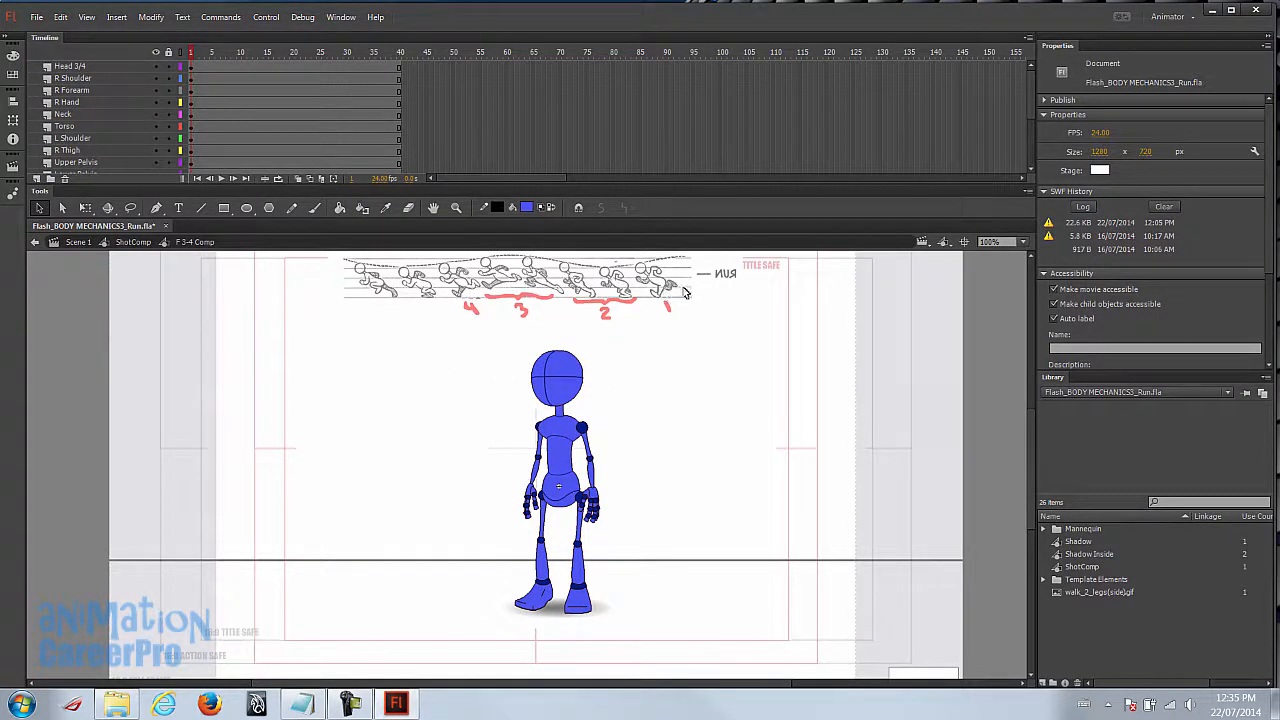
# - Lock the Shadow layer to keep the shadow out of the mannequin selection
pyautogui.moveTo(470, 338); pyautogui.dragTo(692, 642)
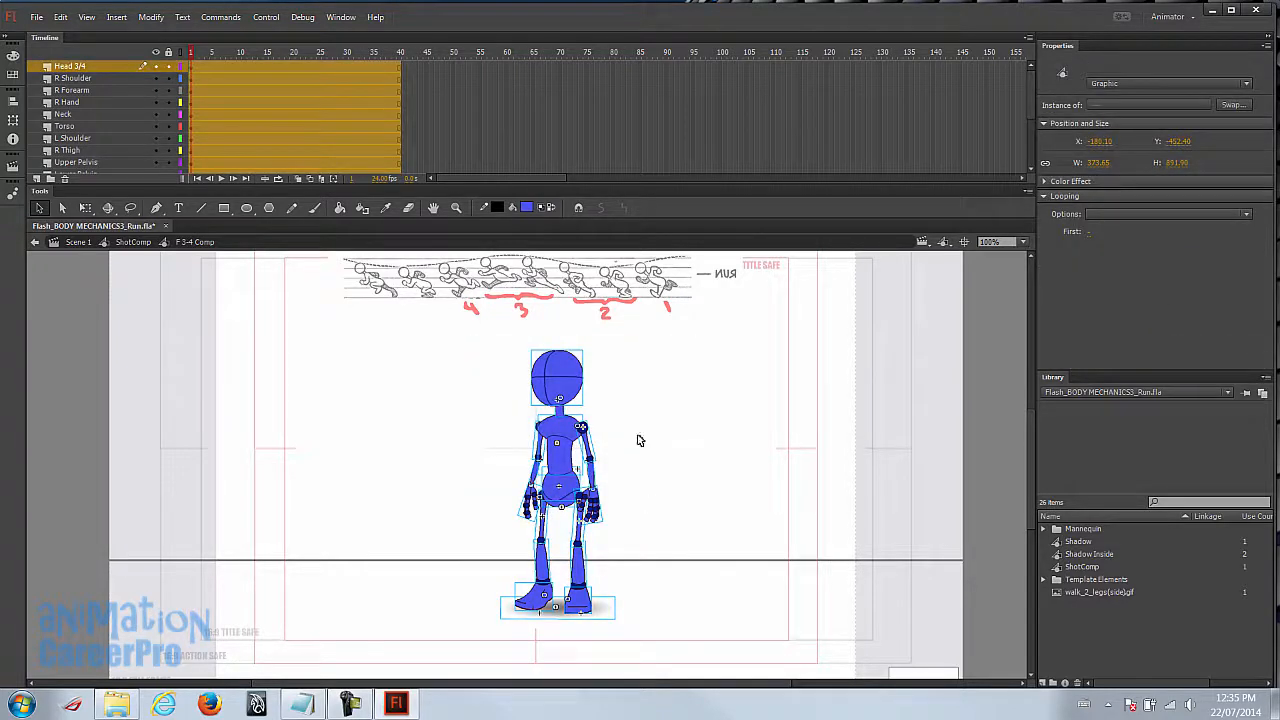
pyautogui.moveTo(460, 334); pyautogui.dragTo(698, 660)
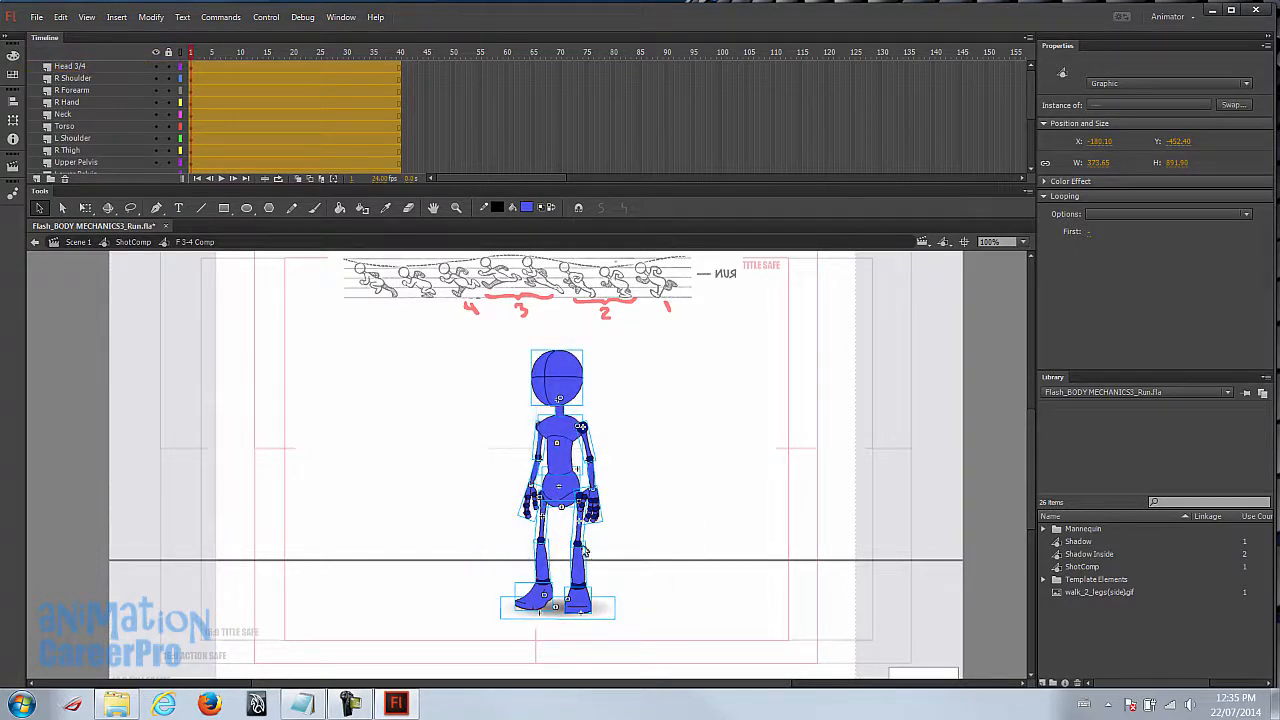
pyautogui.scroll(-3, 140, 139)
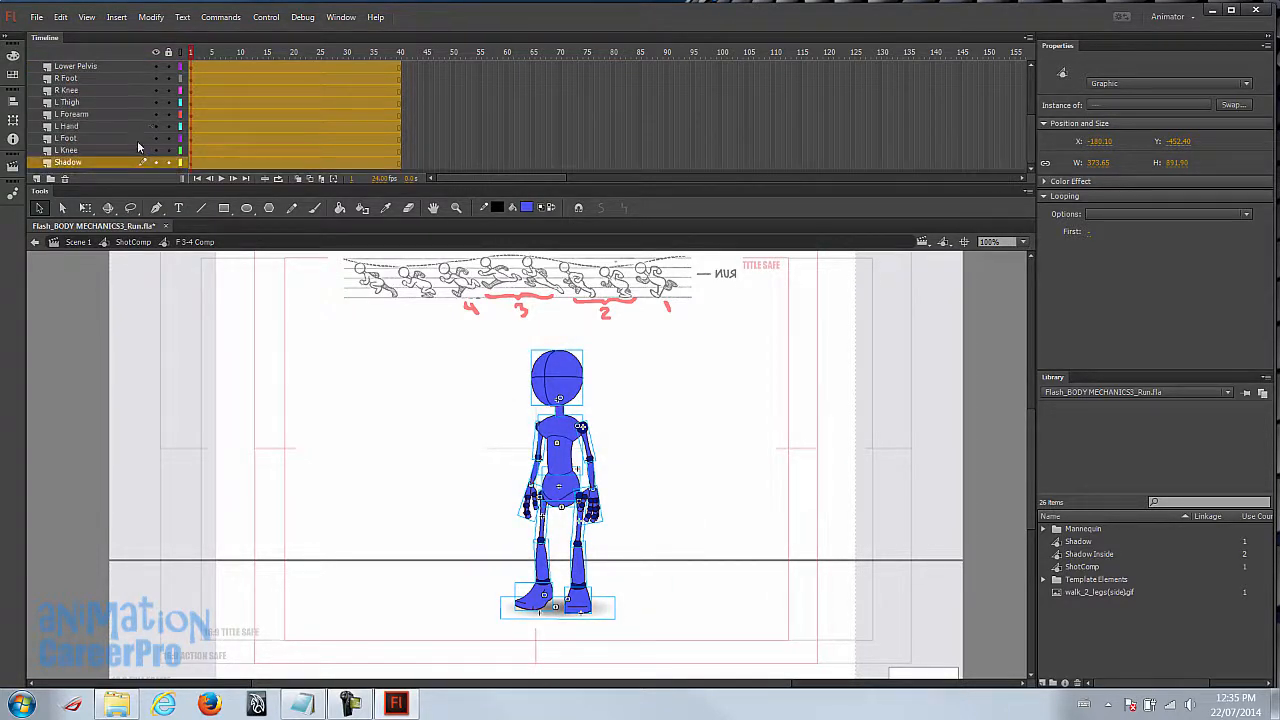
pyautogui.click(169, 162)
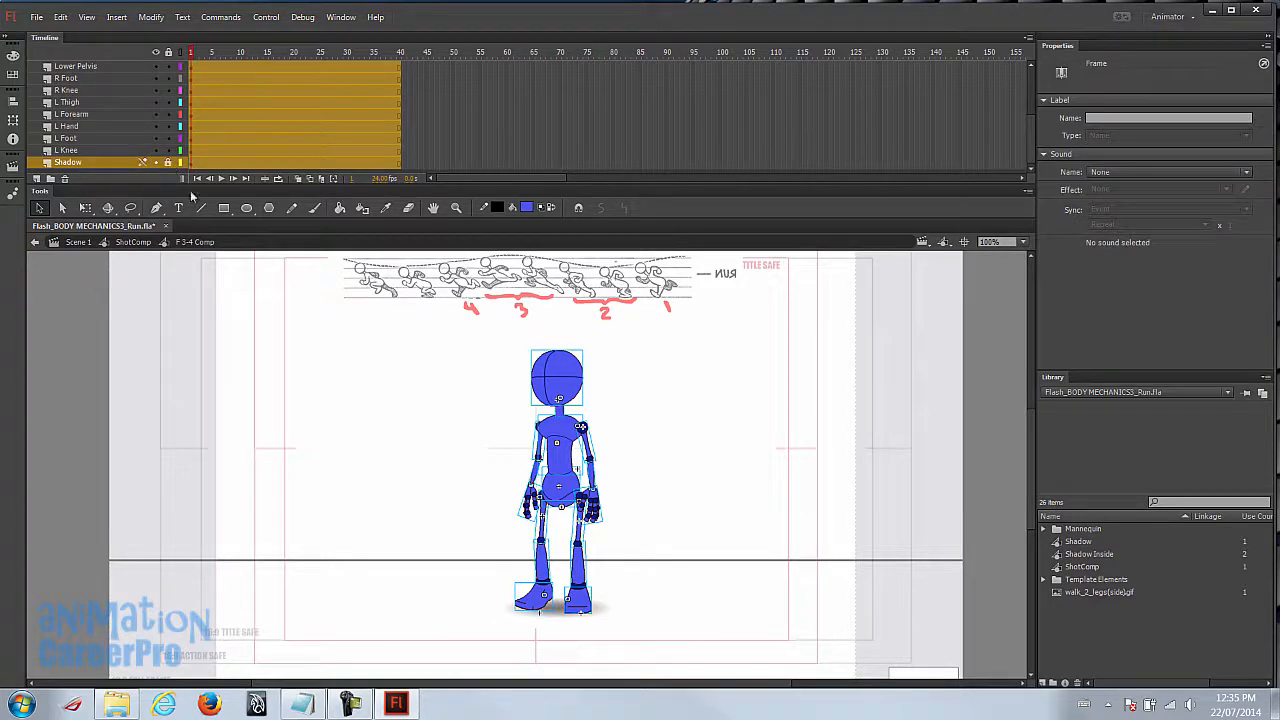
# - Rotate all mannequin body parts together into a forward lean with Free Transform, and turn the head back towards upright
pyautogui.moveTo(405, 351); pyautogui.dragTo(786, 651)
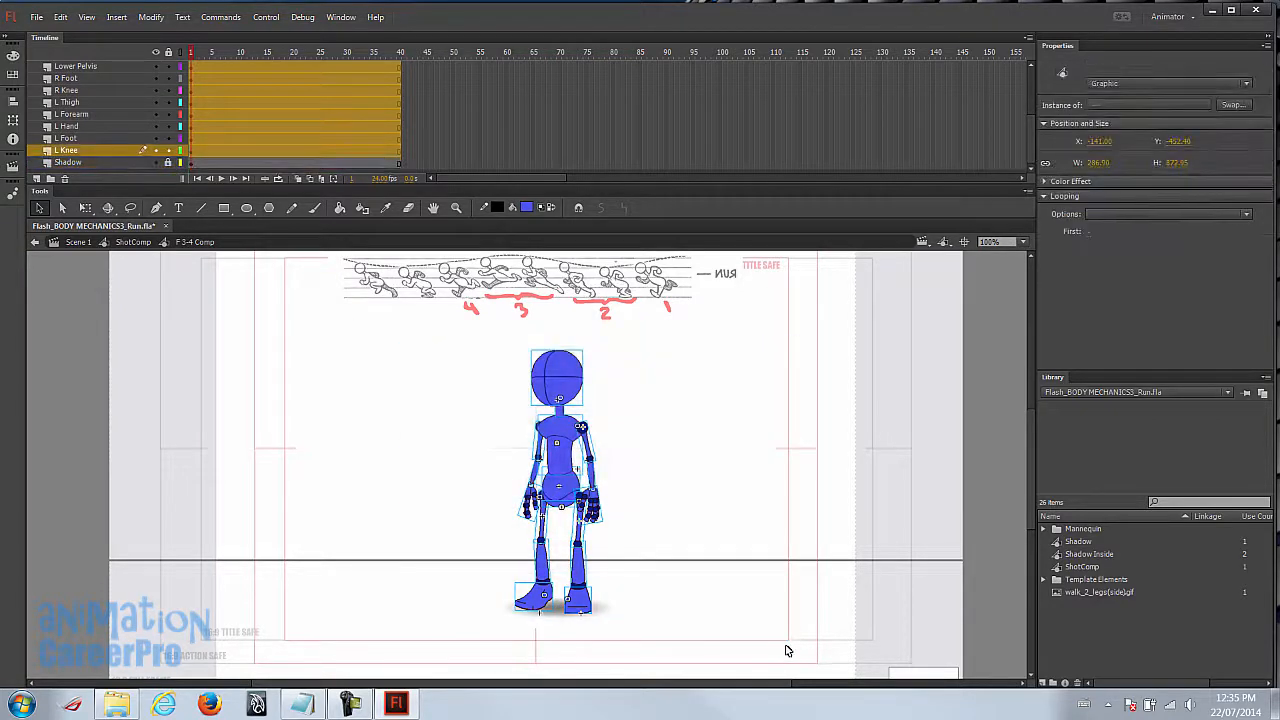
pyautogui.press('q')
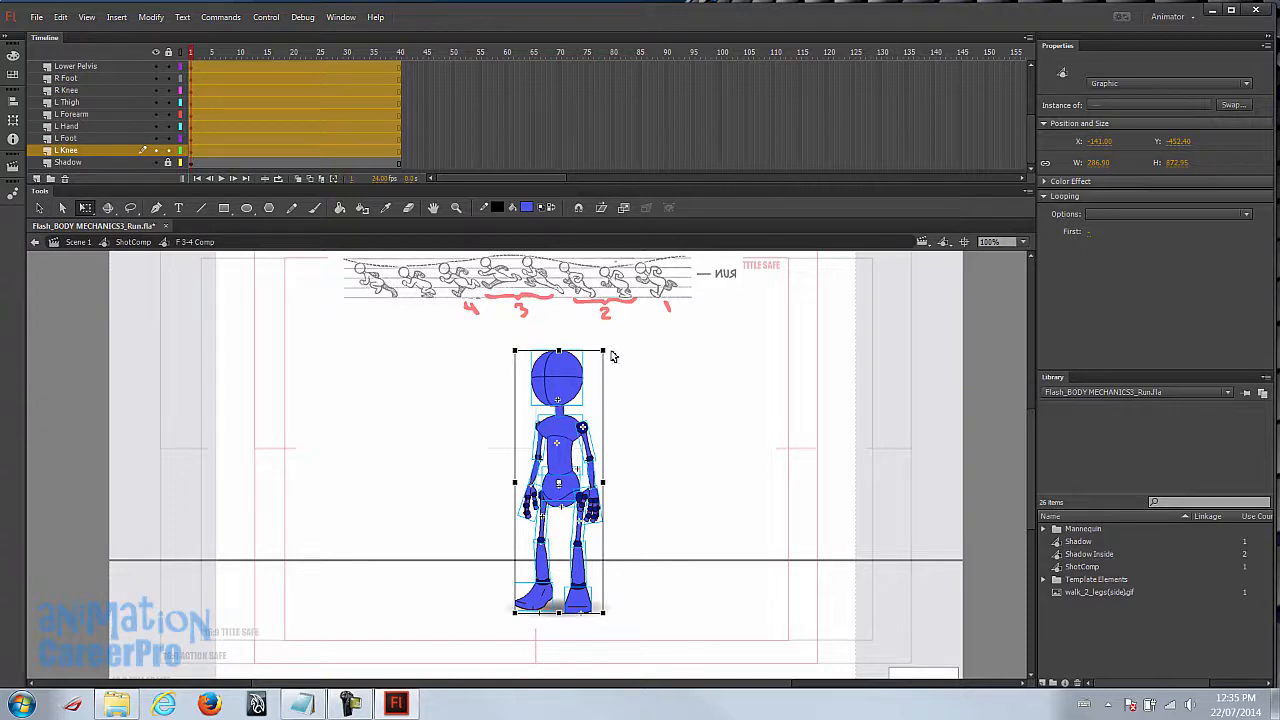
pyautogui.moveTo(617, 357); pyautogui.dragTo(540, 334)
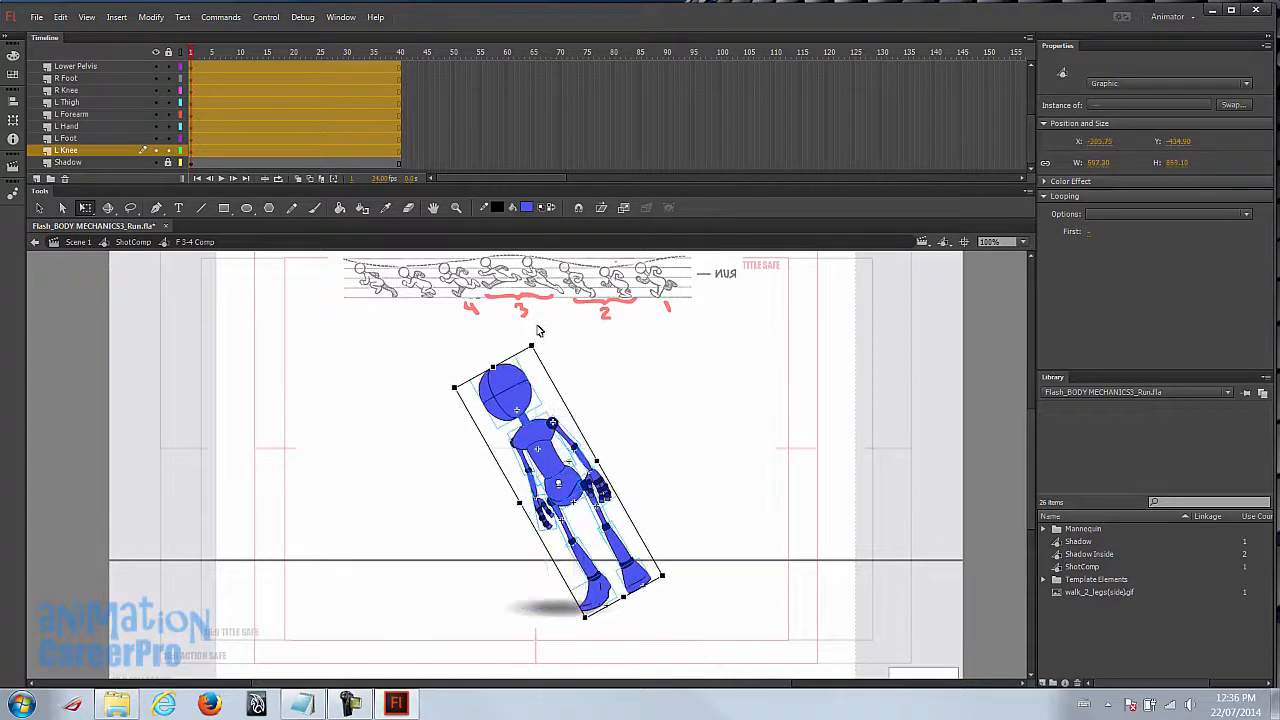
pyautogui.click(594, 393)
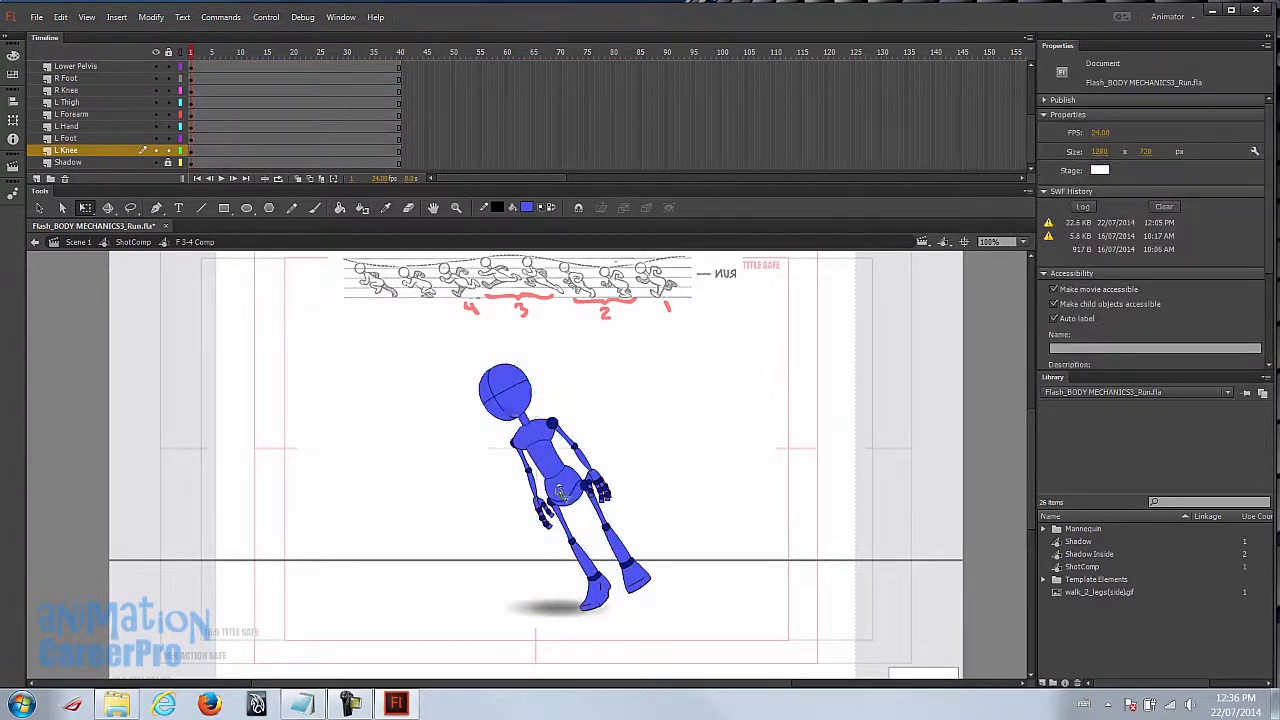
pyautogui.click(497, 398)
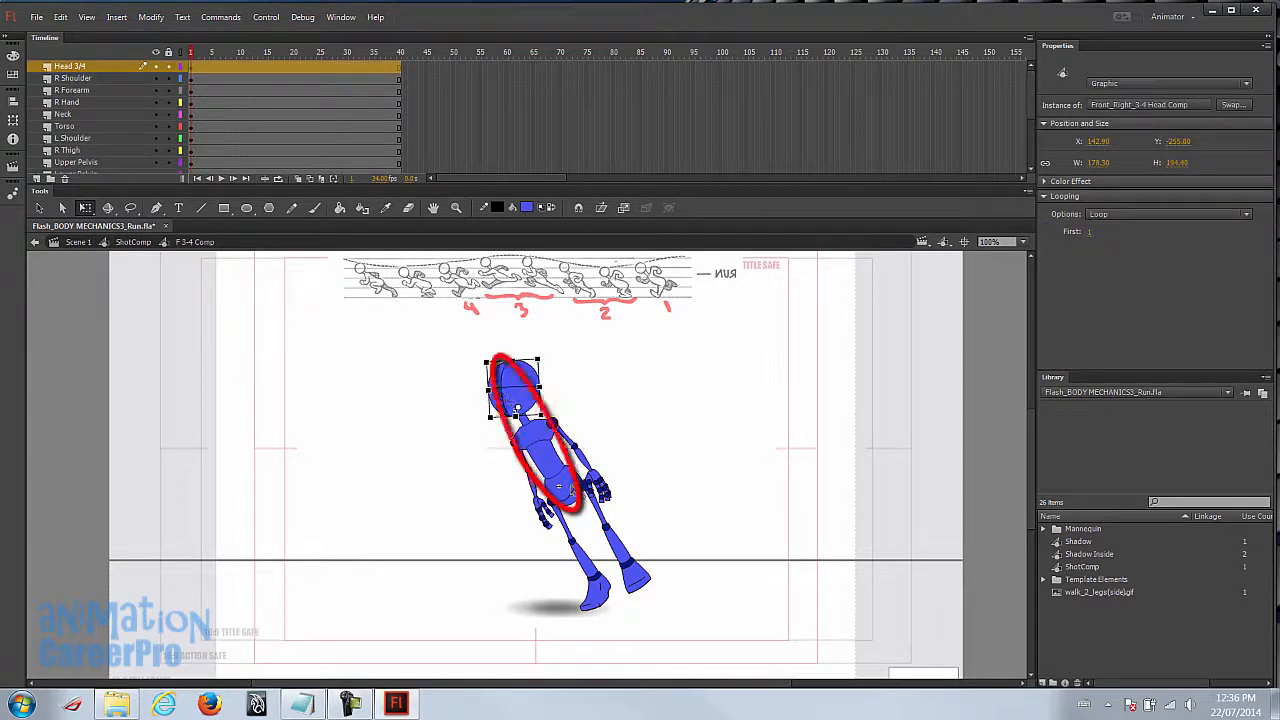
# - Widen the torso slightly with Free Transform
pyautogui.press('z')
pyautogui.moveTo(453, 338); pyautogui.dragTo(697, 650)
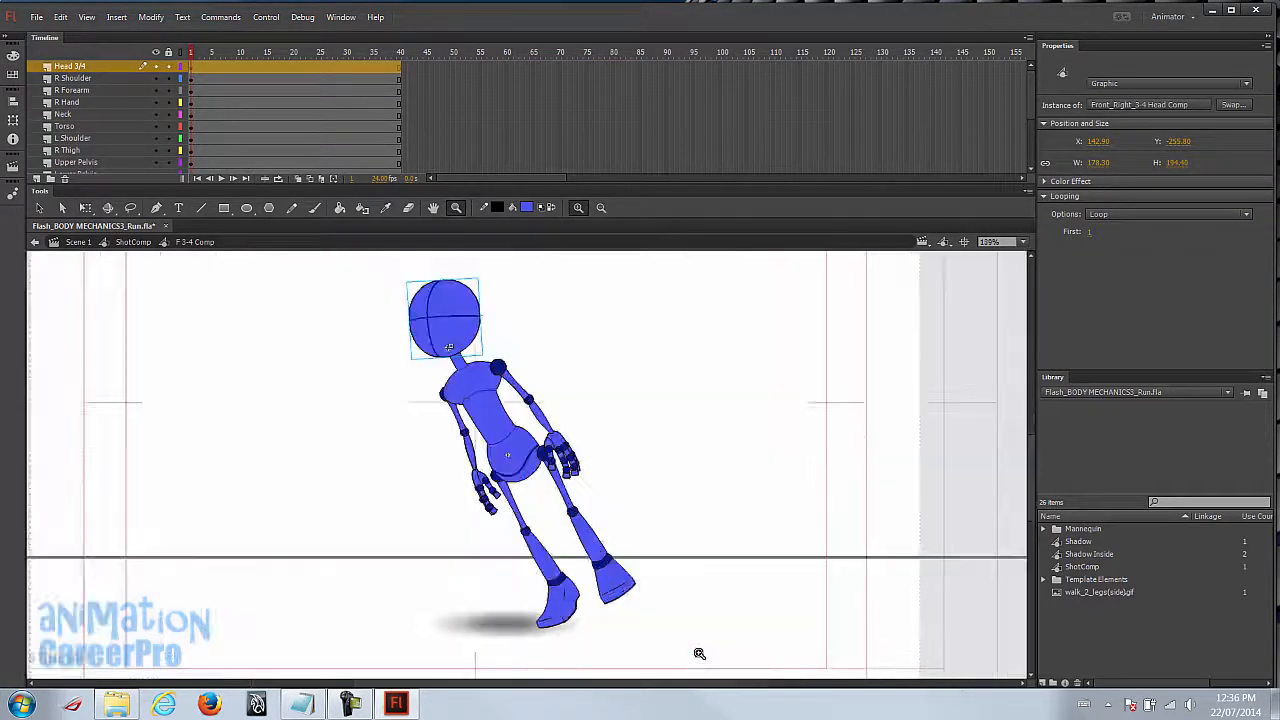
pyautogui.hotkey('ctrl', '=')
pyautogui.press('v')
pyautogui.click(592, 430)
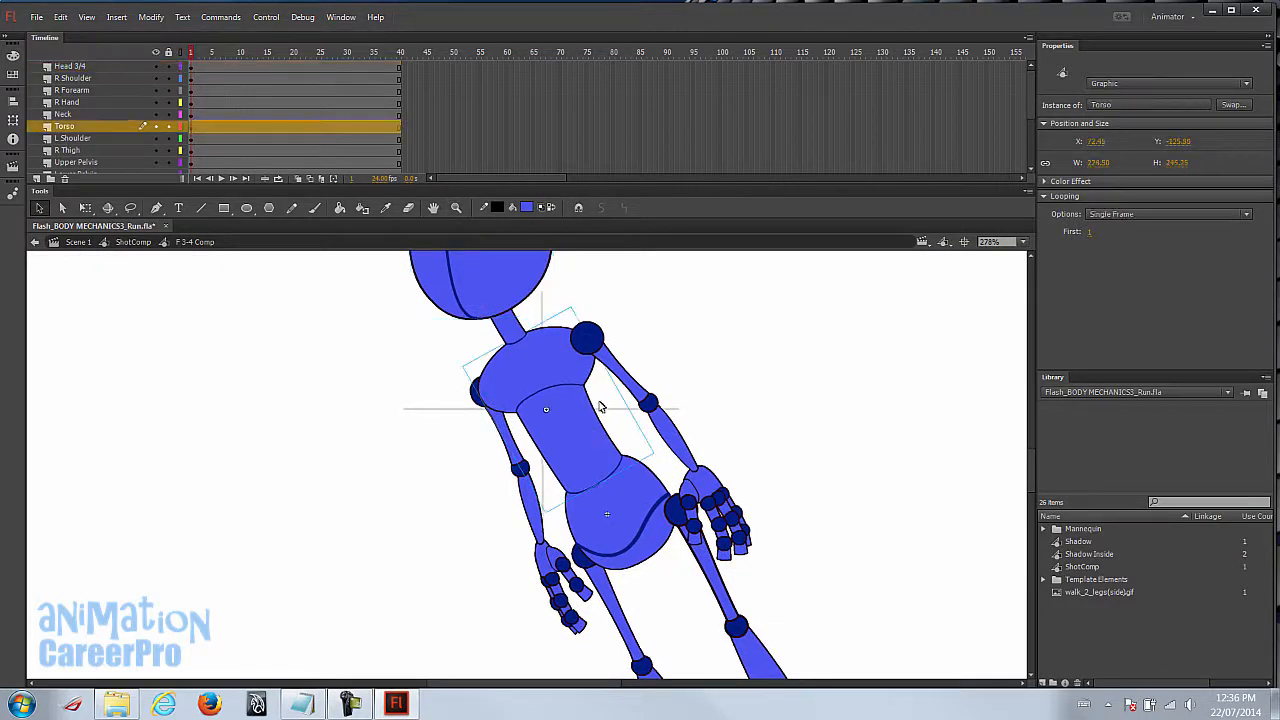
pyautogui.press('q')
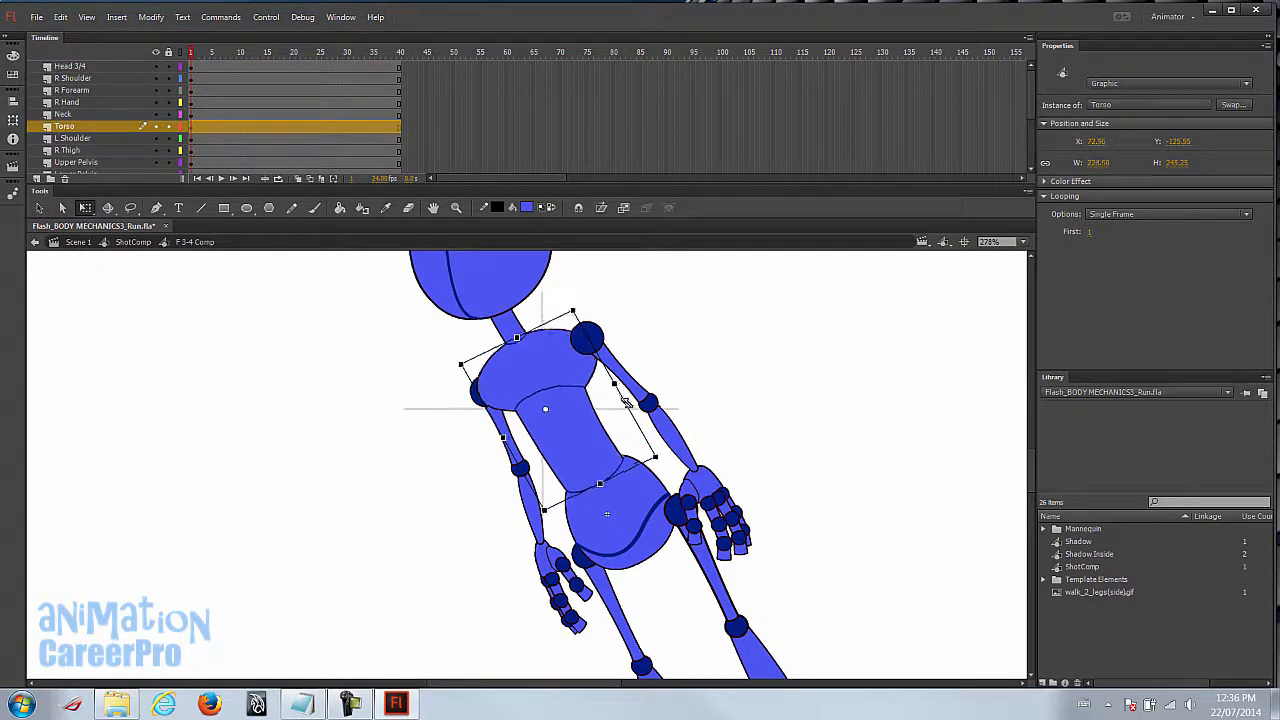
pyautogui.click(636, 327)
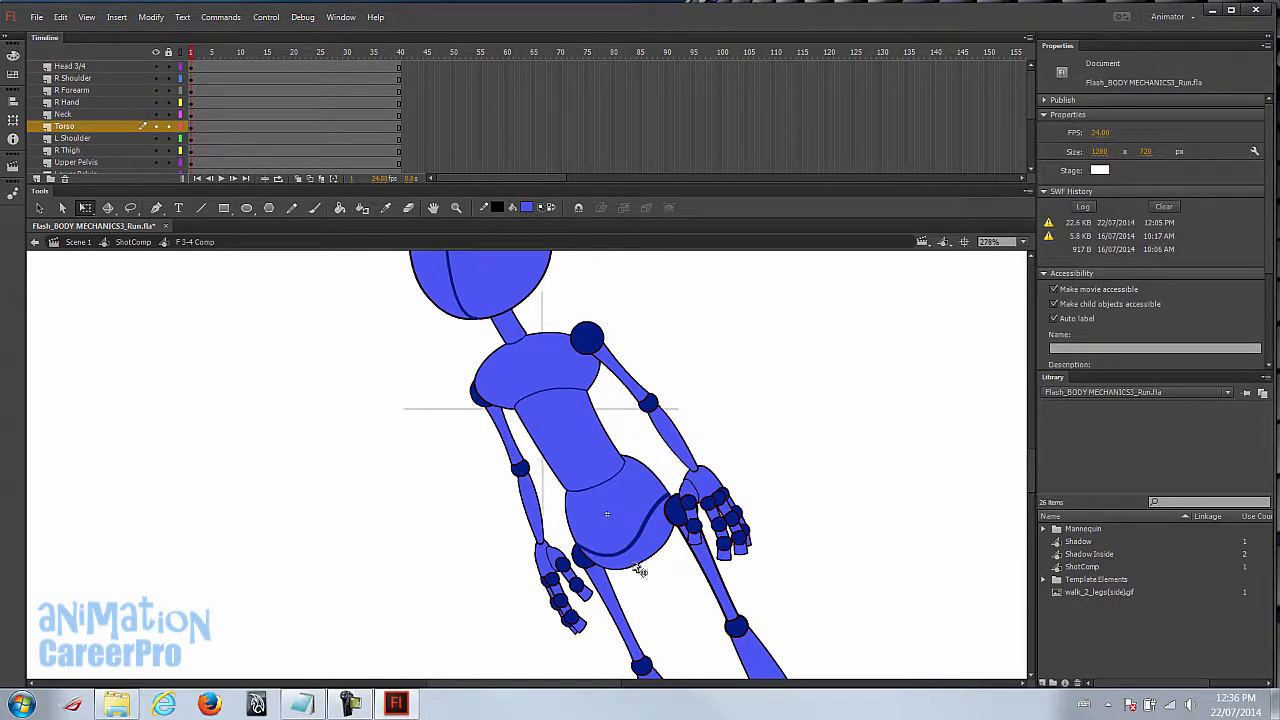
# - Rotate the upper and lower pelvis slightly counter-clockwise, and move the neck and head down onto the torso
pyautogui.click(635, 550)
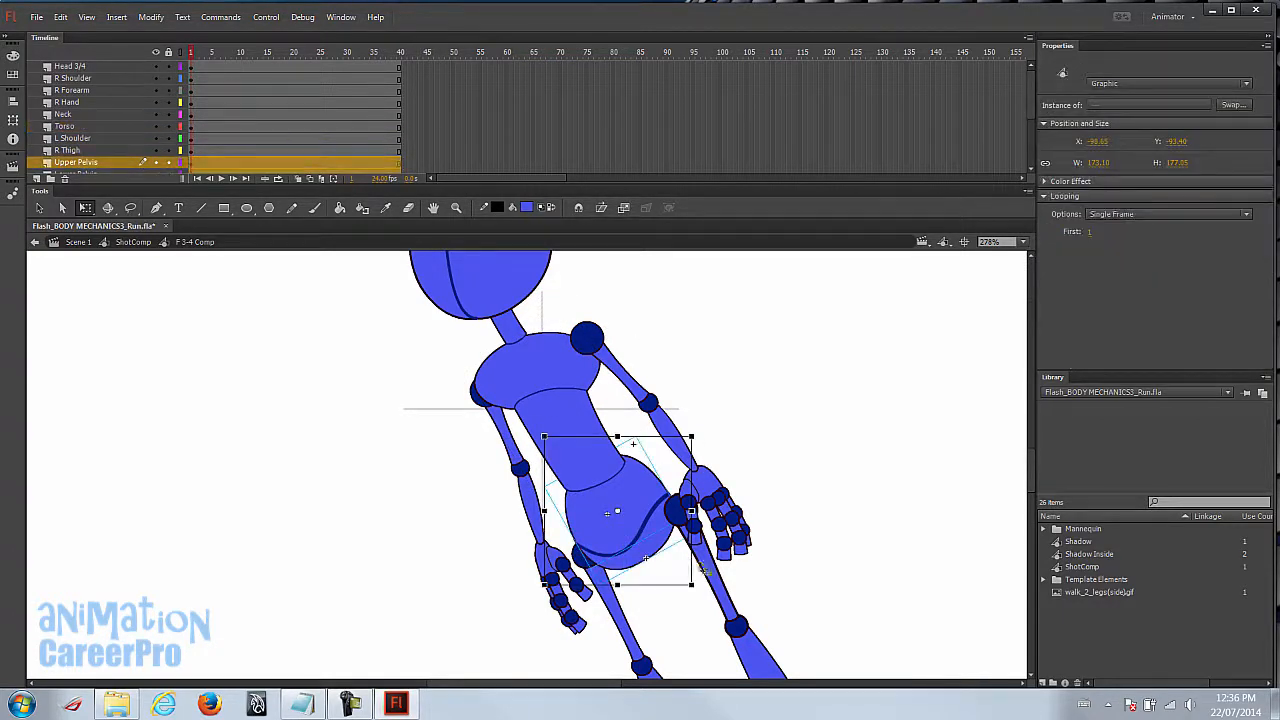
pyautogui.moveTo(703, 592); pyautogui.dragTo(722, 568)
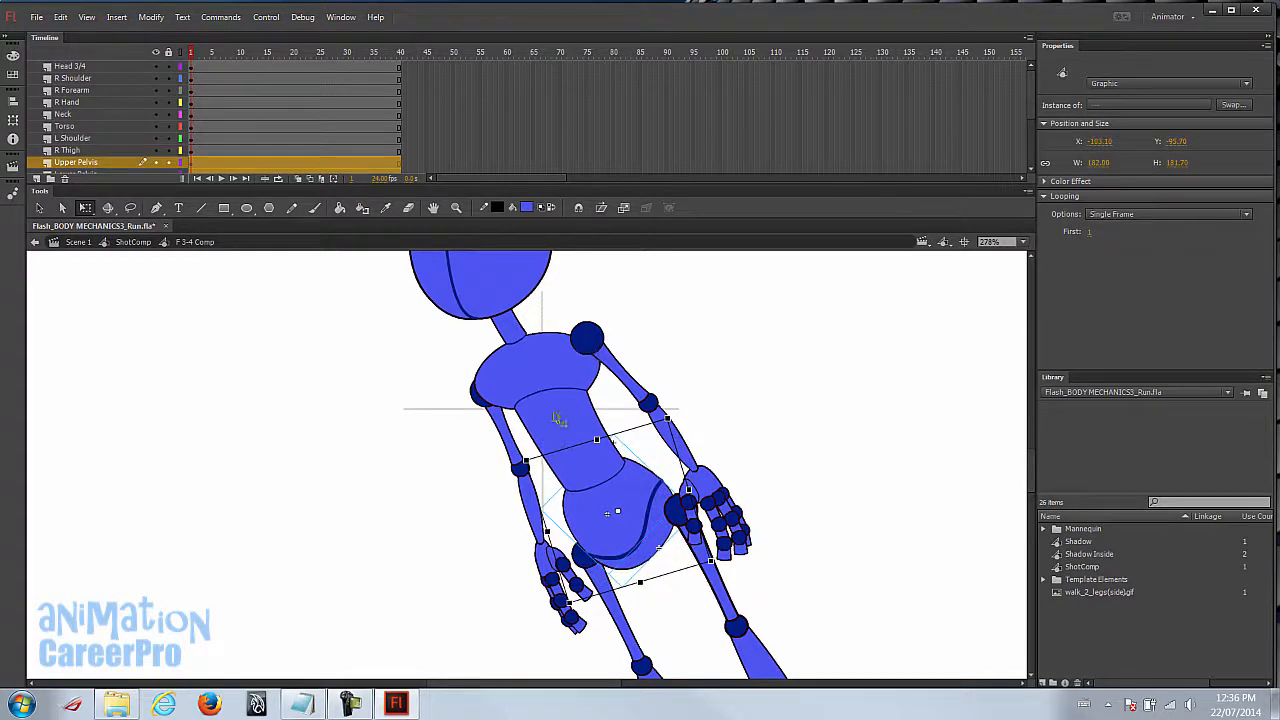
pyautogui.click(518, 330)
pyautogui.keyDown('shift'); pyautogui.click(520, 274); pyautogui.keyUp('shift')
pyautogui.moveTo(520, 274); pyautogui.dragTo(522, 277)
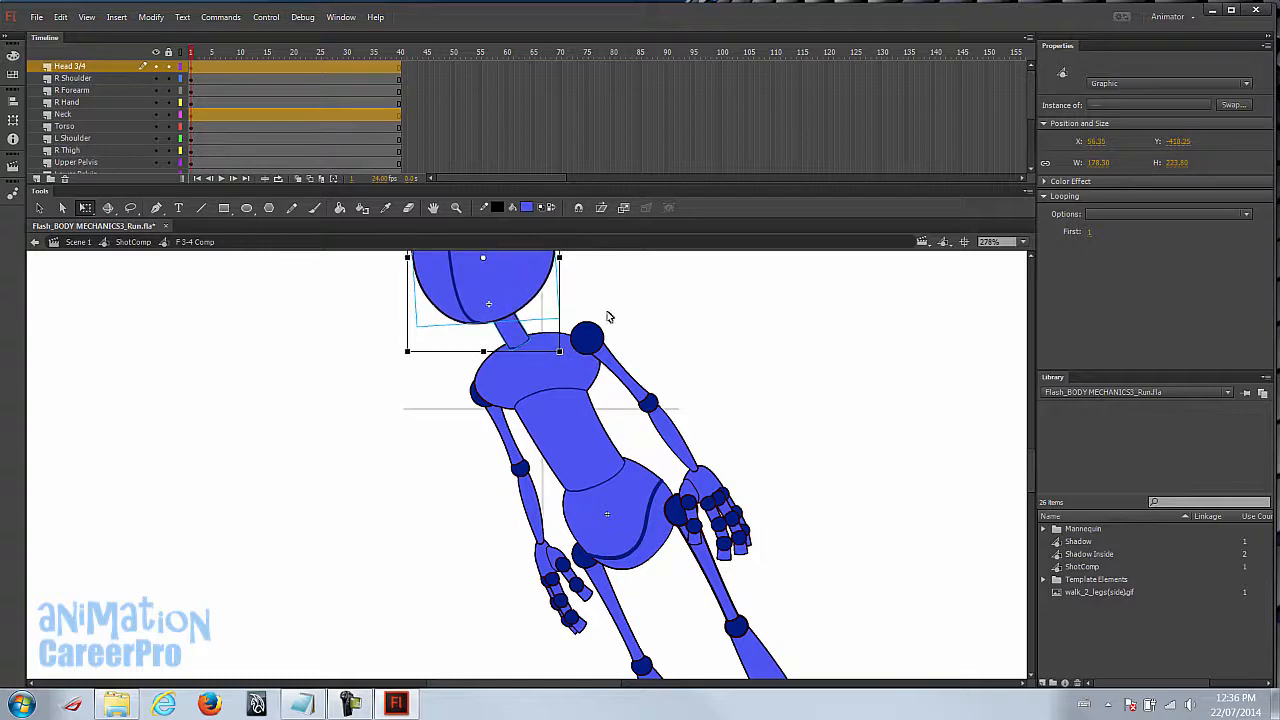
pyautogui.press('v')
pyautogui.click(634, 289)
# - Rotate the left thigh, knee and foot together about the hip to swing the left leg forward
pyautogui.hotkey('ctrl', '2')
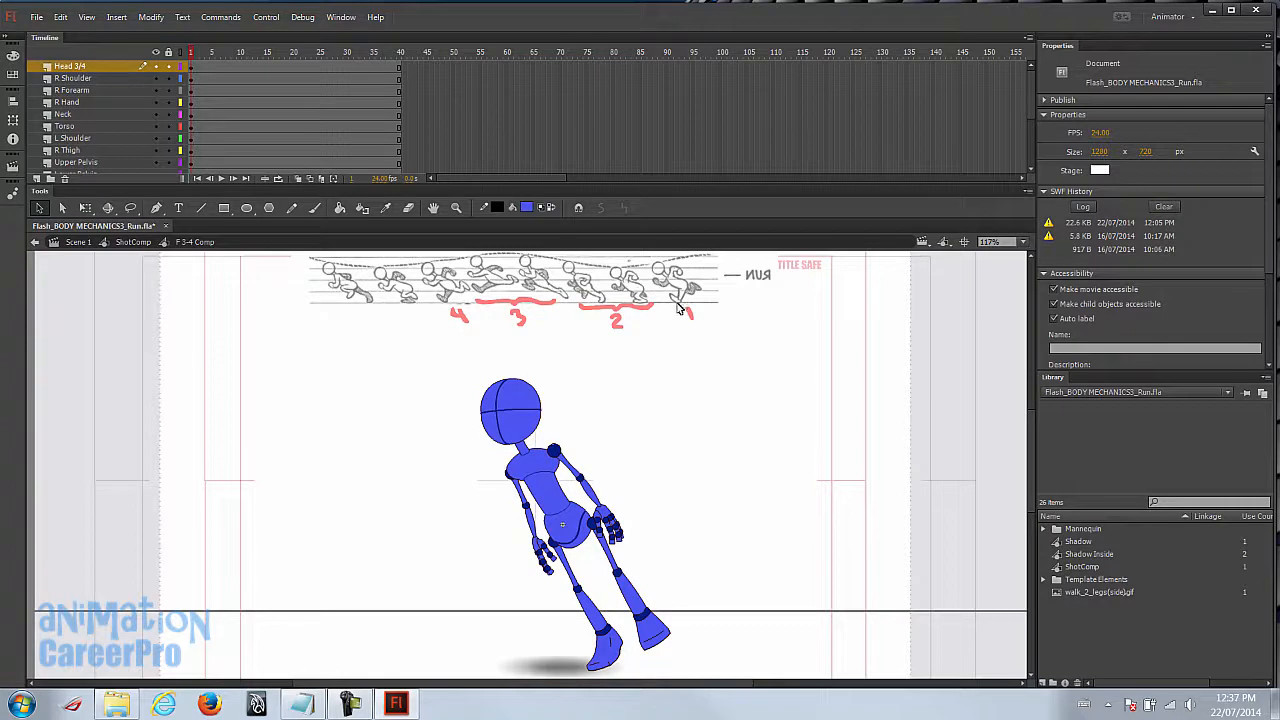
pyautogui.press('q')
pyautogui.moveTo(640, 660); pyautogui.dragTo(557, 545)
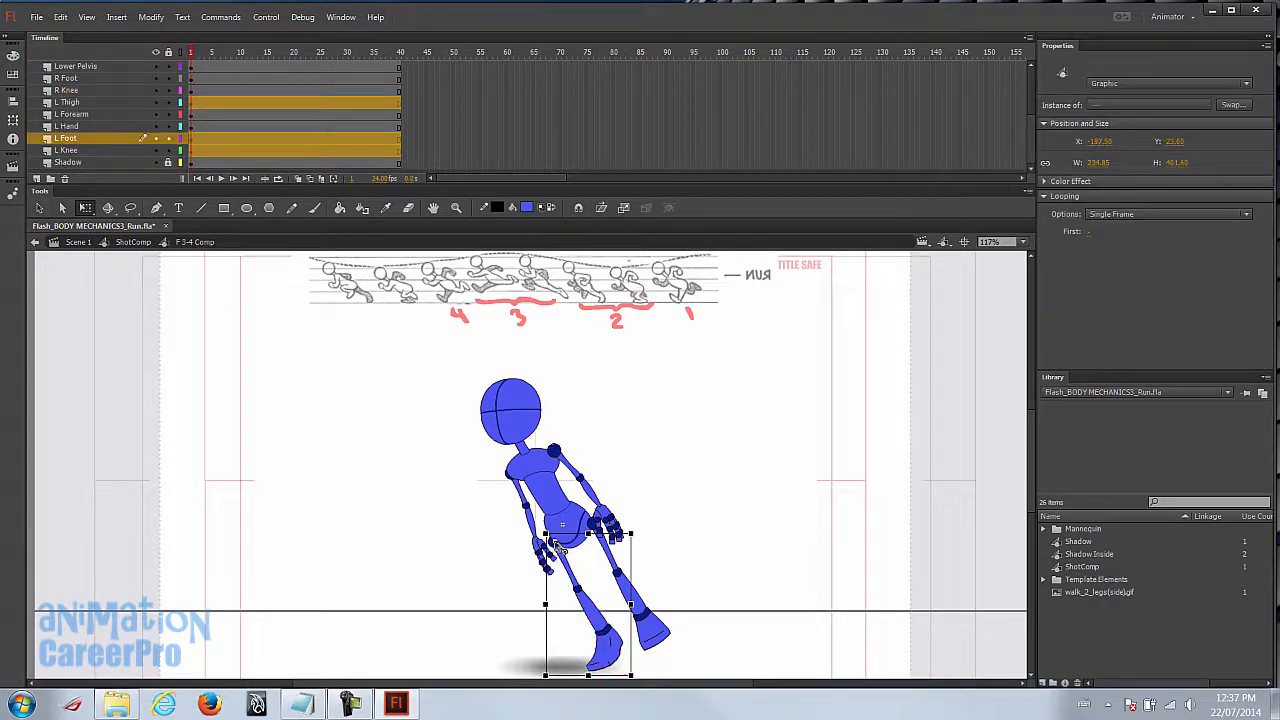
pyautogui.moveTo(634, 672); pyautogui.dragTo(505, 658)
pyautogui.click(652, 630)
# - Raise all mannequin body parts together above the shadow, to a Y position of about -480
pyautogui.moveTo(386, 384); pyautogui.dragTo(756, 670)
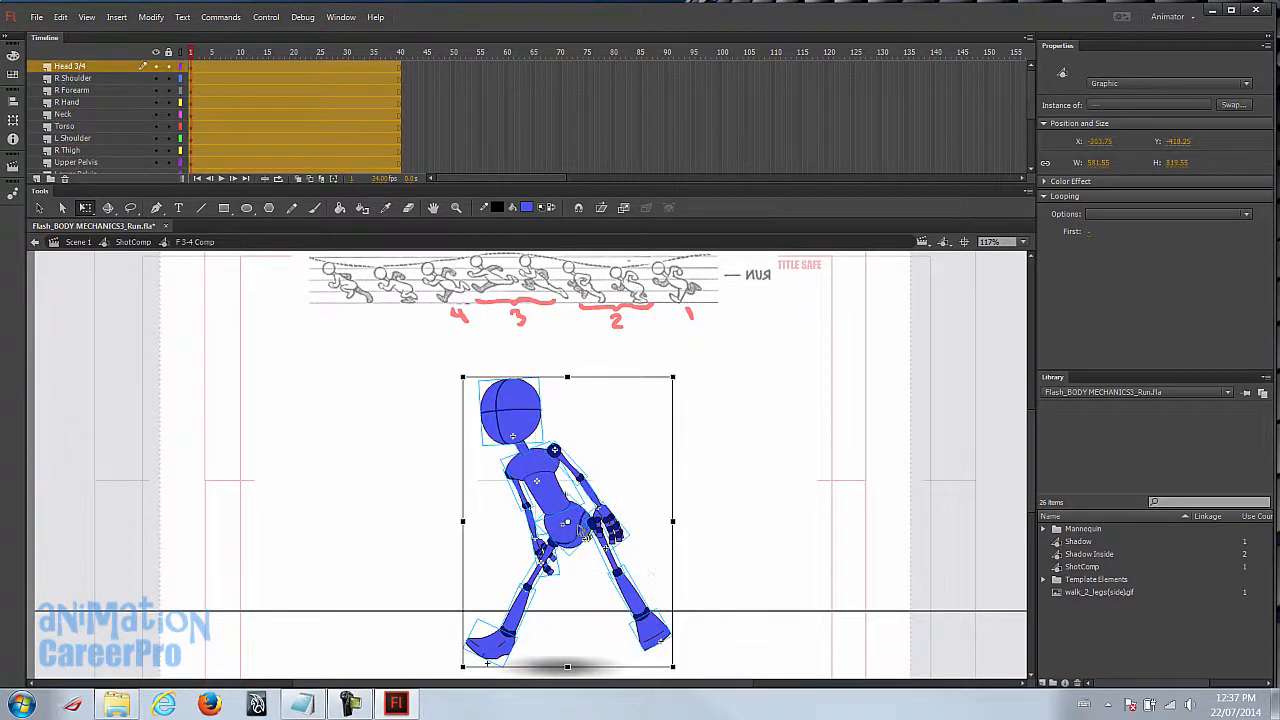
pyautogui.press('Up')
pyautogui.press('Up')
pyautogui.press('Up')
pyautogui.press('Up')
pyautogui.press('Up')
pyautogui.press('Up')
pyautogui.press('Up')
pyautogui.press('Up')
pyautogui.press('Up')
pyautogui.press('Up')
pyautogui.press('Up')
pyautogui.press('Up')
pyautogui.press('Up')
pyautogui.press('Up')
pyautogui.press('Up')
pyautogui.press('Up')
pyautogui.press('Up')
pyautogui.press('Up')
pyautogui.press('Up')
pyautogui.press('Up')
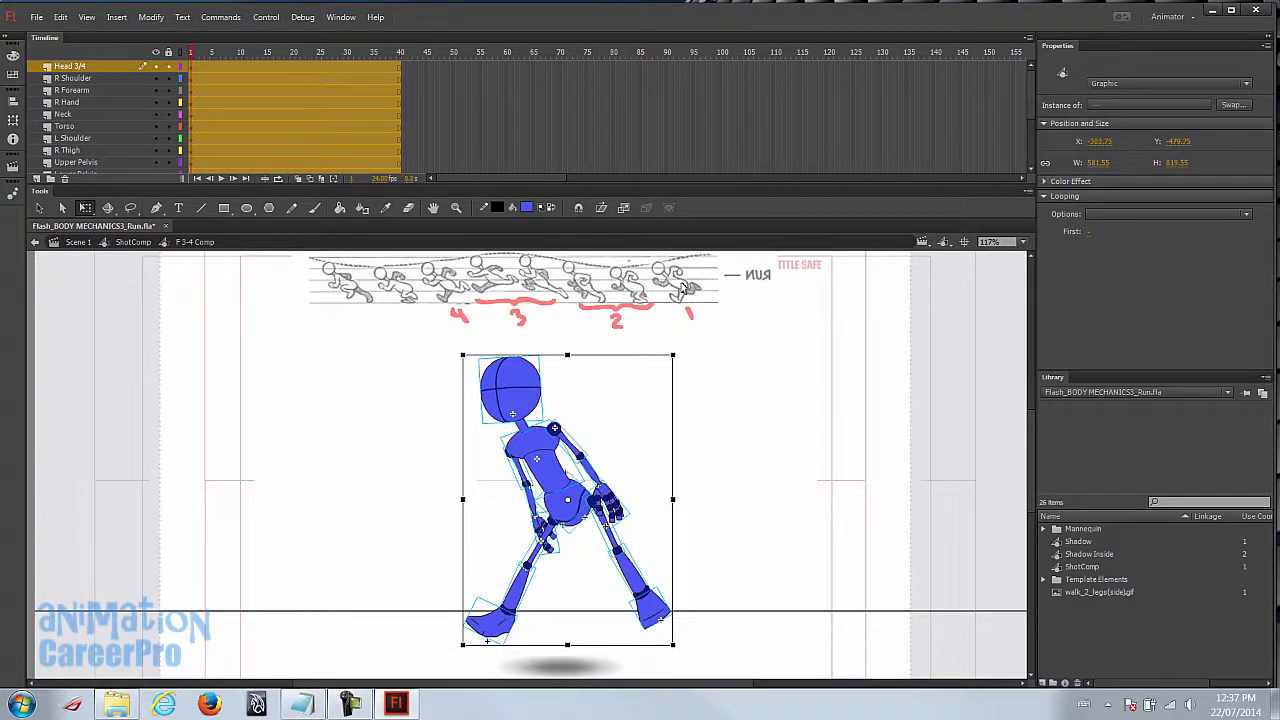
pyautogui.click(689, 431)
# - Bend the right knee to lift the lower leg and foot behind the body, and rotate the whole right leg slightly
pyautogui.click(648, 595)
pyautogui.moveTo(648, 595); pyautogui.dragTo(617, 550)
pyautogui.moveTo(685, 640); pyautogui.dragTo(722, 518)
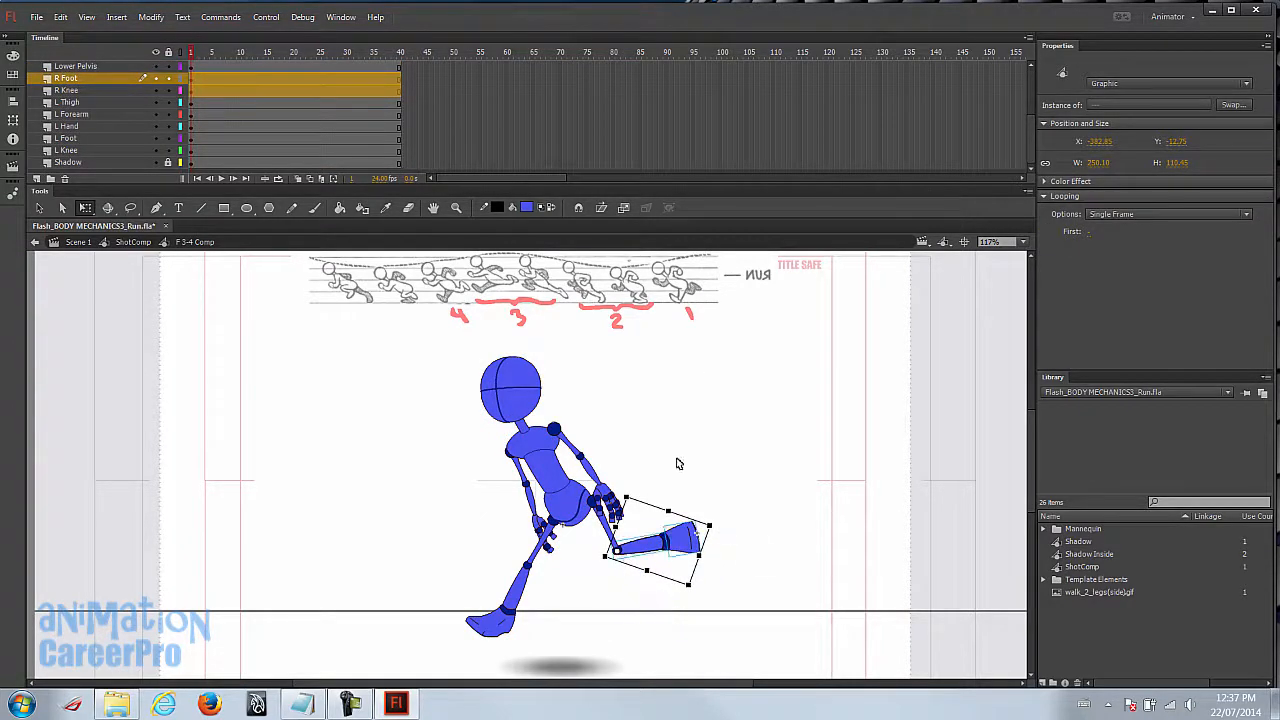
pyautogui.keyDown('shift'); pyautogui.click(628, 558); pyautogui.keyUp('shift')
pyautogui.moveTo(714, 563); pyautogui.dragTo(733, 547)
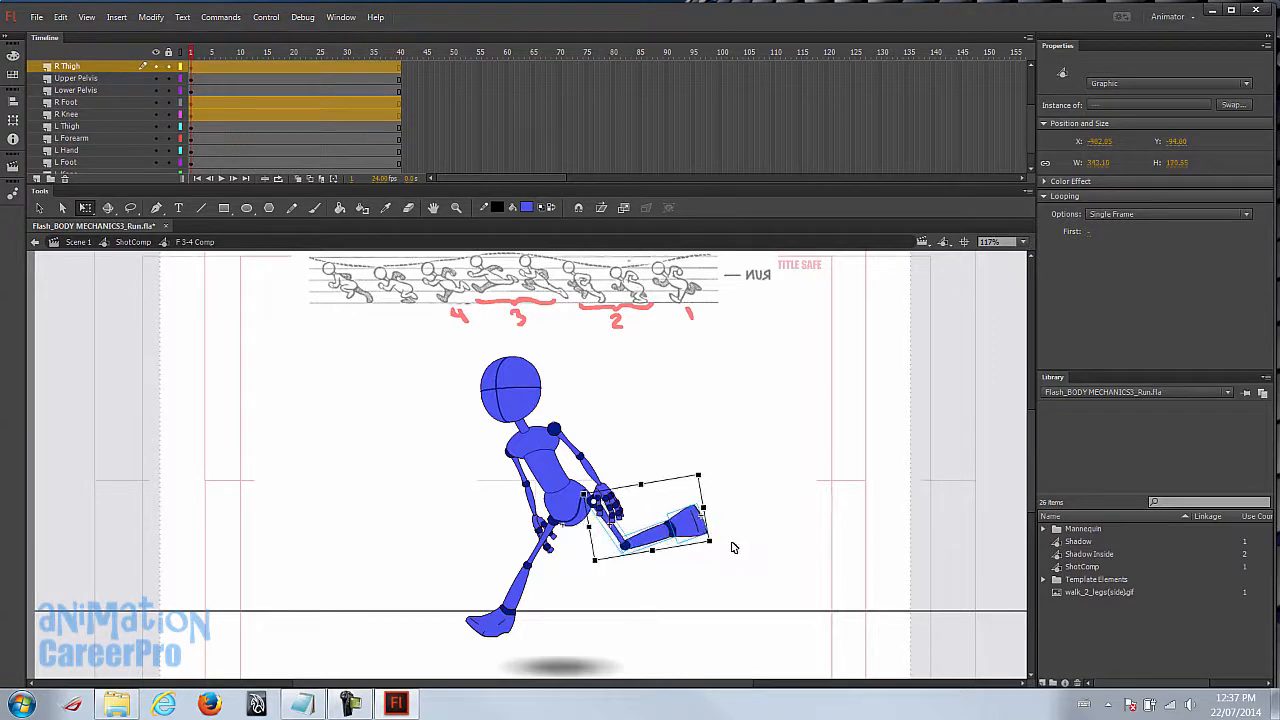
pyautogui.click(733, 547)
# - Swing the right arm forward from a shoulder set closer to the chest, and bend the elbow to level the forearm and hand
pyautogui.click(590, 480)
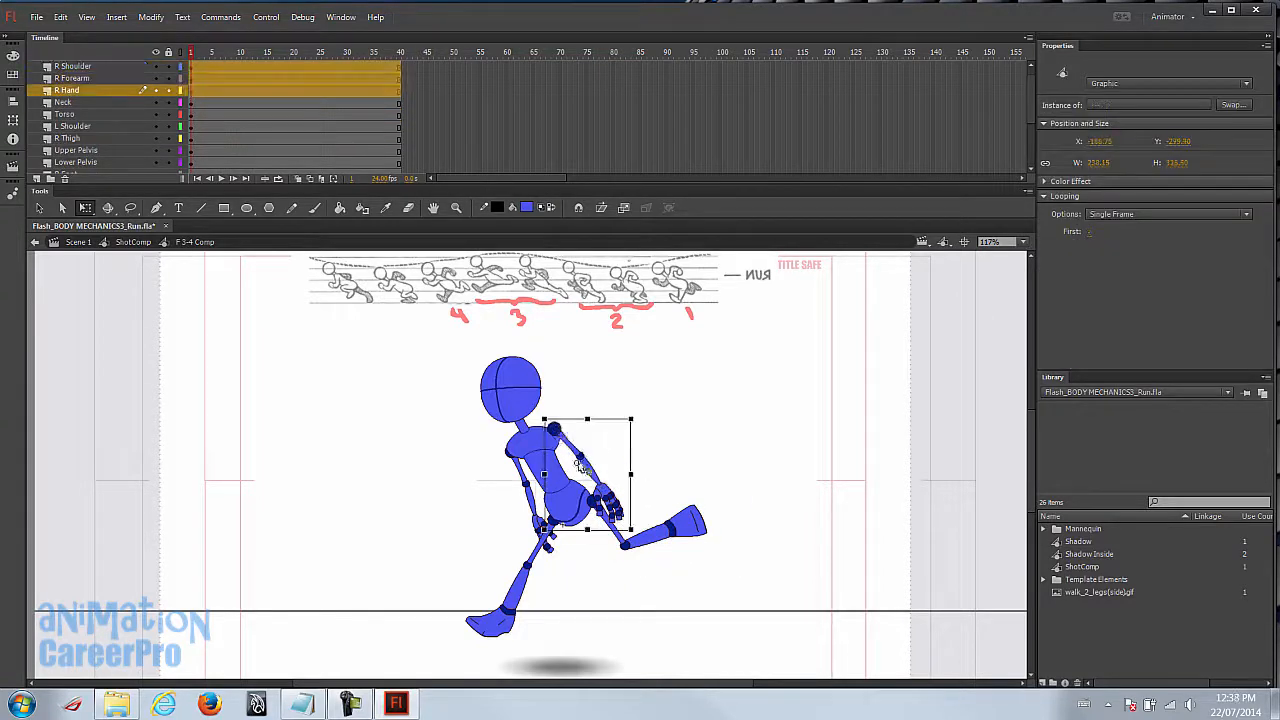
pyautogui.moveTo(640, 538); pyautogui.dragTo(435, 537)
pyautogui.moveTo(549, 470); pyautogui.dragTo(541, 472)
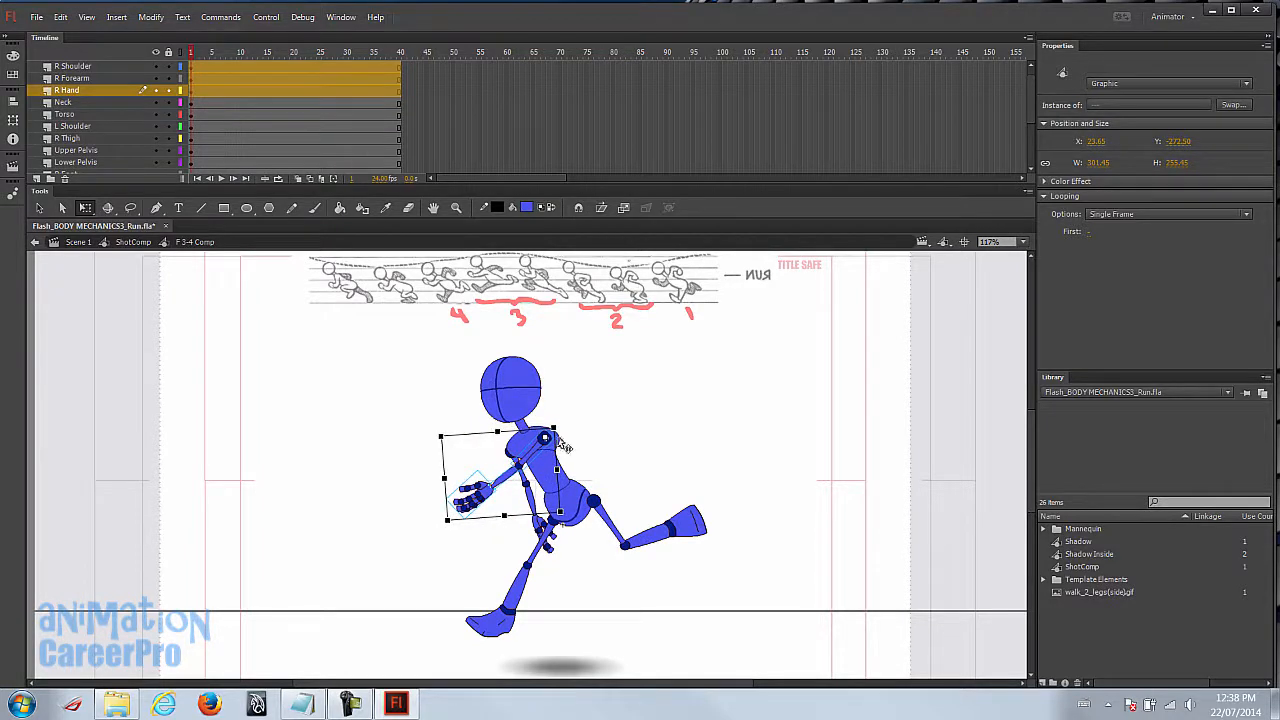
pyautogui.click(606, 506)
pyautogui.click(500, 490)
pyautogui.moveTo(522, 482); pyautogui.dragTo(470, 458)
# - Swing the whole left arm backward behind the torso about the shoulder, and rotate the left hand slightly upward at the wrist
pyautogui.click(527, 482)
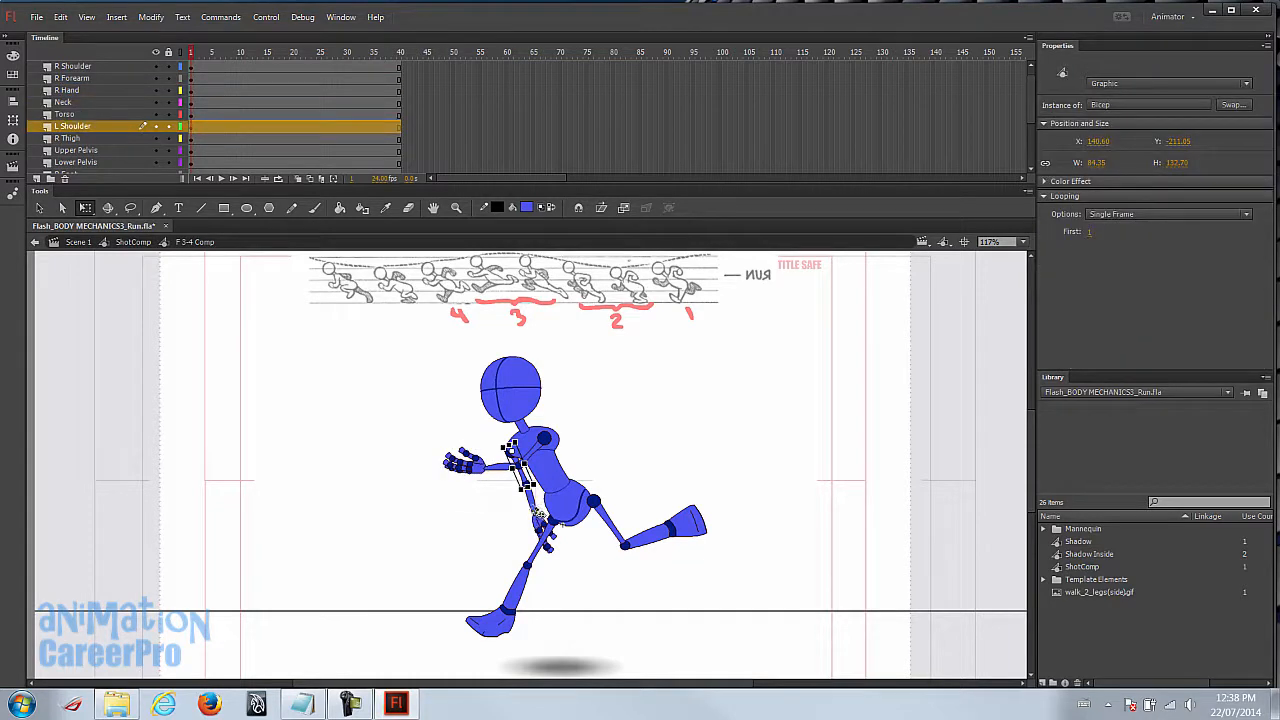
pyautogui.click(537, 520)
pyautogui.click(549, 540)
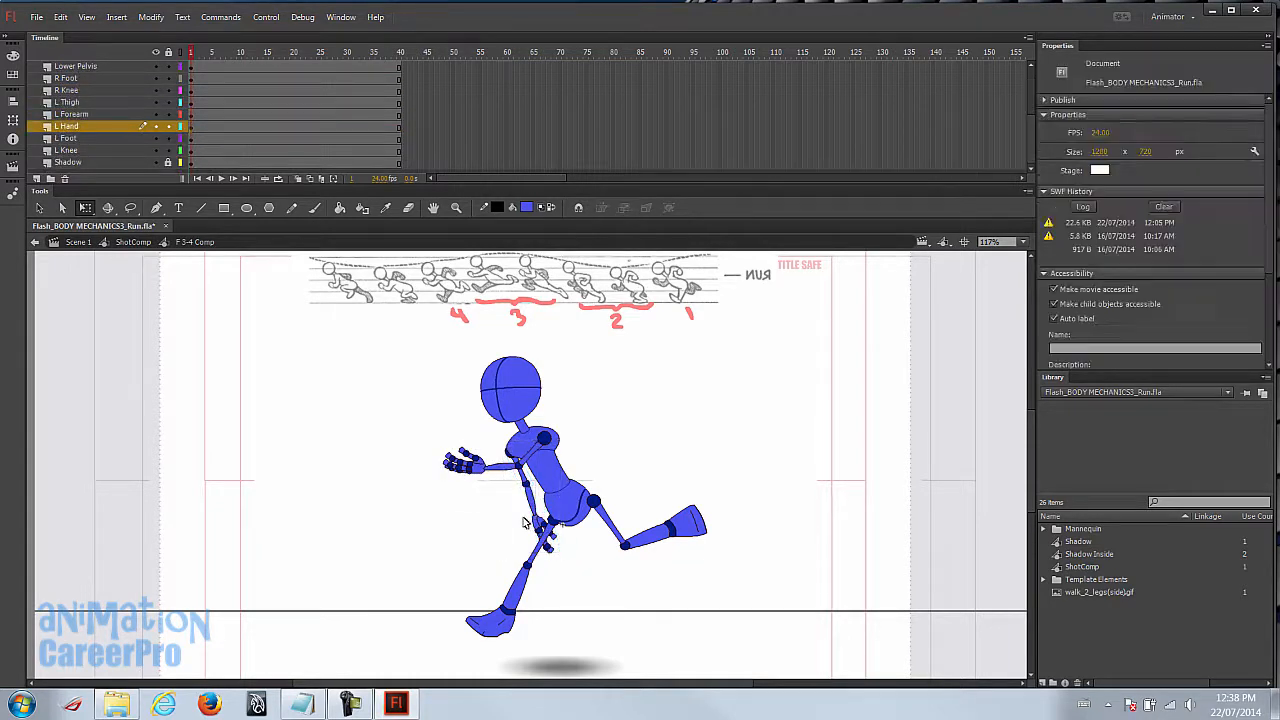
pyautogui.moveTo(486, 514); pyautogui.dragTo(538, 530)
pyautogui.moveTo(541, 517); pyautogui.dragTo(527, 486)
pyautogui.moveTo(564, 558); pyautogui.dragTo(669, 451)
pyautogui.click(497, 530)
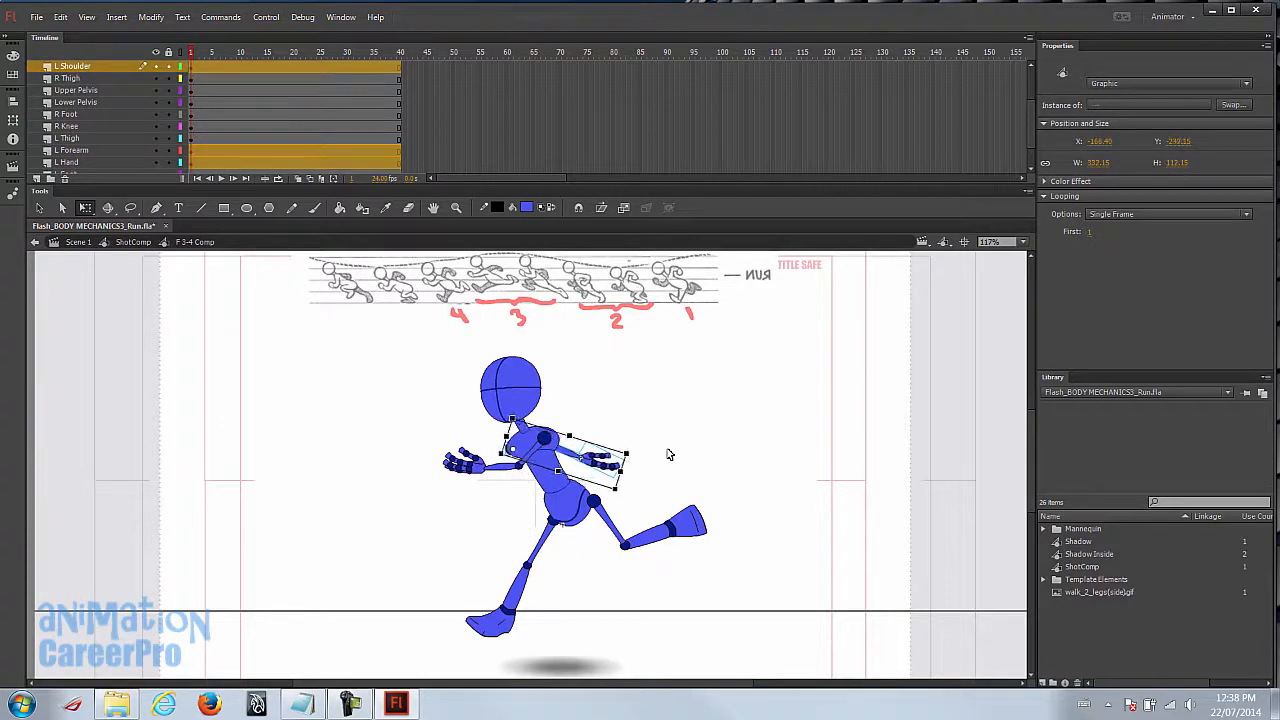
pyautogui.click(604, 450)
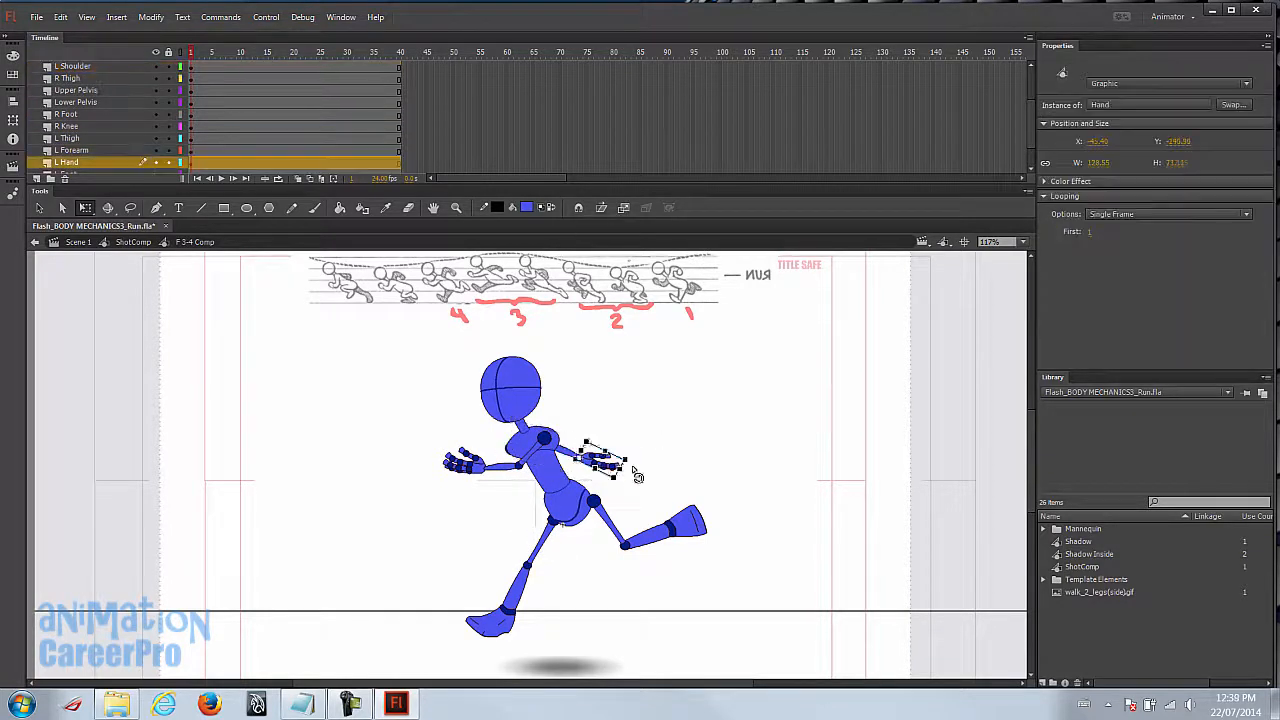
pyautogui.click(622, 397)
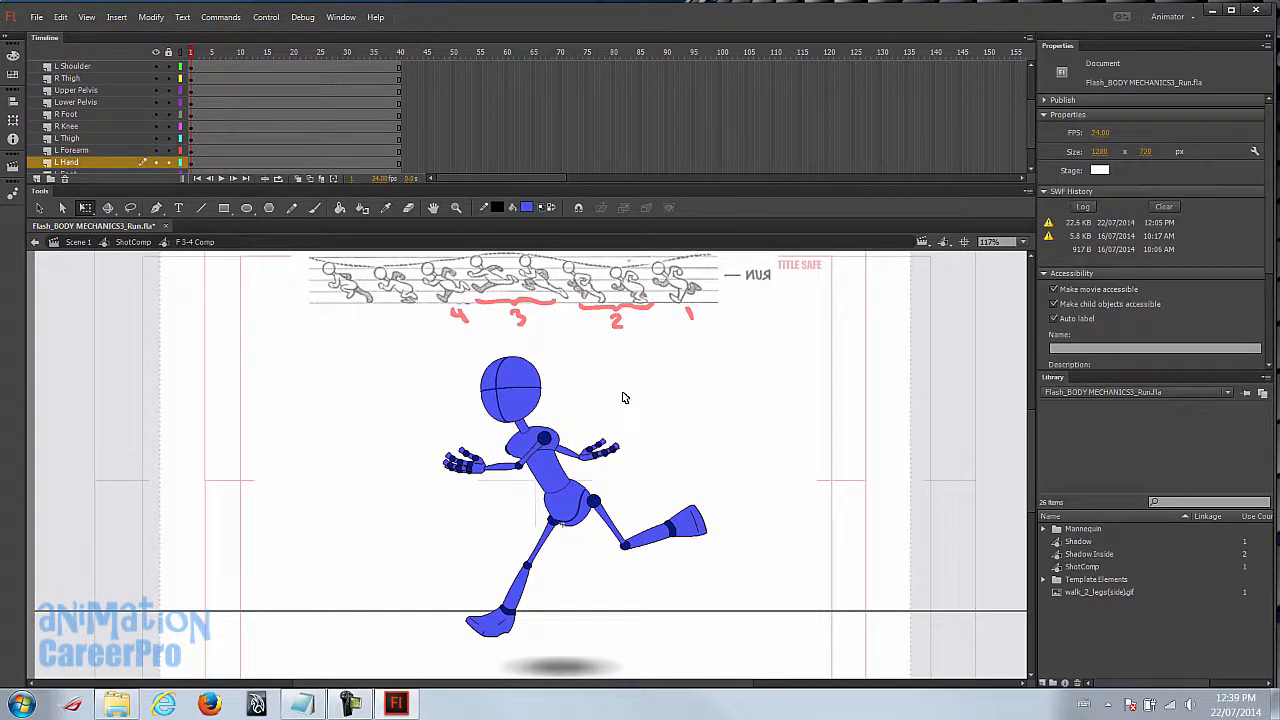
# - Rotate the left lower leg and foot slightly forward about the knee
pyautogui.click(468, 602)
pyautogui.moveTo(541, 646); pyautogui.dragTo(537, 657)
pyautogui.click(566, 571)
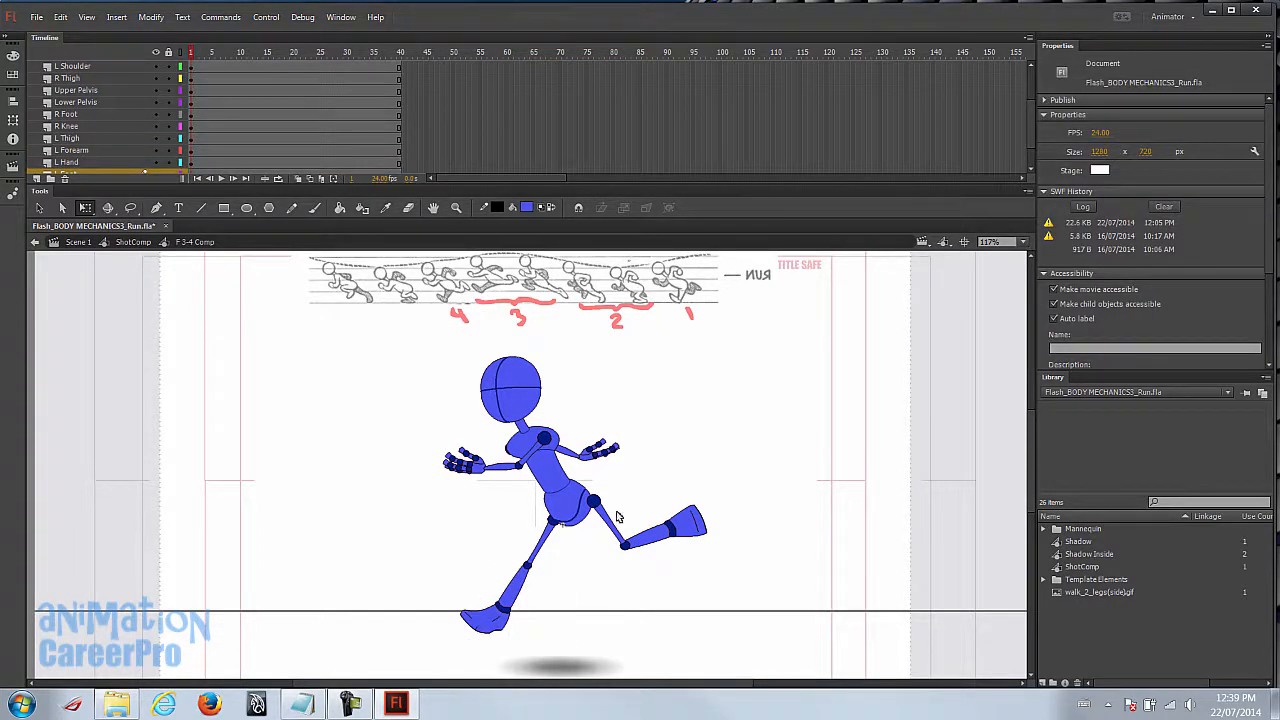
# - Set the left foot graphic's first frame to 7 and fit the foot onto the ankle with its toes raised
pyautogui.click(505, 612)
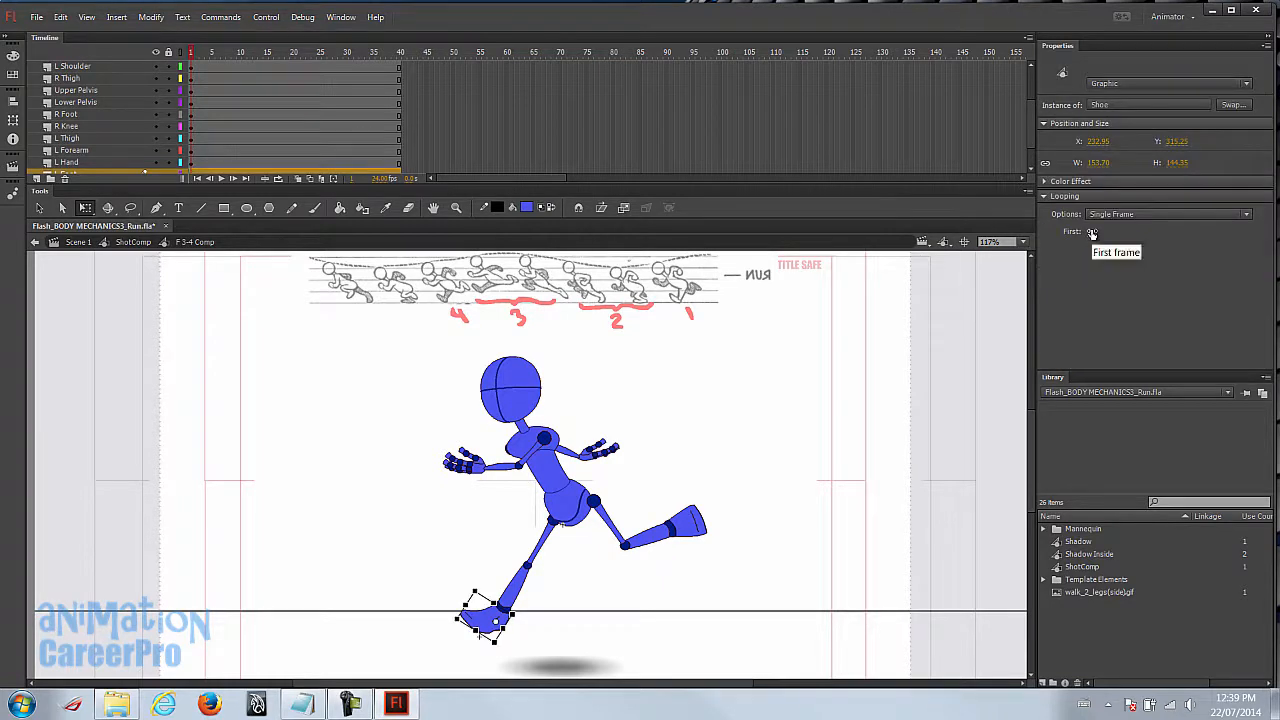
pyautogui.click(1092, 232)
pyautogui.write('1')
pyautogui.press('Return')
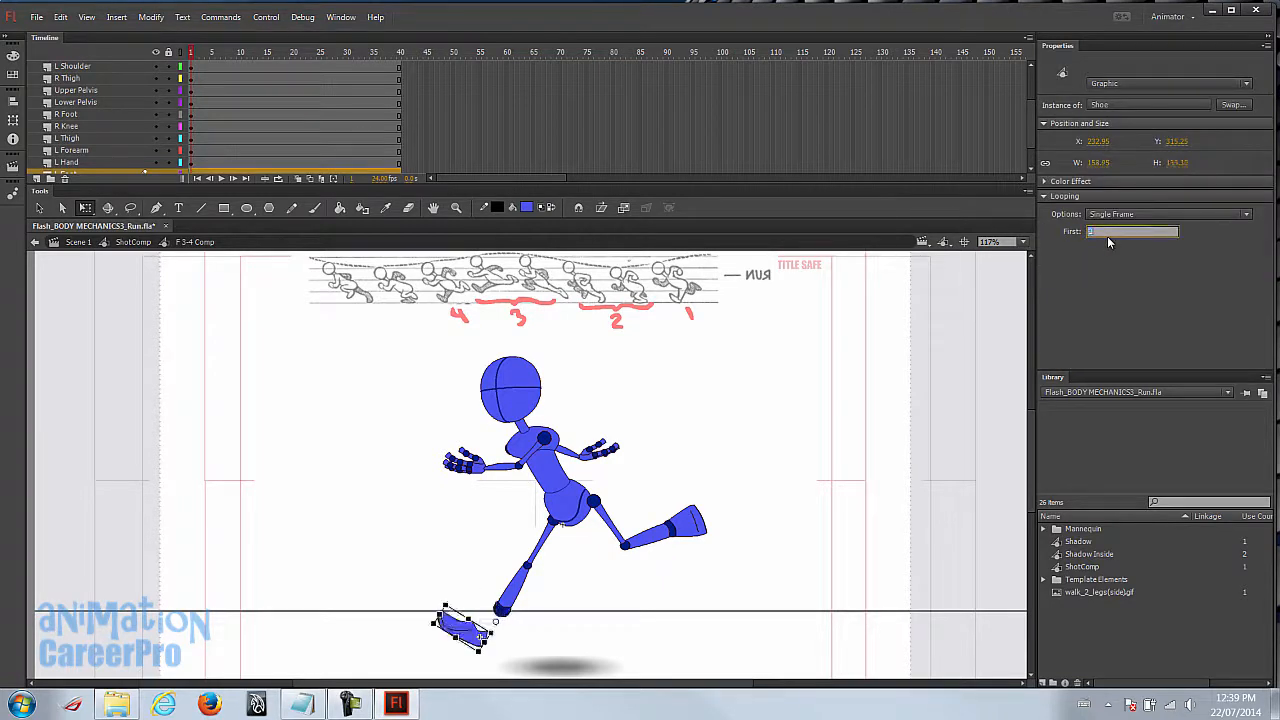
pyautogui.write('2')
pyautogui.press('Return')
pyautogui.write('3')
pyautogui.press('Return')
pyautogui.click(487, 624)
pyautogui.hotkey('shift', 'Right')
pyautogui.hotkey('shift', 'Right')
pyautogui.hotkey('shift', 'Right')
pyautogui.hotkey('shift', 'Right')
pyautogui.hotkey('shift', 'Up')
pyautogui.hotkey('shift', 'Up')
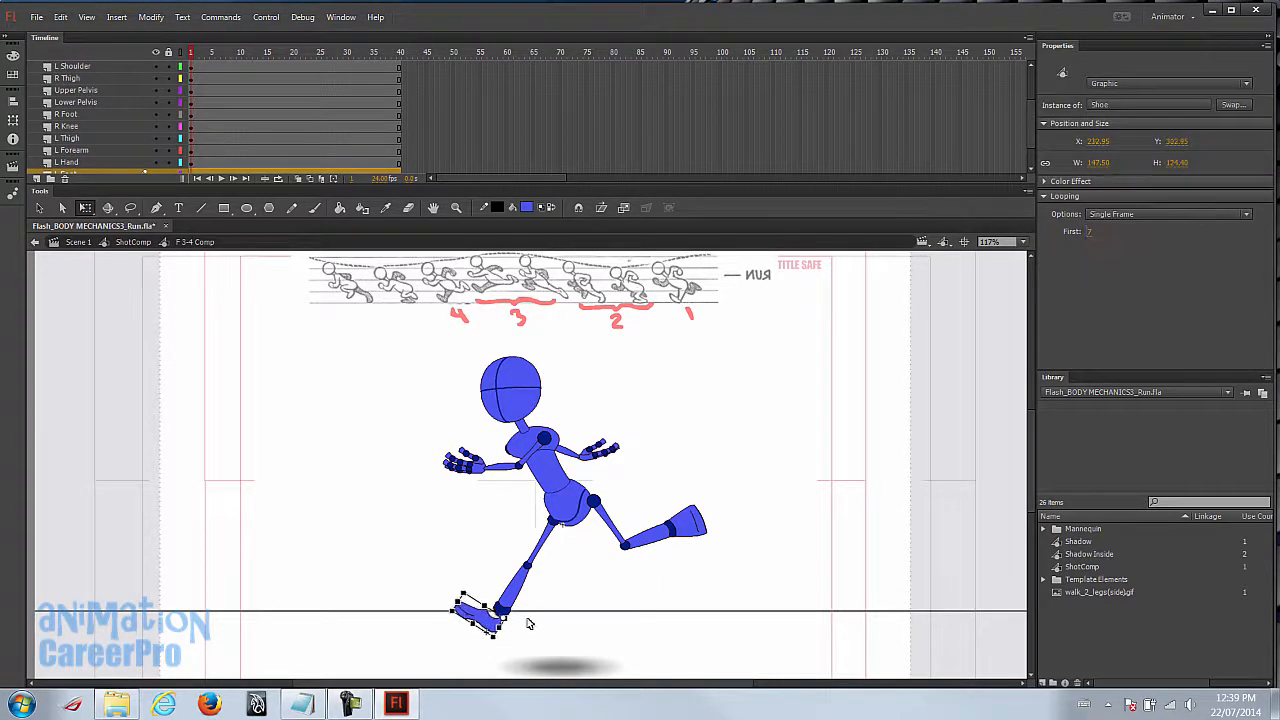
# - Switch the right foot graphic to the pose with the toes pointing down and rotate it to follow the raised lower leg
pyautogui.click(700, 522)
pyautogui.click(1092, 233)
pyautogui.write('1')
pyautogui.press('Return')
pyautogui.click(805, 494)
pyautogui.moveTo(717, 534); pyautogui.dragTo(700, 534)
pyautogui.click(740, 517)
# - Set the right and left hand graphics to frame 9, the closed fist
pyautogui.click(465, 462)
pyautogui.hotkey('ctrl', '=')
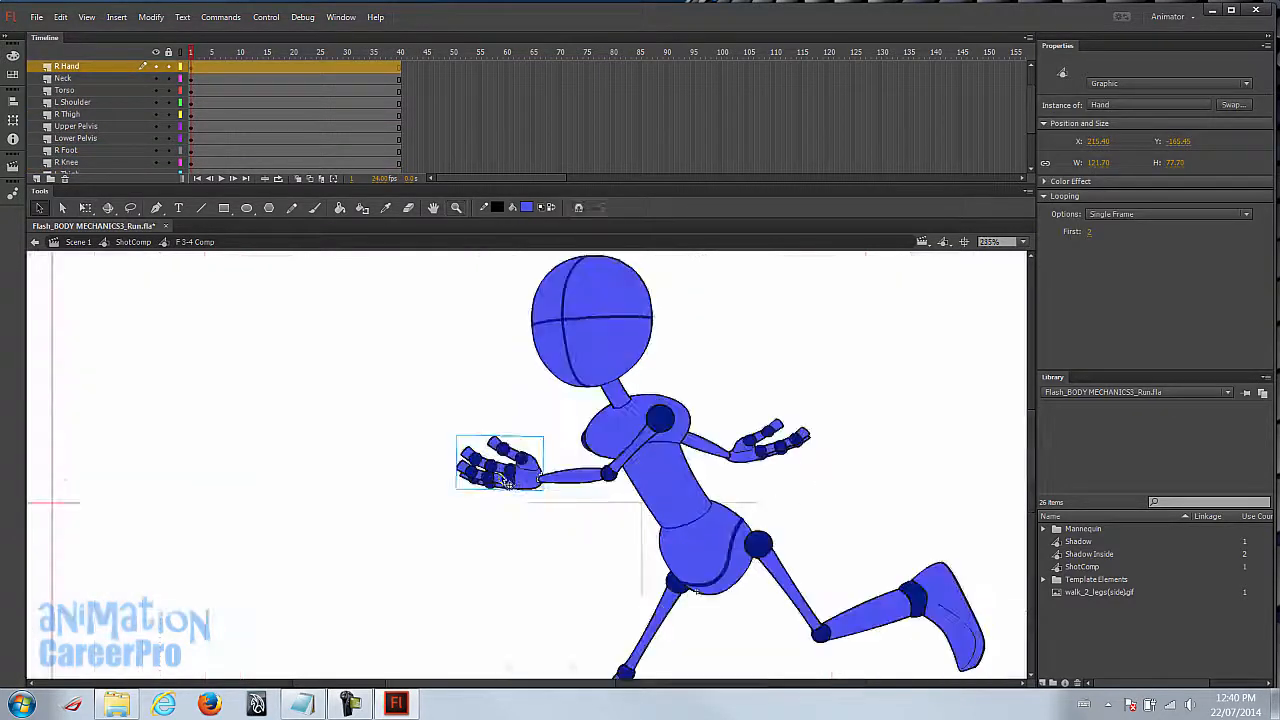
pyautogui.click(1092, 233)
pyautogui.write('5')
pyautogui.press('Return')
pyautogui.doubleClick(776, 450)
pyautogui.doubleClick(865, 405)
pyautogui.click(1091, 233)
pyautogui.write('7')
pyautogui.press('Return')
pyautogui.write('8')
pyautogui.press('Return')
pyautogui.write('9')
pyautogui.press('Return')
pyautogui.click(515, 482)
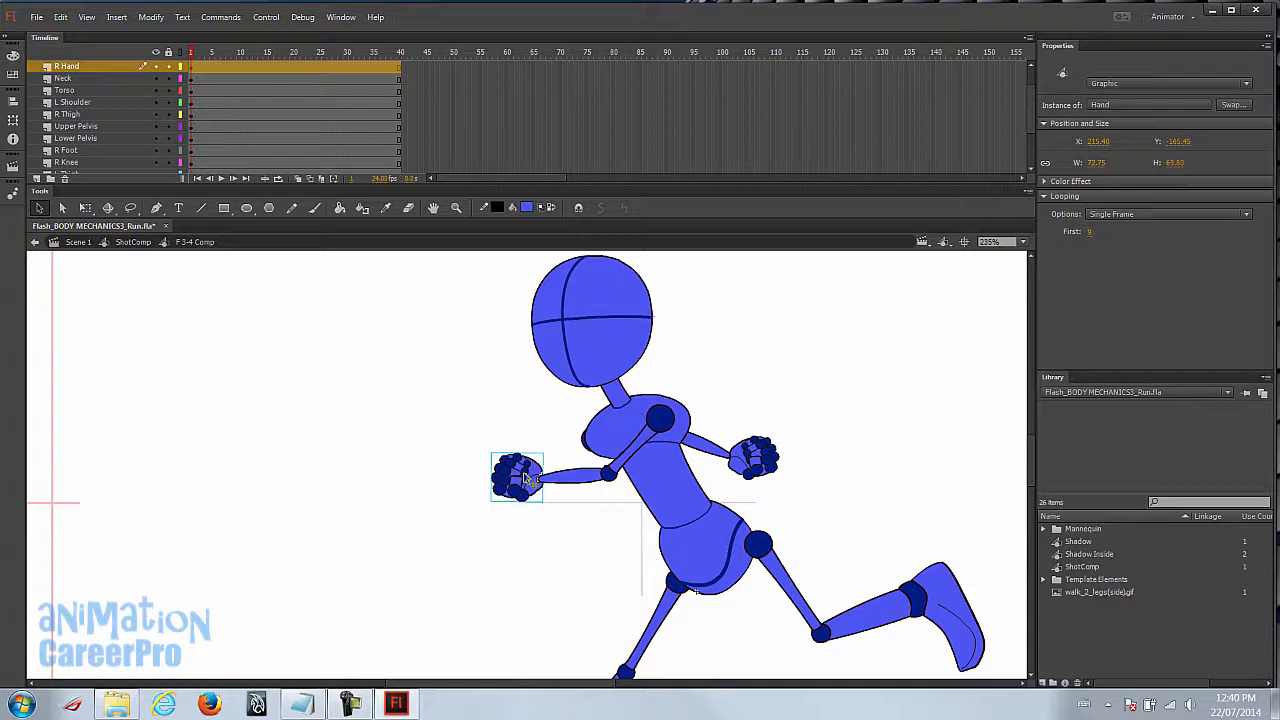
# - Open the right hand symbol for editing and insert a blank keyframe at frame 10 of the Line and Fill layer
pyautogui.doubleClick(527, 479)
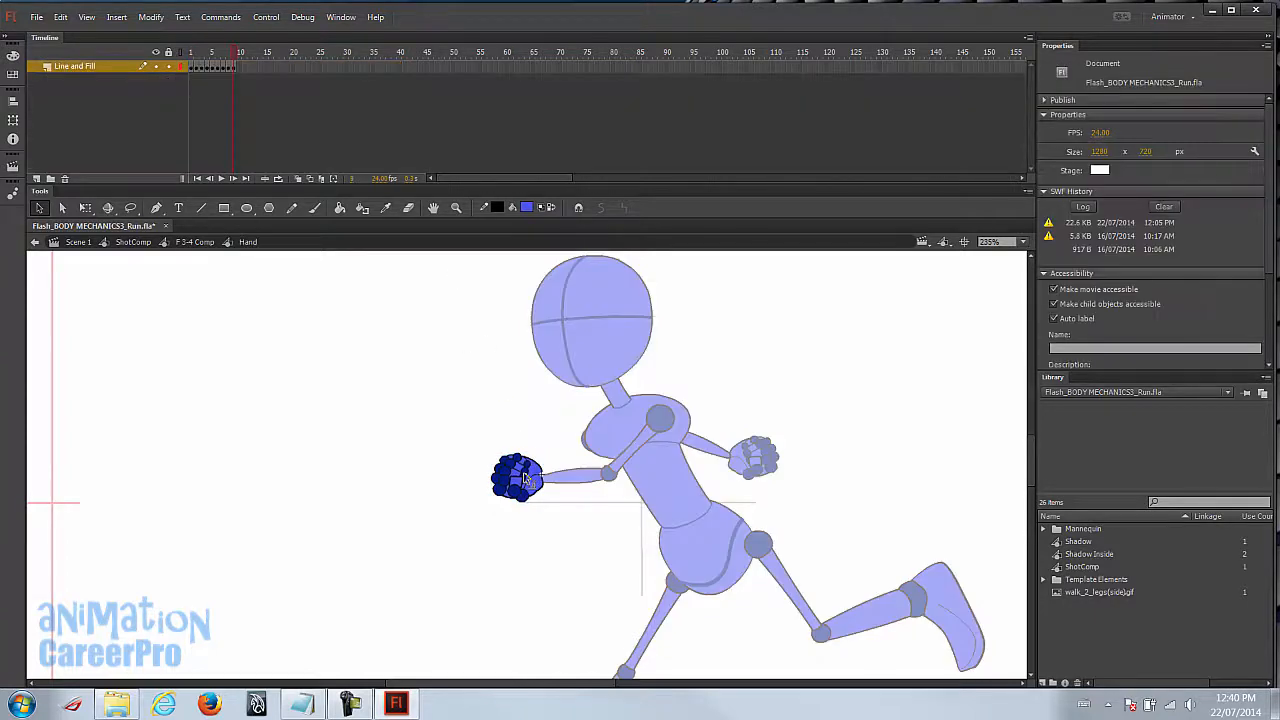
pyautogui.rightClick(240, 70)
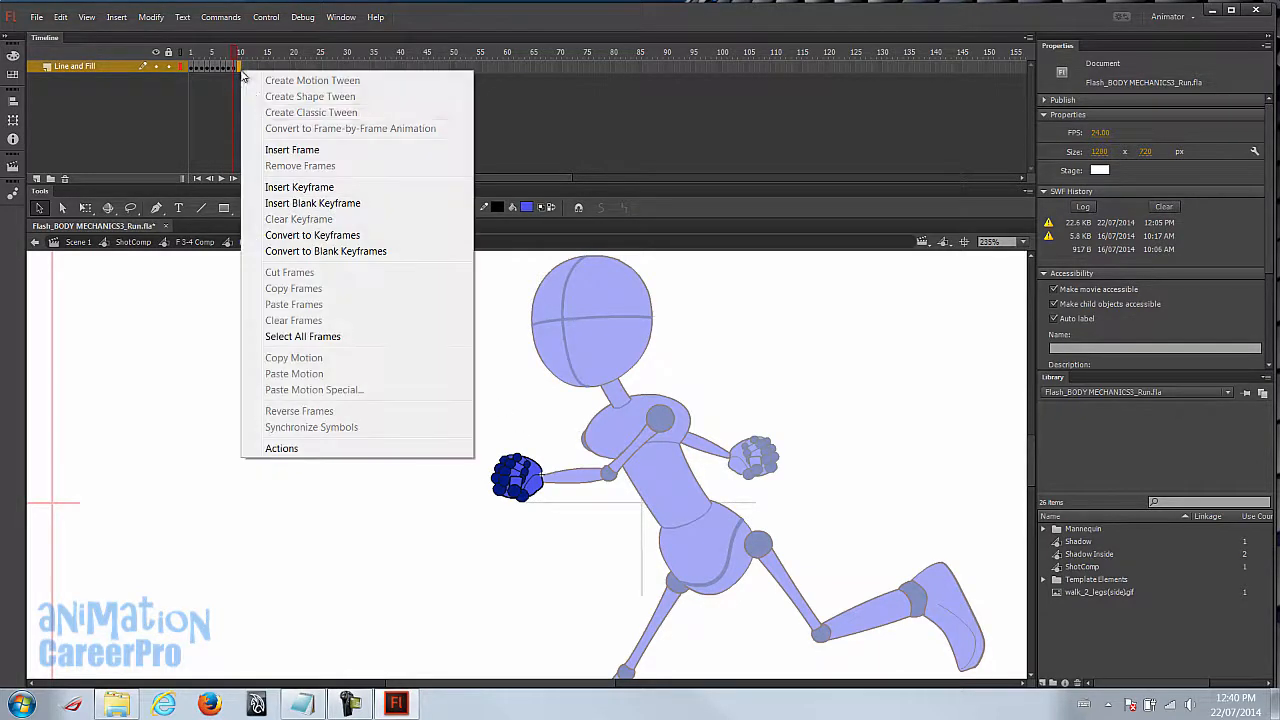
pyautogui.moveTo(237, 54); pyautogui.dragTo(235, 55)
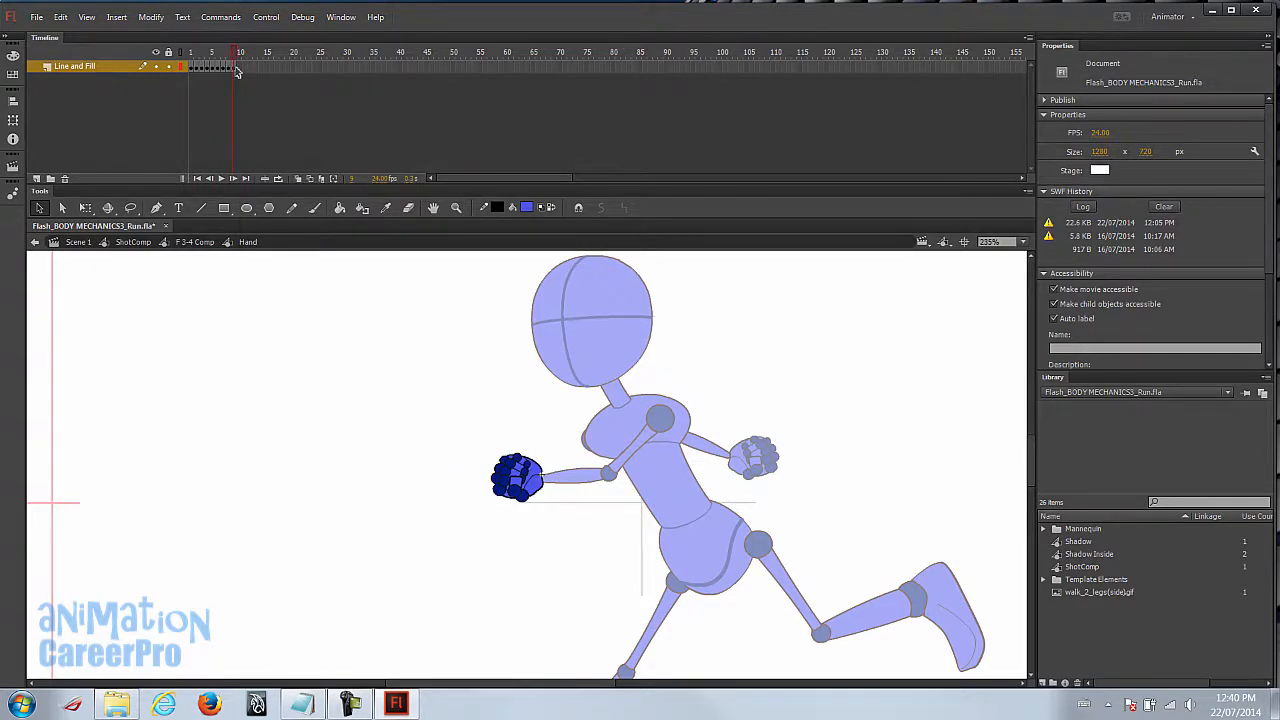
pyautogui.click(235, 66)
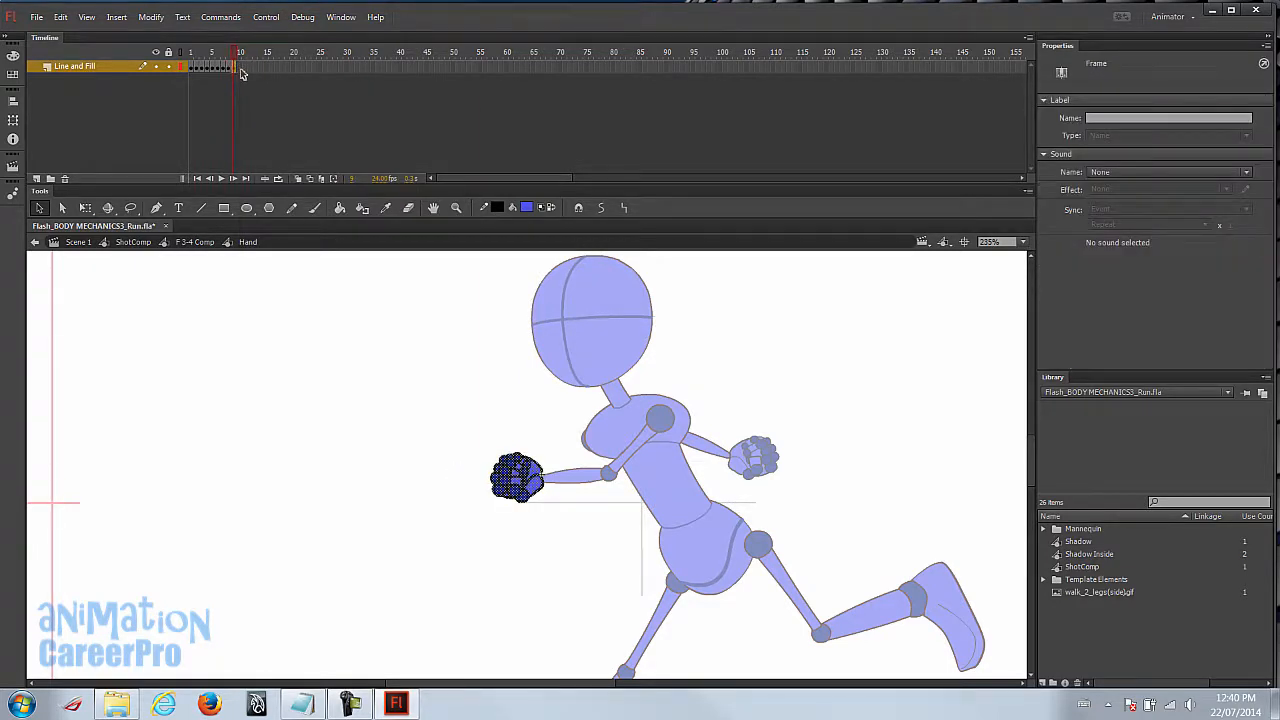
pyautogui.click(245, 77)
pyautogui.rightClick(241, 68)
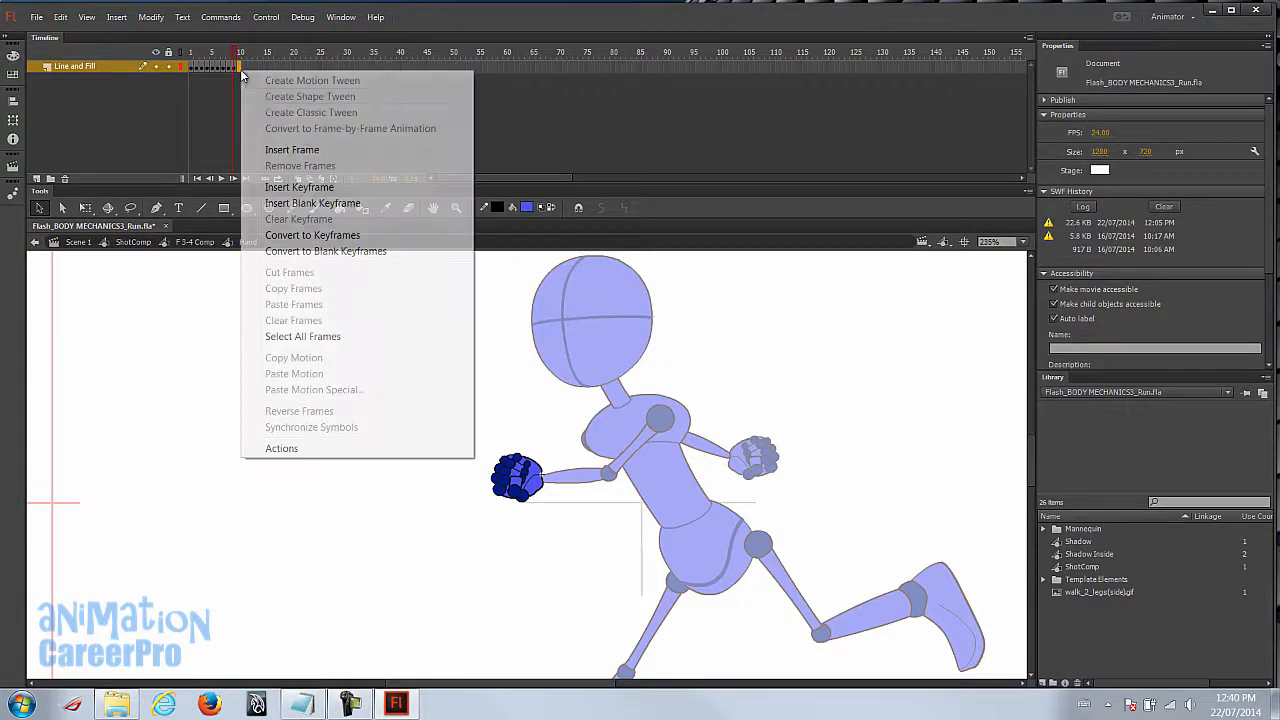
pyautogui.click(313, 205)
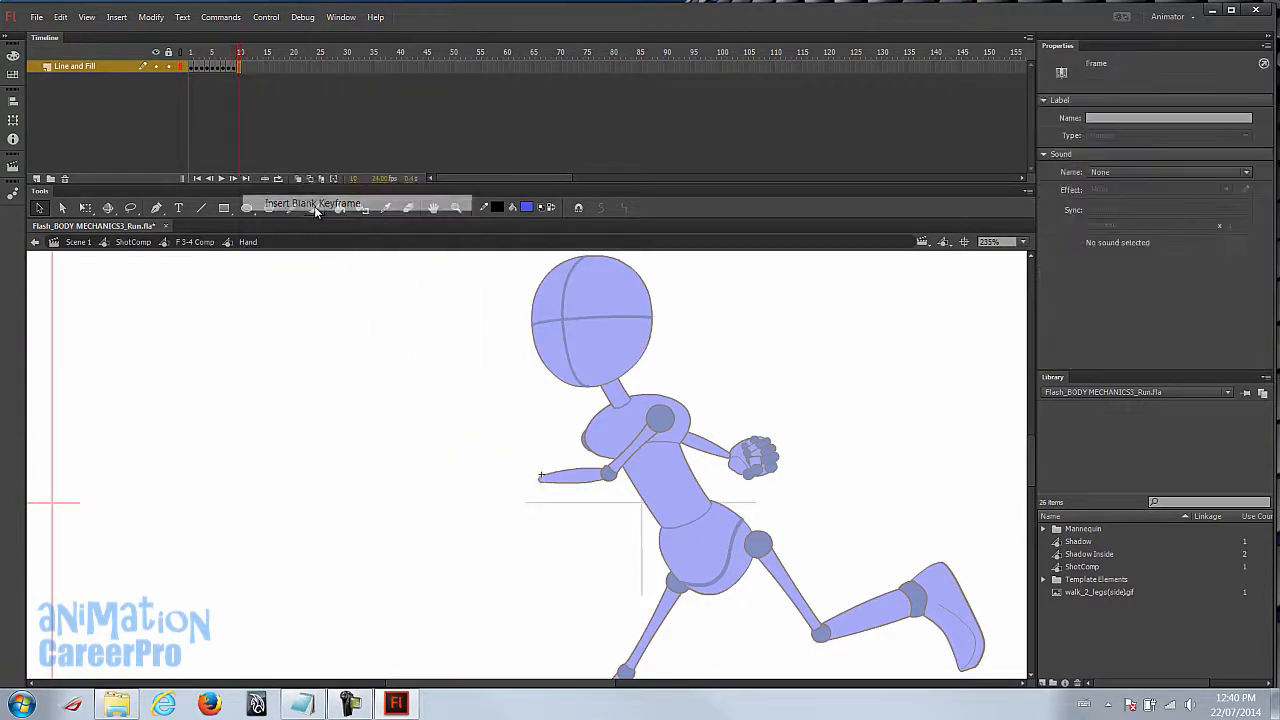
# - Copy the fist drawing from frame 9 of the Line and Fill layer and paste it into frame 10
pyautogui.click(235, 68)
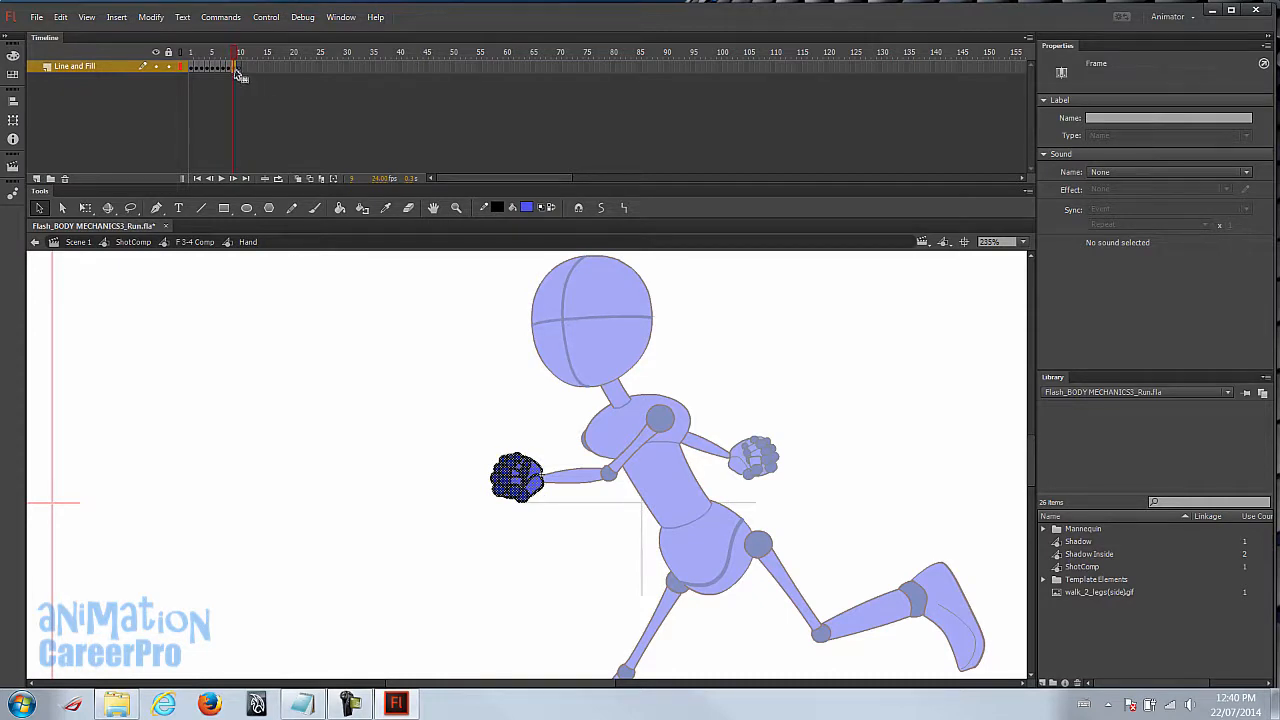
pyautogui.rightClick(237, 68)
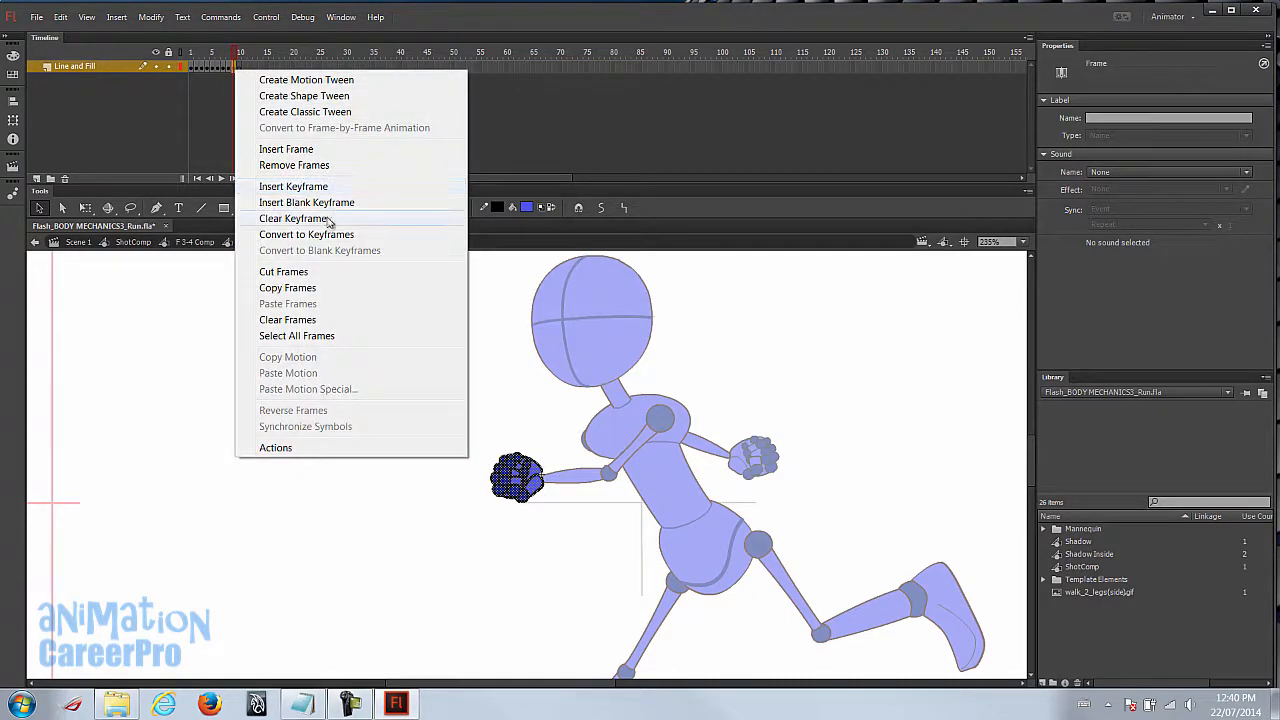
pyautogui.click(360, 289)
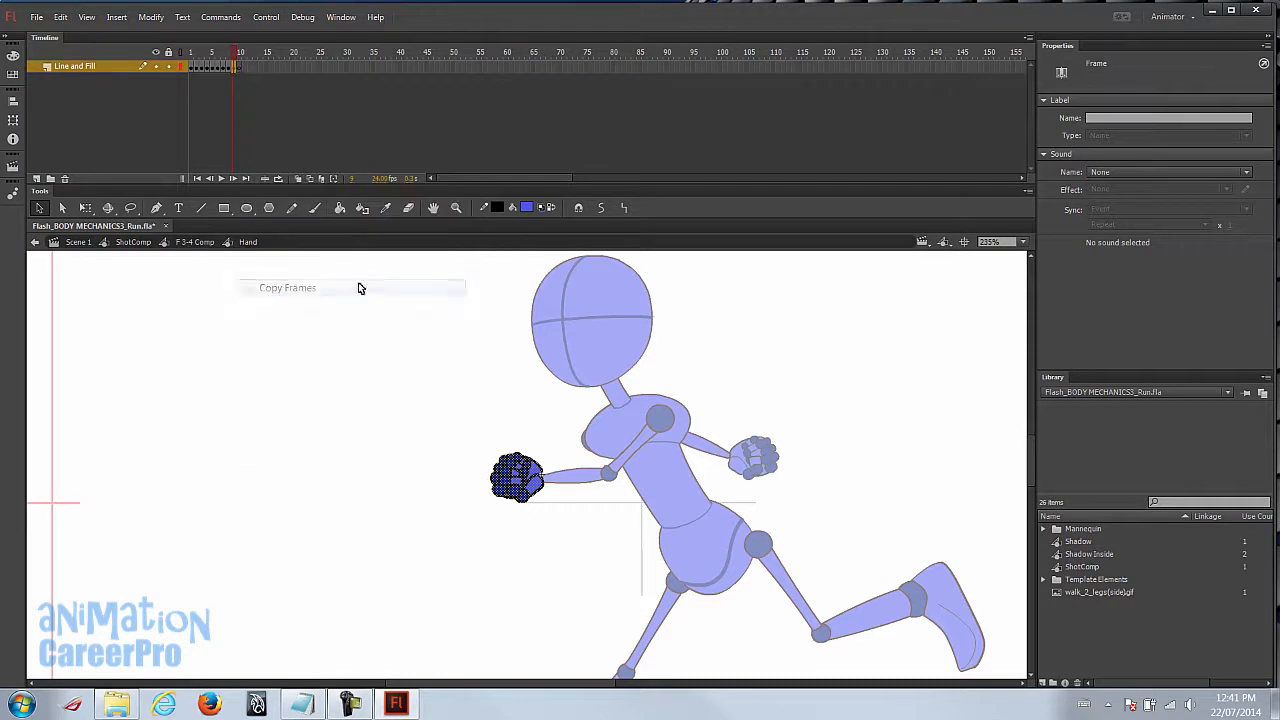
pyautogui.click(240, 68)
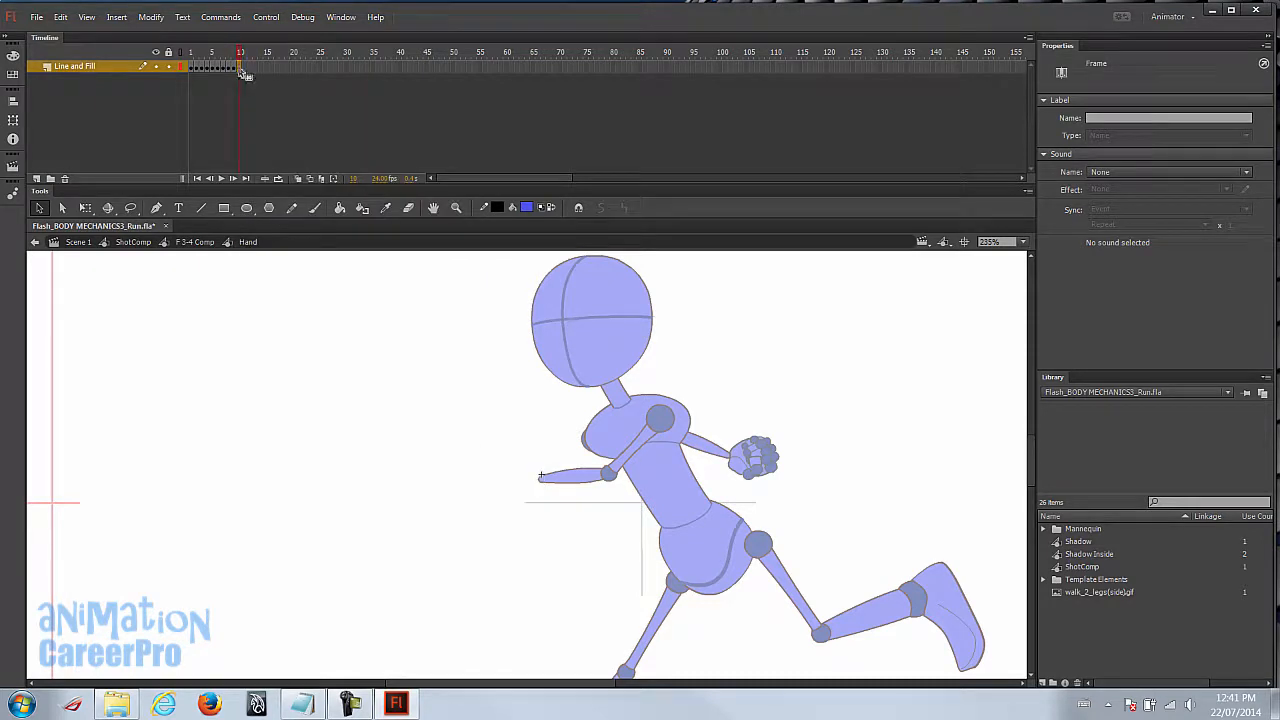
pyautogui.rightClick(240, 68)
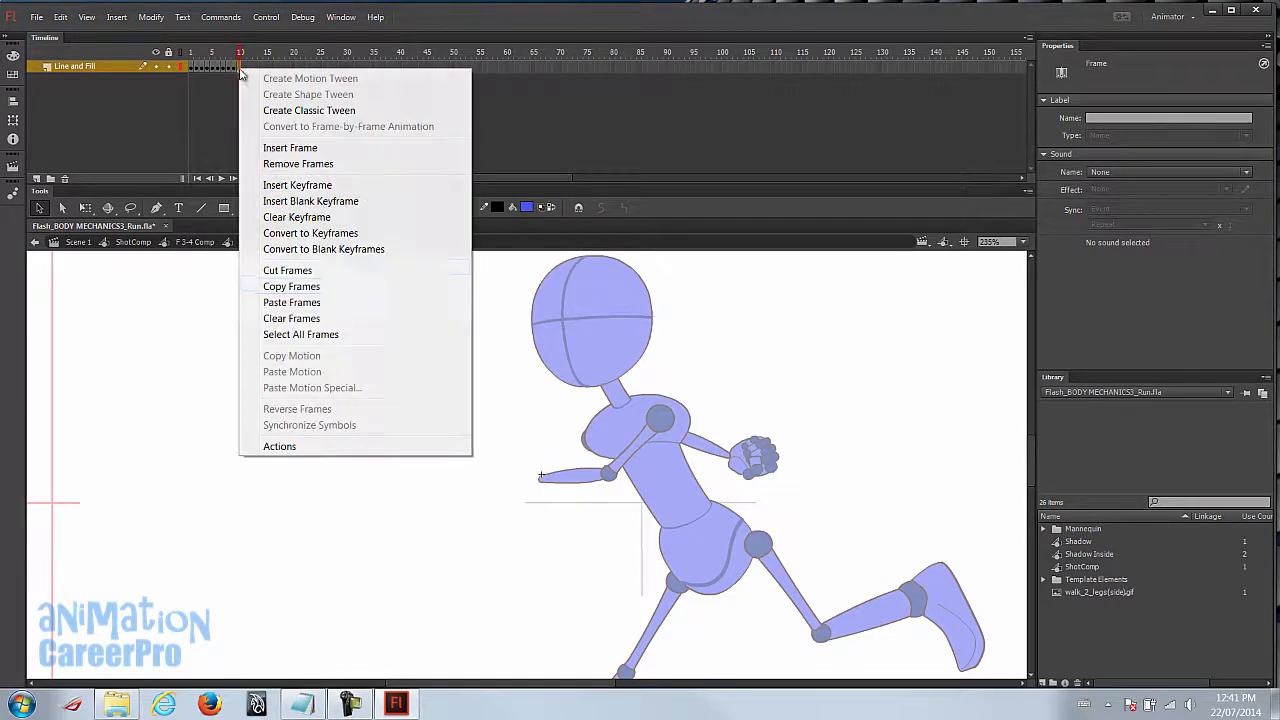
pyautogui.click(349, 303)
pyautogui.click(549, 417)
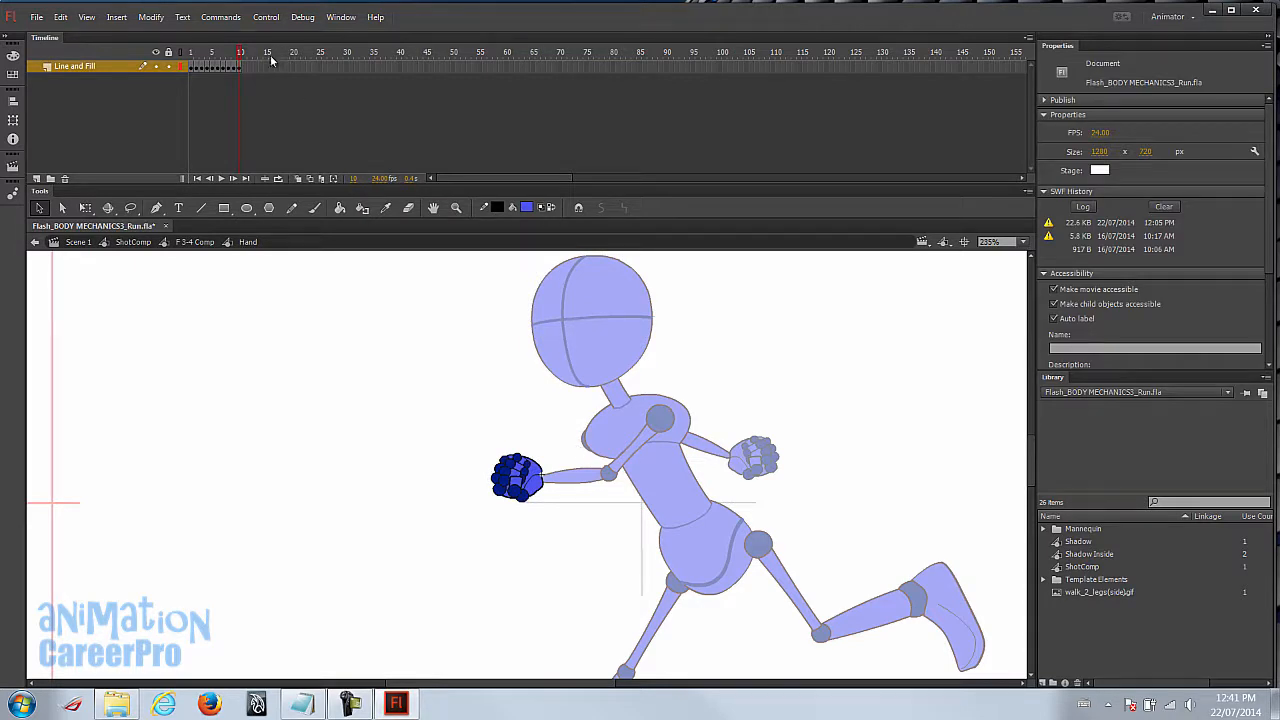
# - Delete all fills of the fist on frame 10, including the dark knuckles, the fingers, the palm and the thumb, leaving only the outlines
pyautogui.press('z')
pyautogui.click(528, 484)
pyautogui.click(528, 484)
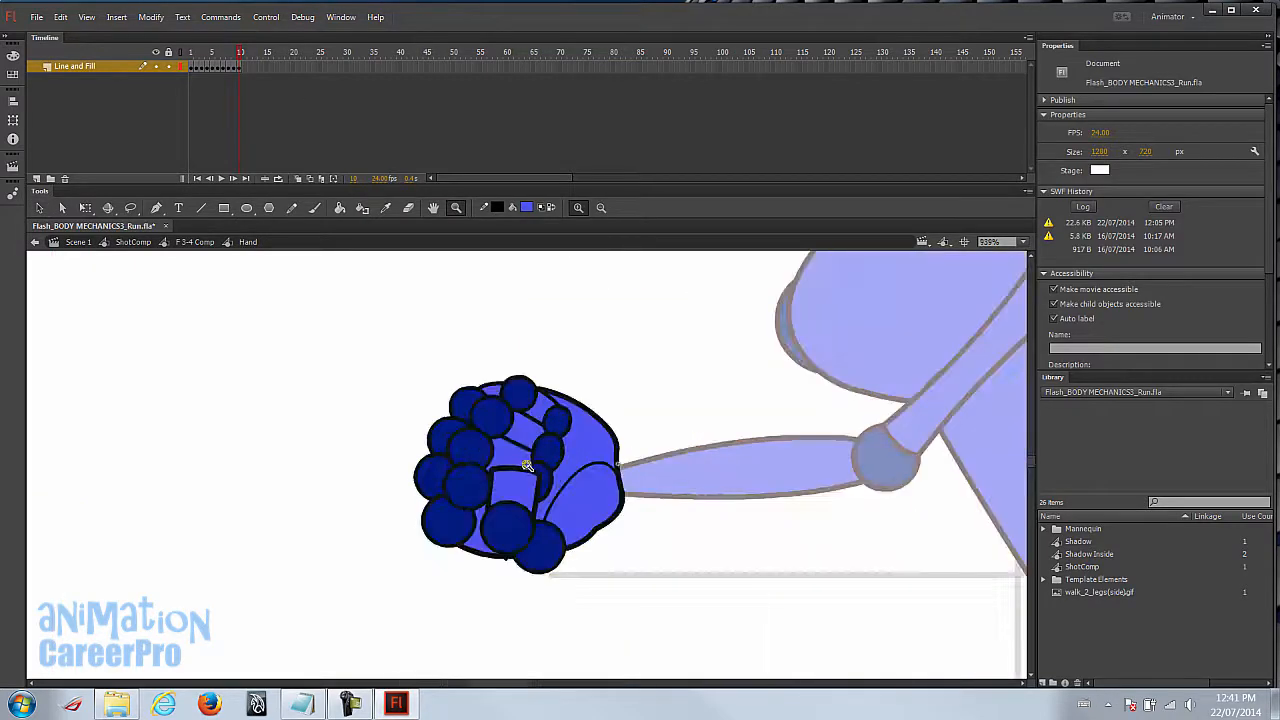
pyautogui.press('v')
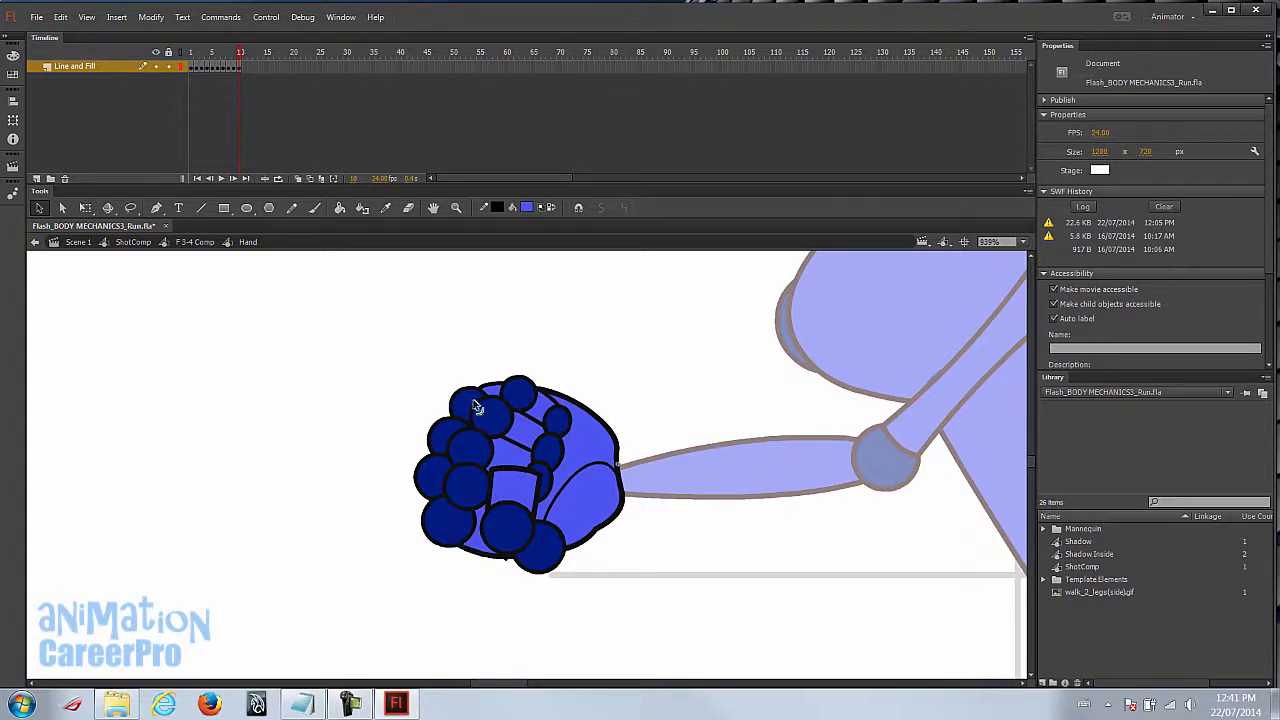
pyautogui.click(518, 403)
pyautogui.keyDown('shift'); pyautogui.click(490, 418); pyautogui.keyUp('shift')
pyautogui.keyDown('shift'); pyautogui.click(468, 450); pyautogui.keyUp('shift')
pyautogui.keyDown('shift'); pyautogui.click(465, 405); pyautogui.keyUp('shift')
pyautogui.keyDown('shift'); pyautogui.click(448, 436); pyautogui.keyUp('shift')
pyautogui.keyDown('shift'); pyautogui.click(433, 478); pyautogui.keyUp('shift')
pyautogui.keyDown('shift'); pyautogui.click(448, 520); pyautogui.keyUp('shift')
pyautogui.keyDown('shift'); pyautogui.click(466, 486); pyautogui.keyUp('shift')
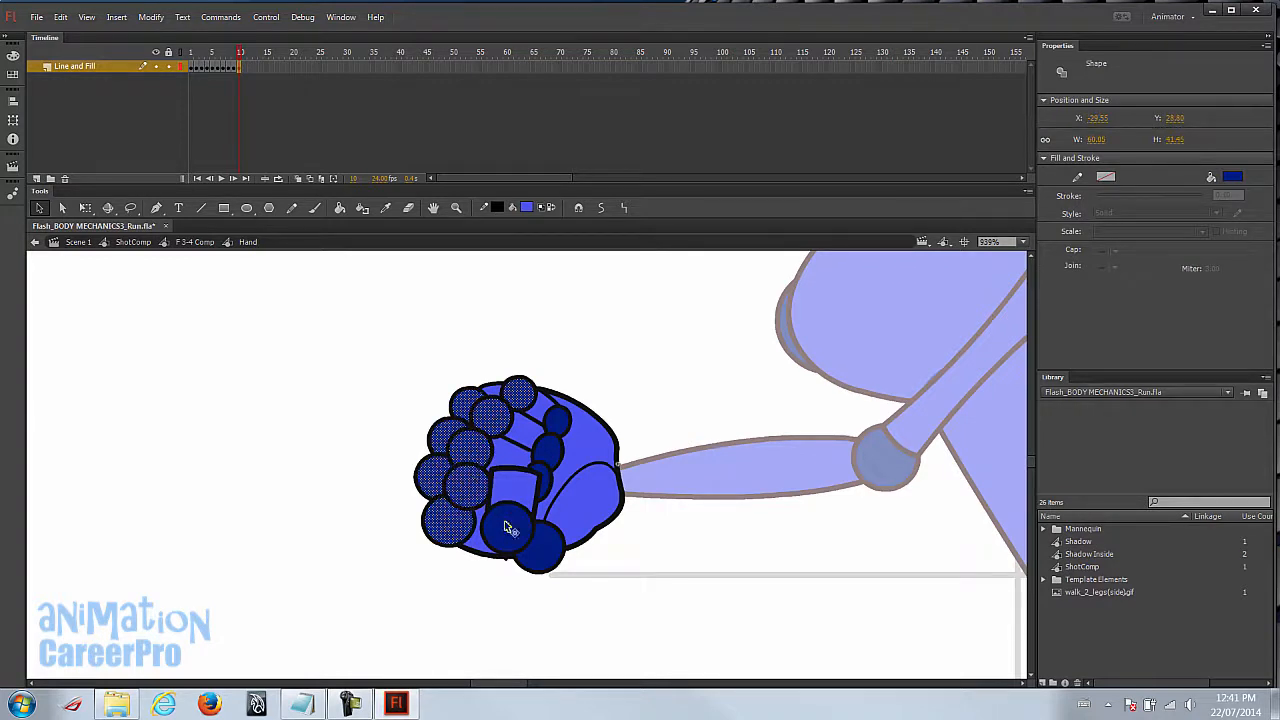
pyautogui.keyDown('shift'); pyautogui.click(507, 525); pyautogui.keyUp('shift')
pyautogui.keyDown('shift'); pyautogui.click(545, 550); pyautogui.keyUp('shift')
pyautogui.keyDown('shift'); pyautogui.click(542, 475); pyautogui.keyUp('shift')
pyautogui.keyDown('shift'); pyautogui.click(549, 450); pyautogui.keyUp('shift')
pyautogui.keyDown('shift'); pyautogui.click(557, 422); pyautogui.keyUp('shift')
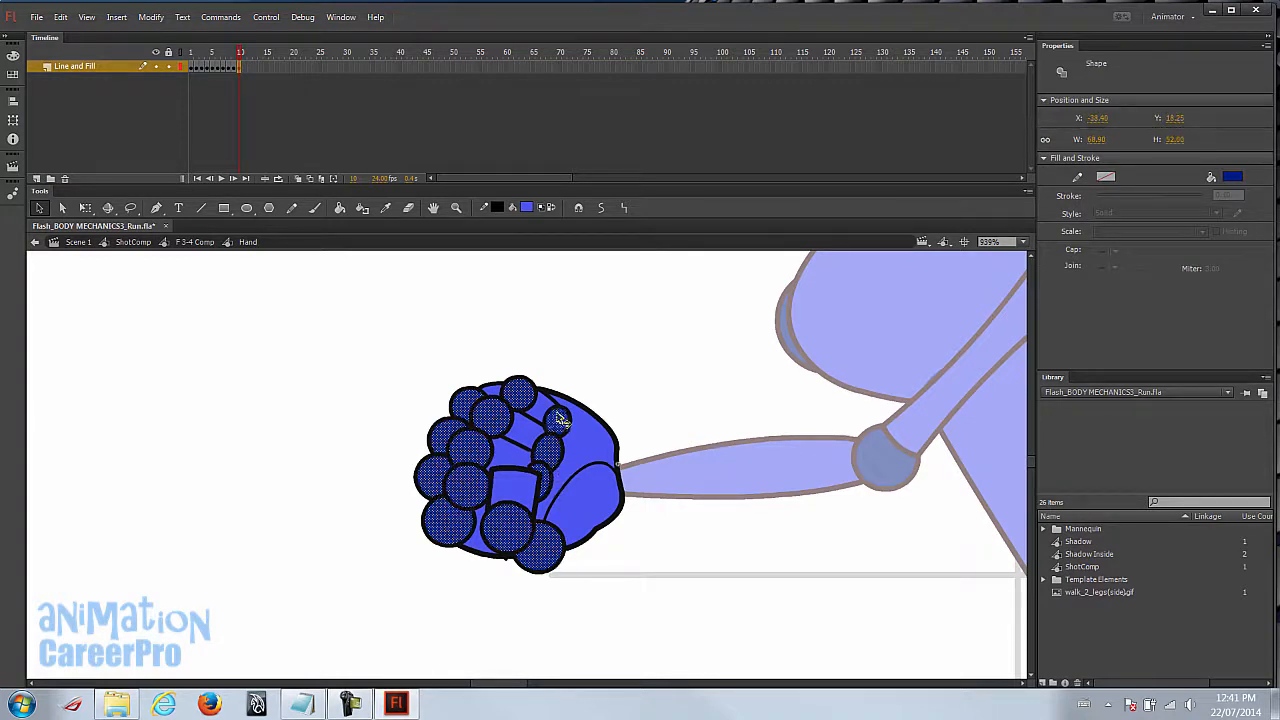
pyautogui.keyDown('shift'); pyautogui.click(523, 433); pyautogui.keyUp('shift')
pyautogui.keyDown('shift'); pyautogui.click(518, 458); pyautogui.keyUp('shift')
pyautogui.keyDown('shift'); pyautogui.click(518, 482); pyautogui.keyUp('shift')
pyautogui.keyDown('shift'); pyautogui.click(578, 453); pyautogui.keyUp('shift')
pyautogui.keyDown('shift'); pyautogui.click(592, 494); pyautogui.keyUp('shift')
pyautogui.keyDown('shift'); pyautogui.click(481, 550); pyautogui.keyUp('shift')
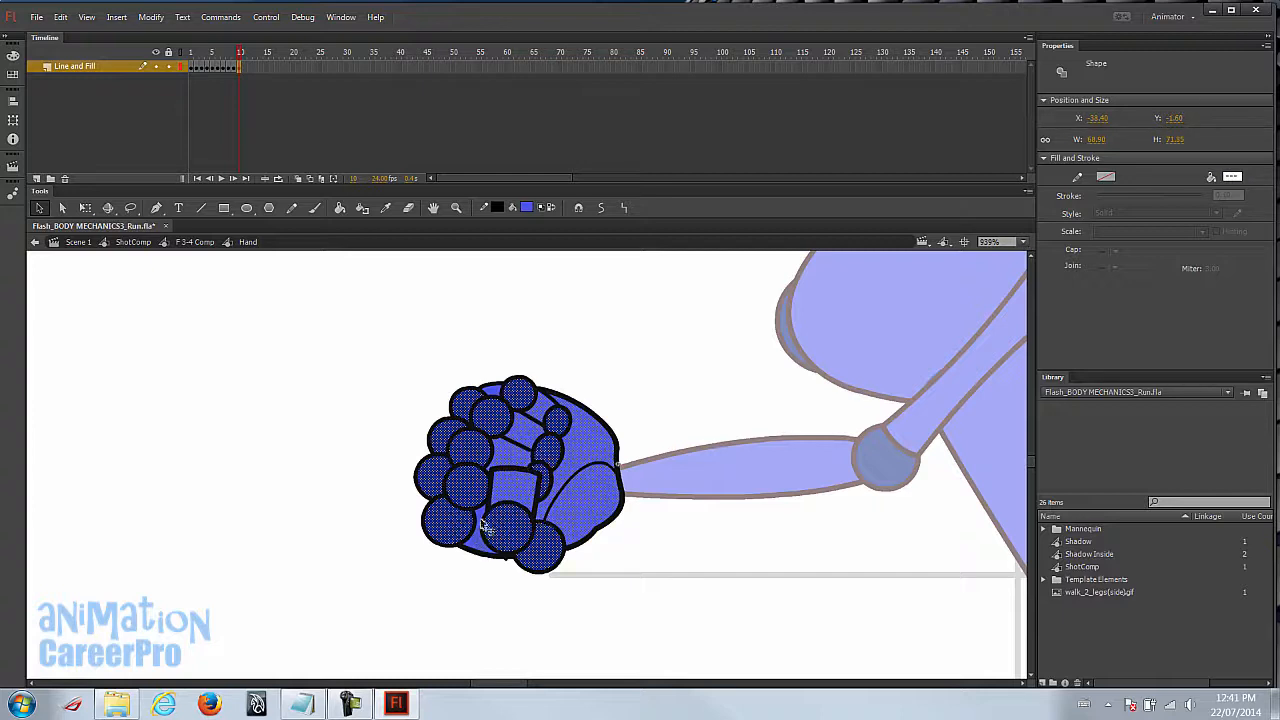
pyautogui.press('Delete')
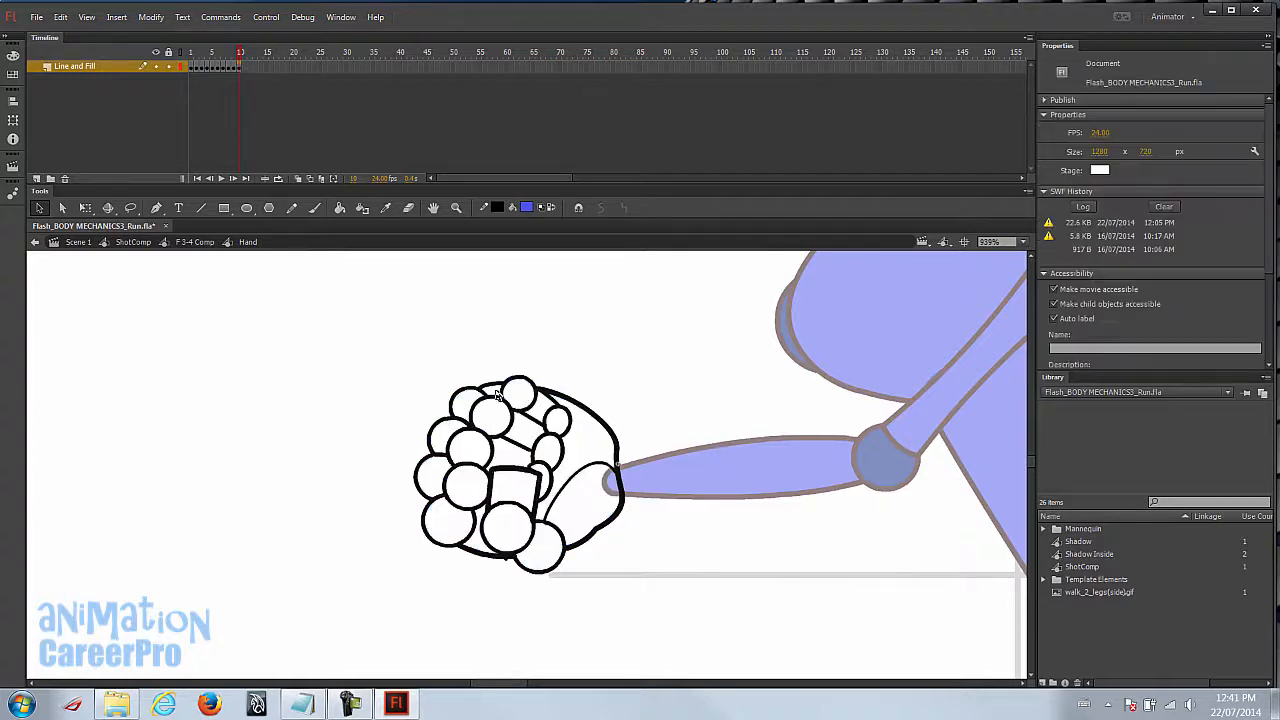
# - Delete the connected knuckle and finger outlines of the fist on frame 10, keeping the outer contour at the wrist and underside
pyautogui.doubleClick(511, 409)
pyautogui.keyDown('shift'); pyautogui.doubleClick(539, 500); pyautogui.keyUp('shift')
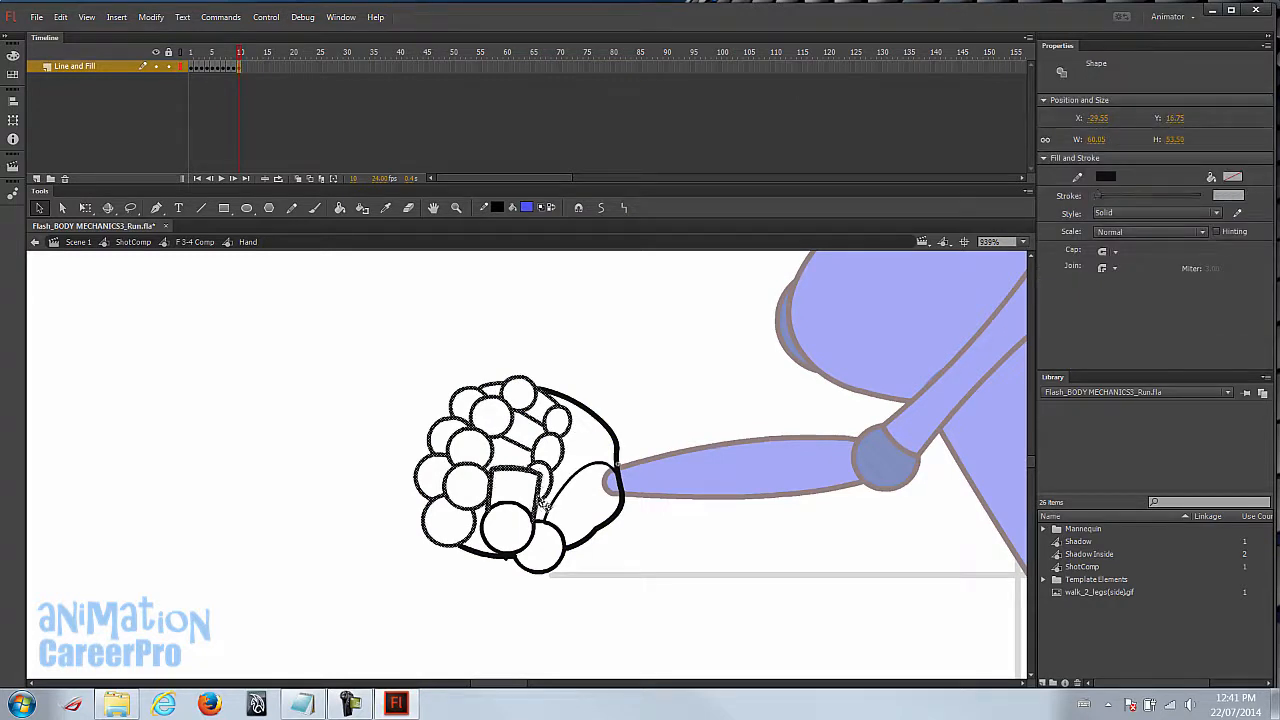
pyautogui.keyDown('shift'); pyautogui.doubleClick(551, 518); pyautogui.keyUp('shift')
pyautogui.keyDown('shift'); pyautogui.click(549, 512); pyautogui.keyUp('shift')
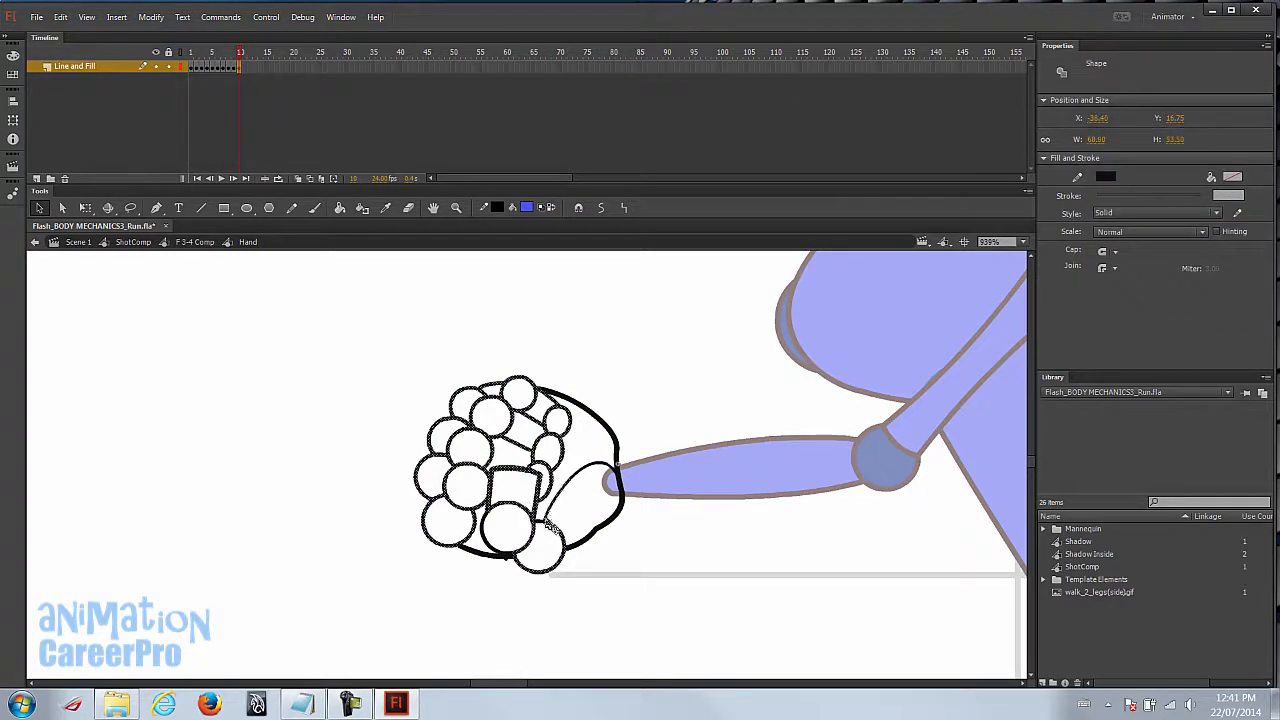
pyautogui.press('Delete')
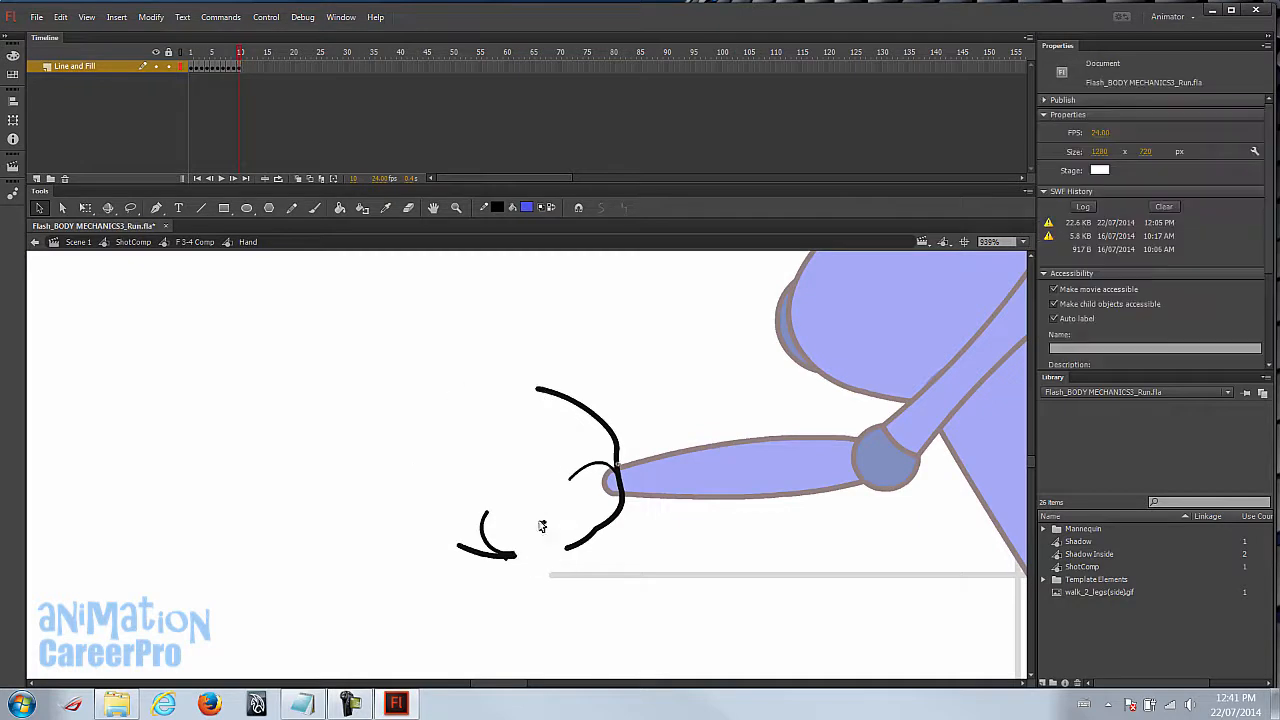
# - Remove the leftover thumb curve, knuckle arc and stray line end from frame 10, leaving only the wrist contour and a short lower stroke
pyautogui.click(582, 469)
pyautogui.press('Delete')
pyautogui.click(484, 534)
pyautogui.press('Delete')
pyautogui.click(544, 521)
pyautogui.press('Delete')
pyautogui.moveTo(517, 557); pyautogui.dragTo(501, 544)
pyautogui.press('Delete')
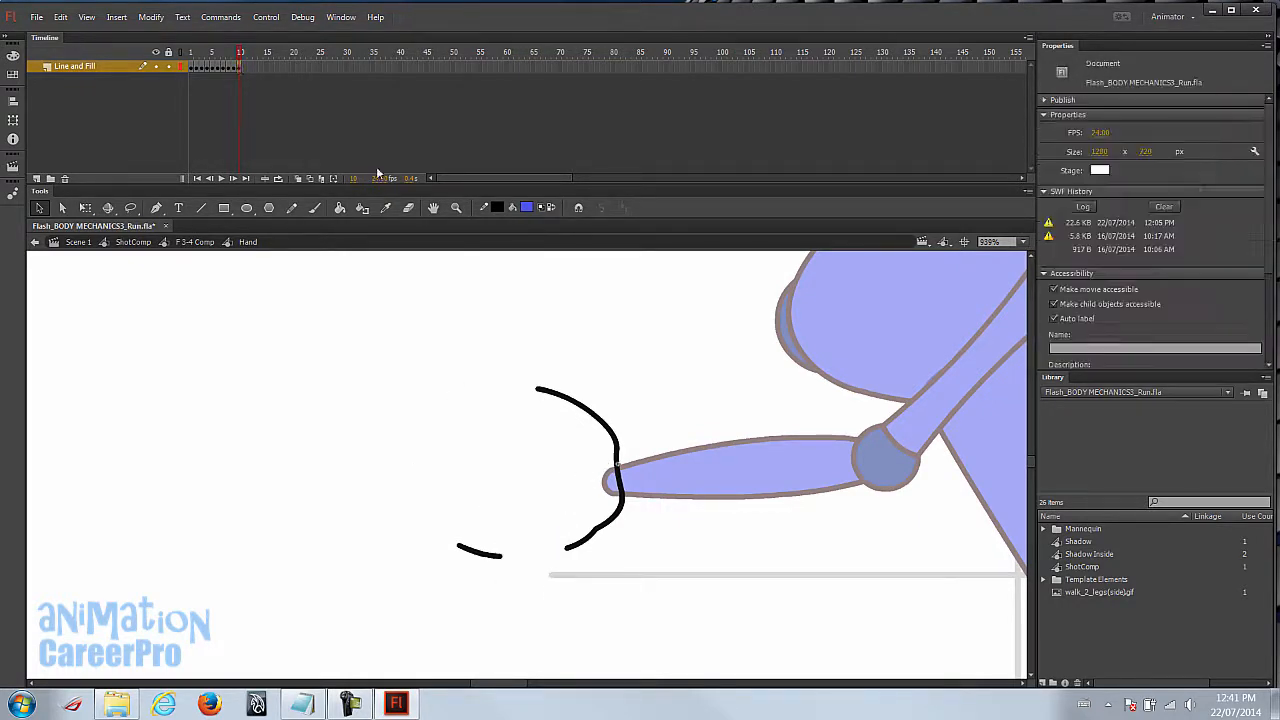
# - Turn on onion skinning and limit its range to the previous frame, frame 9
pyautogui.click(311, 179)
pyautogui.click(298, 179)
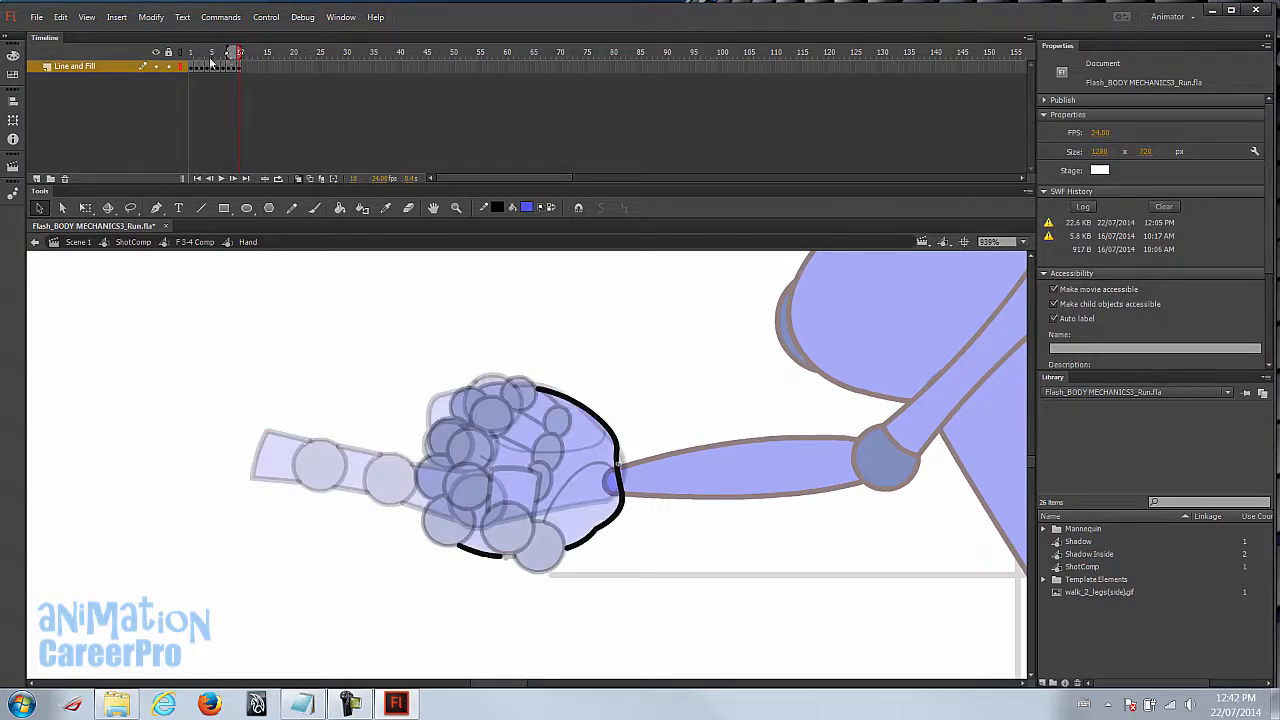
pyautogui.moveTo(228, 56); pyautogui.dragTo(240, 57)
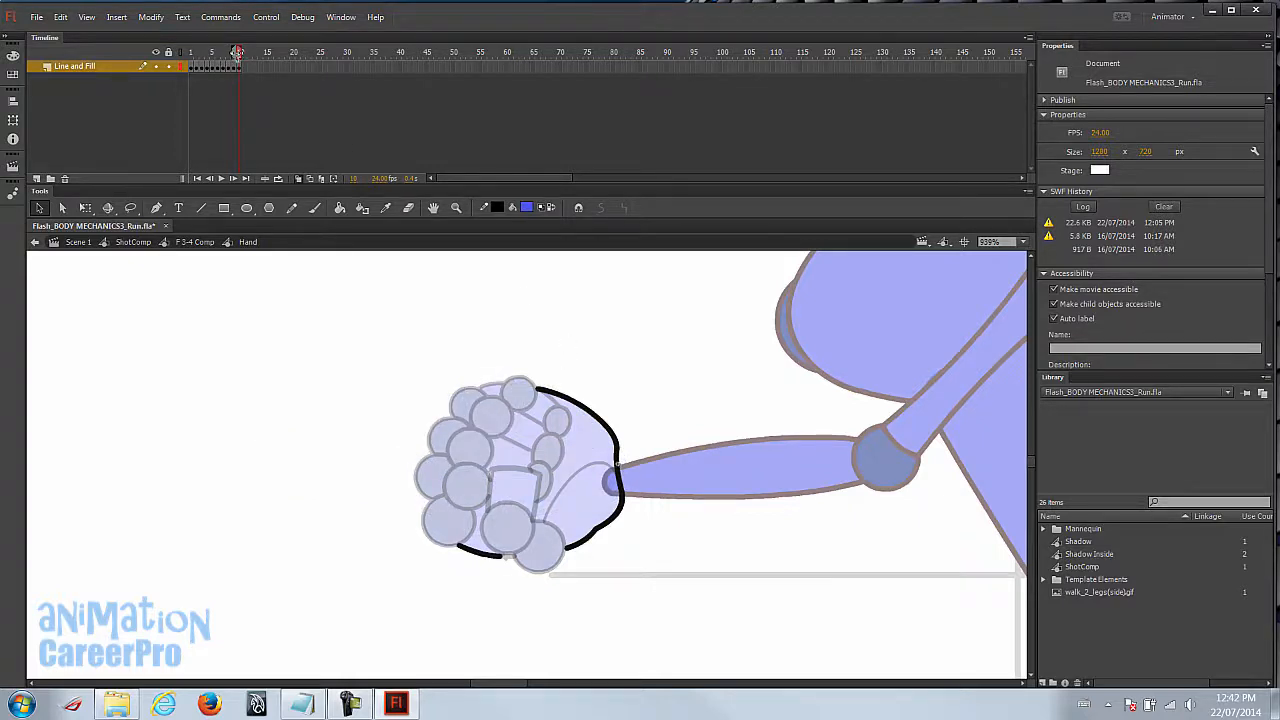
# - Turn on object snapping and join the lower stroke to the wrist contour, closing the gap in the fist's underside on frame 10
pyautogui.click(239, 67)
pyautogui.click(241, 68)
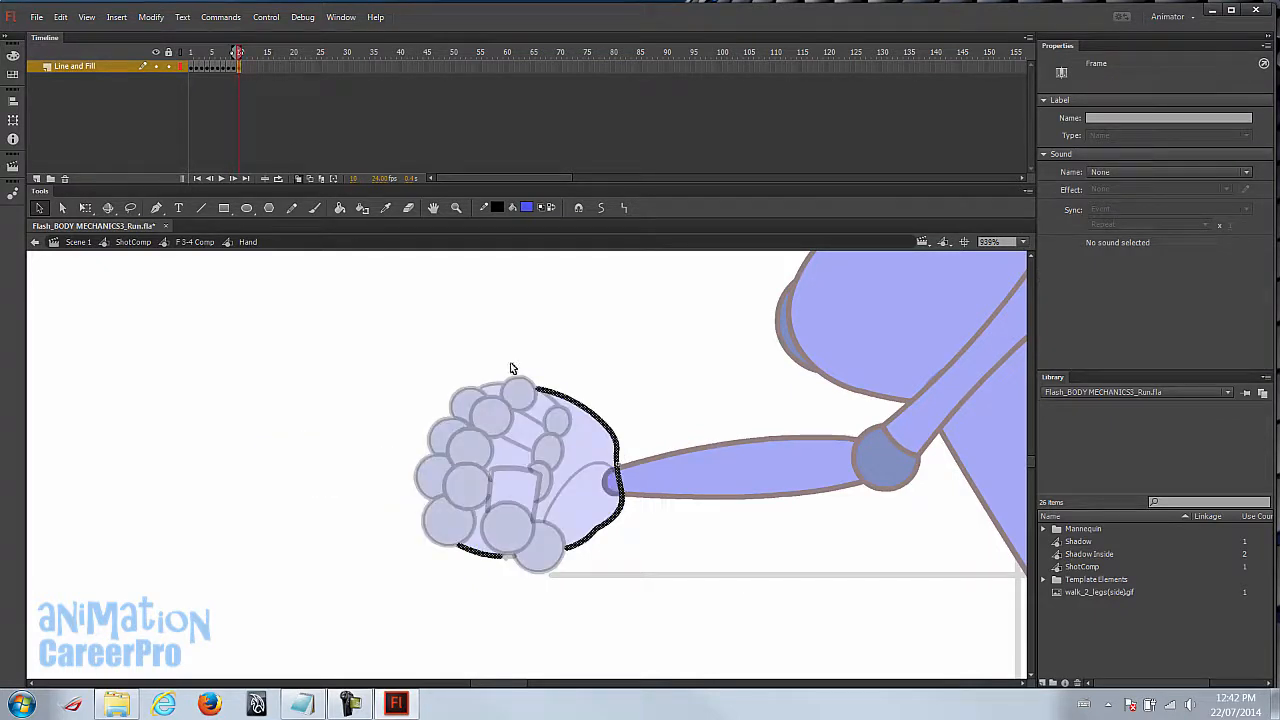
pyautogui.click(540, 410)
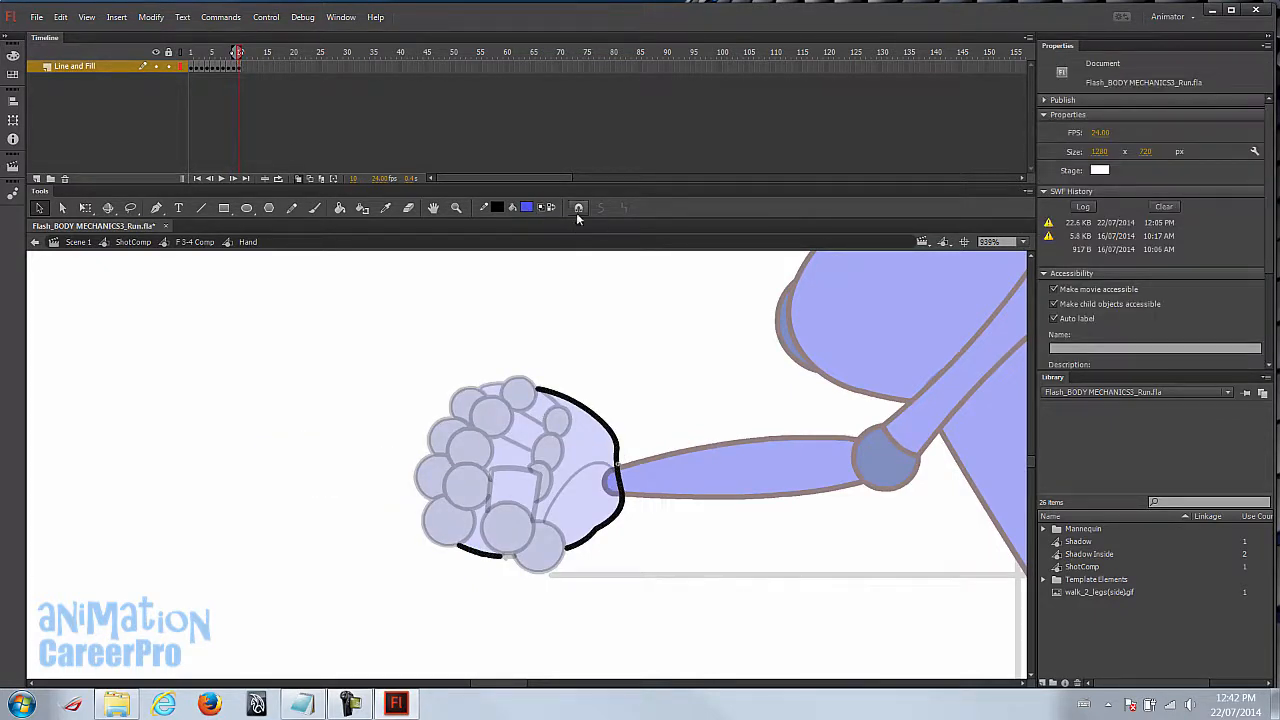
pyautogui.click(578, 211)
pyautogui.moveTo(528, 560); pyautogui.dragTo(511, 563)
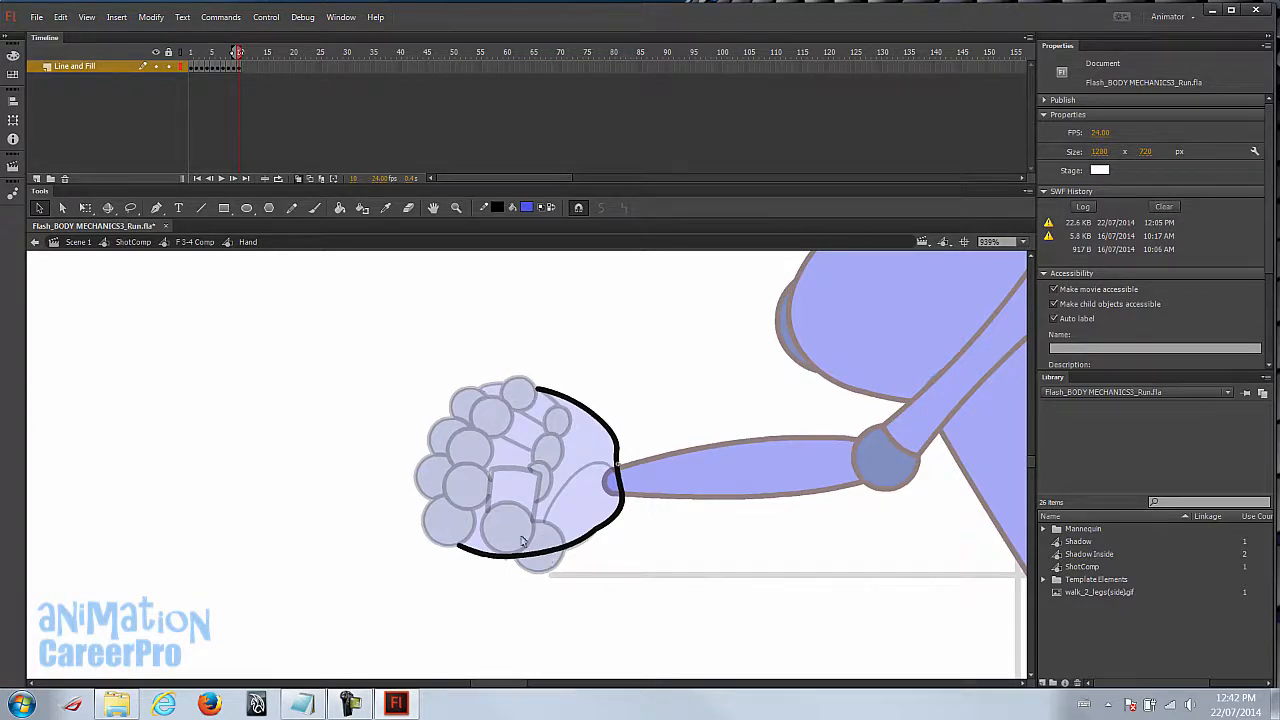
# - Set up the Oval tool with a black stroke of 2.00 and no fill, trying it out and undoing the test ovals
pyautogui.click(247, 208)
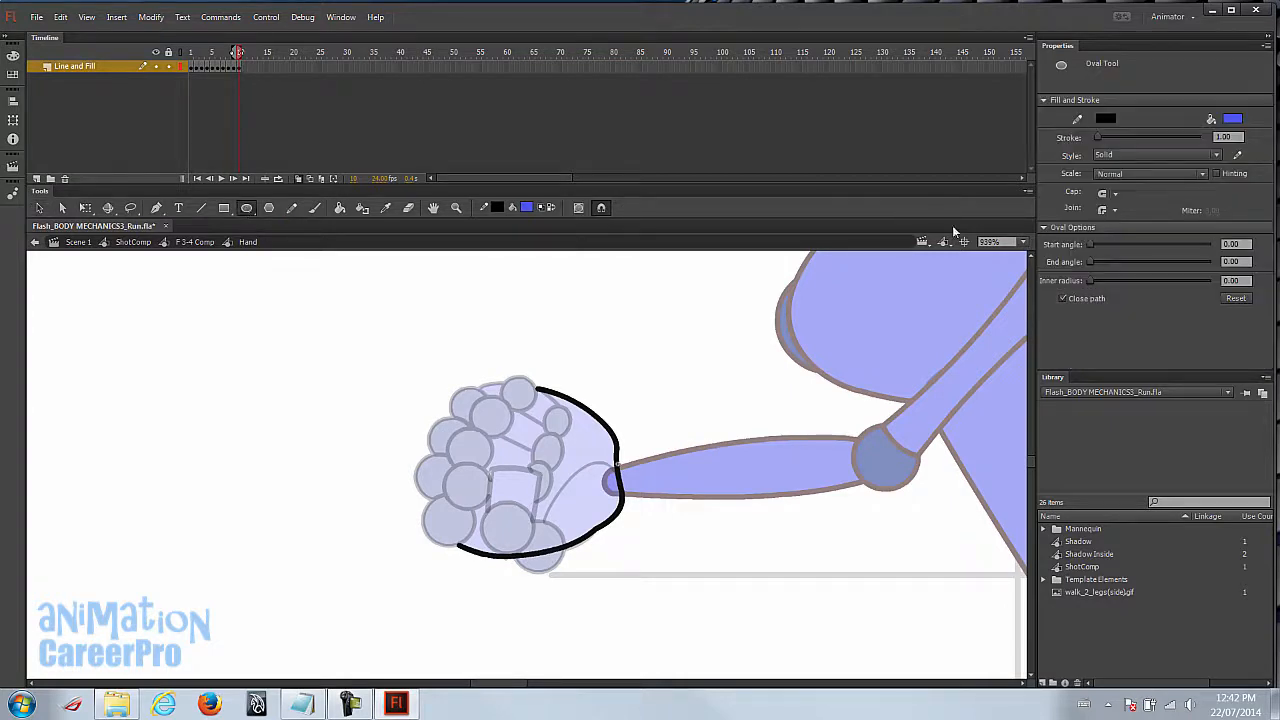
pyautogui.moveTo(1240, 137); pyautogui.dragTo(1208, 140)
pyautogui.write('2')
pyautogui.moveTo(552, 340); pyautogui.dragTo(414, 434)
pyautogui.hotkey('ctrl', 'z')
pyautogui.click(1233, 121)
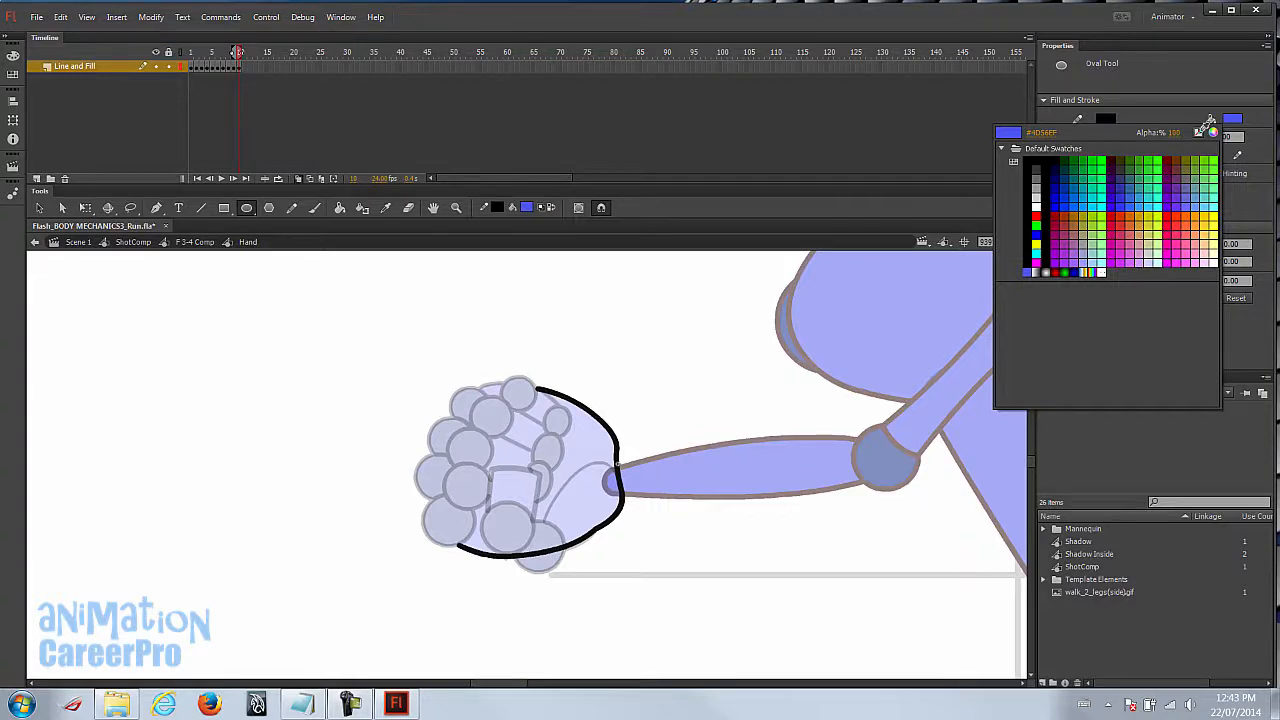
pyautogui.click(1210, 129)
pyautogui.moveTo(374, 332); pyautogui.dragTo(470, 432)
pyautogui.hotkey('ctrl', 'z')
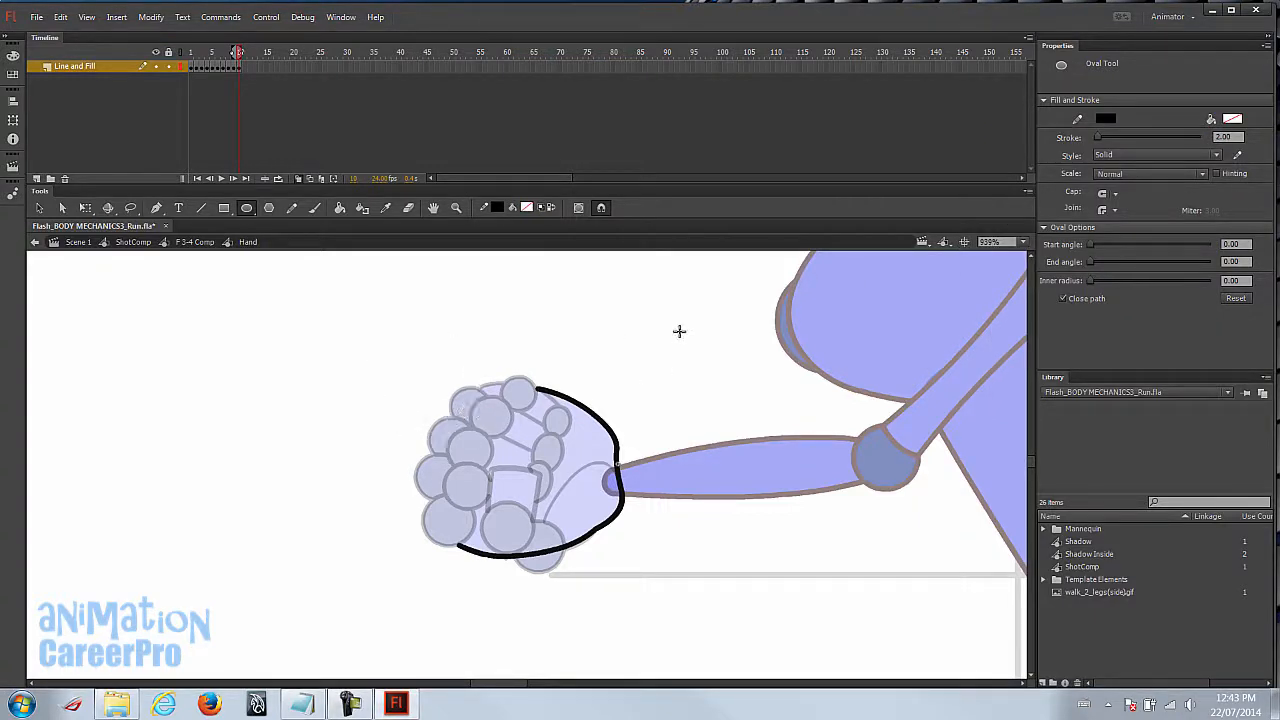
# - Draw a circle over the onion-skinned thumb tip and four circles over the outer knuckles of the fist
pyautogui.moveTo(515, 523); pyautogui.dragTo(563, 572)
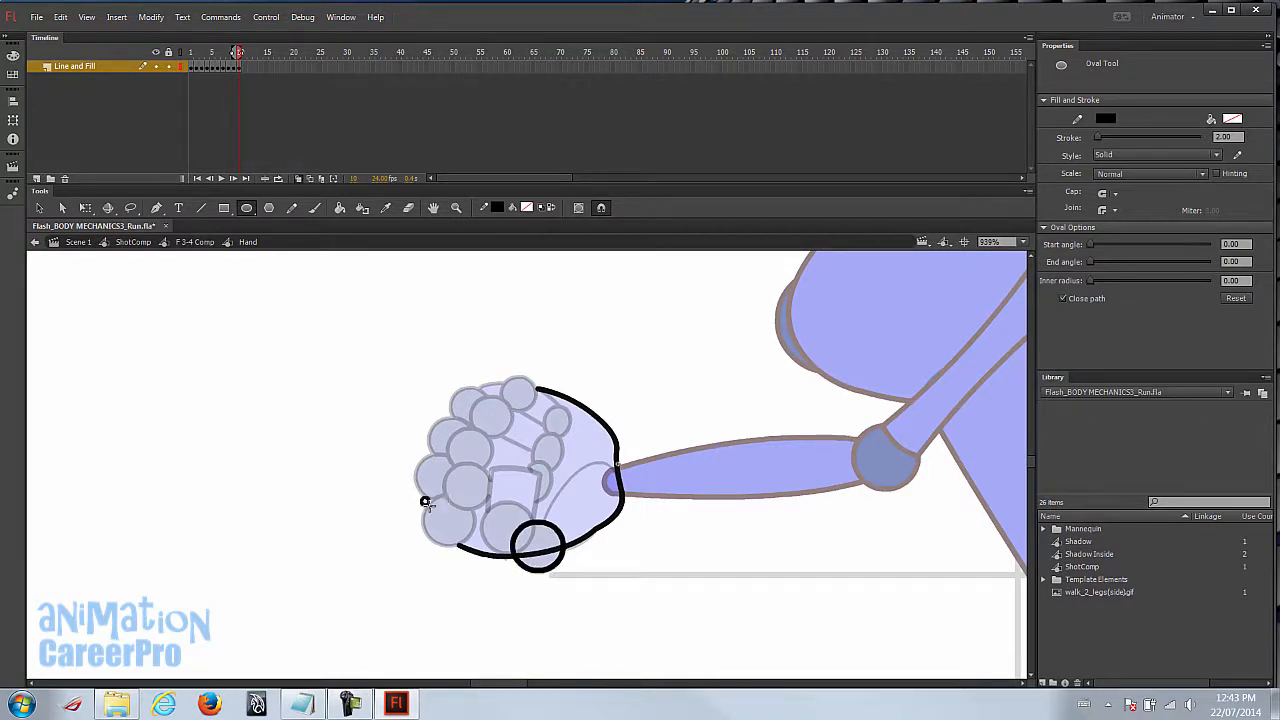
pyautogui.moveTo(421, 497); pyautogui.dragTo(474, 550)
pyautogui.moveTo(416, 454); pyautogui.dragTo(469, 506)
pyautogui.moveTo(428, 418); pyautogui.dragTo(471, 462)
pyautogui.moveTo(449, 387); pyautogui.dragTo(491, 430)
# - Delete the thumb circle's arc inside the palm and the overlapping line segments between the knuckle circles
pyautogui.press('b')
pyautogui.press('v')
pyautogui.click(541, 533)
pyautogui.press('Escape')
pyautogui.press('z')
pyautogui.moveTo(357, 349); pyautogui.dragTo(566, 604)
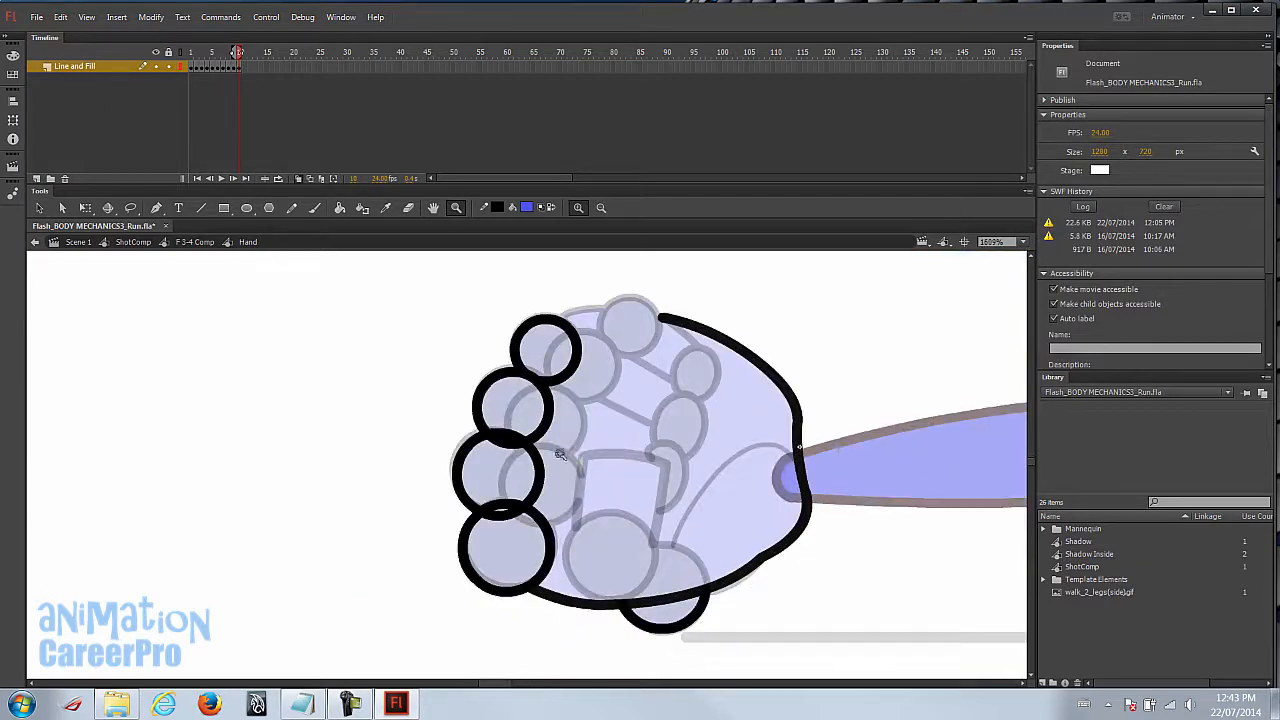
pyautogui.press('v')
pyautogui.click(514, 445)
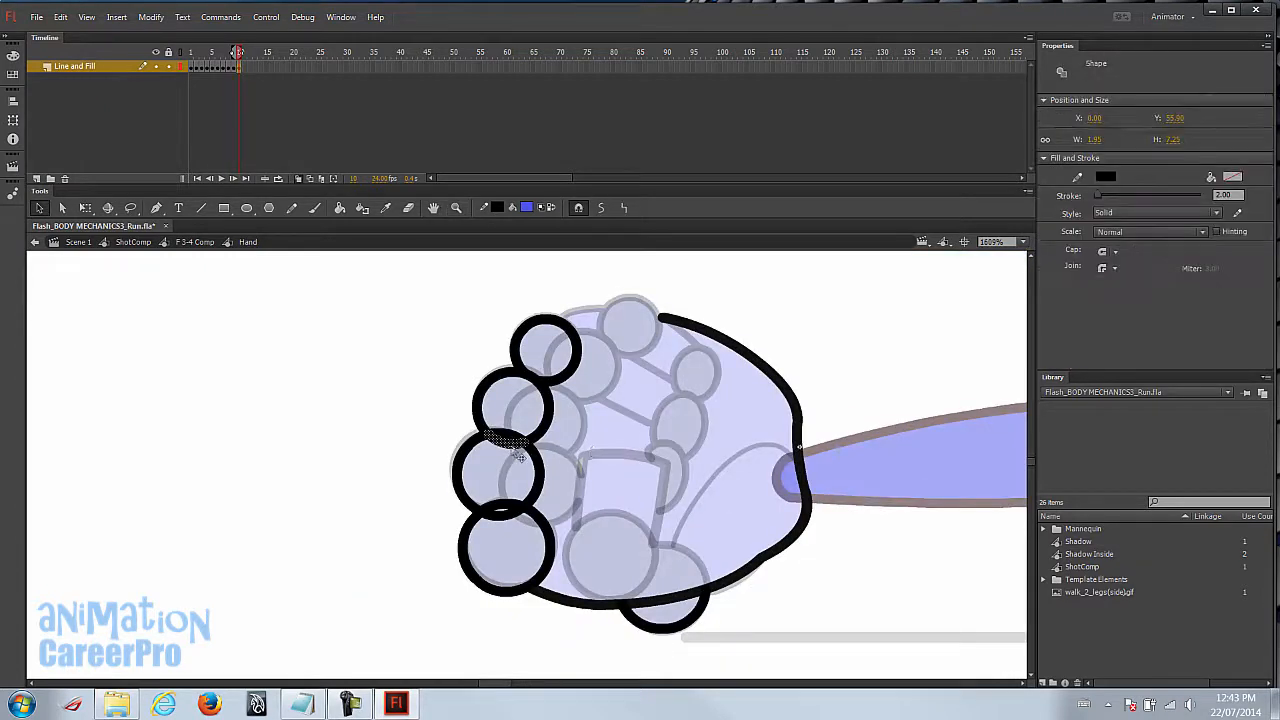
pyautogui.keyDown('shift'); pyautogui.click(510, 512); pyautogui.keyUp('shift')
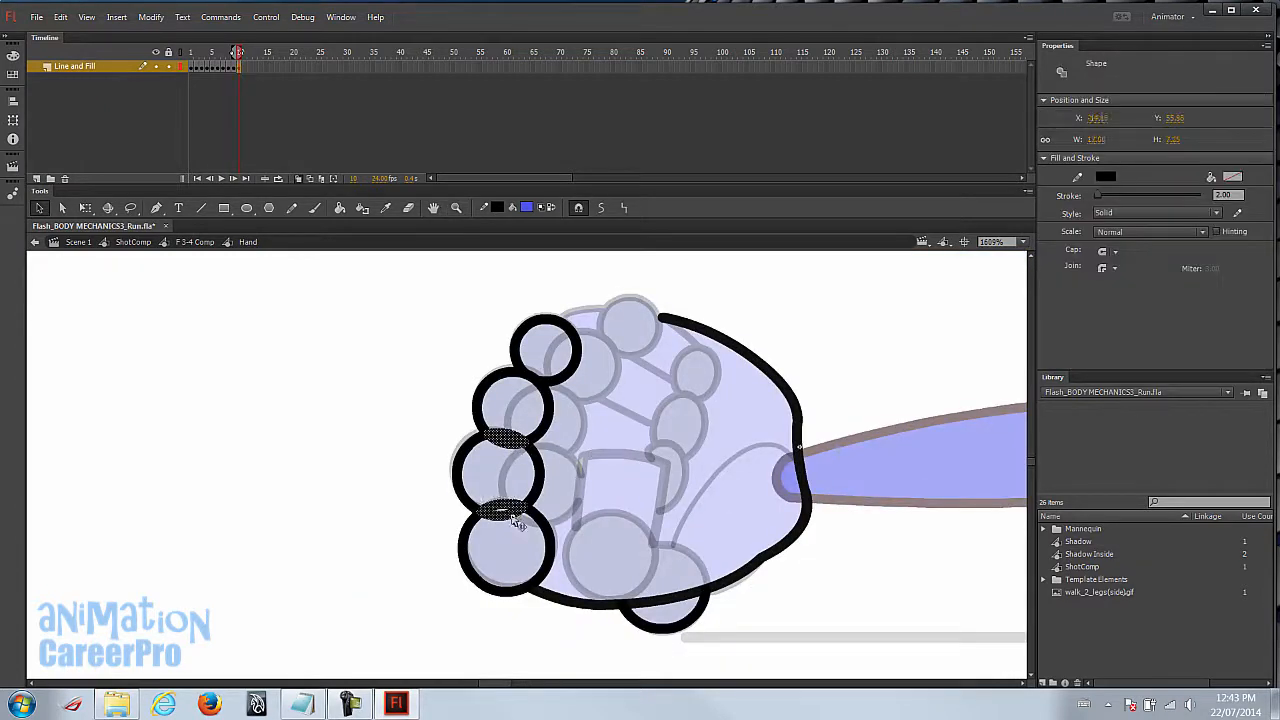
pyautogui.press('Delete')
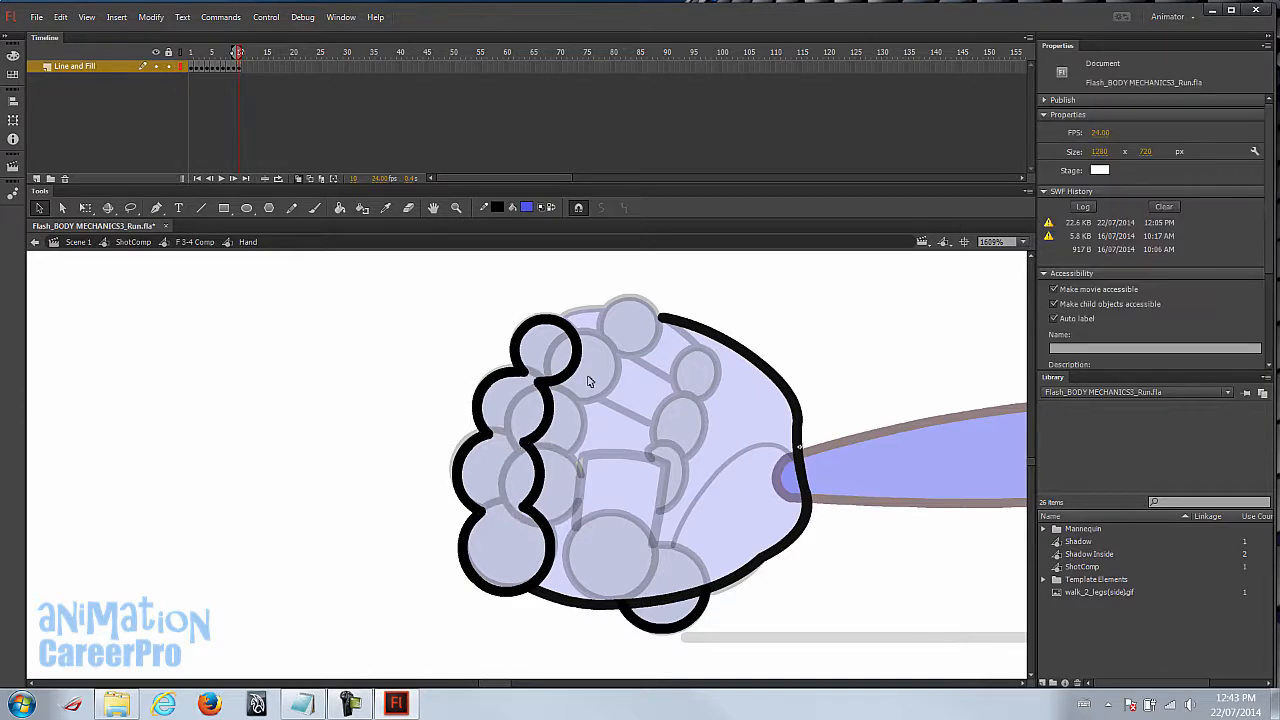
# - Extend the open end of the upper wrist contour to the topmost knuckle circle, closing the fist outline
pyautogui.moveTo(661, 319)
pyautogui.mouseDown()
pyautogui.moveTo(566, 320)
pyautogui.moveTo(580, 306)
pyautogui.moveTo(564, 301)
pyautogui.mouseUp()
pyautogui.hotkey('ctrl', 'z')
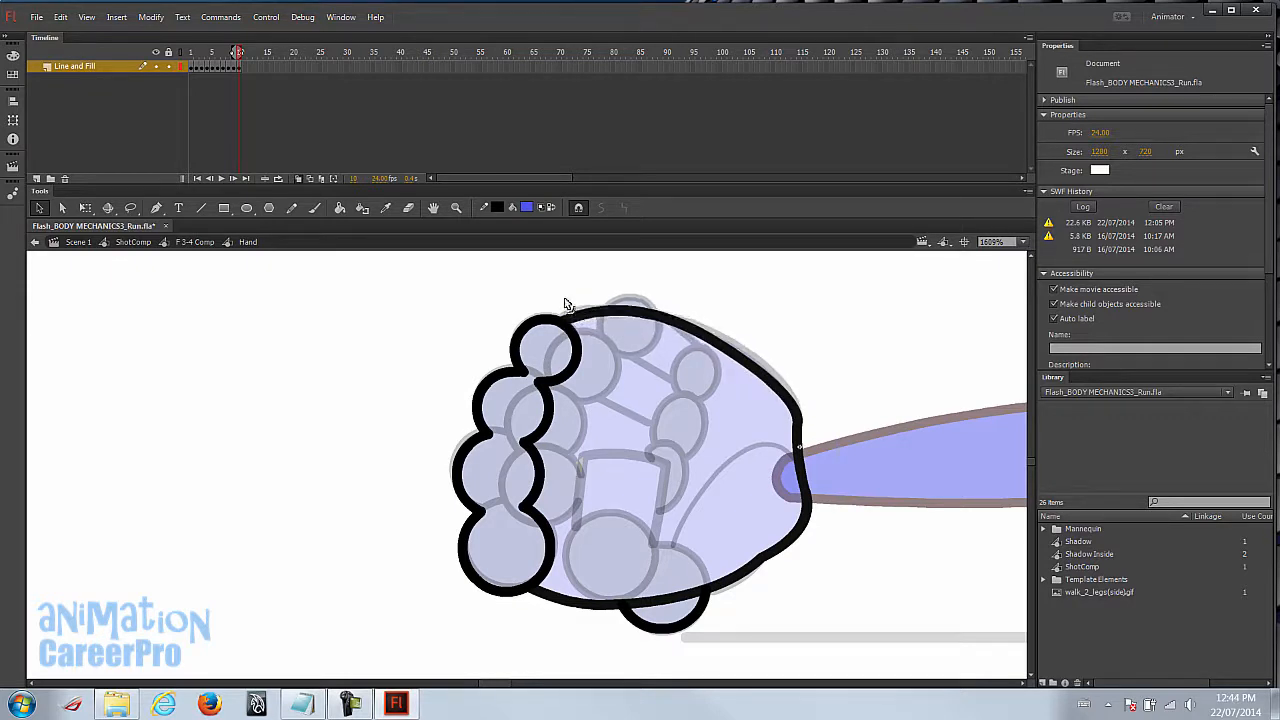
pyautogui.press('z')
pyautogui.keyDown('alt'); pyautogui.click(590, 450); pyautogui.keyUp('alt')
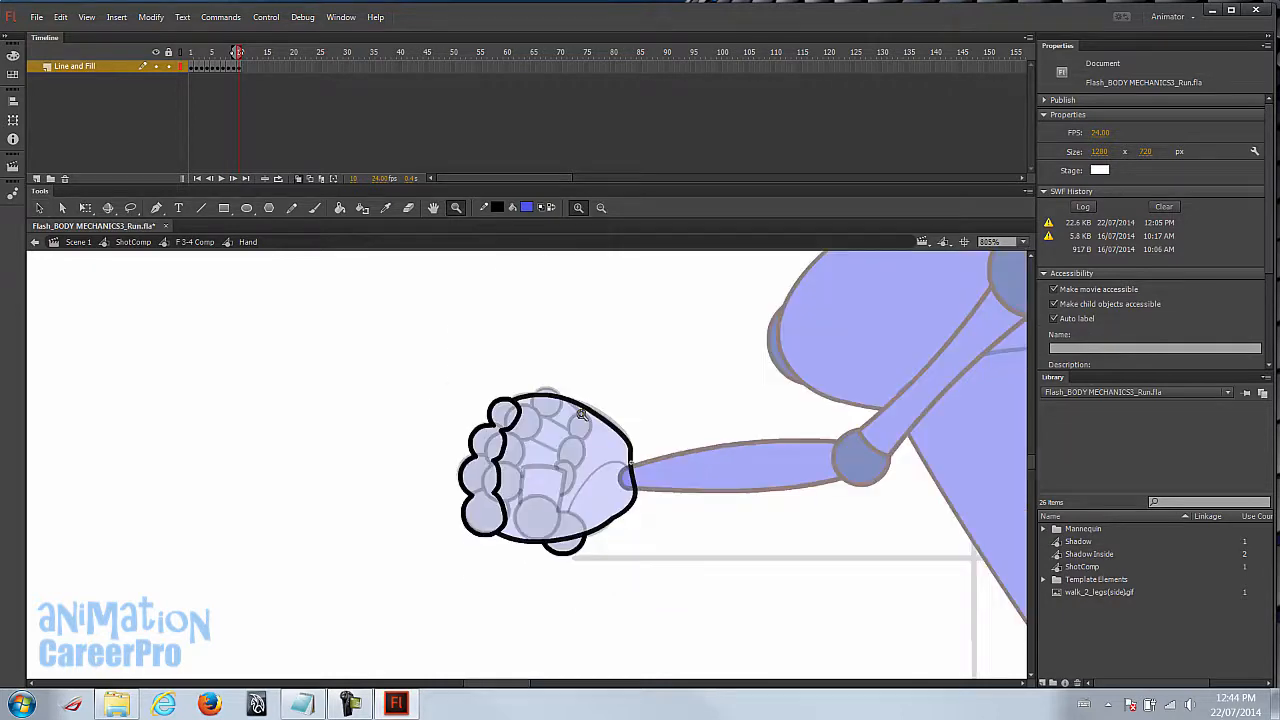
pyautogui.press('v')
# - Sample the dark blue knuckle fill from frame 9 and fill the four knuckles and the thumb tip on frame 10 with it
pyautogui.click(234, 66)
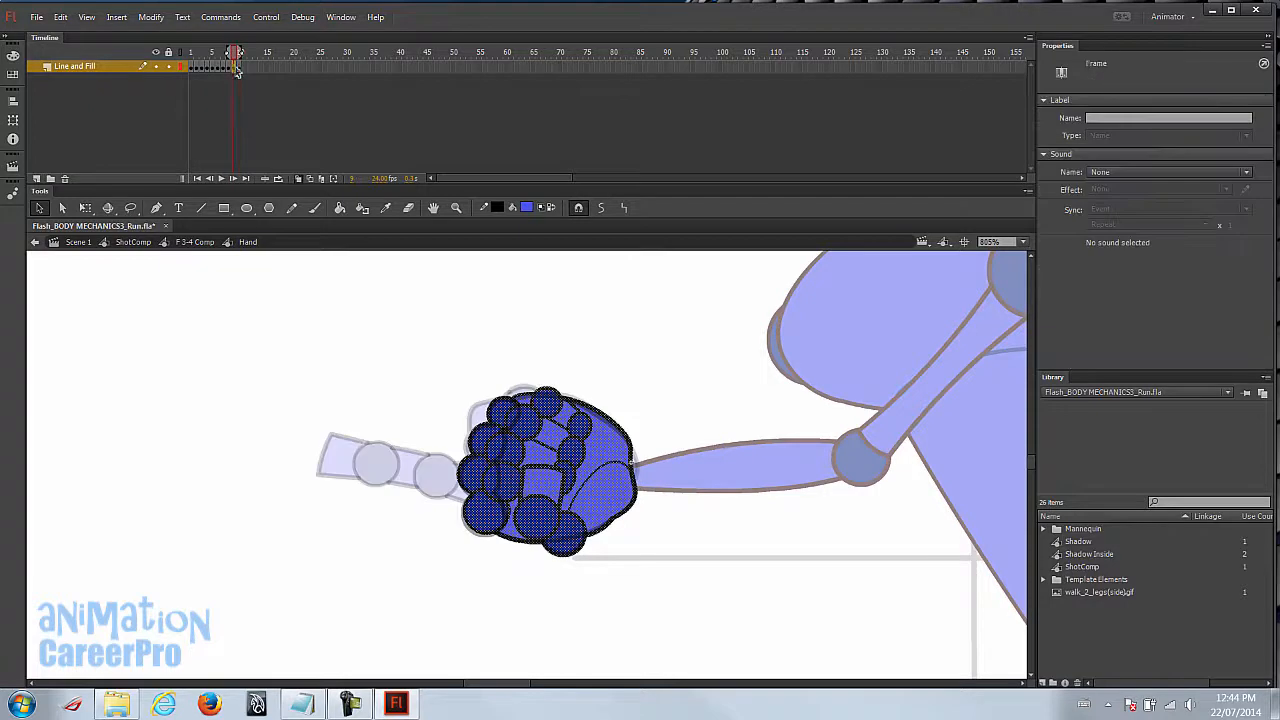
pyautogui.click(349, 284)
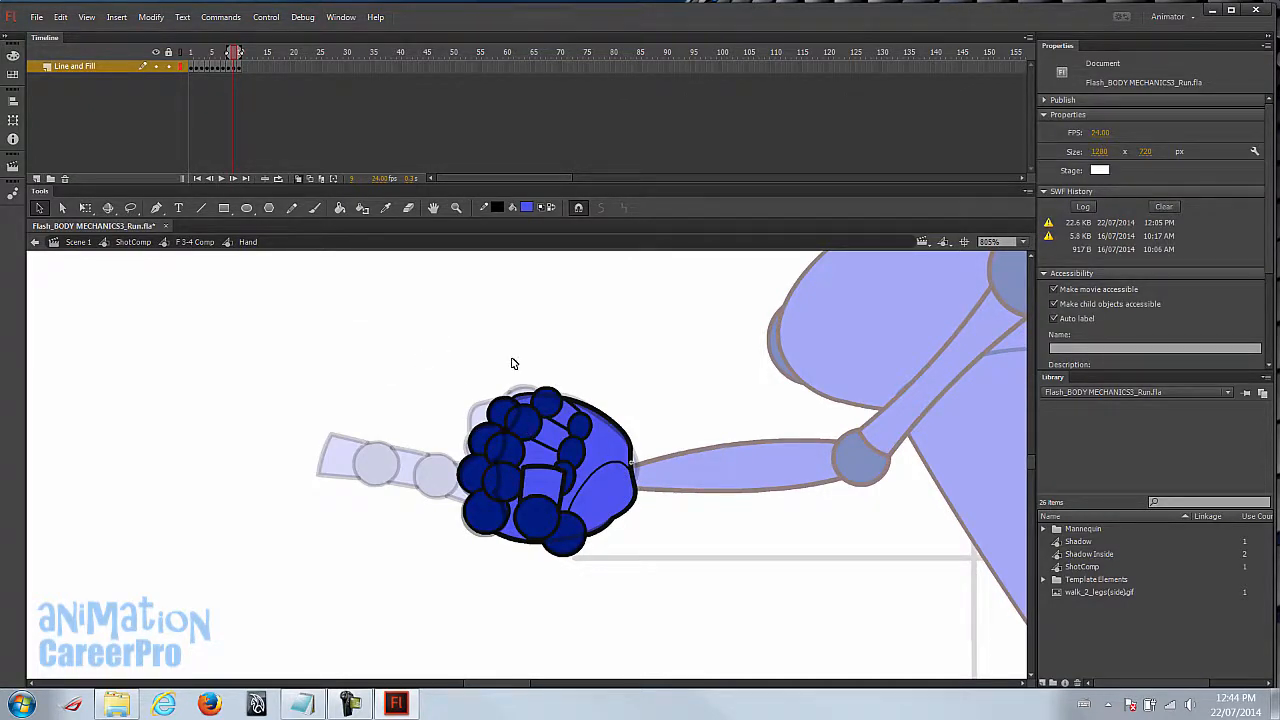
pyautogui.click(388, 208)
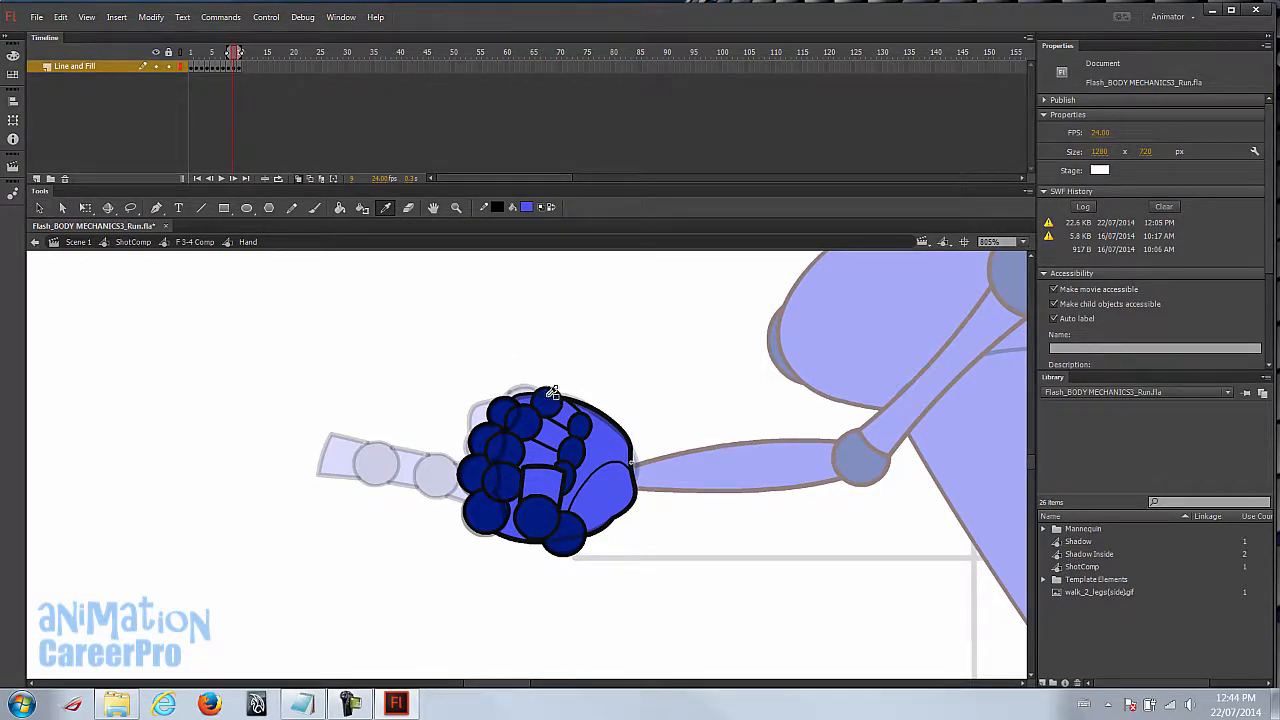
pyautogui.click(529, 418)
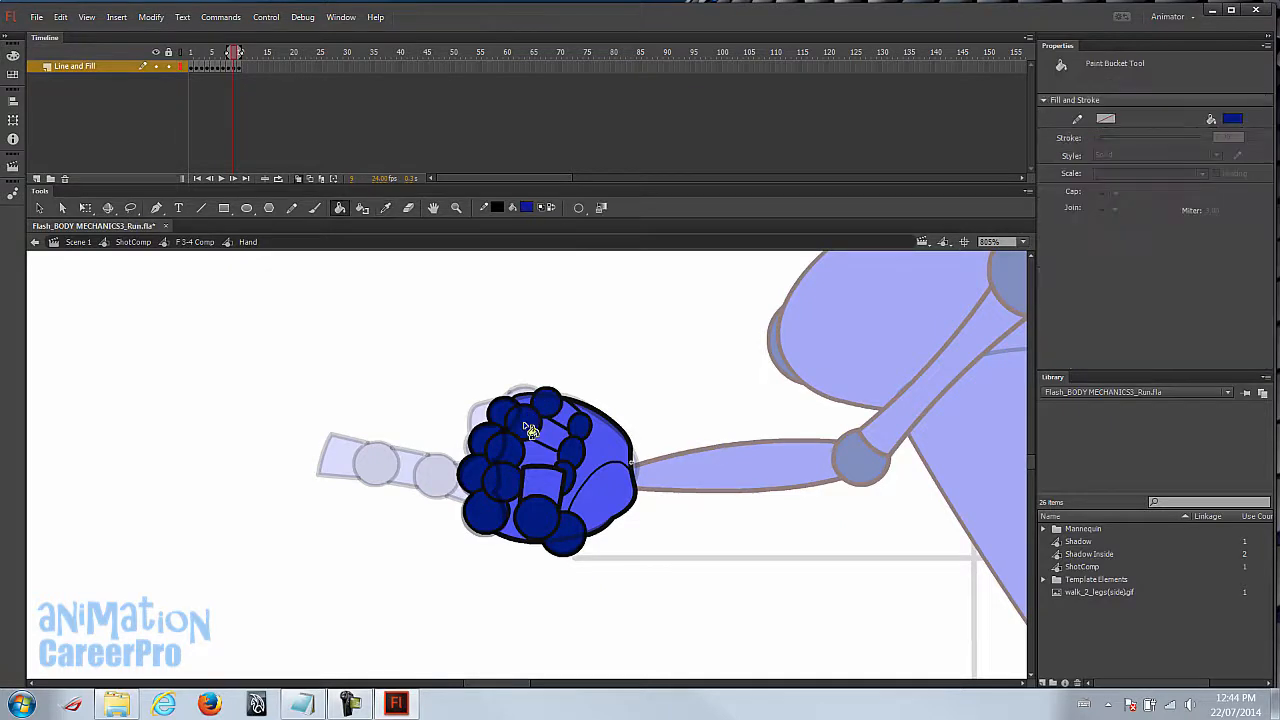
pyautogui.click(240, 66)
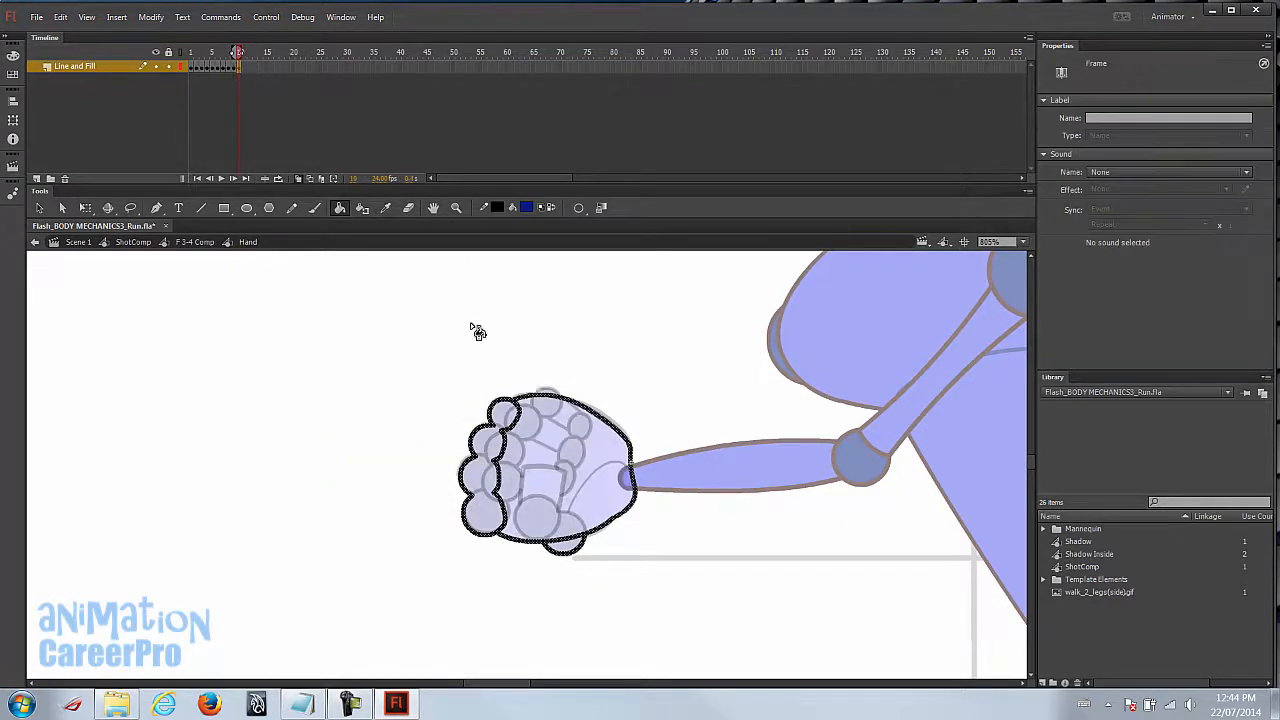
pyautogui.click(565, 548)
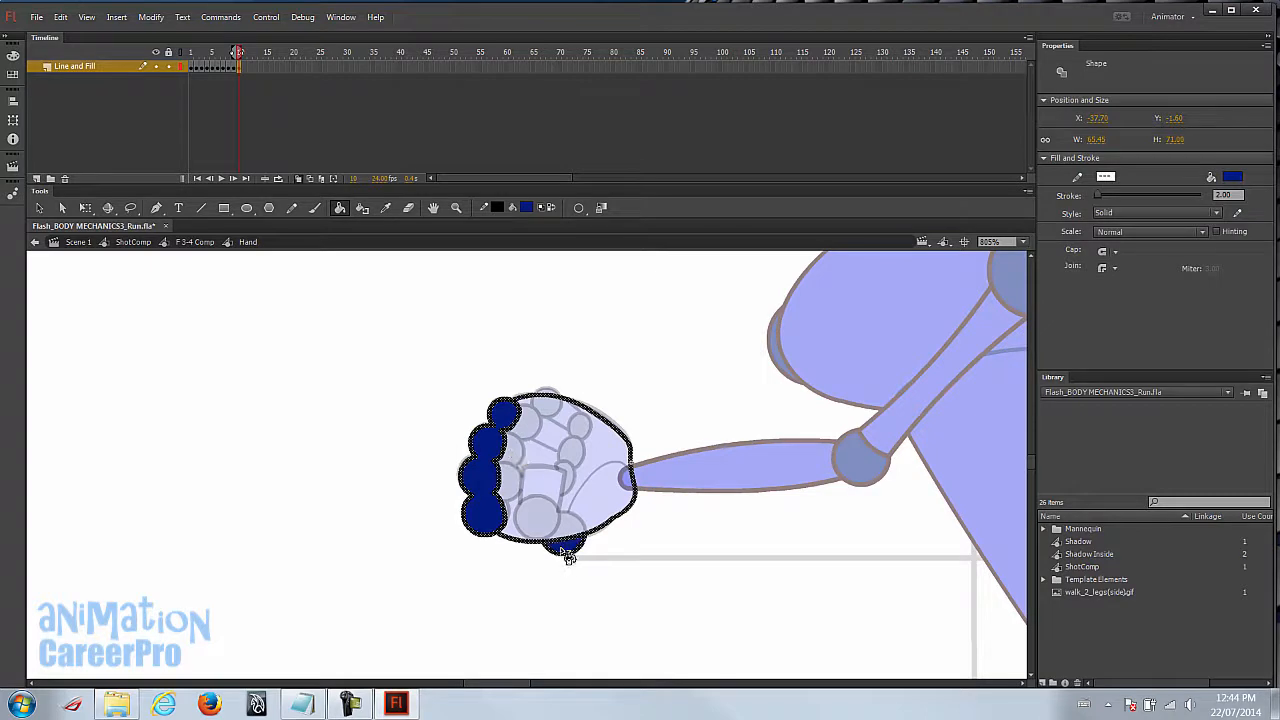
# - Sample the lighter blue palm fill from frame 9 and fill the back of the hand on frame 10 with it
pyautogui.click(233, 66)
pyautogui.press('i')
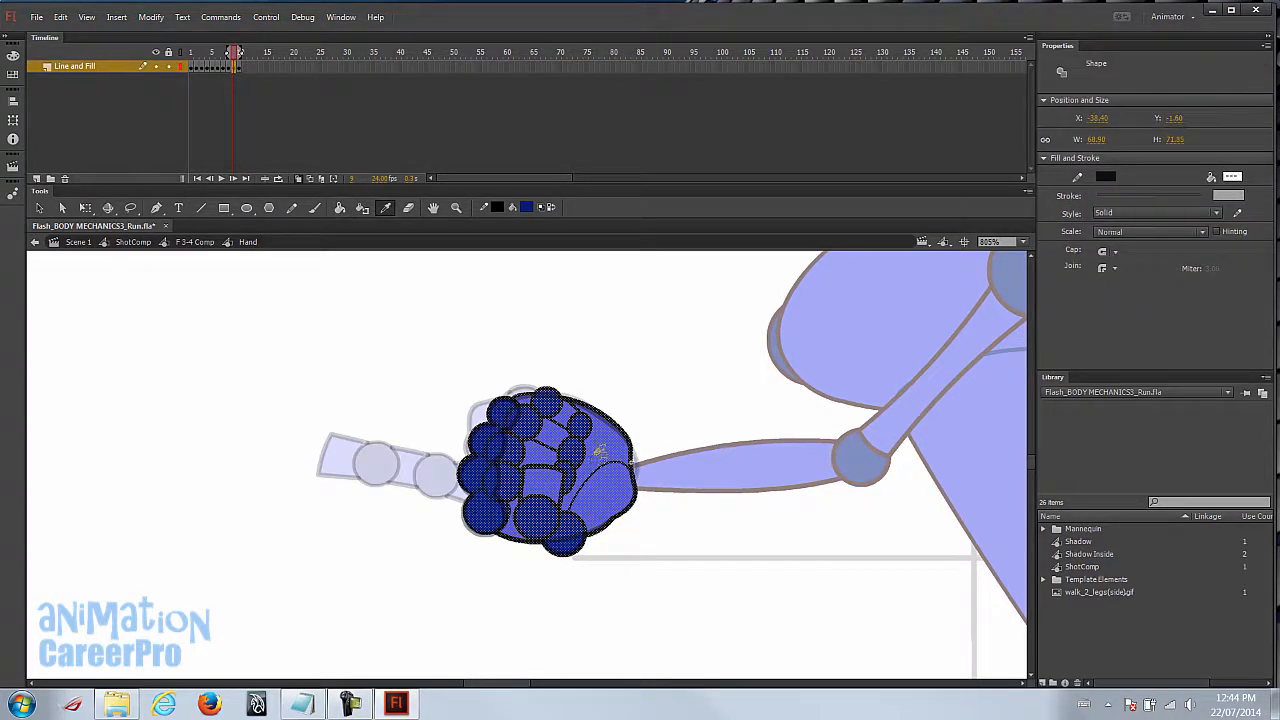
pyautogui.click(598, 455)
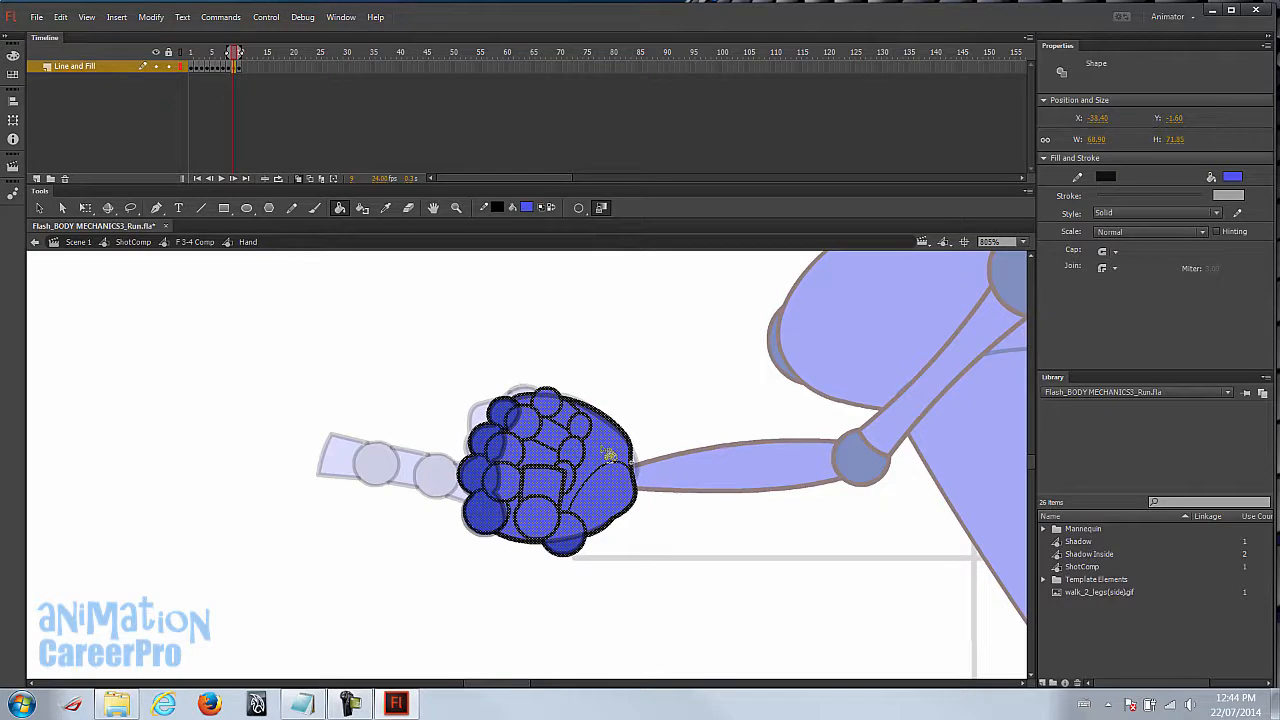
pyautogui.click(240, 68)
pyautogui.click(563, 471)
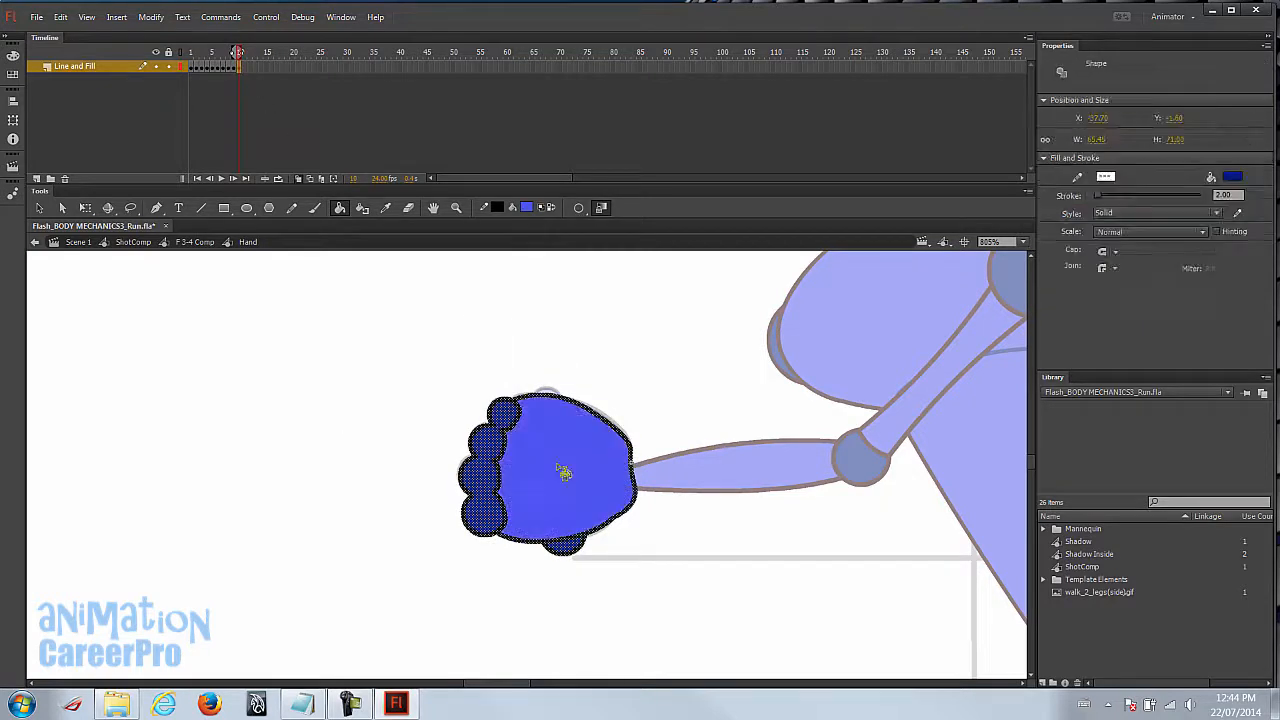
pyautogui.press('v')
pyautogui.click(462, 334)
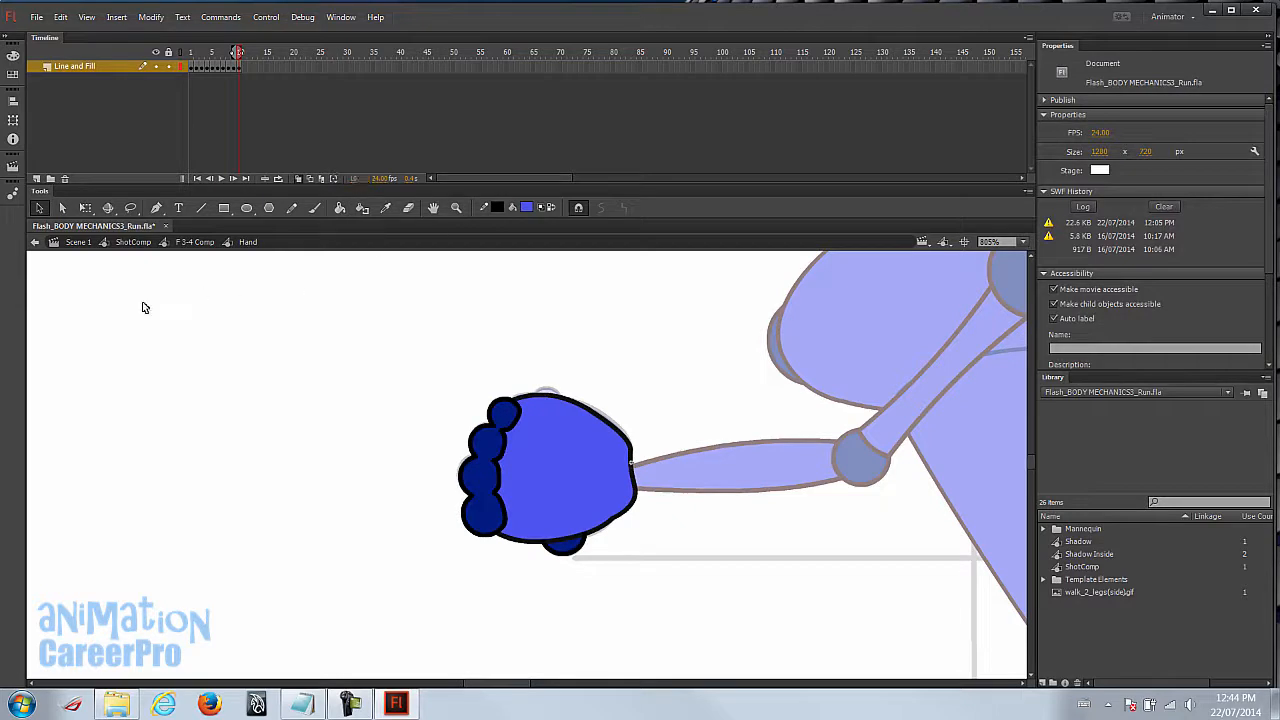
# - Return to the F 3-4 Comp symbol and set the R Hand instance's first frame to 10
pyautogui.click(197, 244)
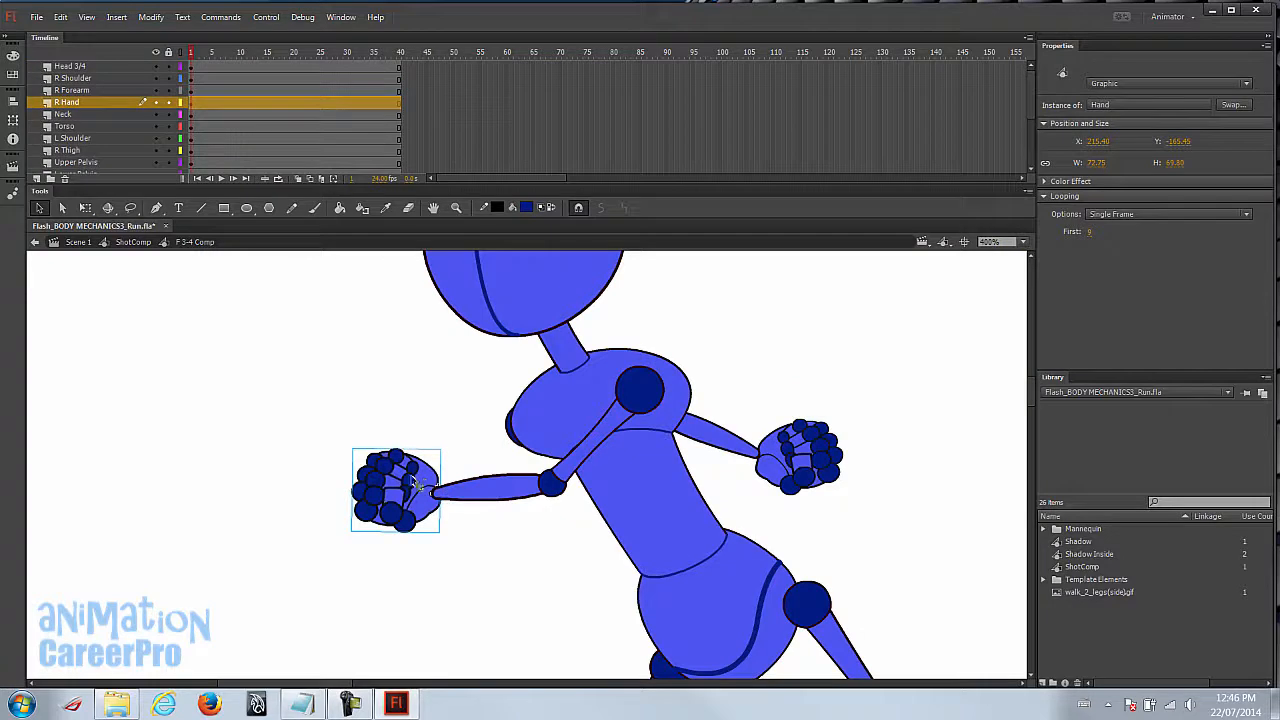
pyautogui.click(1091, 231)
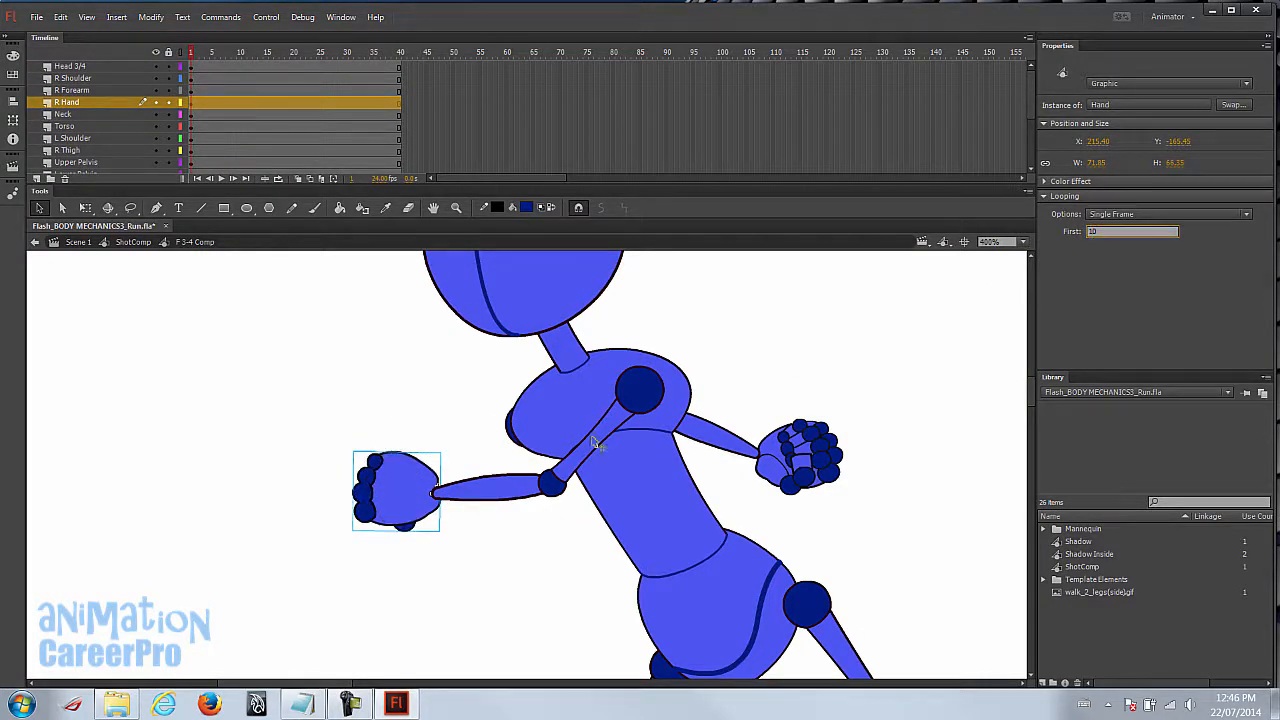
pyautogui.click(417, 425)
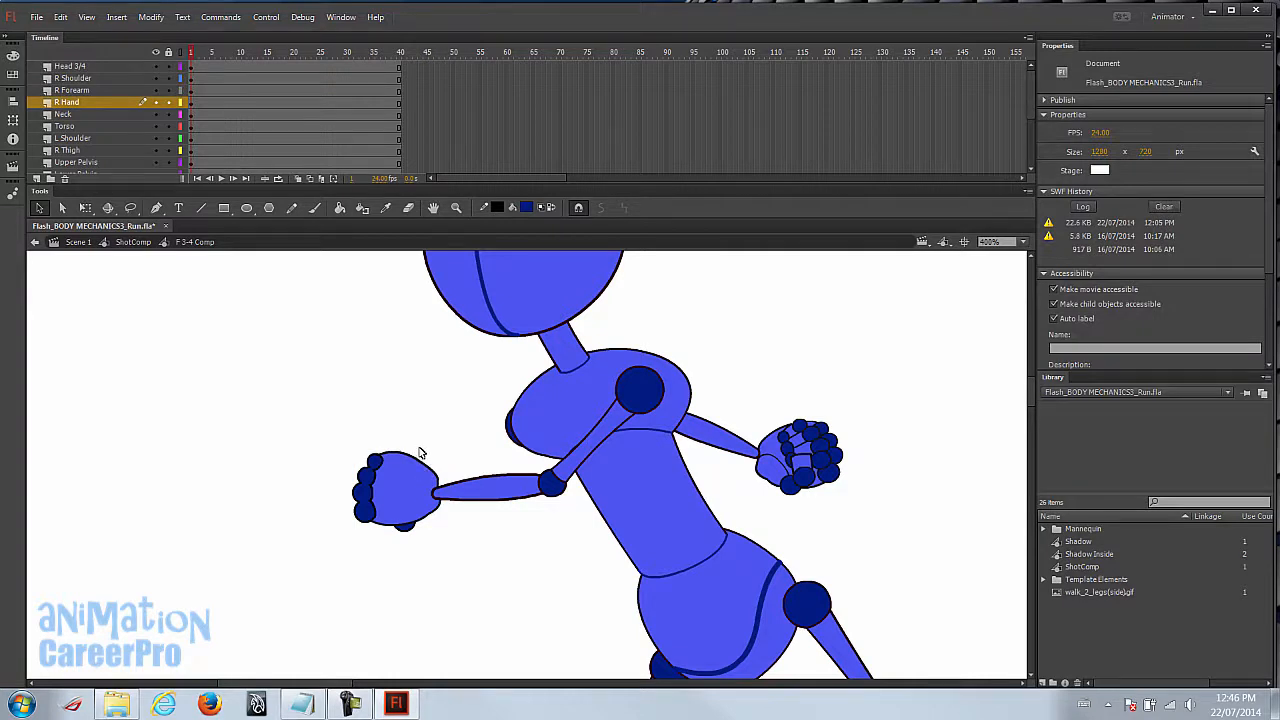
# - Flip the R Hand instance vertically with Free Transform so the thumb tip points up
pyautogui.click(412, 483)
pyautogui.press('q')
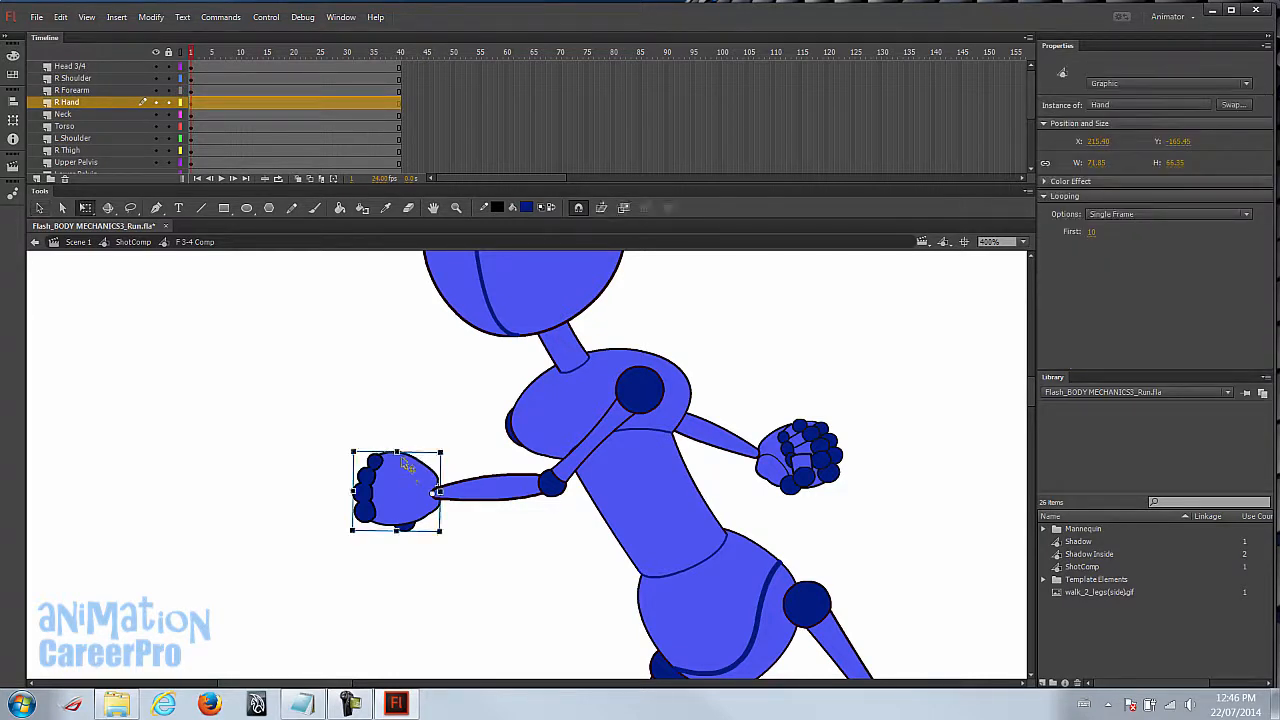
pyautogui.moveTo(397, 452); pyautogui.dragTo(398, 536)
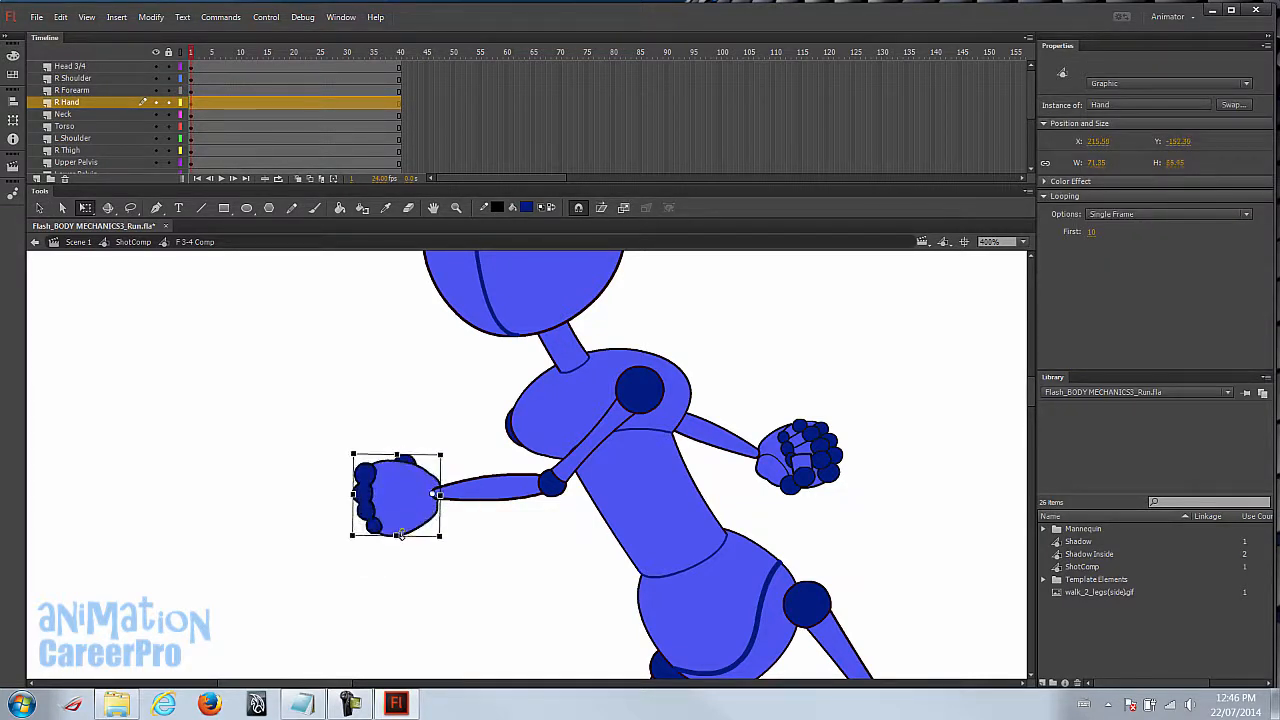
# - Add keyframes at frame 3 on all layers of the F 3-4 Comp mannequin
pyautogui.hotkey('ctrl', '1')
pyautogui.press('z')
pyautogui.moveTo(383, 325); pyautogui.dragTo(679, 600)
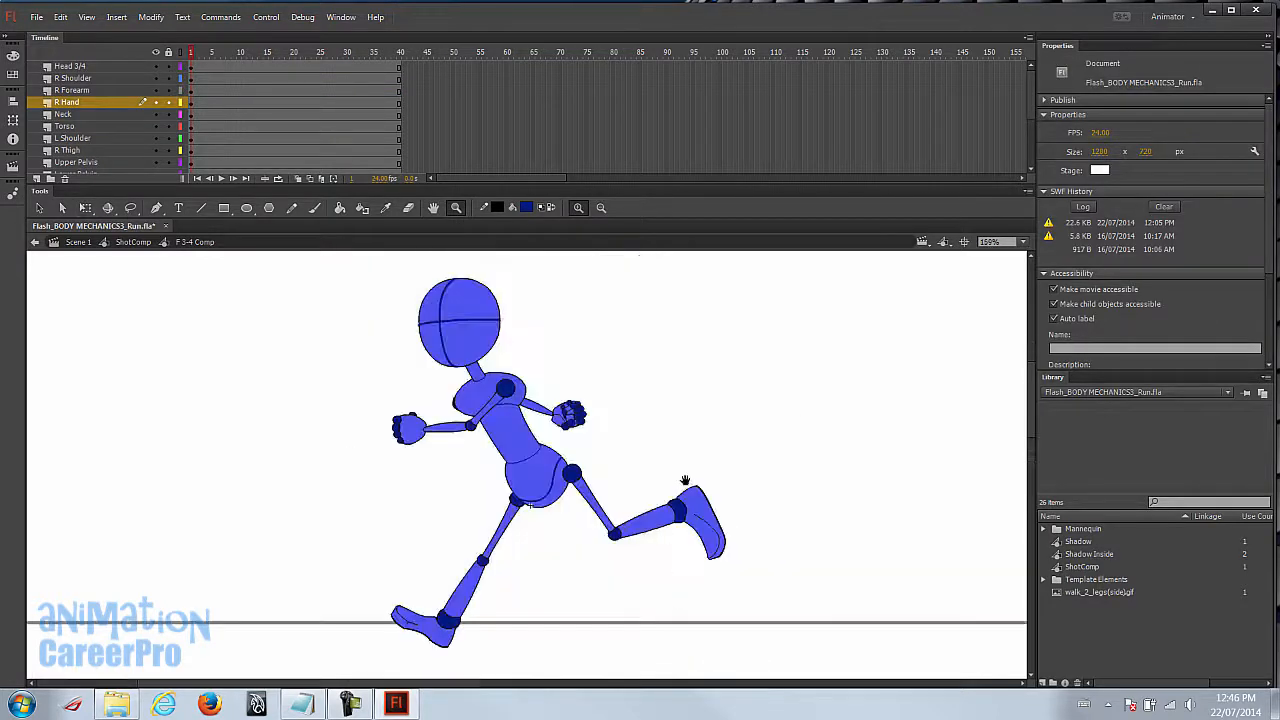
pyautogui.moveTo(523, 454); pyautogui.dragTo(552, 468)
pyautogui.keyDown('alt'); pyautogui.click(552, 468); pyautogui.keyUp('alt')
pyautogui.moveTo(256, 309); pyautogui.dragTo(548, 580)
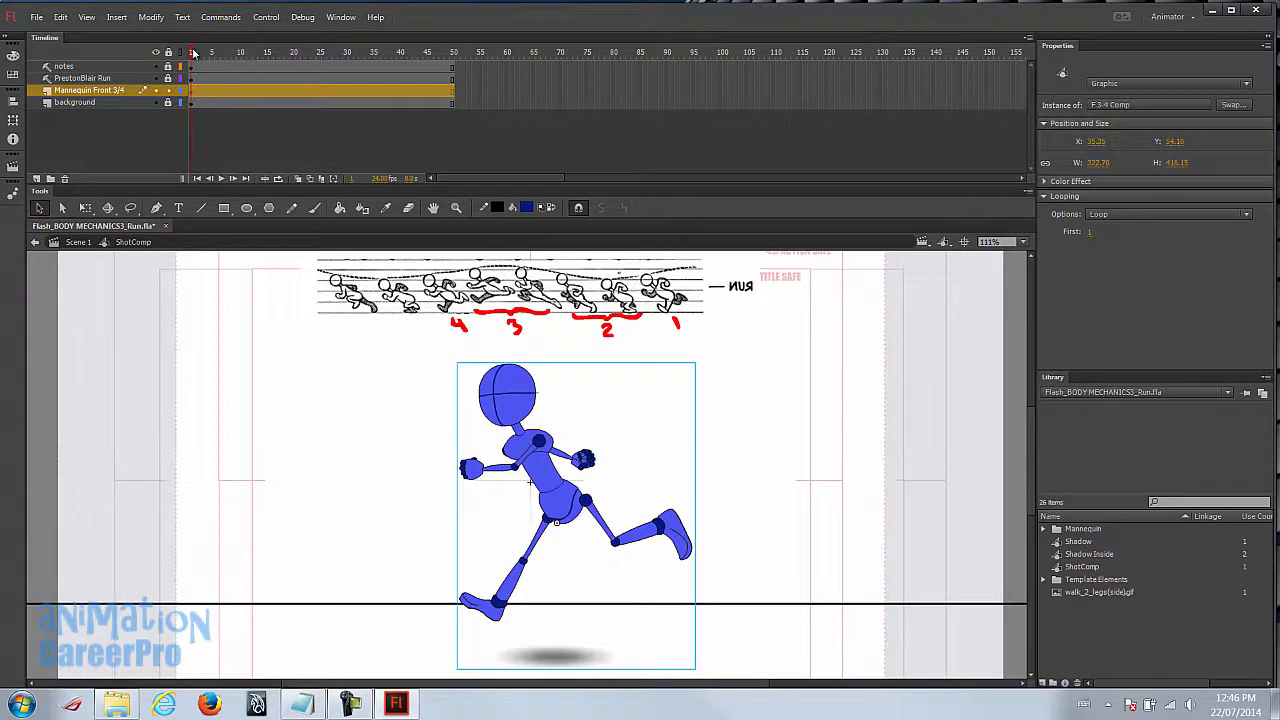
pyautogui.doubleClick(530, 432)
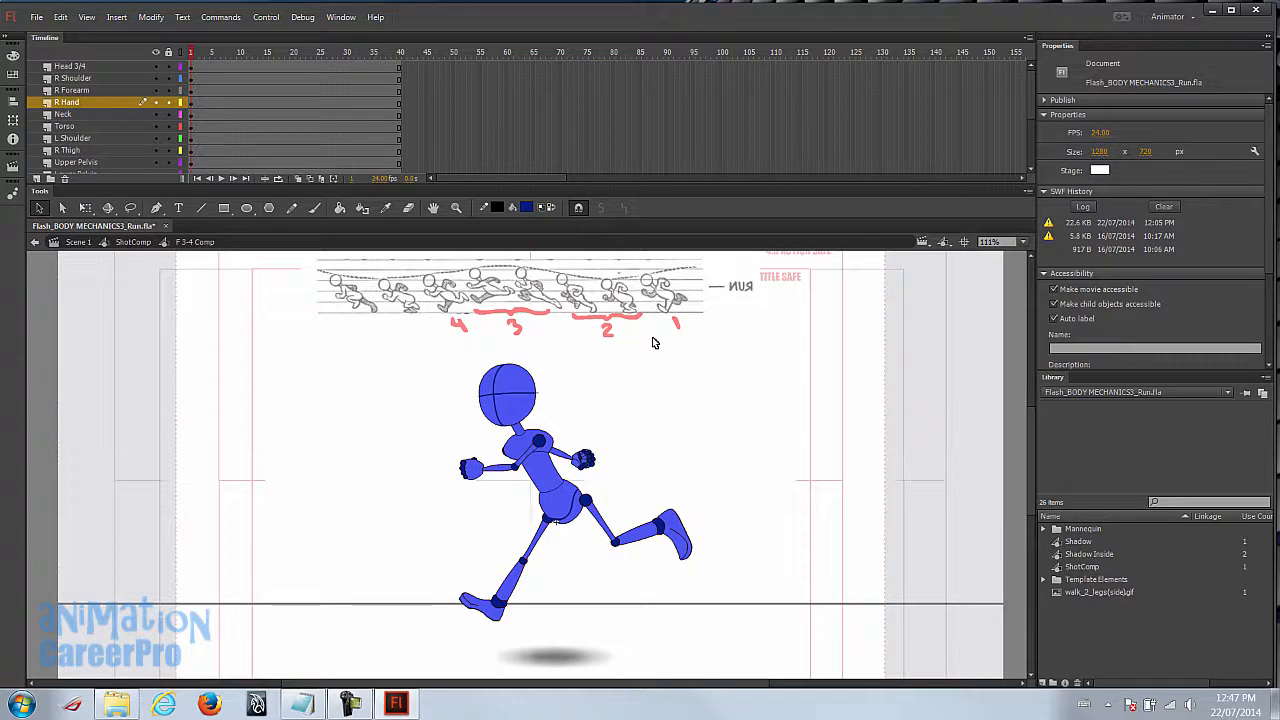
pyautogui.moveTo(193, 56); pyautogui.dragTo(201, 56)
pyautogui.click(202, 67)
pyautogui.scroll(-3, 206, 108)
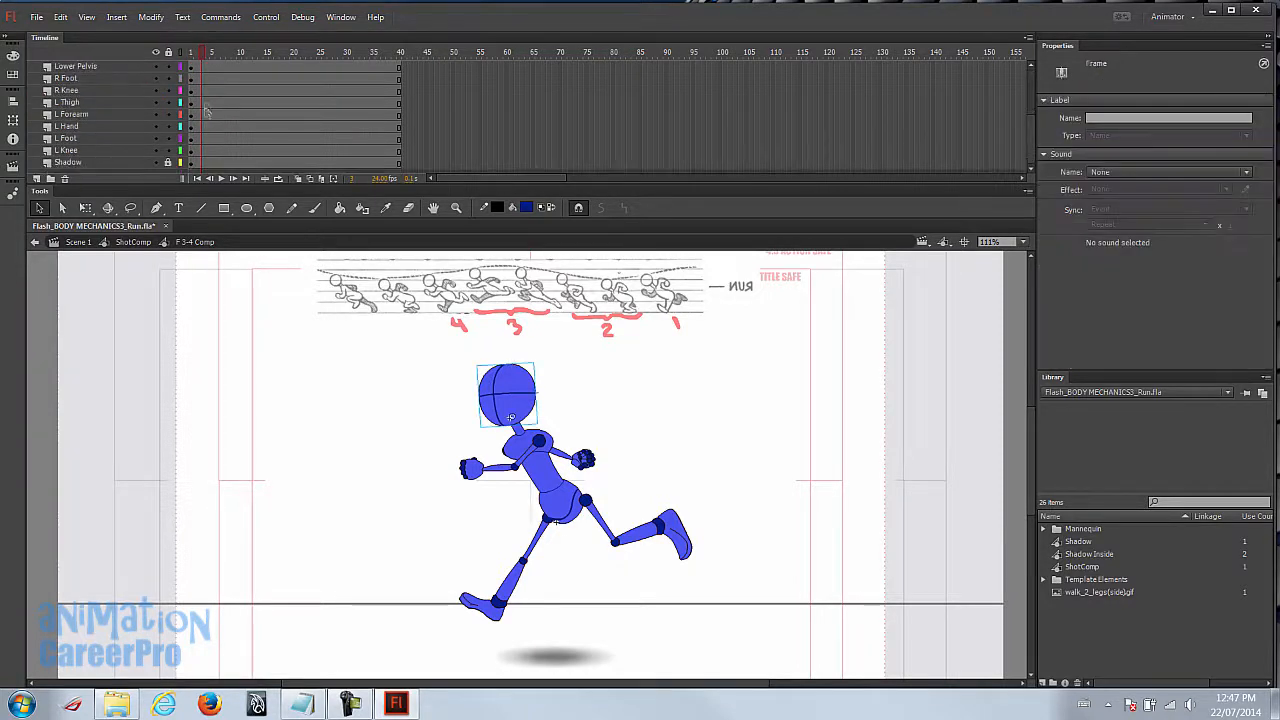
pyautogui.keyDown('shift'); pyautogui.click(202, 163); pyautogui.keyUp('shift')
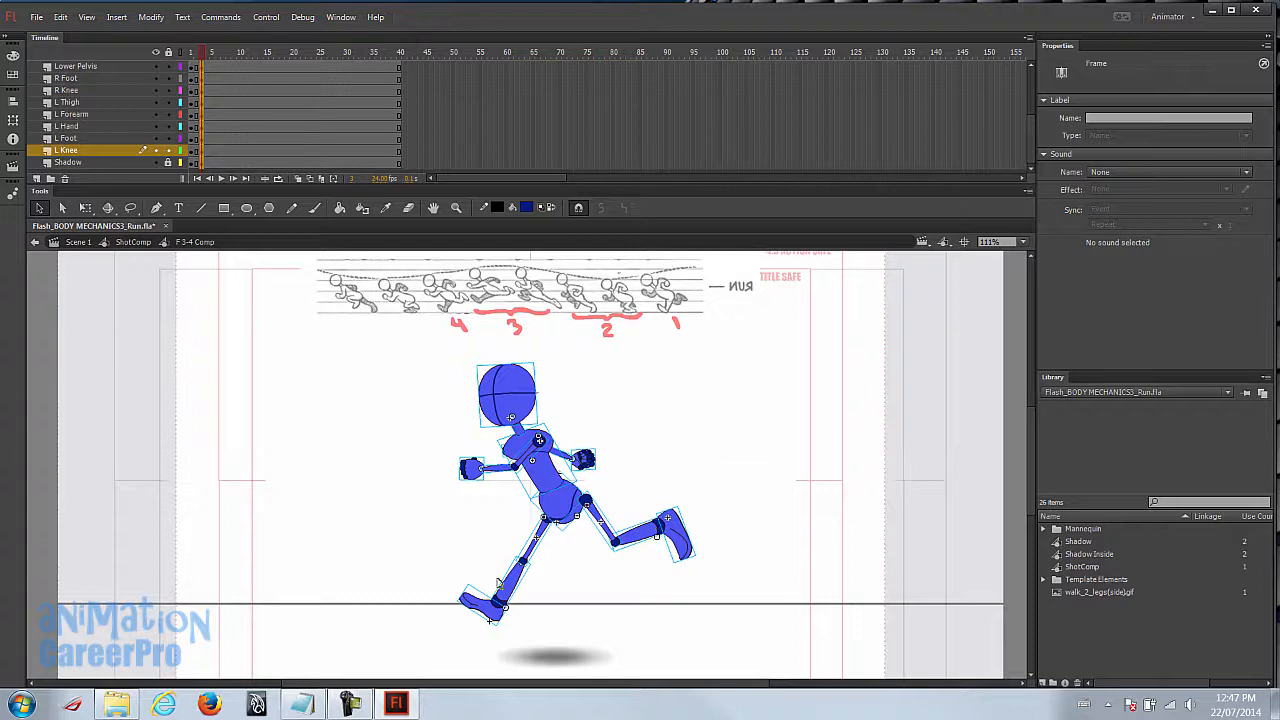
# - Turn on onion skinning and lower the head, torso, arms, pelvis and thighs on frame 3, leaving the lower legs and feet in place
pyautogui.moveTo(409, 350); pyautogui.dragTo(620, 533)
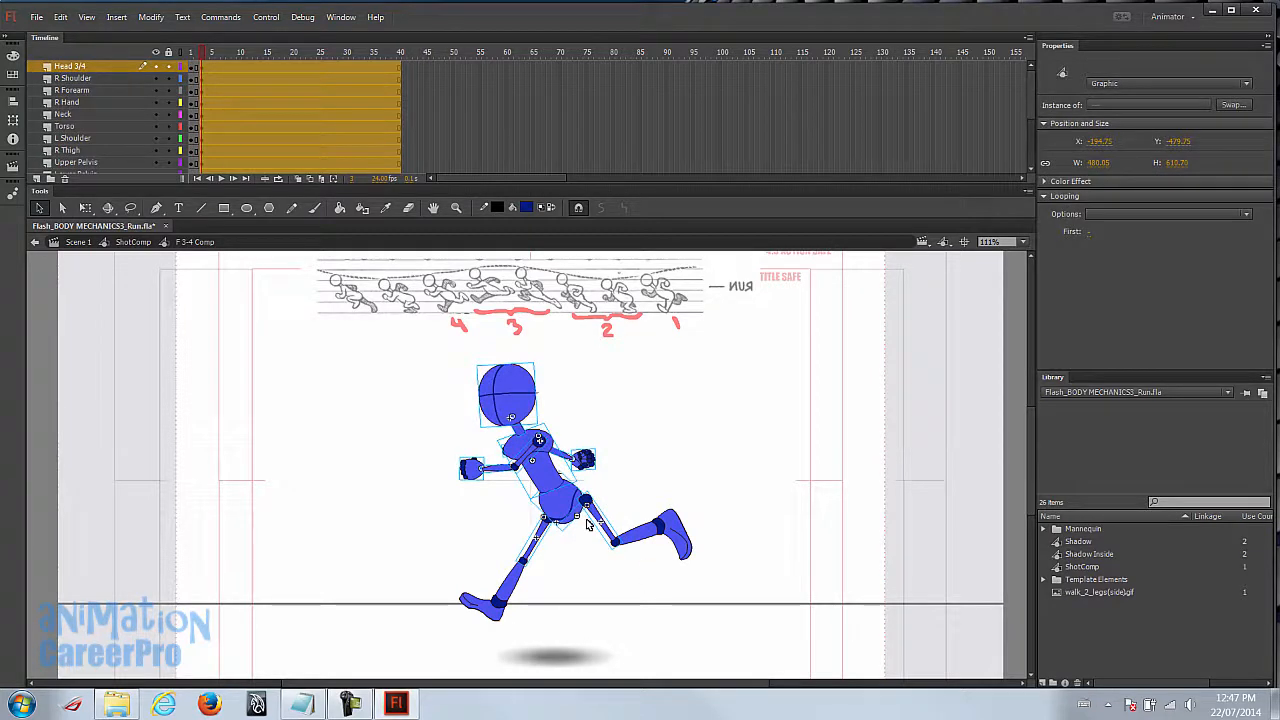
pyautogui.click(297, 177)
pyautogui.hotkey('shift', 'Down')
pyautogui.hotkey('shift', 'Down')
pyautogui.hotkey('shift', 'Down')
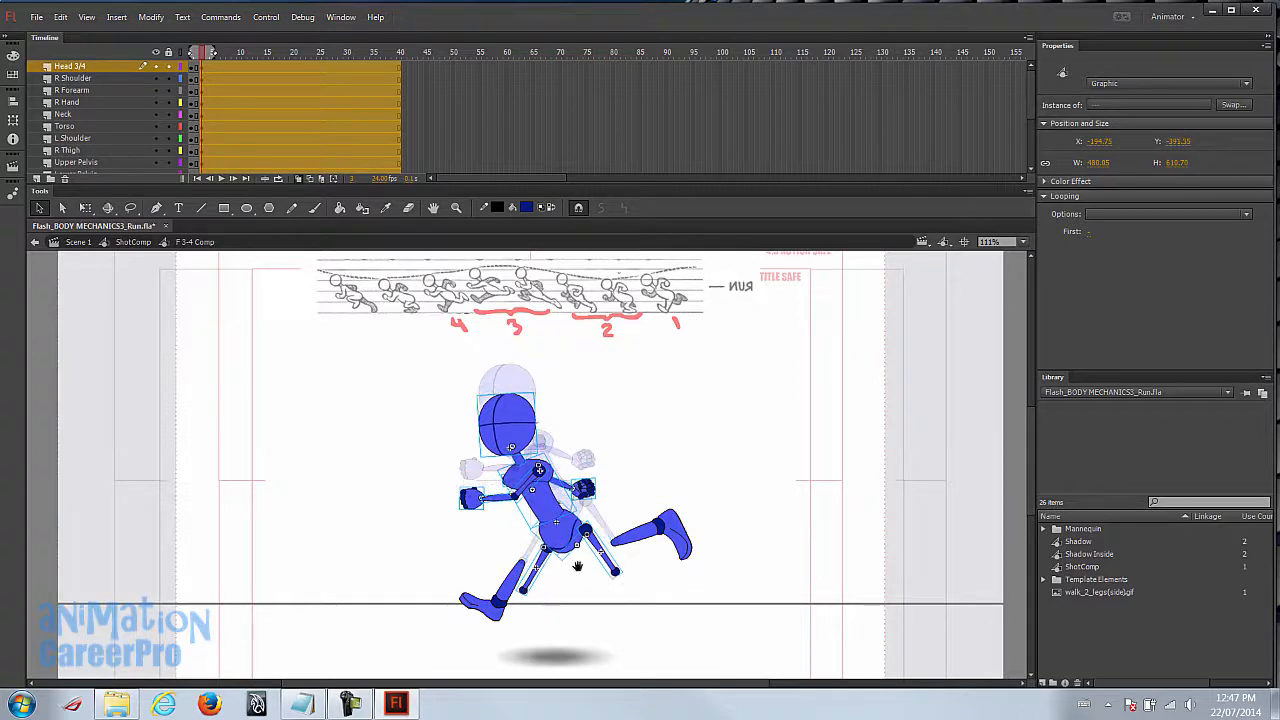
# - Move the left lower leg and foot under the body on frame 3 and rotate them so the foot is flat
pyautogui.moveTo(578, 570); pyautogui.dragTo(562, 532)
pyautogui.click(490, 557)
pyautogui.moveTo(492, 557); pyautogui.dragTo(567, 542)
pyautogui.press('q')
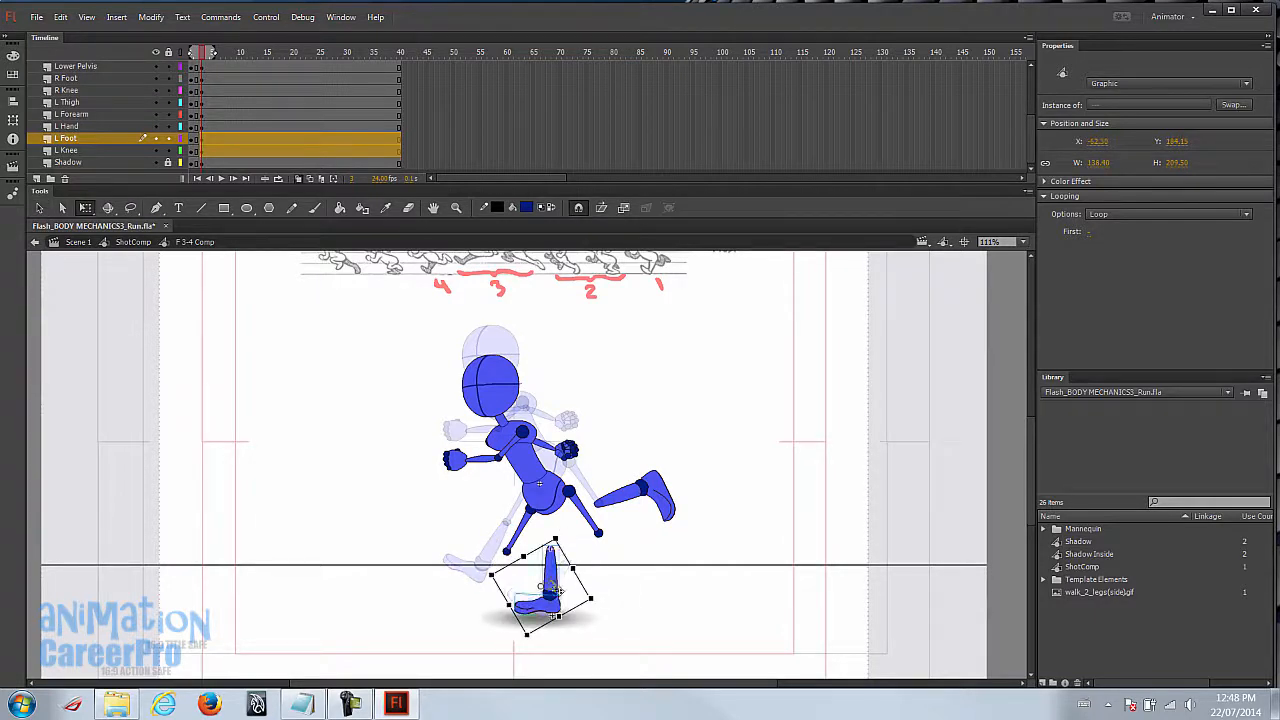
pyautogui.press('q')
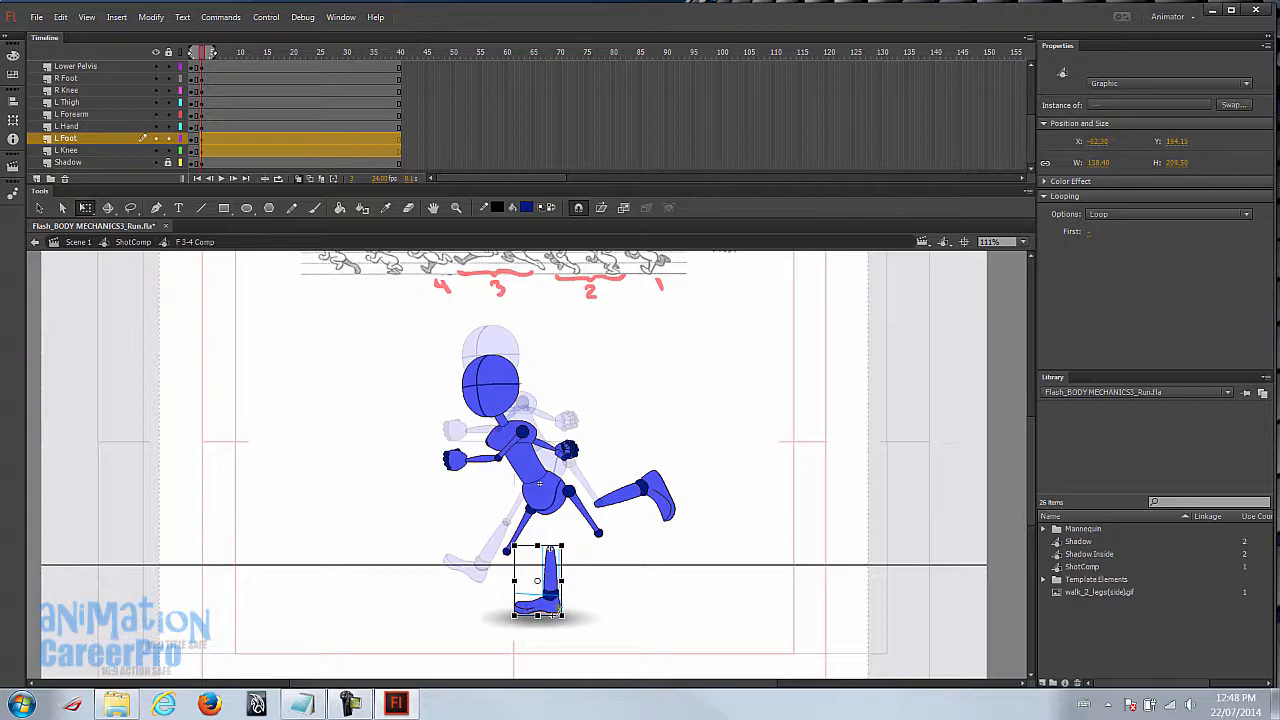
# - Nudge the left lower leg and foot forward and slightly down to plant the foot on the shadow
pyautogui.press('Left')
pyautogui.press('Left')
pyautogui.press('Left')
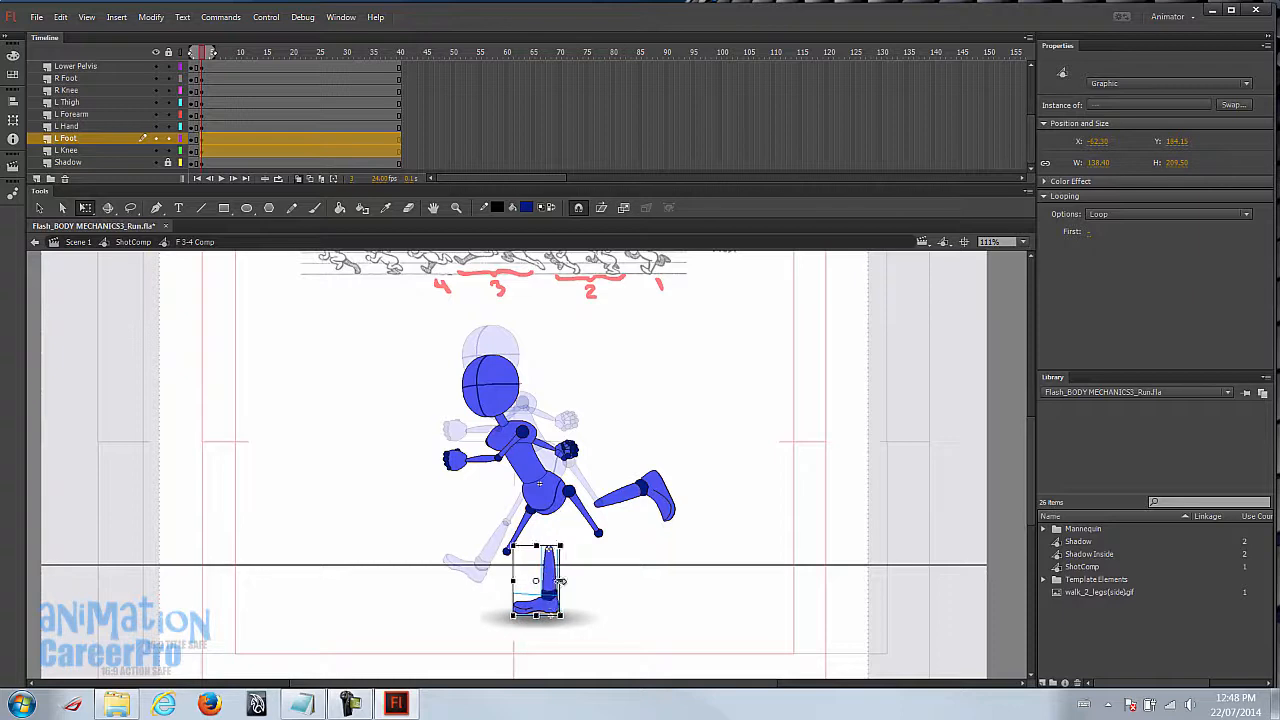
pyautogui.press('Left')
pyautogui.press('Left')
pyautogui.press('Left')
pyautogui.press('Left')
pyautogui.press('Left')
pyautogui.press('Left')
pyautogui.press('Left')
pyautogui.press('Left')
pyautogui.press('Left')
pyautogui.press('Left')
pyautogui.press('Left')
pyautogui.press('Left')
pyautogui.press('Down')
pyautogui.press('Down')
pyautogui.press('Down')
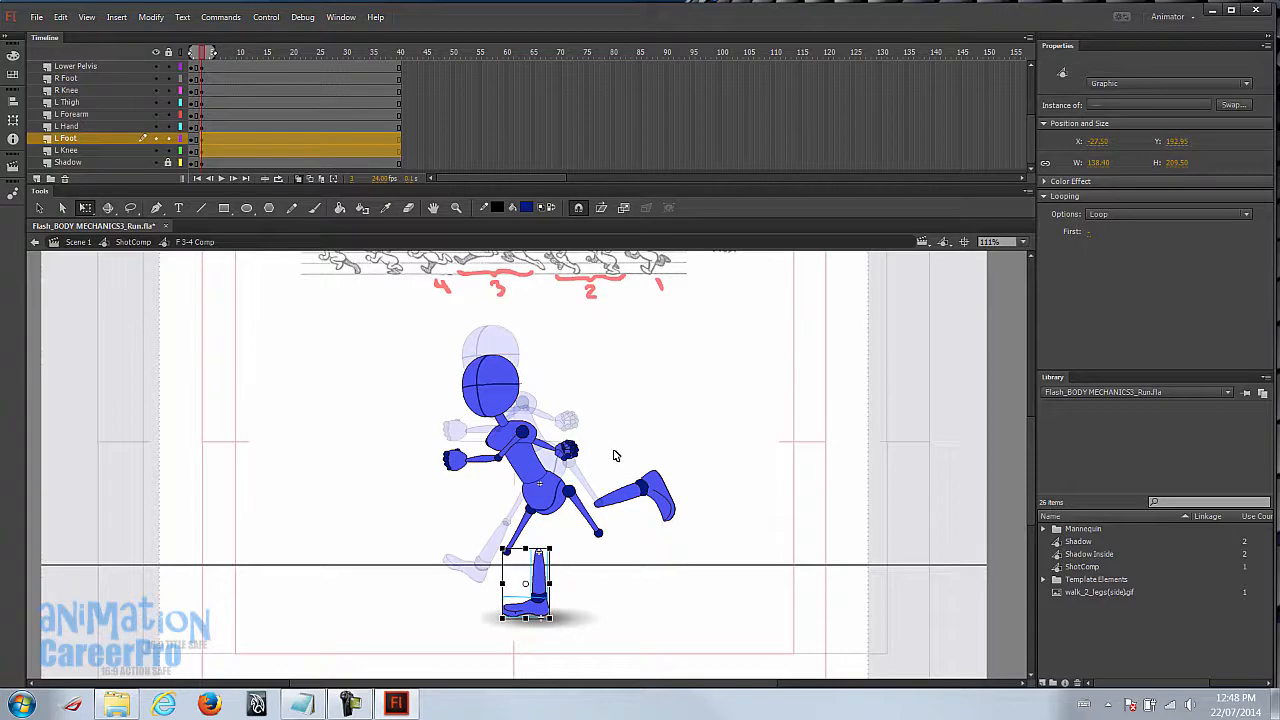
# - Rotate the left thigh forward and tilt the left shin so they line up around a bent knee
pyautogui.click(530, 530)
pyautogui.moveTo(518, 563); pyautogui.dragTo(493, 552)
pyautogui.click(539, 585)
pyautogui.moveTo(553, 606); pyautogui.dragTo(513, 549)
# - Lower the upper body, thighs and trailing right leg on frame 3 and shift them slightly back until the left knee connects
pyautogui.click(573, 537)
pyautogui.moveTo(408, 332); pyautogui.dragTo(672, 584)
pyautogui.hotkey('shift', 'Down')
pyautogui.hotkey('shift', 'Down')
pyautogui.hotkey('shift', 'Down')
pyautogui.hotkey('shift', 'Down')
pyautogui.hotkey('shift', 'Right')
pyautogui.press('Down')
pyautogui.press('Down')
pyautogui.press('Down')
pyautogui.press('Down')
pyautogui.press('Down')
pyautogui.moveTo(203, 57)
pyautogui.mouseDown()
pyautogui.moveTo(192, 58)
pyautogui.moveTo(205, 57)
pyautogui.mouseUp()
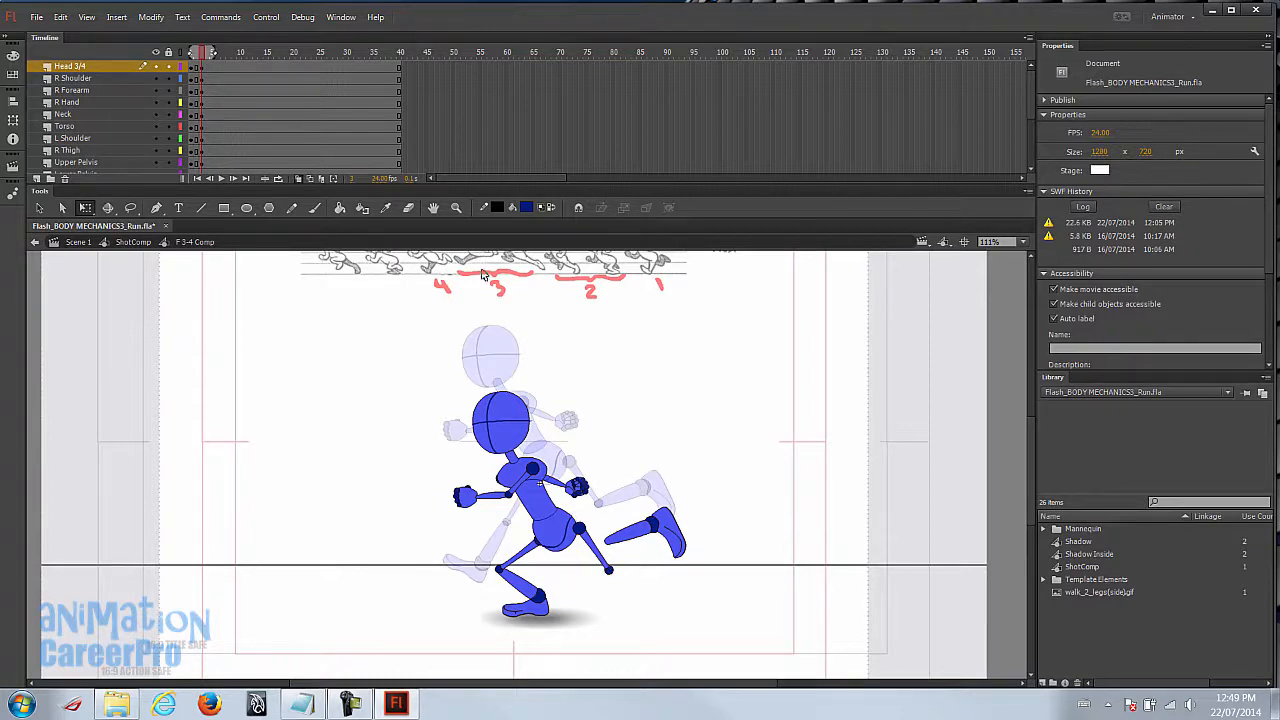
# - Shift the right thigh forward so it sits properly in the hip joint
pyautogui.click(588, 535)
pyautogui.press('Left')
pyautogui.press('Left')
pyautogui.press('Left')
pyautogui.press('Left')
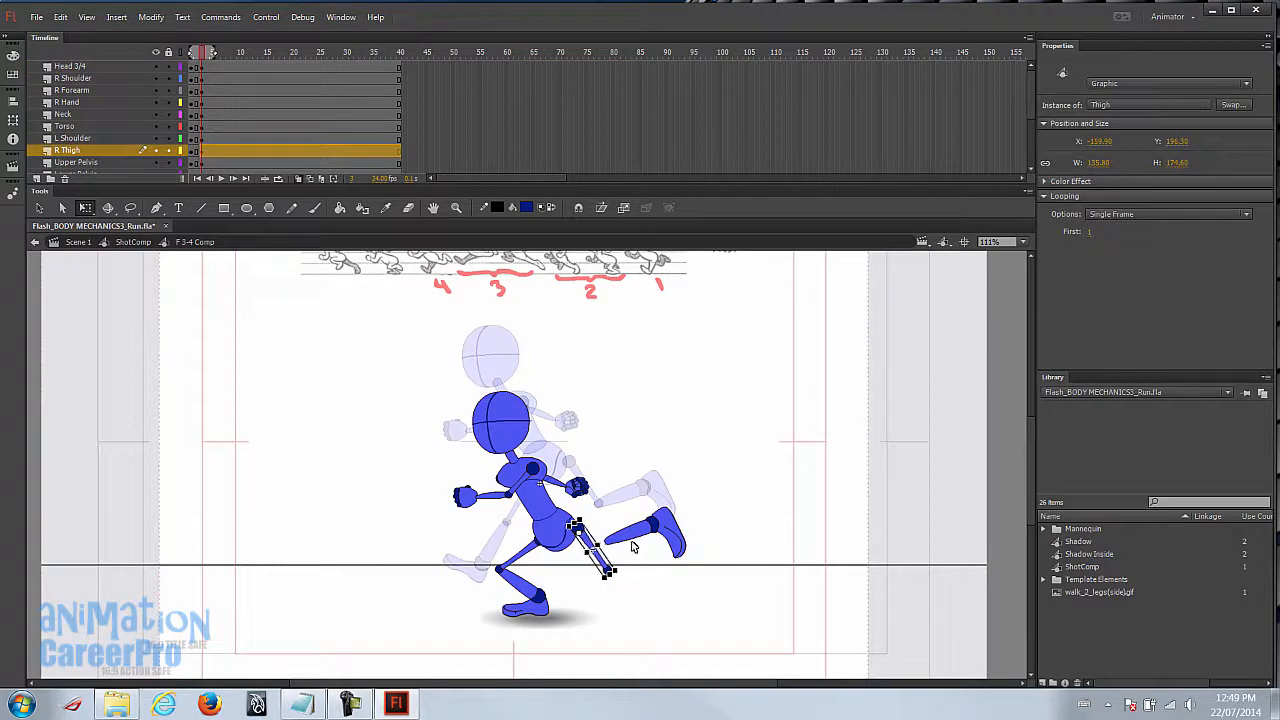
pyautogui.press('Left')
pyautogui.press('Left')
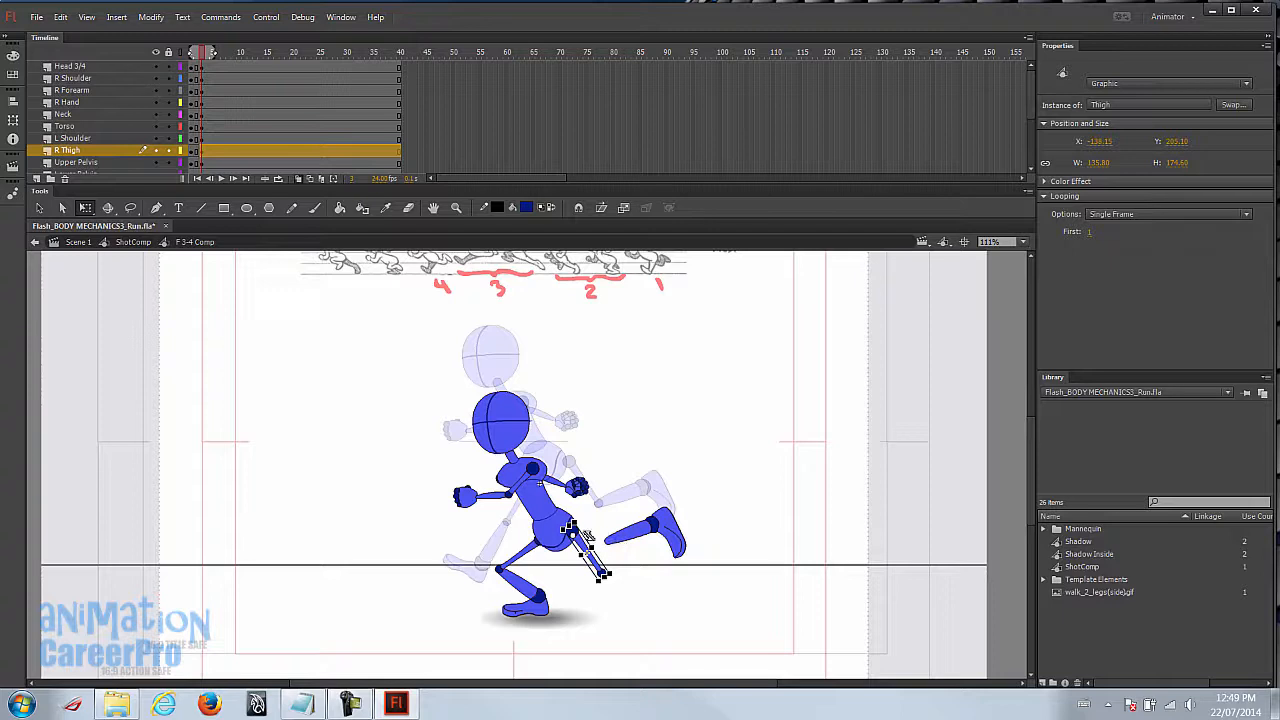
# - Reattach the right lower leg and foot to the right knee and tilt the shin and shoe upward
pyautogui.click(620, 530)
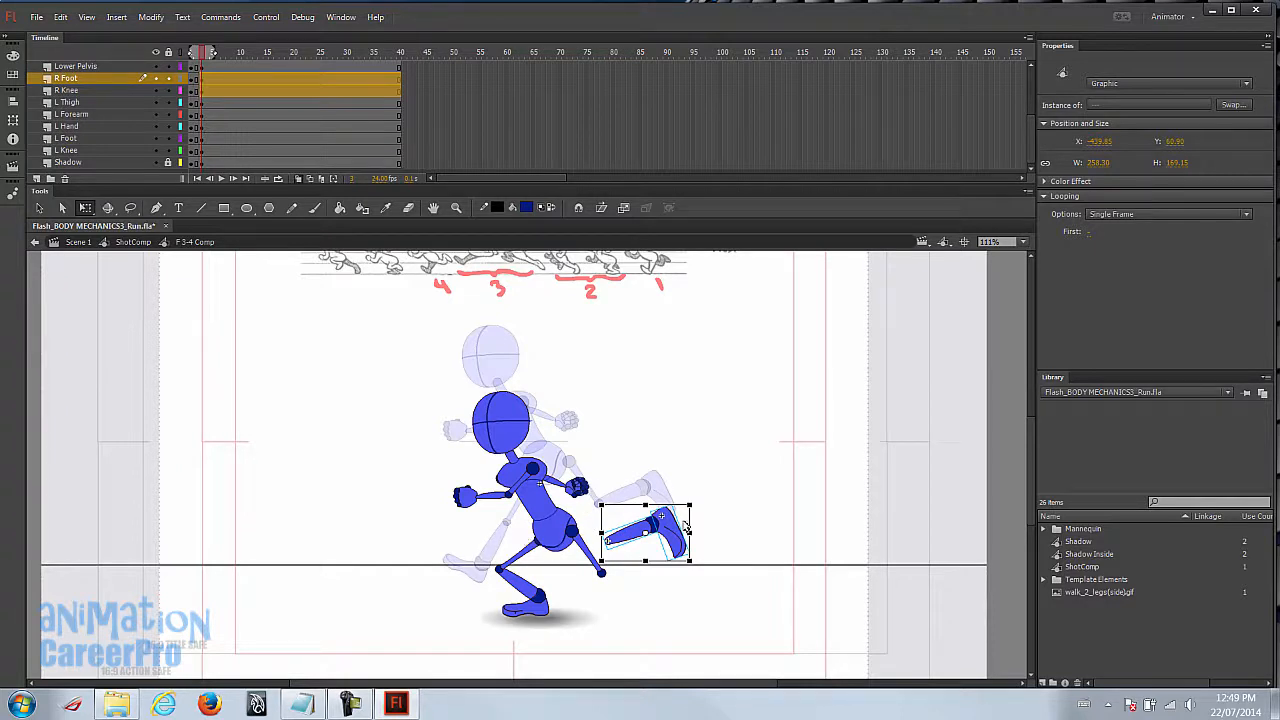
pyautogui.click(591, 546)
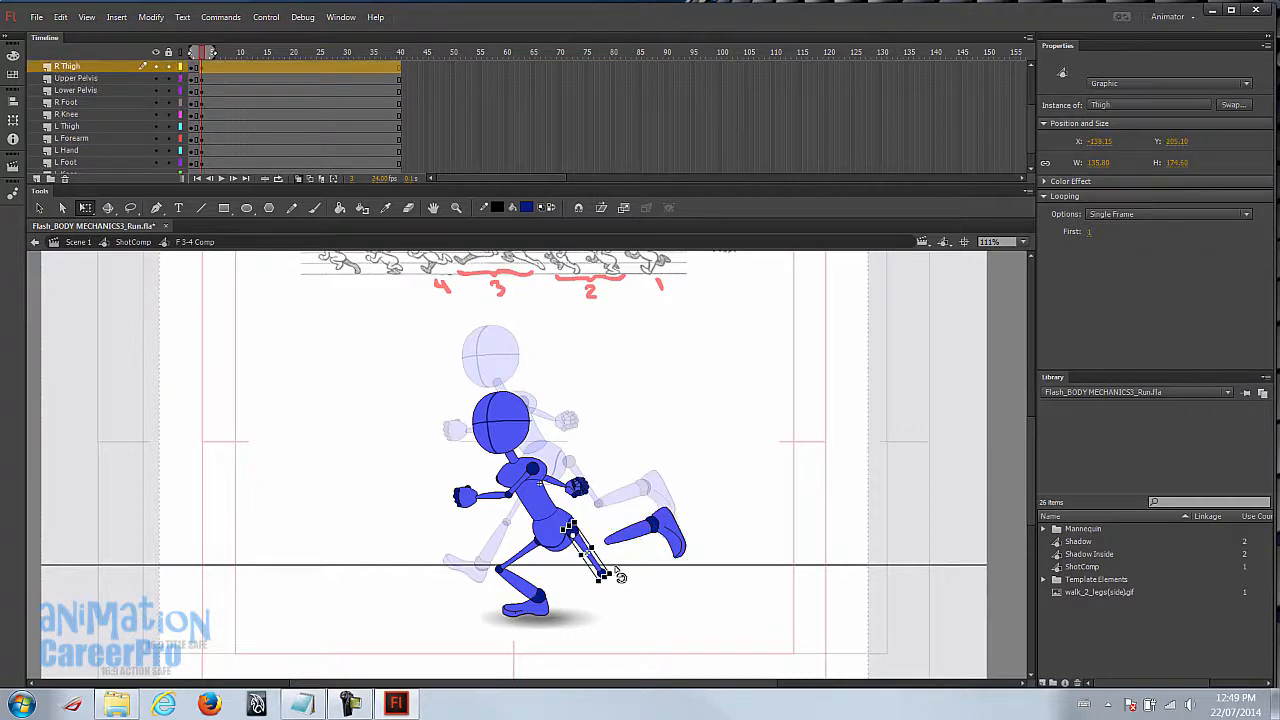
pyautogui.moveTo(604, 543); pyautogui.dragTo(637, 572)
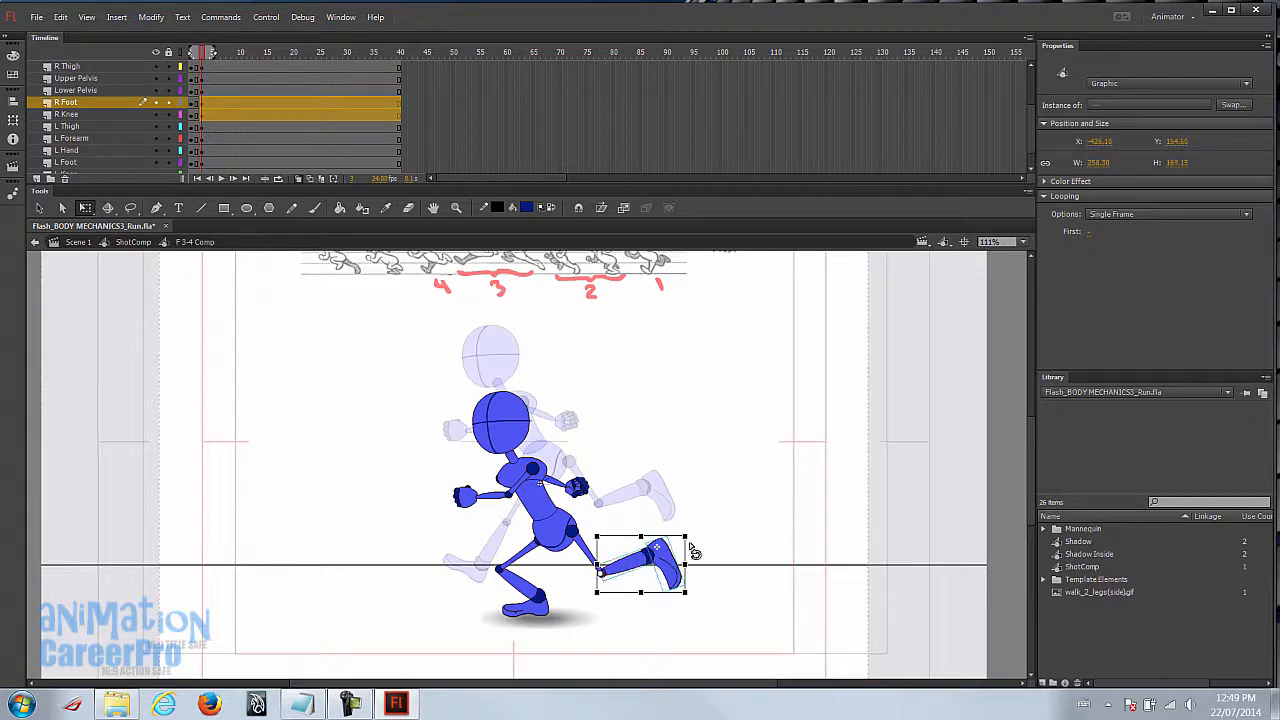
pyautogui.moveTo(694, 537); pyautogui.dragTo(706, 560)
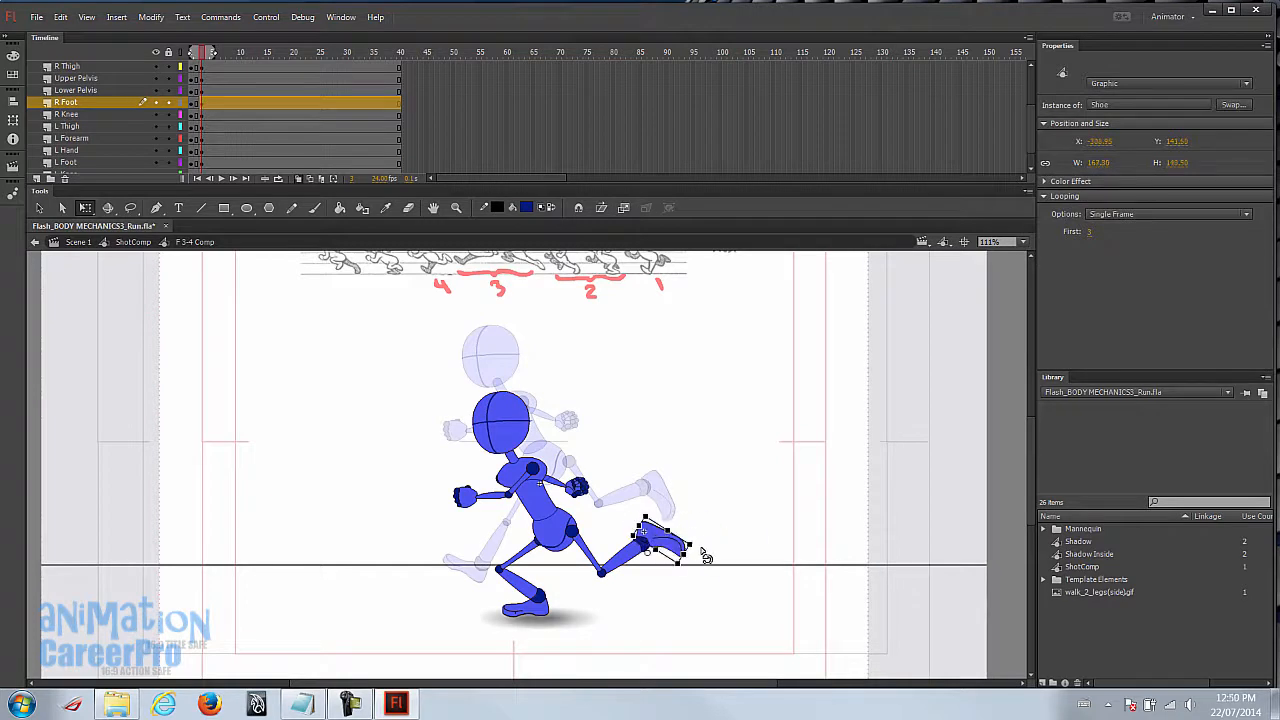
pyautogui.click(696, 483)
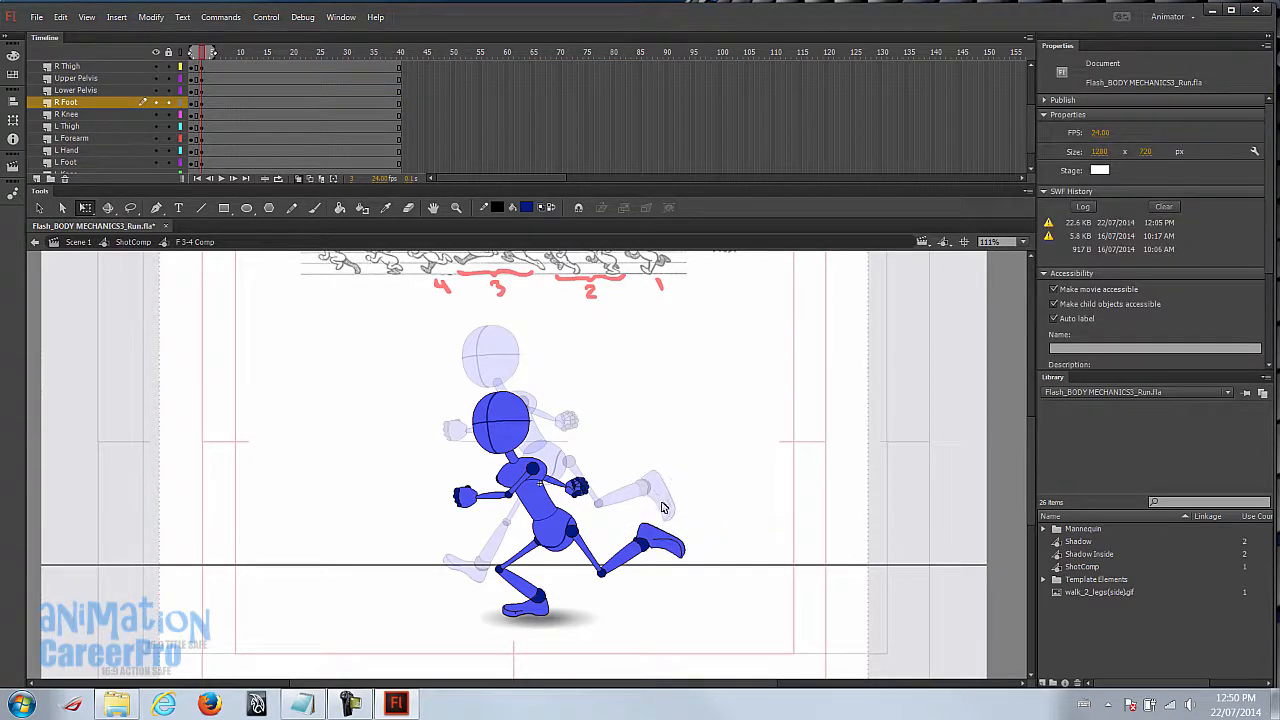
# - Swing the whole right leg forward until its knee is beneath the hip, and rotate the lower leg and foot back up
pyautogui.click(660, 540)
pyautogui.keyDown('shift'); pyautogui.click(627, 556); pyautogui.keyUp('shift')
pyautogui.keyDown('shift'); pyautogui.click(588, 549); pyautogui.keyUp('shift')
pyautogui.moveTo(705, 587); pyautogui.dragTo(621, 624)
pyautogui.keyDown('shift'); pyautogui.click(573, 555); pyautogui.keyUp('shift')
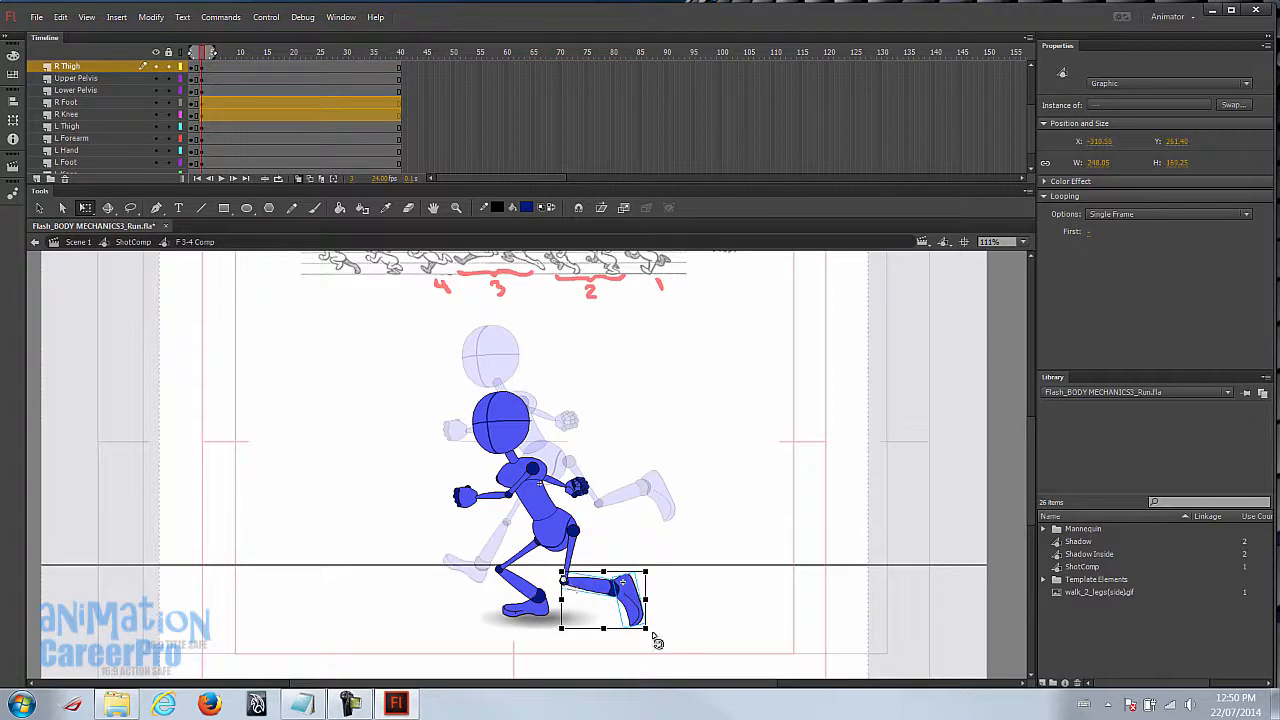
pyautogui.moveTo(656, 638); pyautogui.dragTo(663, 577)
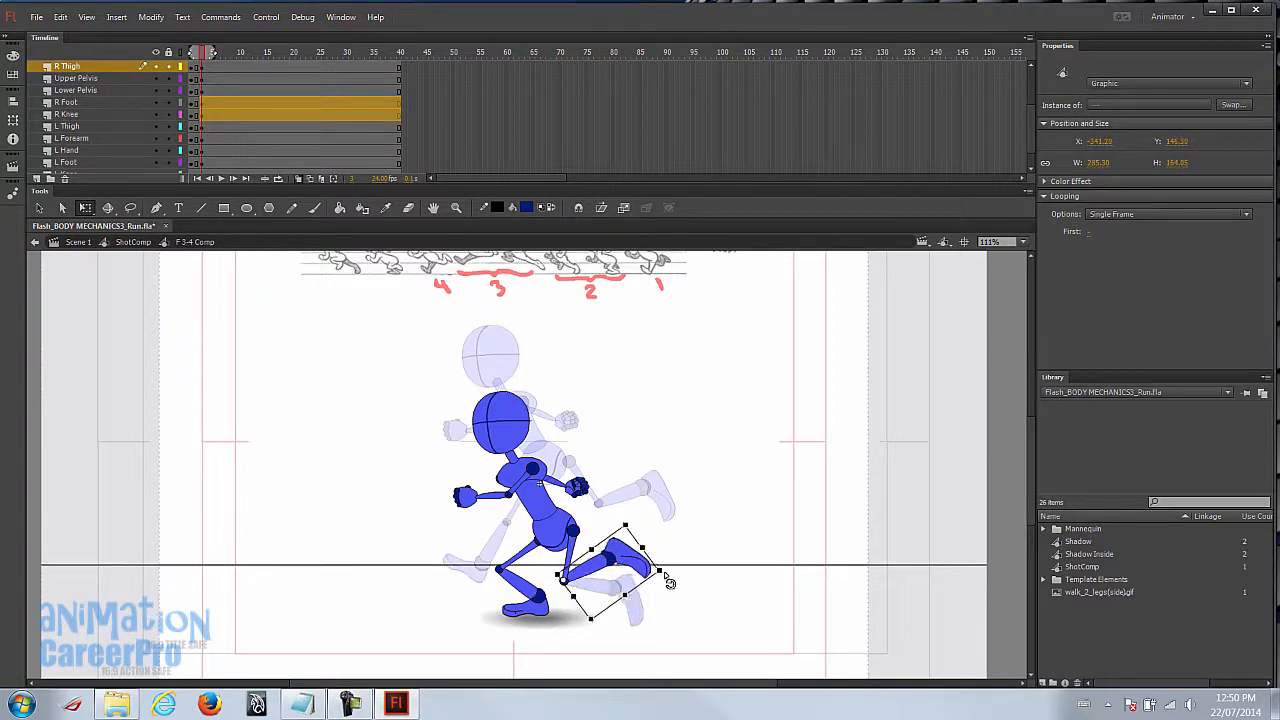
pyautogui.moveTo(661, 490); pyautogui.dragTo(667, 445)
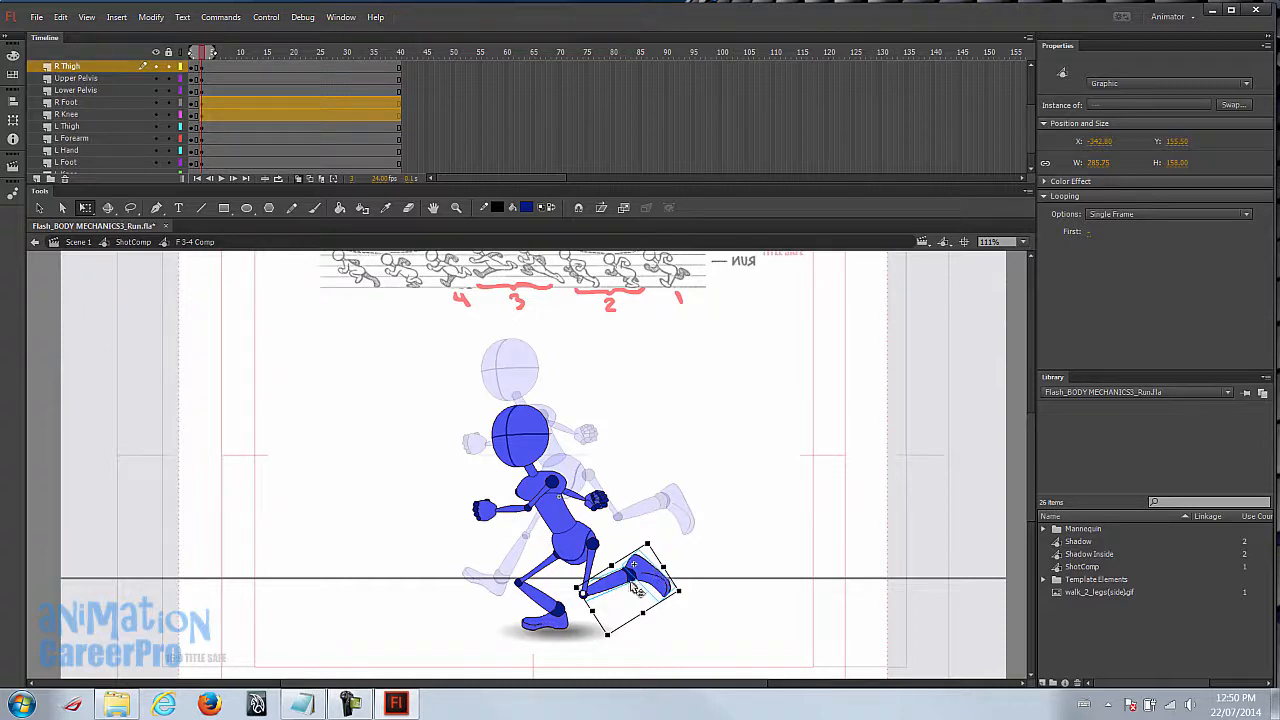
# - Add keyframes at frame 5 on all mannequin layers
pyautogui.scroll(-1, 537, 519)
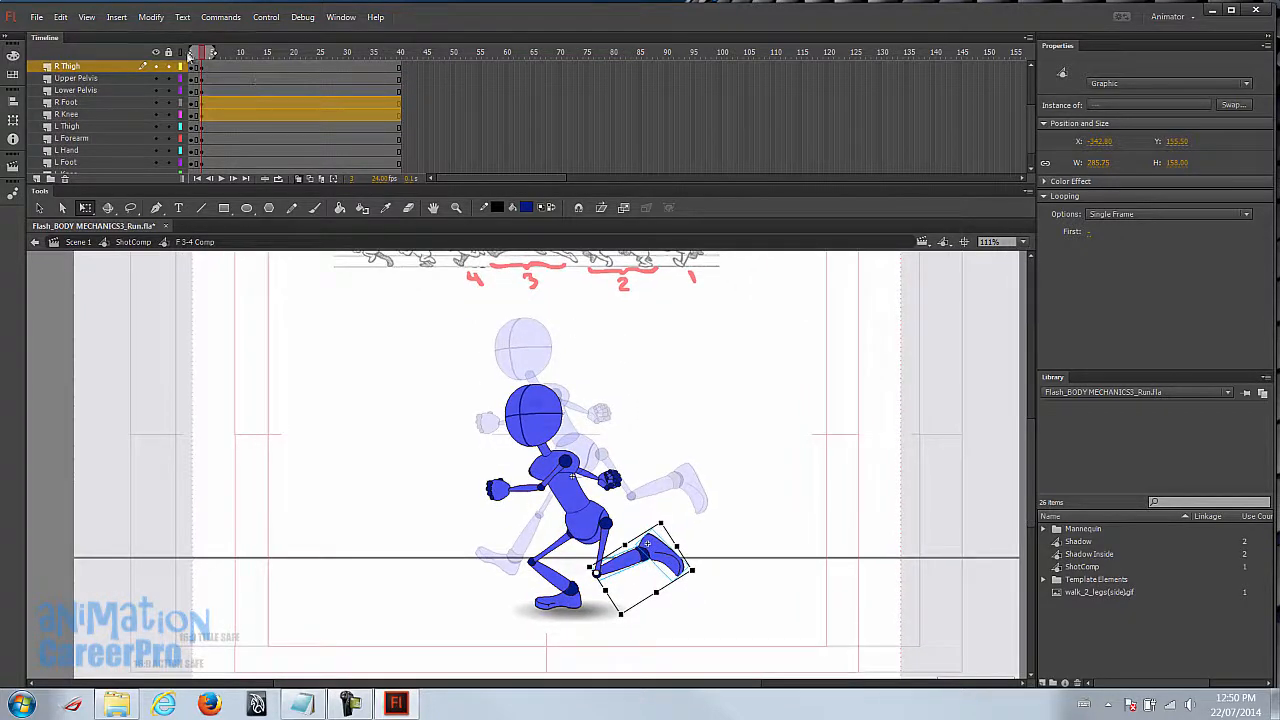
pyautogui.moveTo(197, 52); pyautogui.dragTo(213, 52)
pyautogui.scroll(3, 217, 82)
pyautogui.click(216, 67)
pyautogui.scroll(-3, 218, 100)
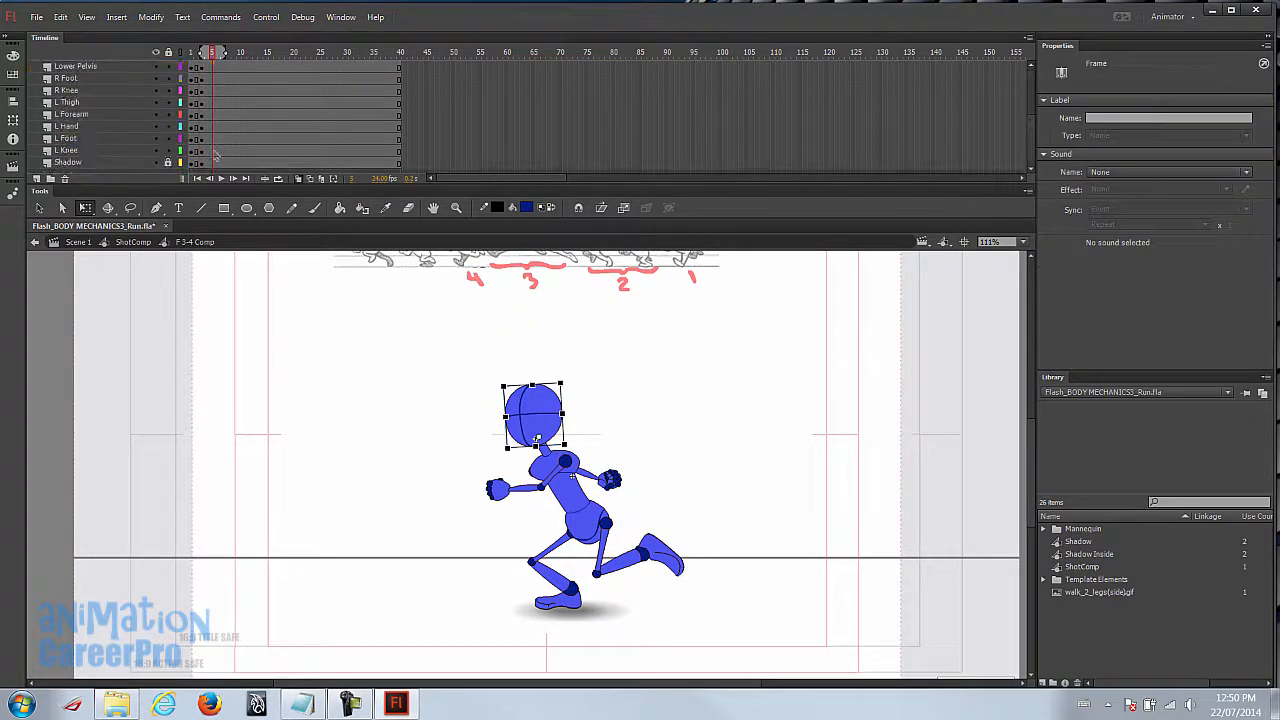
pyautogui.keyDown('shift'); pyautogui.click(214, 151); pyautogui.keyUp('shift')
# - Extend the onion-skin range back to frame 1 and raise the head, torso, arms, pelvis and thighs on frame 5
pyautogui.click(562, 367)
pyautogui.moveTo(450, 361); pyautogui.dragTo(634, 548)
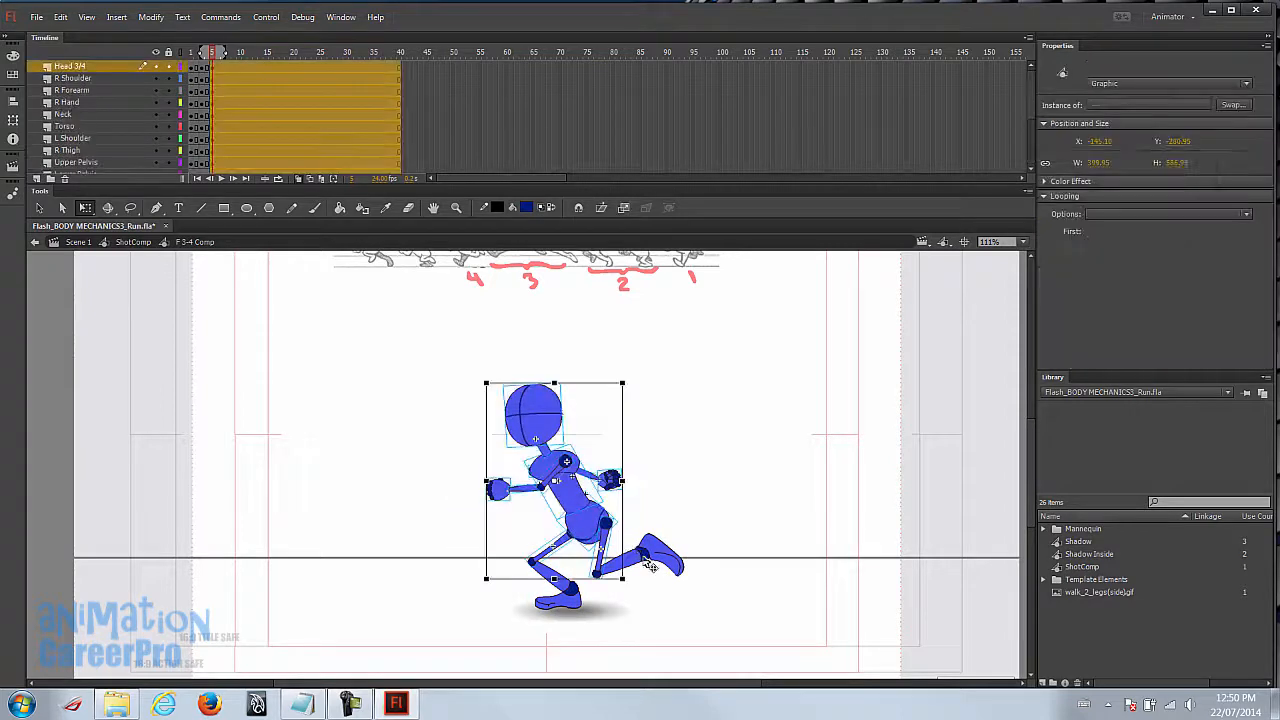
pyautogui.click(199, 55)
pyautogui.moveTo(199, 55); pyautogui.dragTo(193, 57)
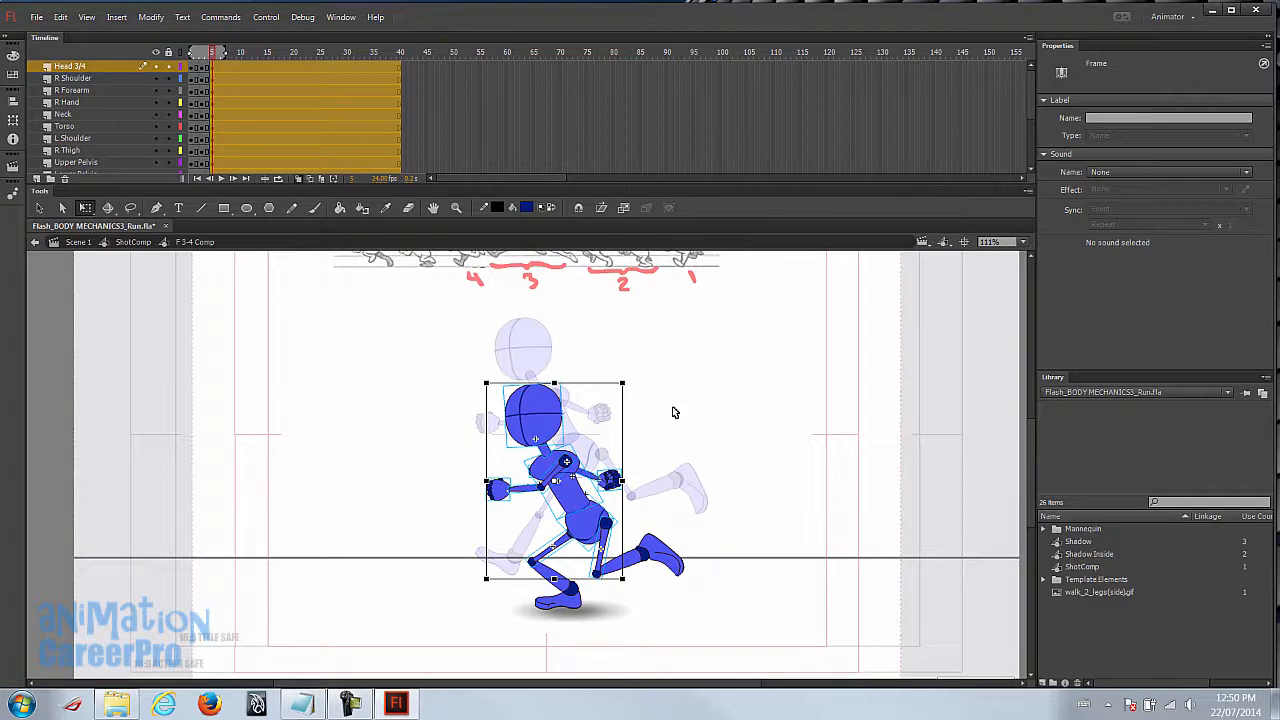
pyautogui.hotkey('shift', 'Up')
pyautogui.hotkey('shift', 'Up')
pyautogui.hotkey('shift', 'Up')
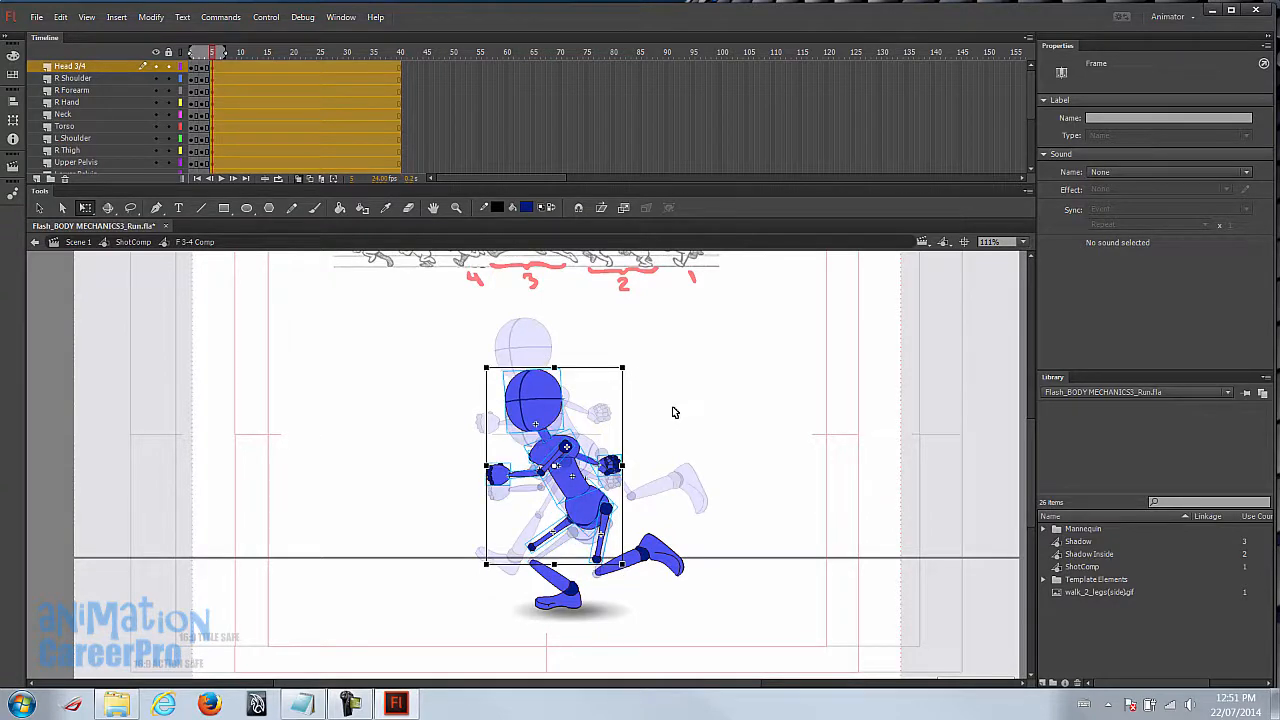
pyautogui.hotkey('shift', 'Up')
pyautogui.hotkey('shift', 'Up')
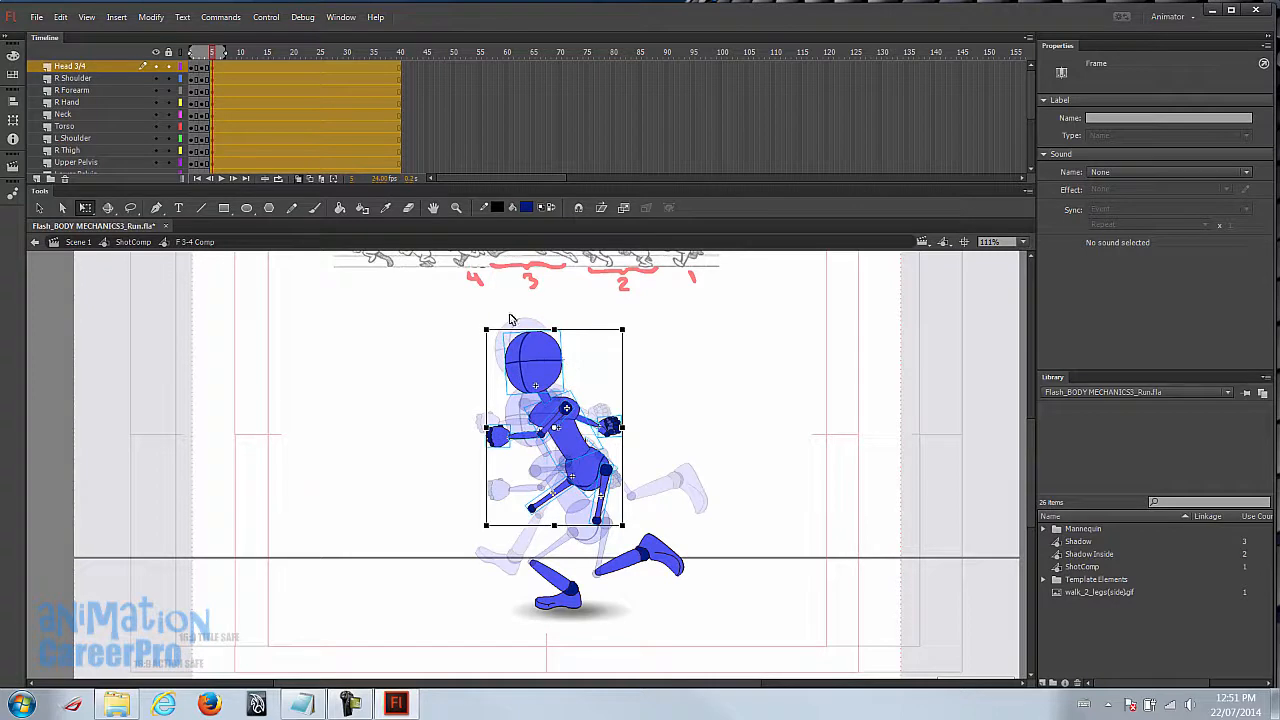
pyautogui.press('Down')
pyautogui.press('Down')
pyautogui.press('Down')
pyautogui.press('Down')
pyautogui.press('Down')
pyautogui.press('Down')
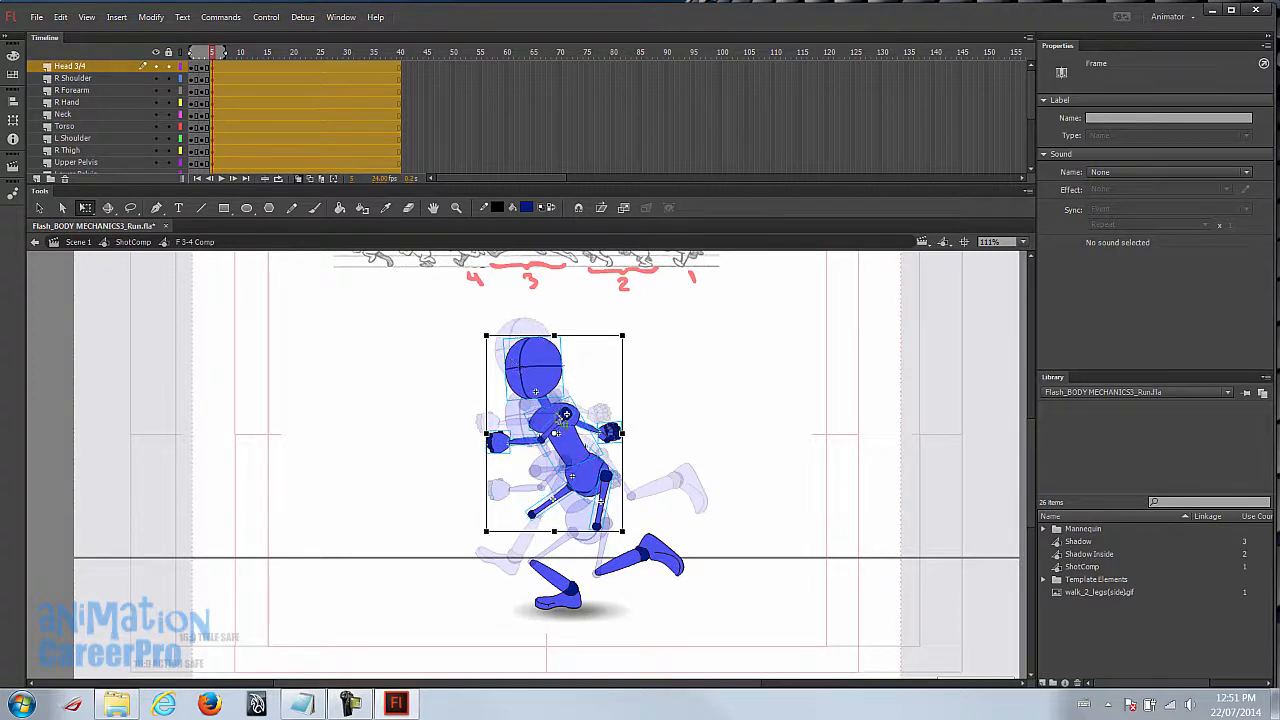
pyautogui.click(680, 423)
# - Slide the left shin and foot backward on frame 5 so the foot lands behind its frame 3 position
pyautogui.click(572, 604)
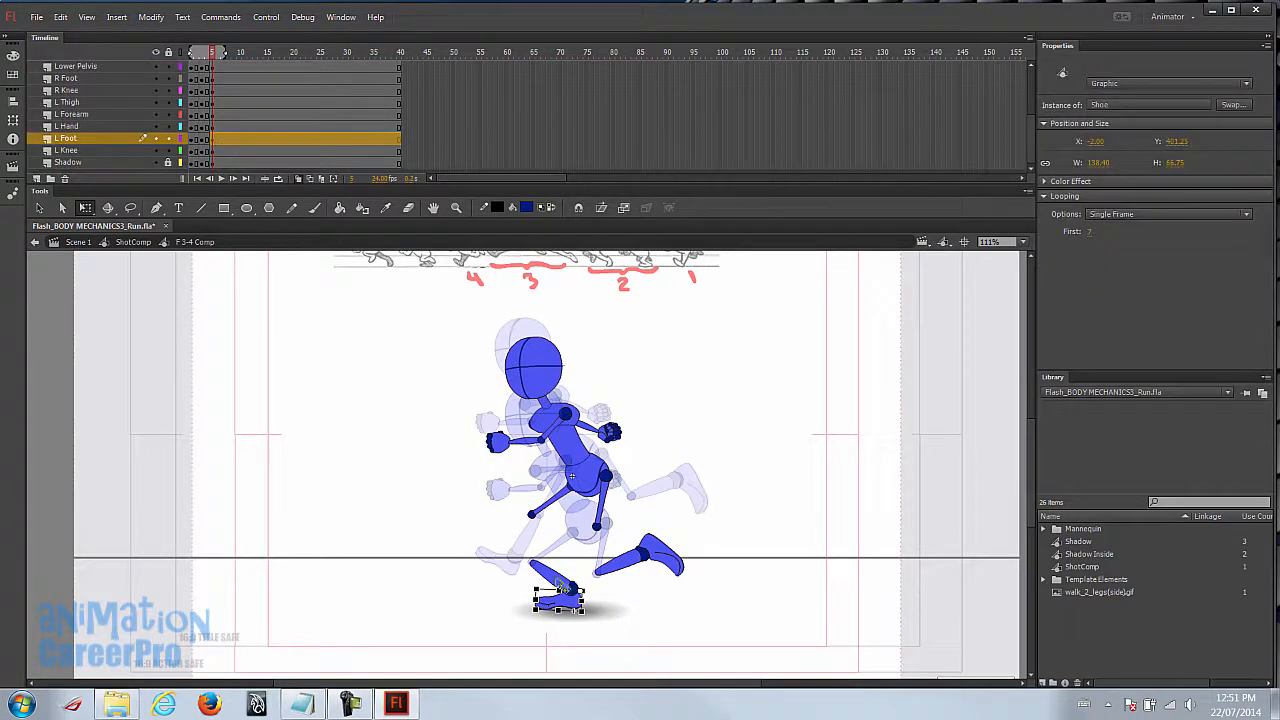
pyautogui.click(564, 586)
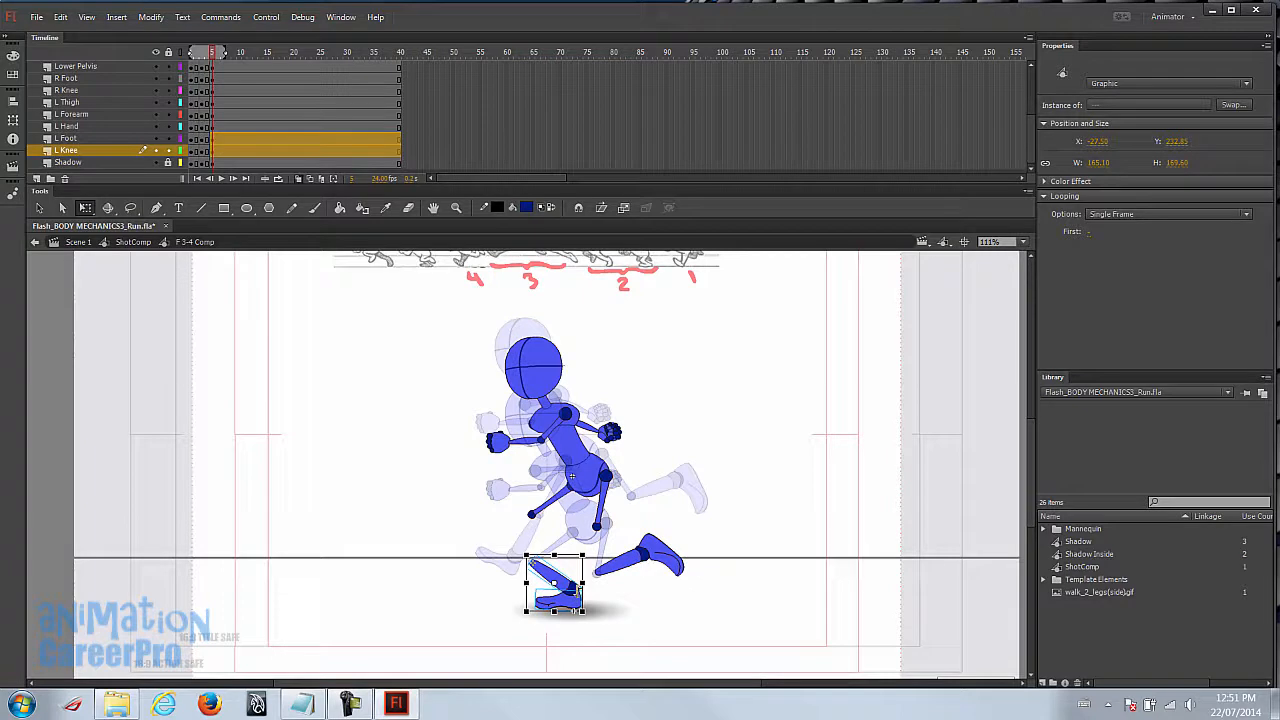
pyautogui.moveTo(533, 588); pyautogui.dragTo(609, 601)
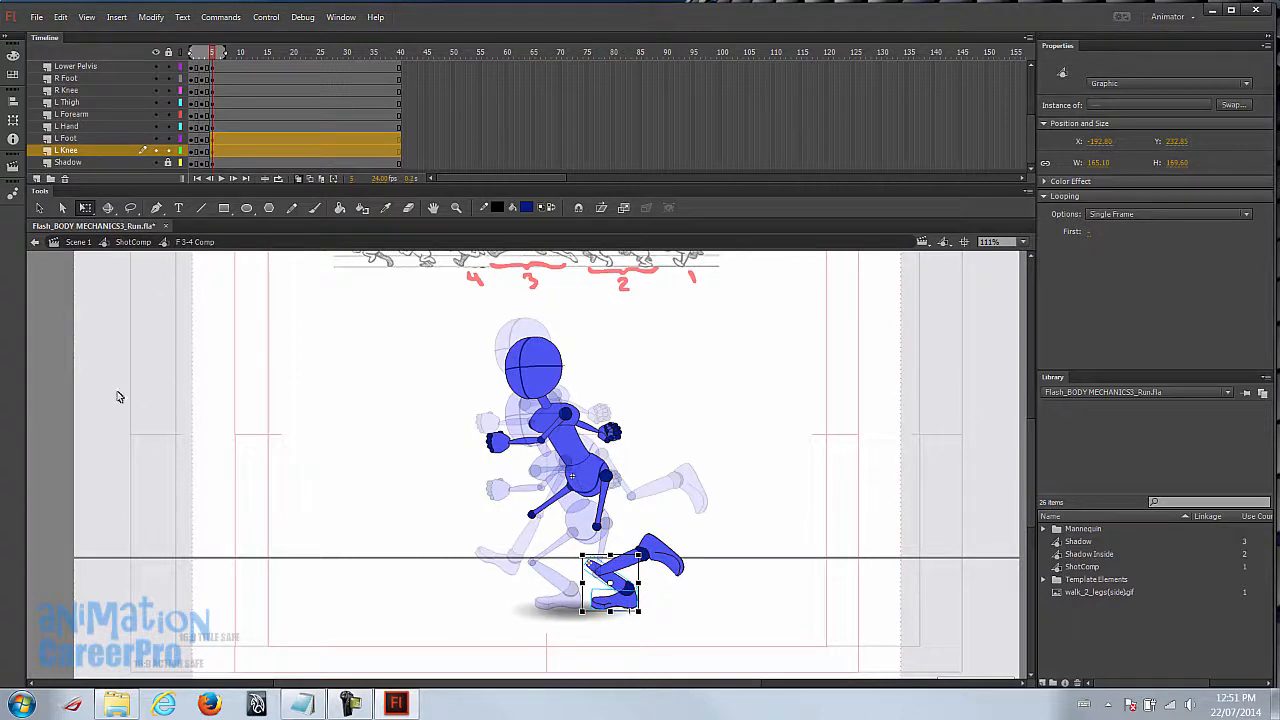
pyautogui.moveTo(590, 567); pyautogui.dragTo(593, 567)
pyautogui.press('Right')
pyautogui.press('Right')
pyautogui.press('Right')
pyautogui.press('Right')
pyautogui.press('Right')
pyautogui.press('Right')
pyautogui.press('Right')
pyautogui.press('Right')
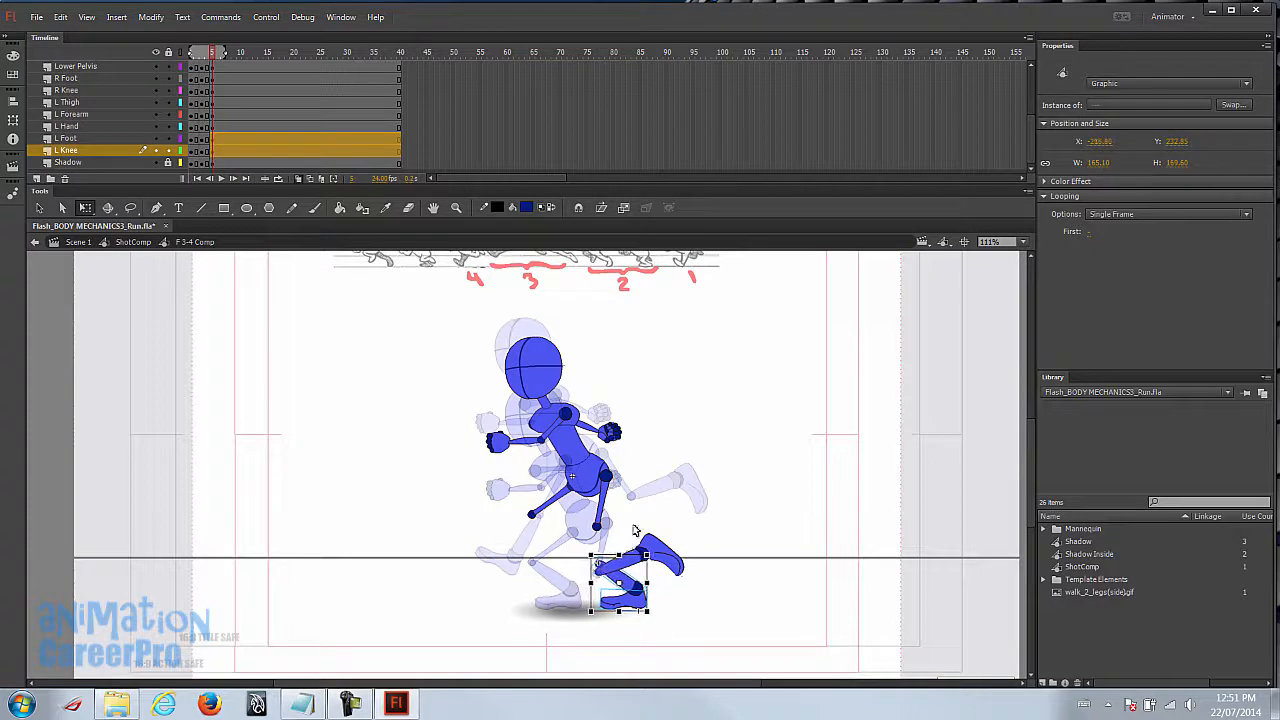
pyautogui.click(679, 592)
# - Set the left foot's first frame to 16, realign it with the ankle, and rotate the left thigh backward
pyautogui.click(628, 605)
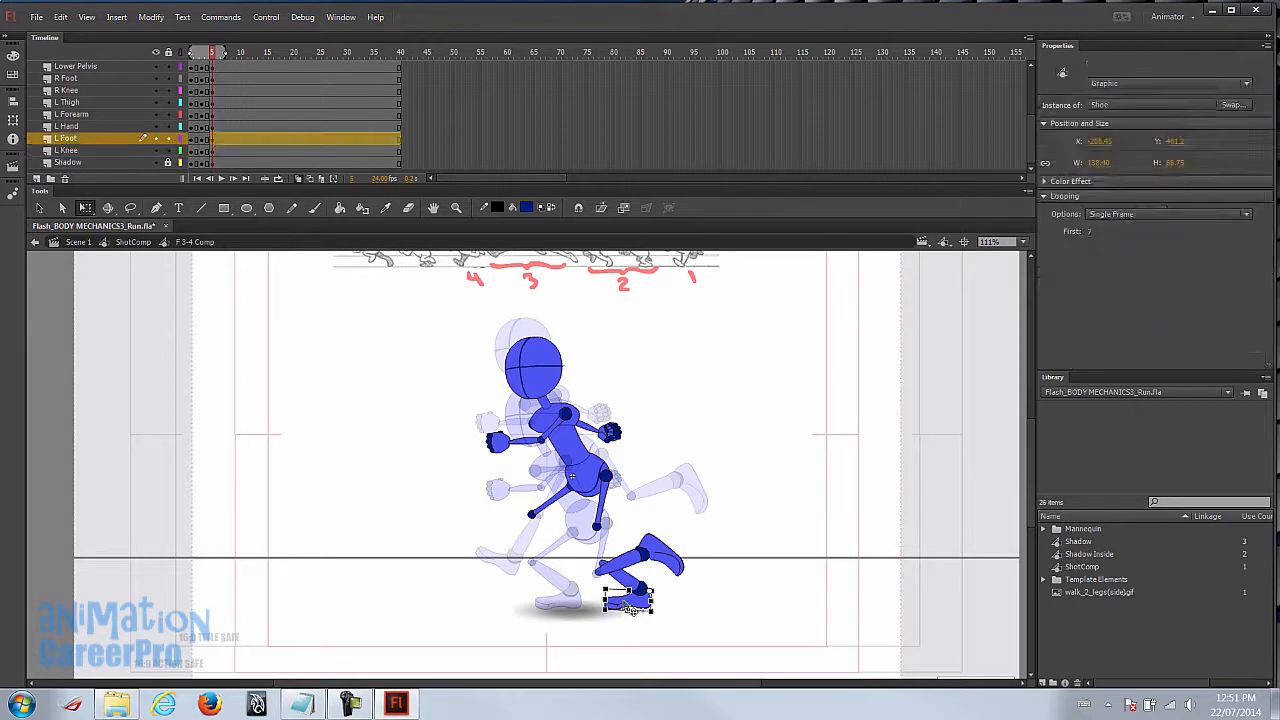
pyautogui.click(1092, 236)
pyautogui.write('16')
pyautogui.press('Return')
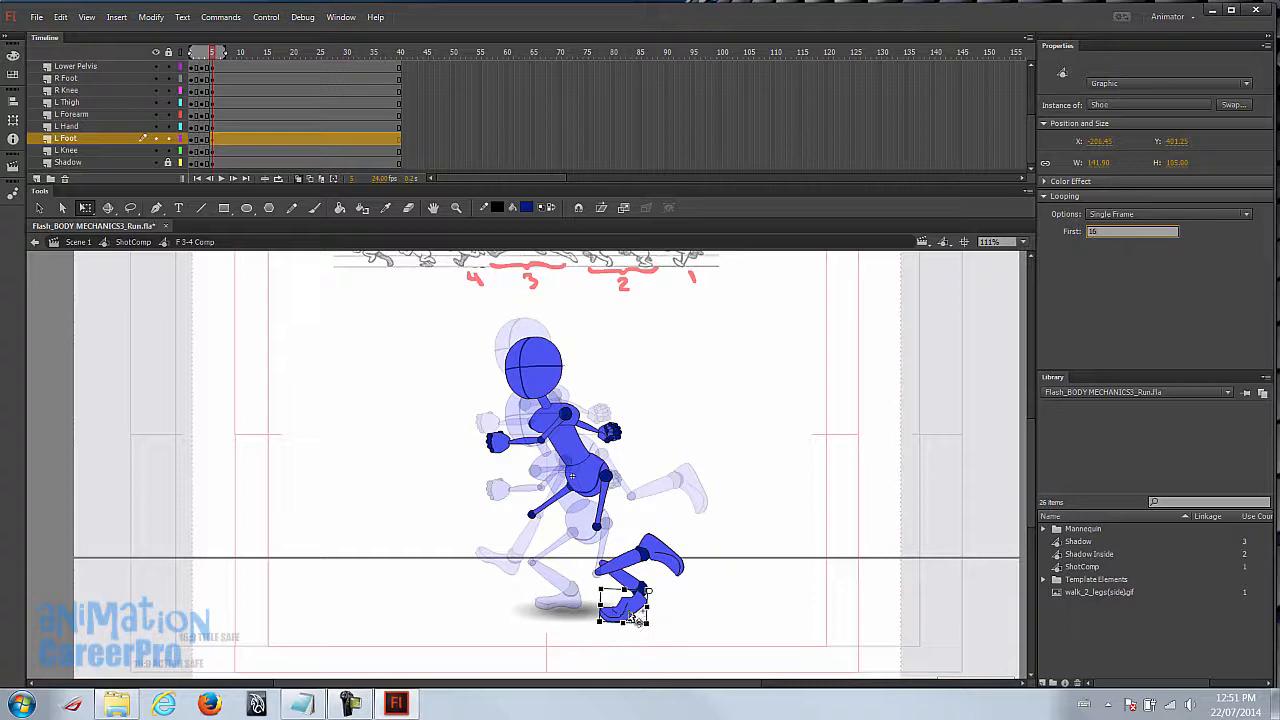
pyautogui.moveTo(632, 614); pyautogui.dragTo(647, 615)
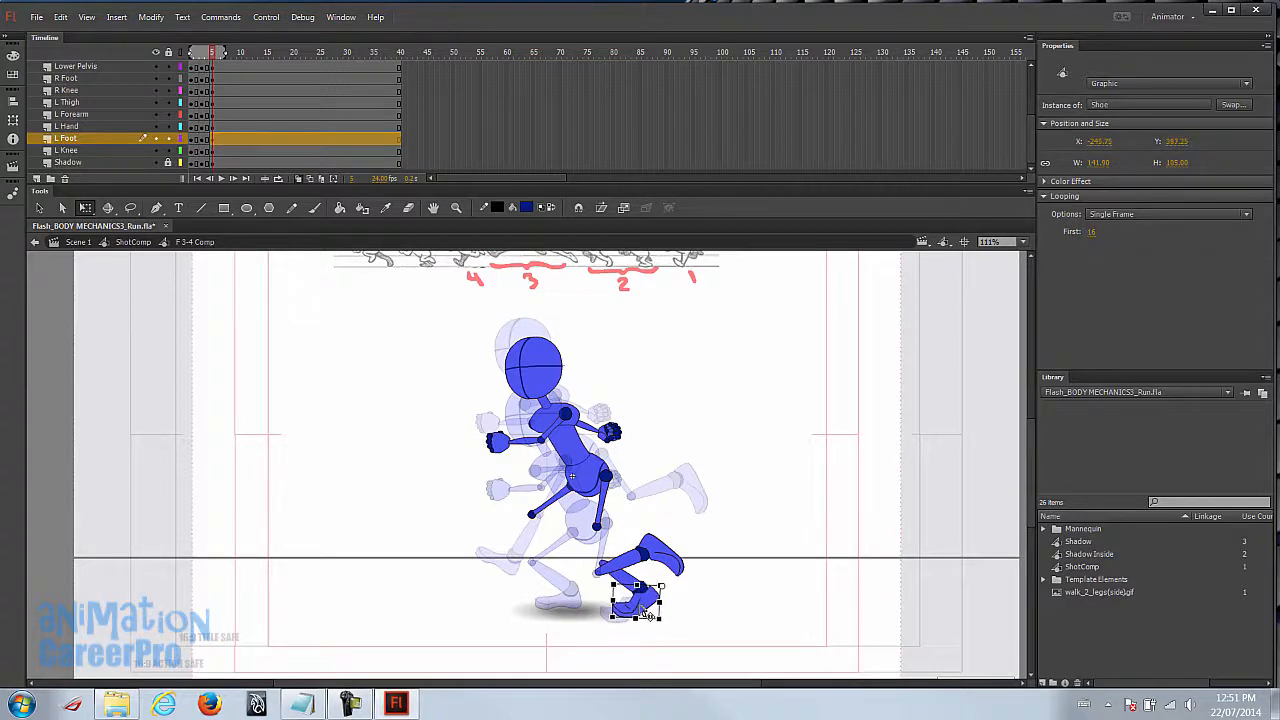
pyautogui.click(585, 502)
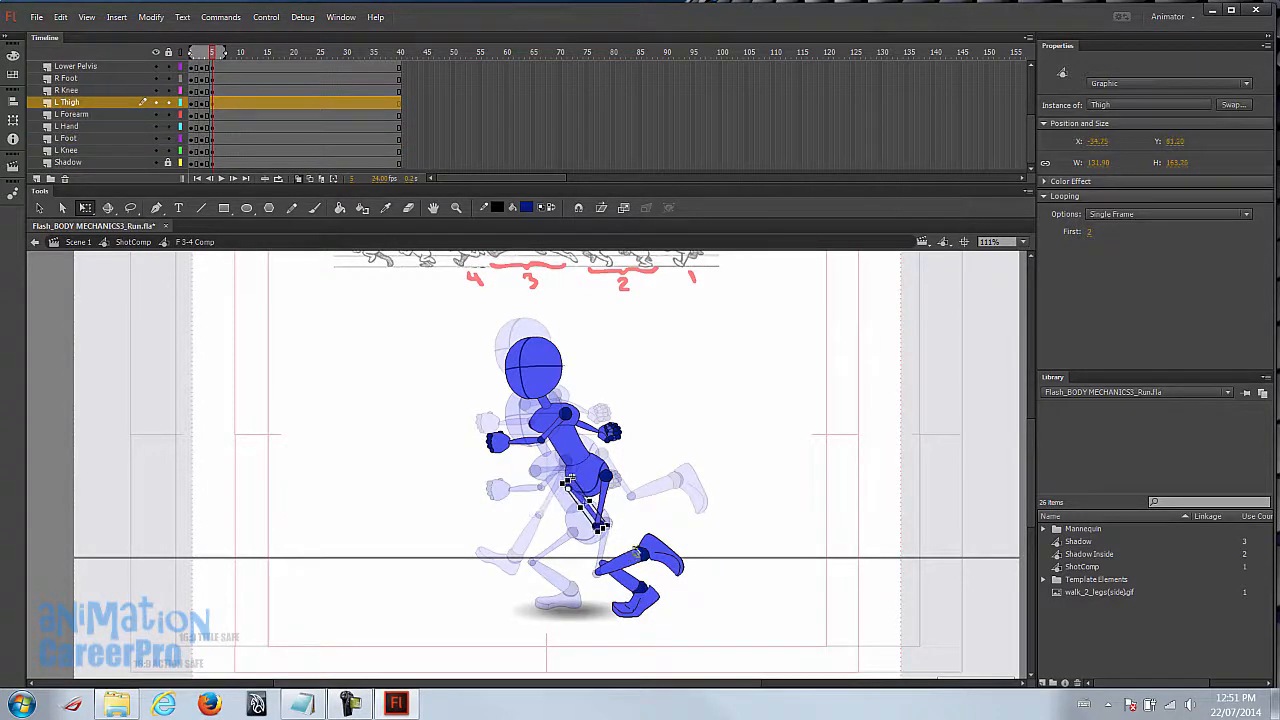
# - Add a new layer and draw a horizontal ground guide line at the height of the planted foot's sole
pyautogui.click(36, 179)
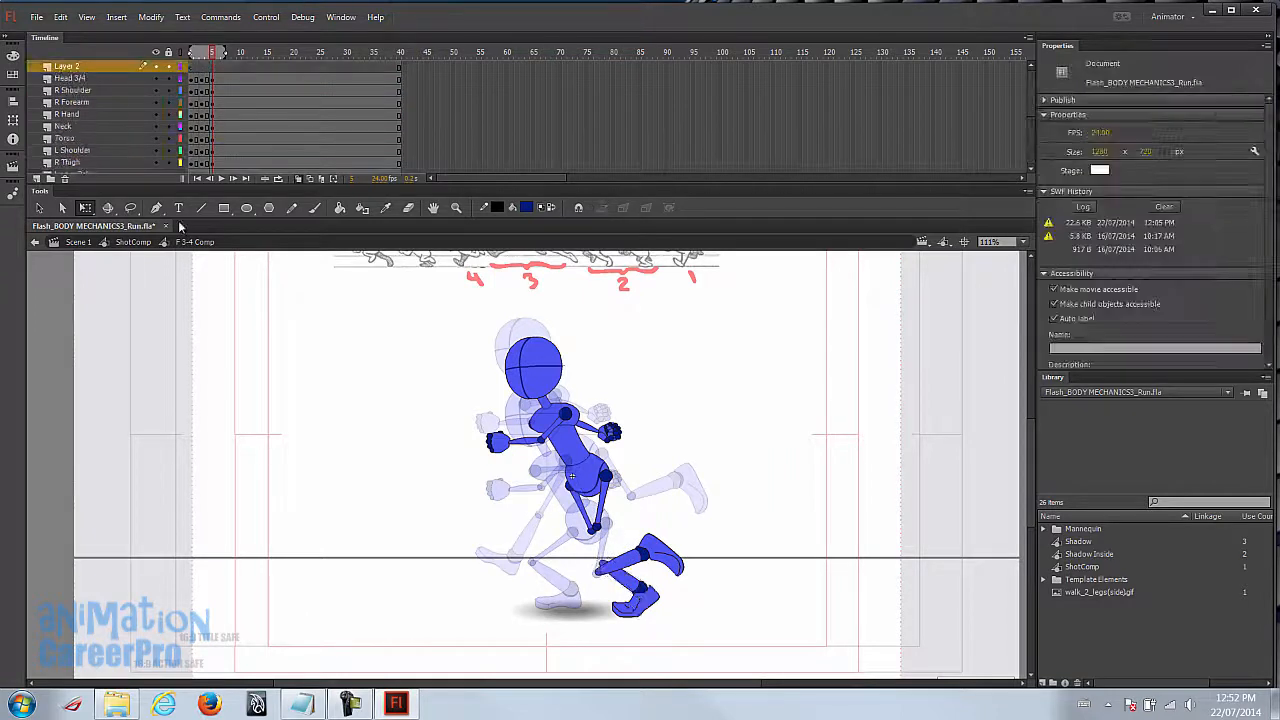
pyautogui.click(201, 207)
pyautogui.moveTo(486, 607); pyautogui.dragTo(786, 607)
pyautogui.press('v')
pyautogui.click(749, 609)
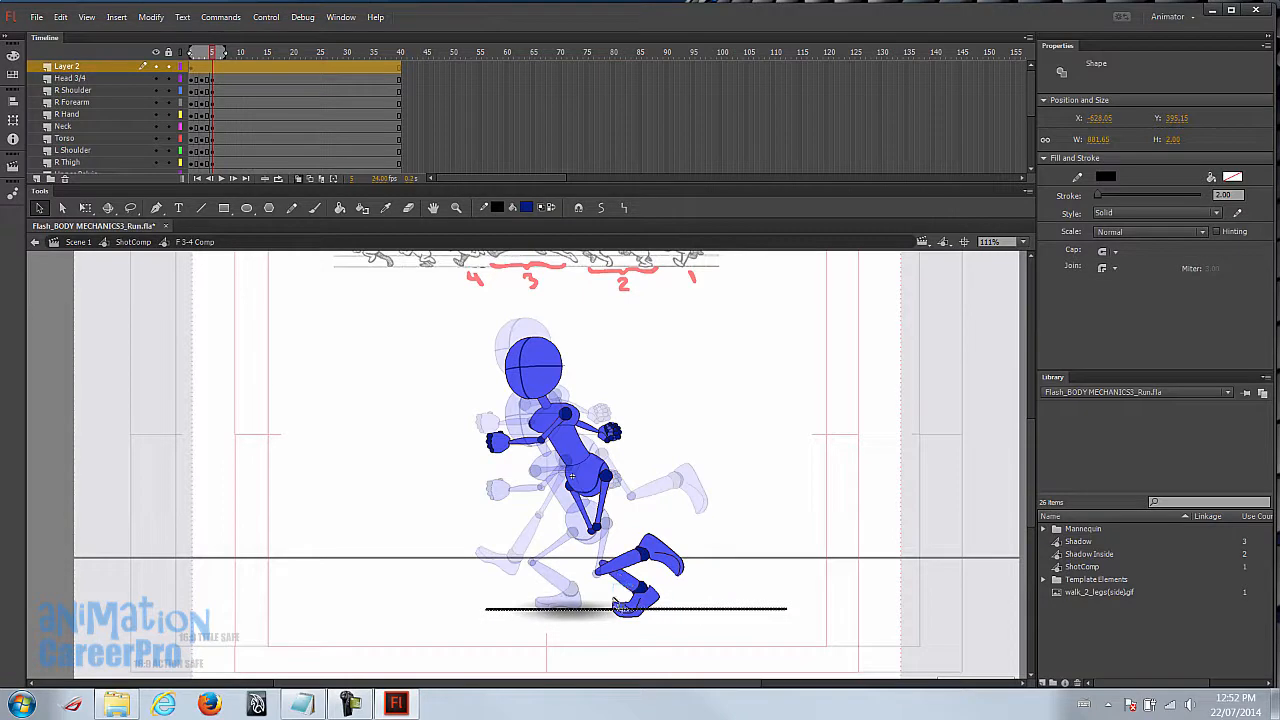
# - Nudge the left shin and foot up so the toe rests on the ground guide line
pyautogui.click(650, 600)
pyautogui.keyDown('shift'); pyautogui.click(630, 578); pyautogui.keyUp('shift')
pyautogui.press('Up')
pyautogui.press('Up')
pyautogui.press('Up')
pyautogui.press('Up')
pyautogui.press('Up')
pyautogui.press('Up')
pyautogui.press('Up')
pyautogui.press('Up')
# - Move the right lower leg and foot clear of the left leg, and rotate the left shin to a steeper angle
pyautogui.click(687, 541)
pyautogui.click(642, 581)
pyautogui.click(591, 519)
pyautogui.press('q')
pyautogui.moveTo(611, 541); pyautogui.dragTo(727, 532)
pyautogui.click(622, 565)
pyautogui.click(637, 579)
pyautogui.click(624, 562)
pyautogui.keyDown('shift'); pyautogui.click(665, 556); pyautogui.keyUp('shift')
pyautogui.click(636, 577)
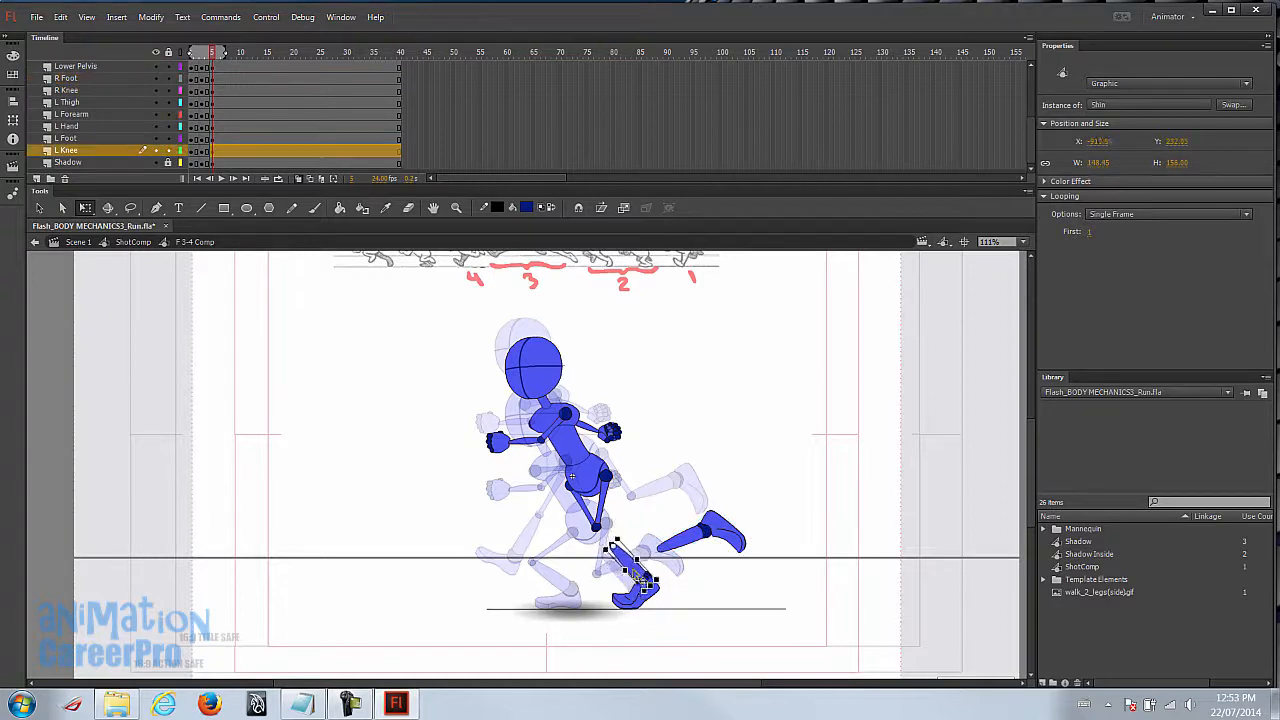
# - Shift the upper body and thighs down and back toward the left shin, and swing the right thigh forward
pyautogui.moveTo(396, 302); pyautogui.dragTo(669, 531)
pyautogui.moveTo(606, 477); pyautogui.dragTo(618, 490)
pyautogui.click(635, 507)
pyautogui.click(619, 526)
# - Reattach the right lower leg and foot at the right knee, angle them downward, and rotate the whole right leg slightly forward
pyautogui.click(682, 540)
pyautogui.keyDown('shift'); pyautogui.click(710, 540); pyautogui.keyUp('shift')
pyautogui.moveTo(710, 540); pyautogui.dragTo(651, 605)
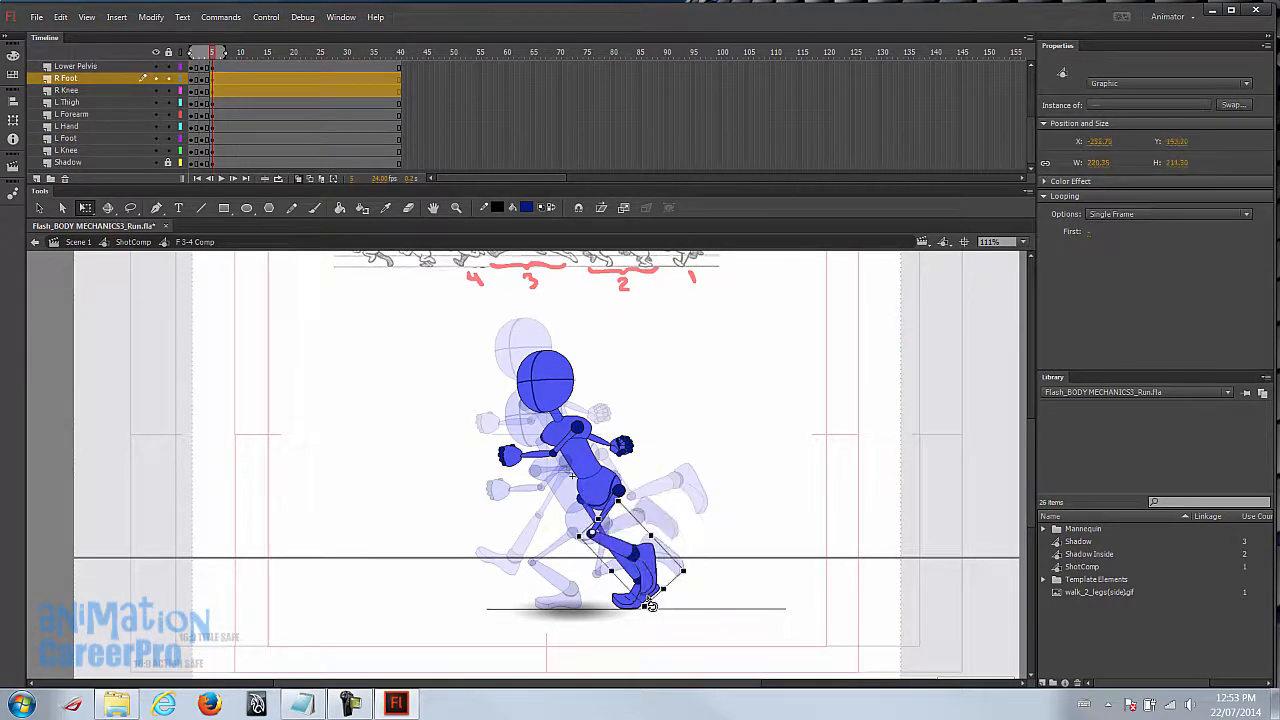
pyautogui.keyDown('shift'); pyautogui.click(625, 500); pyautogui.keyUp('shift')
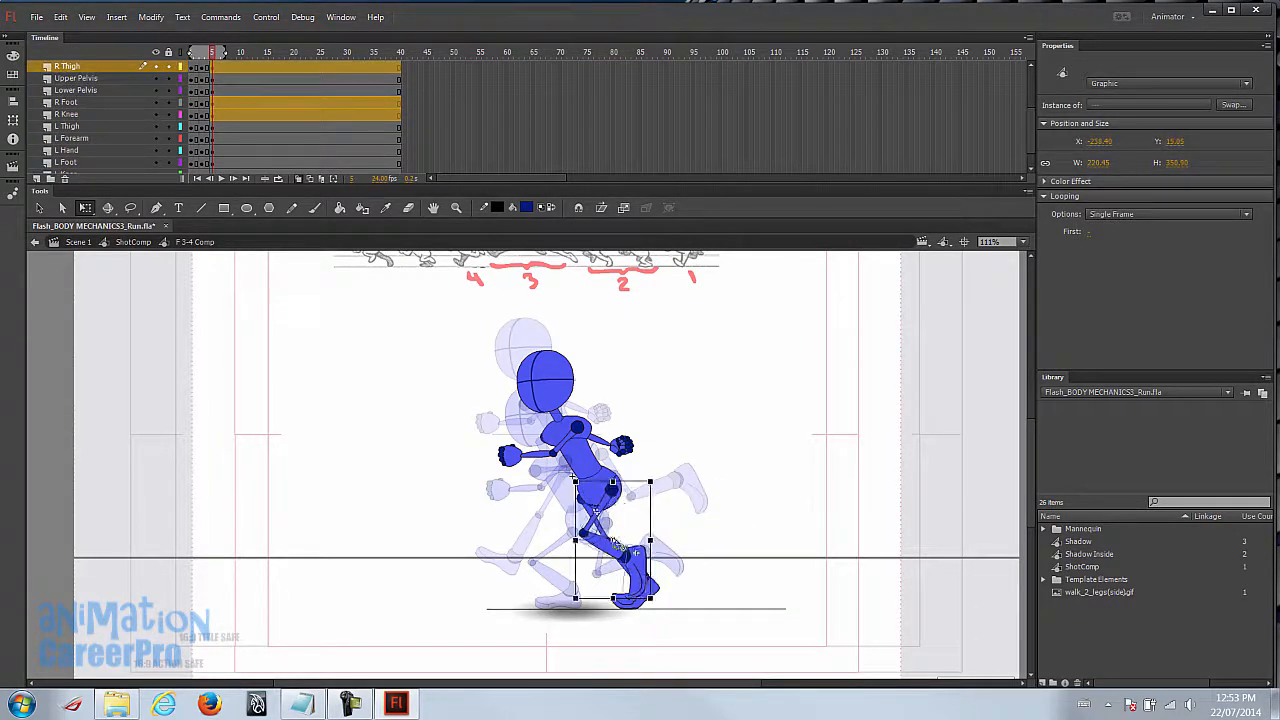
# - Swing the right thigh forward at the hip on frame 5 and rotate the shin and foot to hang steeply below the knee
pyautogui.keyDown('shift'); pyautogui.click(595, 509); pyautogui.keyUp('shift')
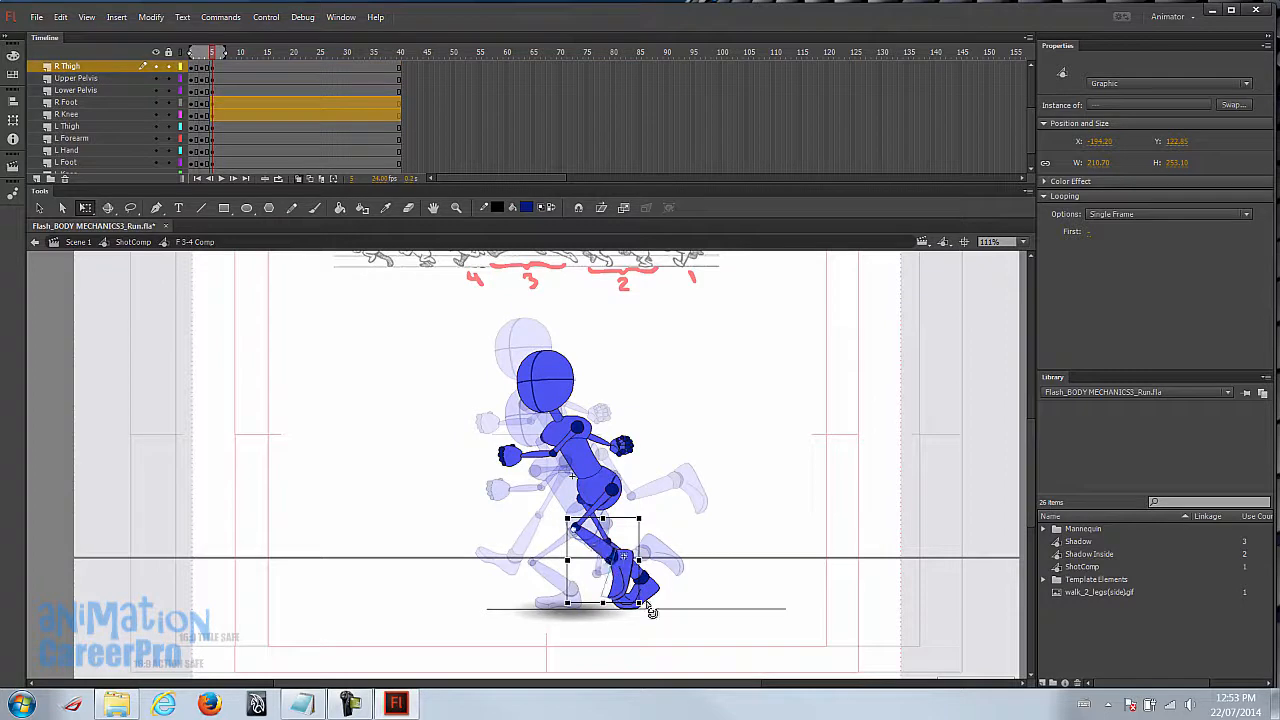
pyautogui.moveTo(685, 567); pyautogui.dragTo(596, 618)
pyautogui.keyDown('shift'); pyautogui.click(612, 490); pyautogui.keyUp('shift')
pyautogui.keyDown('shift'); pyautogui.click(591, 501); pyautogui.keyUp('shift')
pyautogui.moveTo(575, 556); pyautogui.dragTo(566, 514)
pyautogui.moveTo(608, 607); pyautogui.dragTo(628, 598)
pyautogui.moveTo(654, 435); pyautogui.dragTo(652, 464)
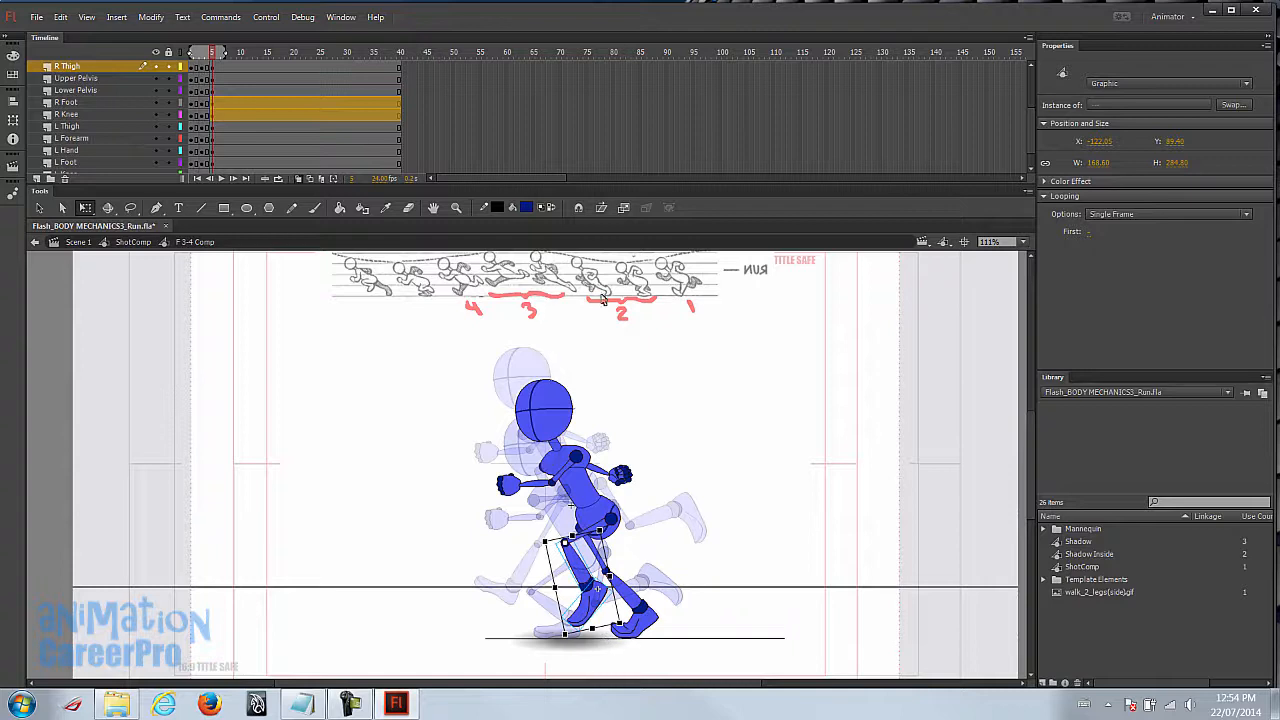
# - On frame 3, rotate the whole right arm downward about its shoulder and adjust the angle of the right hand
pyautogui.click(509, 485)
pyautogui.moveTo(213, 53)
pyautogui.mouseDown()
pyautogui.moveTo(193, 59)
pyautogui.moveTo(217, 66)
pyautogui.moveTo(190, 70)
pyautogui.moveTo(203, 71)
pyautogui.mouseUp()
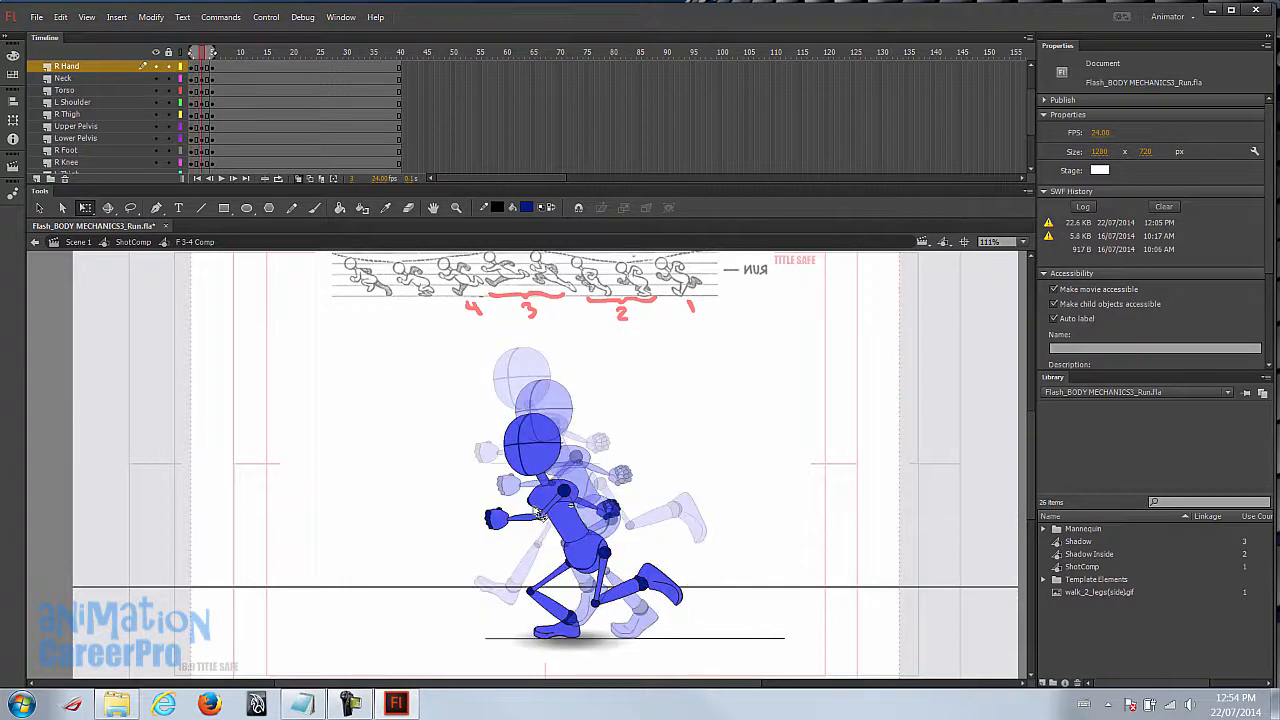
pyautogui.click(506, 523)
pyautogui.click(559, 505)
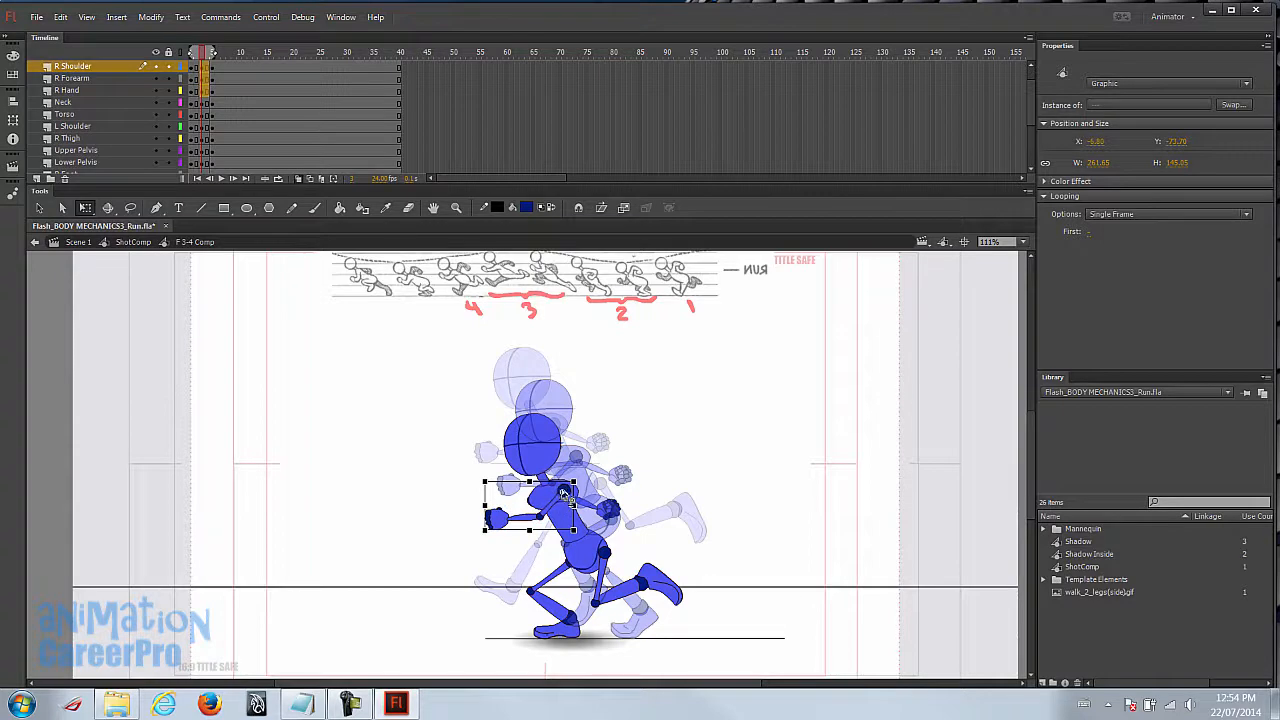
pyautogui.moveTo(493, 545); pyautogui.dragTo(519, 571)
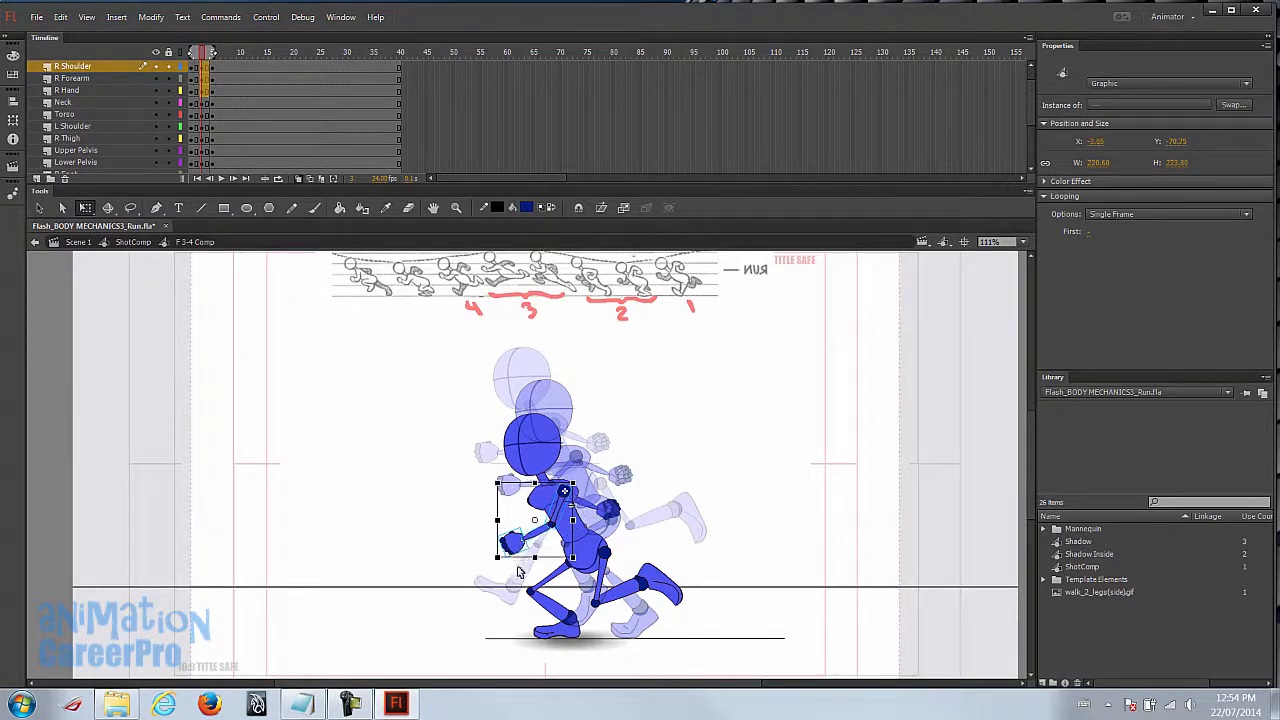
pyautogui.click(514, 545)
pyautogui.moveTo(507, 568); pyautogui.dragTo(501, 562)
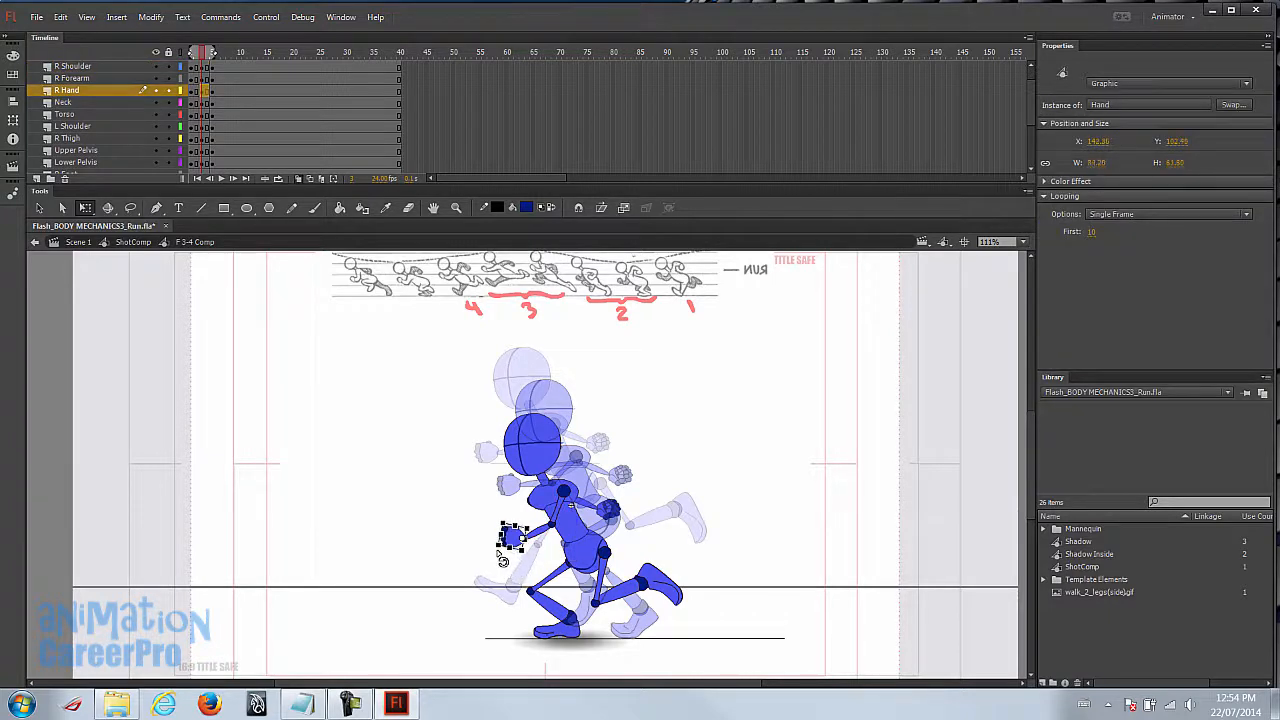
# - On frame 3, select the left upper arm, forearm and hand together and rotate them downward about the left shoulder
pyautogui.click(588, 507)
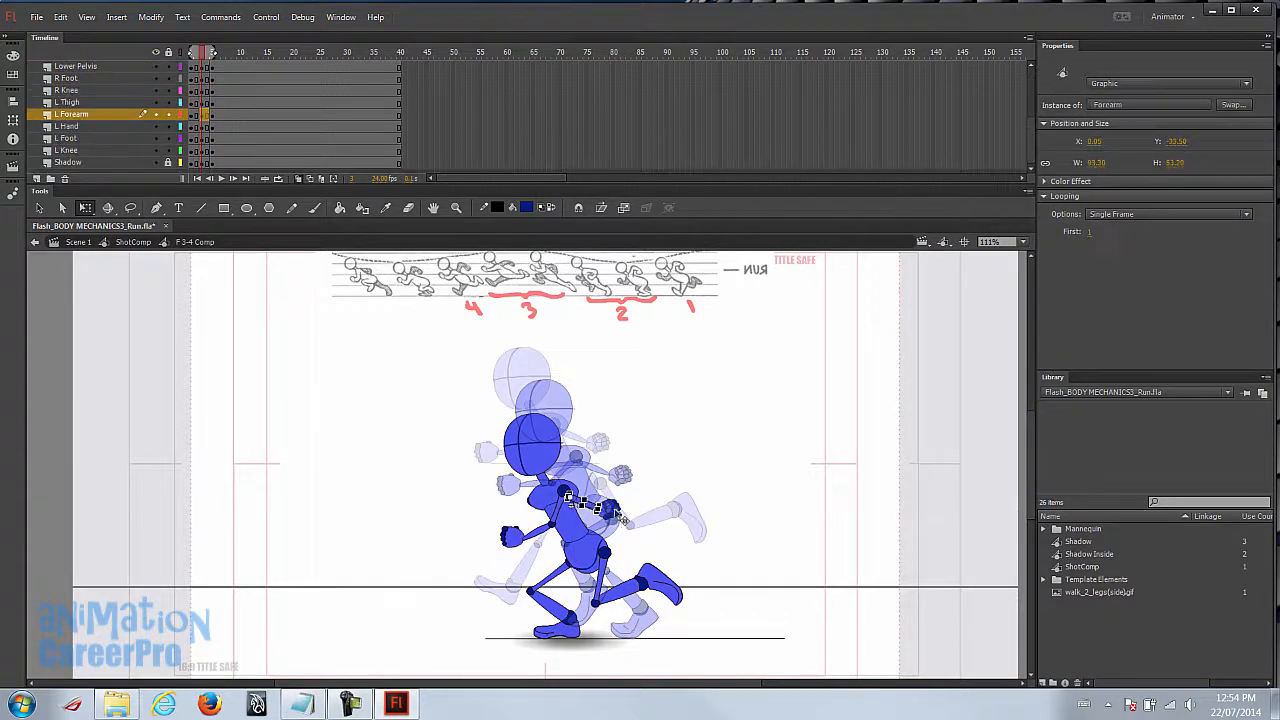
pyautogui.click(606, 511)
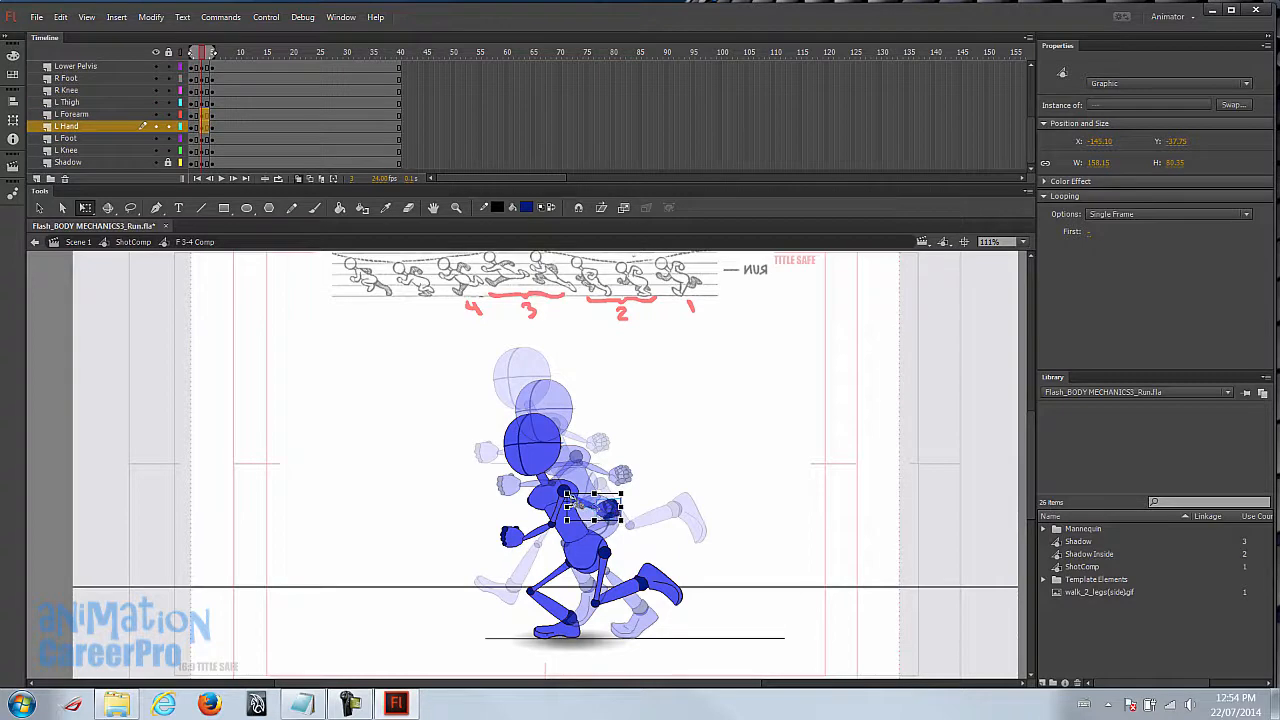
pyautogui.keyDown('shift'); pyautogui.click(531, 504); pyautogui.keyUp('shift')
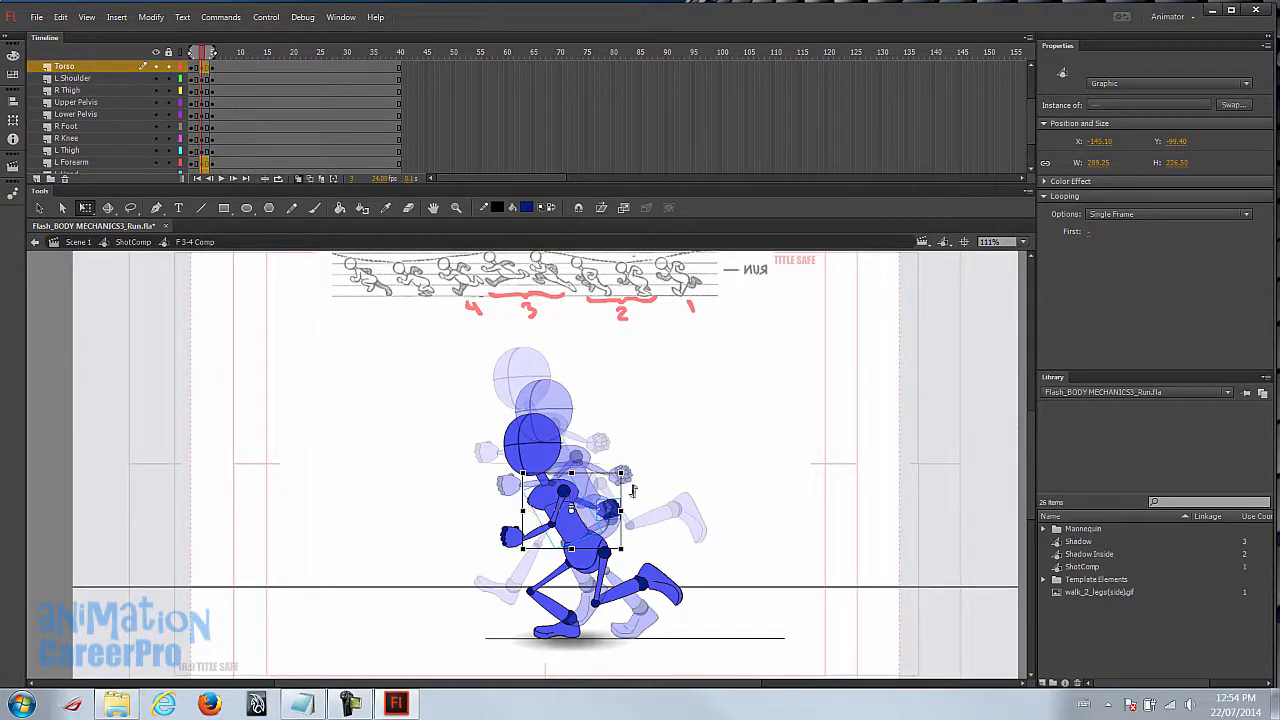
pyautogui.press('z')
pyautogui.click(607, 506)
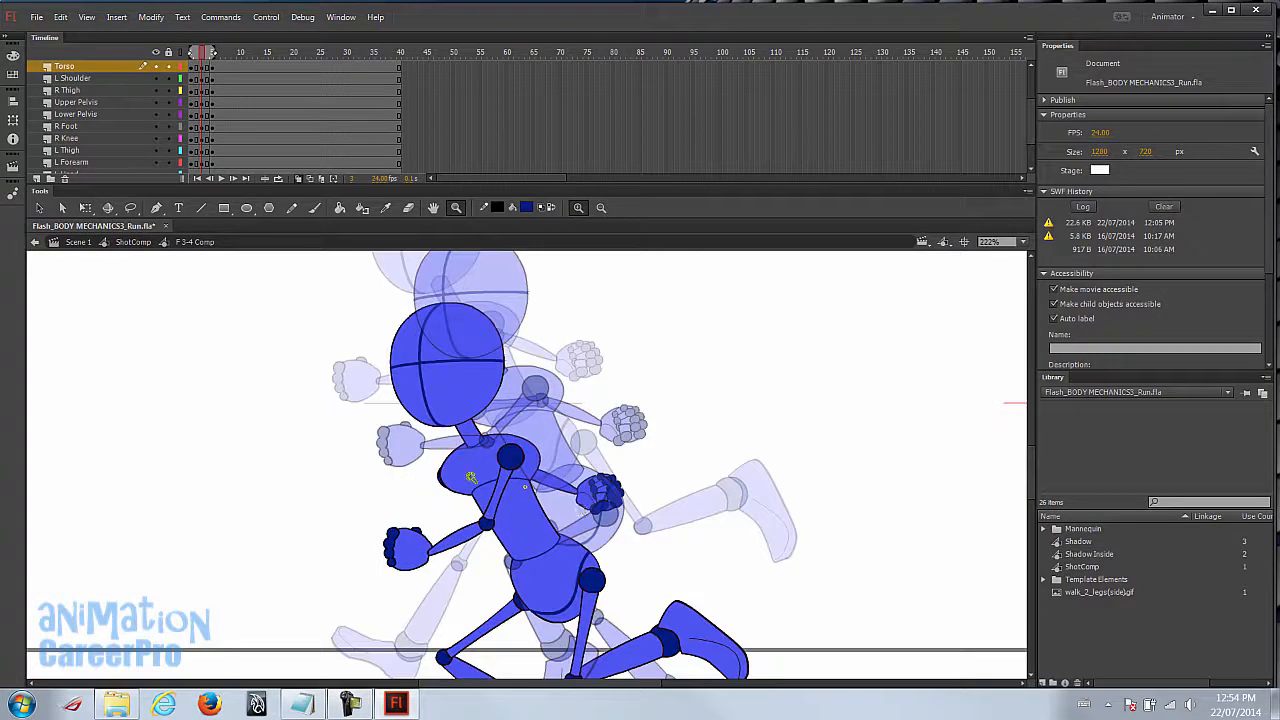
pyautogui.press('v')
pyautogui.click(443, 483)
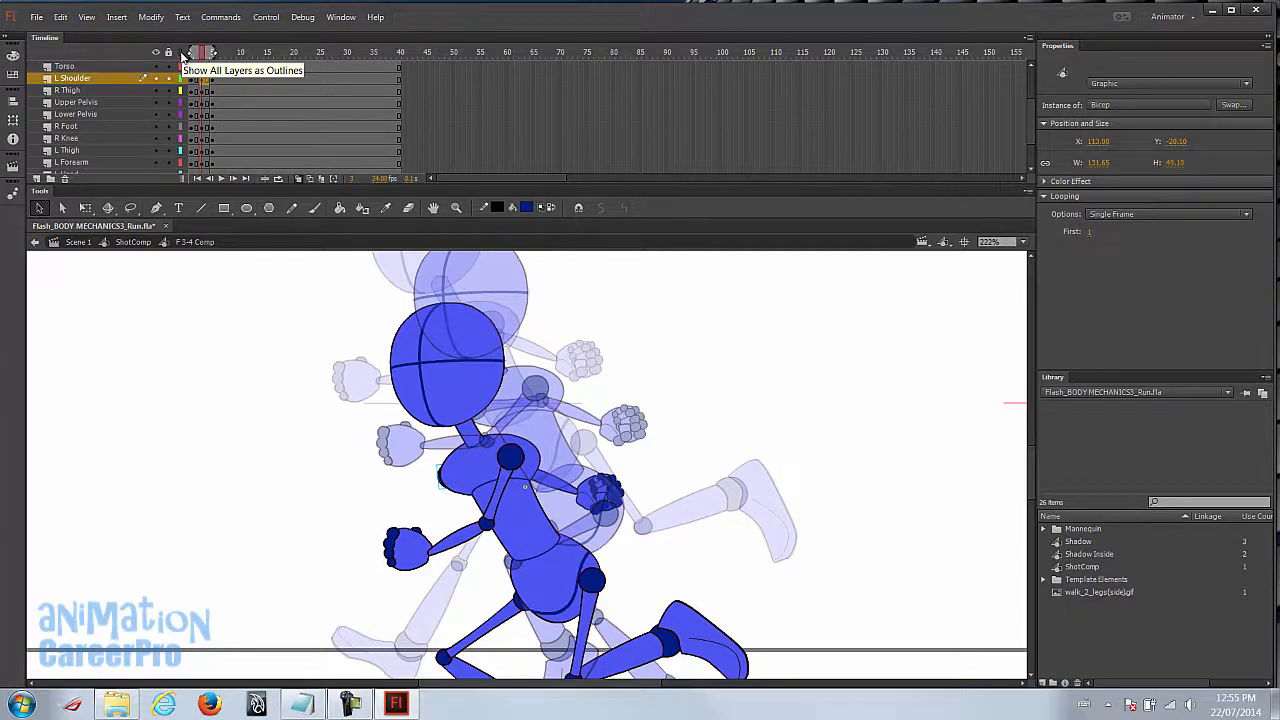
pyautogui.click(182, 56)
pyautogui.click(182, 56)
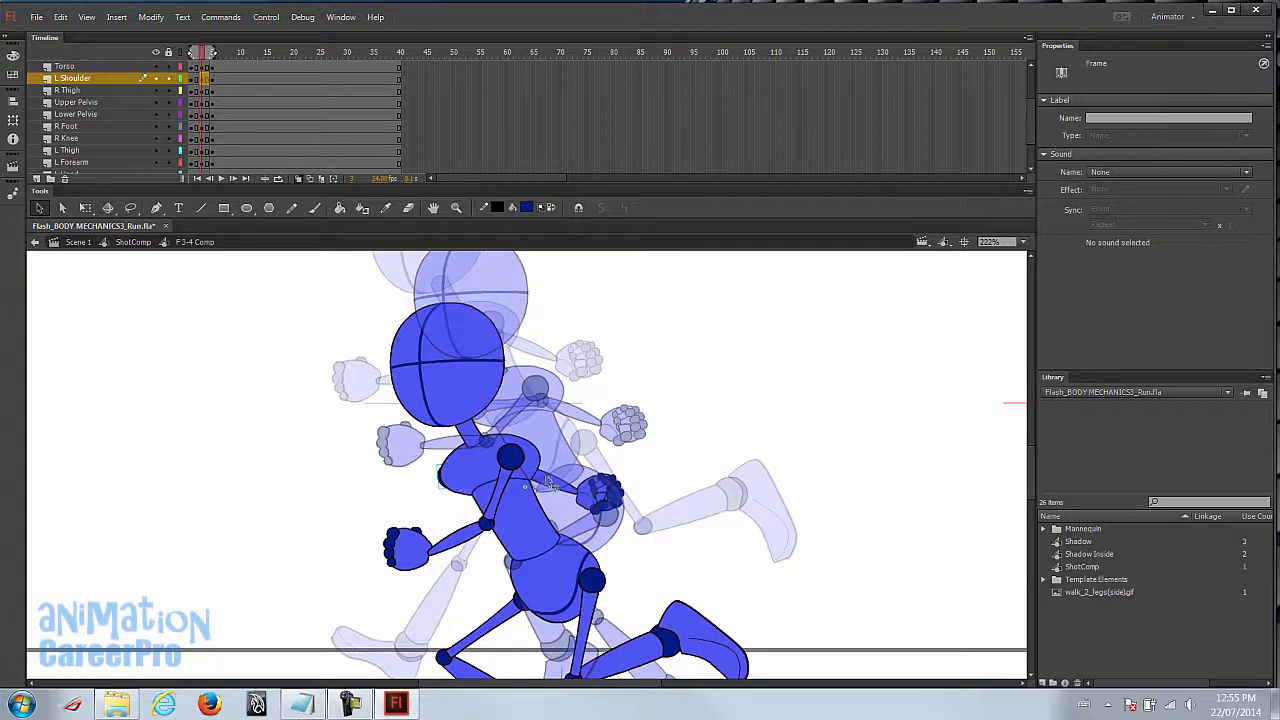
pyautogui.click(601, 493)
pyautogui.press('q')
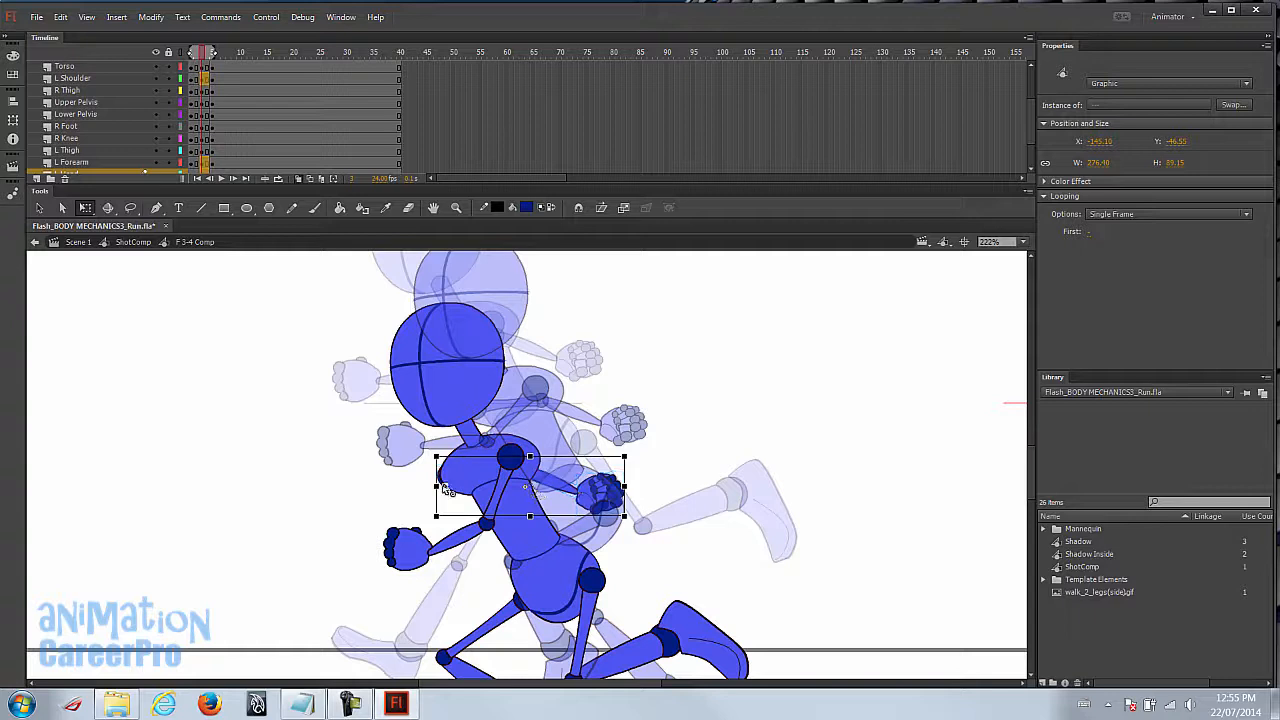
pyautogui.moveTo(639, 457); pyautogui.dragTo(637, 516)
pyautogui.moveTo(726, 511); pyautogui.dragTo(770, 412)
pyautogui.moveTo(682, 427); pyautogui.dragTo(684, 411)
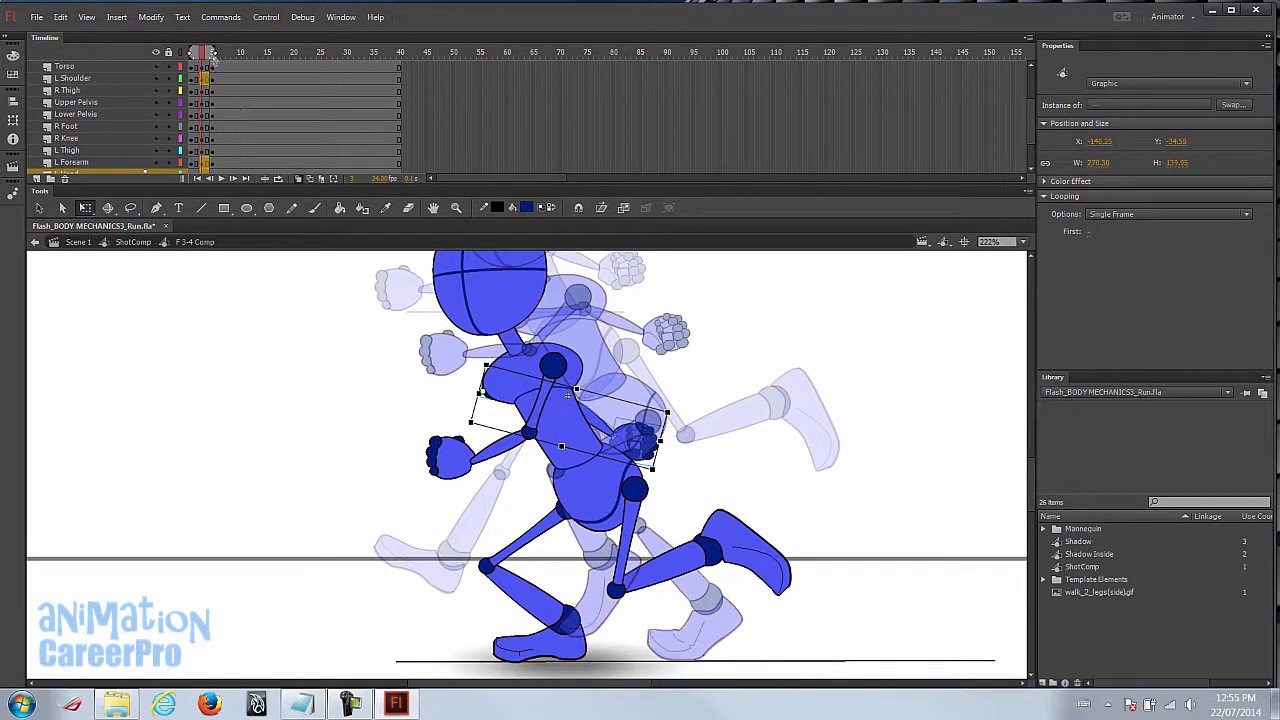
# - On frame 5, swing the right arm back behind the torso from the shoulder and bend its forearm forward so the hand sits beside the hip
pyautogui.press('.')
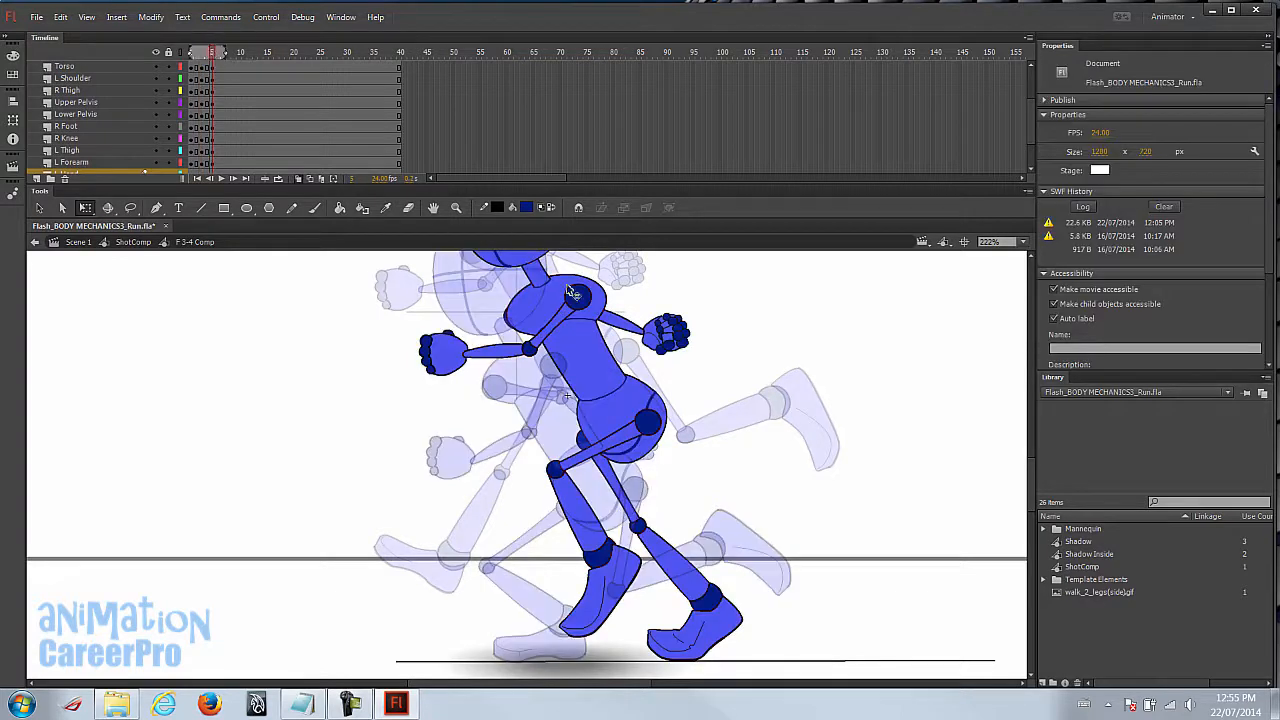
pyautogui.moveTo(624, 370); pyautogui.dragTo(623, 449)
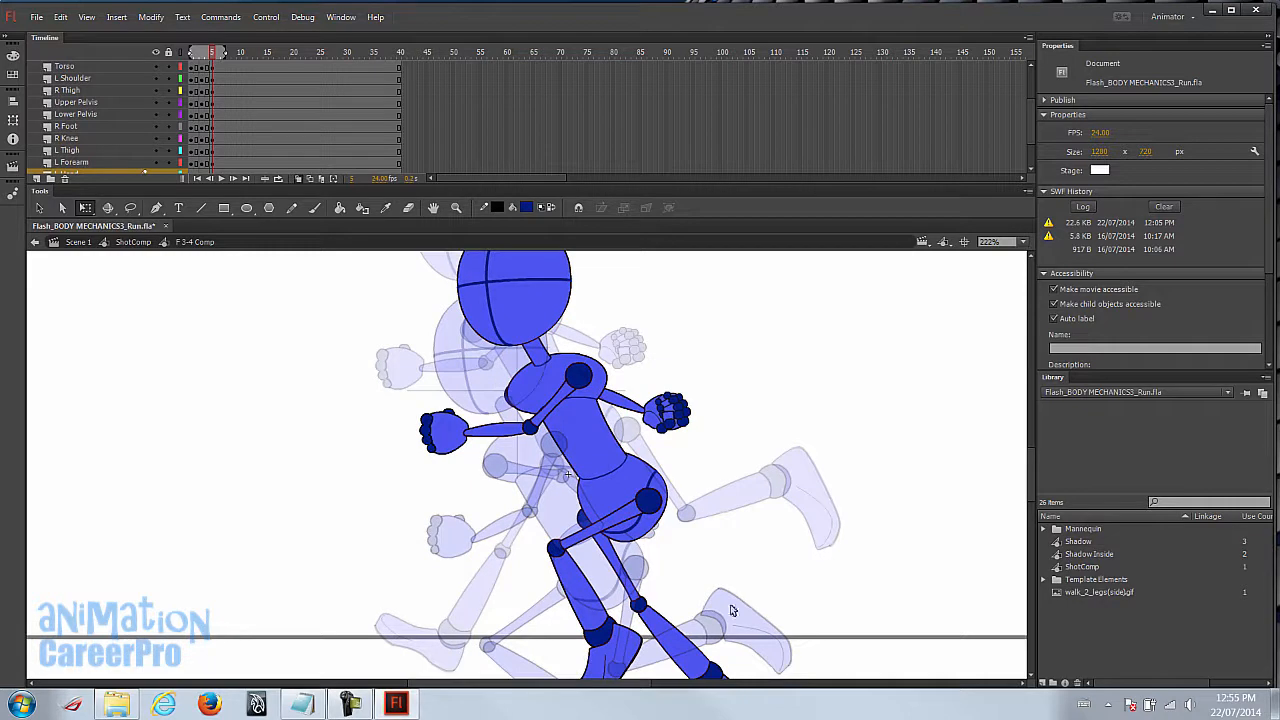
pyautogui.click(453, 431)
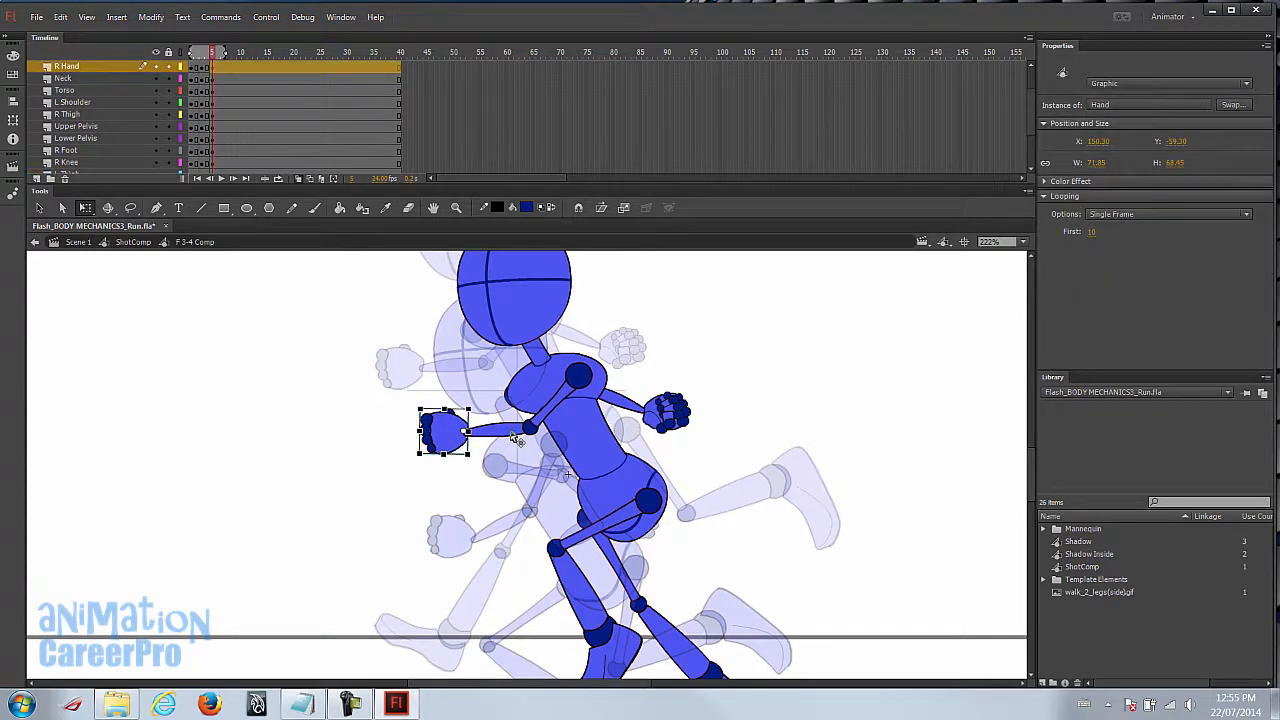
pyautogui.keyDown('shift'); pyautogui.click(511, 430); pyautogui.keyUp('shift')
pyautogui.keyDown('shift'); pyautogui.click(573, 383); pyautogui.keyUp('shift')
pyautogui.moveTo(508, 406); pyautogui.dragTo(579, 377)
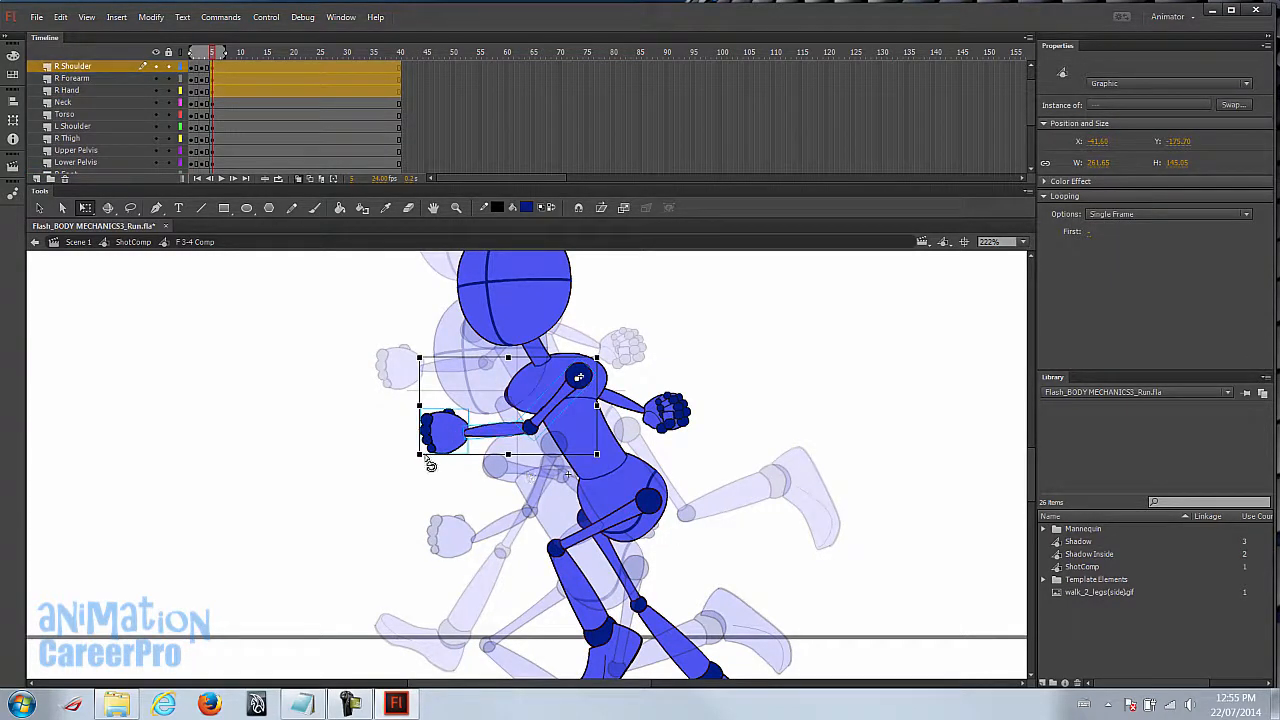
pyautogui.moveTo(428, 462); pyautogui.dragTo(645, 528)
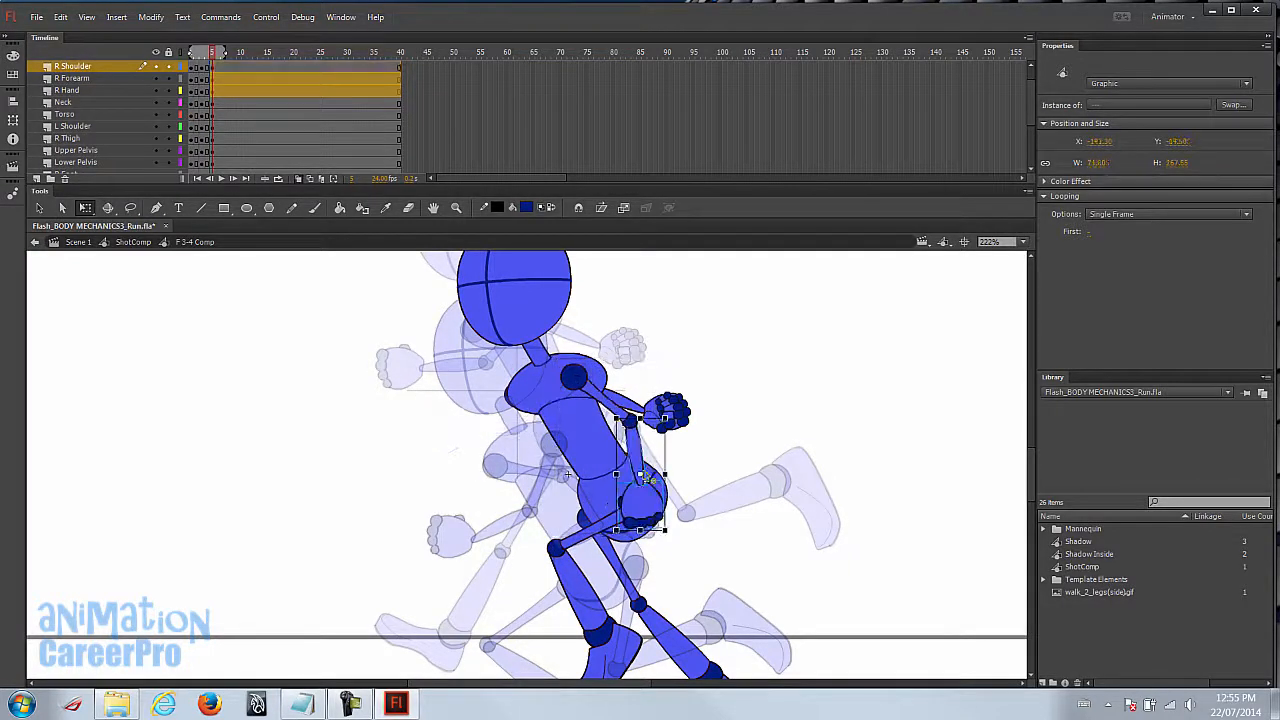
pyautogui.moveTo(680, 540); pyautogui.dragTo(602, 520)
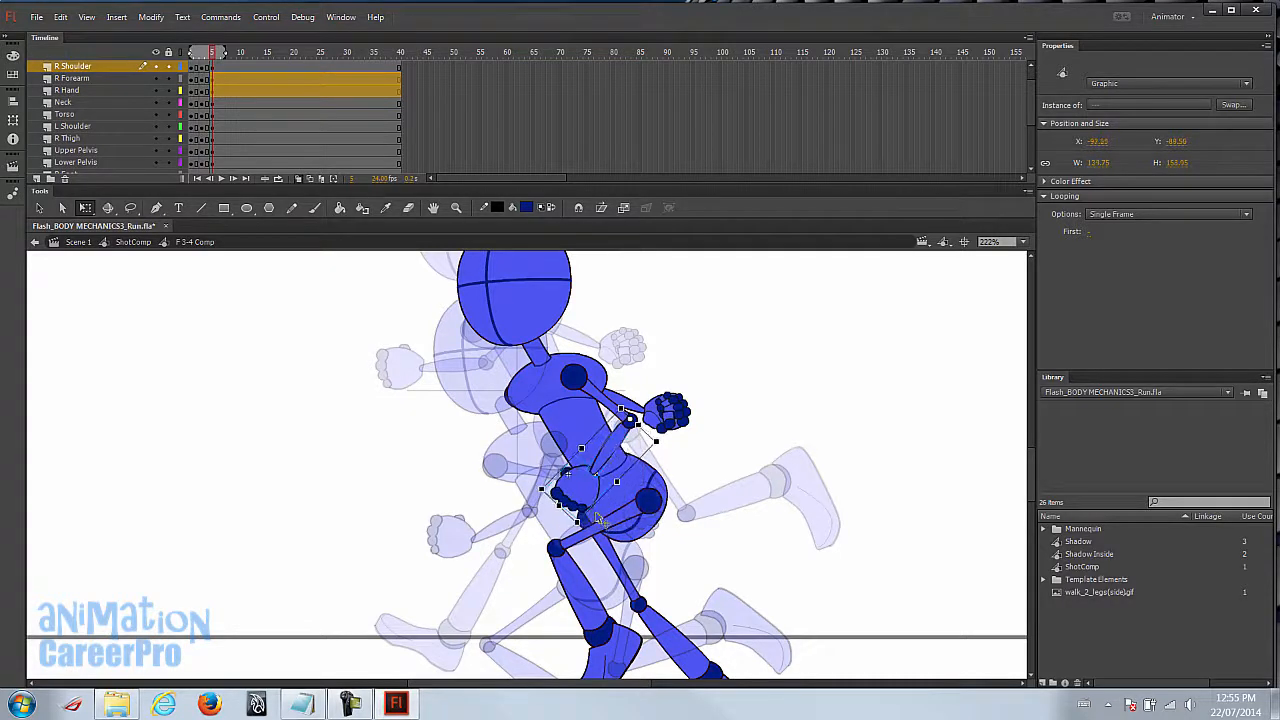
# - On frame 5, rotate the whole left arm about its shoulder so it hangs down in front of the torso
pyautogui.click(506, 402)
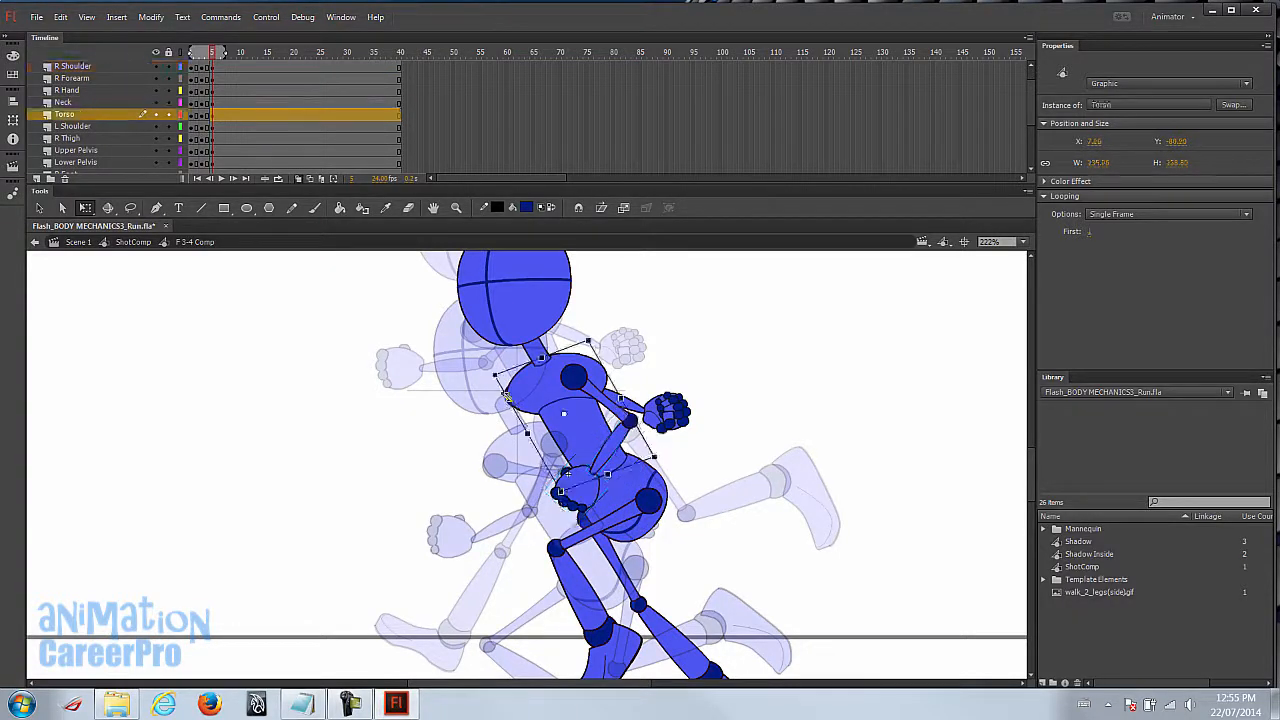
pyautogui.click(510, 408)
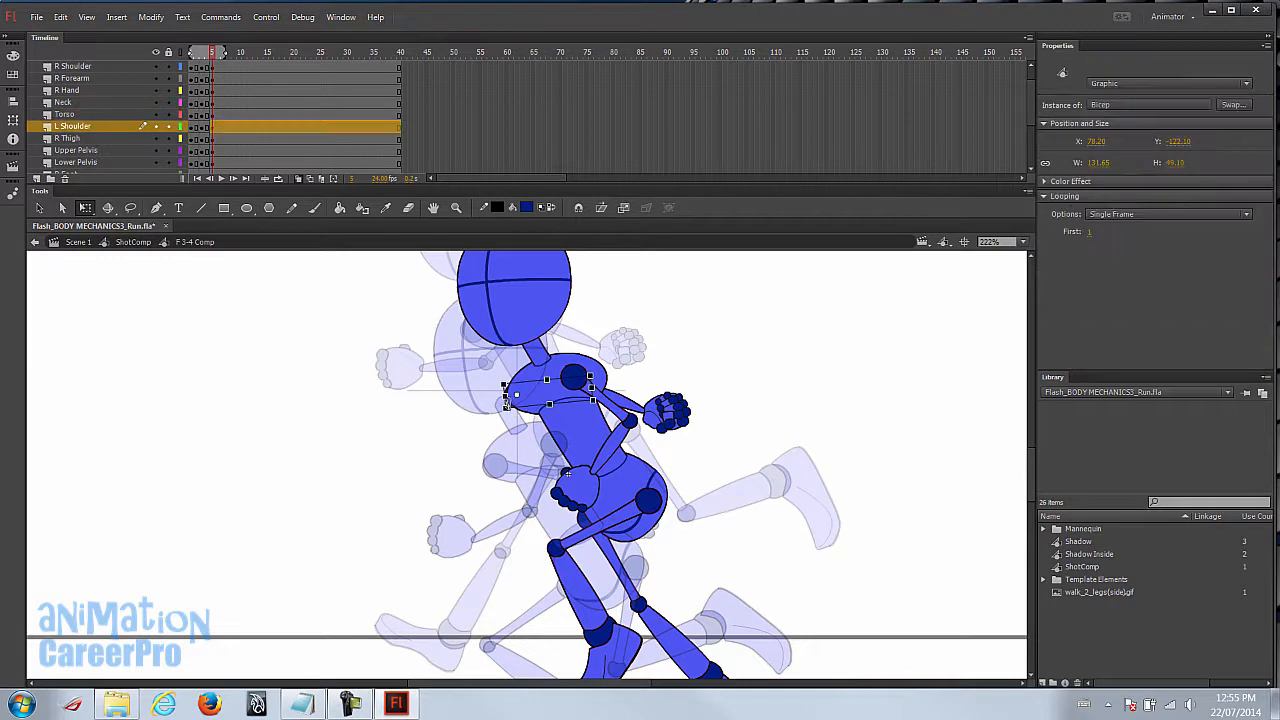
pyautogui.click(632, 412)
pyautogui.moveTo(596, 405); pyautogui.dragTo(515, 394)
pyautogui.moveTo(704, 444); pyautogui.dragTo(480, 522)
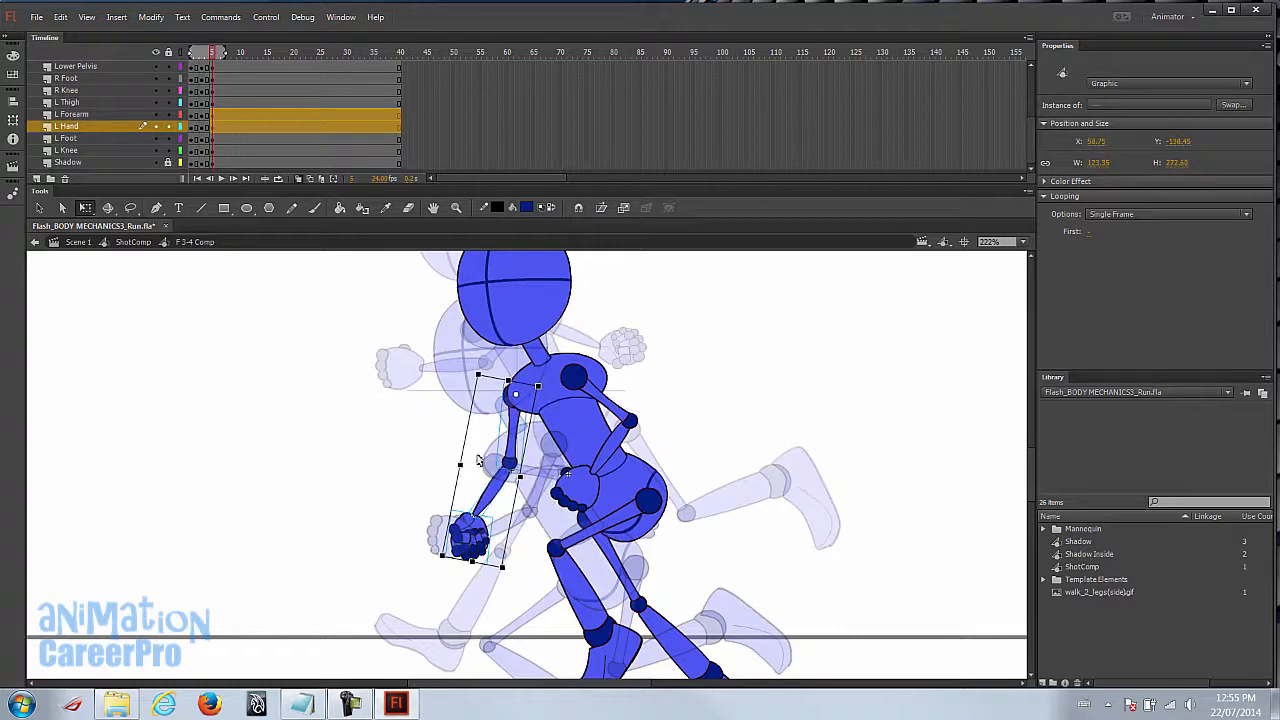
# - Bend the left forearm and hand upward at the elbow, and rotate the whole left arm back toward the hips
pyautogui.click(509, 490)
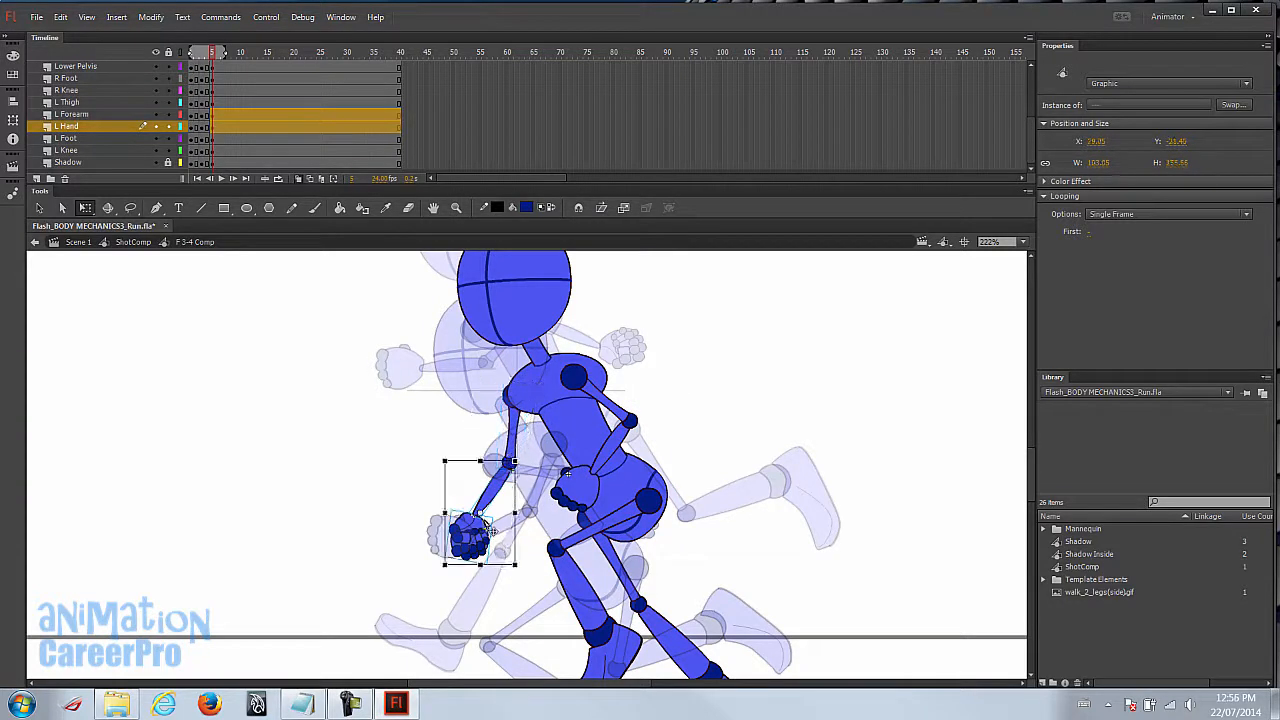
pyautogui.moveTo(480, 513); pyautogui.dragTo(510, 463)
pyautogui.moveTo(523, 566); pyautogui.dragTo(462, 533)
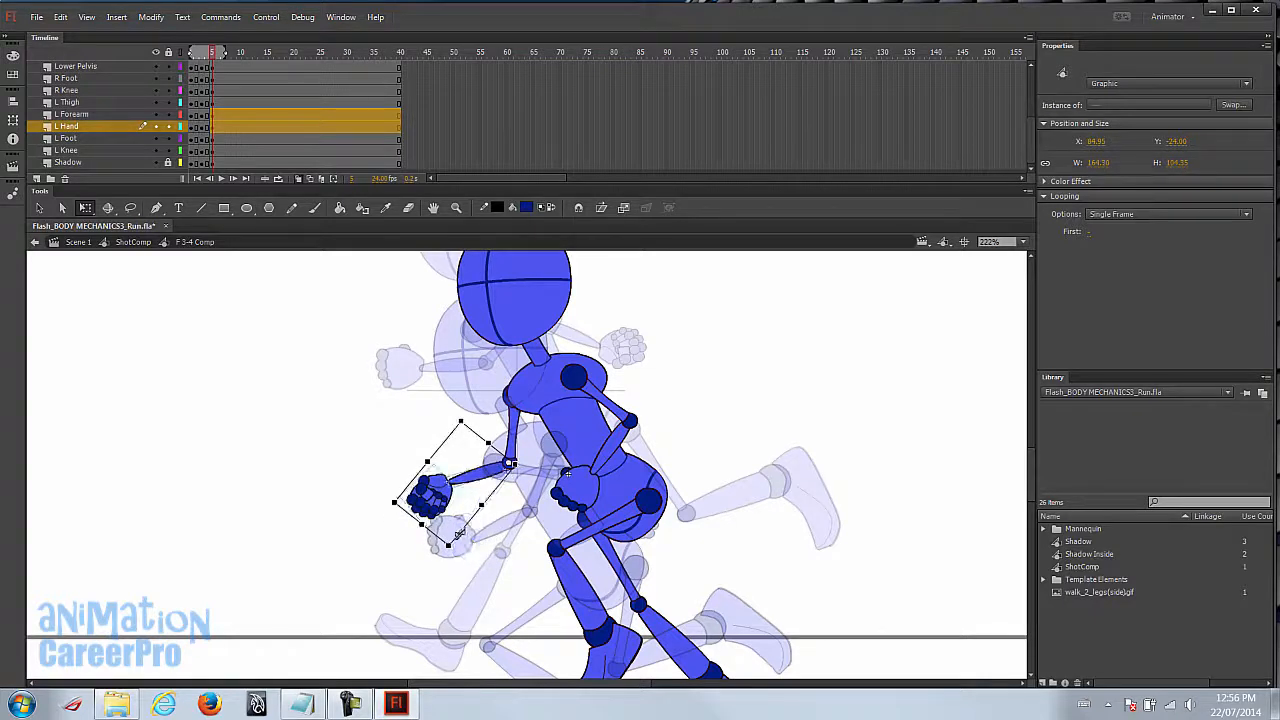
pyautogui.keyDown('shift'); pyautogui.click(514, 436); pyautogui.keyUp('shift')
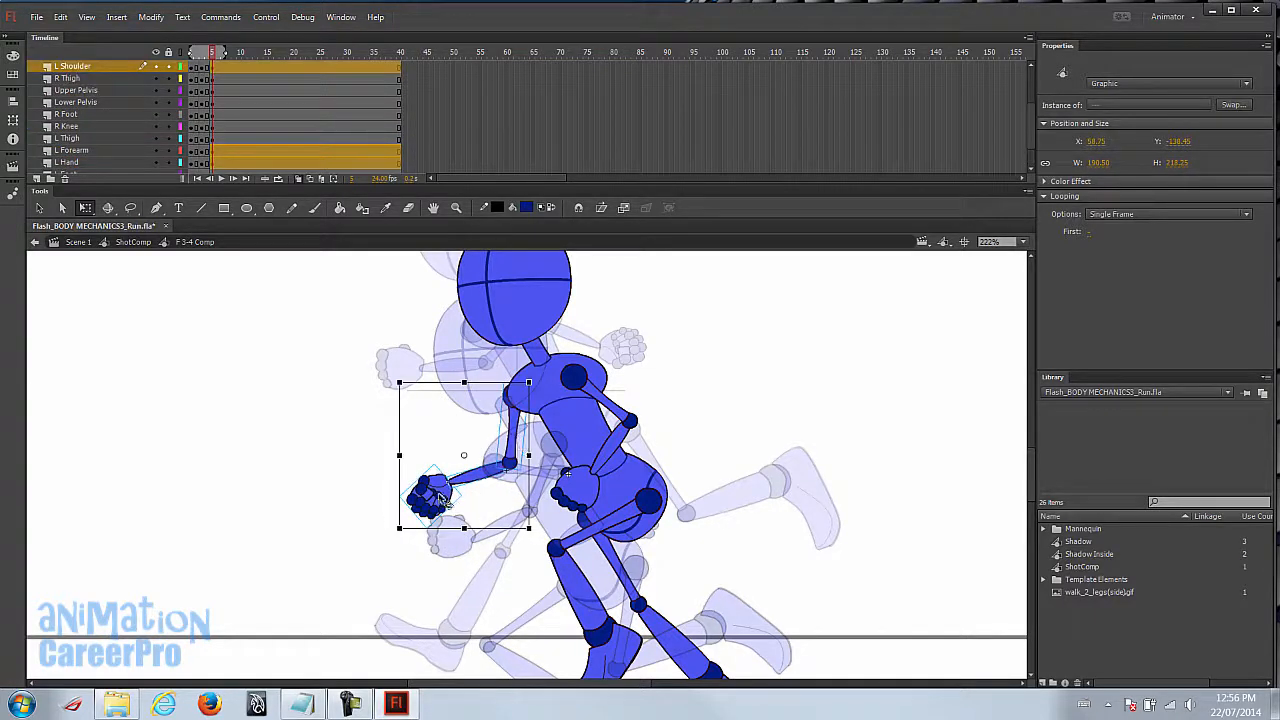
pyautogui.moveTo(464, 459); pyautogui.dragTo(512, 393)
pyautogui.moveTo(412, 543); pyautogui.dragTo(568, 555)
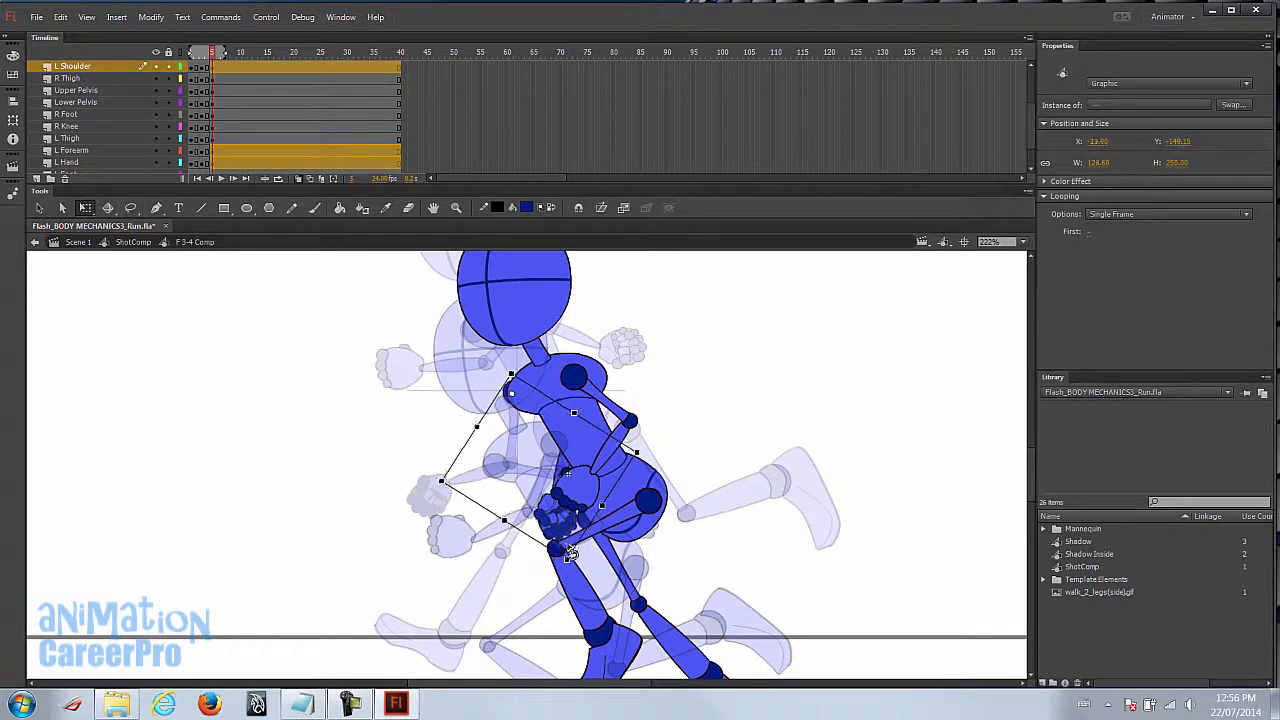
# - Rotate the left forearm and hand slightly forward at the elbow, and turn the right hand at the wrist to point forward
pyautogui.click(574, 550)
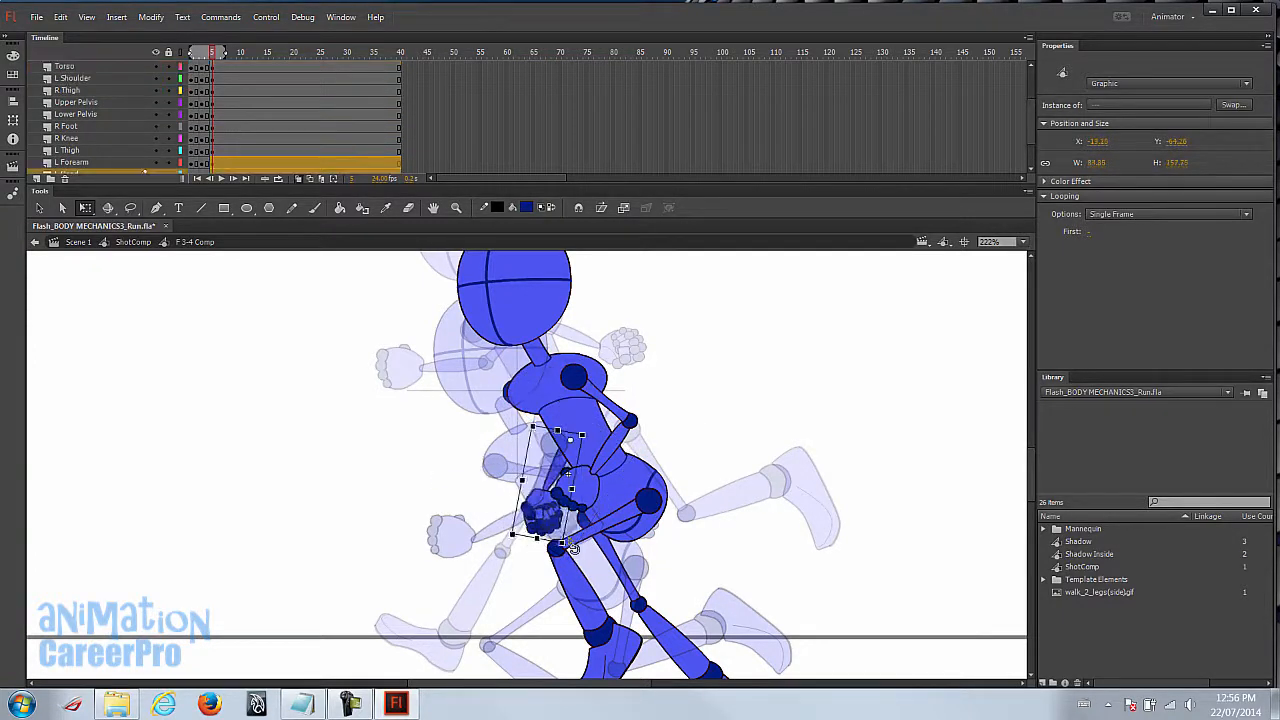
pyautogui.click(580, 515)
pyautogui.moveTo(588, 531); pyautogui.dragTo(600, 500)
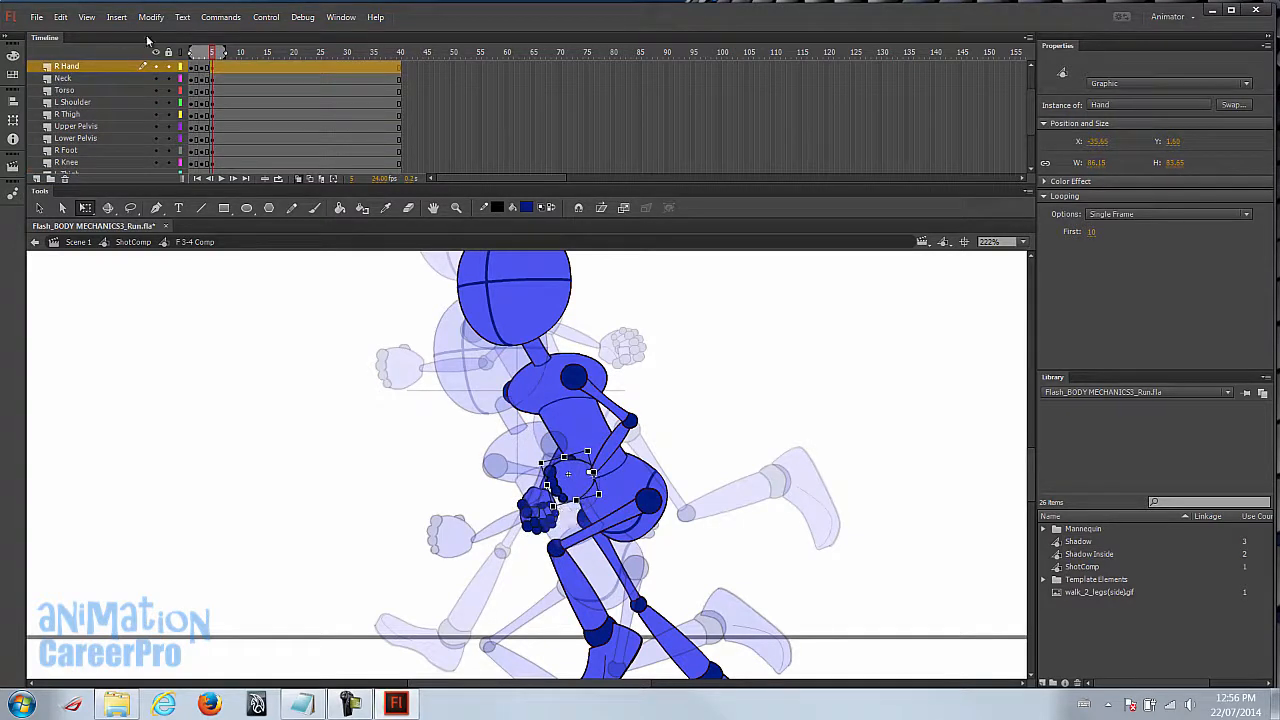
# - Compare the run poses on frames 1 to 5 by scrubbing between them, with onion skinning turned off
pyautogui.moveTo(210, 55); pyautogui.dragTo(193, 55)
pyautogui.press('z')
pyautogui.keyDown('alt'); pyautogui.click(602, 437); pyautogui.keyUp('alt')
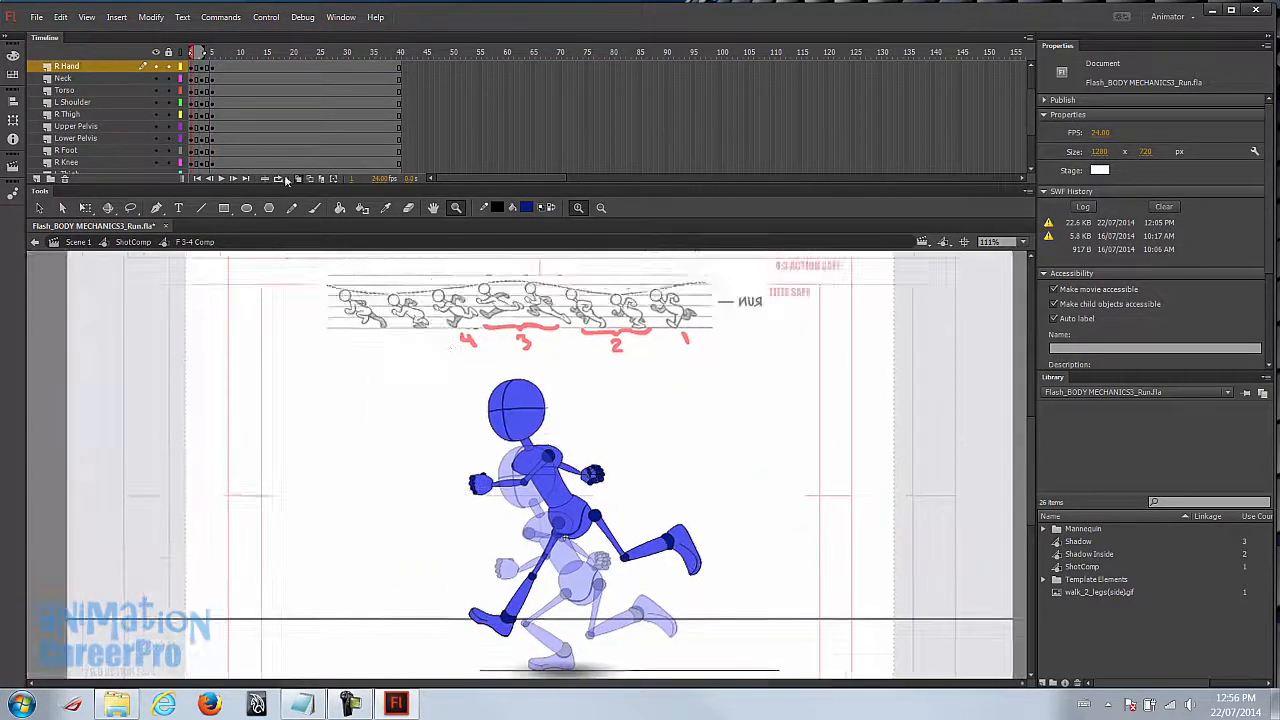
pyautogui.moveTo(197, 57)
pyautogui.mouseDown()
pyautogui.moveTo(218, 56)
pyautogui.moveTo(190, 58)
pyautogui.moveTo(212, 68)
pyautogui.mouseUp()
pyautogui.click(193, 53)
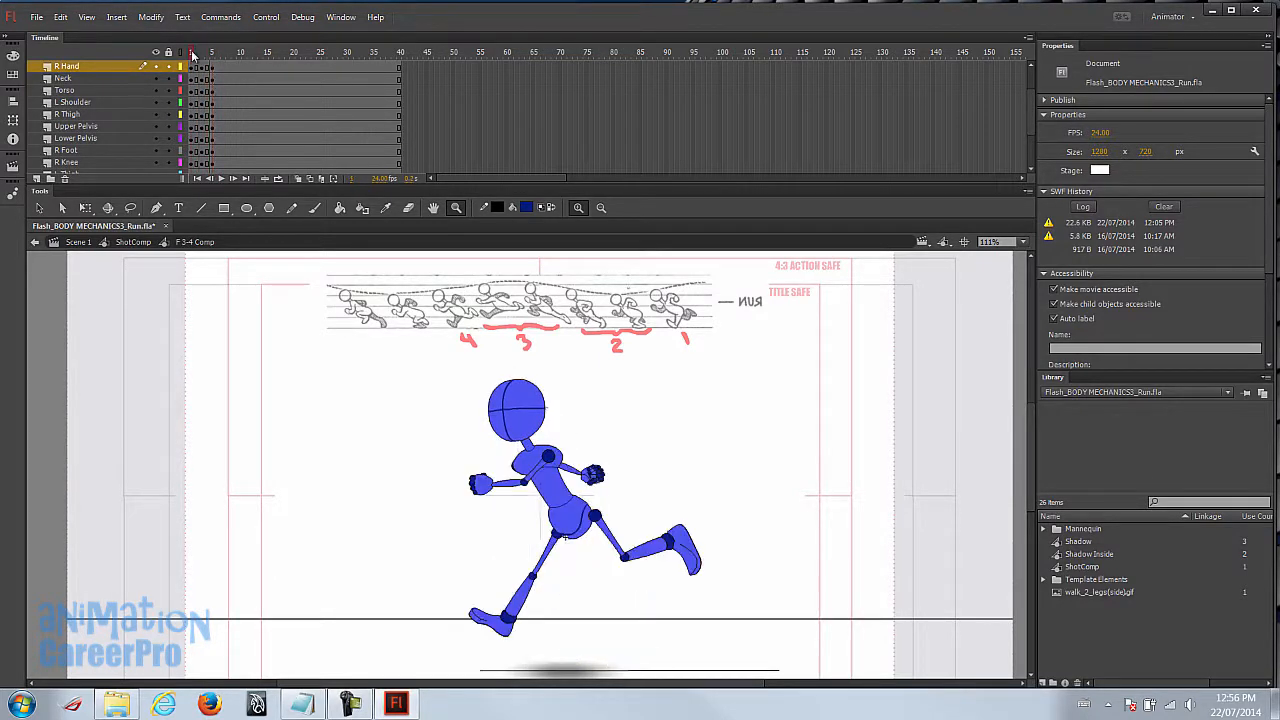
pyautogui.moveTo(193, 53); pyautogui.dragTo(212, 57)
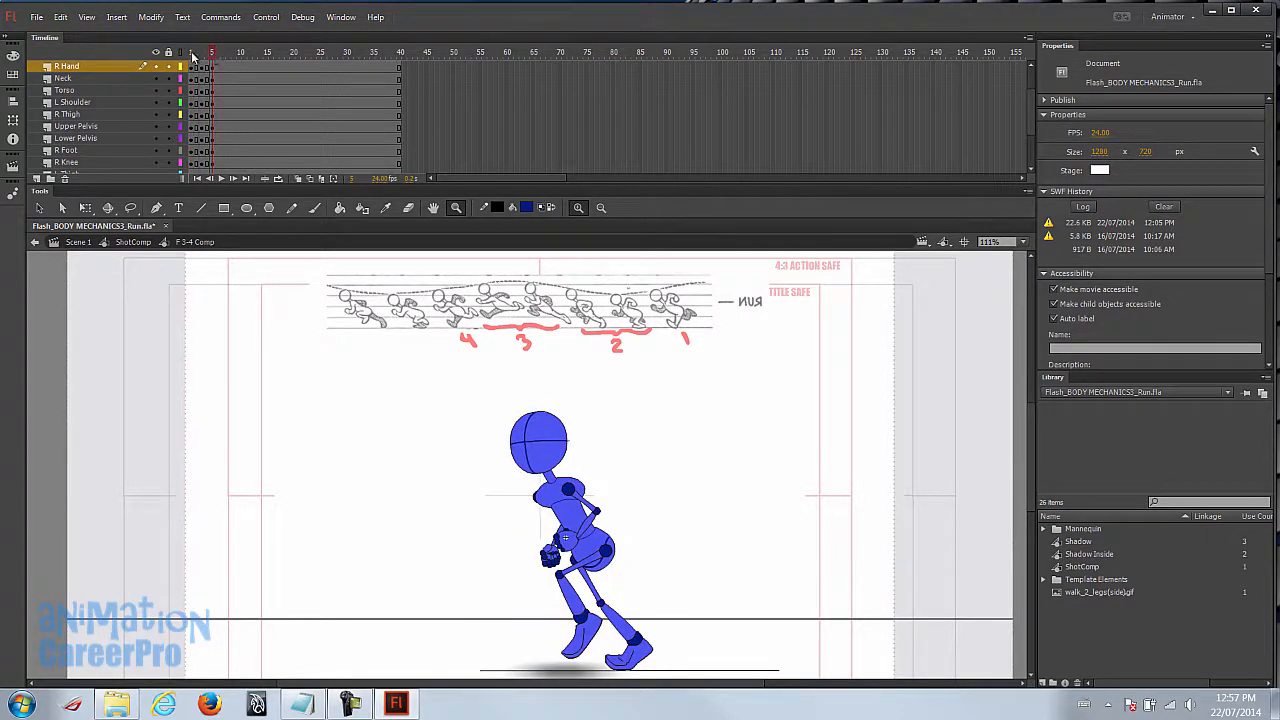
pyautogui.click(193, 53)
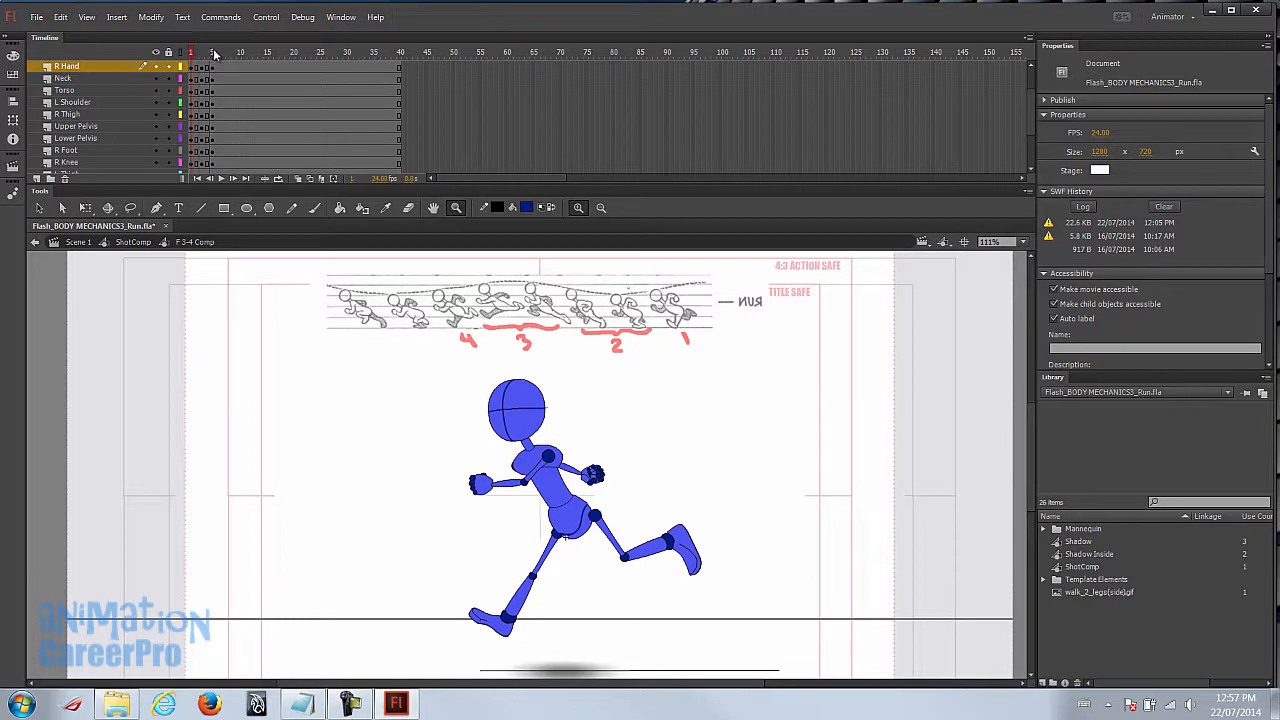
pyautogui.click(214, 54)
pyautogui.click(191, 55)
# - Copy the frame 1 keyframes of all layers from Head 3/4 down to Shadow
pyautogui.scroll(2, 220, 134)
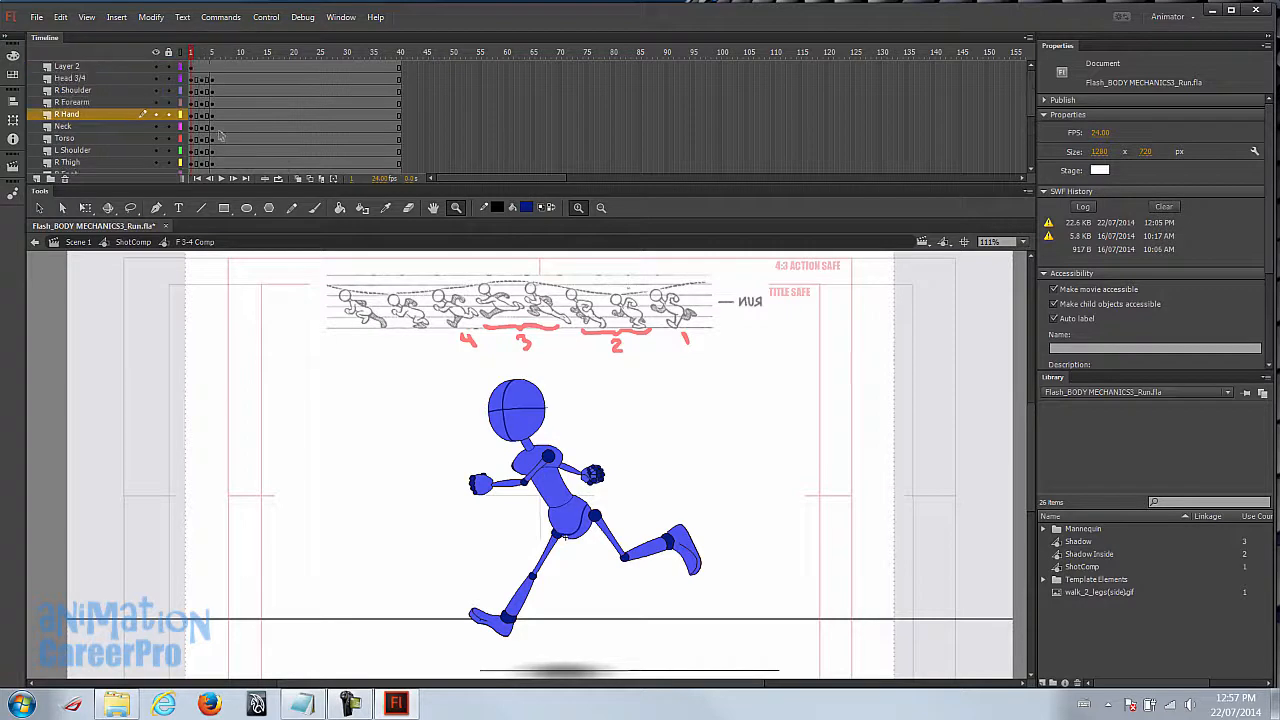
pyautogui.click(195, 80)
pyautogui.scroll(-5, 200, 102)
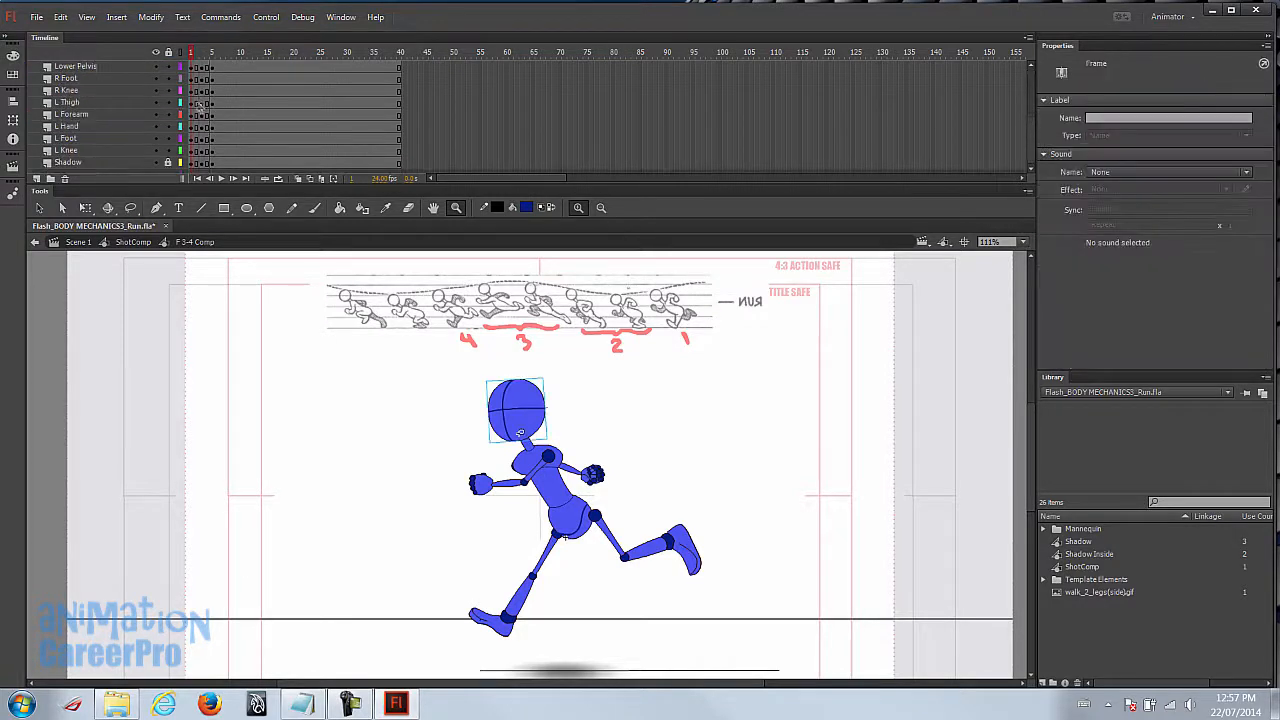
pyautogui.keyDown('shift'); pyautogui.click(193, 162); pyautogui.keyUp('shift')
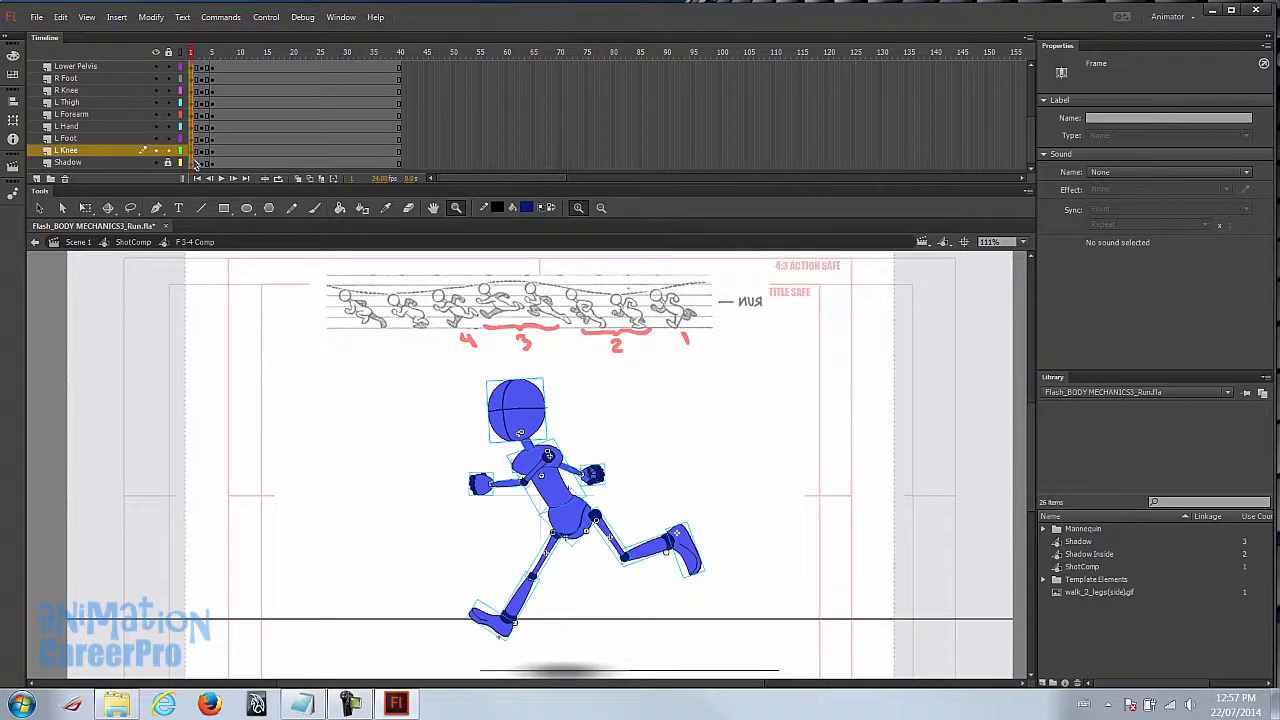
pyautogui.rightClick(194, 165)
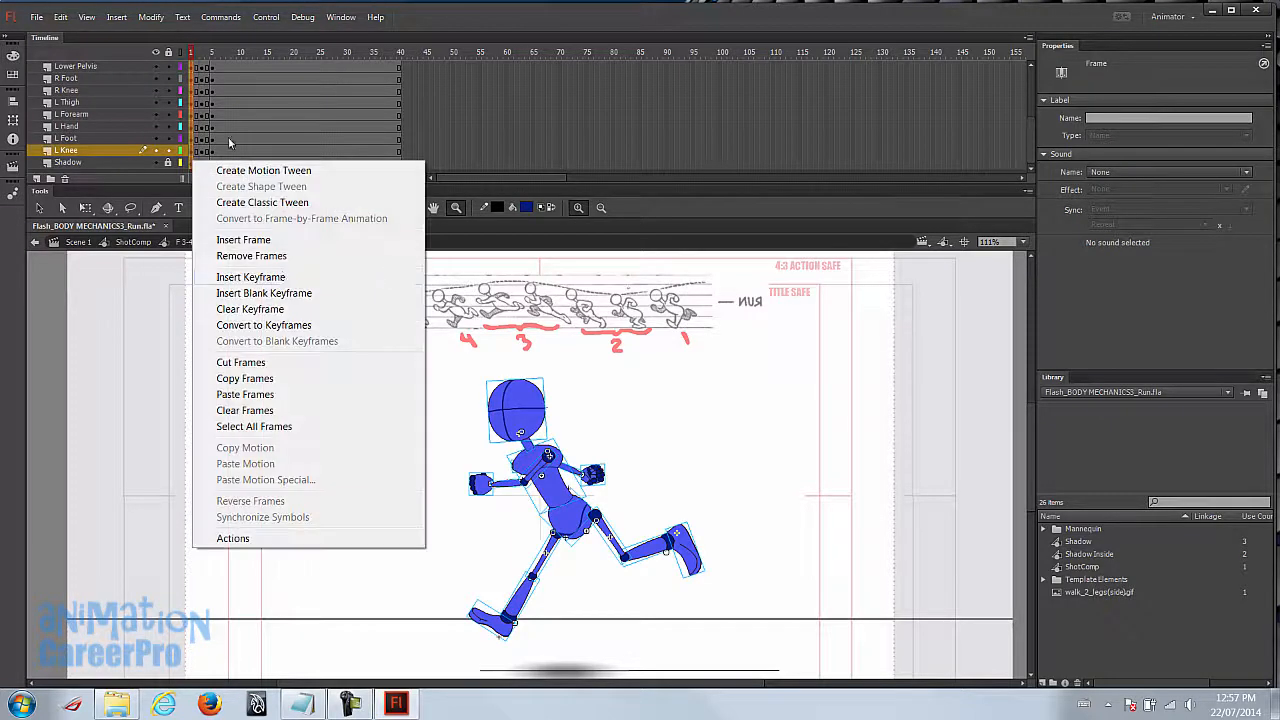
pyautogui.click(296, 381)
# - Paste the copied keyframes onto frame 7 across the same layers, from Head 3/4 down to Shadow
pyautogui.click(212, 52)
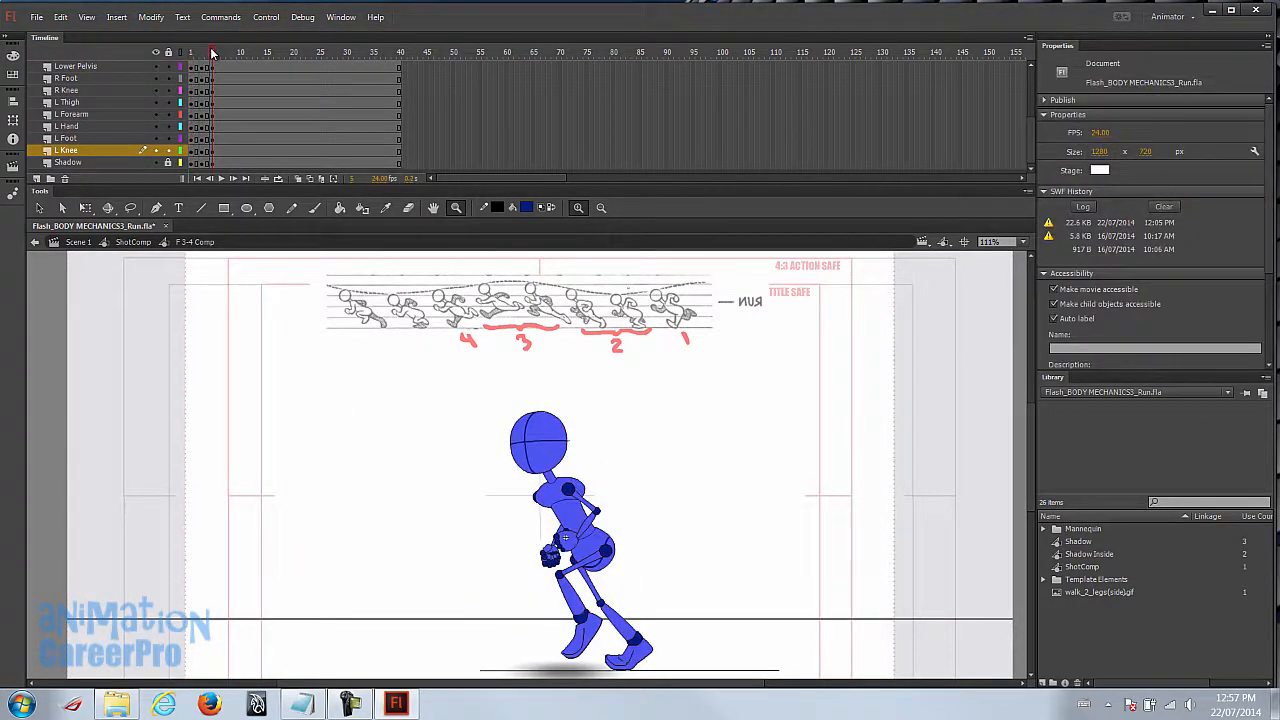
pyautogui.moveTo(213, 55); pyautogui.dragTo(229, 165)
pyautogui.scroll(3, 240, 116)
pyautogui.rightClick(229, 165)
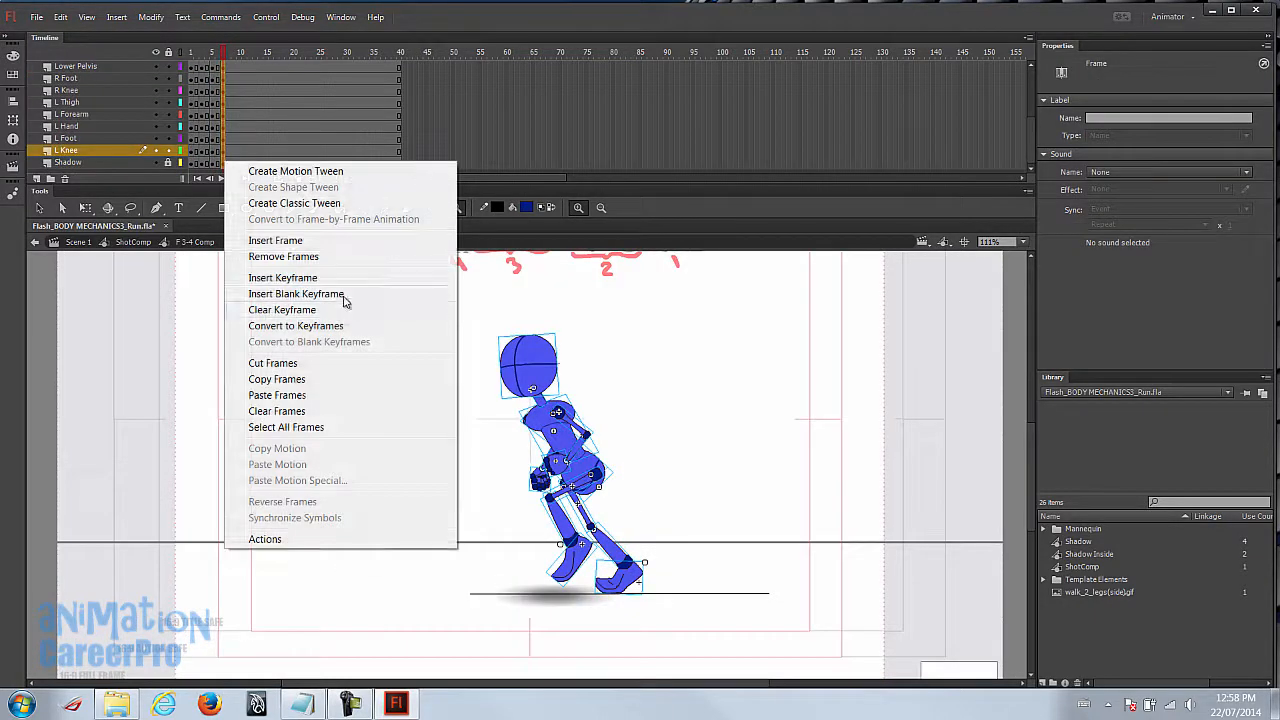
pyautogui.click(338, 397)
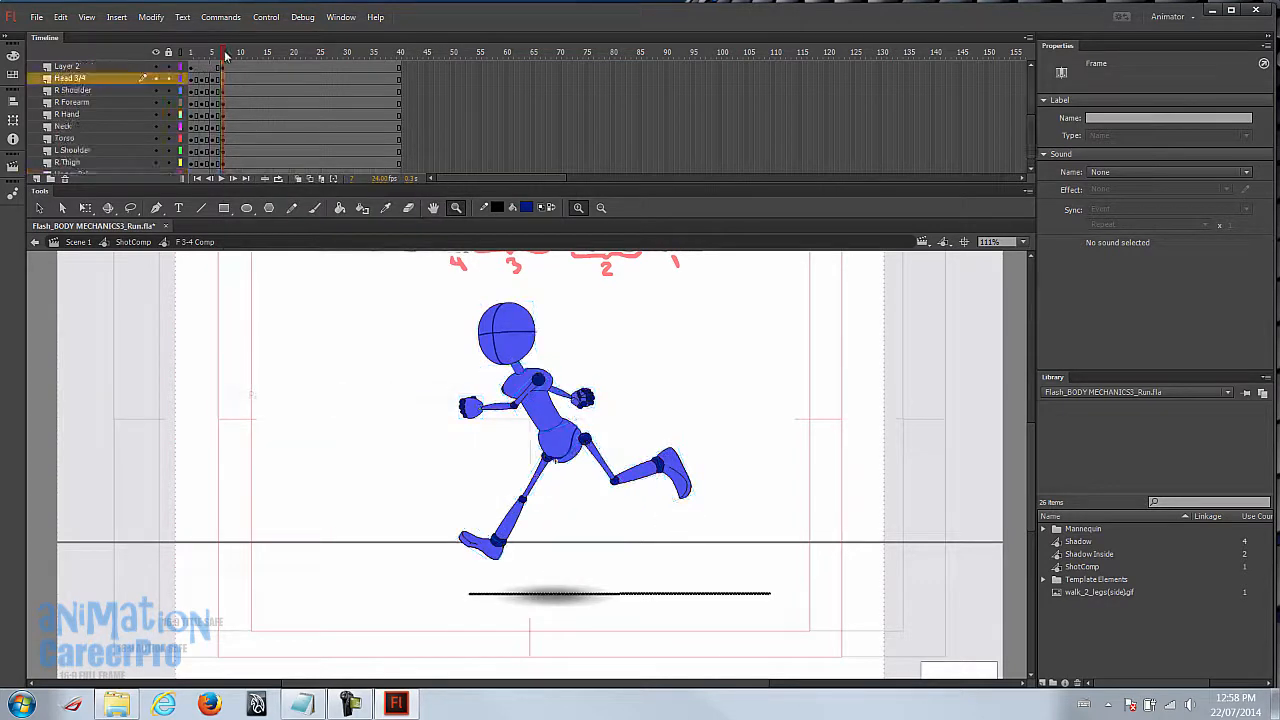
pyautogui.click(225, 55)
pyautogui.press('v')
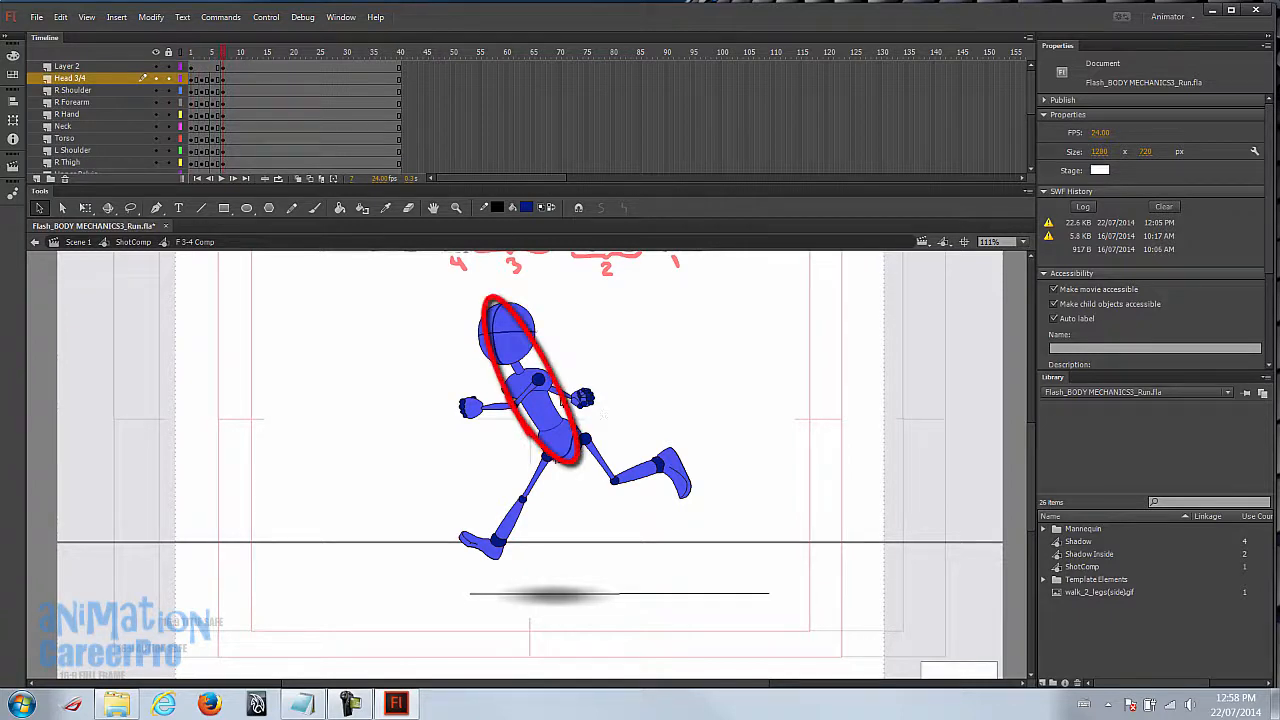
pyautogui.moveTo(653, 345); pyautogui.dragTo(663, 383)
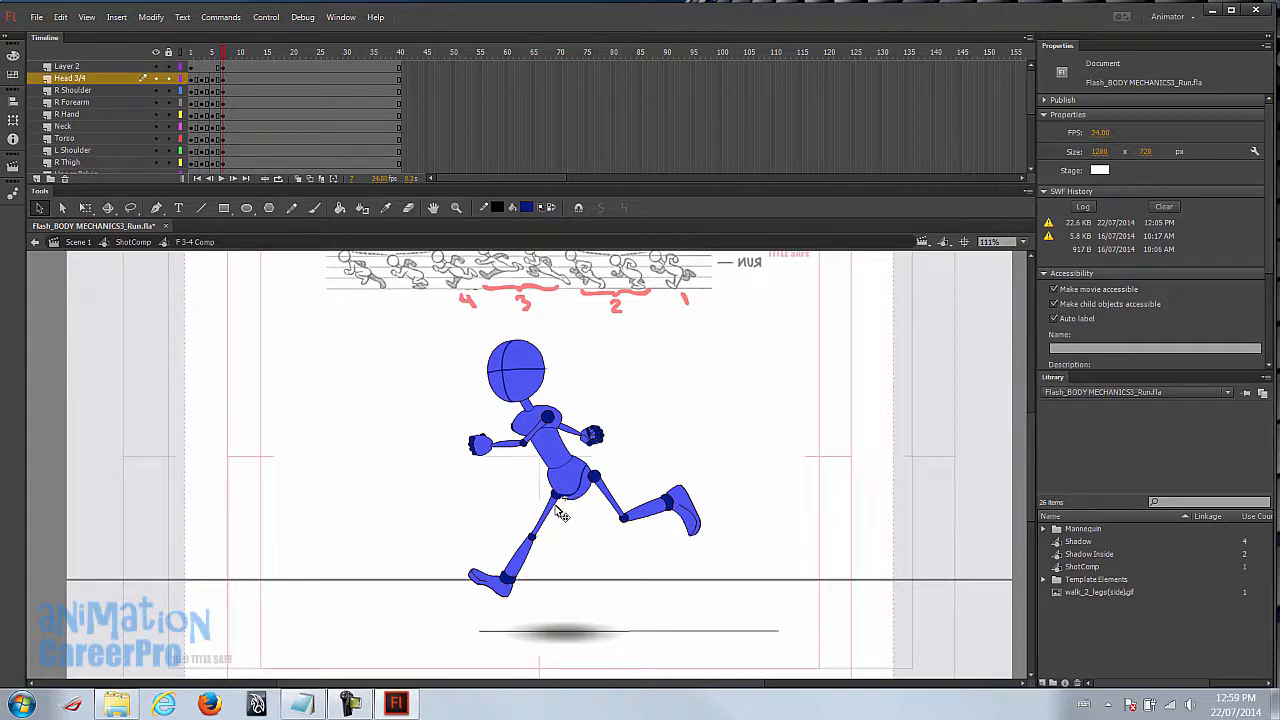
# - On frame 7, swing the whole left leg back about its hip and bend the lower leg up behind at the knee
pyautogui.moveTo(616, 476); pyautogui.dragTo(764, 572)
pyautogui.moveTo(488, 512); pyautogui.dragTo(549, 579)
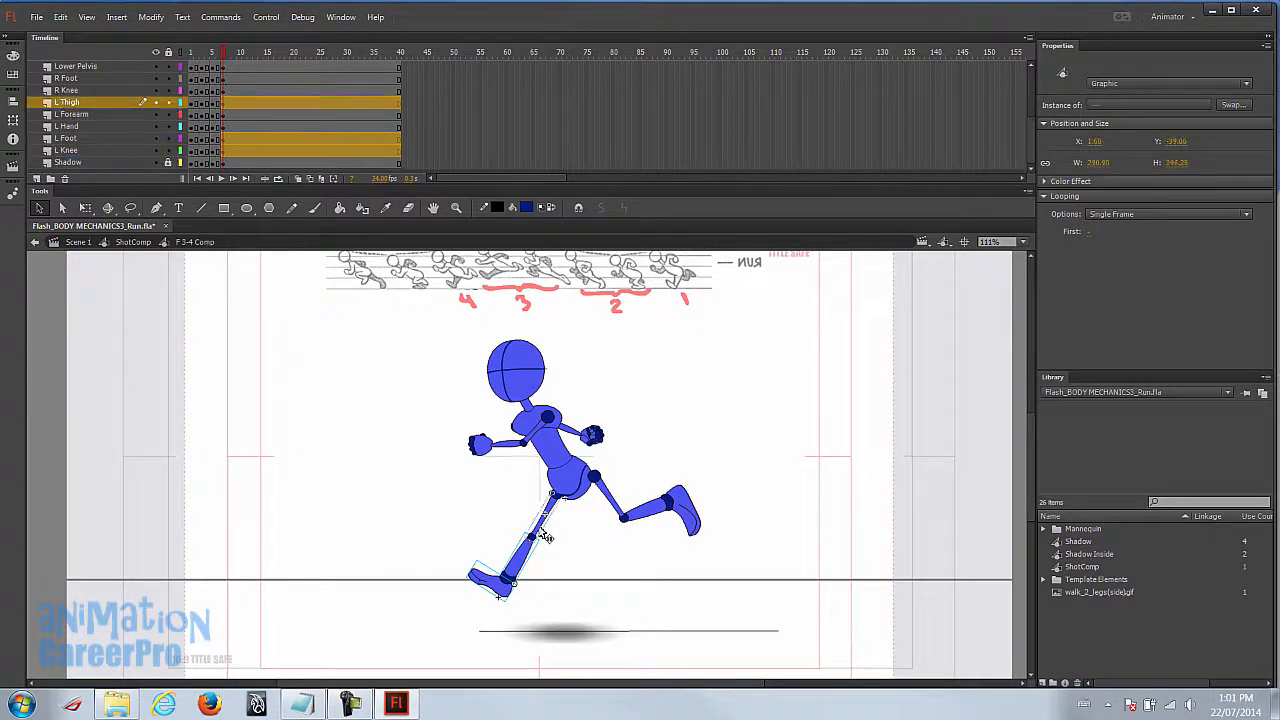
pyautogui.press('q')
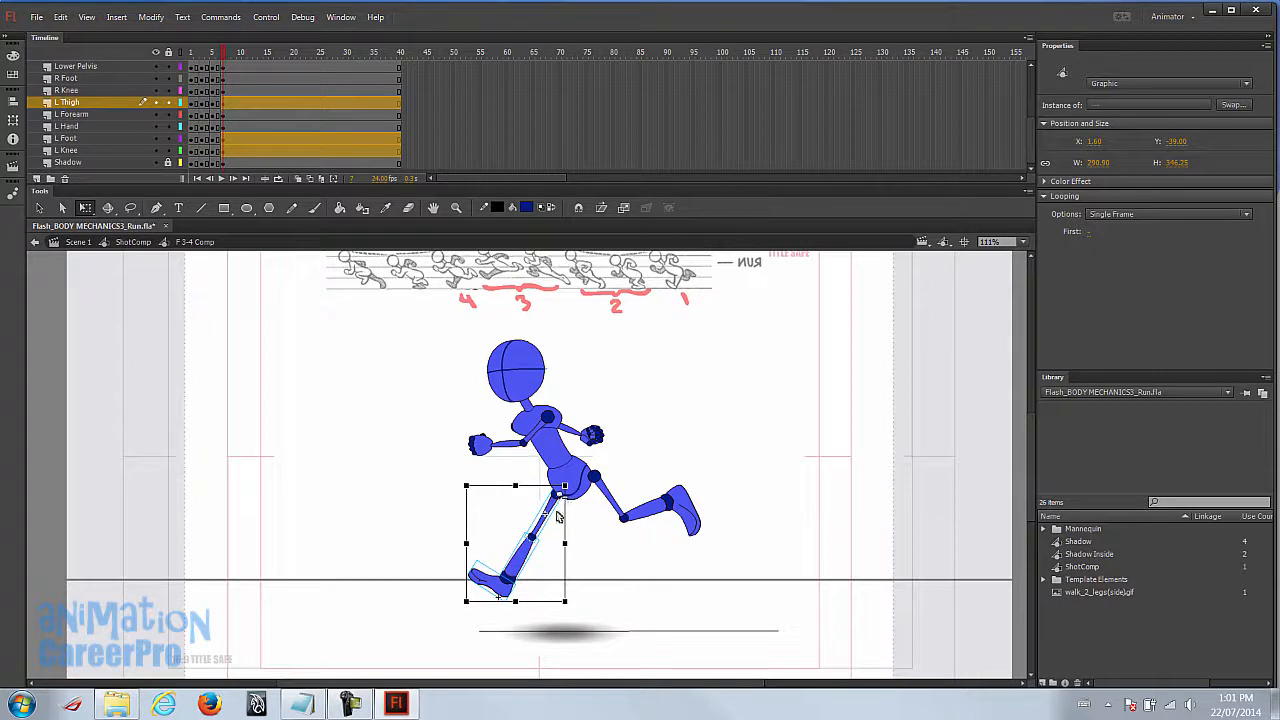
pyautogui.moveTo(572, 604); pyautogui.dragTo(720, 572)
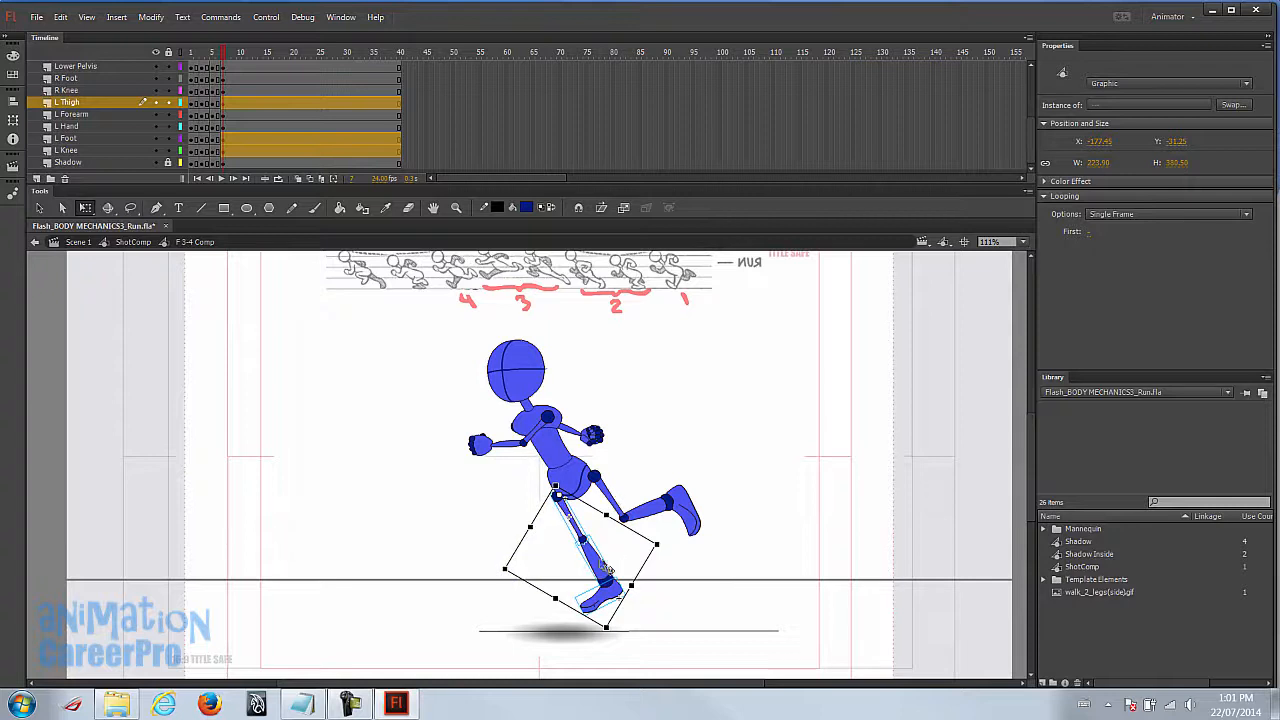
pyautogui.keyDown('shift'); pyautogui.click(585, 533); pyautogui.keyUp('shift')
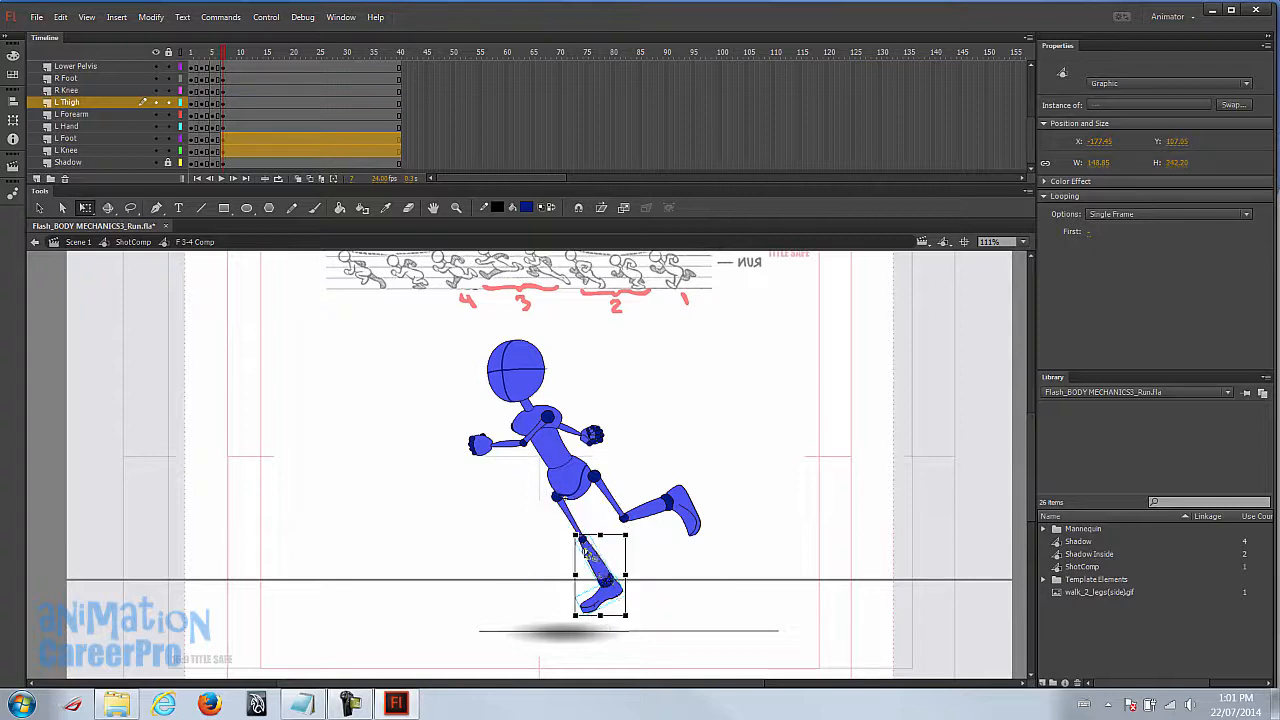
pyautogui.moveTo(628, 616); pyautogui.dragTo(680, 543)
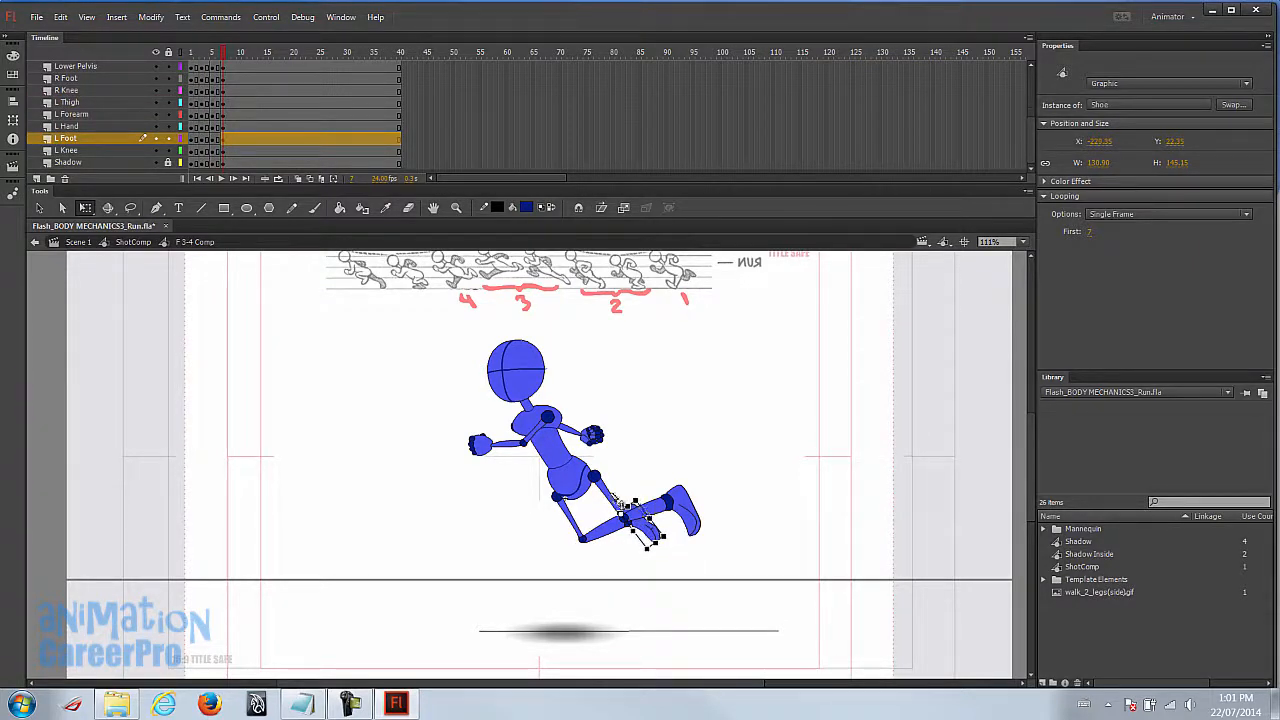
# - Shift the whole right leg forward on the pelvis and rotate it so it reaches out in front of the body
pyautogui.click(625, 521)
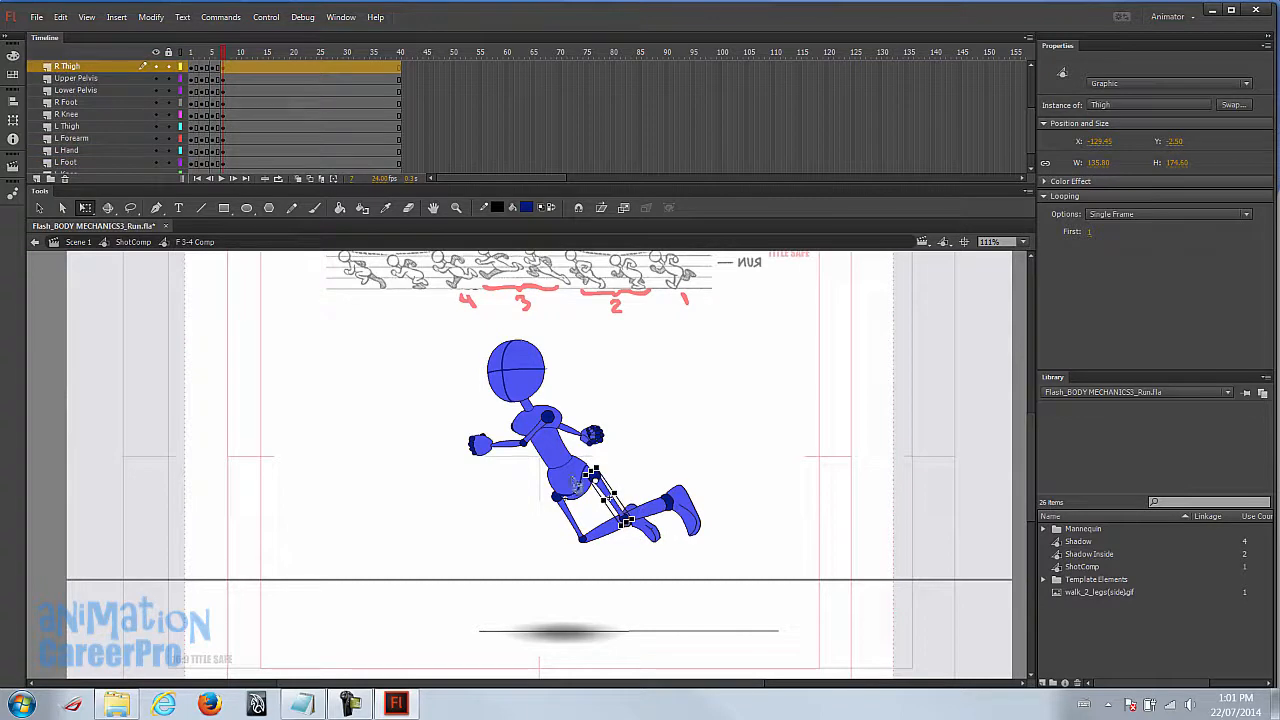
pyautogui.keyDown('shift'); pyautogui.click(654, 513); pyautogui.keyUp('shift')
pyautogui.keyDown('shift'); pyautogui.click(691, 524); pyautogui.keyUp('shift')
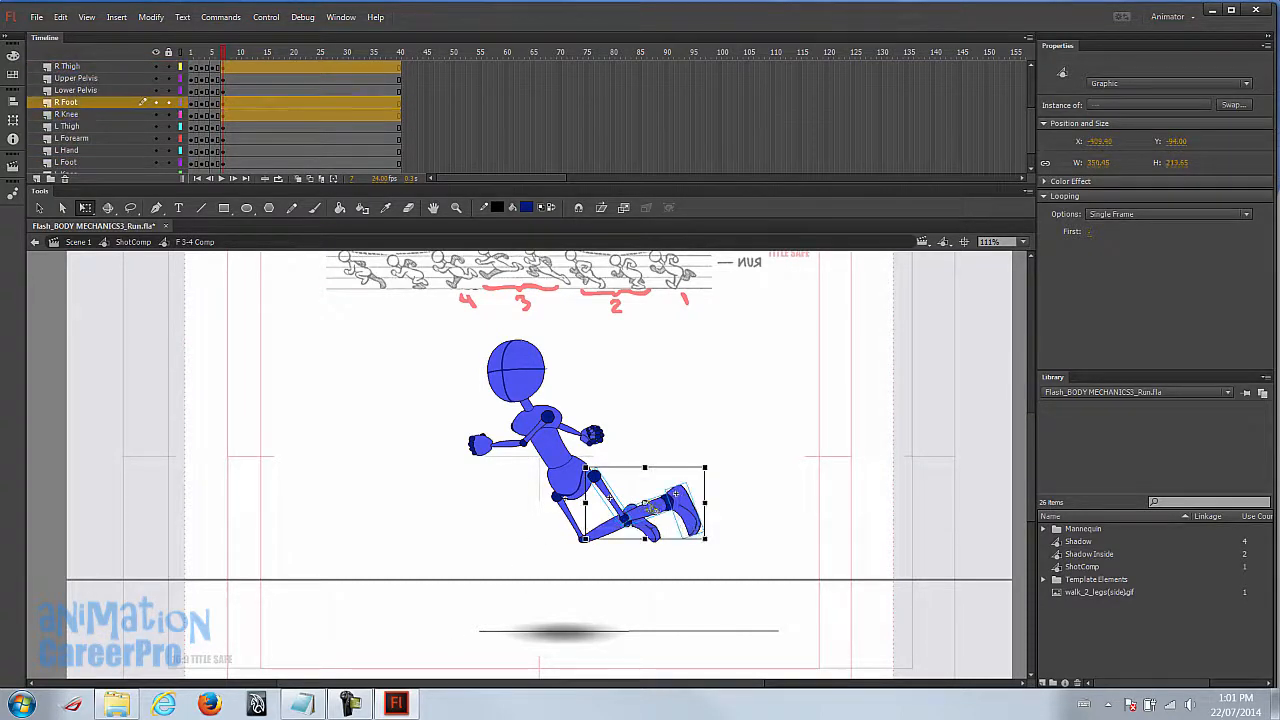
pyautogui.press('Left')
pyautogui.press('Left')
pyautogui.press('Left')
pyautogui.press('Left')
pyautogui.press('Left')
pyautogui.press('Left')
pyautogui.press('Left')
pyautogui.press('Left')
pyautogui.press('Left')
pyautogui.press('Left')
pyautogui.press('Left')
pyautogui.press('Left')
pyautogui.press('Down')
pyautogui.press('Down')
pyautogui.moveTo(699, 546); pyautogui.dragTo(544, 599)
pyautogui.keyDown('shift'); pyautogui.click(573, 496); pyautogui.keyUp('shift')
pyautogui.moveTo(226, 55); pyautogui.dragTo(223, 60)
# - Nudge the whole right leg down and slightly forward to seat its hip joint on the pelvis
pyautogui.click(585, 483)
pyautogui.keyDown('shift'); pyautogui.click(544, 532); pyautogui.keyUp('shift')
pyautogui.keyDown('shift'); pyautogui.click(526, 562); pyautogui.keyUp('shift')
pyautogui.press('Down')
pyautogui.press('Down')
pyautogui.press('Down')
pyautogui.press('Down')
pyautogui.press('Down')
pyautogui.press('Down')
pyautogui.press('Left')
pyautogui.press('Left')
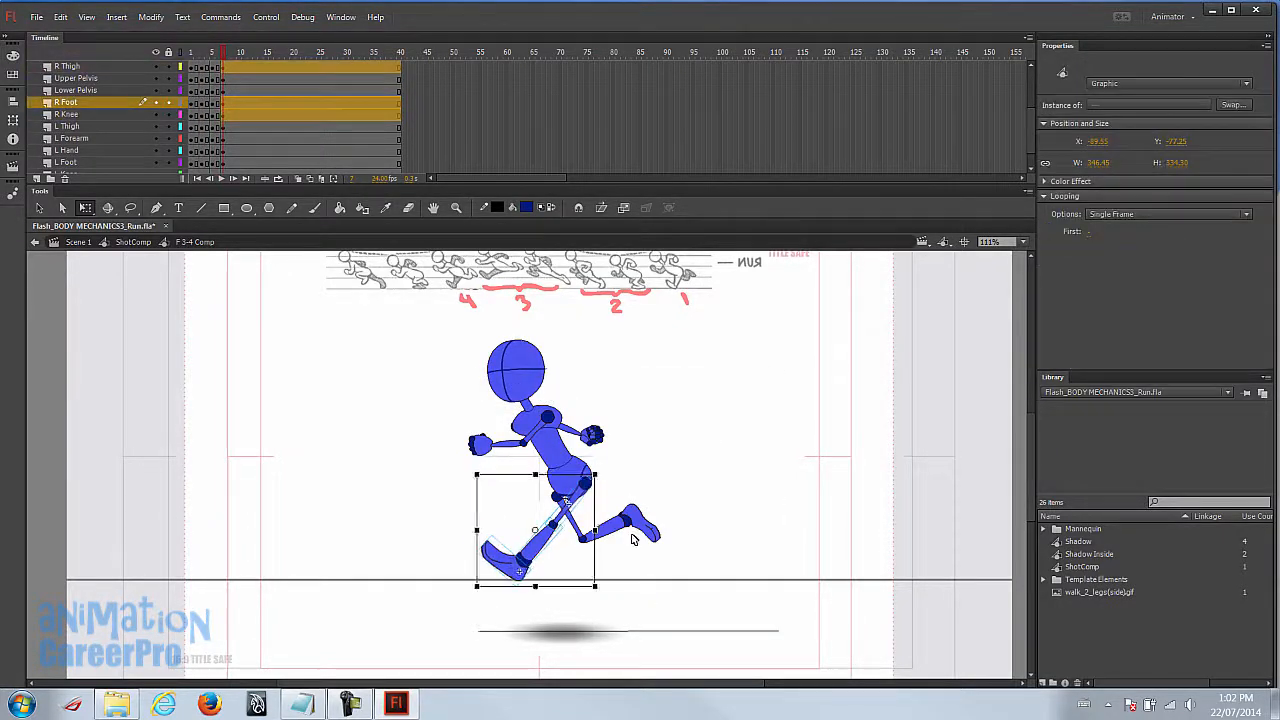
# - Nudge the whole left leg up and slightly back to tuck its hip joint under the pelvis
pyautogui.click(566, 494)
pyautogui.click(573, 518)
pyautogui.keyDown('shift'); pyautogui.click(605, 530); pyautogui.keyUp('shift')
pyautogui.keyDown('shift'); pyautogui.click(646, 528); pyautogui.keyUp('shift')
pyautogui.press('Up')
pyautogui.press('Up')
pyautogui.press('Up')
pyautogui.press('Up')
pyautogui.press('Right')
pyautogui.press('Right')
pyautogui.press('Right')
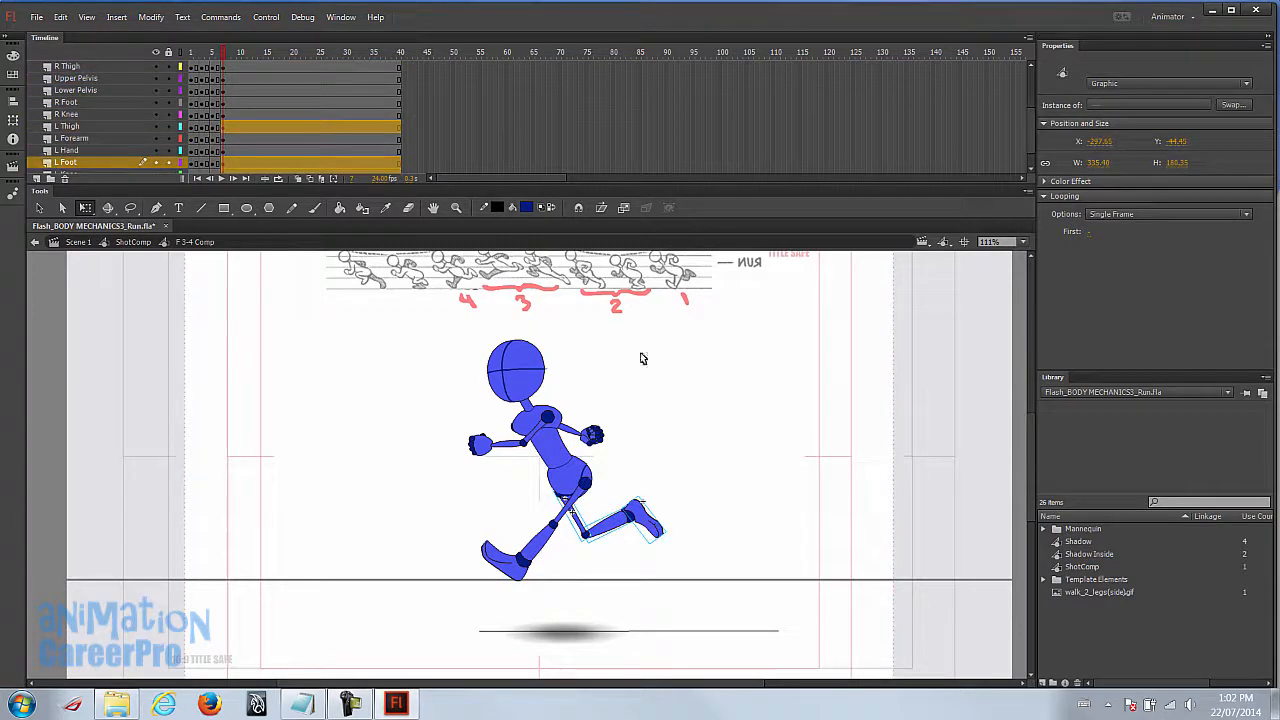
# - After comparing with frame 1, swing the right arm behind the torso about its shoulder on frame 7 and straighten the forearm at the elbow
pyautogui.moveTo(224, 58); pyautogui.dragTo(195, 55)
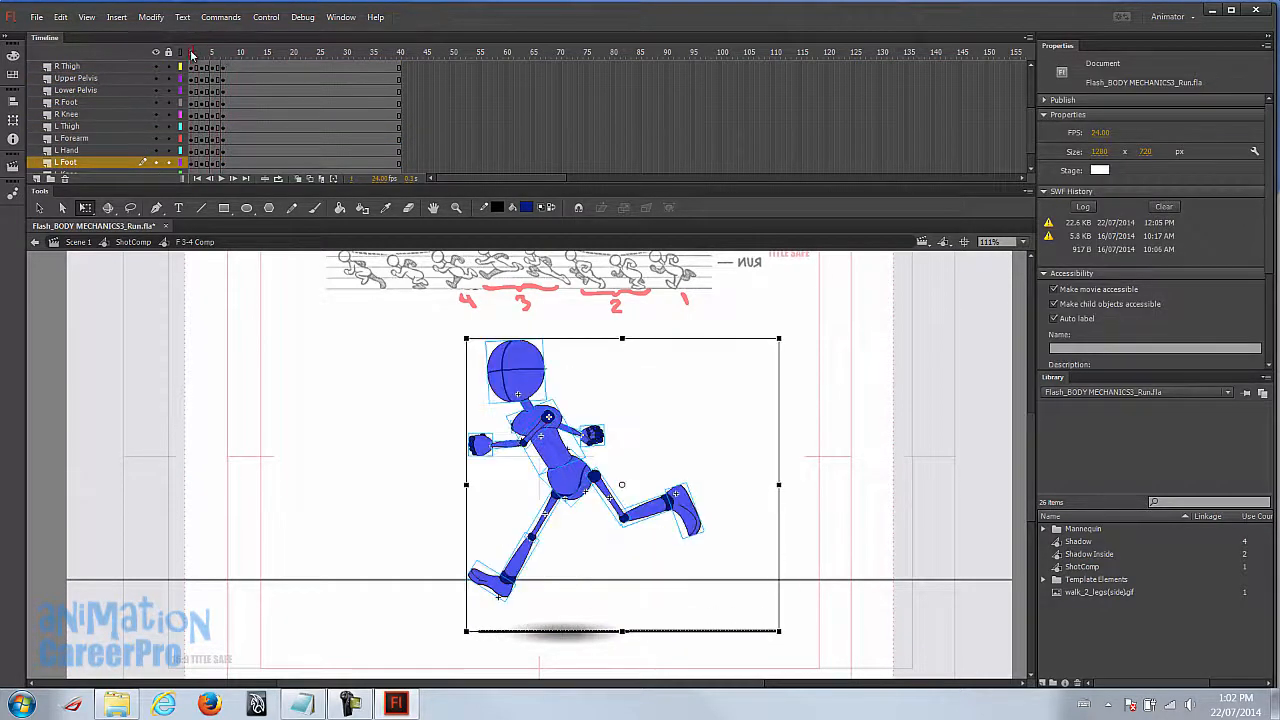
pyautogui.click(190, 55)
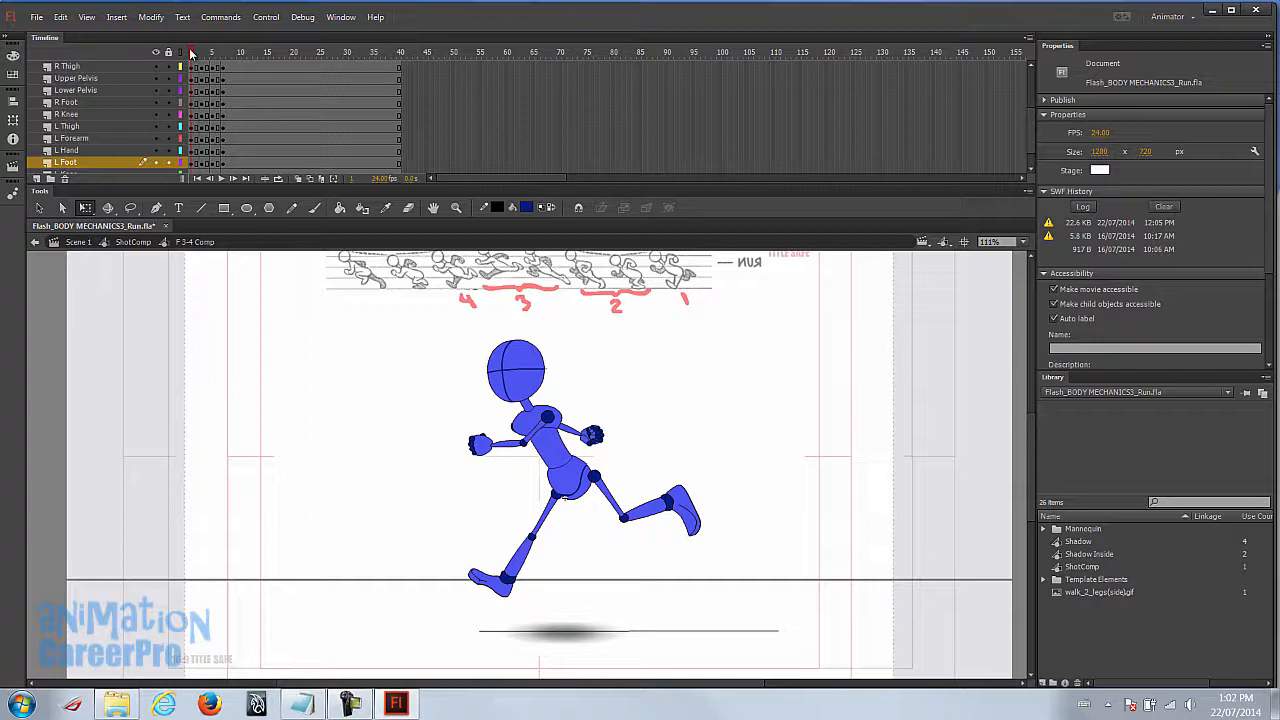
pyautogui.moveTo(194, 52); pyautogui.dragTo(224, 60)
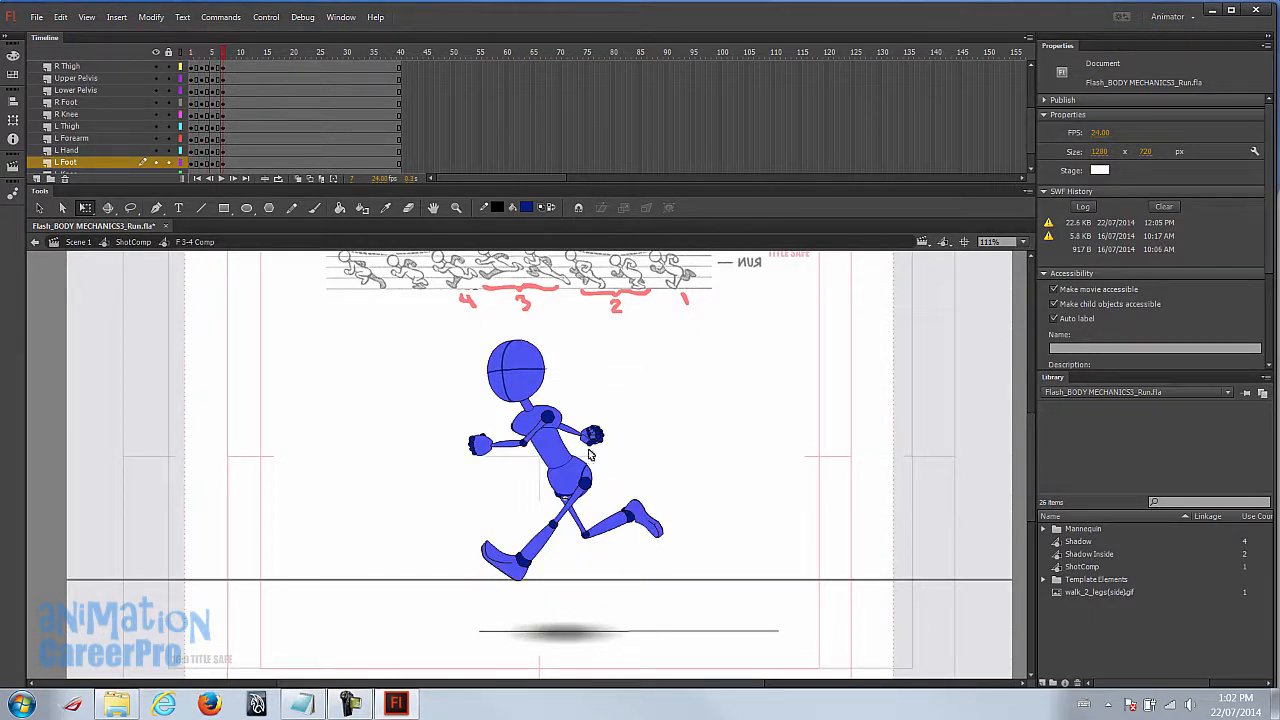
pyautogui.click(481, 443)
pyautogui.keyDown('shift'); pyautogui.click(514, 444); pyautogui.keyUp('shift')
pyautogui.keyDown('shift'); pyautogui.click(549, 416); pyautogui.keyUp('shift')
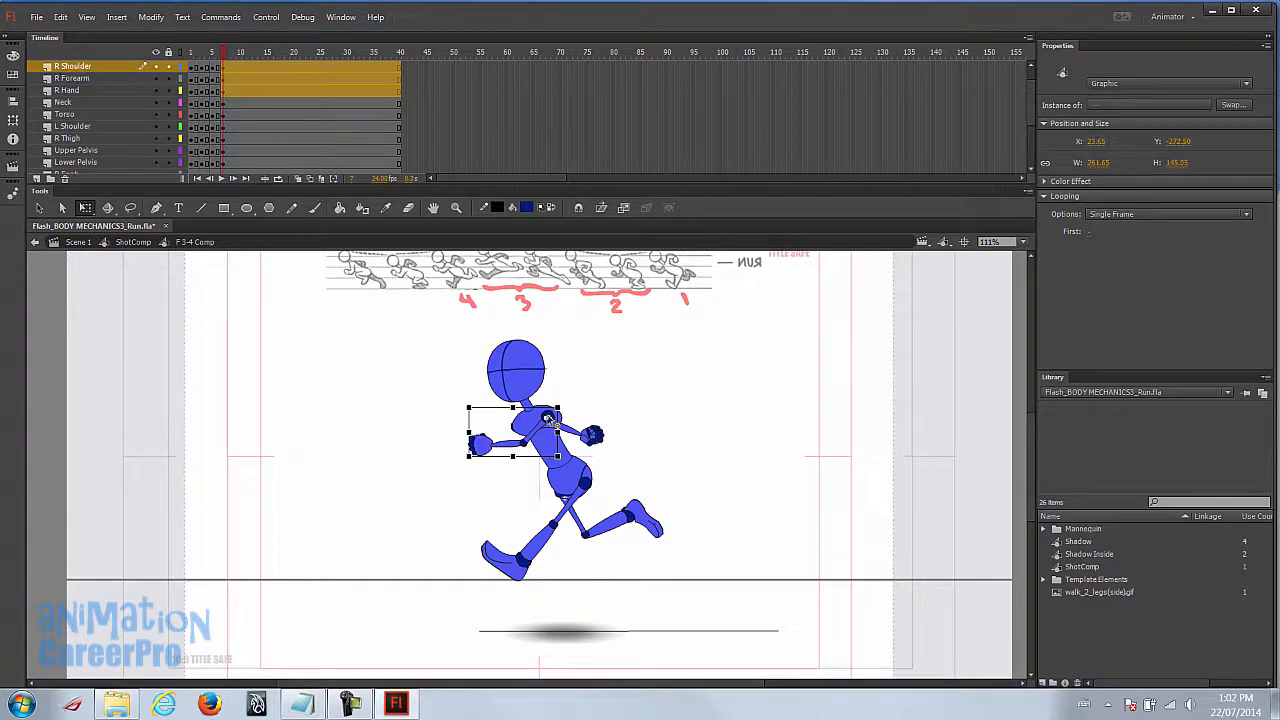
pyautogui.moveTo(473, 471); pyautogui.dragTo(697, 471)
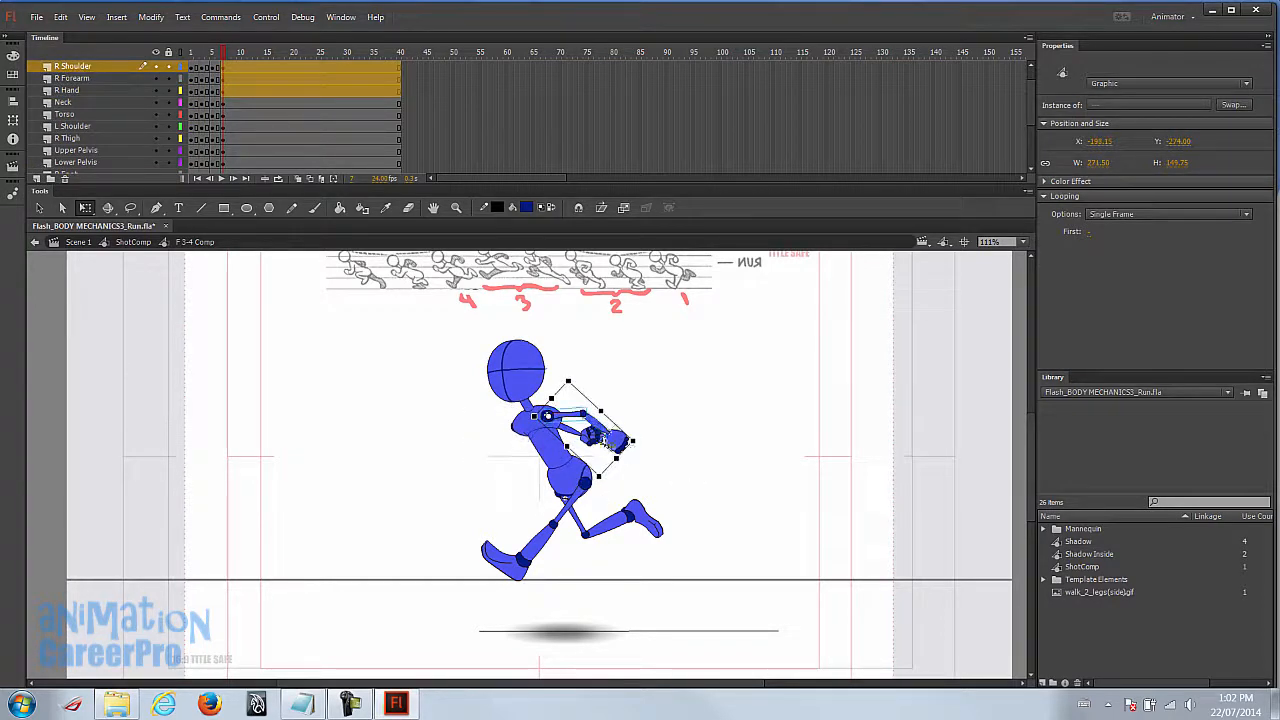
pyautogui.click(587, 427)
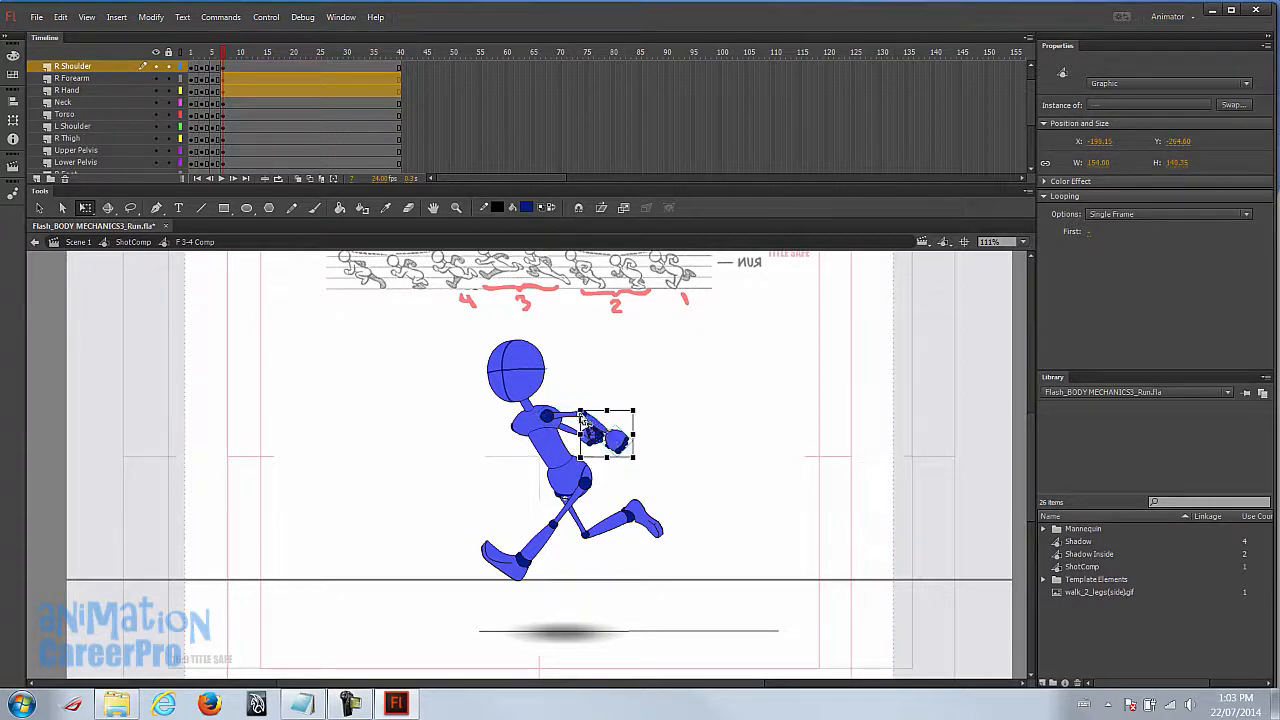
pyautogui.moveTo(640, 455)
pyautogui.mouseDown()
pyautogui.moveTo(661, 443)
pyautogui.moveTo(649, 438)
pyautogui.mouseUp()
pyautogui.click(628, 428)
# - Rotate the whole left arm about its shoulder so it reaches out in front of the torso
pyautogui.click(518, 434)
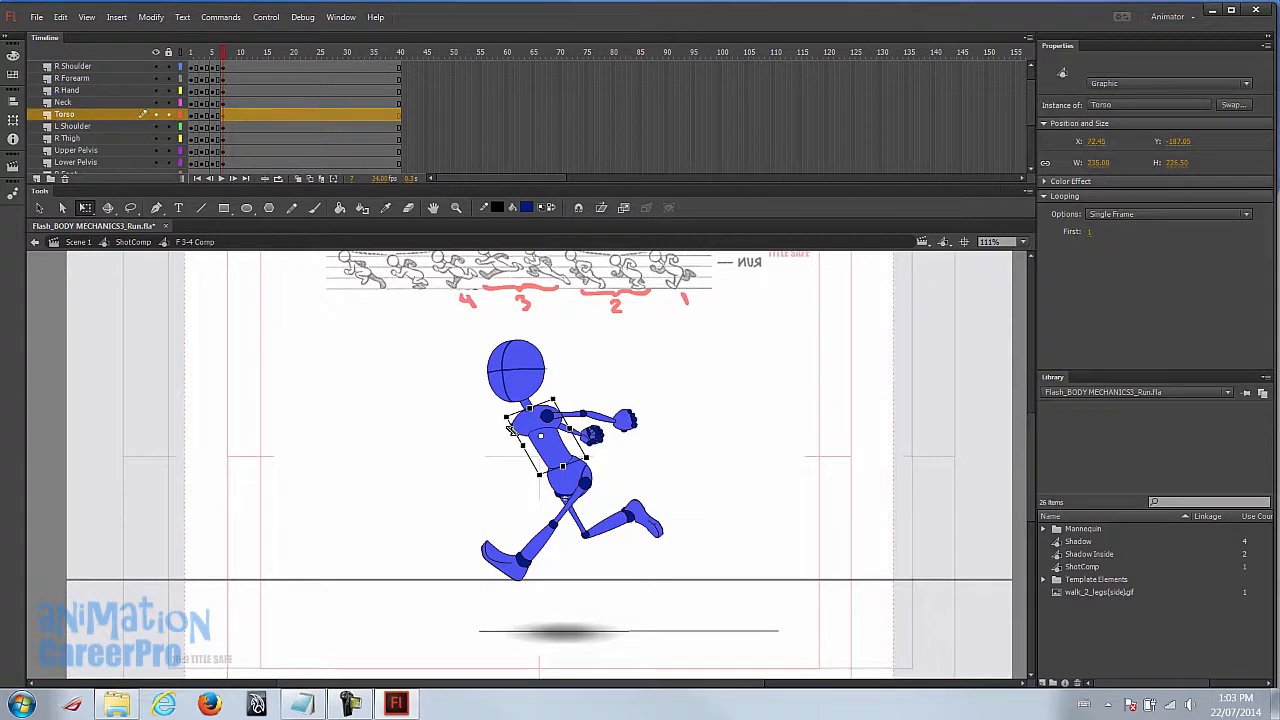
pyautogui.click(507, 427)
pyautogui.click(510, 428)
pyautogui.press('z')
pyautogui.click(518, 435)
pyautogui.press('v')
pyautogui.click(493, 516)
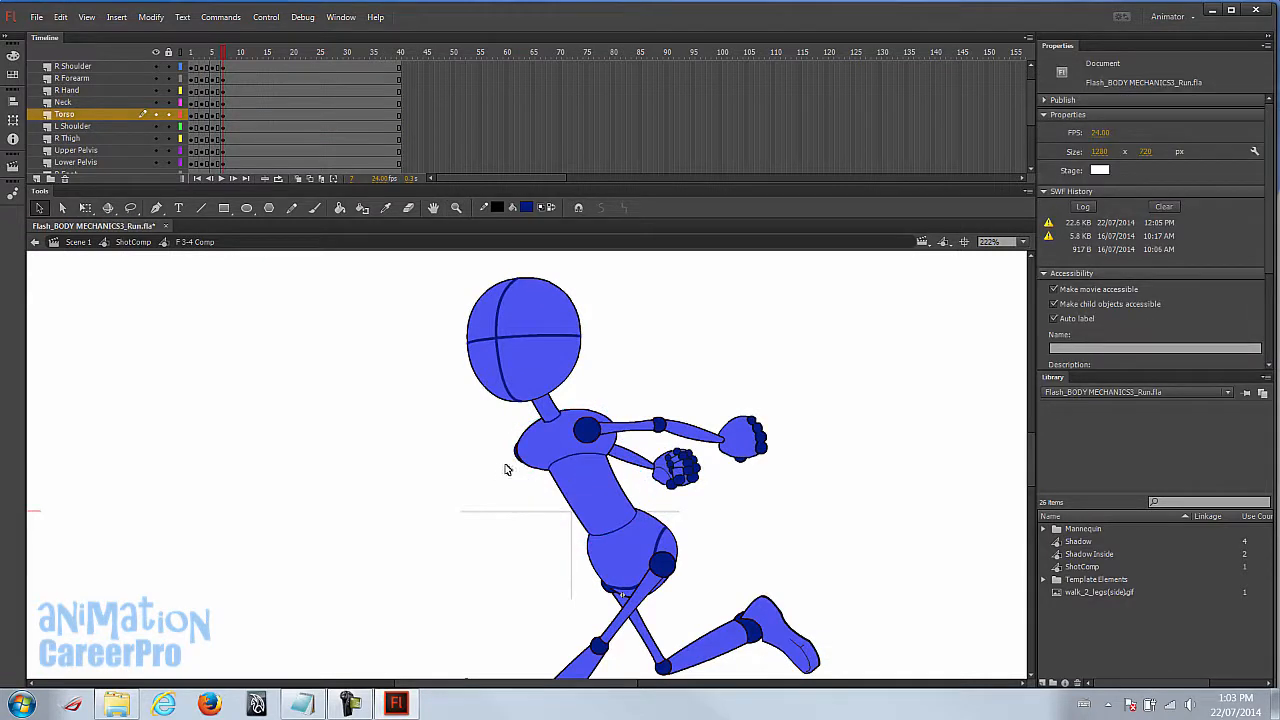
pyautogui.click(515, 454)
pyautogui.keyDown('shift'); pyautogui.click(632, 461); pyautogui.keyUp('shift')
pyautogui.keyDown('shift'); pyautogui.click(673, 474); pyautogui.keyUp('shift')
pyautogui.press('q')
pyautogui.moveTo(606, 460); pyautogui.dragTo(524, 456)
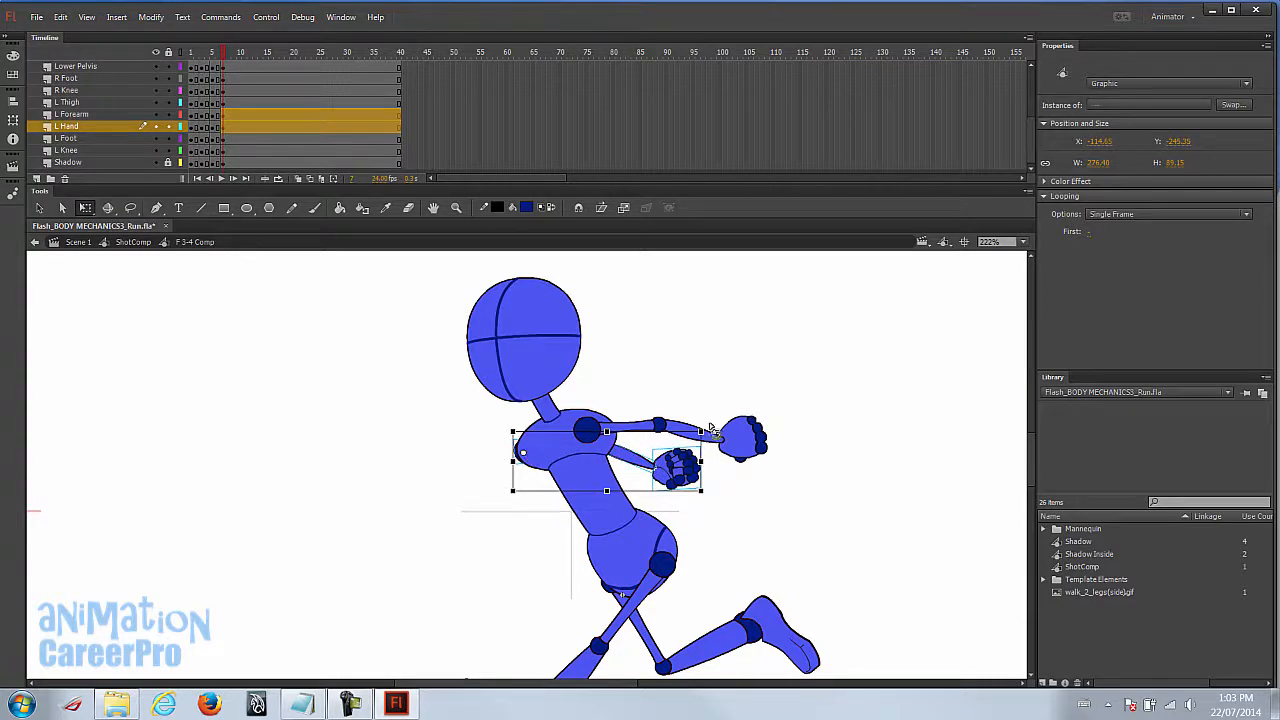
pyautogui.moveTo(706, 431); pyautogui.dragTo(370, 538)
pyautogui.click(395, 540)
# - Nudge the right shoulder, forearm and hand together toward the back of the torso
pyautogui.press('z')
pyautogui.keyDown('alt'); pyautogui.click(520, 511); pyautogui.keyUp('alt')
pyautogui.press('v')
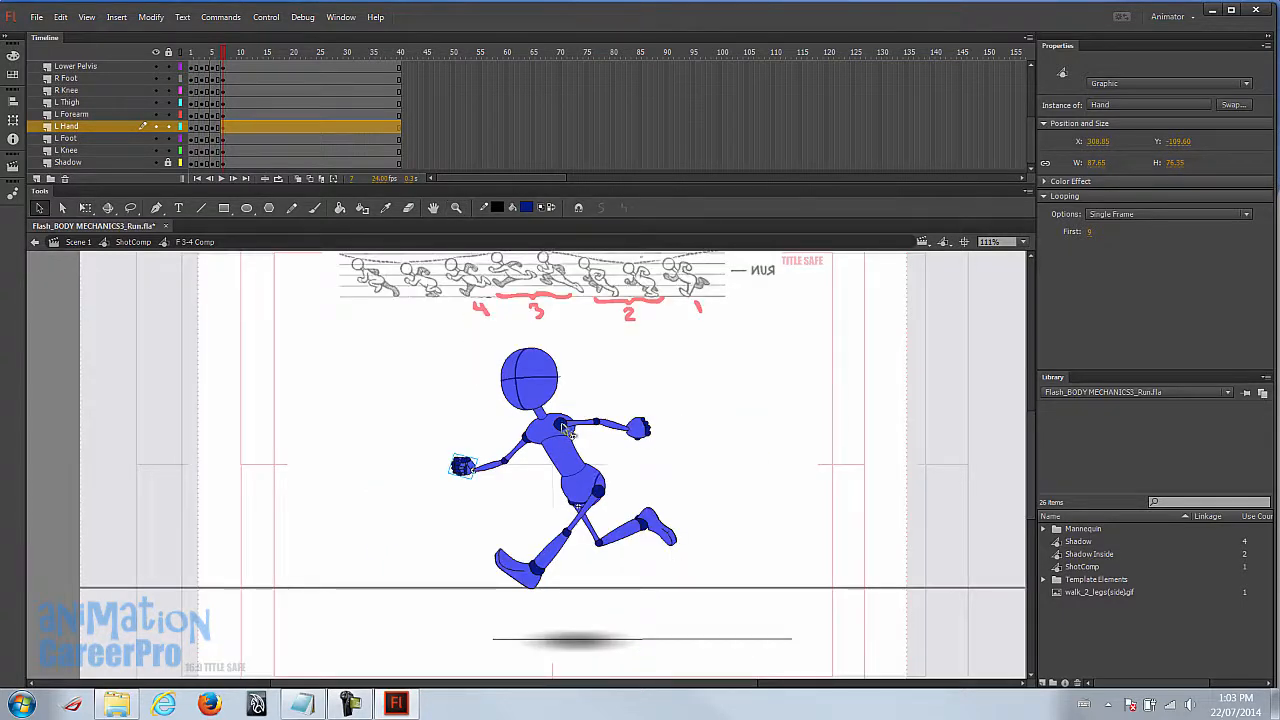
pyautogui.click(575, 426)
pyautogui.keyDown('shift'); pyautogui.click(622, 428); pyautogui.keyUp('shift')
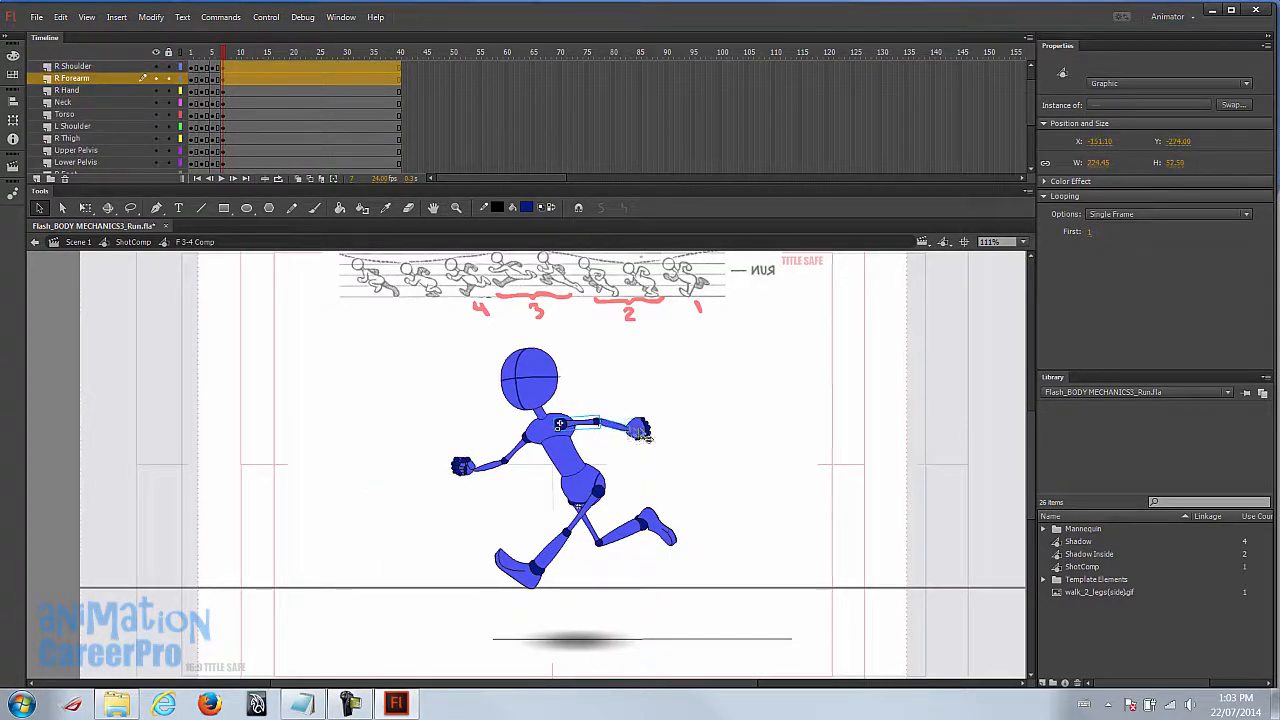
pyautogui.keyDown('shift'); pyautogui.click(640, 431); pyautogui.keyUp('shift')
pyautogui.press('Right')
pyautogui.press('Right')
pyautogui.press('Right')
pyautogui.press('Right')
pyautogui.press('Right')
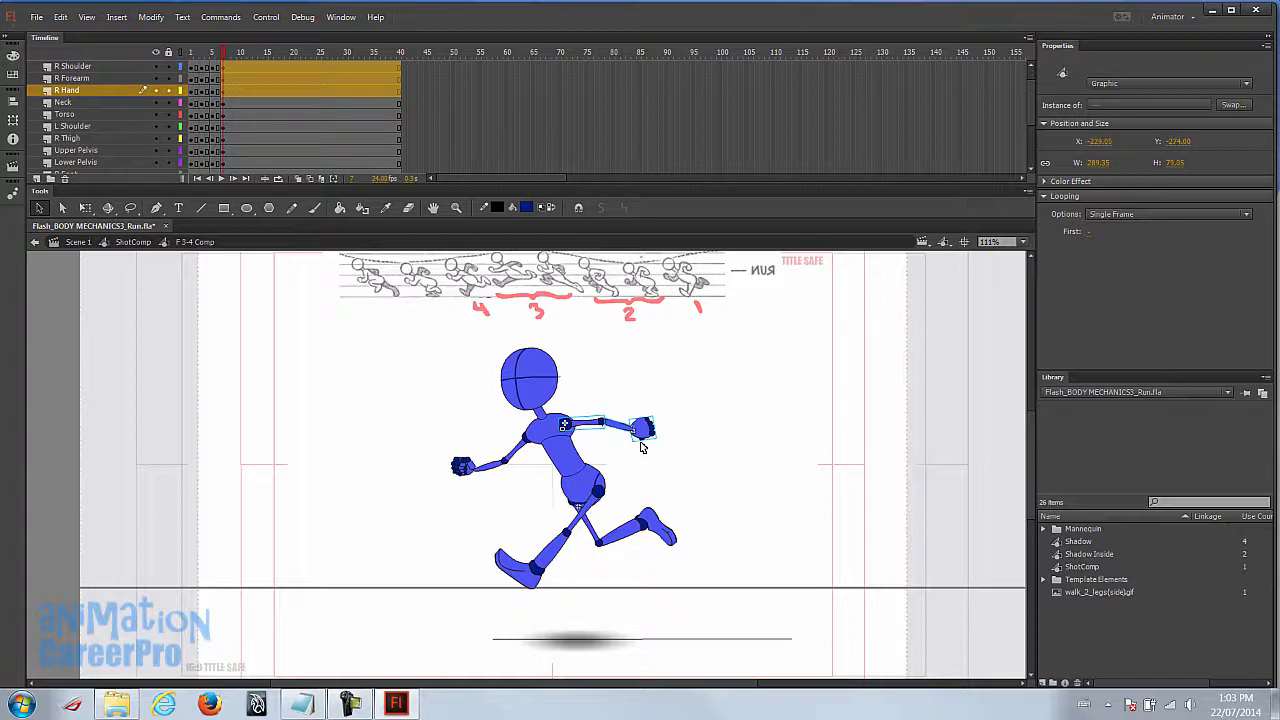
# - Rotate the whole left arm slightly upward about its shoulder so the hand reaches higher in front
pyautogui.moveTo(414, 443); pyautogui.dragTo(517, 486)
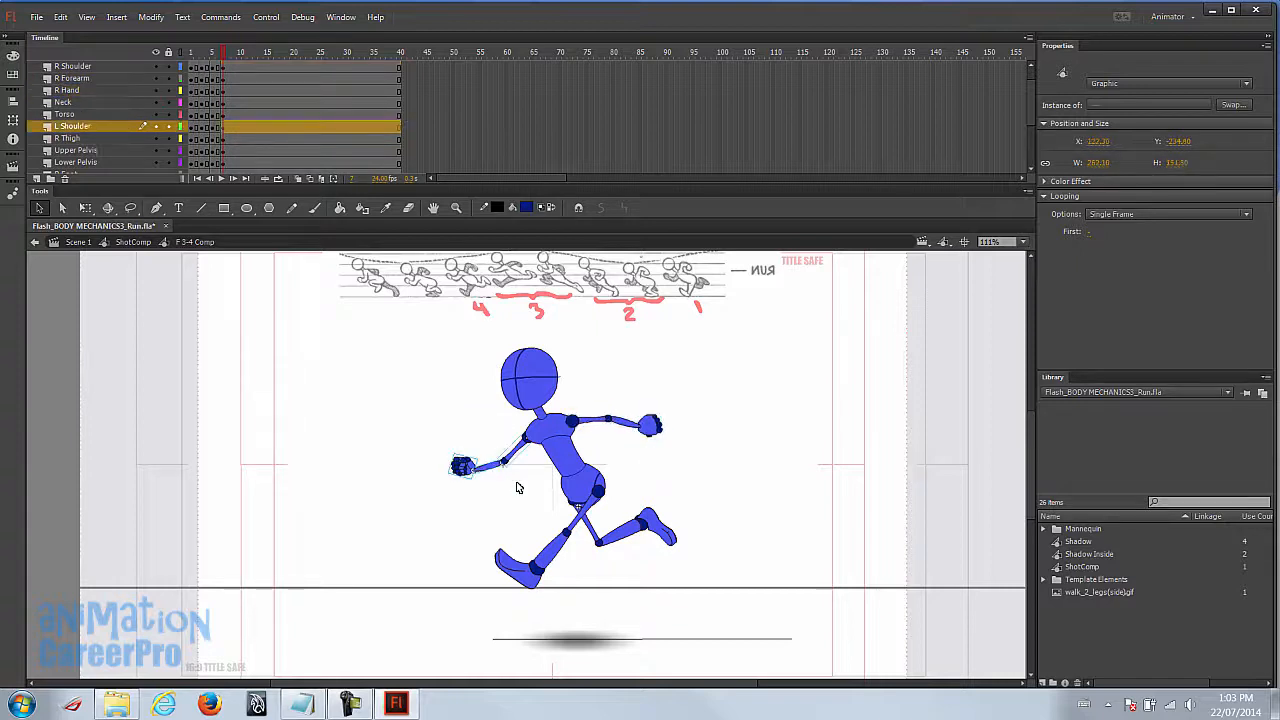
pyautogui.press('q')
pyautogui.click(400, 432)
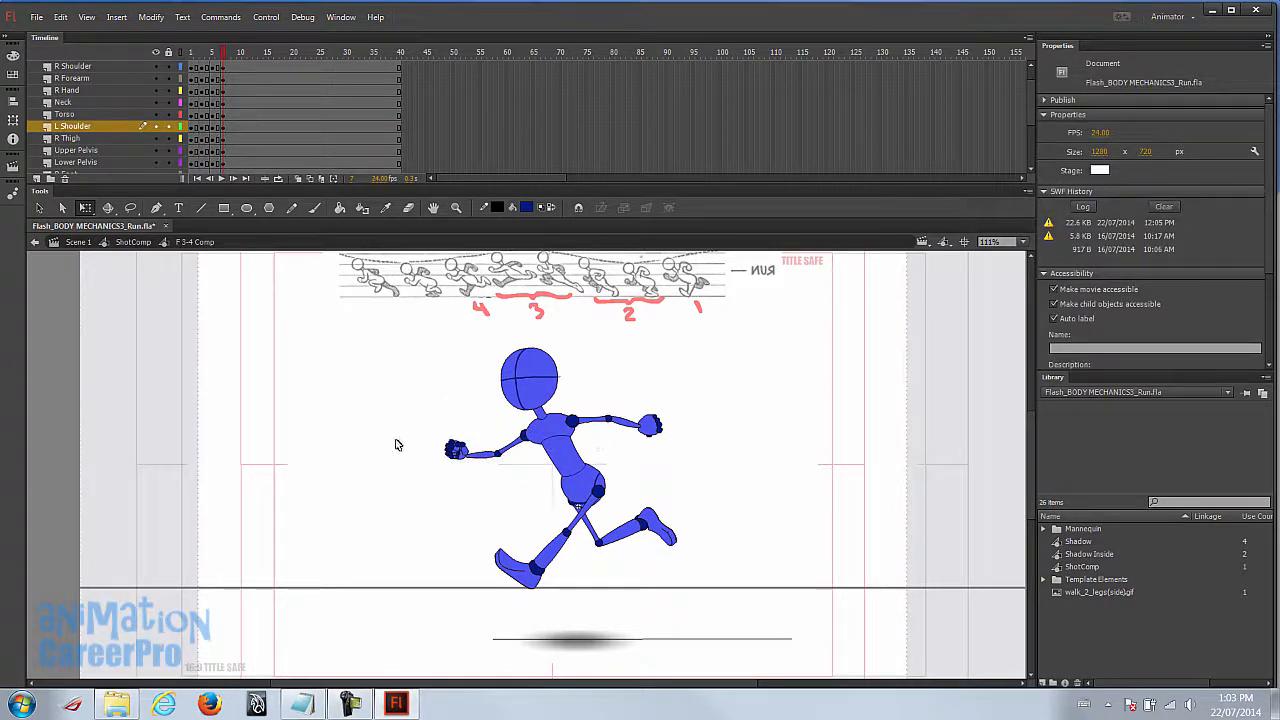
pyautogui.press('b')
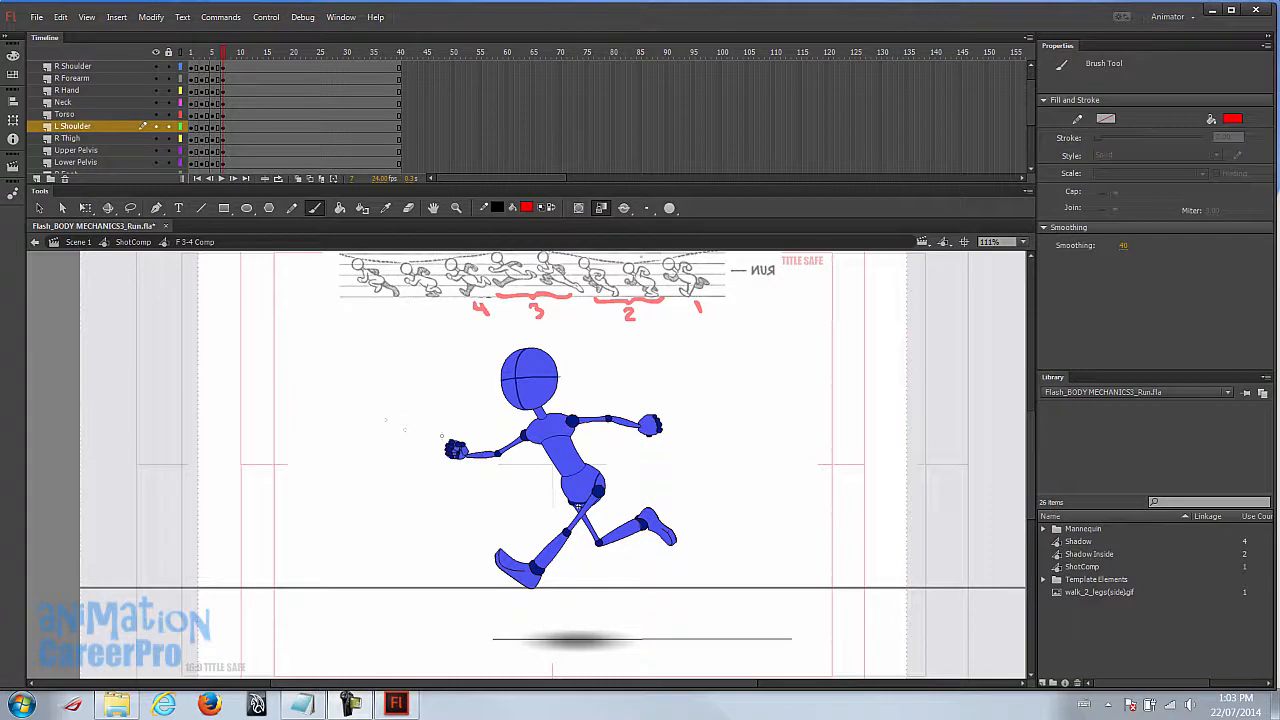
pyautogui.moveTo(376, 432)
pyautogui.mouseDown()
pyautogui.moveTo(459, 454)
pyautogui.moveTo(596, 418)
pyautogui.moveTo(655, 428)
pyautogui.mouseUp()
pyautogui.hotkey('ctrl', 'z')
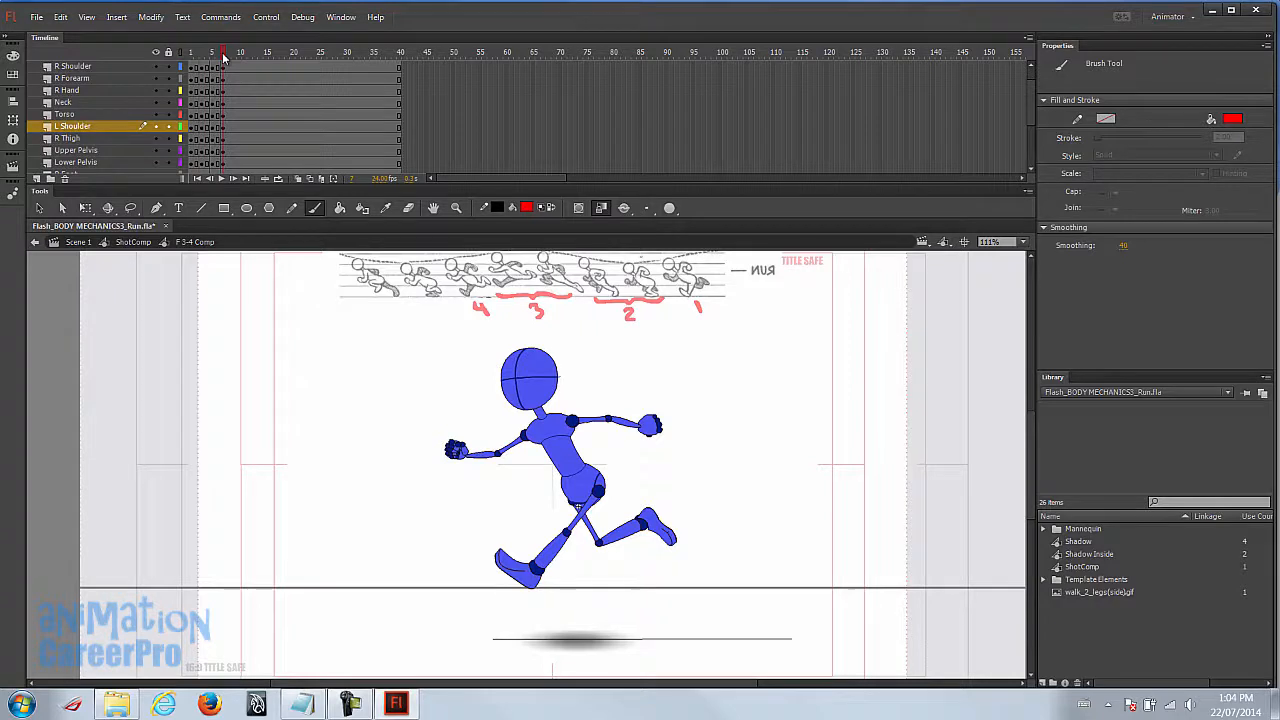
# - Scrub through the timeline to review the run poses up to frame 7
pyautogui.press('v')
pyautogui.moveTo(223, 55)
pyautogui.mouseDown()
pyautogui.moveTo(189, 58)
pyautogui.moveTo(228, 60)
pyautogui.mouseUp()
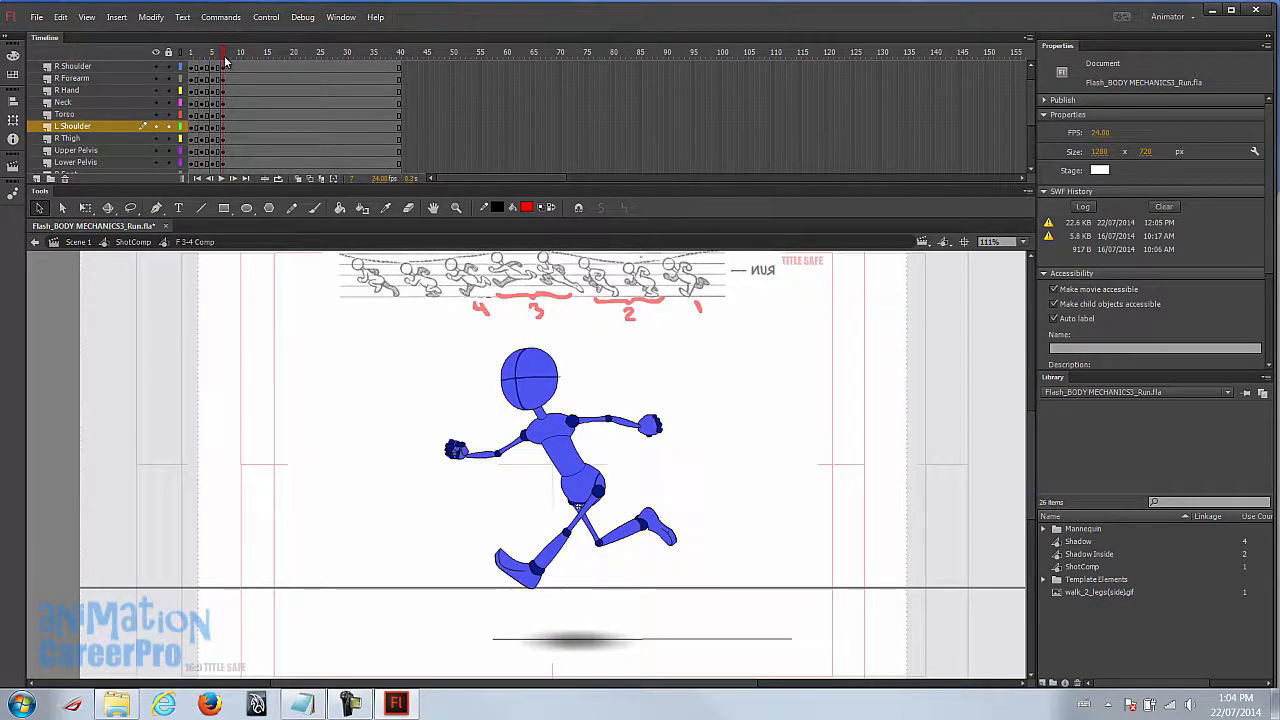
# - Copy the frame 3 keyframes across all the rig's layers and paste them at frame 9
pyautogui.moveTo(225, 62); pyautogui.dragTo(203, 164)
pyautogui.scroll(1, 207, 96)
pyautogui.rightClick(203, 164)
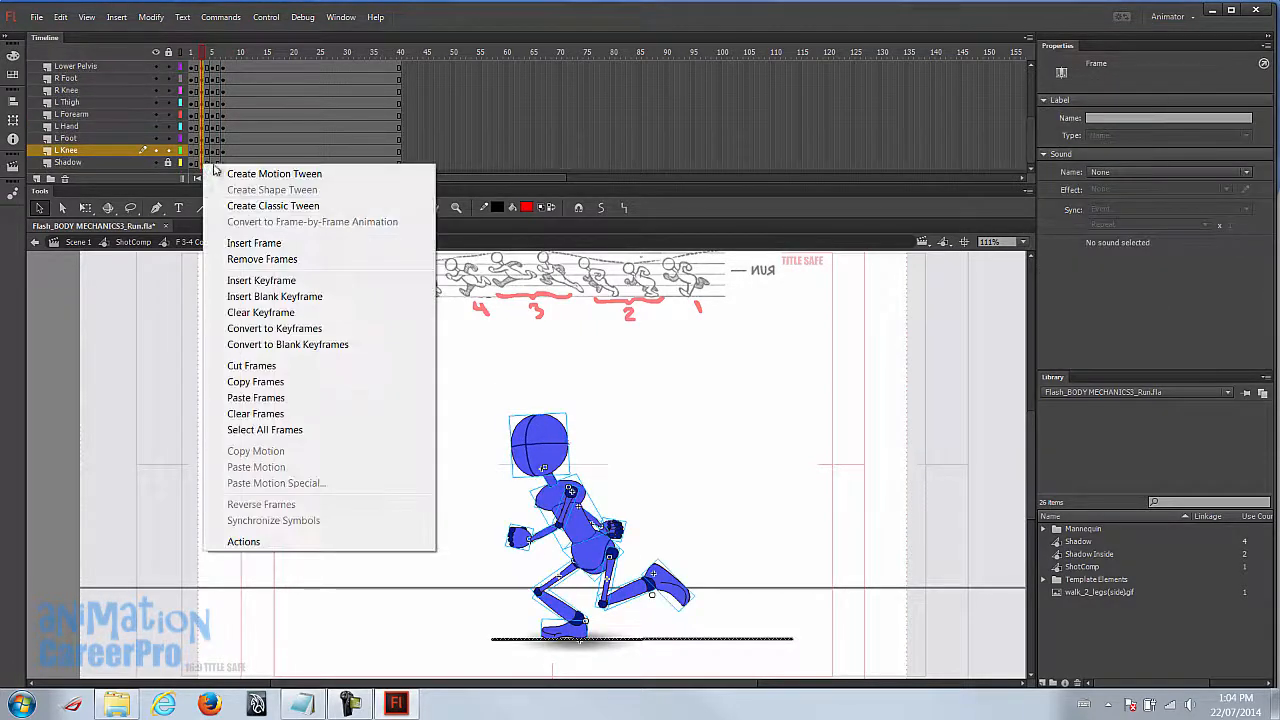
pyautogui.click(306, 381)
pyautogui.click(226, 56)
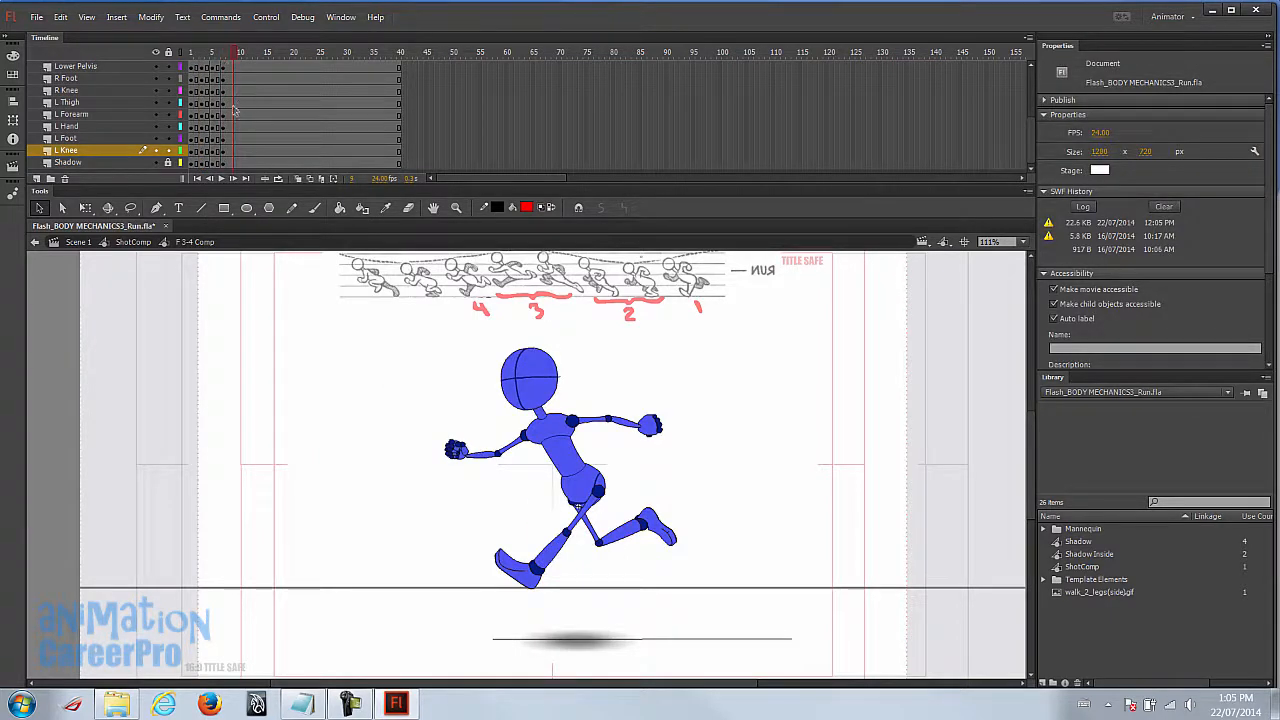
pyautogui.click(234, 162)
pyautogui.rightClick(236, 163)
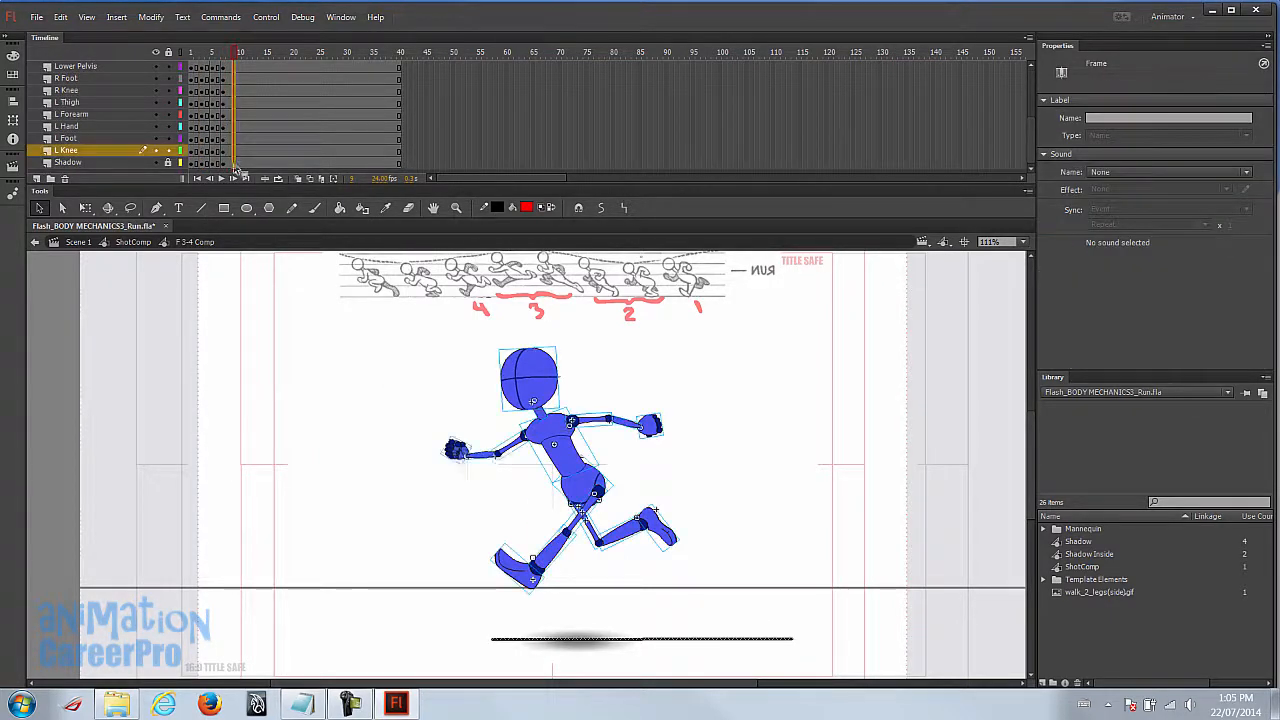
pyautogui.click(306, 397)
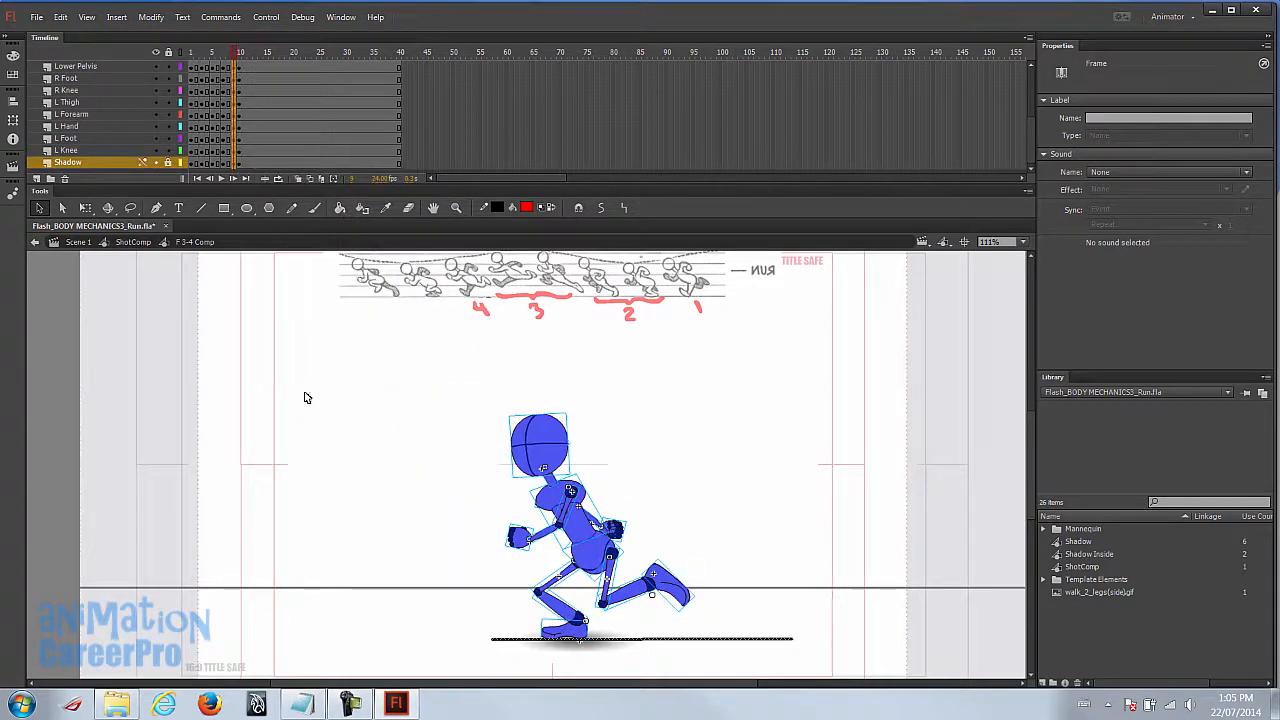
# - Remove the extra keyframes at frame 10 from all the rig's layers
pyautogui.click(240, 165)
pyautogui.scroll(3, 240, 167)
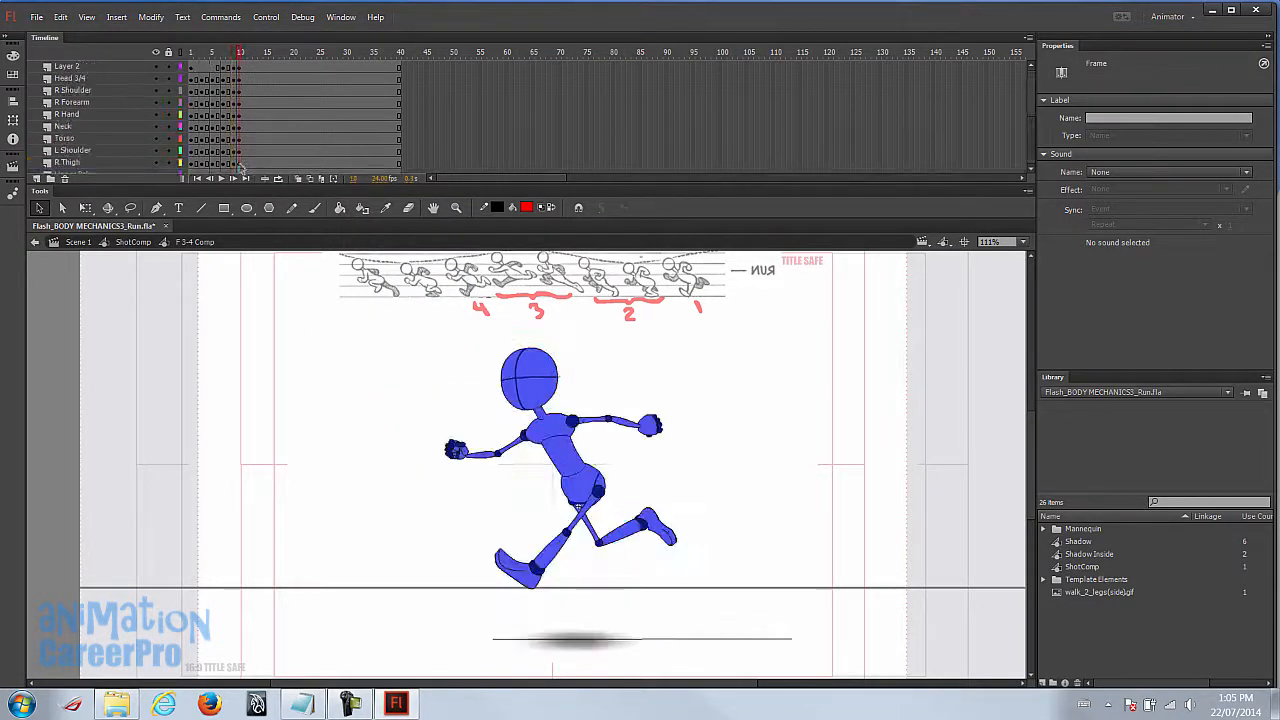
pyautogui.click(228, 150)
pyautogui.click(294, 142)
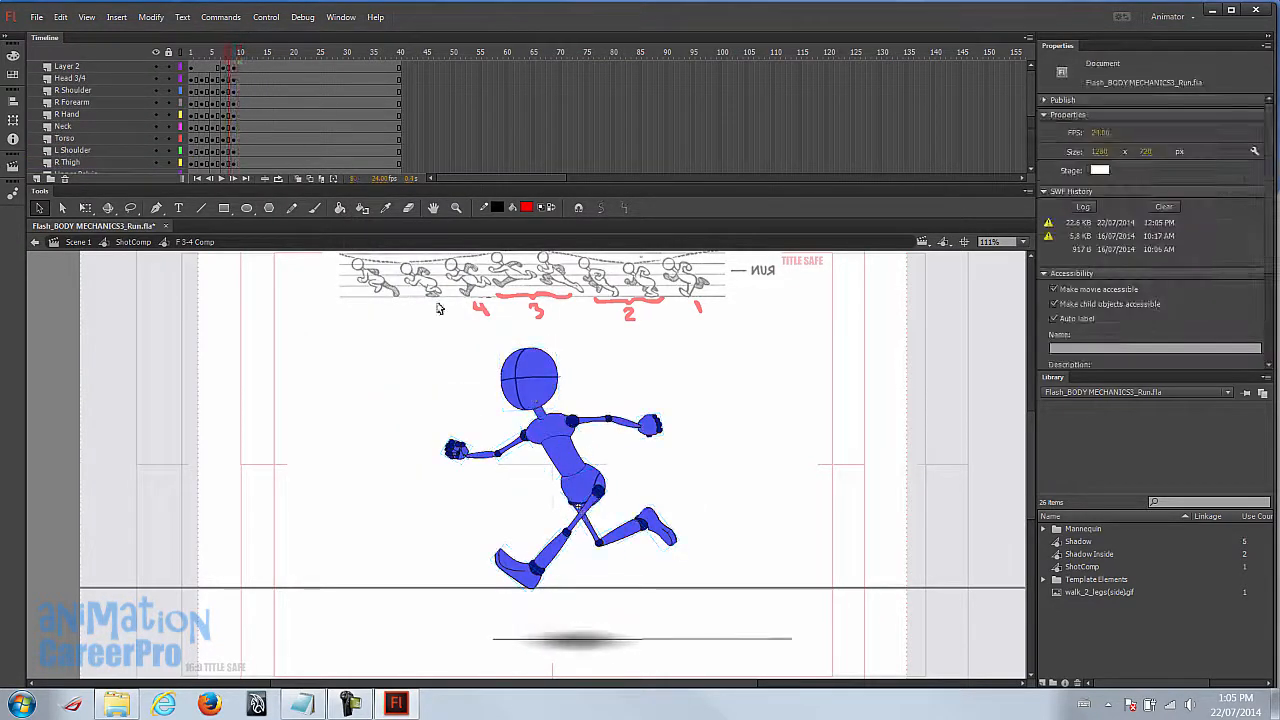
# - On frame 9, rotate the right thigh forward, swing the lower leg down and rotate the foot flat near the ground
pyautogui.click(236, 64)
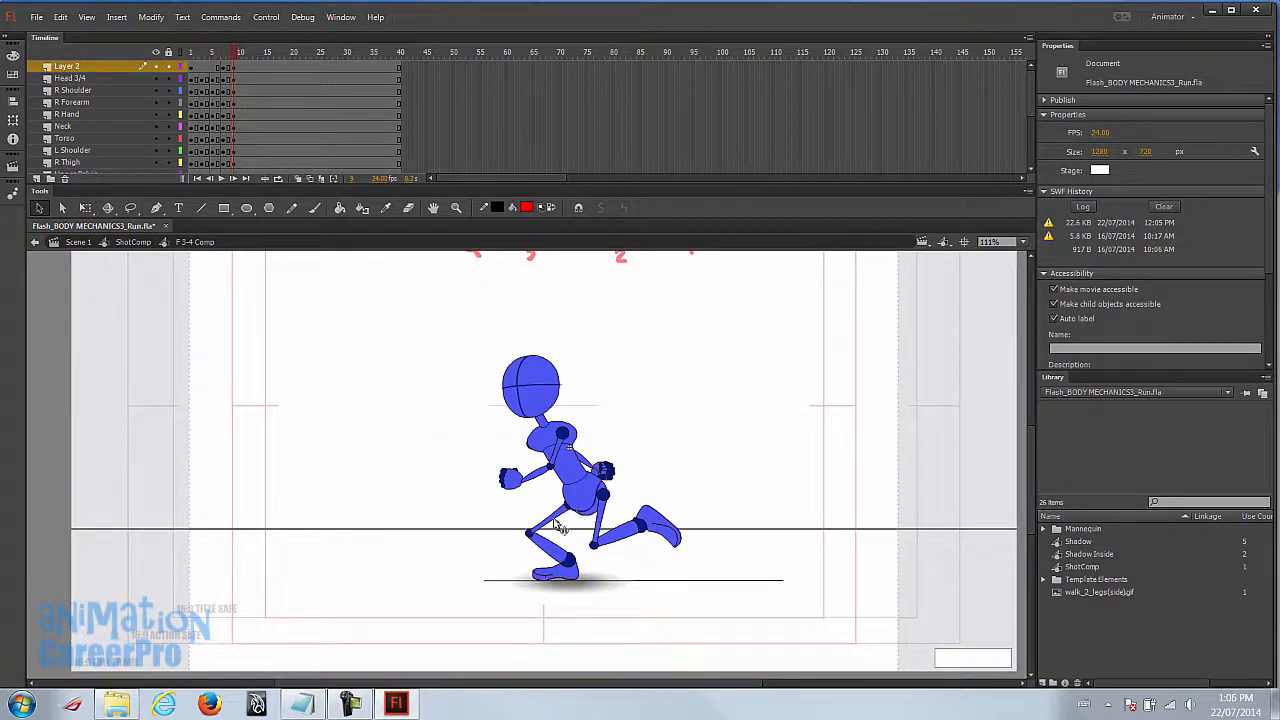
pyautogui.click(610, 518)
pyautogui.press('q')
pyautogui.moveTo(686, 549); pyautogui.dragTo(606, 543)
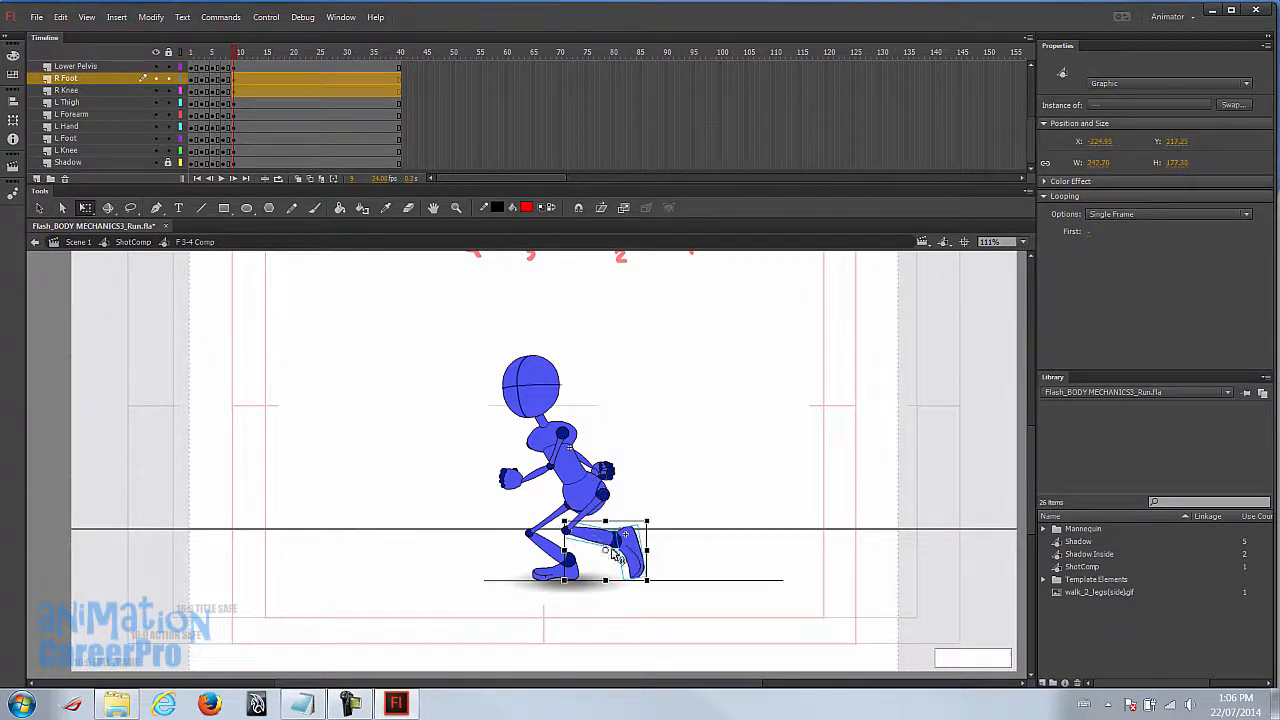
pyautogui.moveTo(652, 580); pyautogui.dragTo(622, 597)
pyautogui.click(624, 601)
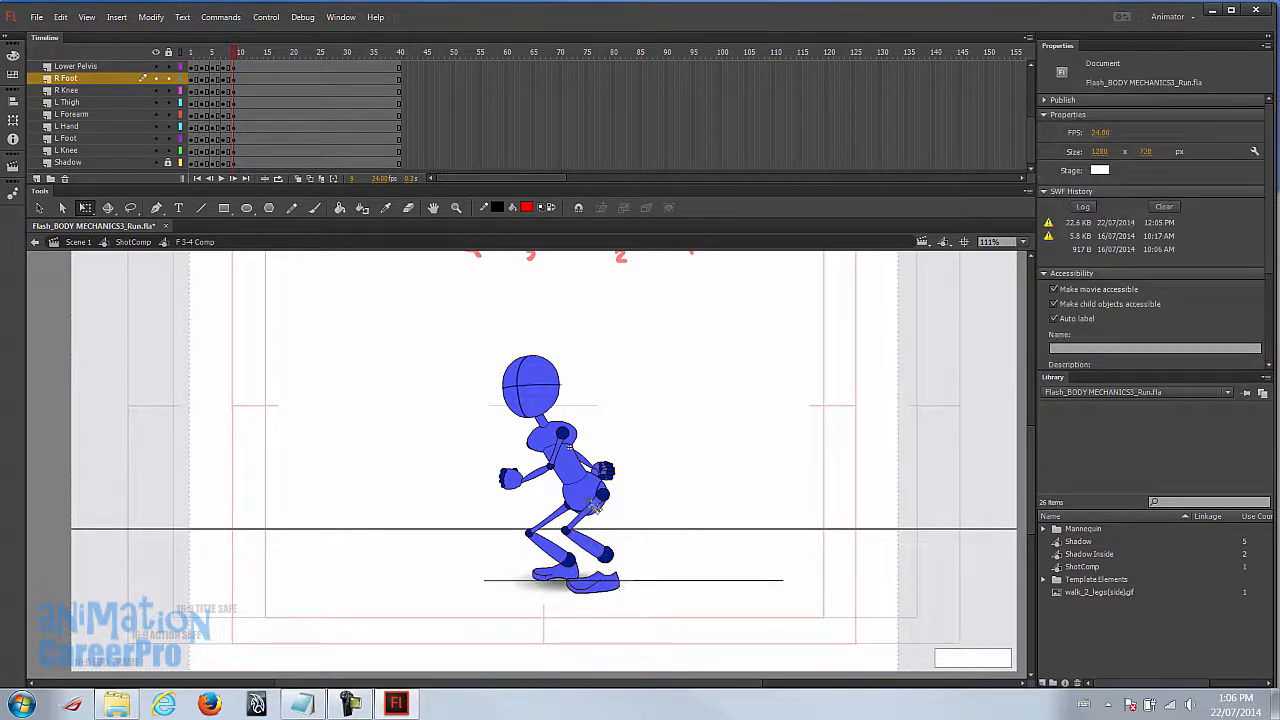
# - Nudge the right thigh and lower leg slightly downward together, and shift the right foot slightly backward under the ankle
pyautogui.click(590, 521)
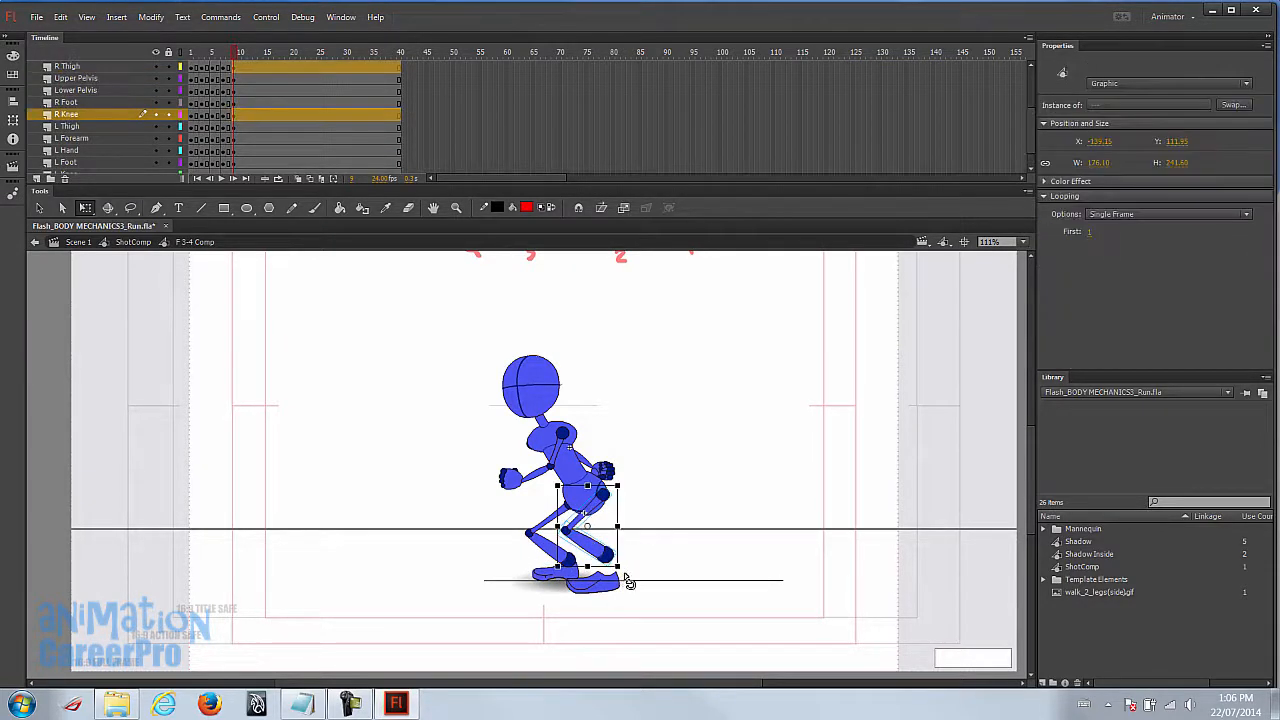
pyautogui.moveTo(631, 580); pyautogui.dragTo(630, 577)
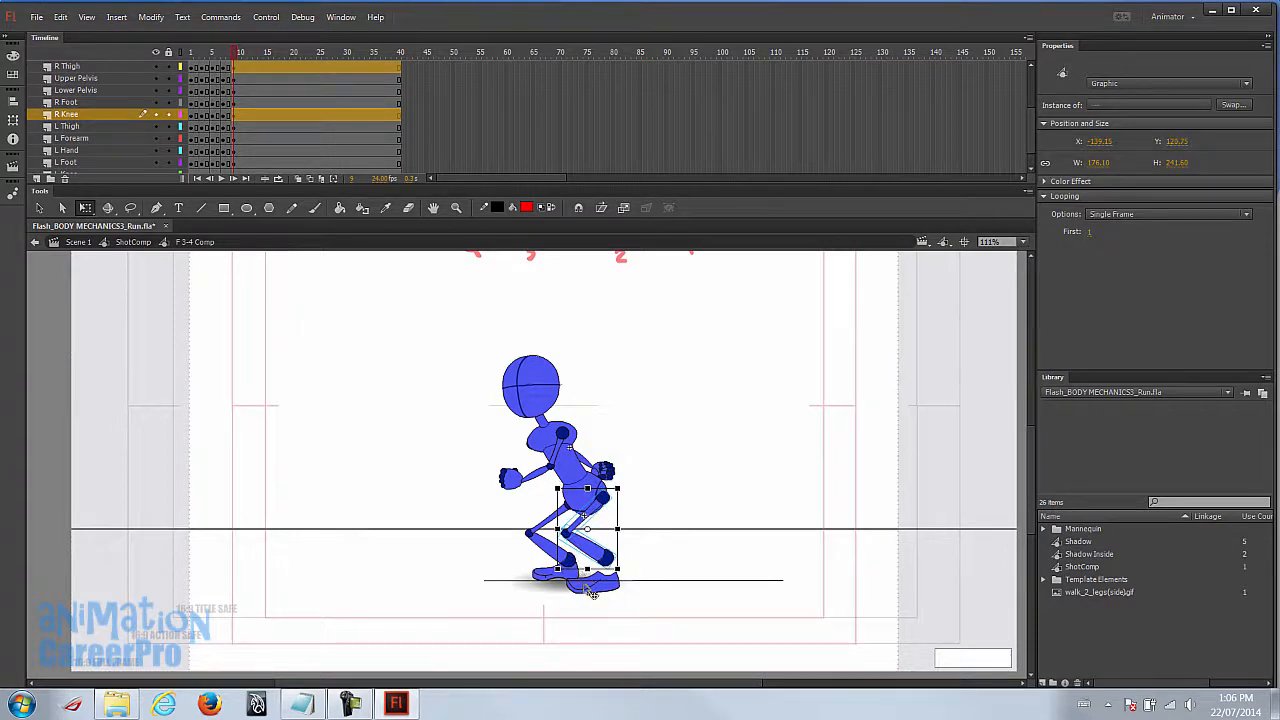
pyautogui.click(591, 590)
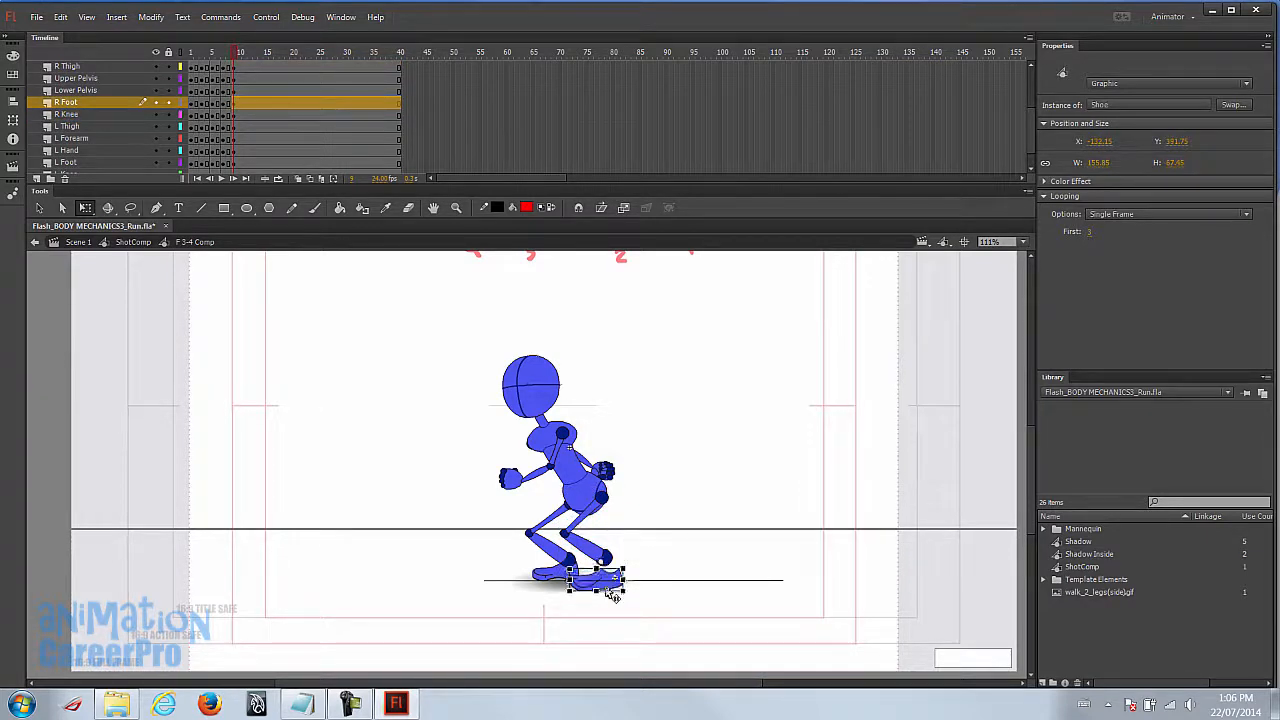
# - Raise the right foot slightly toward the ground line on frame 9
pyautogui.moveTo(612, 592); pyautogui.dragTo(606, 585)
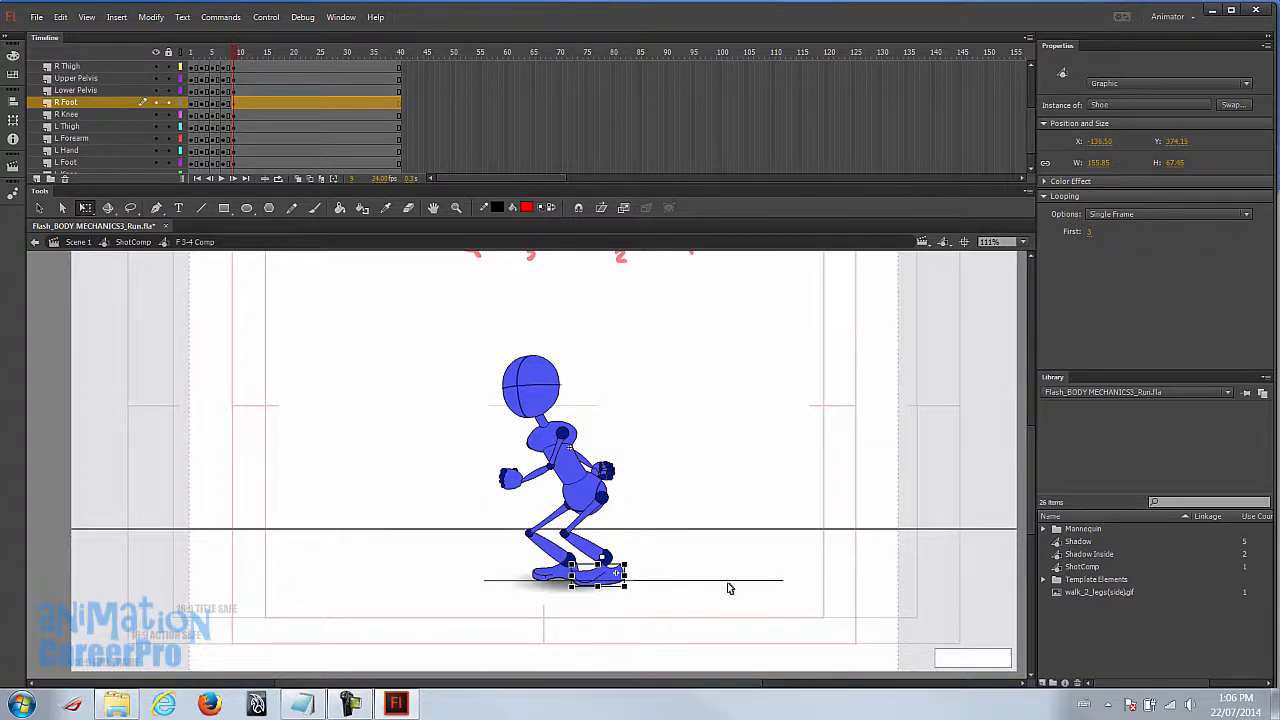
# - Duplicate the ground line on Layer 2 at frame 9 and place the copy slightly lower, under the right foot
pyautogui.scroll(3, 121, 100)
pyautogui.click(100, 65)
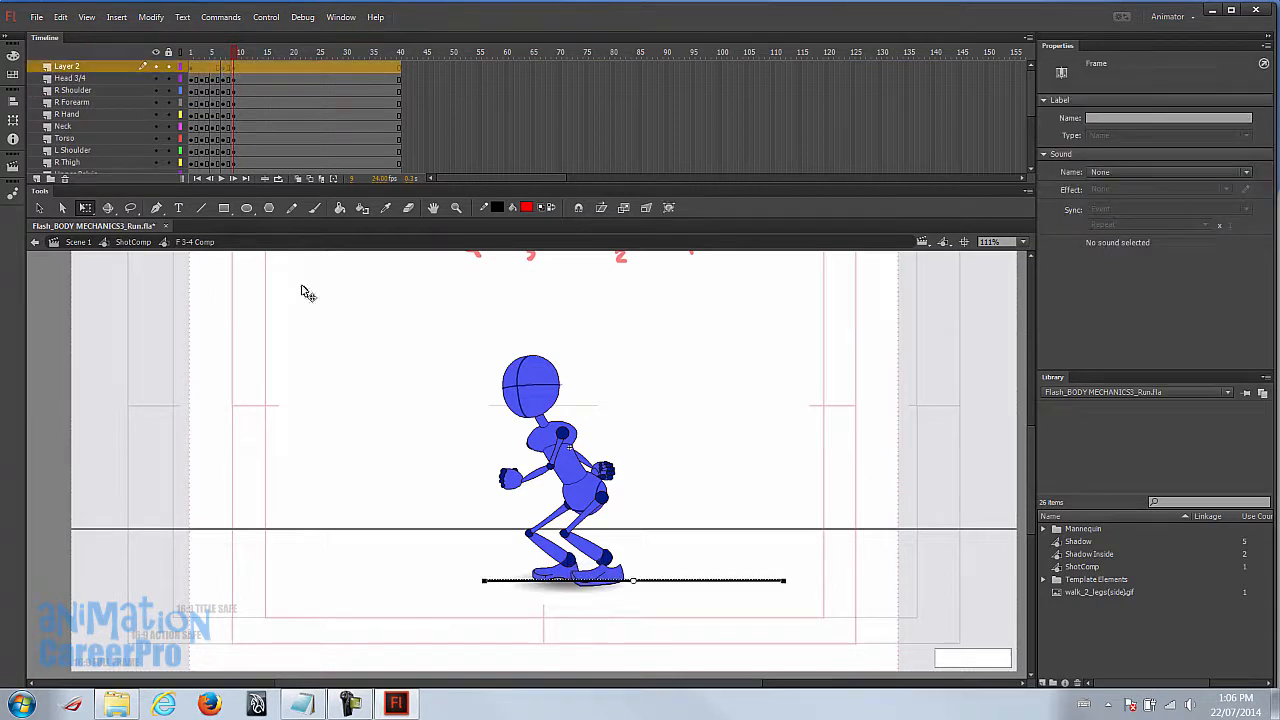
pyautogui.click(637, 604)
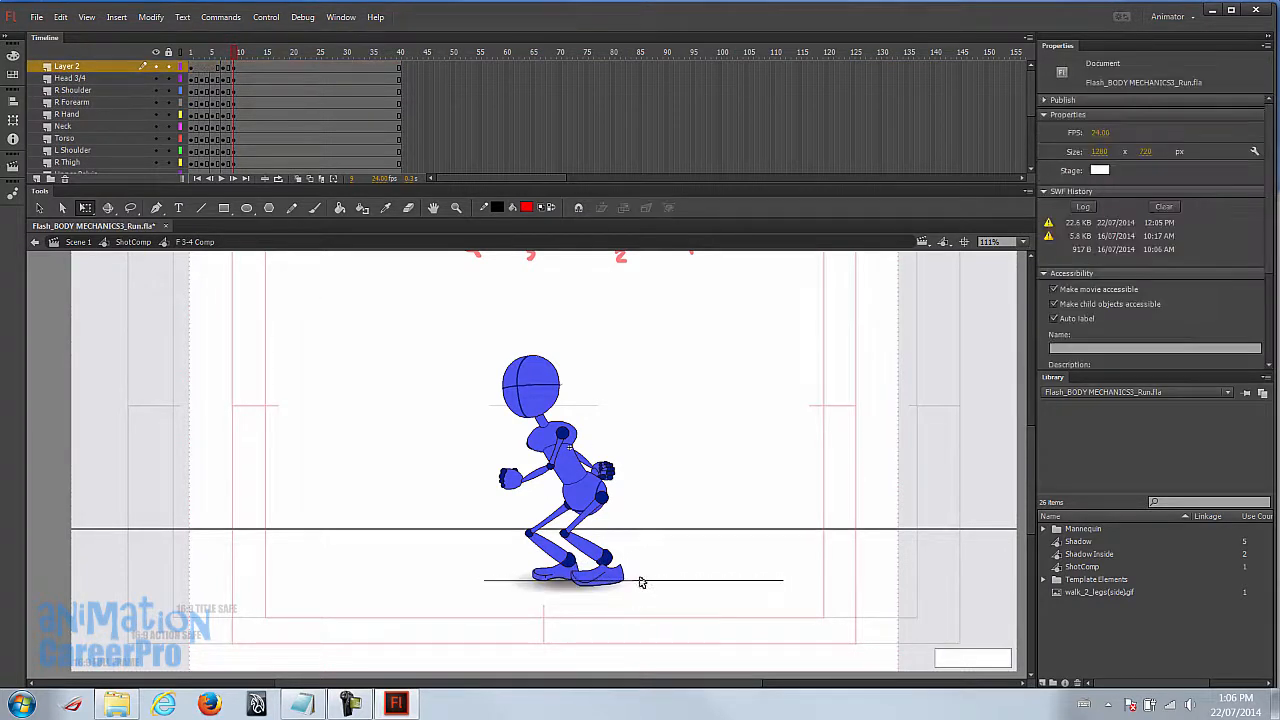
pyautogui.click(641, 581)
pyautogui.hotkey('ctrl', 'v')
pyautogui.hotkey('shift', 'Down')
pyautogui.hotkey('shift', 'Down')
pyautogui.hotkey('shift', 'Down')
pyautogui.hotkey('shift', 'Down')
pyautogui.hotkey('shift', 'Down')
pyautogui.hotkey('shift', 'Down')
pyautogui.hotkey('shift', 'Down')
pyautogui.hotkey('shift', 'Down')
pyautogui.hotkey('shift', 'Down')
pyautogui.hotkey('shift', 'Down')
pyautogui.hotkey('shift', 'Down')
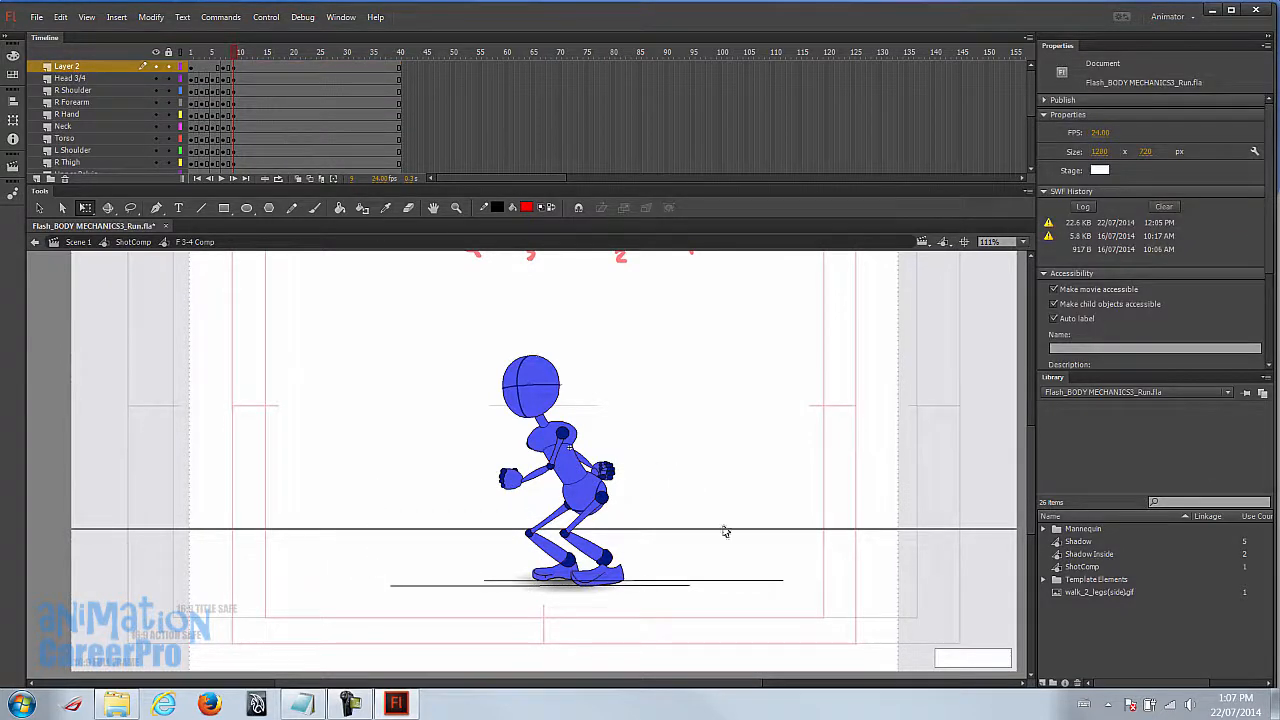
# - Reposition the right lower leg and thigh so they connect to the planted right foot, then compare frame 9 with frame 3
pyautogui.click(594, 548)
pyautogui.moveTo(623, 577)
pyautogui.mouseDown()
pyautogui.moveTo(634, 571)
pyautogui.moveTo(631, 587)
pyautogui.mouseUp()
pyautogui.click(600, 544)
pyautogui.click(632, 588)
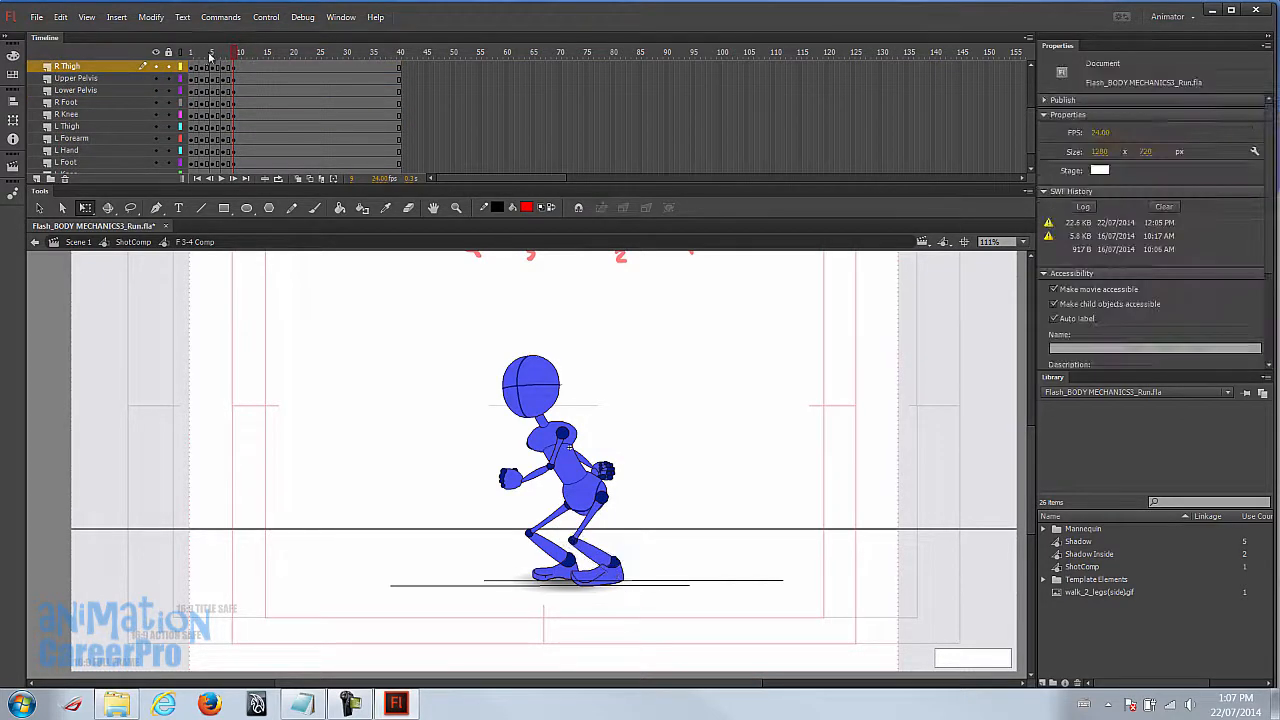
pyautogui.click(203, 55)
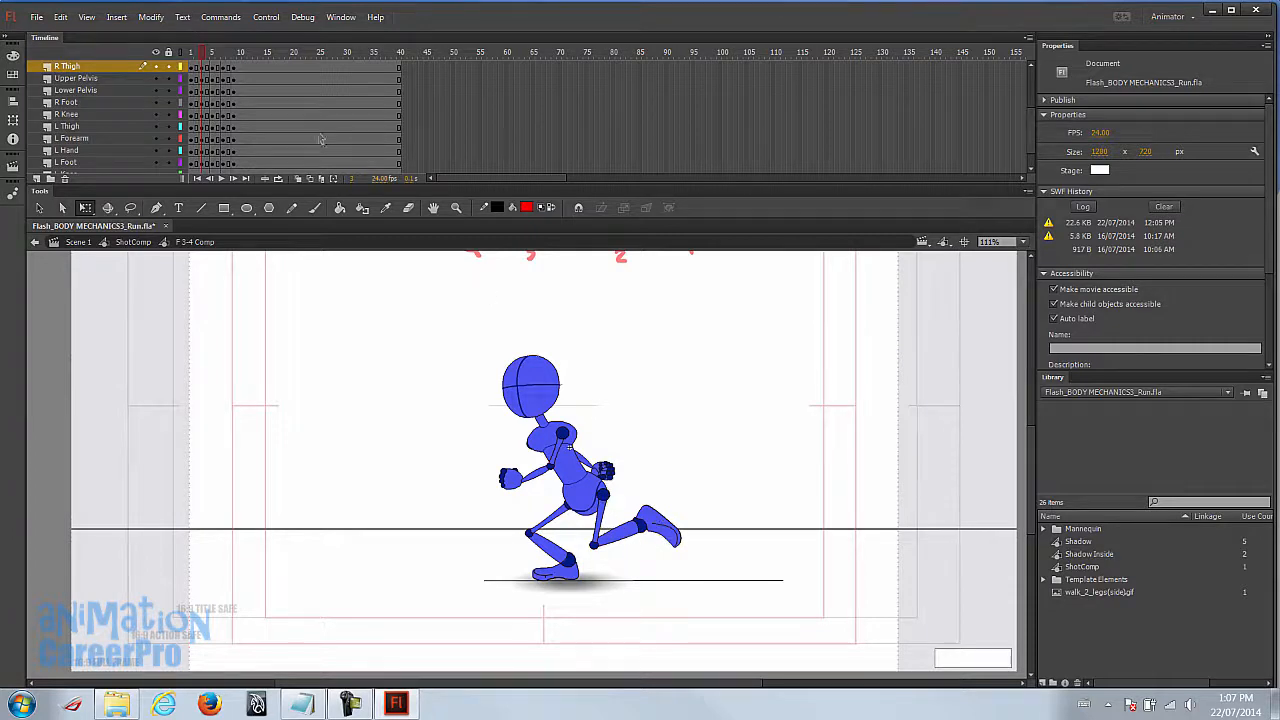
pyautogui.click(235, 58)
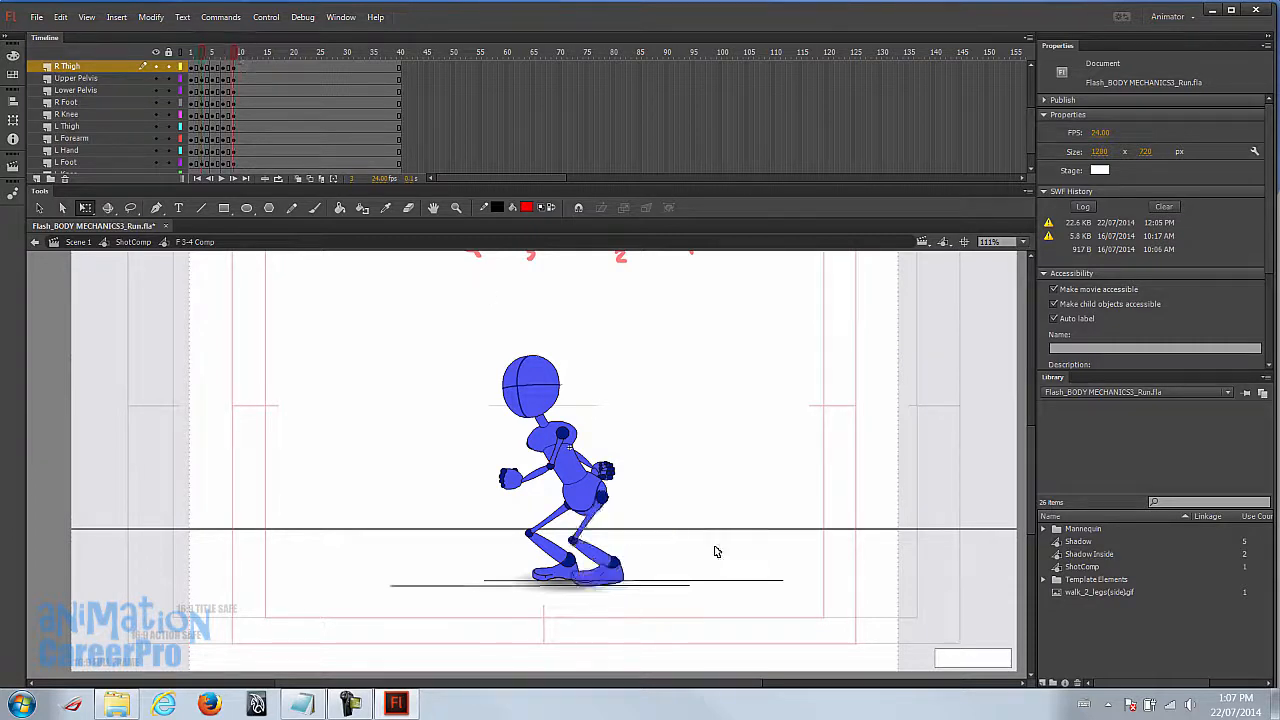
# - Lock Layer 2 and rotate the whole left leg backward about the hip on frame 9
pyautogui.click(562, 516)
pyautogui.scroll(2, 145, 137)
pyautogui.scroll(2, 146, 120)
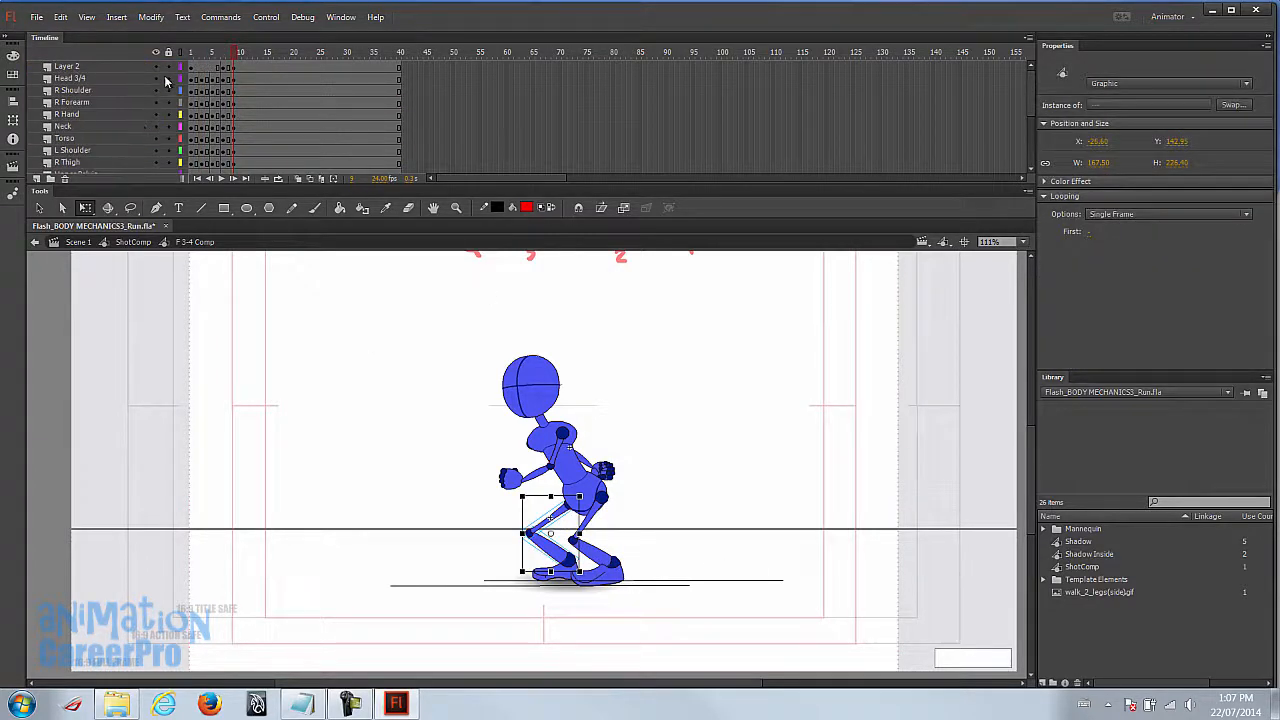
pyautogui.click(168, 67)
pyautogui.moveTo(553, 588); pyautogui.dragTo(752, 461)
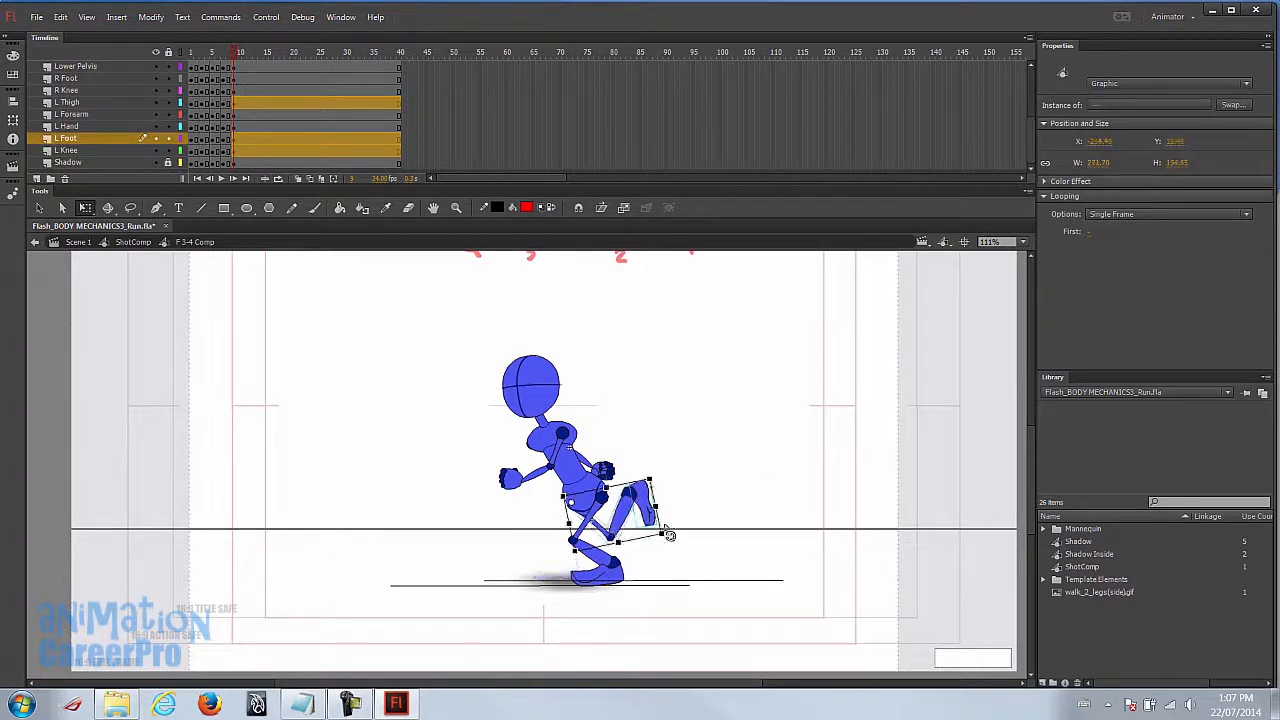
# - Lower the left shin and rotate the left foot so both trail behind the body, checking the pose against frame 4
pyautogui.keyDown('shift'); pyautogui.click(602, 530); pyautogui.keyUp('shift')
pyautogui.moveTo(632, 512); pyautogui.dragTo(611, 536)
pyautogui.moveTo(667, 482); pyautogui.dragTo(688, 516)
pyautogui.press('space')
pyautogui.moveTo(719, 462); pyautogui.dragTo(711, 506)
pyautogui.keyDown('shift'); pyautogui.click(624, 566); pyautogui.keyUp('shift')
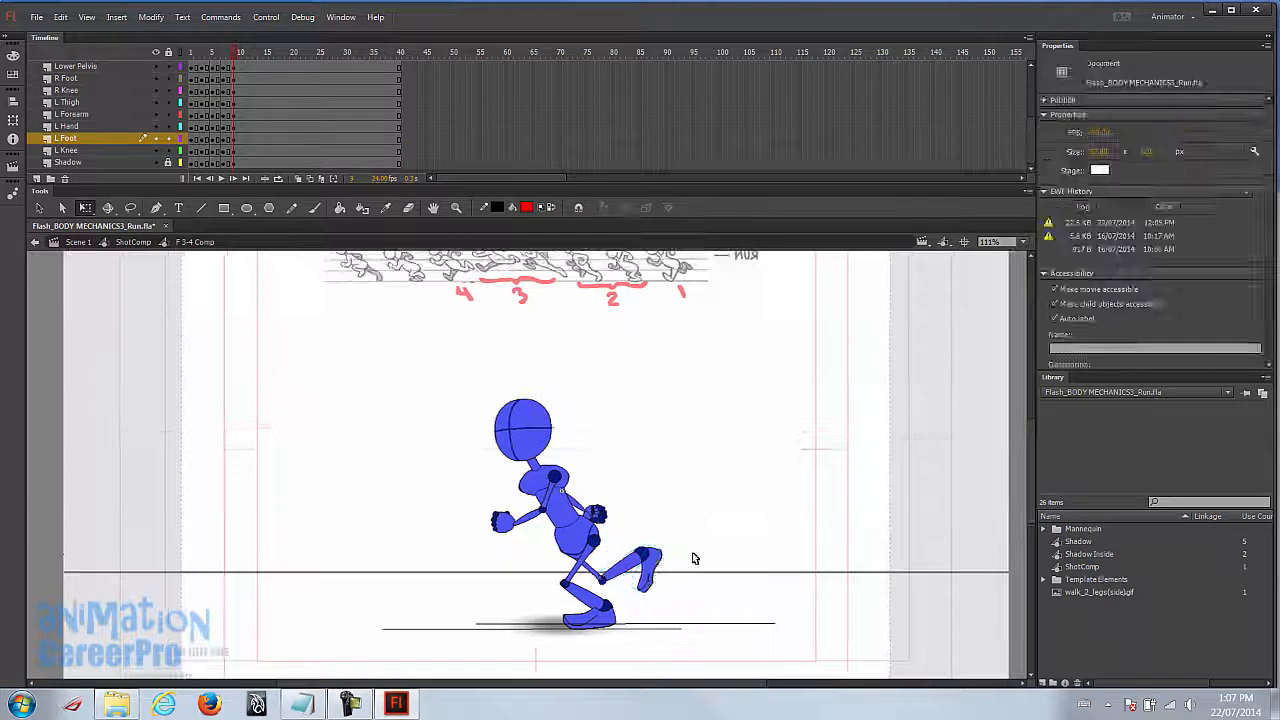
pyautogui.moveTo(680, 597); pyautogui.dragTo(709, 582)
pyautogui.click(702, 562)
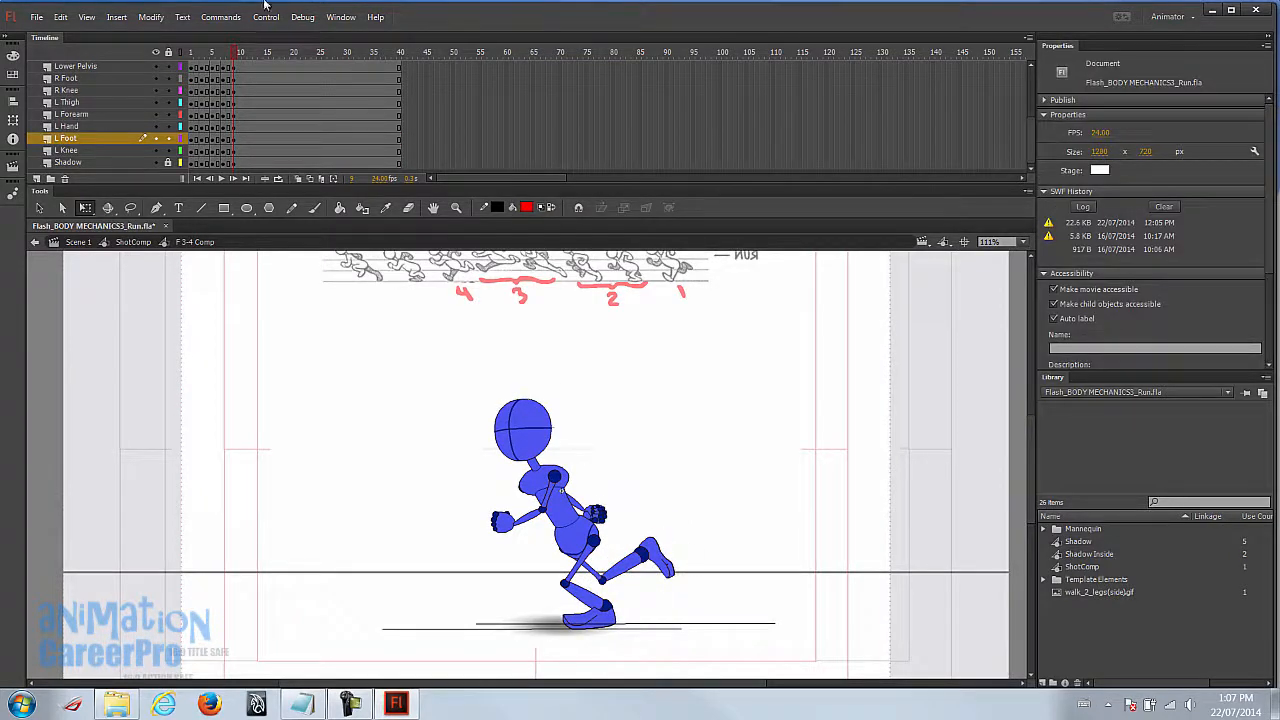
pyautogui.moveTo(235, 52); pyautogui.dragTo(207, 64)
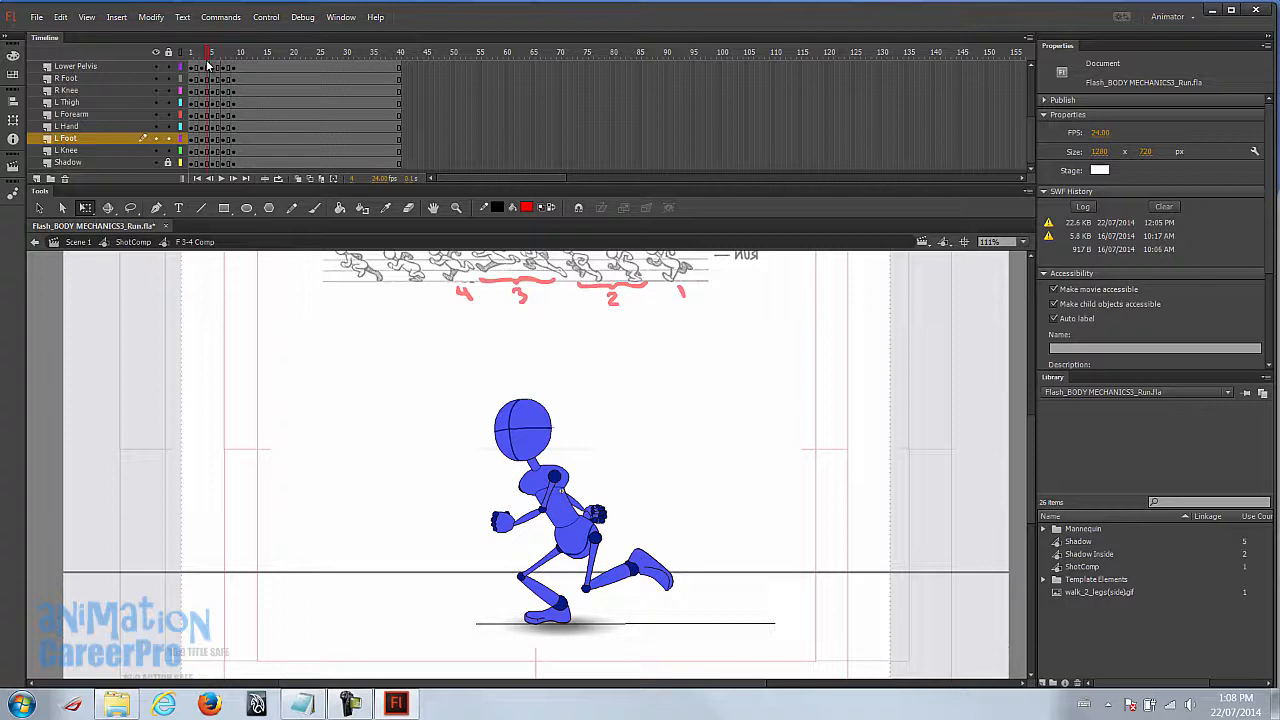
pyautogui.moveTo(207, 64)
pyautogui.mouseDown()
pyautogui.moveTo(236, 62)
pyautogui.moveTo(188, 52)
pyautogui.moveTo(232, 63)
pyautogui.mouseUp()
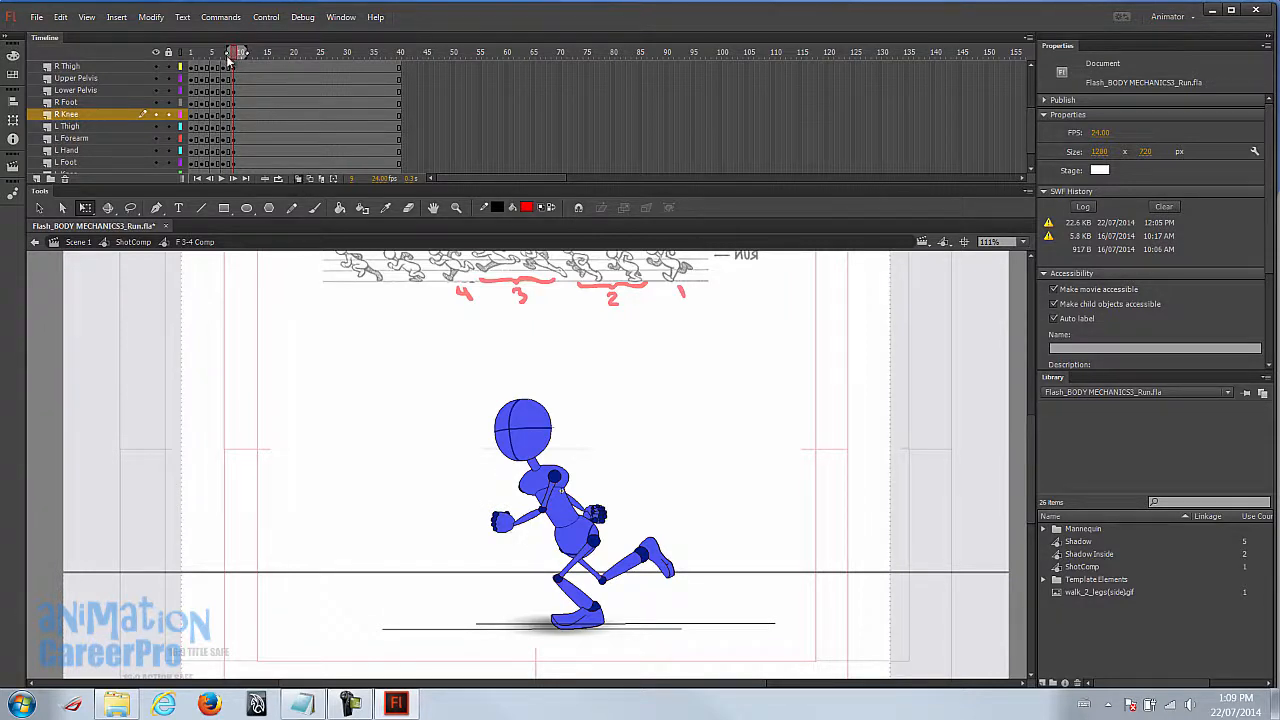
# - Extend the onion skin back to frame 7 and swing the right arm behind the body, adjusting its forearm and hand
pyautogui.moveTo(228, 56); pyautogui.dragTo(222, 56)
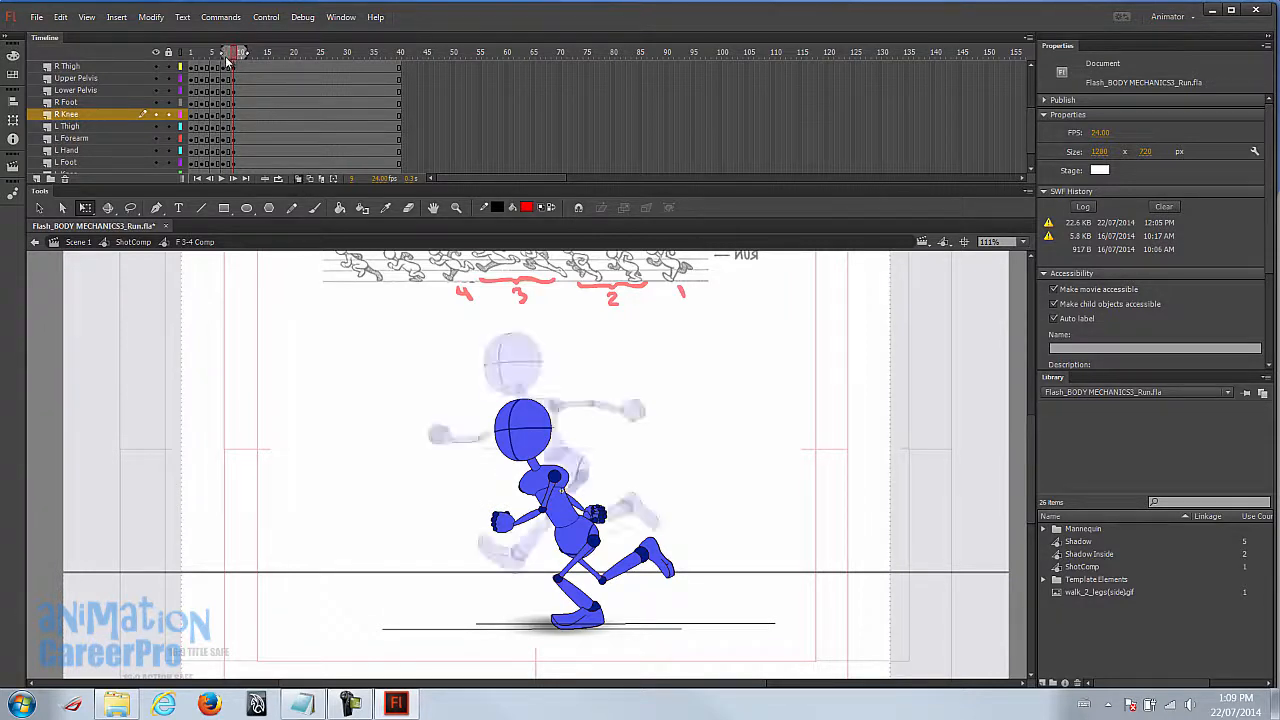
pyautogui.click(515, 527)
pyautogui.keyDown('shift'); pyautogui.click(540, 522); pyautogui.keyUp('shift')
pyautogui.keyDown('shift'); pyautogui.click(556, 484); pyautogui.keyUp('shift')
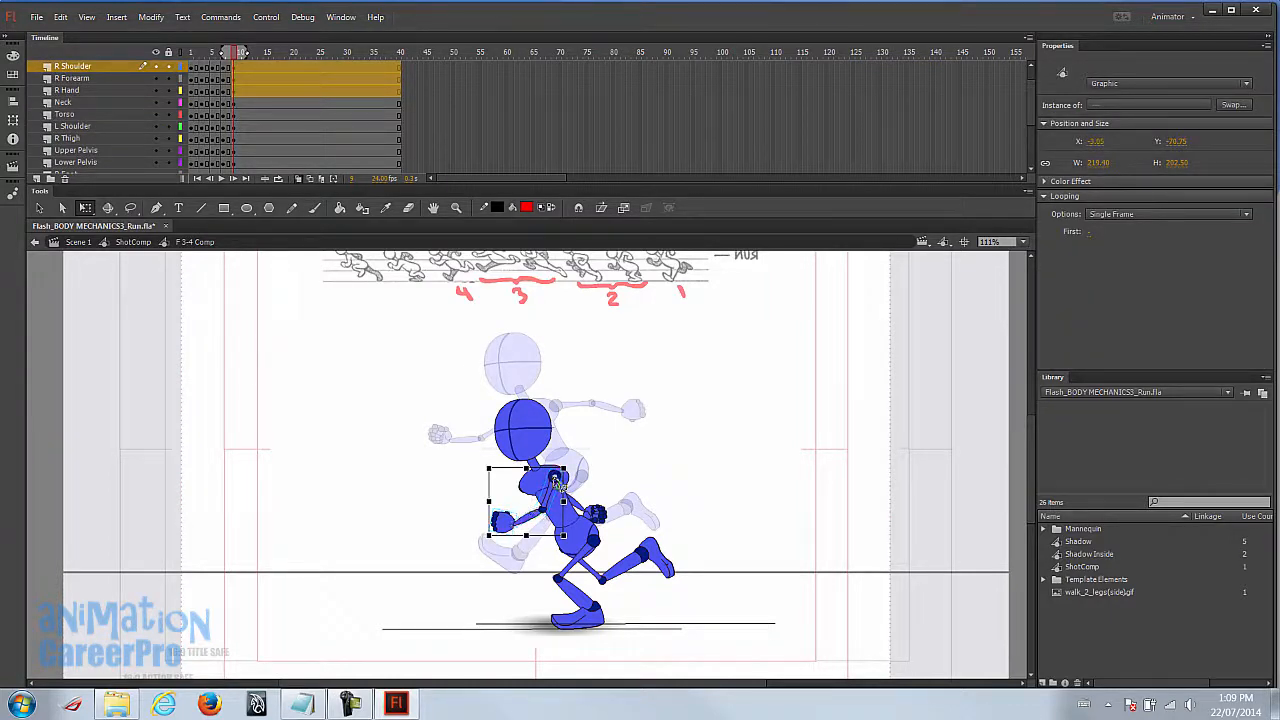
pyautogui.moveTo(583, 538); pyautogui.dragTo(594, 474)
pyautogui.click(594, 479)
pyautogui.moveTo(637, 523); pyautogui.dragTo(665, 480)
pyautogui.click(655, 512)
pyautogui.click(629, 495)
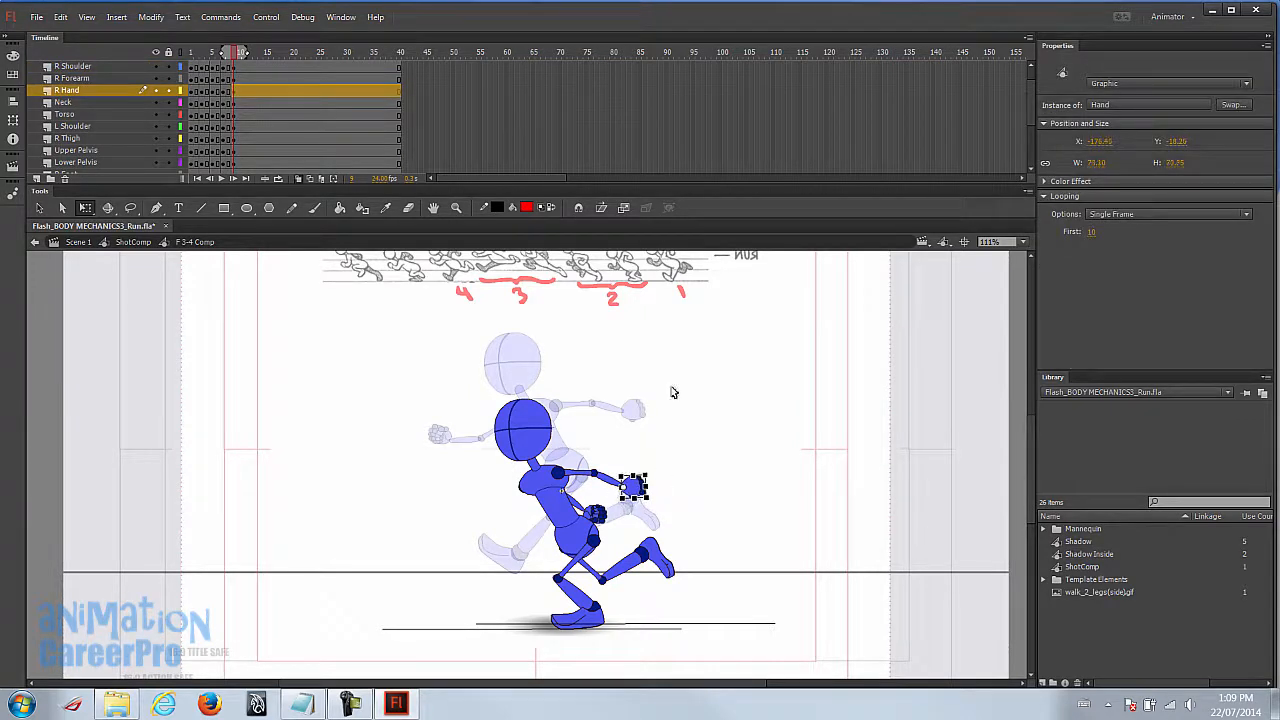
# - Swing the left arm forward in front of the body on frame 9 and nudge it into place at the shoulder
pyautogui.click(683, 427)
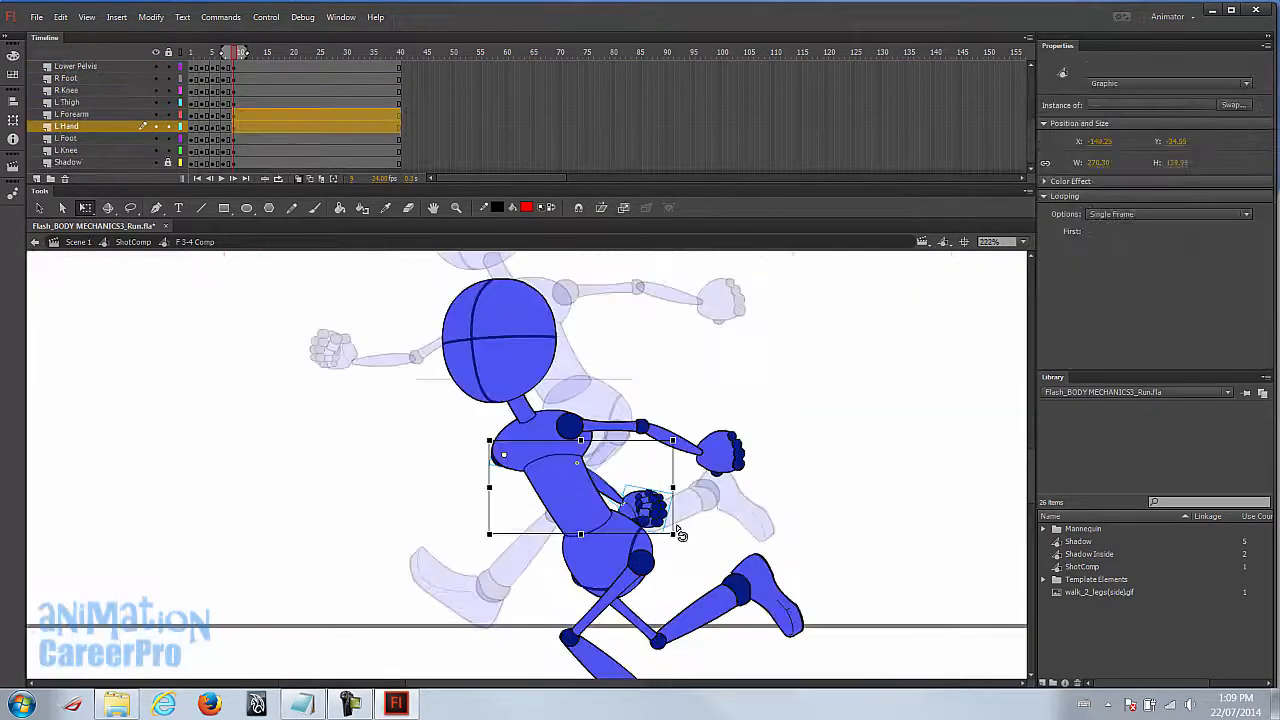
pyautogui.moveTo(681, 535); pyautogui.dragTo(399, 506)
pyautogui.press('Left')
pyautogui.press('Left')
pyautogui.press('Left')
pyautogui.moveTo(416, 600); pyautogui.dragTo(452, 616)
pyautogui.click(456, 534)
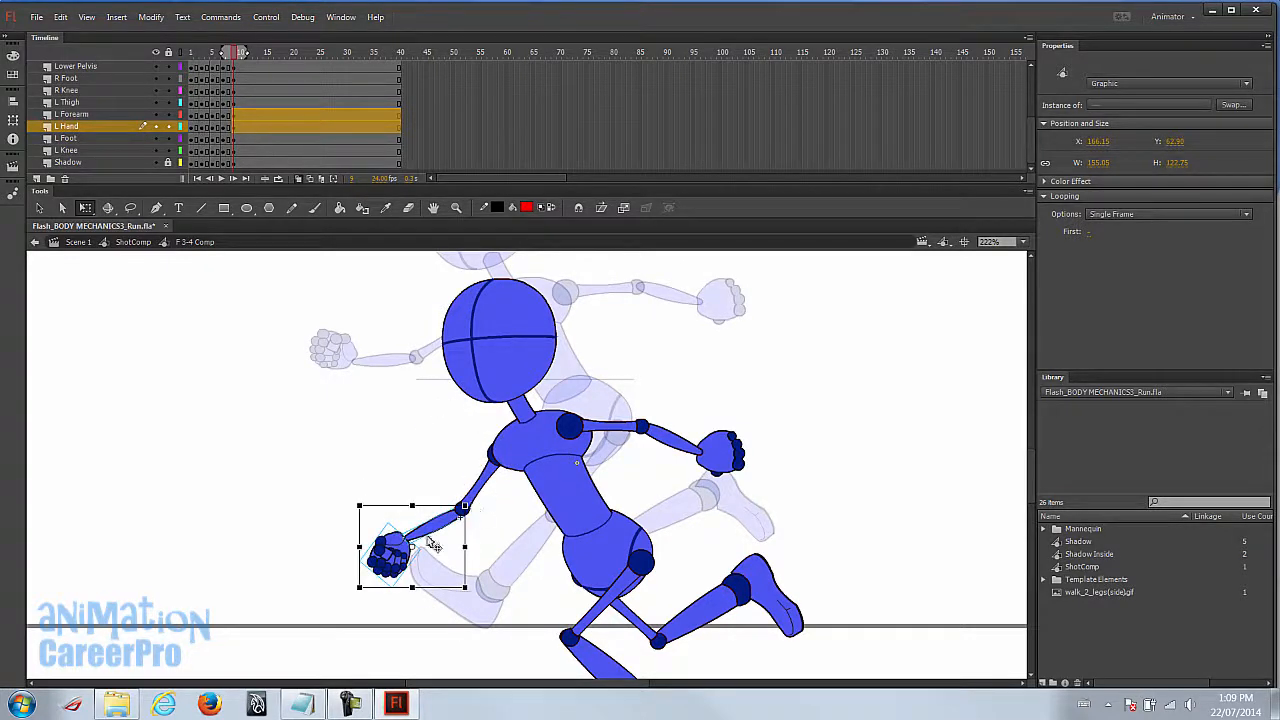
# - Rotate the left forearm and hand upward at the elbow, and check the pose against the neighbouring frames
pyautogui.moveTo(472, 592); pyautogui.dragTo(348, 535)
pyautogui.click(336, 507)
pyautogui.click(389, 543)
pyautogui.press('z')
pyautogui.keyDown('alt'); pyautogui.click(573, 452); pyautogui.keyUp('alt')
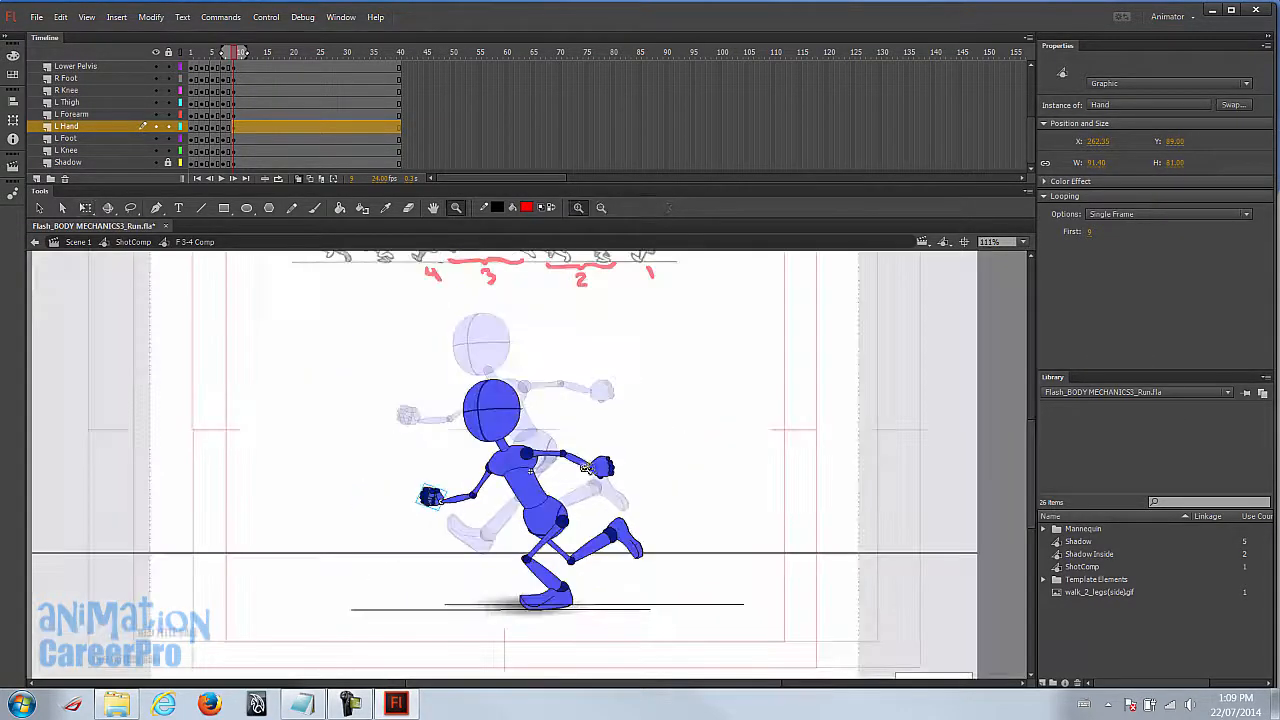
pyautogui.click(240, 51)
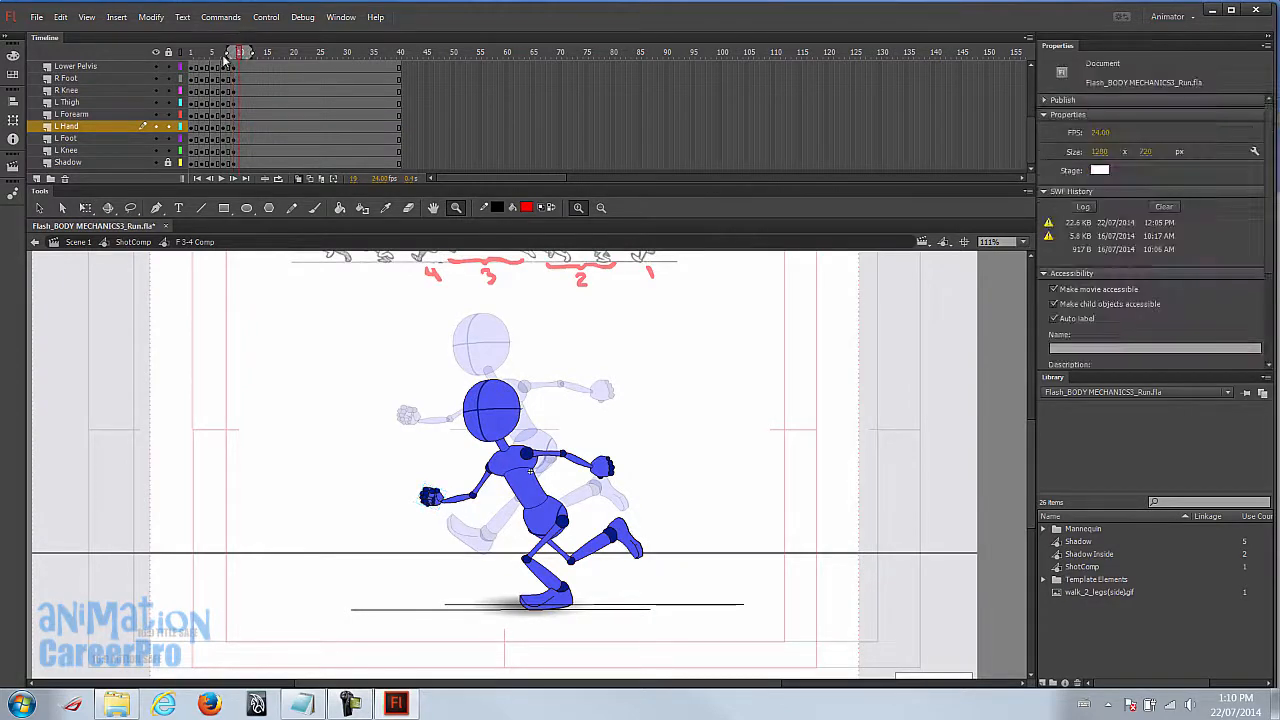
pyautogui.press('Return')
# - Rotate the left arm and the right arm slightly downward about their shoulders on frame 9
pyautogui.click(406, 470)
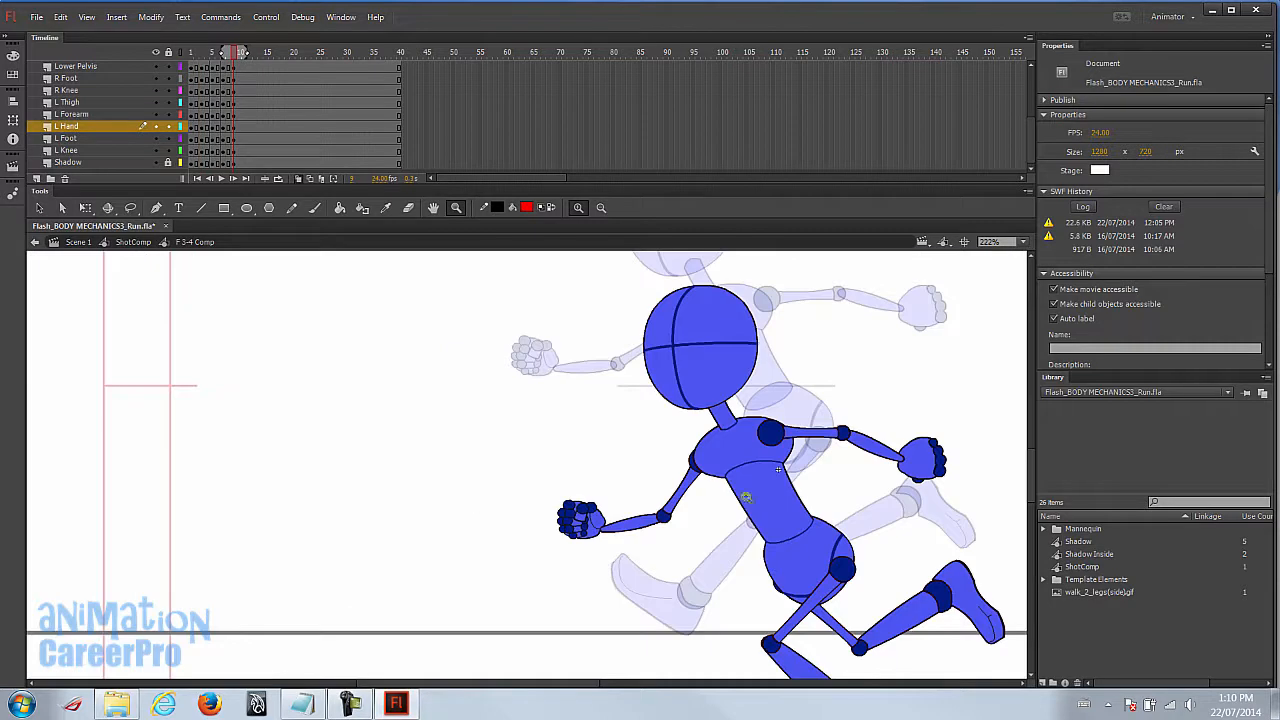
pyautogui.moveTo(741, 495); pyautogui.dragTo(501, 476)
pyautogui.press('v')
pyautogui.moveTo(298, 462); pyautogui.dragTo(436, 560)
pyautogui.press('q')
pyautogui.moveTo(556, 370); pyautogui.dragTo(761, 495)
pyautogui.click(577, 320)
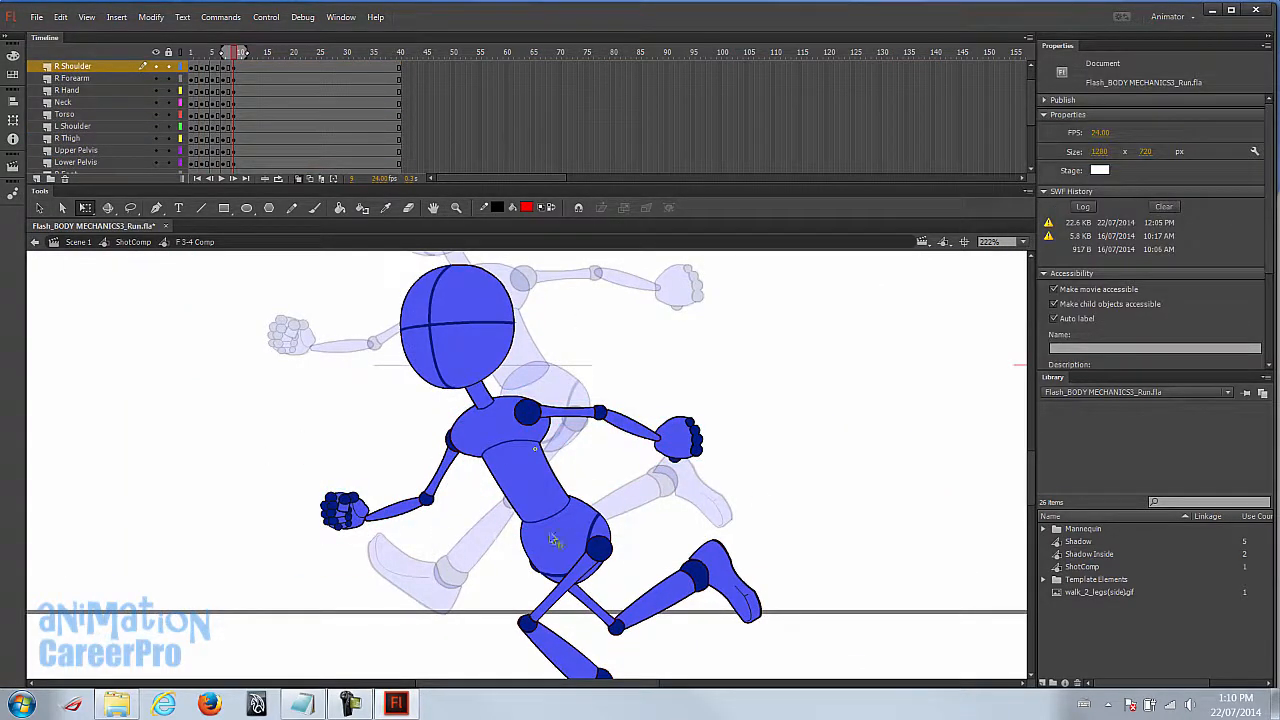
pyautogui.moveTo(565, 380); pyautogui.dragTo(726, 477)
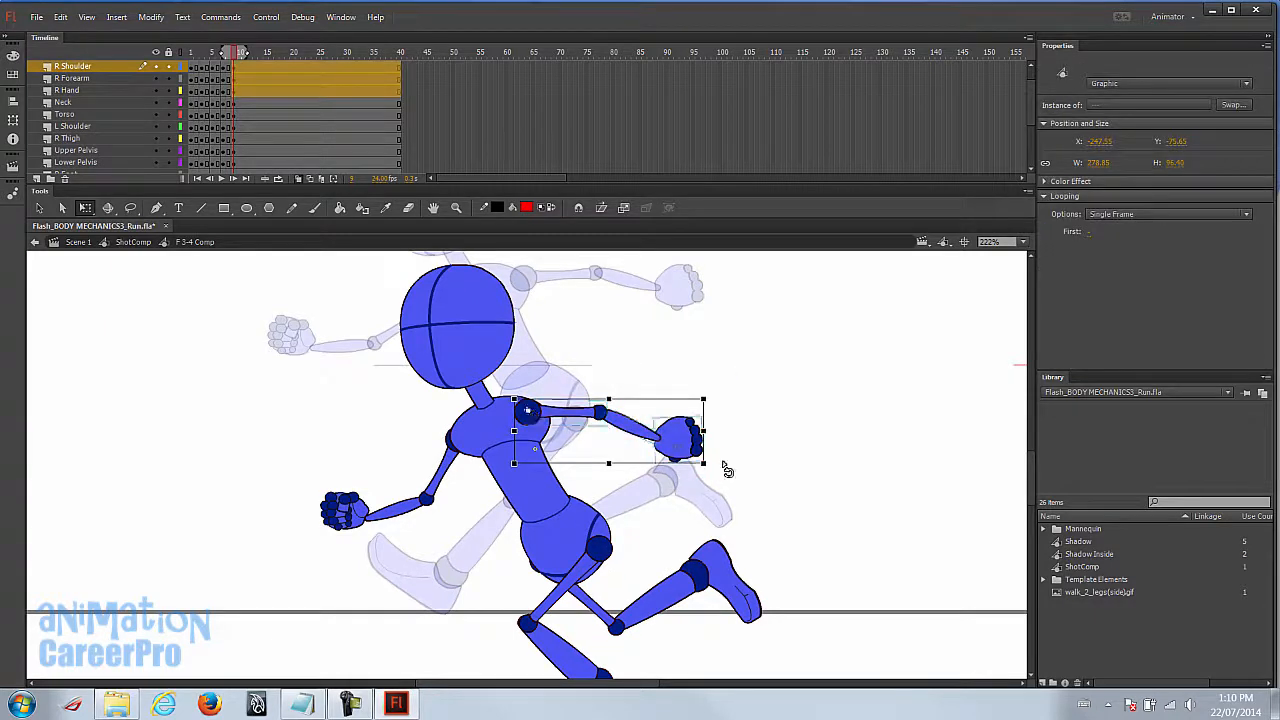
pyautogui.moveTo(712, 467); pyautogui.dragTo(715, 491)
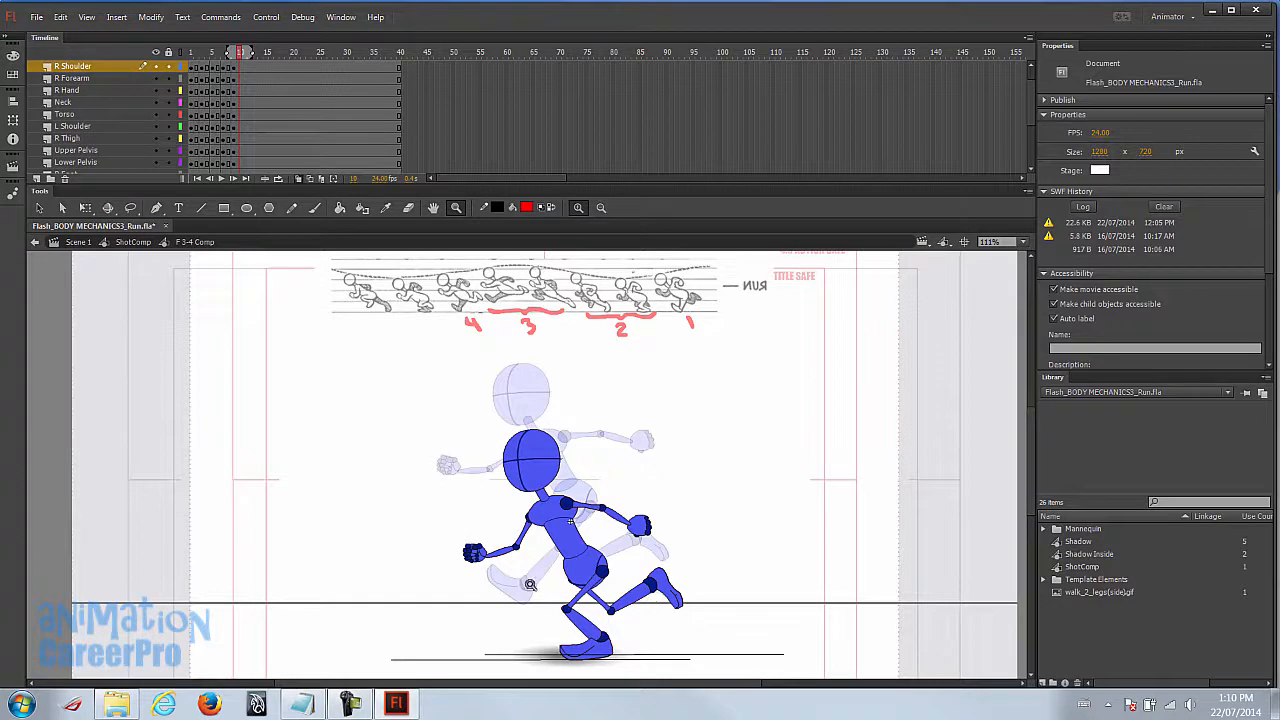
# - Copy the frame 5 pose across all layers
pyautogui.click(232, 52)
pyautogui.click(240, 52)
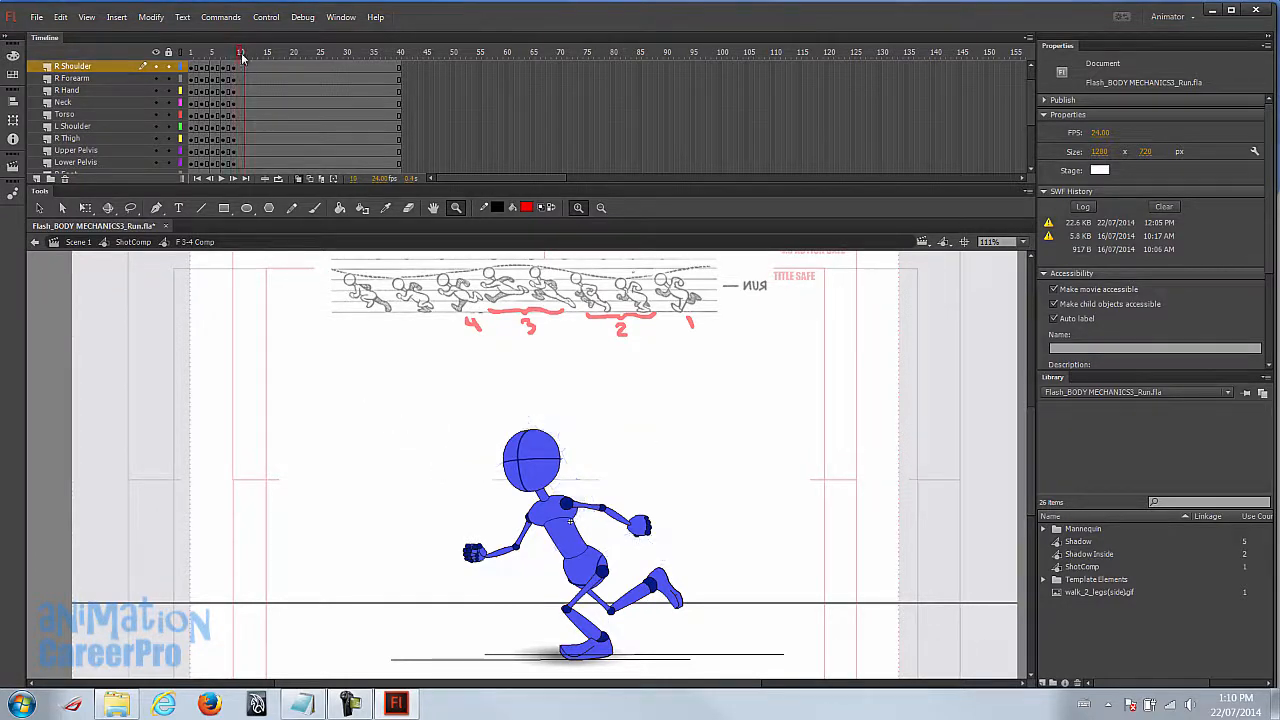
pyautogui.click(212, 52)
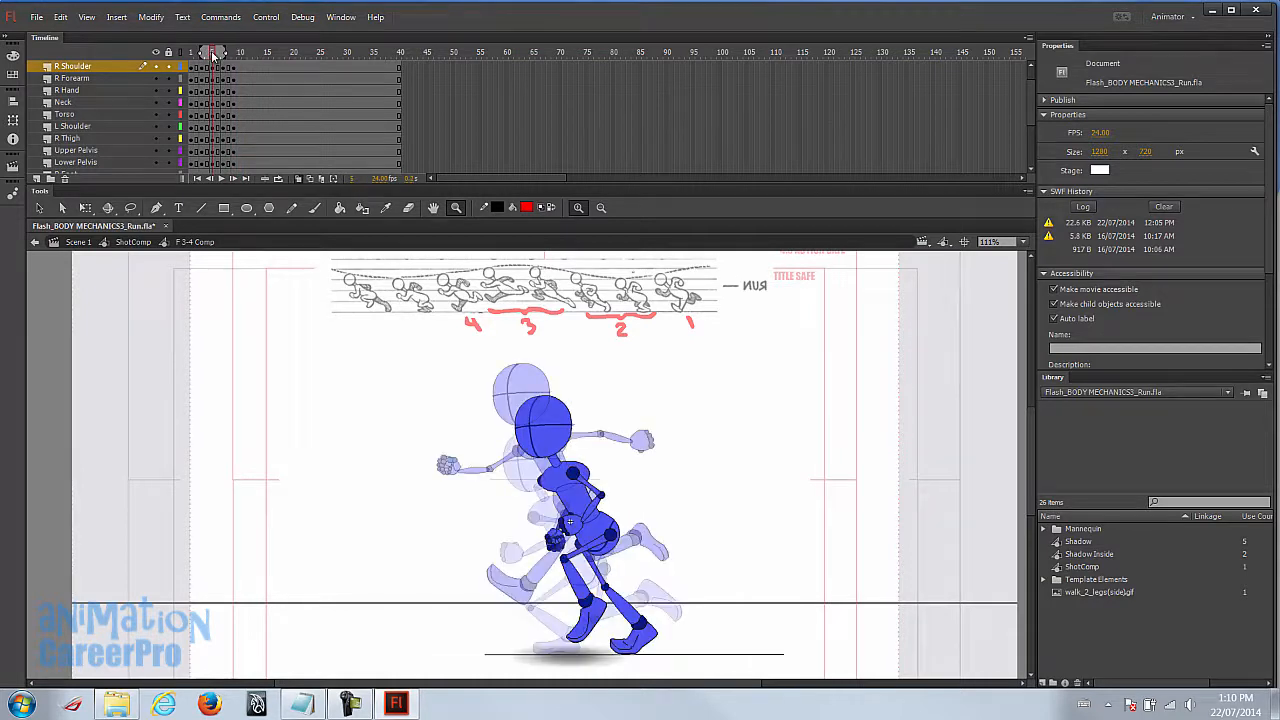
pyautogui.scroll(1, 228, 106)
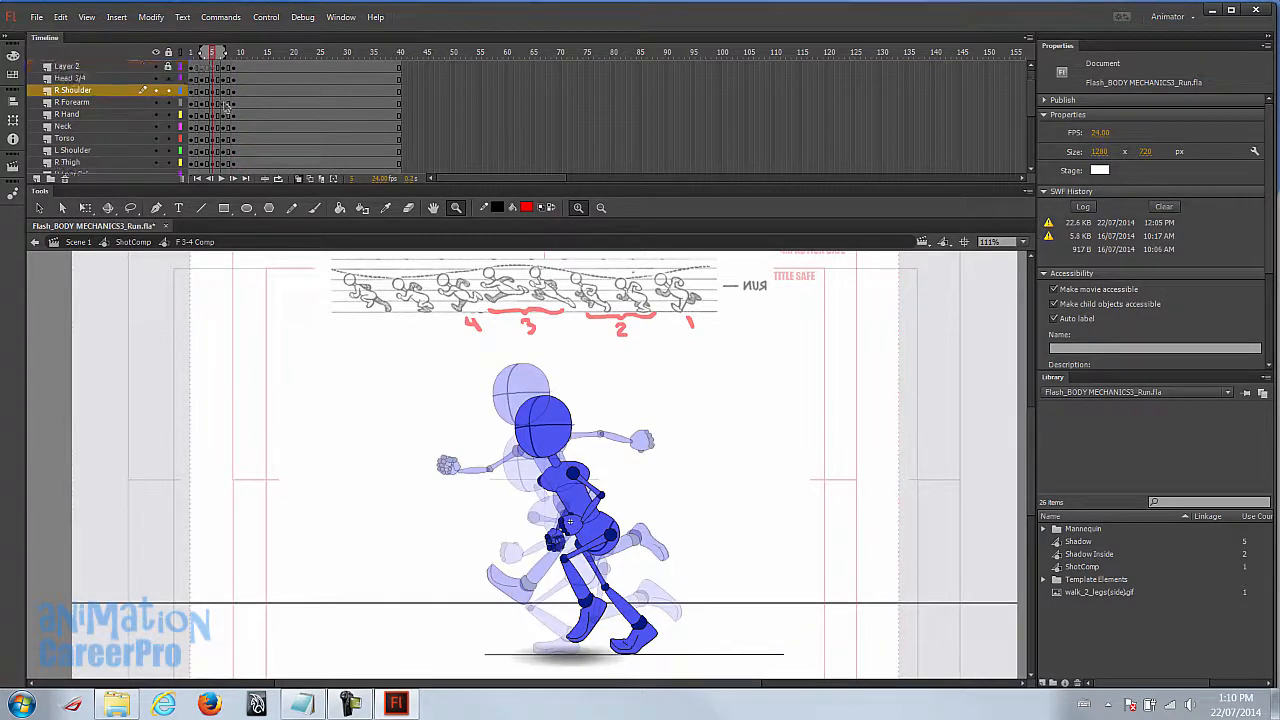
pyautogui.click(213, 67)
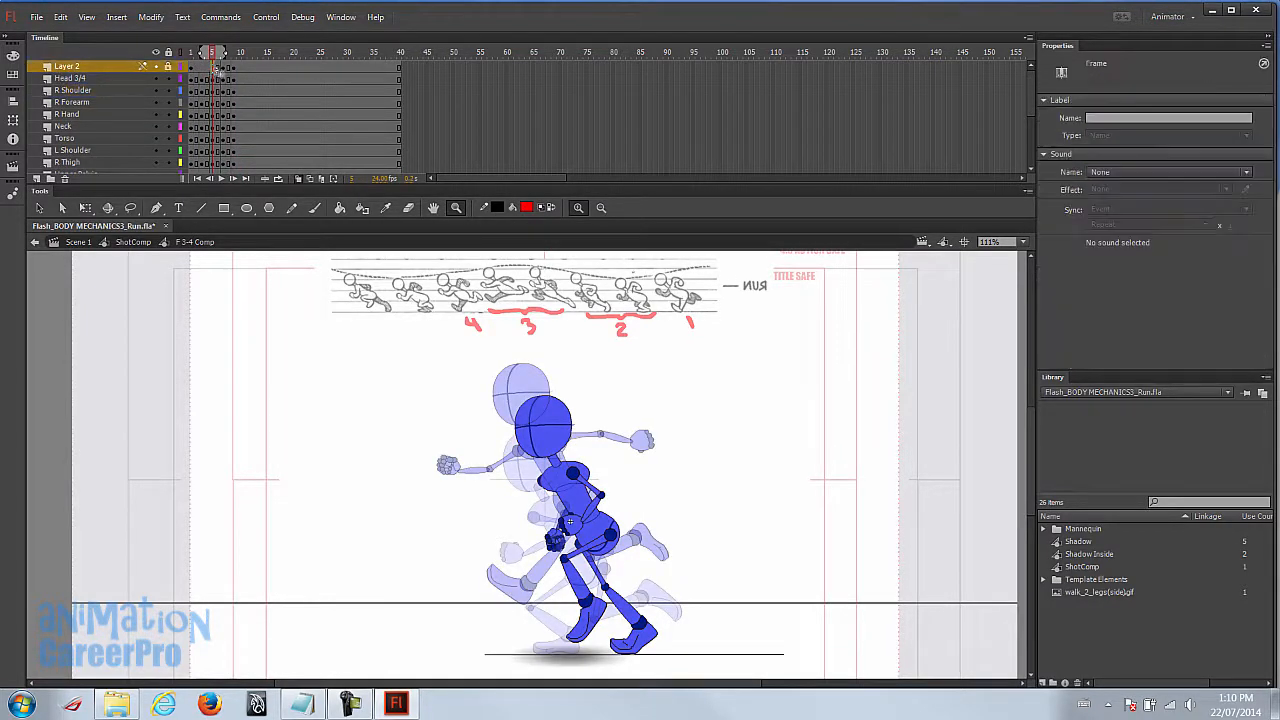
pyautogui.scroll(-5, 210, 100)
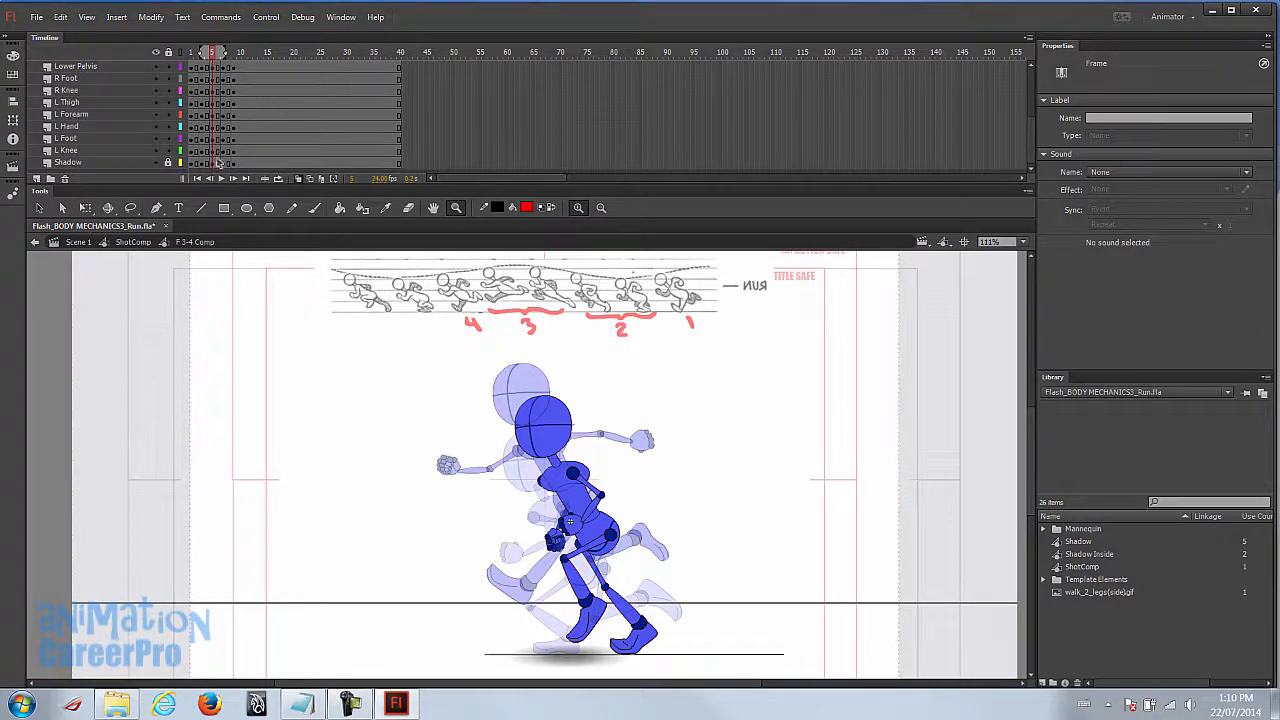
pyautogui.rightClick(212, 152)
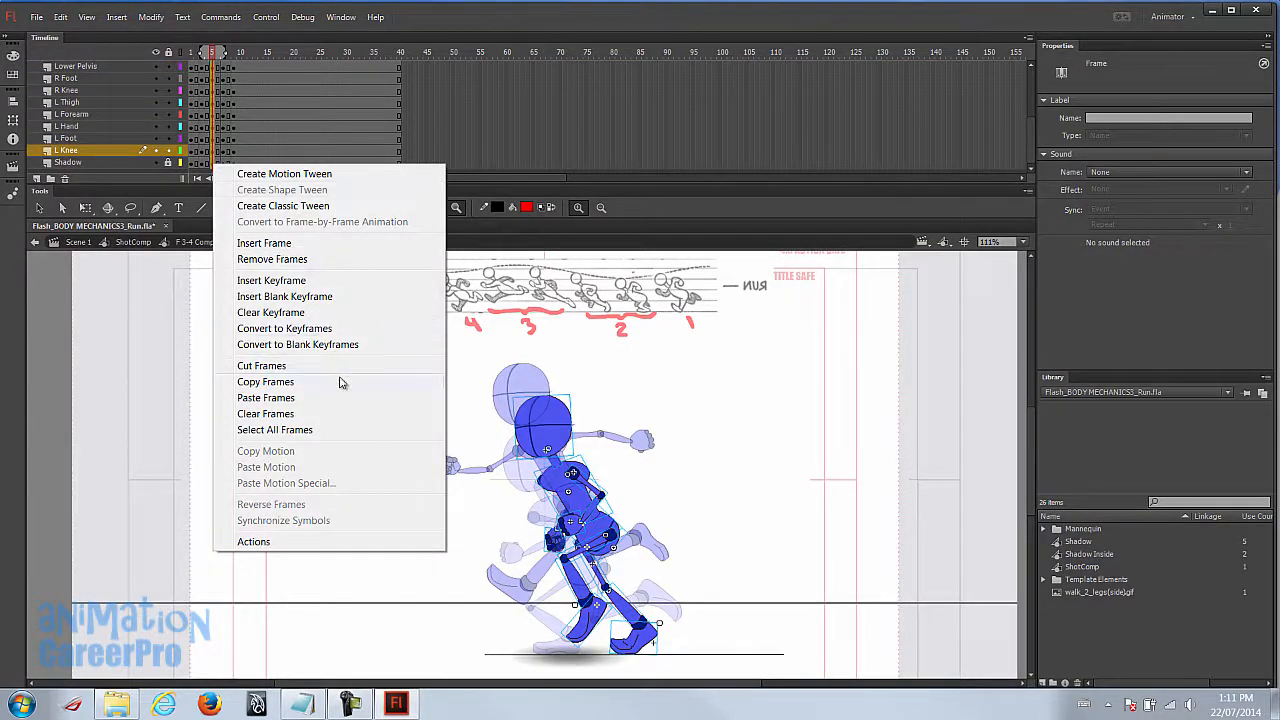
pyautogui.click(337, 380)
# - Paste the copied pose into frame 11 across all layers
pyautogui.click(235, 54)
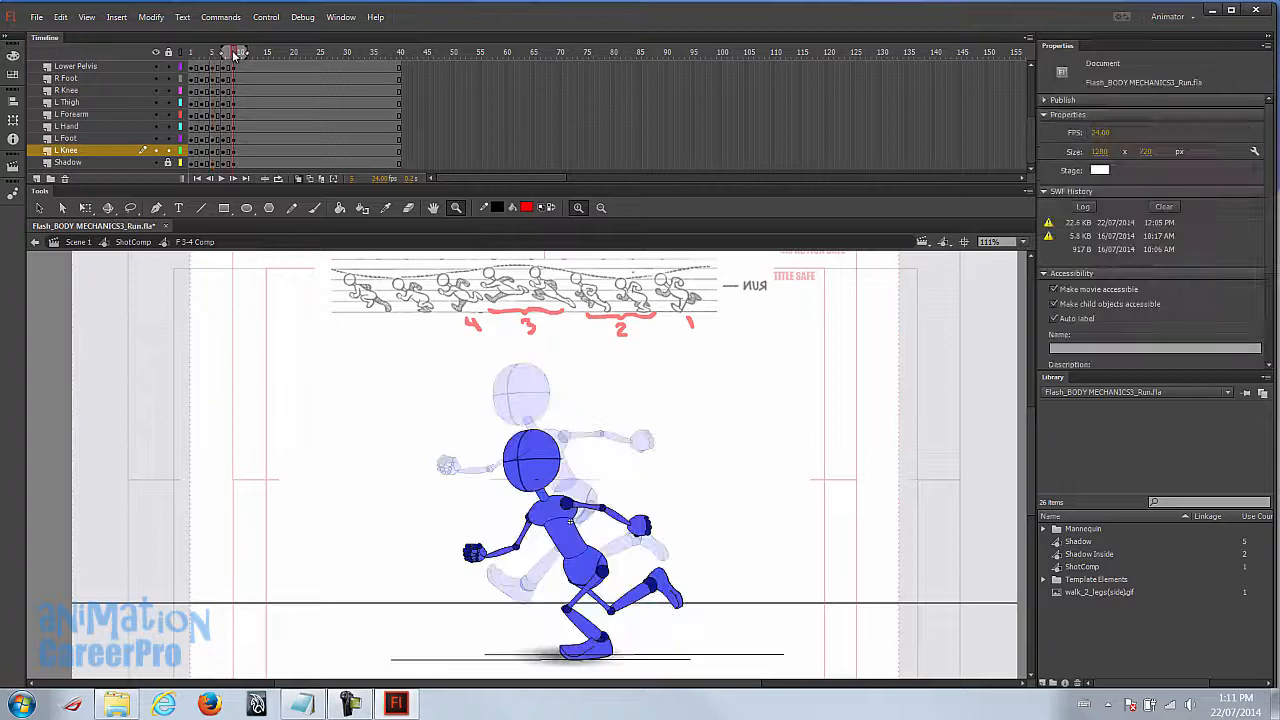
pyautogui.moveTo(235, 54); pyautogui.dragTo(245, 54)
pyautogui.scroll(3, 262, 103)
pyautogui.click(248, 66)
pyautogui.scroll(-5, 250, 115)
pyautogui.click(245, 162)
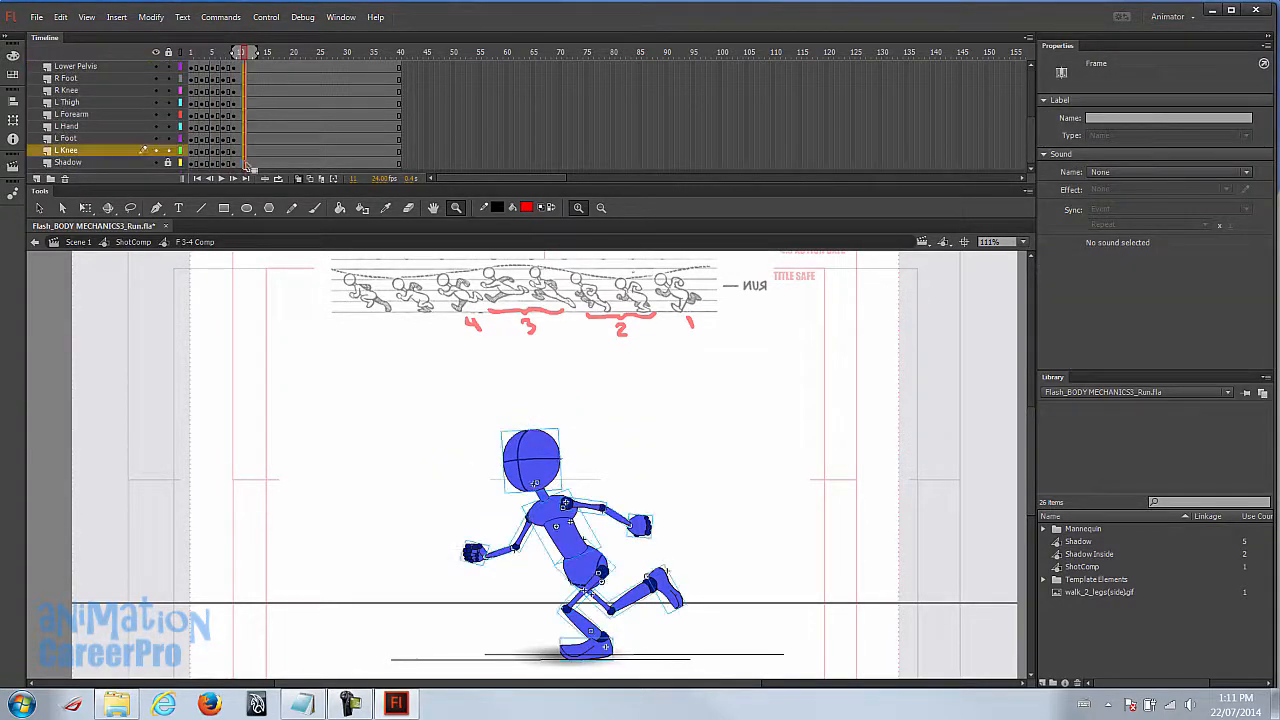
pyautogui.rightClick(243, 162)
pyautogui.click(310, 395)
# - Clear the extra keyframes on frame 12 across all layers and return to frame 11
pyautogui.scroll(5, 240, 110)
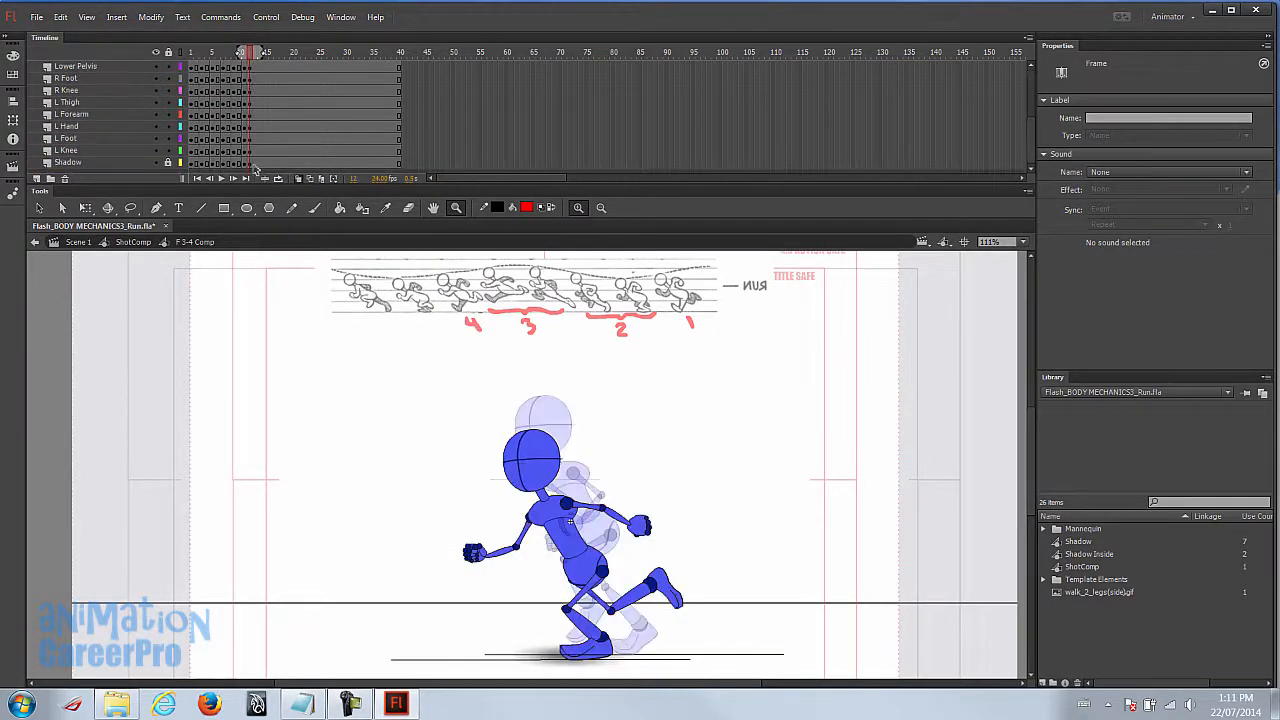
pyautogui.click(250, 164)
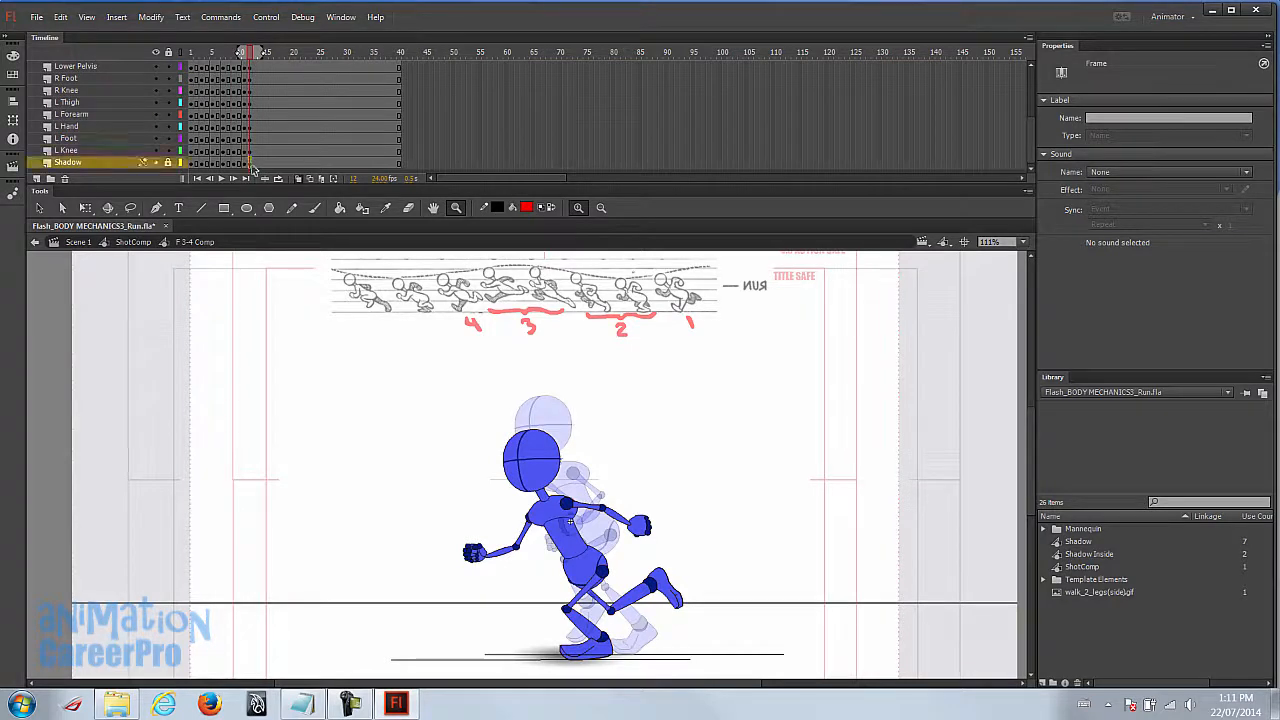
pyautogui.scroll(3, 250, 140)
pyautogui.moveTo(248, 66); pyautogui.dragTo(249, 165)
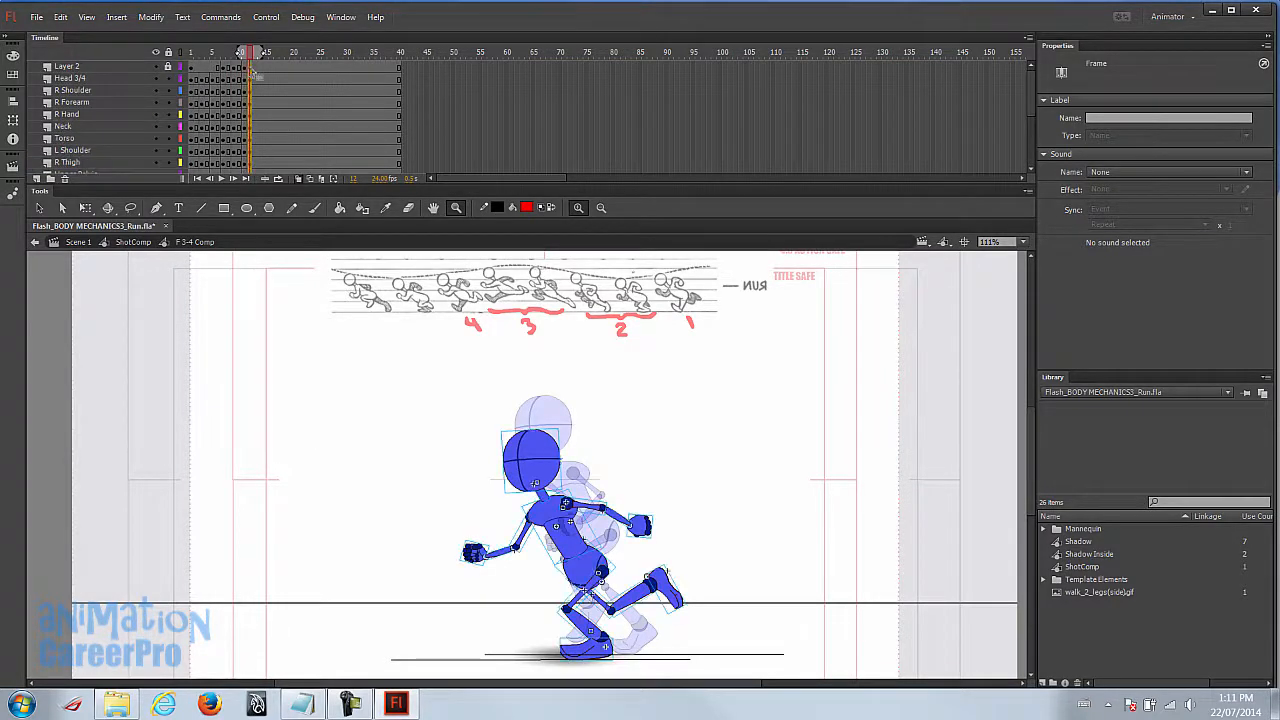
pyautogui.rightClick(250, 66)
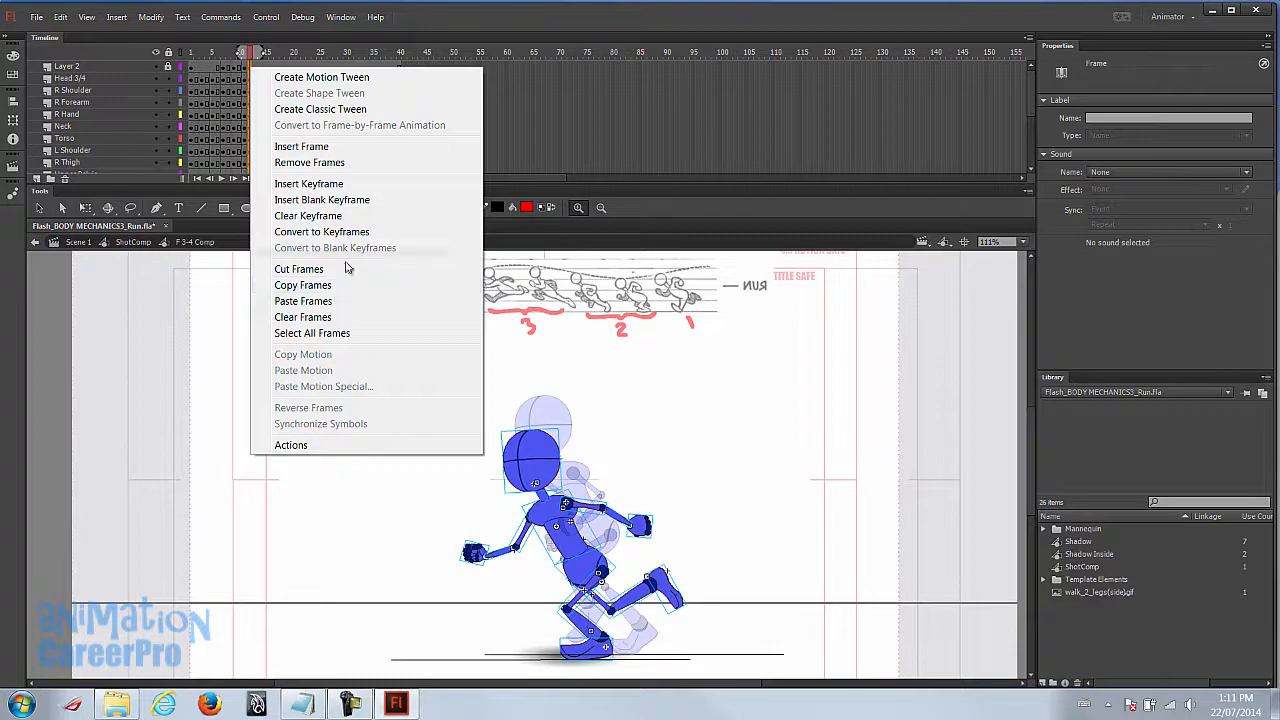
pyautogui.click(360, 216)
pyautogui.click(242, 55)
pyautogui.moveTo(242, 55); pyautogui.dragTo(242, 55)
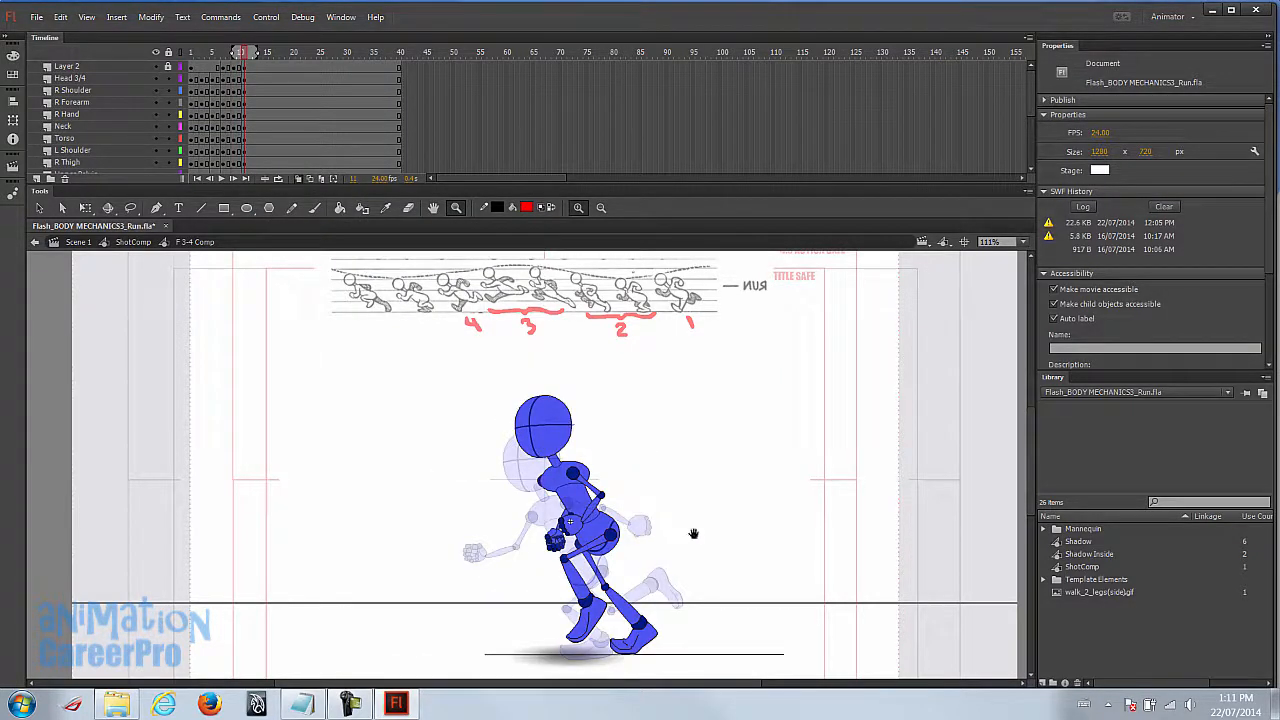
# - Rotate the right leg backward on frame 11 so that its foot reaches the ground behind the body
pyautogui.moveTo(691, 533); pyautogui.dragTo(677, 517)
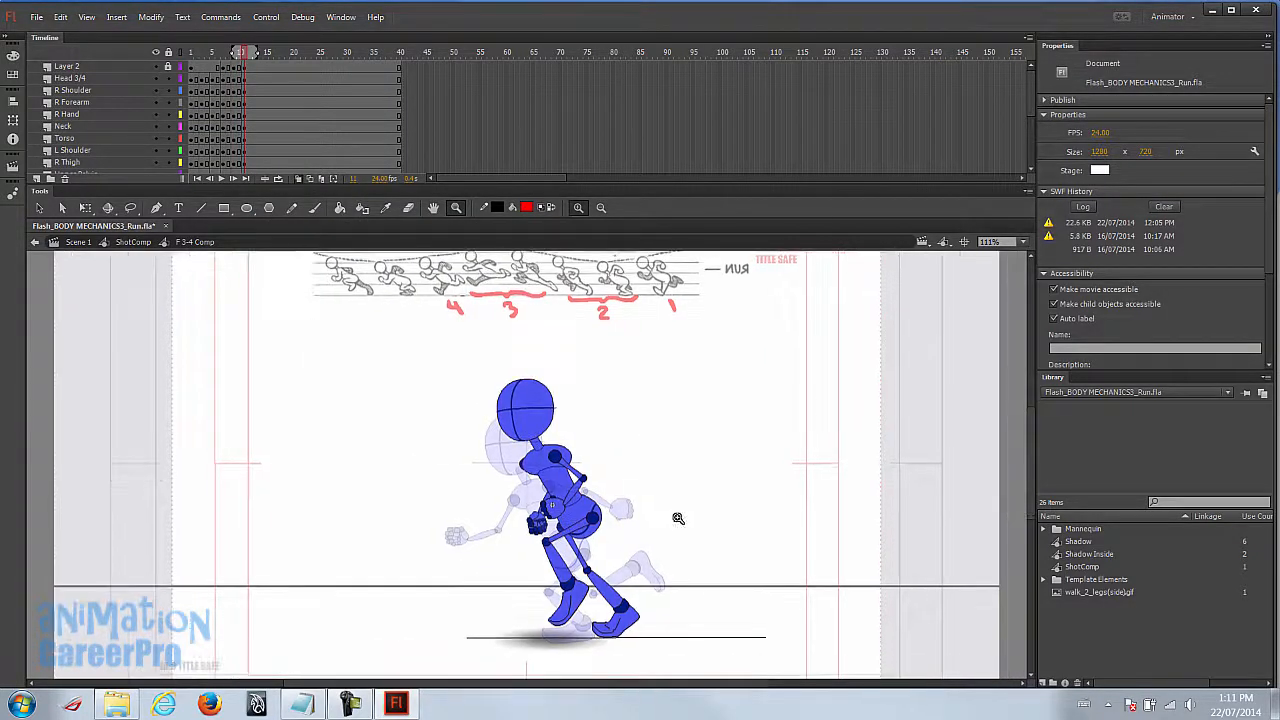
pyautogui.click(565, 575)
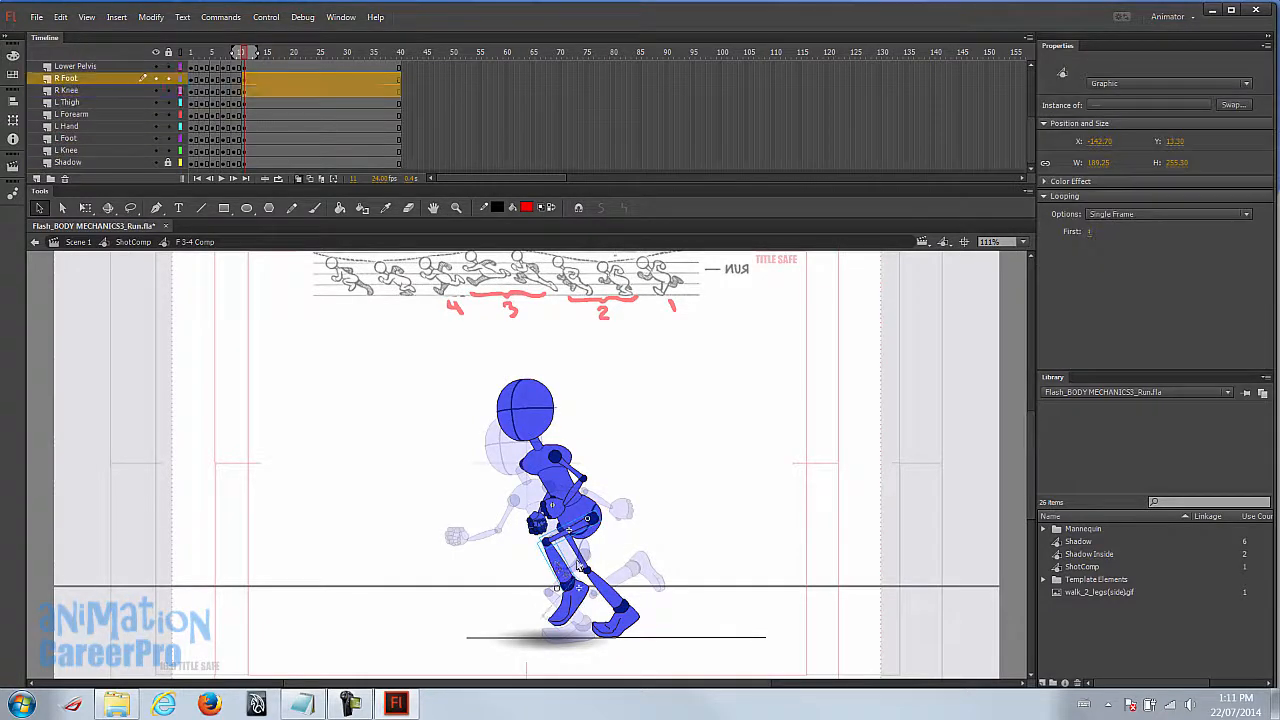
pyautogui.press('q')
pyautogui.moveTo(568, 574); pyautogui.dragTo(669, 617)
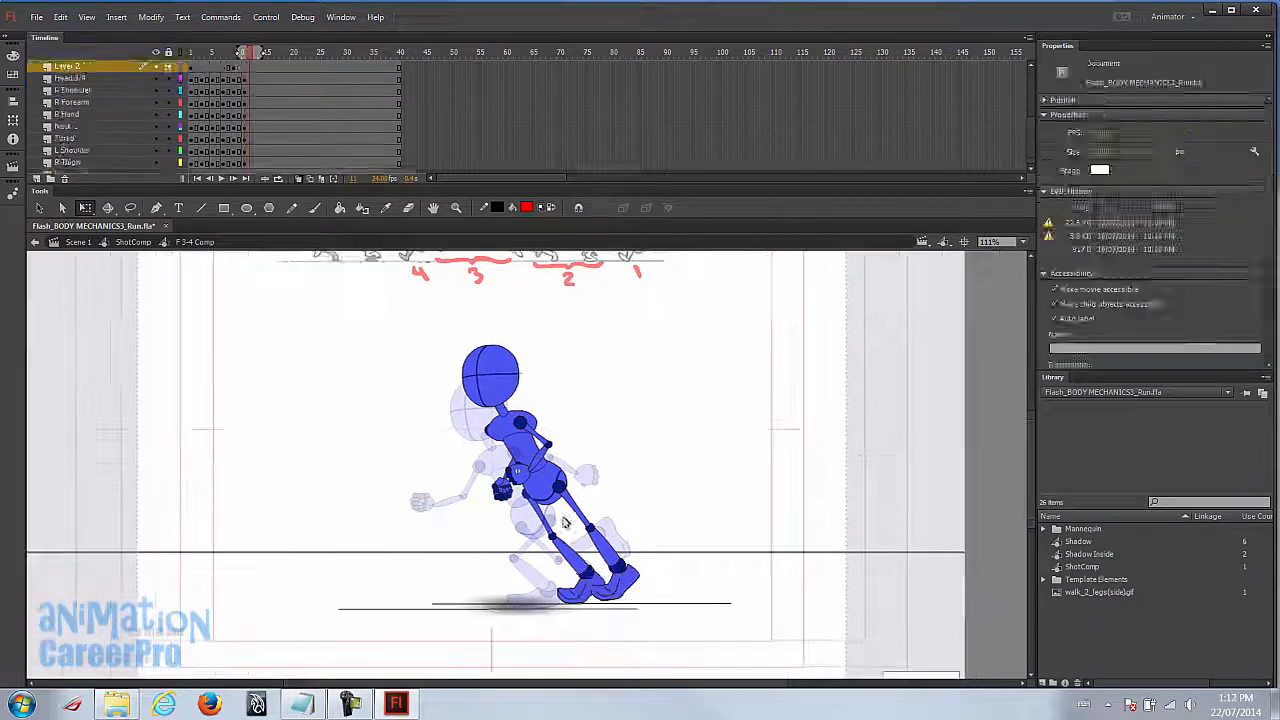
# - Rotate the left thigh forward on frame 11 and bend the knee so the lower leg and foot hang beneath it
pyautogui.click(565, 522)
pyautogui.click(540, 515)
pyautogui.moveTo(568, 535); pyautogui.dragTo(559, 584)
pyautogui.click(559, 584)
# - Compare with the preceding frames and rotate the left foot so its toes point downward on frame 11
pyautogui.press(',')
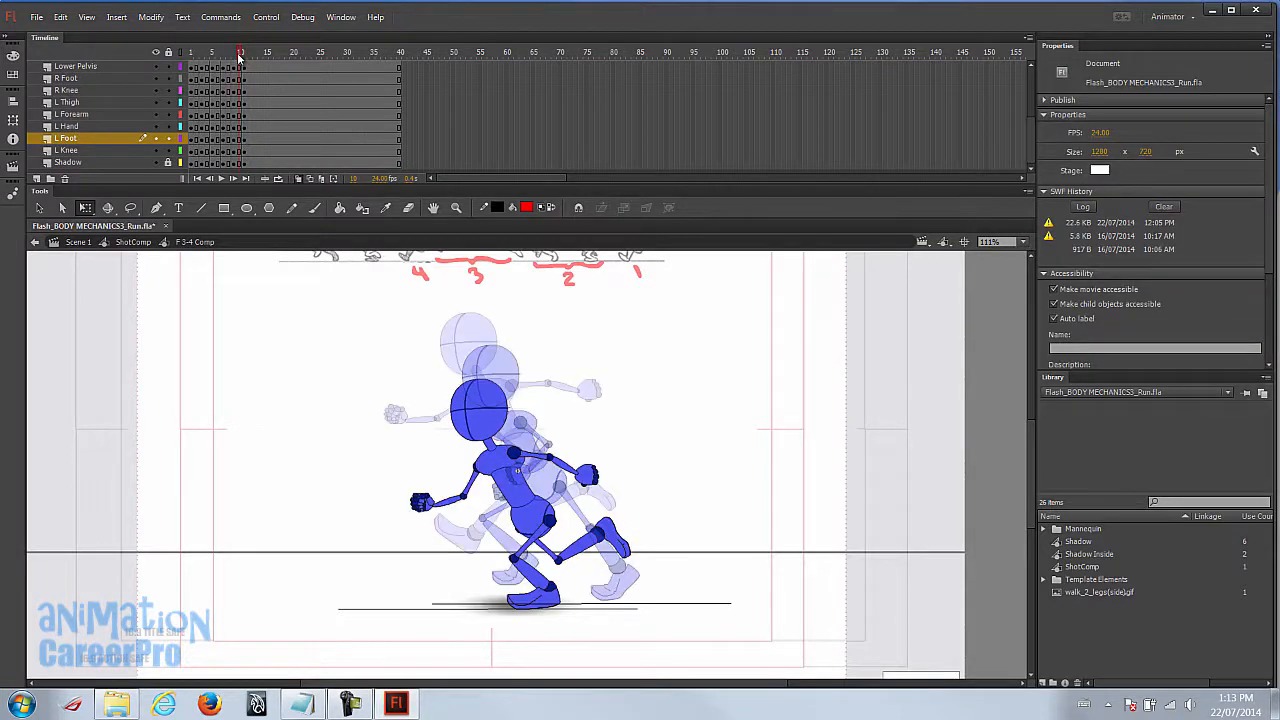
pyautogui.press(',')
pyautogui.click(518, 575)
pyautogui.moveTo(510, 588); pyautogui.dragTo(531, 560)
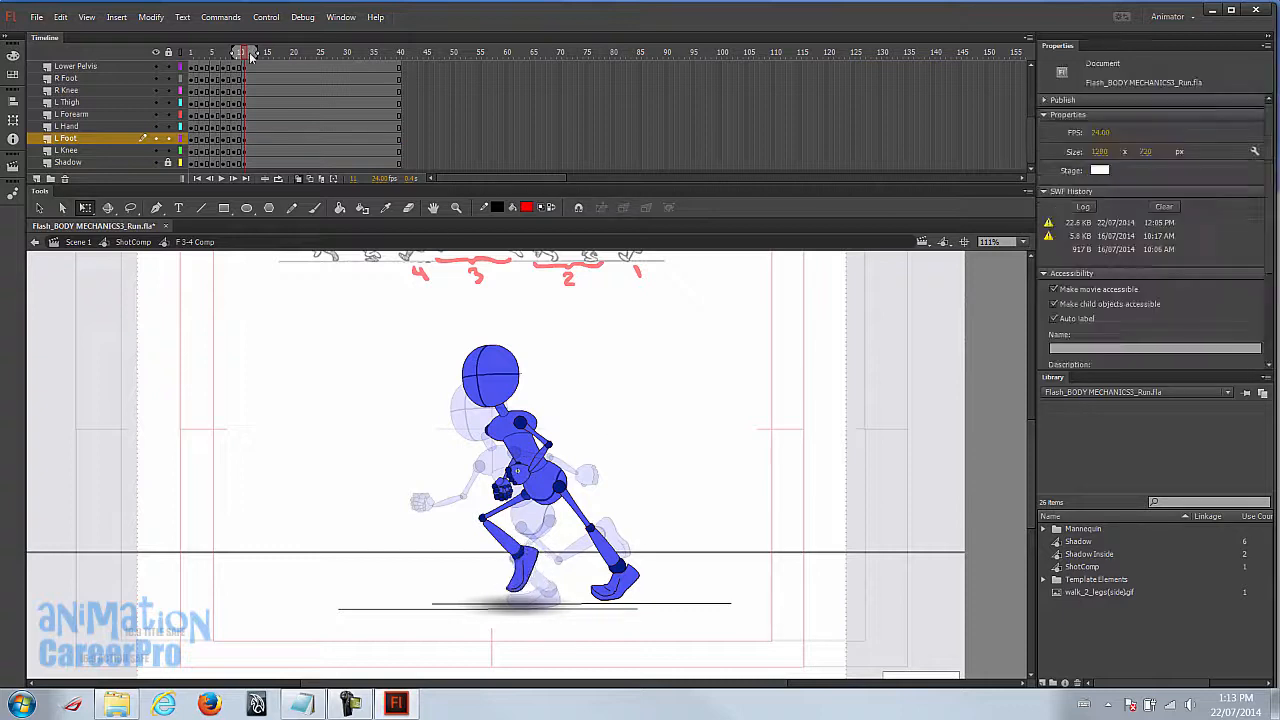
# - Lower the trailing left shin and foot about the knee on frame 9, and check the transition to frame 11
pyautogui.press(',')
pyautogui.click(572, 541)
pyautogui.moveTo(634, 570); pyautogui.dragTo(606, 610)
pyautogui.moveTo(241, 53); pyautogui.dragTo(241, 55)
pyautogui.click(245, 53)
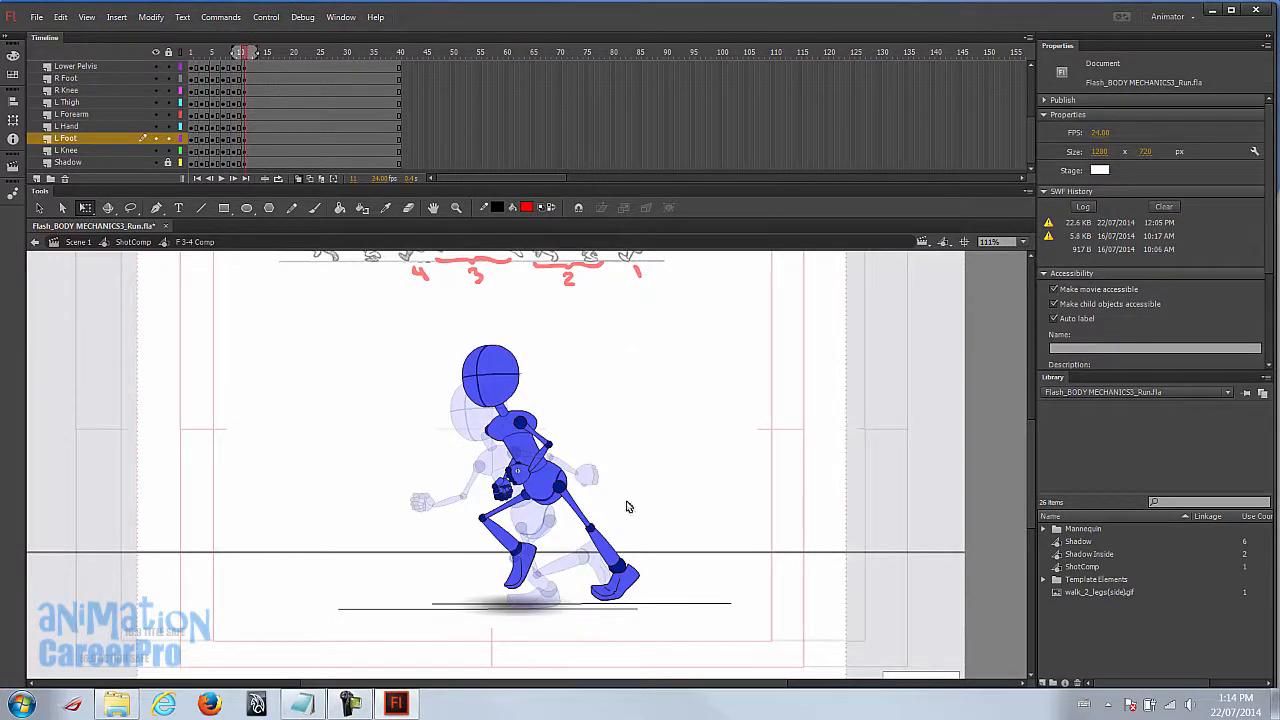
# - Rotate the right foot on frame 11 into a push-off pose with its toes on the ground
pyautogui.click(618, 585)
pyautogui.click(682, 572)
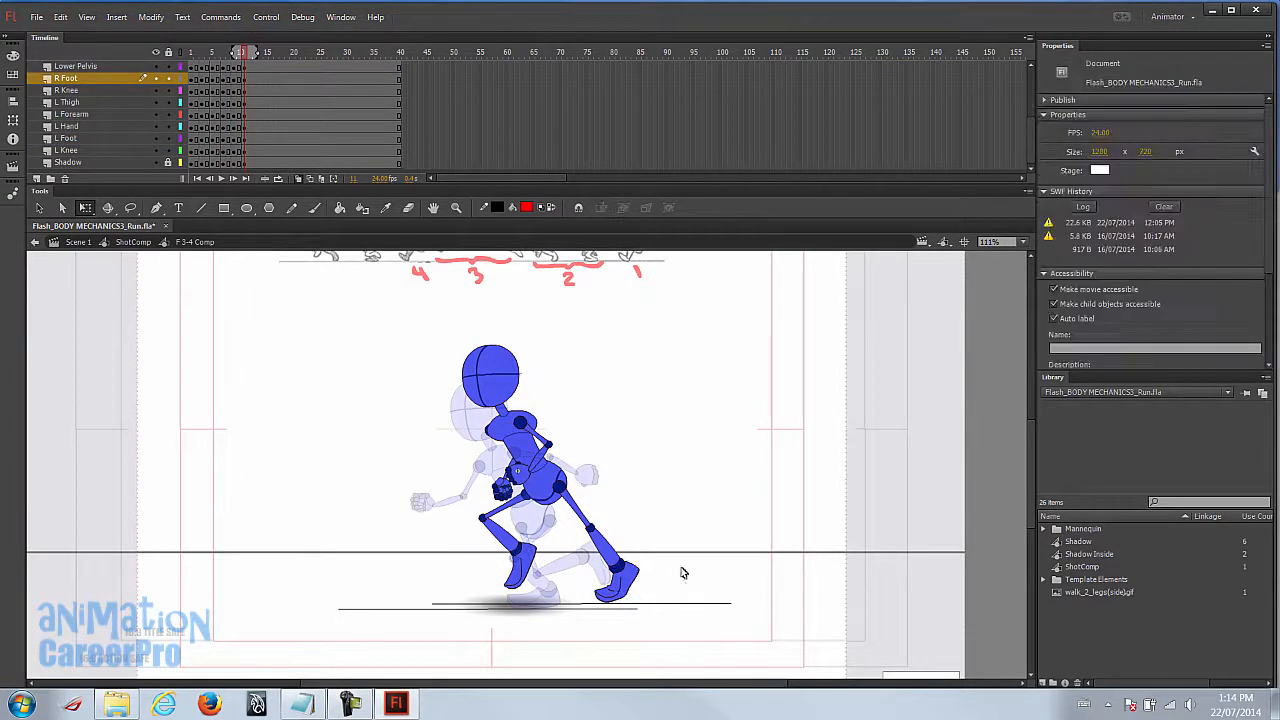
pyautogui.moveTo(241, 53); pyautogui.dragTo(241, 53)
pyautogui.click(615, 586)
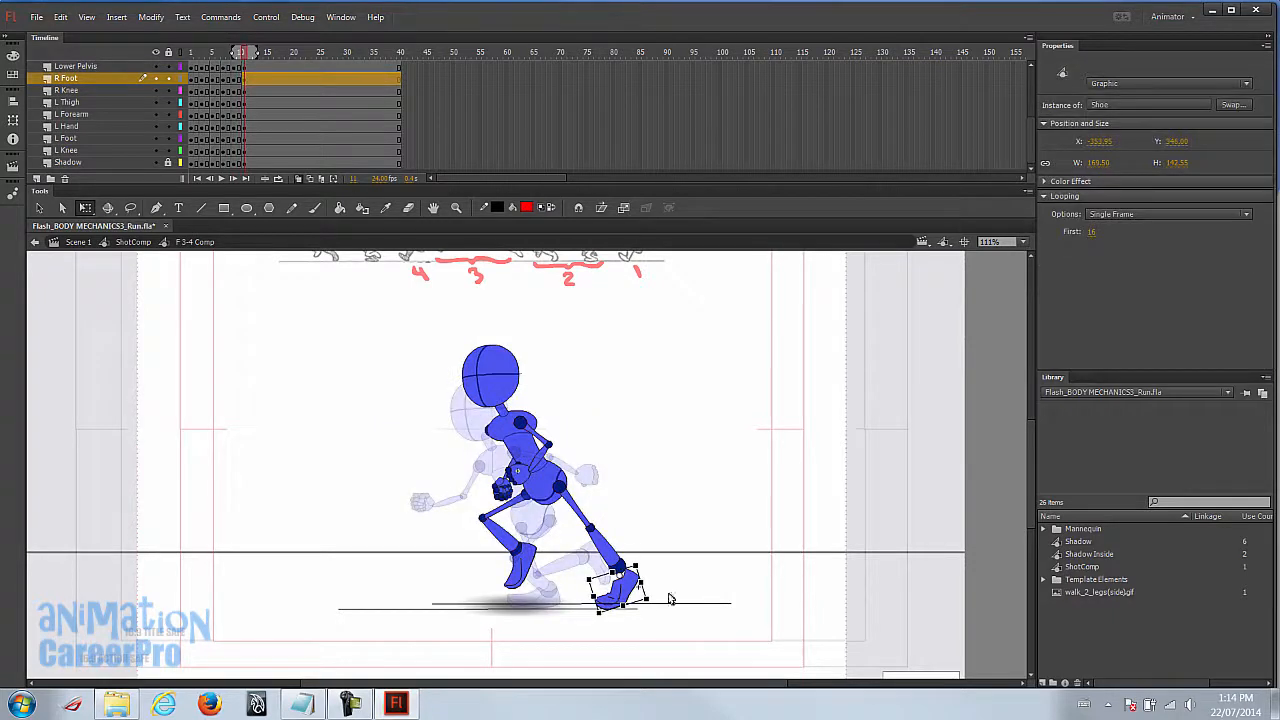
# - Adjust the right thigh and shin on frame 11 so that the extended leg meets the planted foot
pyautogui.click(612, 570)
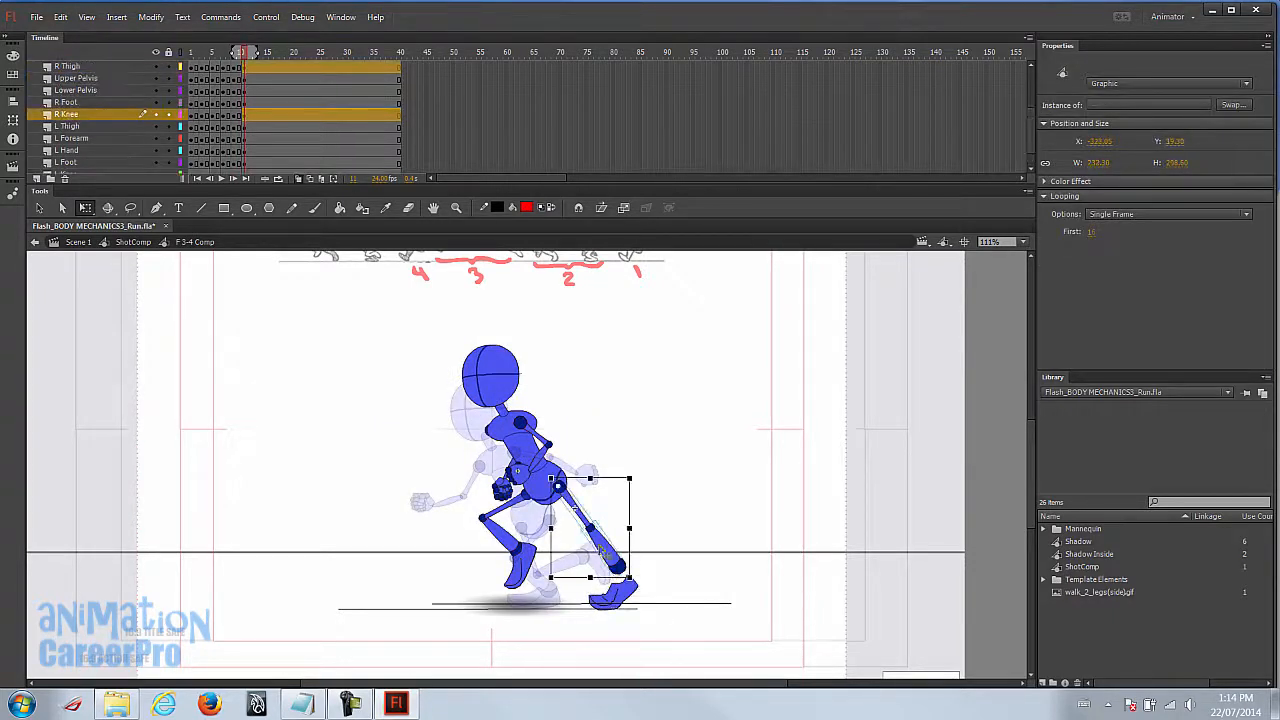
pyautogui.click(619, 571)
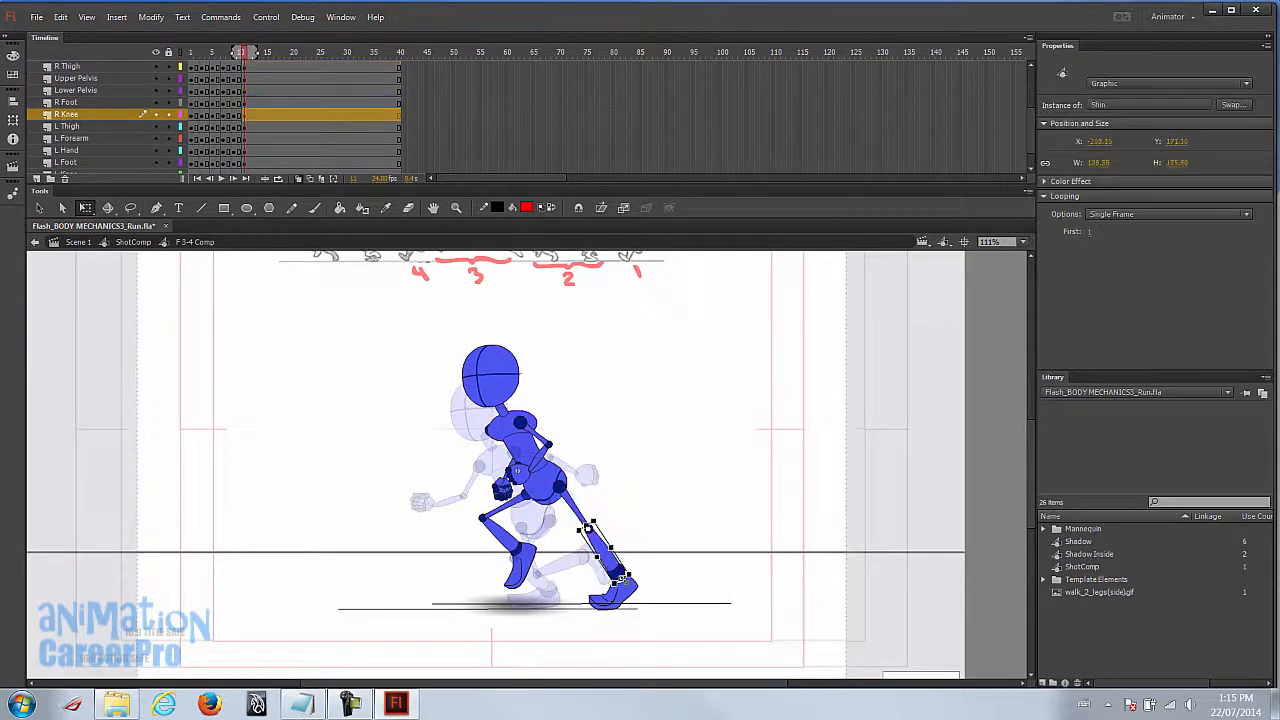
pyautogui.hotkey('ctrl', '=')
pyautogui.click(468, 365)
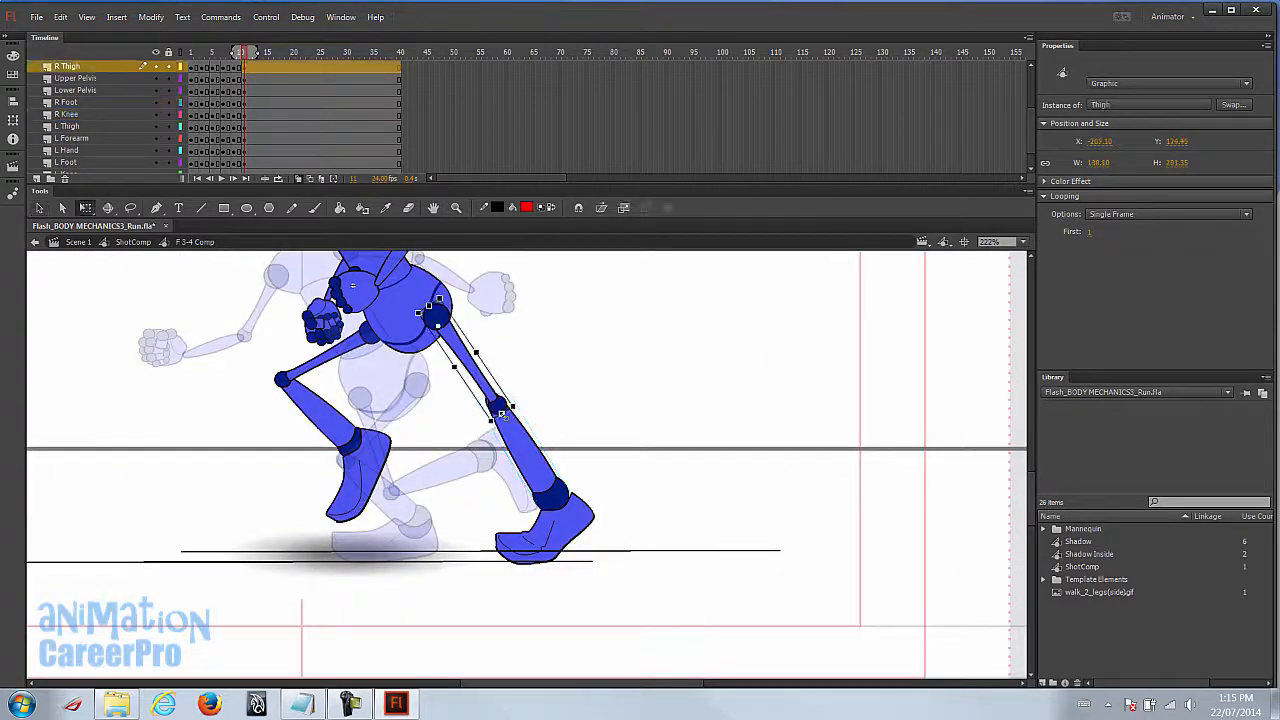
pyautogui.click(523, 438)
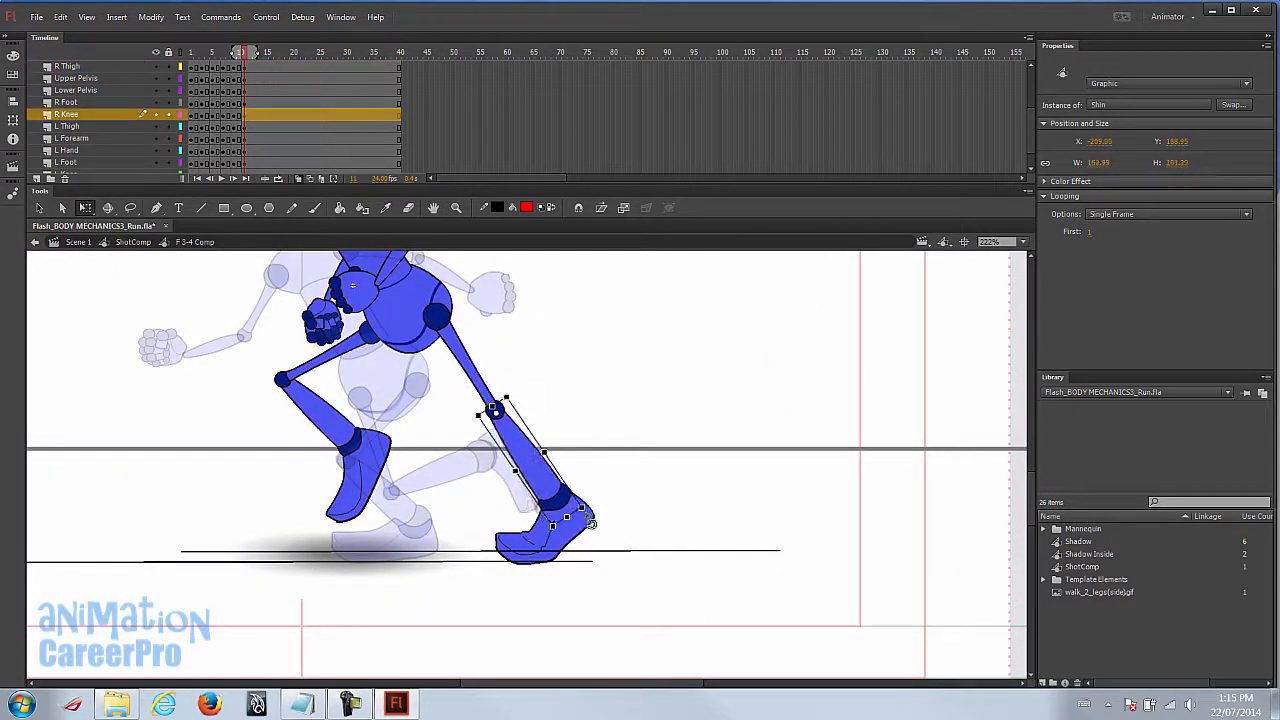
pyautogui.press('z')
pyautogui.keyDown('alt'); pyautogui.click(447, 414); pyautogui.keyUp('alt')
pyautogui.moveTo(245, 52)
pyautogui.mouseDown()
pyautogui.moveTo(230, 57)
pyautogui.moveTo(246, 58)
pyautogui.mouseUp()
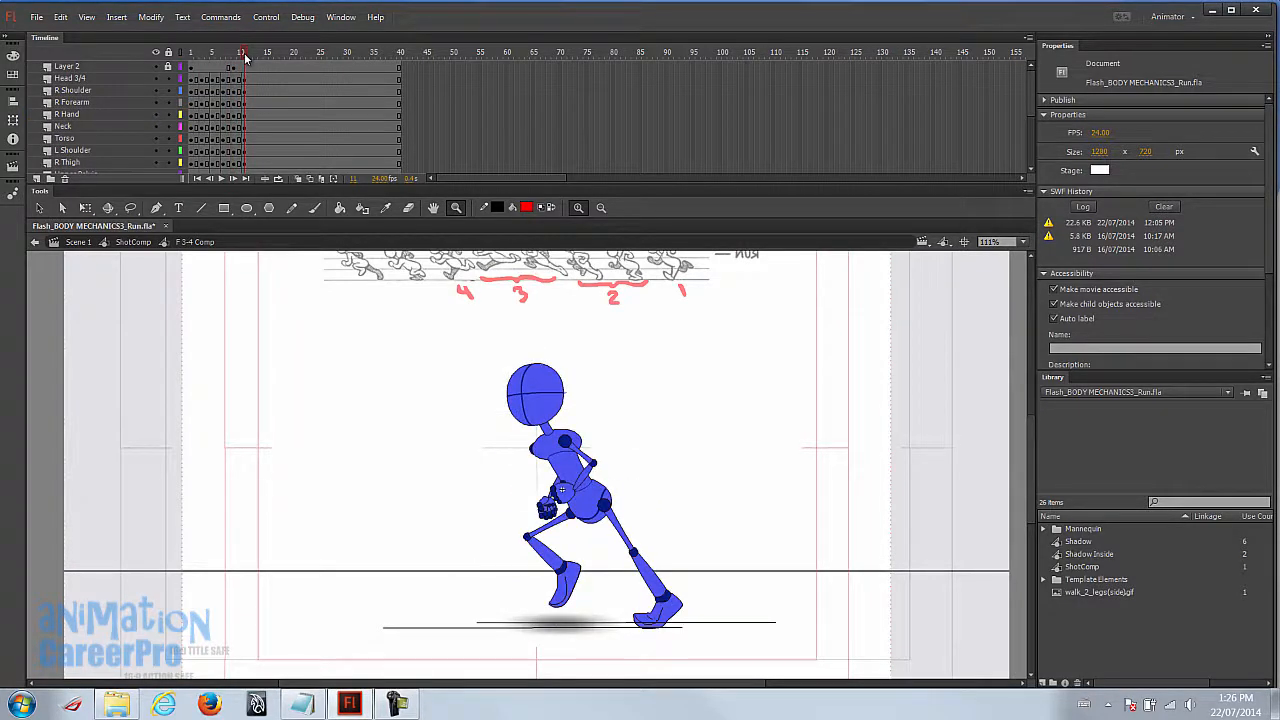
# - Copy the frame 1 pose on all layers from Head 3/4 down to Shadow
pyautogui.click(192, 80)
pyautogui.scroll(-3, 200, 93)
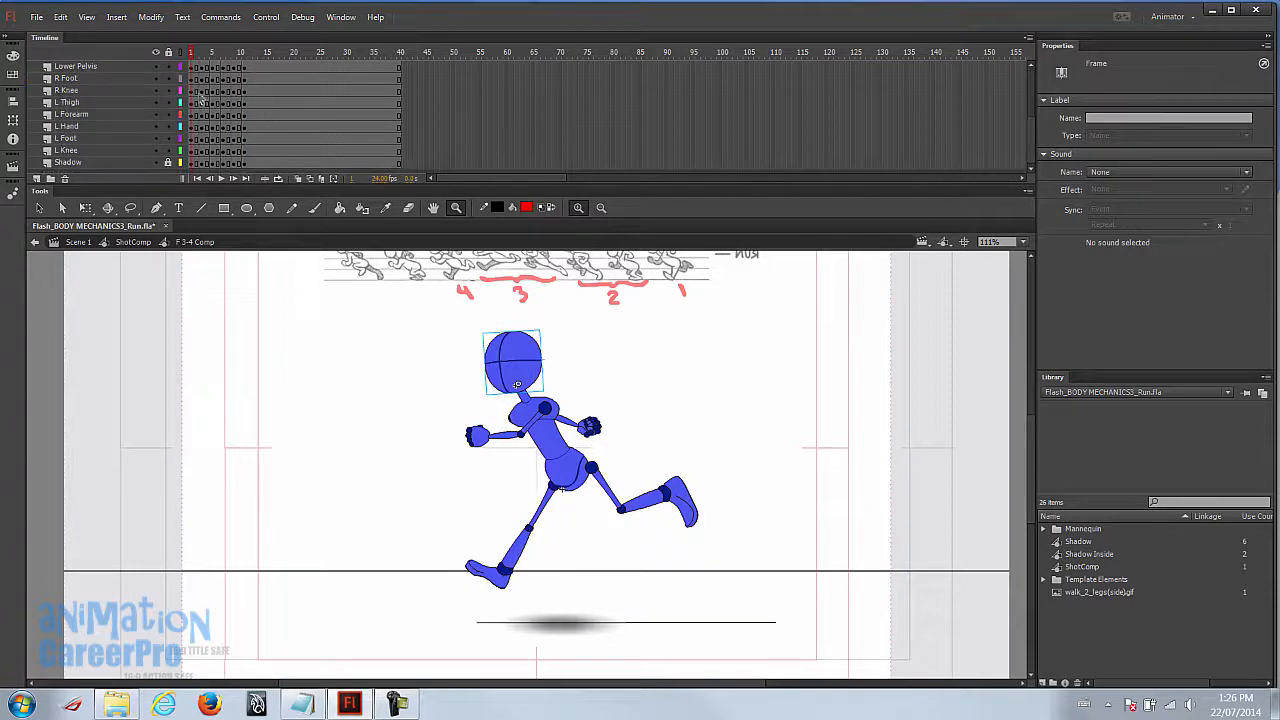
pyautogui.keyDown('shift'); pyautogui.click(193, 165); pyautogui.keyUp('shift')
pyautogui.rightClick(195, 166)
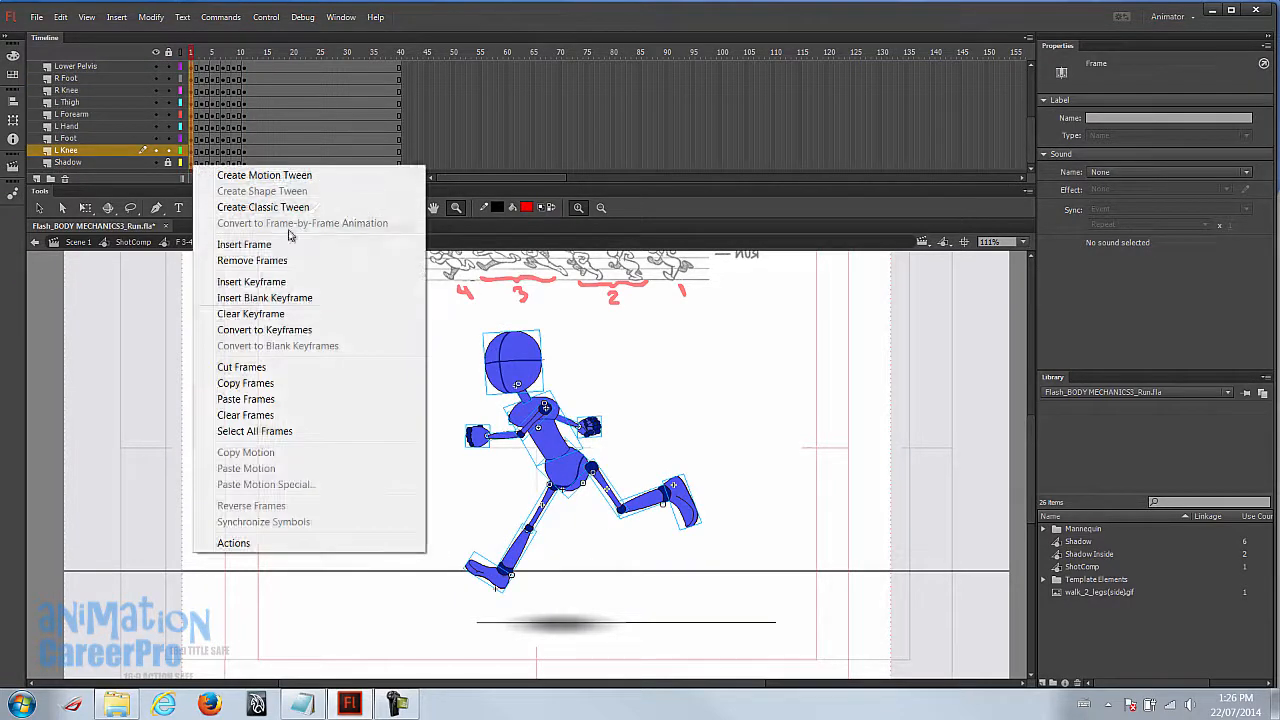
pyautogui.click(360, 385)
# - Paste the copied frame 1 pose into frame 13 on the layers from Head 3/4 to Shadow
pyautogui.scroll(3, 253, 80)
pyautogui.click(253, 80)
pyautogui.scroll(-3, 268, 133)
pyautogui.keyDown('shift'); pyautogui.click(257, 163); pyautogui.keyUp('shift')
pyautogui.rightClick(257, 162)
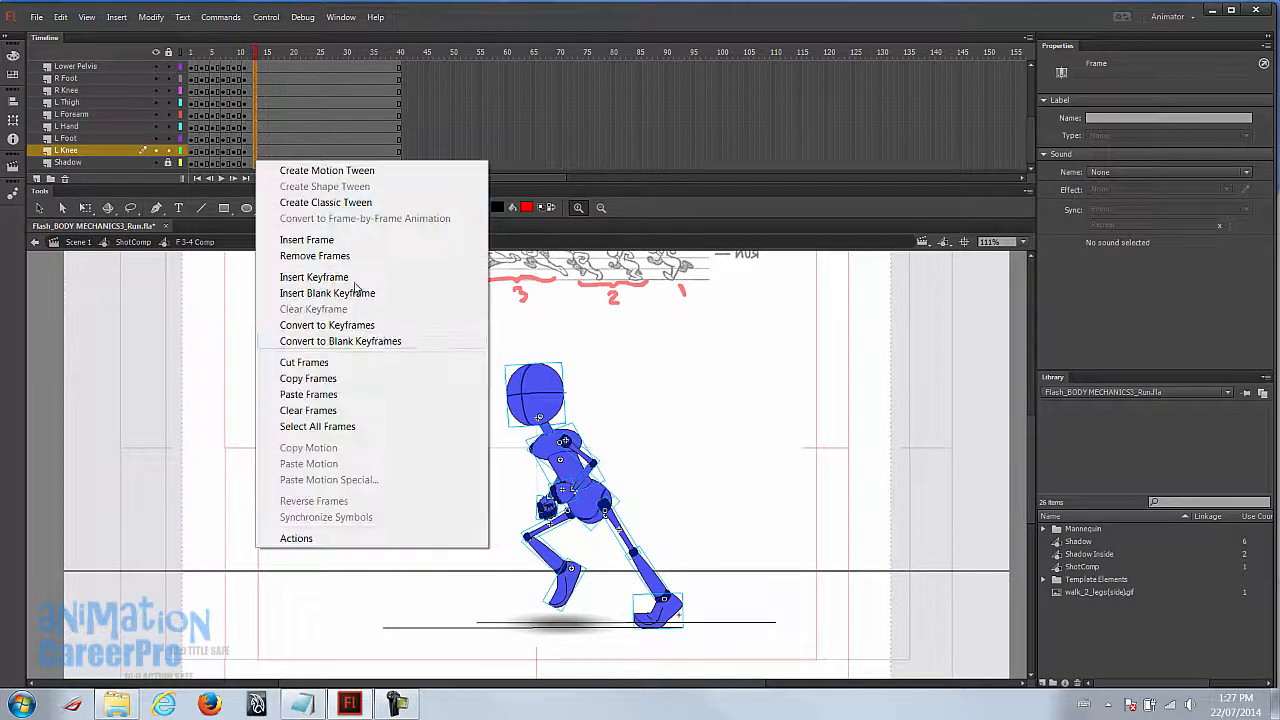
pyautogui.click(400, 394)
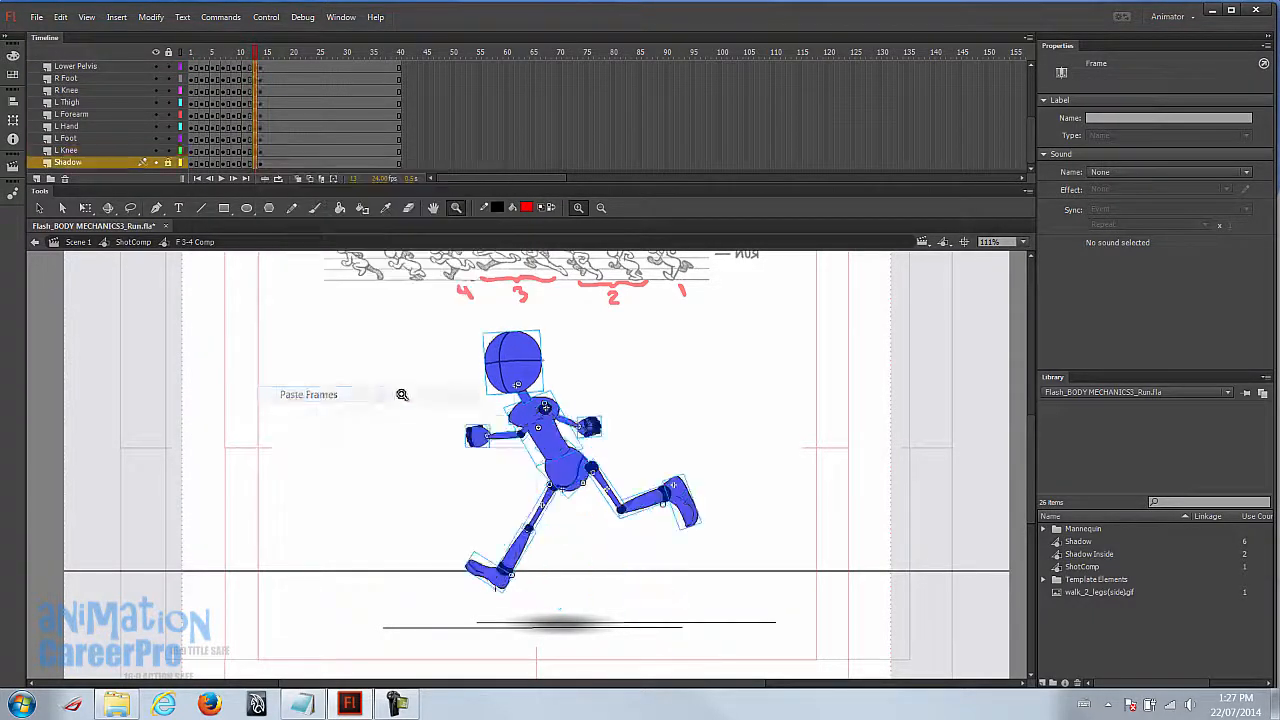
# - Clear the extra keyframes on frame 14 from Shadow up to Head 3/4 and return to frame 13
pyautogui.click(262, 168)
pyautogui.scroll(3, 275, 140)
pyautogui.keyDown('shift'); pyautogui.click(262, 79); pyautogui.keyUp('shift')
pyautogui.rightClick(262, 79)
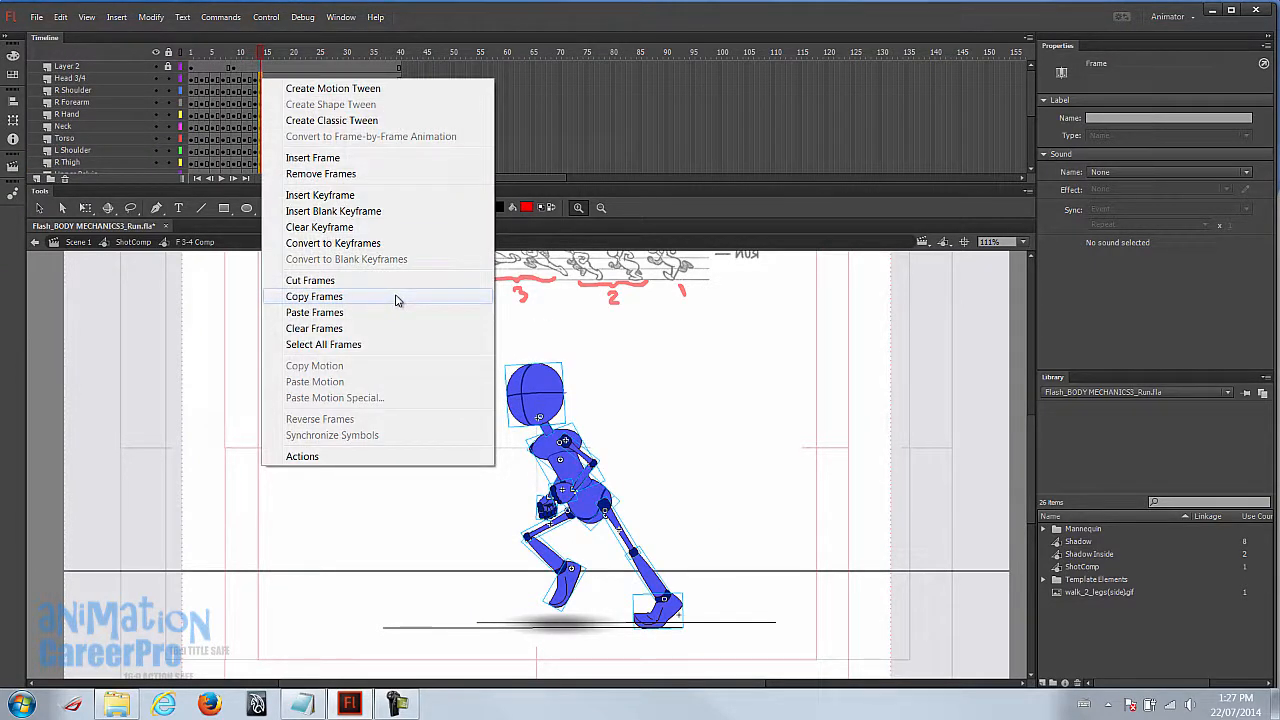
pyautogui.click(395, 242)
pyautogui.moveTo(257, 50); pyautogui.dragTo(256, 64)
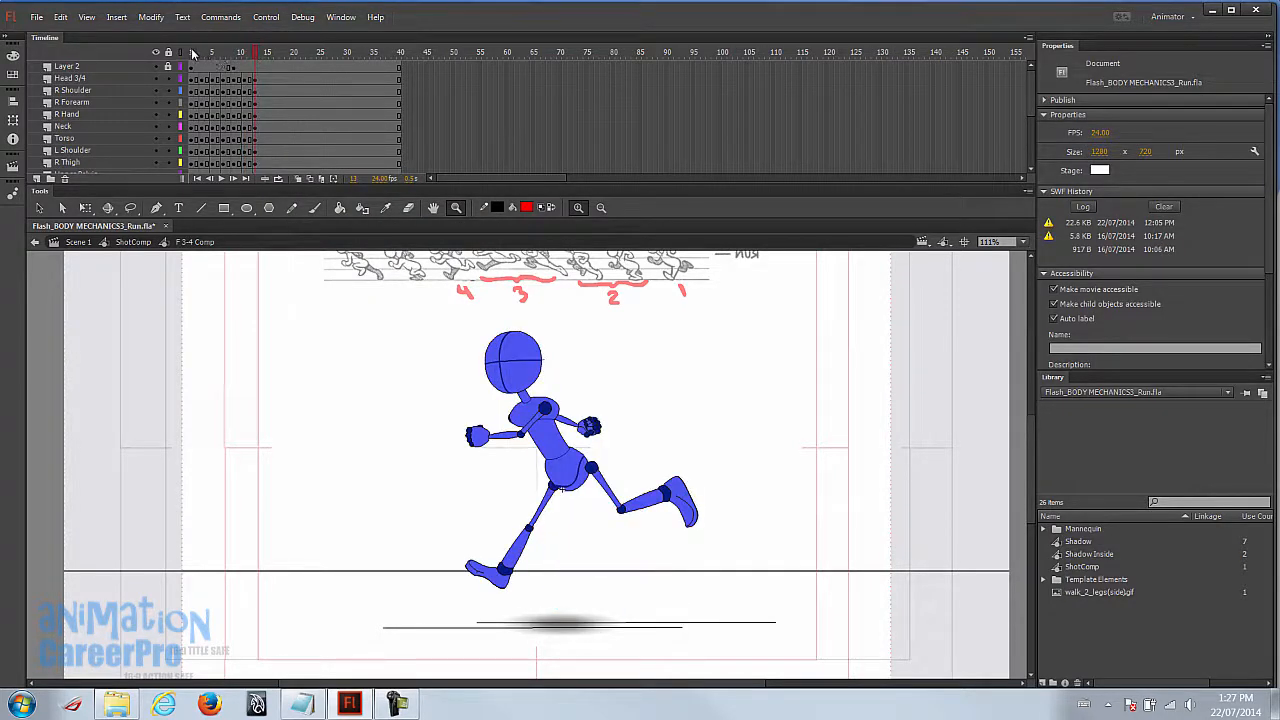
# - Create classic tweens over frames 2 to 12 on all layers from Head 3/4 to Shadow
pyautogui.click(197, 79)
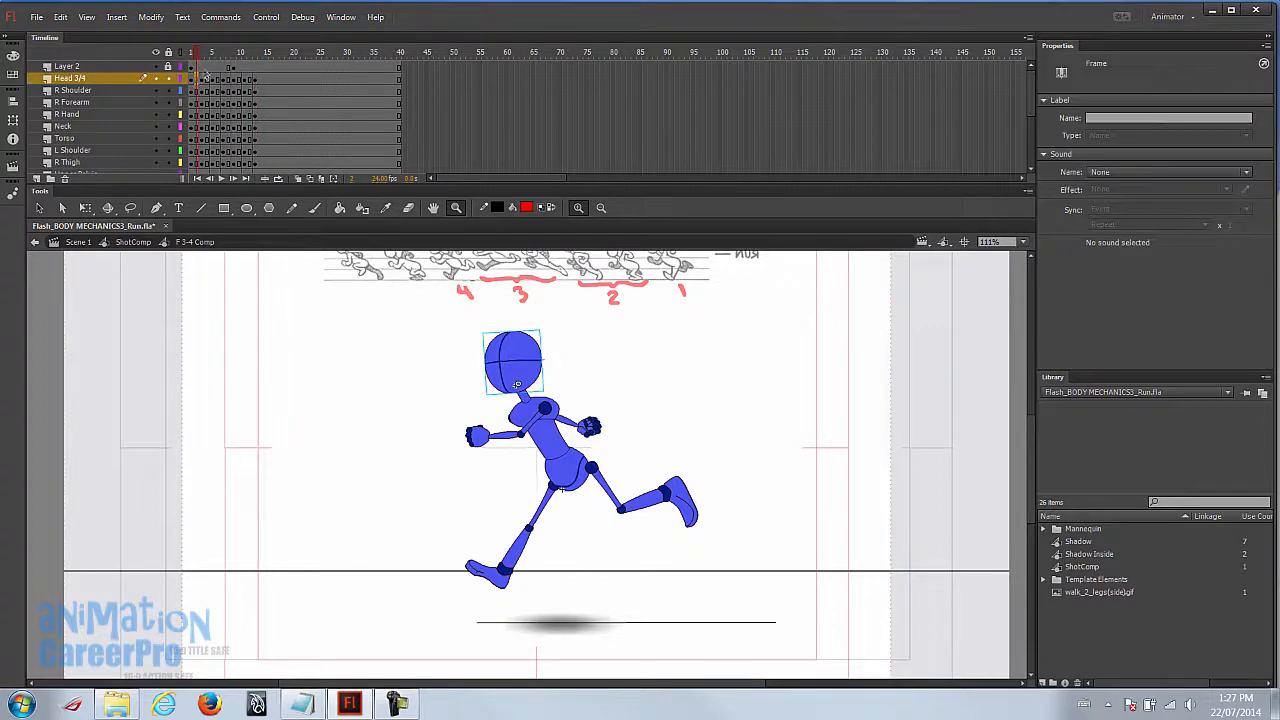
pyautogui.scroll(-4, 268, 101)
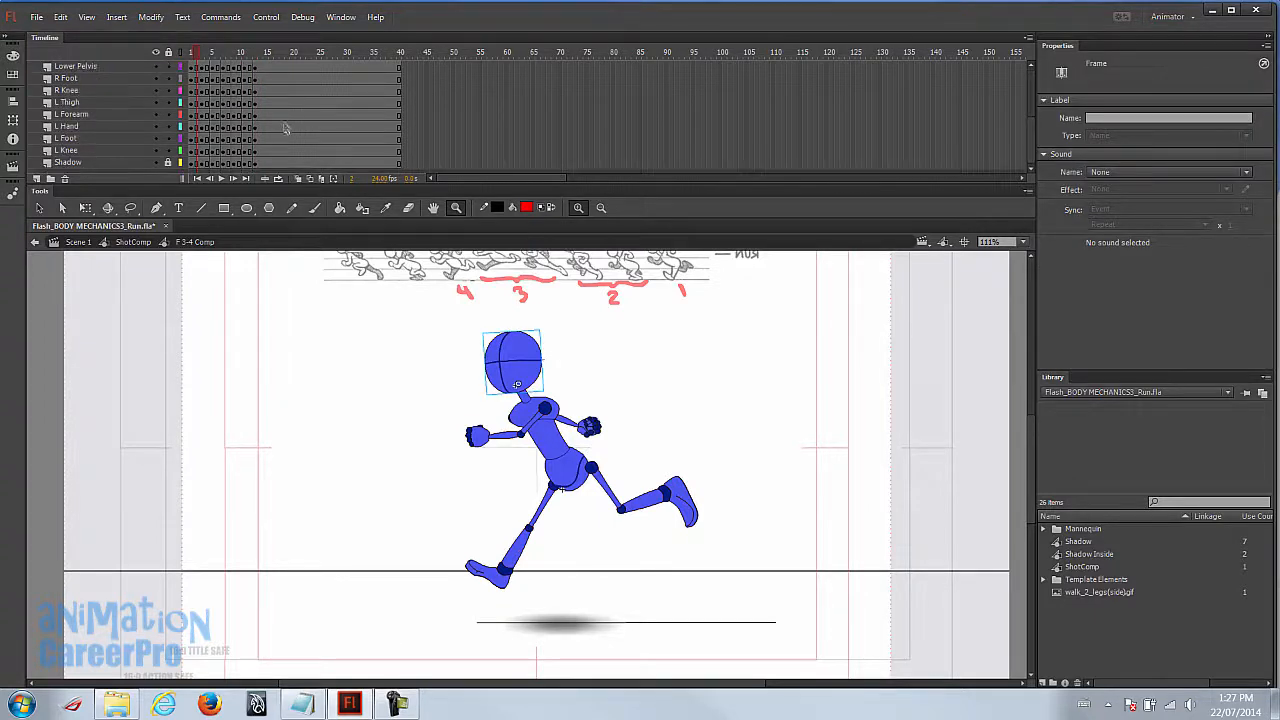
pyautogui.keyDown('shift'); pyautogui.click(250, 165); pyautogui.keyUp('shift')
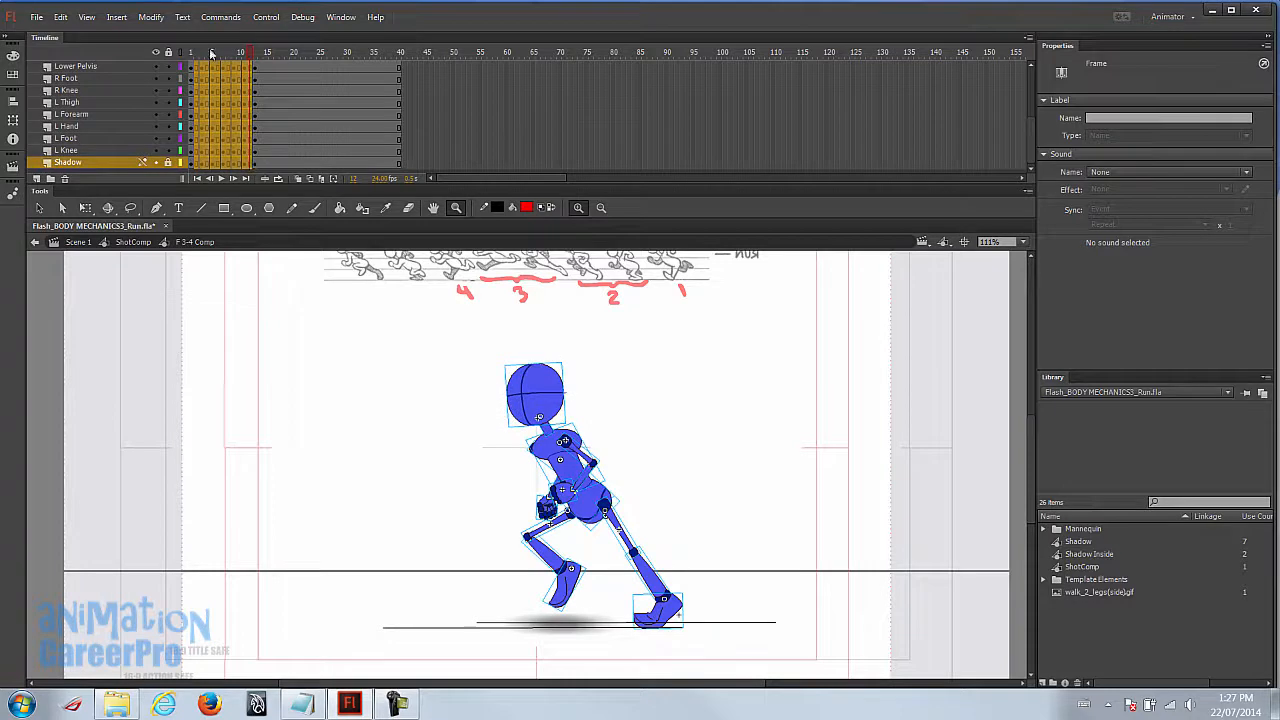
pyautogui.rightClick(224, 111)
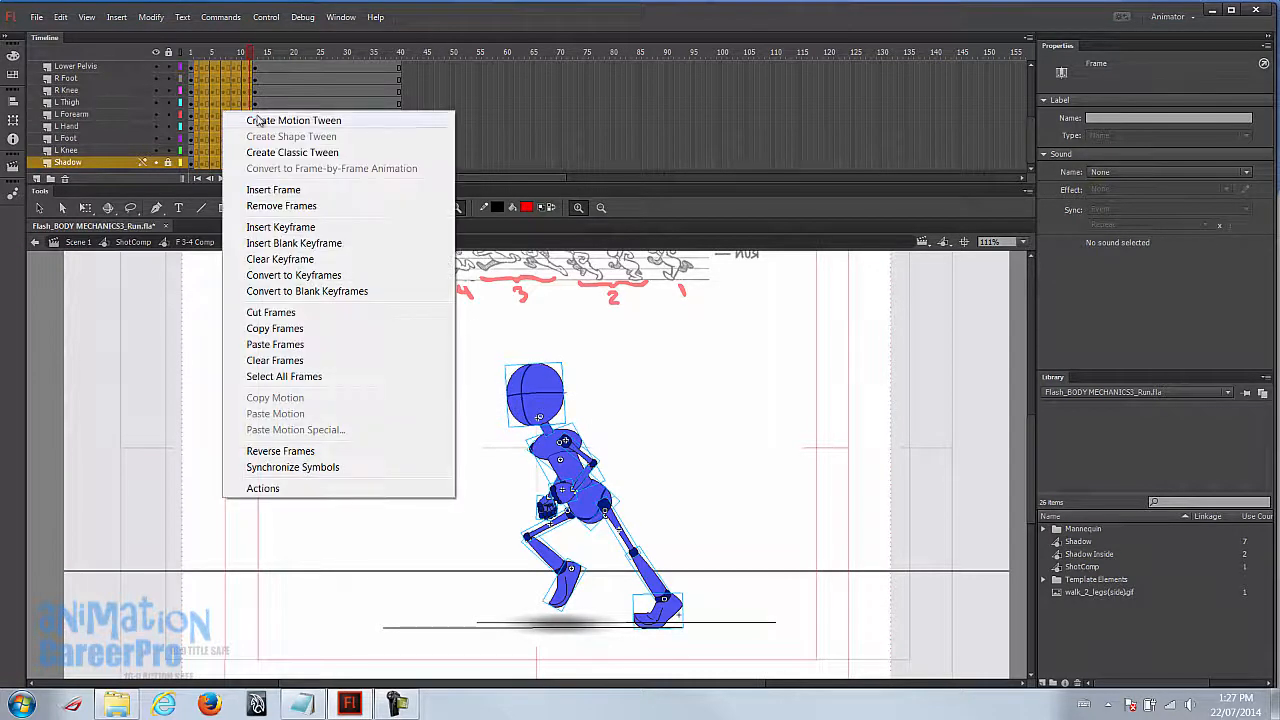
pyautogui.click(298, 155)
pyautogui.click(192, 52)
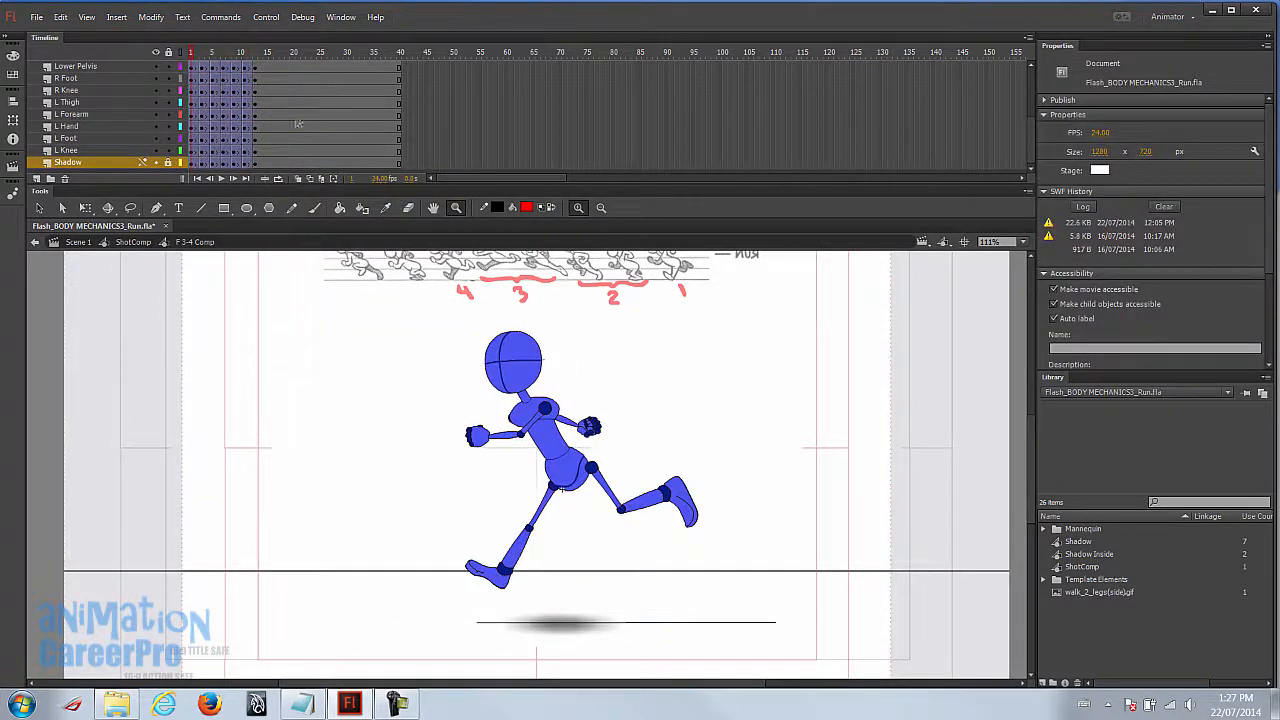
# - Remove frames 14 to 40 across the layers so the timeline ends at frame 13
pyautogui.scroll(3, 297, 124)
pyautogui.click(265, 68)
pyautogui.scroll(-3, 344, 125)
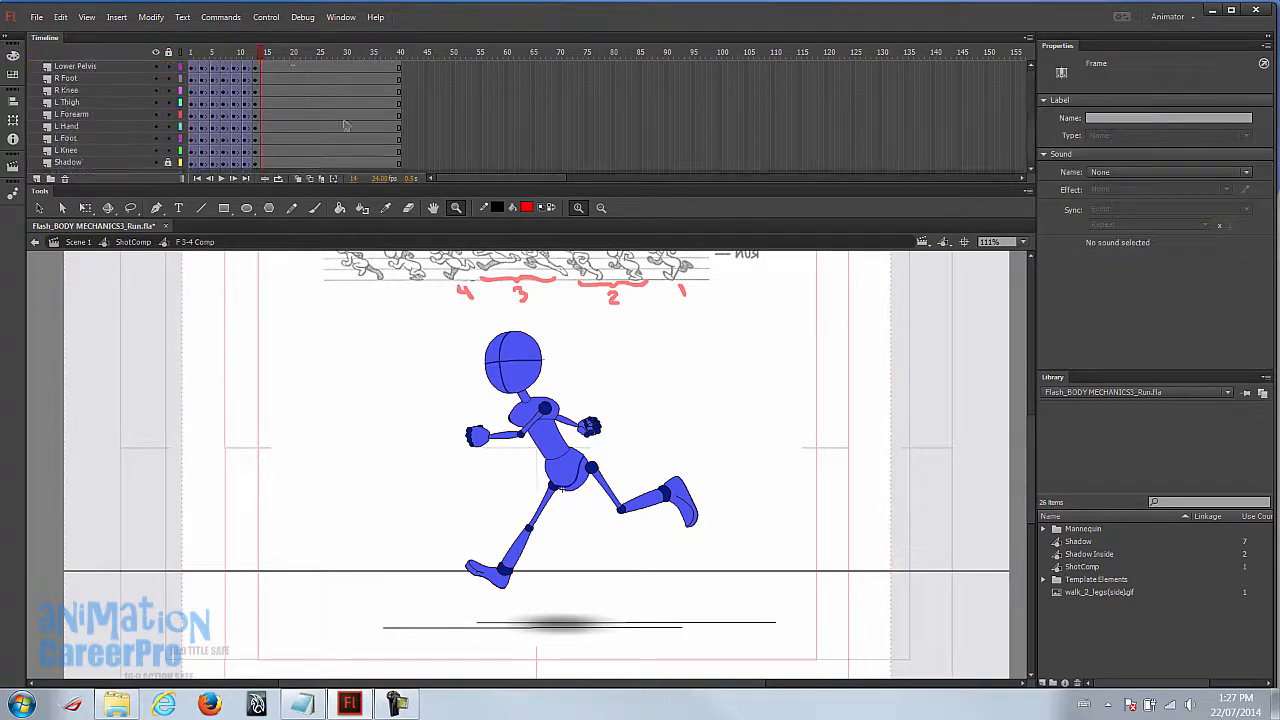
pyautogui.keyDown('shift'); pyautogui.click(394, 153); pyautogui.keyUp('shift')
pyautogui.rightClick(345, 109)
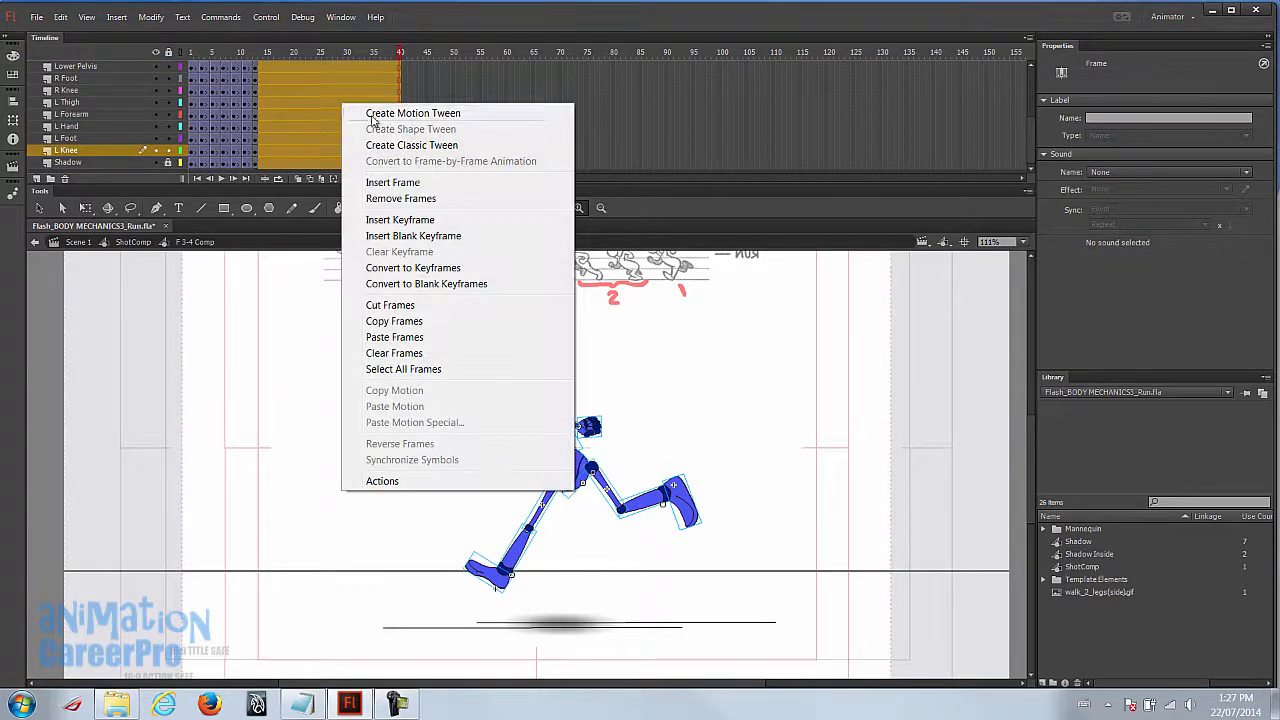
pyautogui.click(431, 198)
pyautogui.scroll(3, 297, 118)
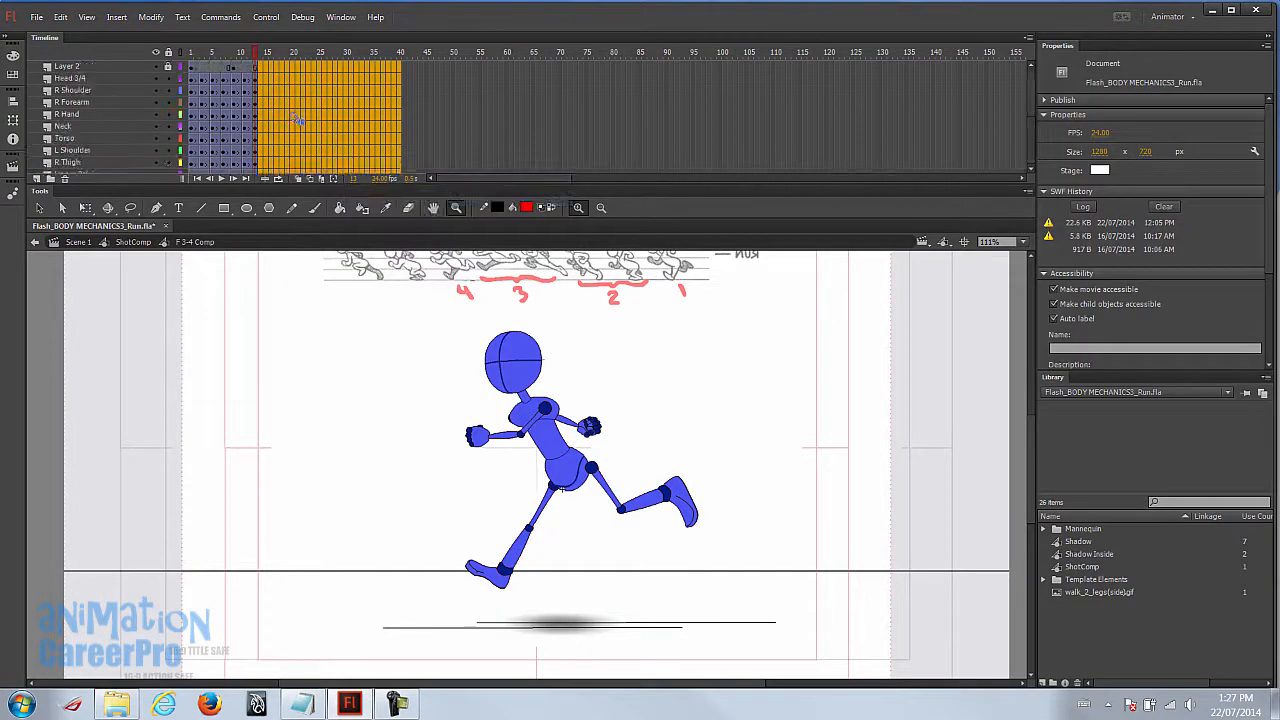
# - Turn on loop playback for frames 1 to 13 and play the run cycle from frame 1
pyautogui.click(226, 53)
pyautogui.moveTo(226, 53); pyautogui.dragTo(172, 52)
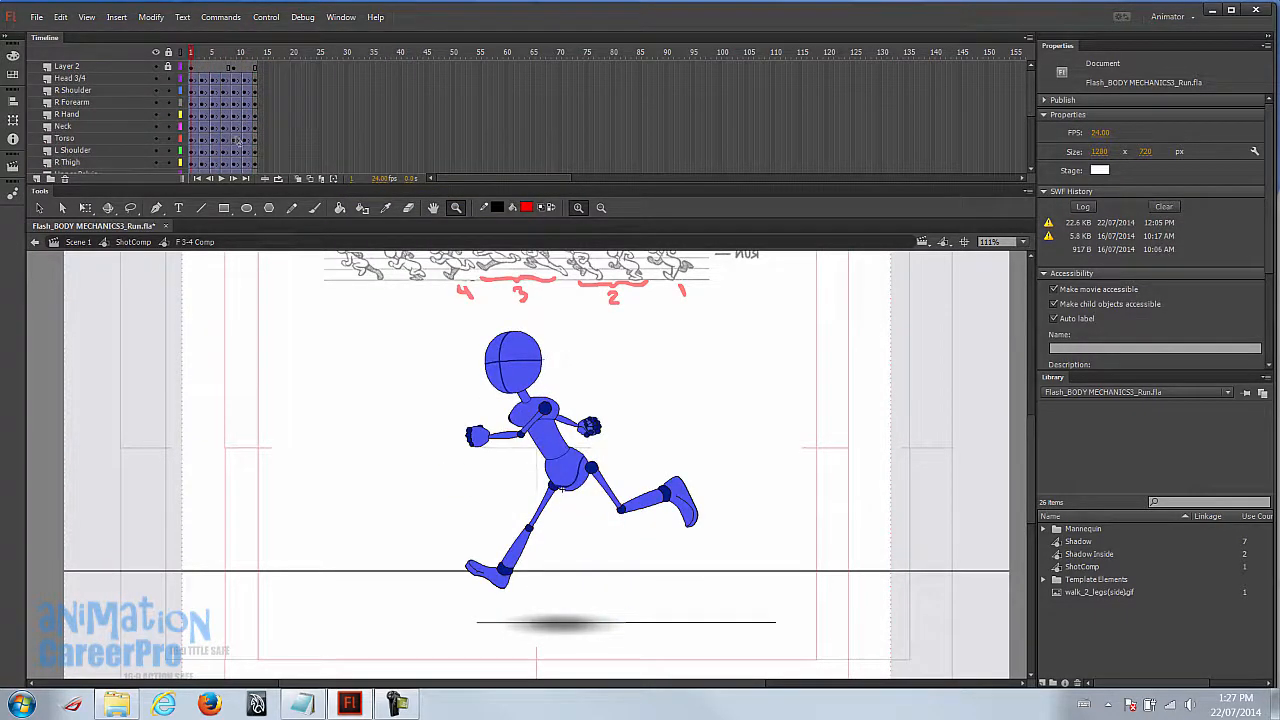
pyautogui.click(279, 179)
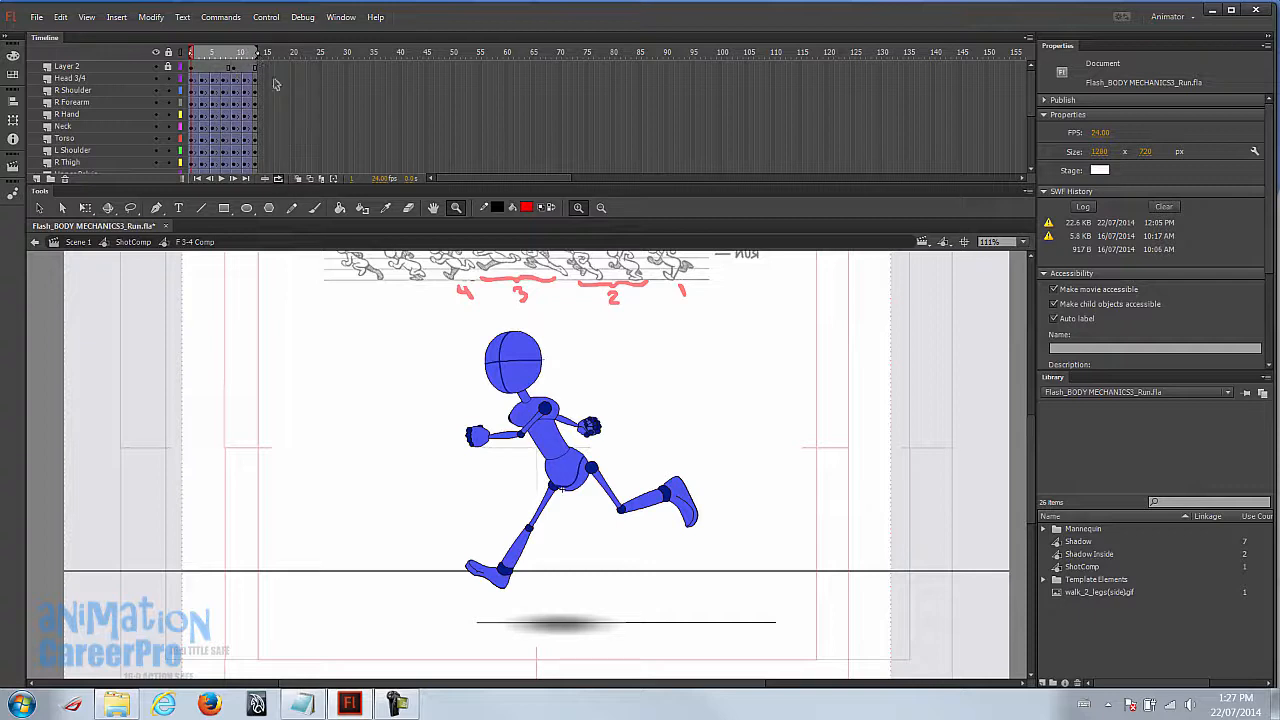
pyautogui.press('Return')
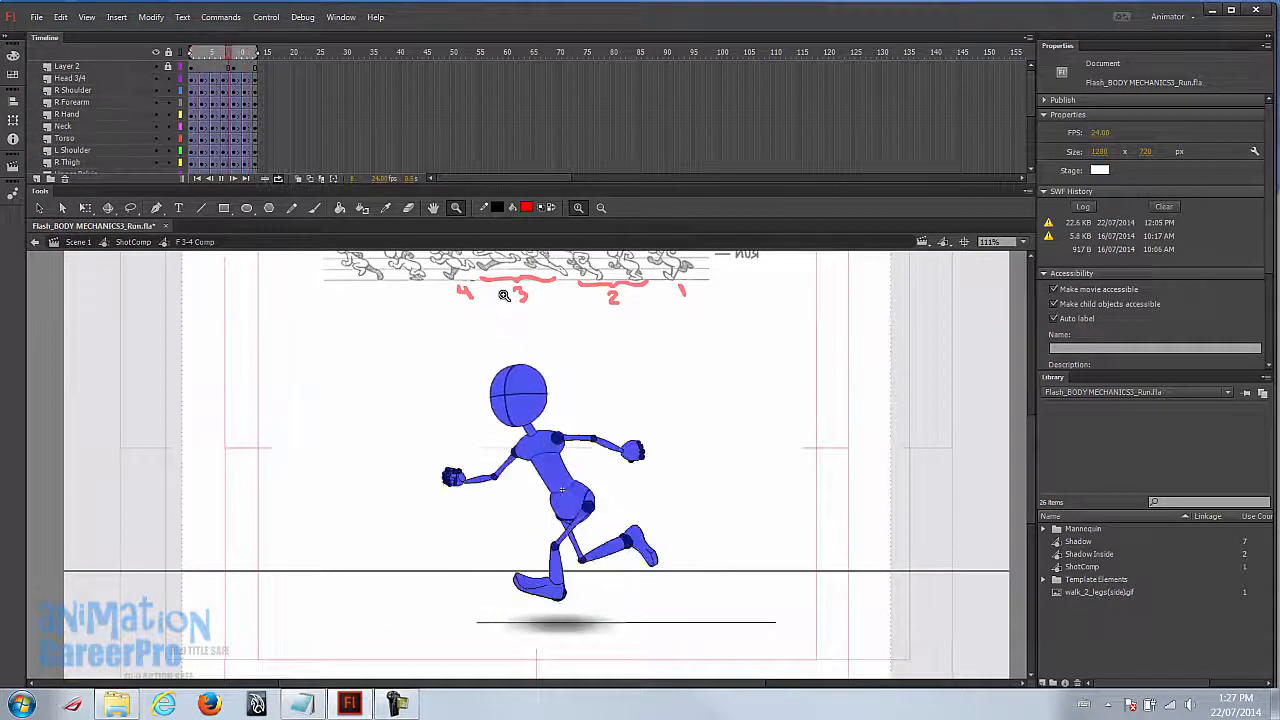
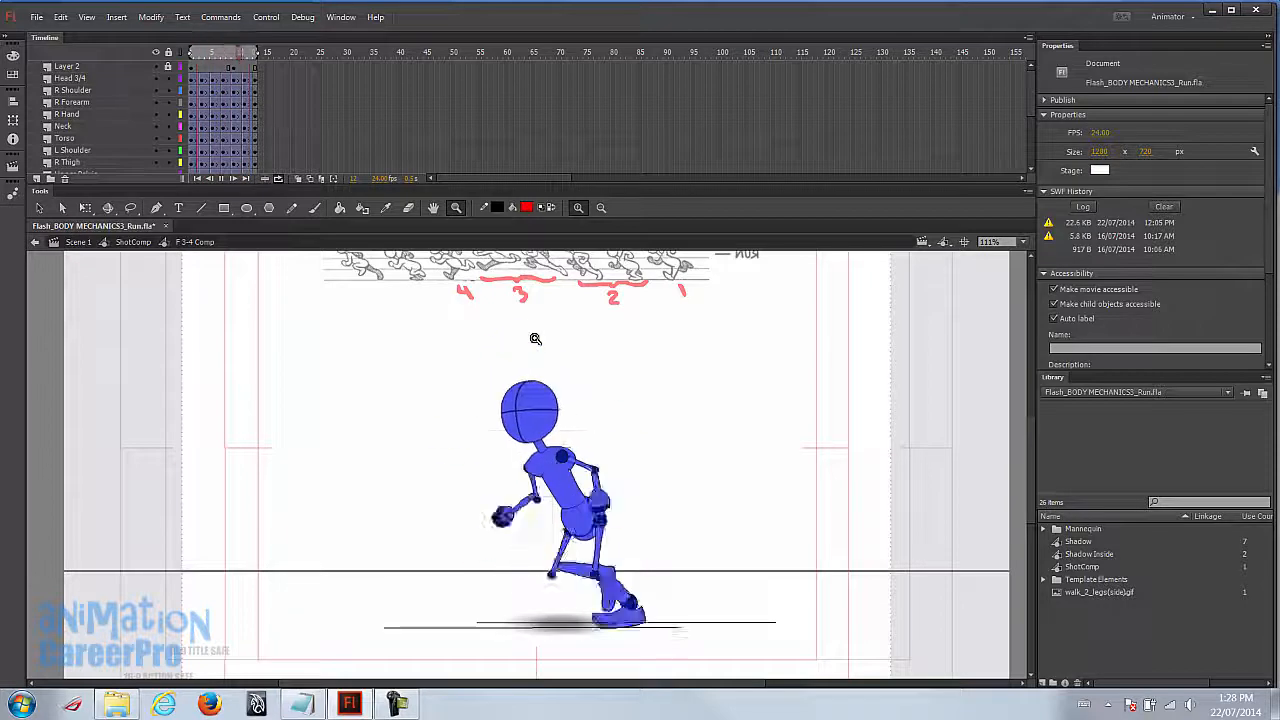
# - Stop the looped playback and scrub frames 1 to 13 to compare the first and last poses
pyautogui.press('Return')
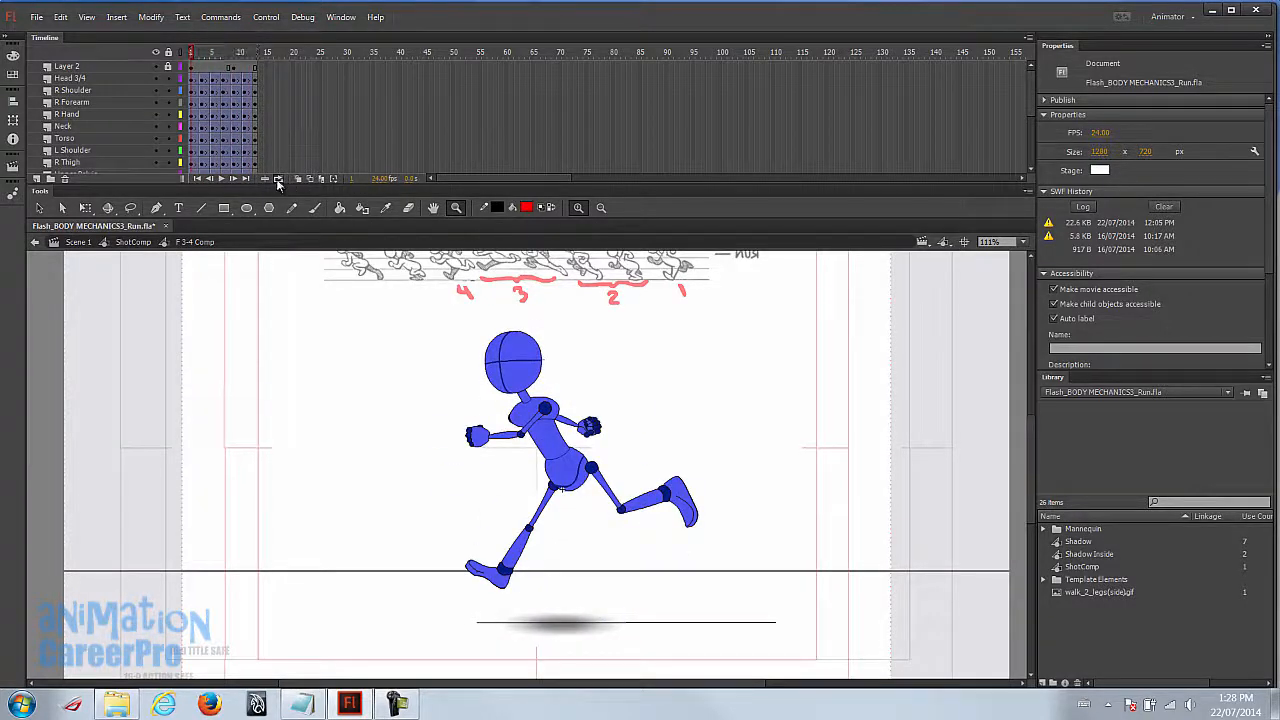
pyautogui.moveTo(193, 52); pyautogui.dragTo(255, 50)
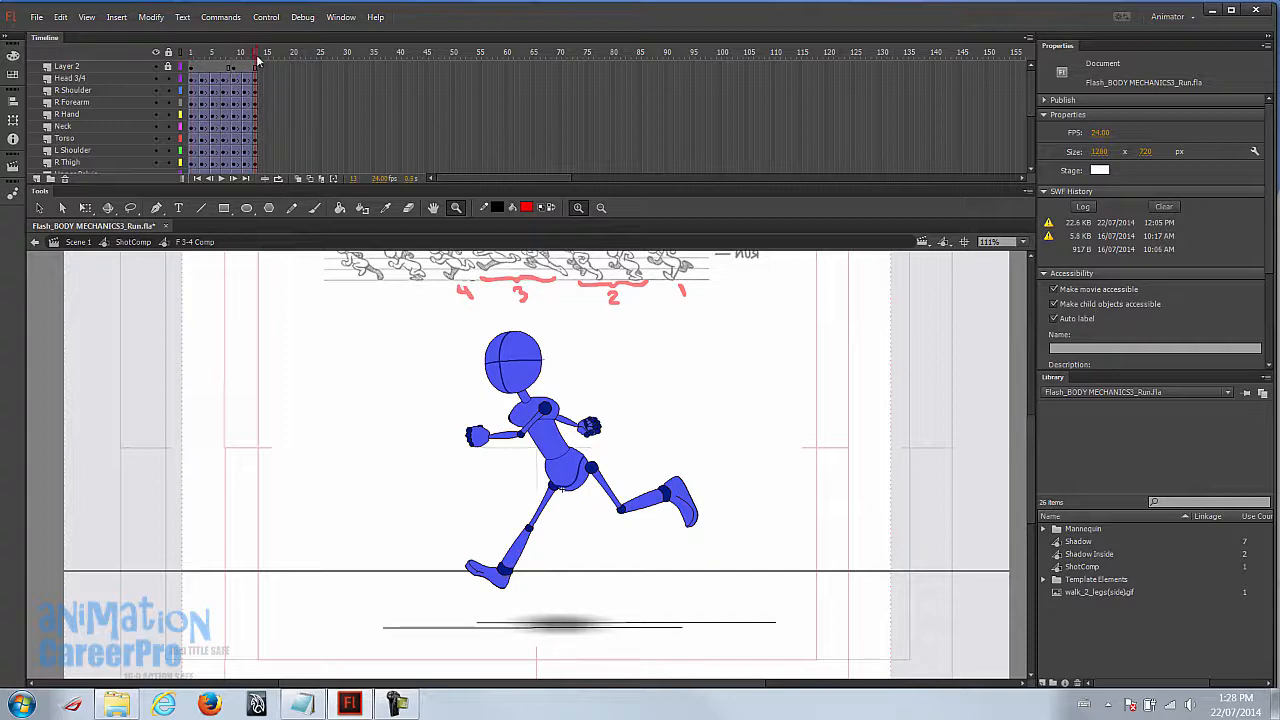
pyautogui.moveTo(193, 52); pyautogui.dragTo(256, 58)
# - Insert keyframes on frame 12 for all layers from Head 3/4 down to Shadow
pyautogui.click(249, 91)
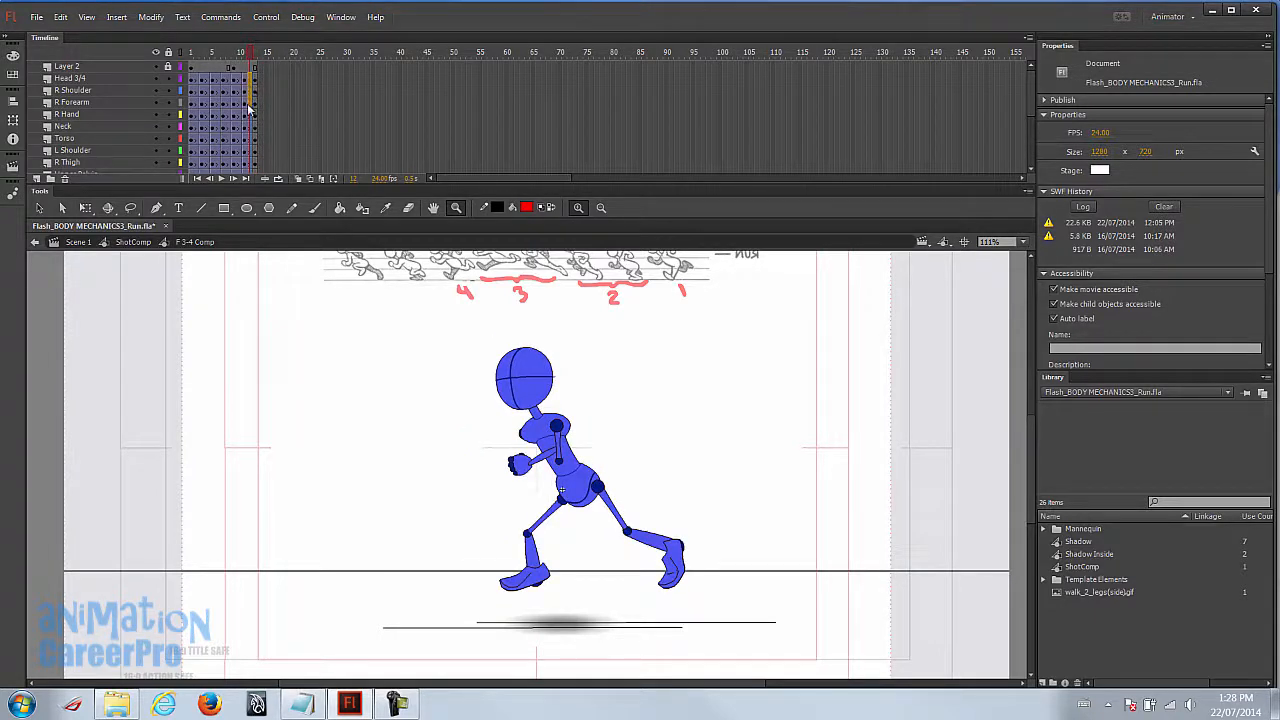
pyautogui.click(250, 103)
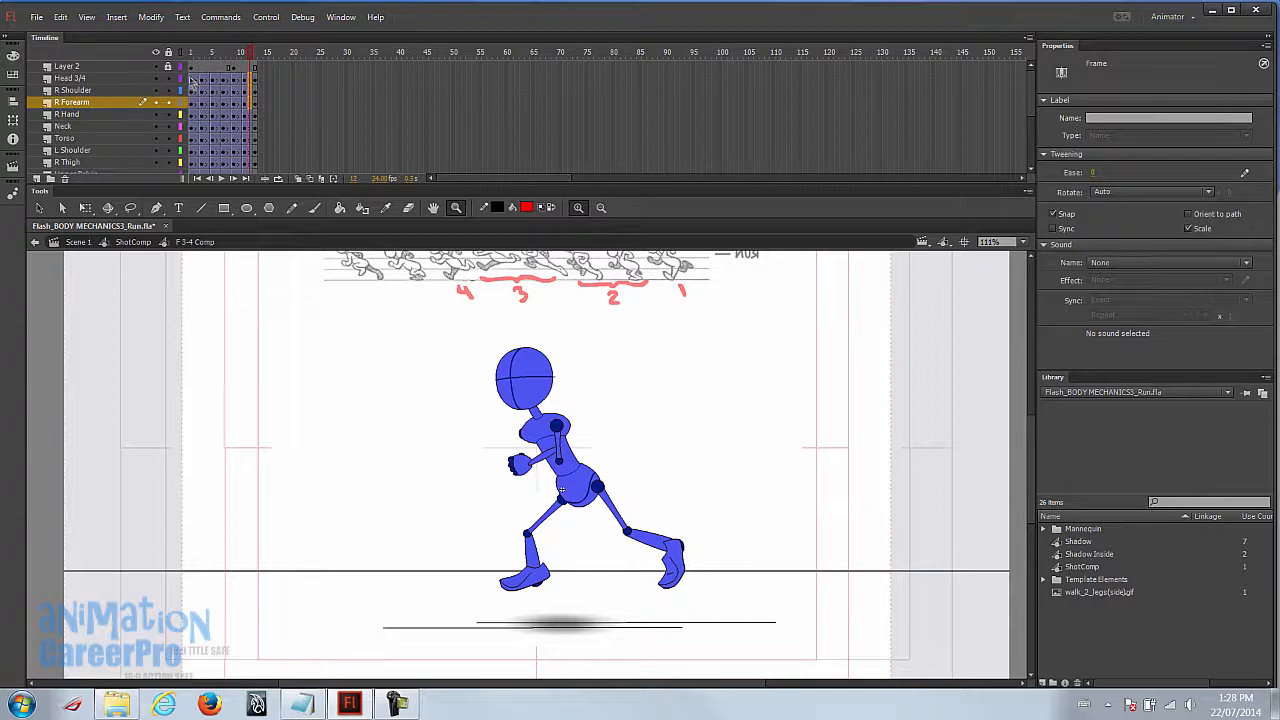
pyautogui.click(244, 126)
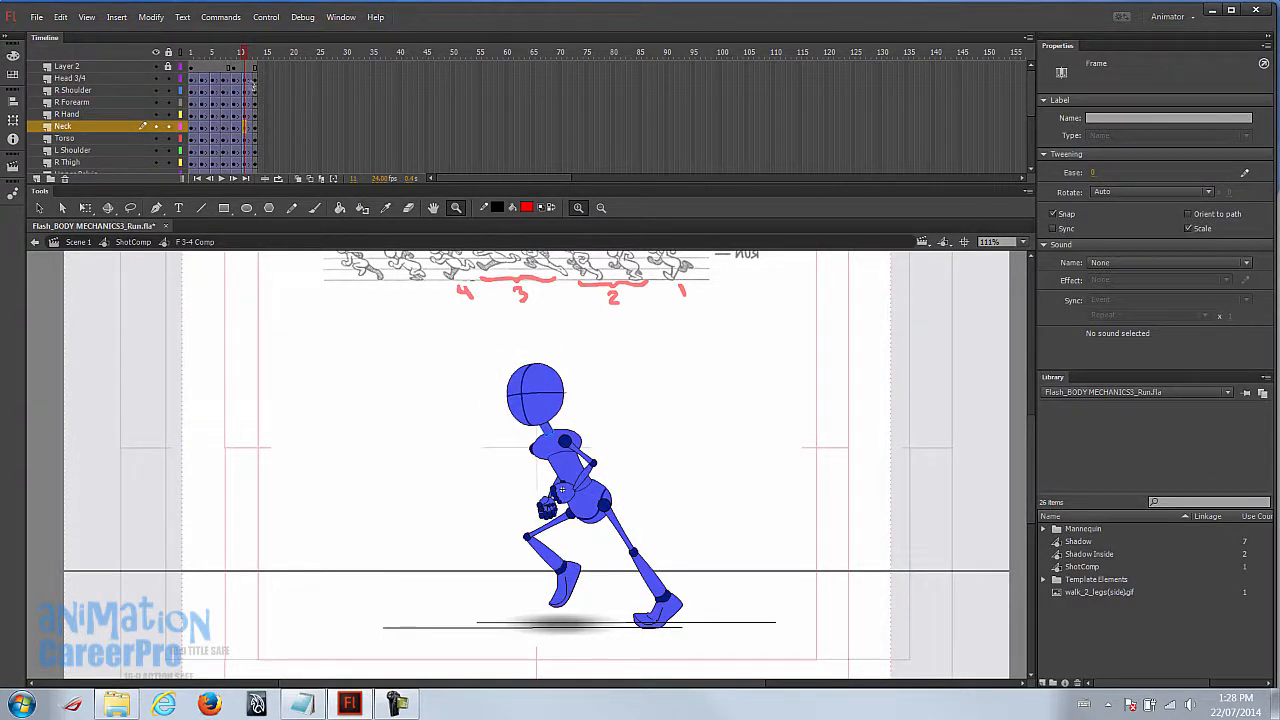
pyautogui.click(254, 88)
pyautogui.scroll(-3, 256, 130)
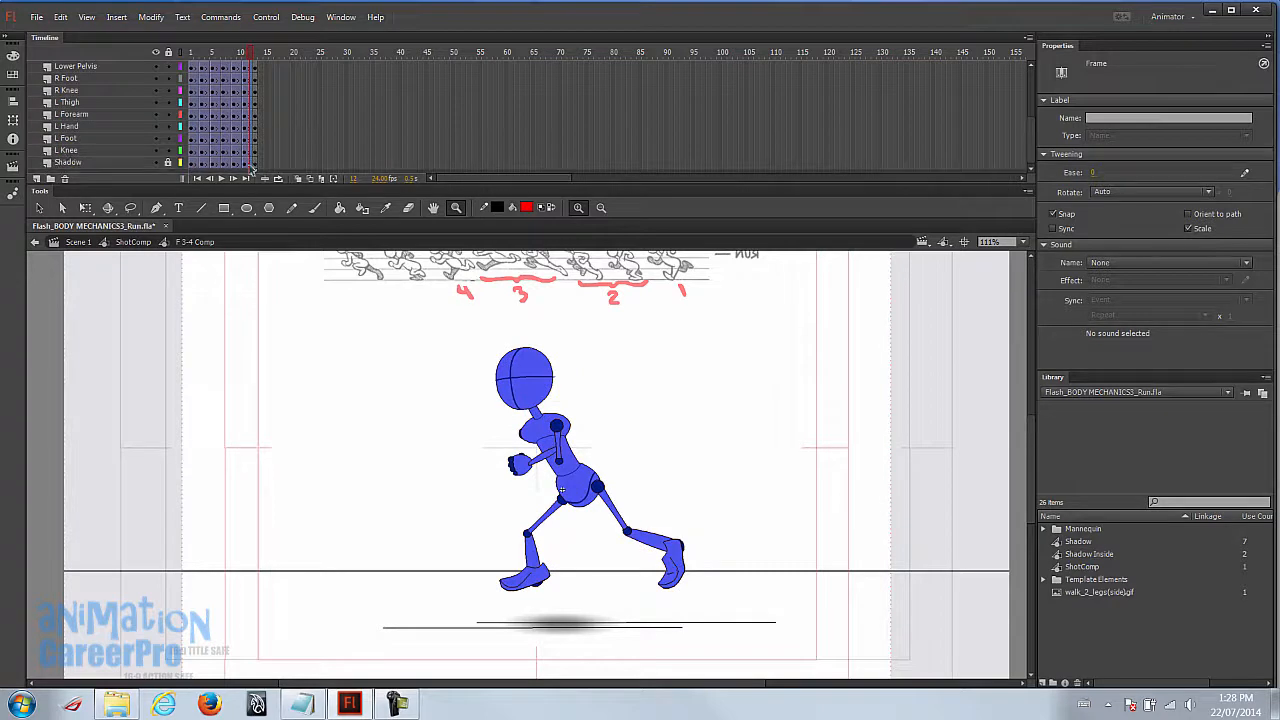
pyautogui.click(253, 163)
pyautogui.scroll(3, 260, 110)
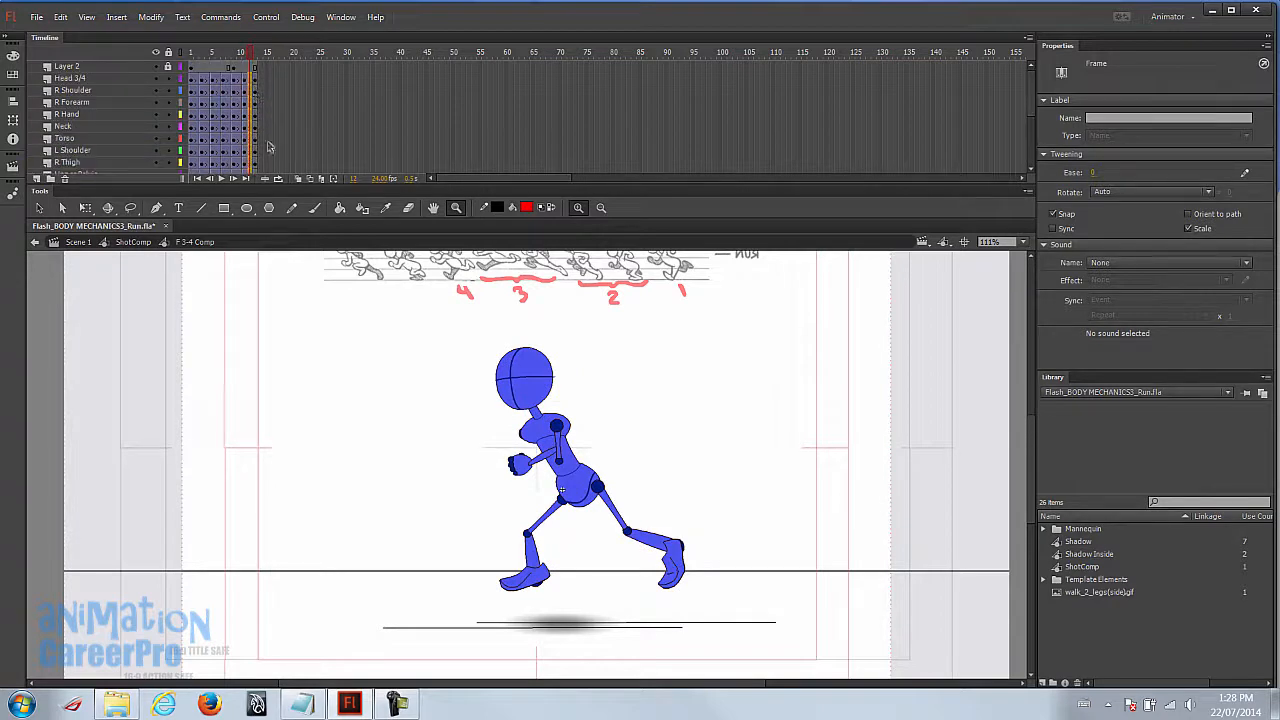
pyautogui.press('F6')
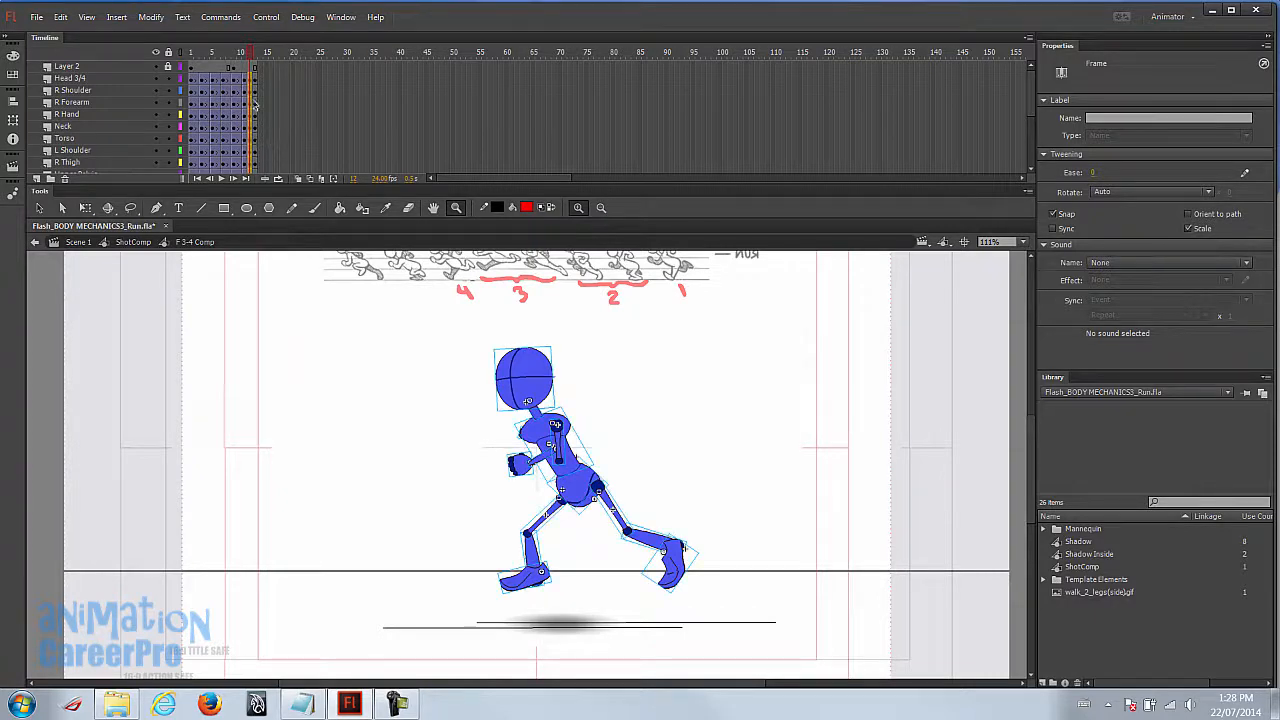
# - Remove frame 13 across the layers so the run cycle ends at frame 12
pyautogui.click(257, 68)
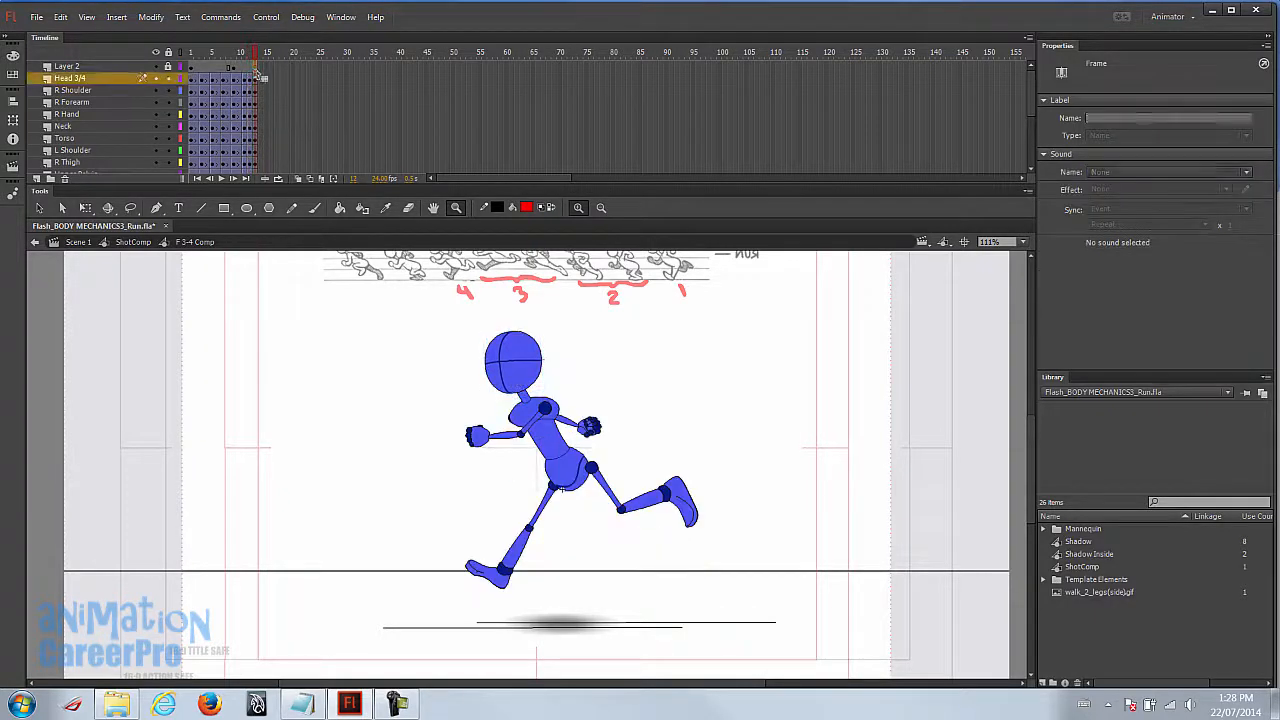
pyautogui.scroll(-3, 257, 78)
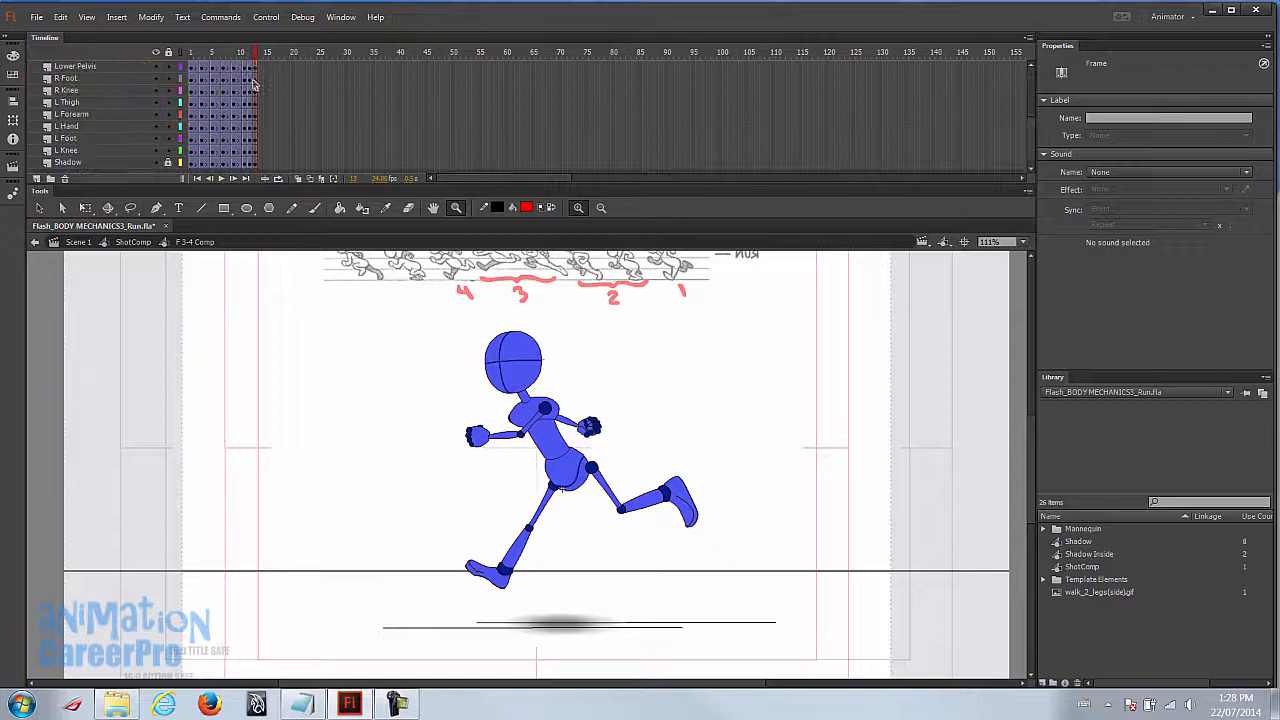
pyautogui.hotkey('ctrl', 'a')
pyautogui.rightClick(257, 162)
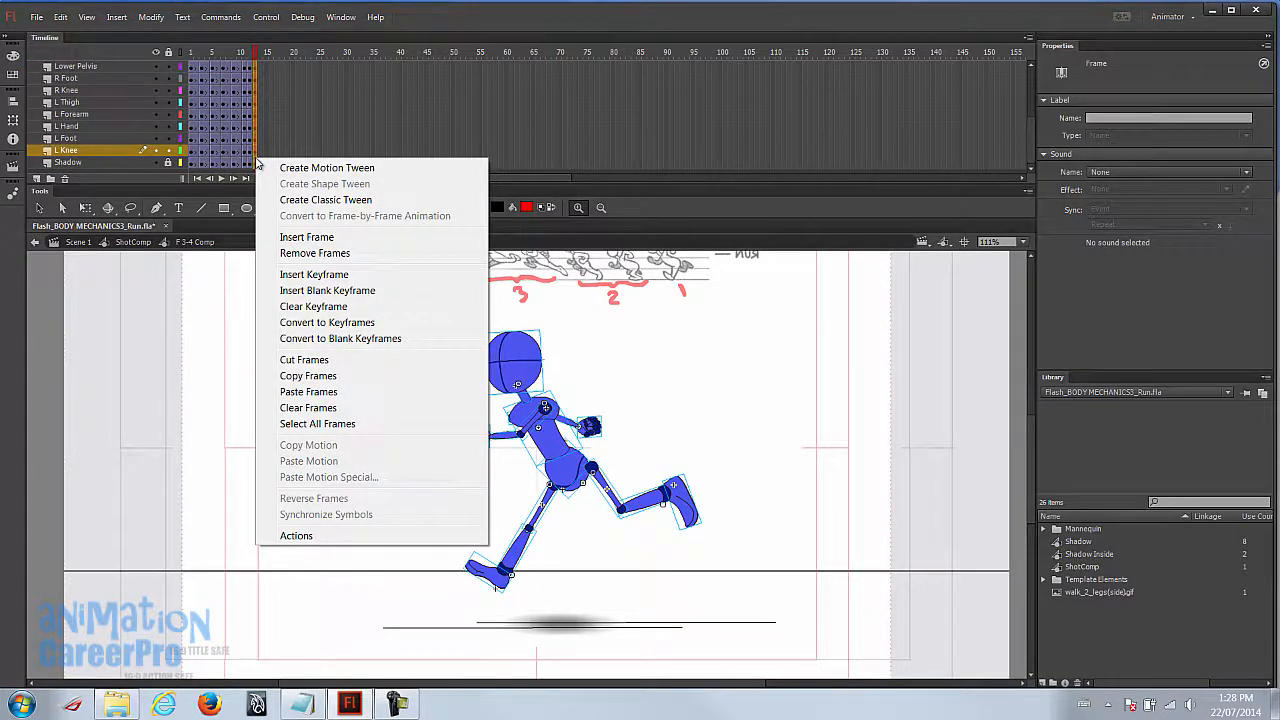
pyautogui.click(343, 254)
# - Loop playback over frames 1 to 12, review the run cycle in motion, and return to frame 1
pyautogui.moveTo(249, 60); pyautogui.dragTo(189, 61)
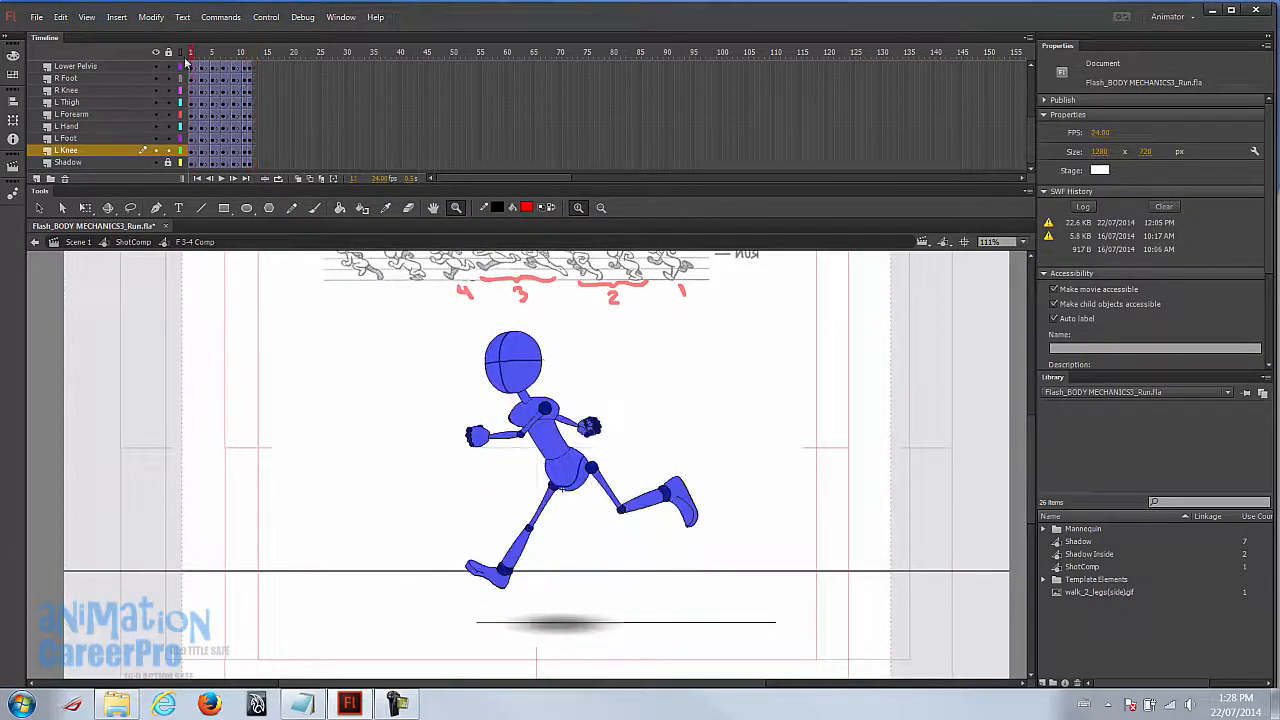
pyautogui.click(279, 179)
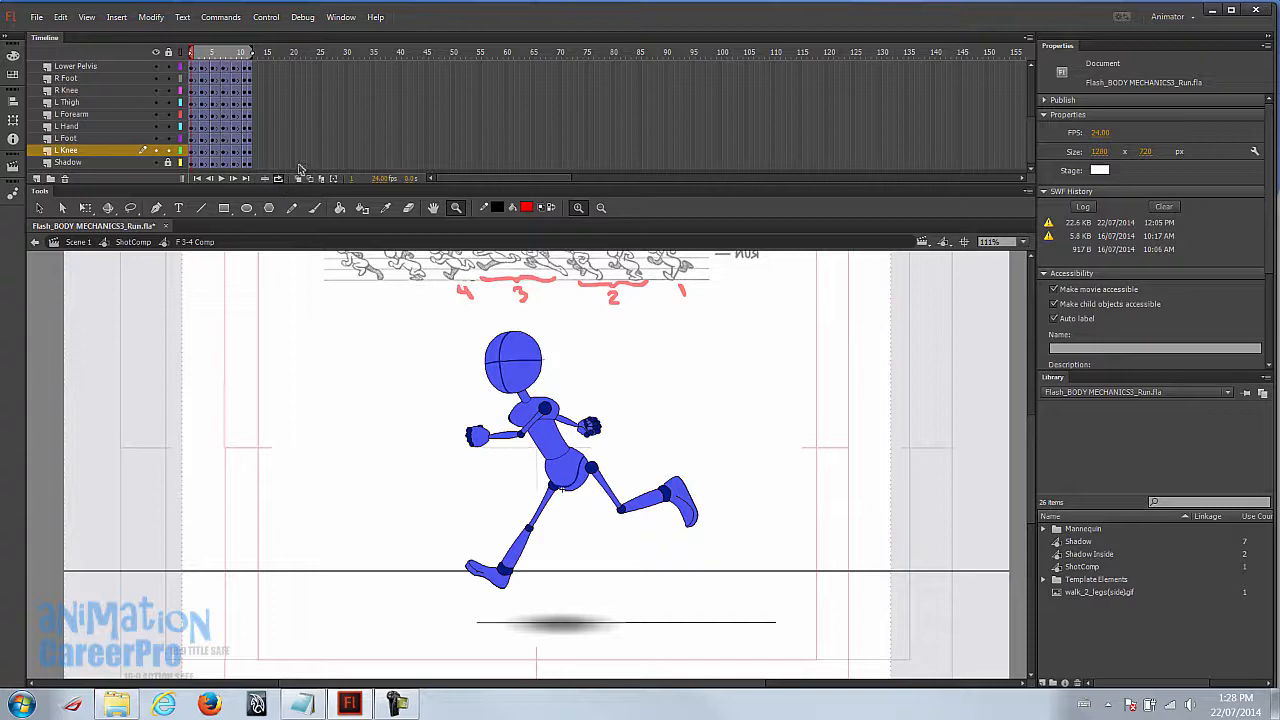
pyautogui.press('Return')
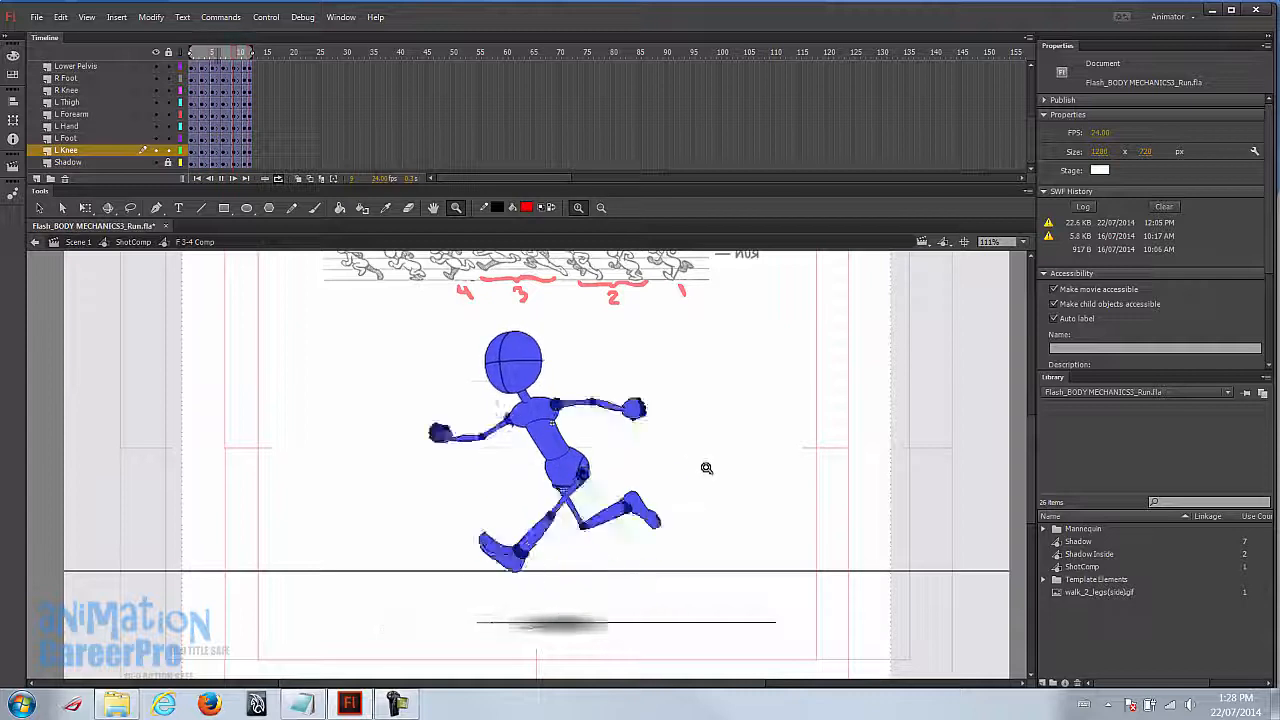
pyautogui.press('Return')
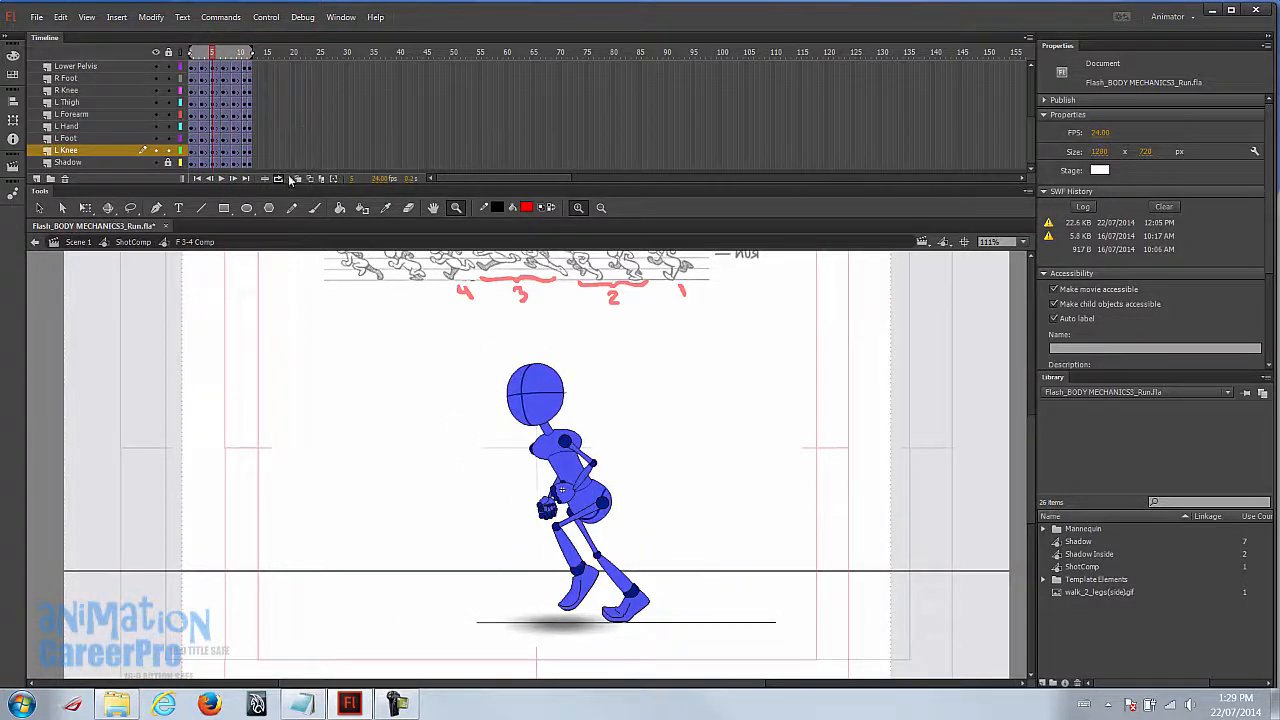
pyautogui.moveTo(191, 55)
pyautogui.mouseDown()
pyautogui.moveTo(262, 68)
pyautogui.moveTo(187, 62)
pyautogui.mouseUp()
pyautogui.press('Return')
pyautogui.moveTo(200, 66)
pyautogui.mouseDown()
pyautogui.moveTo(234, 64)
pyautogui.moveTo(193, 56)
pyautogui.moveTo(255, 50)
pyautogui.moveTo(188, 60)
pyautogui.moveTo(268, 60)
pyautogui.moveTo(189, 78)
pyautogui.moveTo(253, 67)
pyautogui.moveTo(192, 58)
pyautogui.mouseUp()
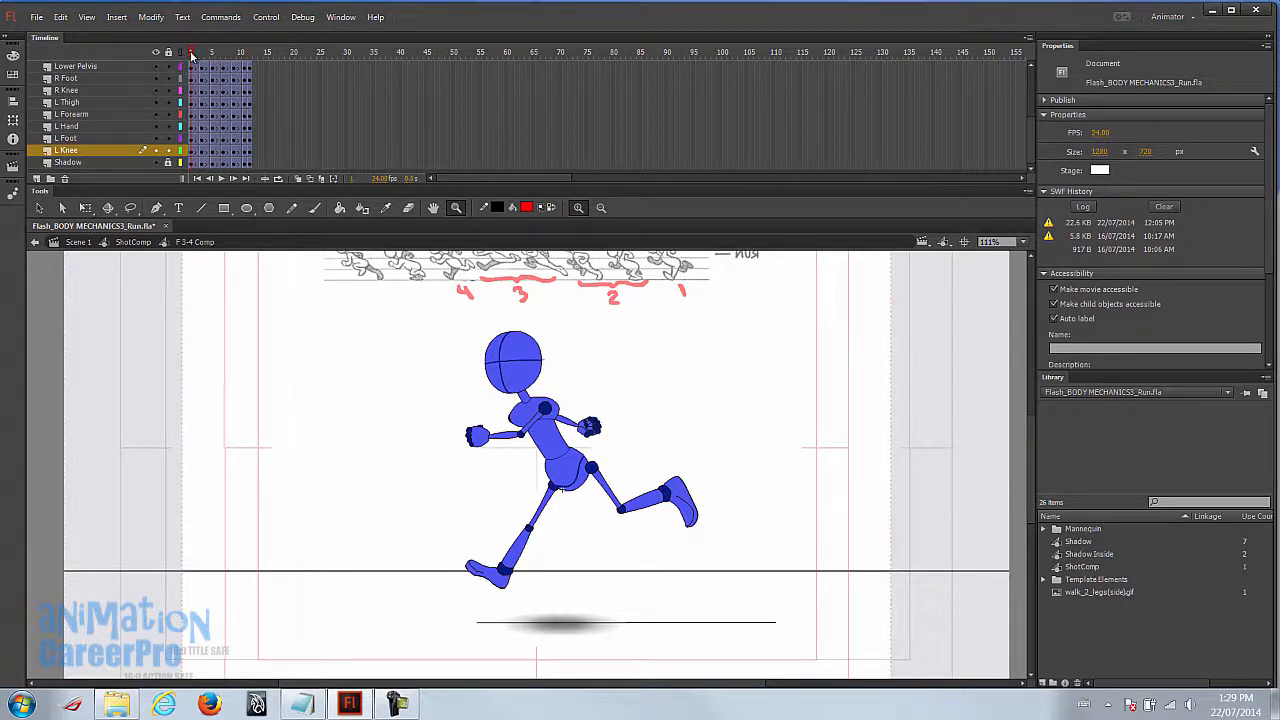
# - Keyframe the L Foot and L Knee layers on frame 2 and select those two leg parts
pyautogui.moveTo(192, 56); pyautogui.dragTo(197, 58)
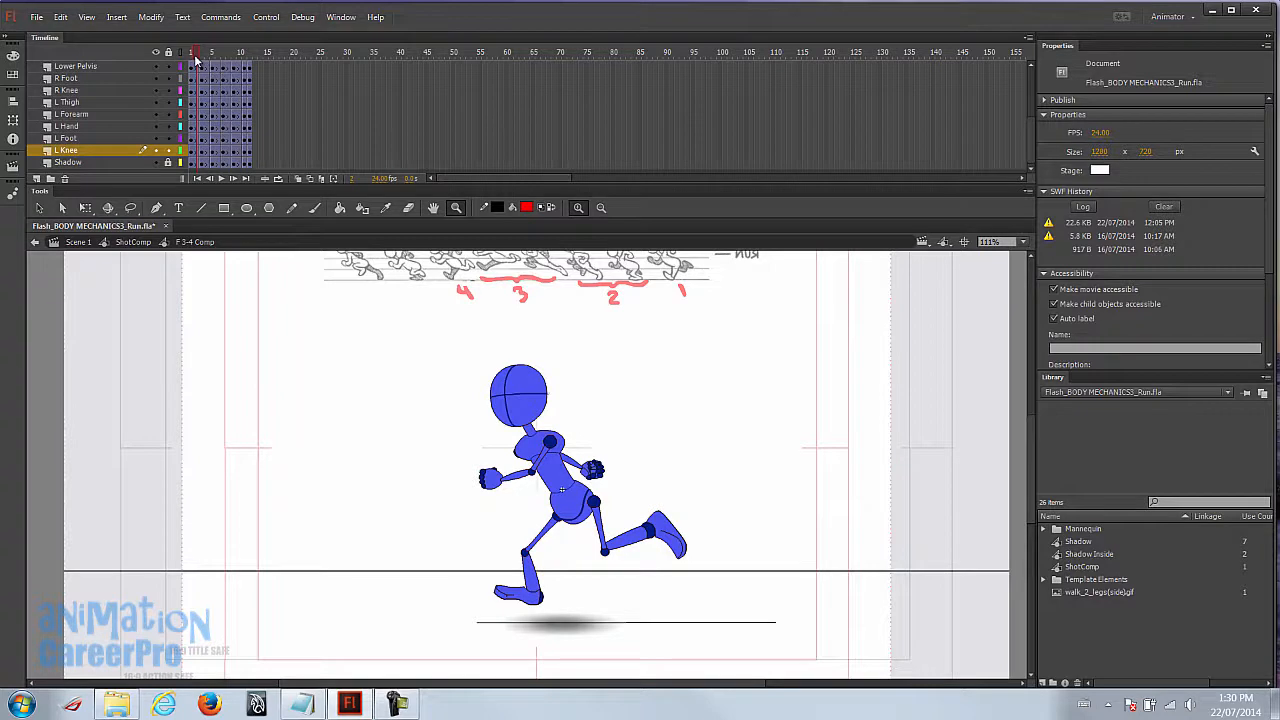
pyautogui.press('v')
pyautogui.click(530, 598)
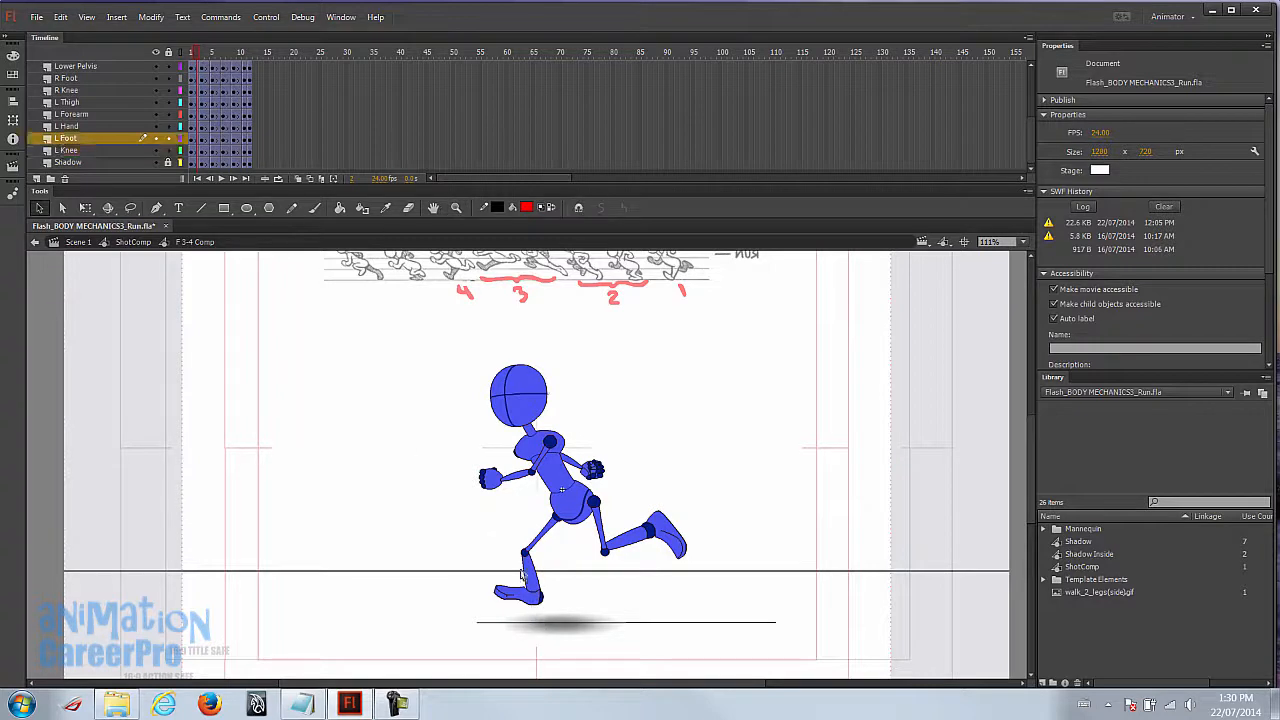
pyautogui.click(201, 151)
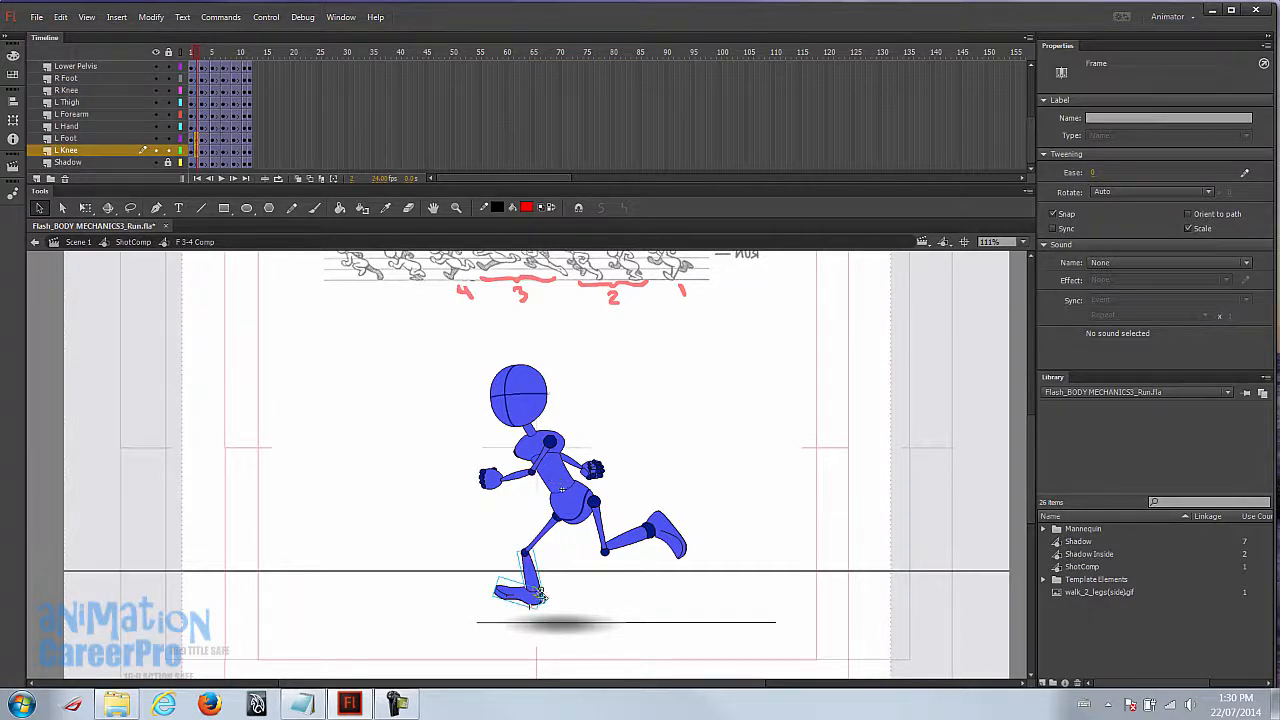
pyautogui.click(540, 588)
# - Rotate the left lower leg and foot forward at the knee on frame 2 to straighten the leg
pyautogui.scroll(-3, 560, 575)
pyautogui.press('z')
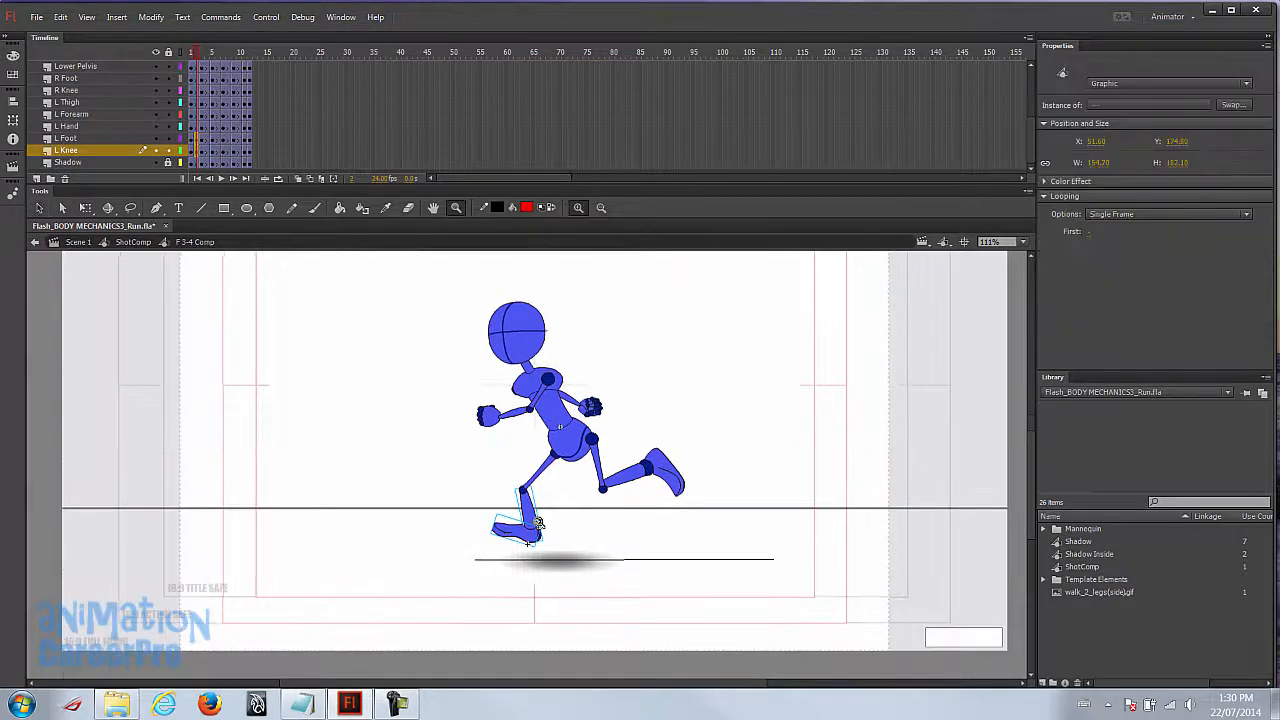
pyautogui.click(536, 522)
pyautogui.press('q')
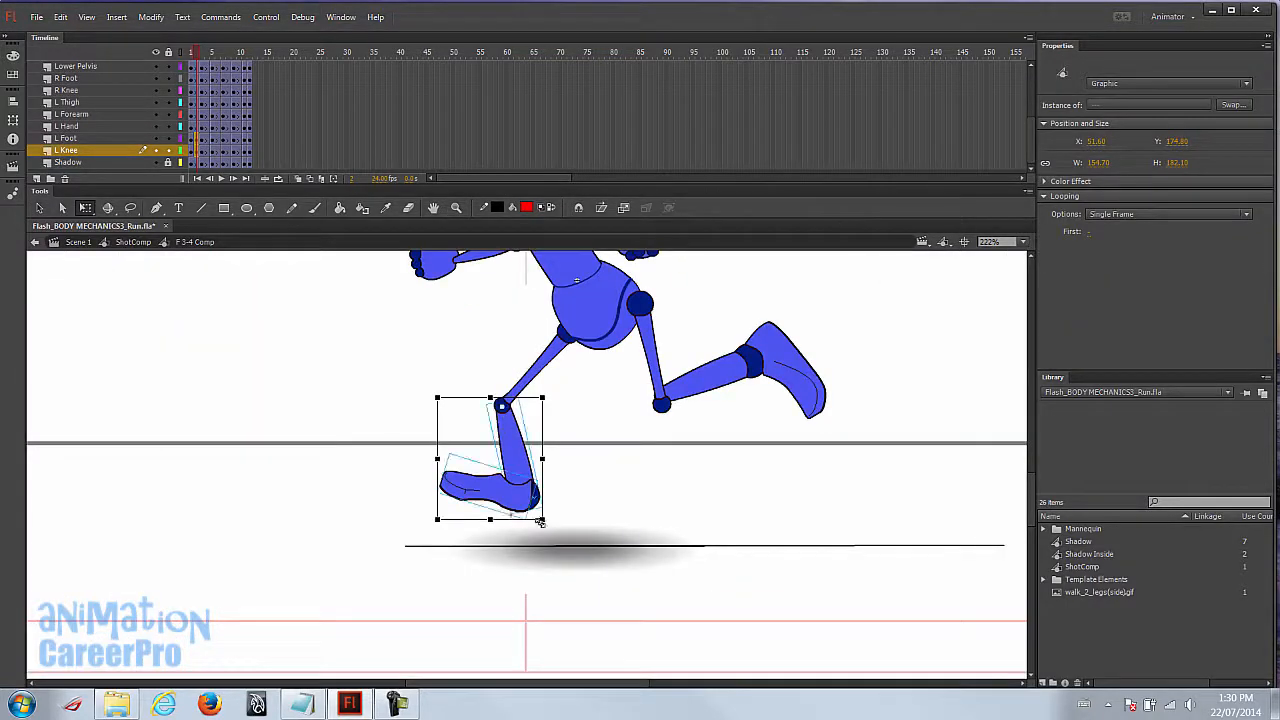
pyautogui.moveTo(556, 529); pyautogui.dragTo(436, 472)
pyautogui.click(444, 474)
# - Select the left thigh, lower leg and foot together and, with onion skinning on, swing the leg down from the hip toward the ground
pyautogui.click(540, 365)
pyautogui.click(480, 442)
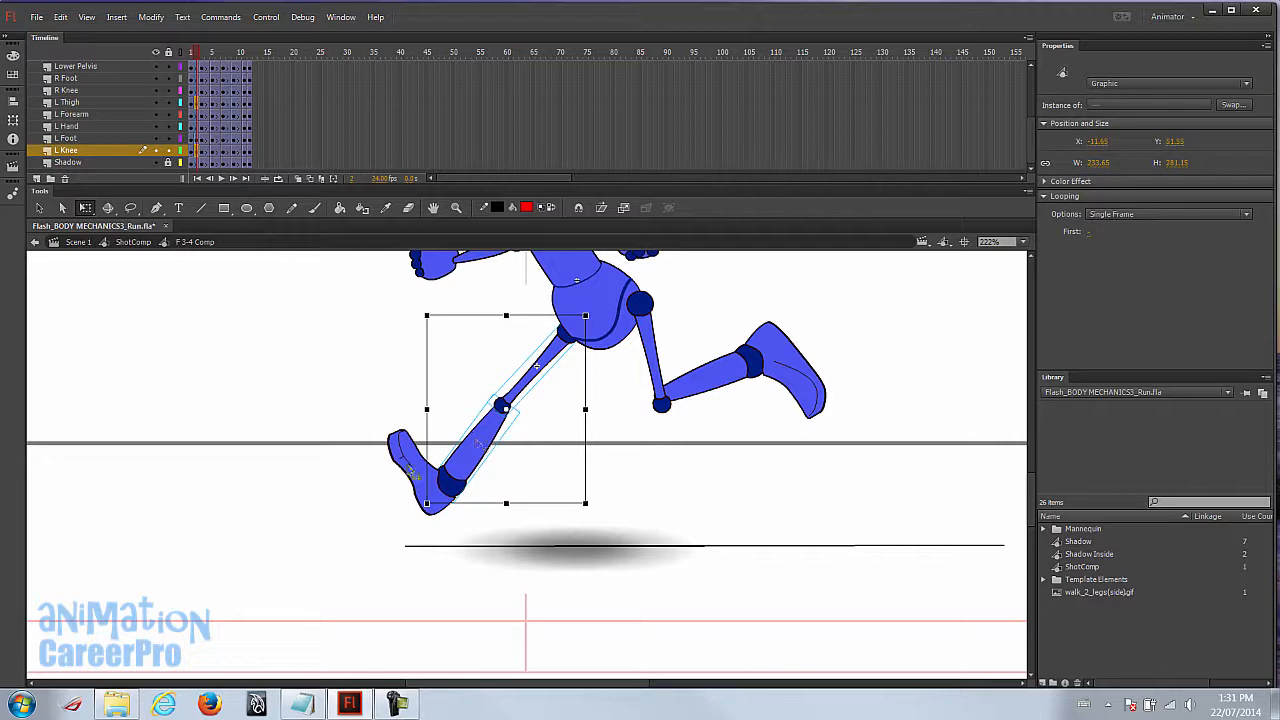
pyautogui.click(415, 472)
pyautogui.click(575, 328)
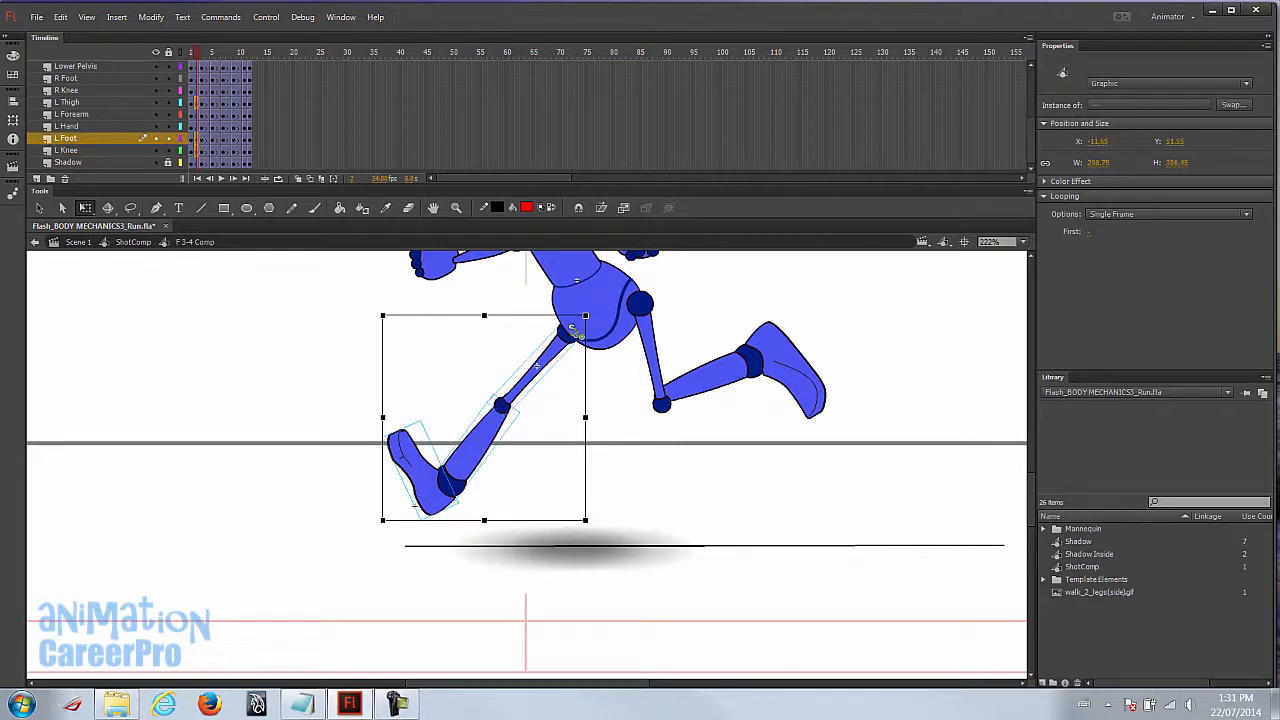
pyautogui.click(278, 180)
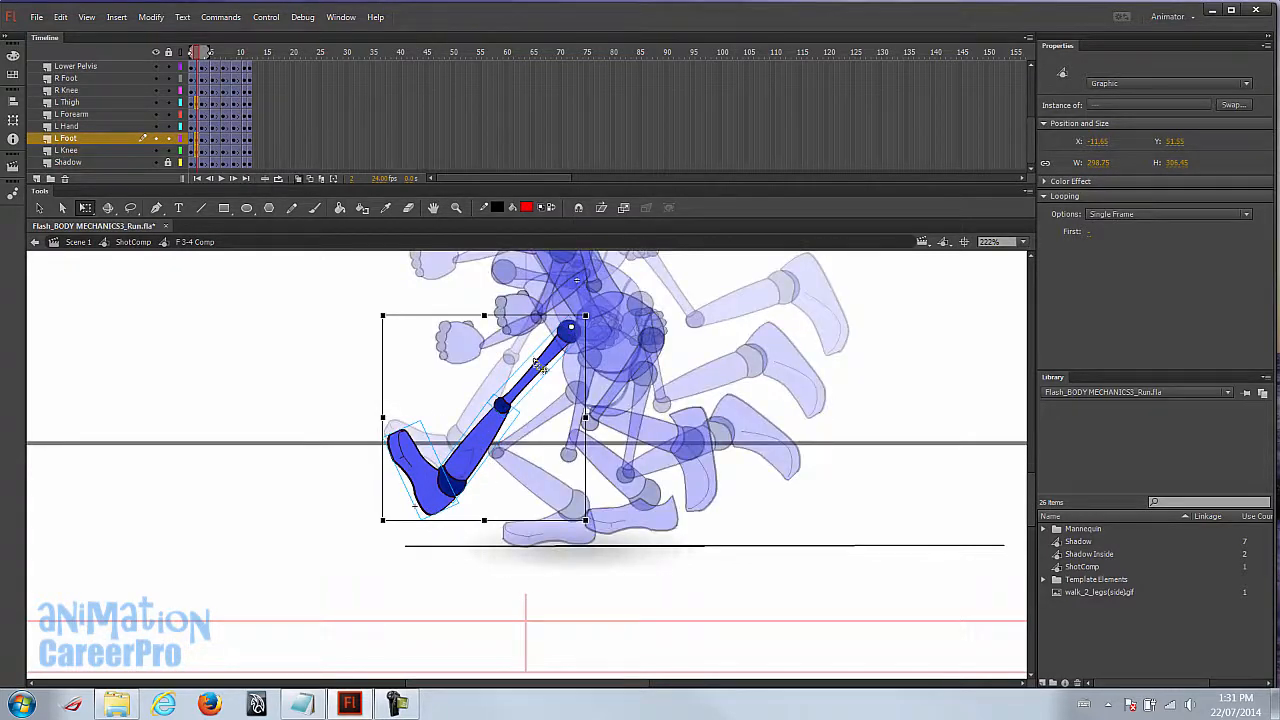
pyautogui.moveTo(381, 523); pyautogui.dragTo(430, 550)
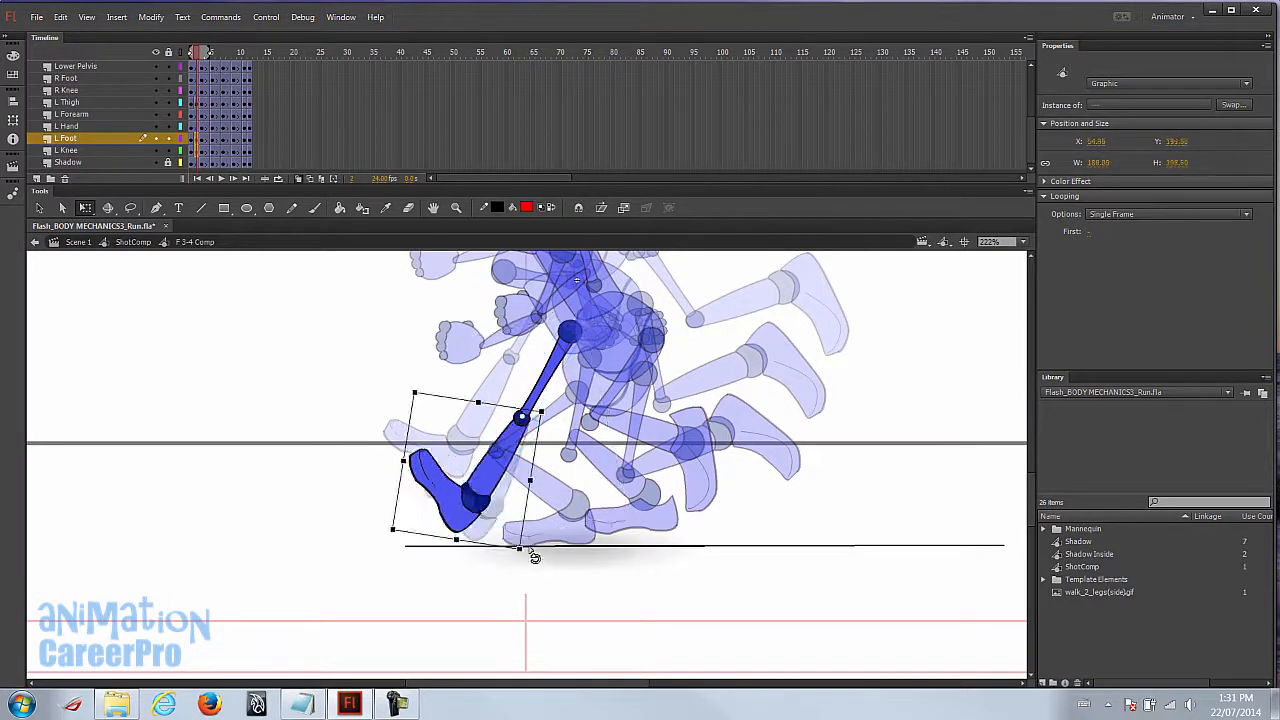
# - Refine the left leg's rotations at the knee, ankle and hip on frame 2 until the heel meets the ground line
pyautogui.click(545, 380)
pyautogui.click(610, 543)
pyautogui.click(470, 535)
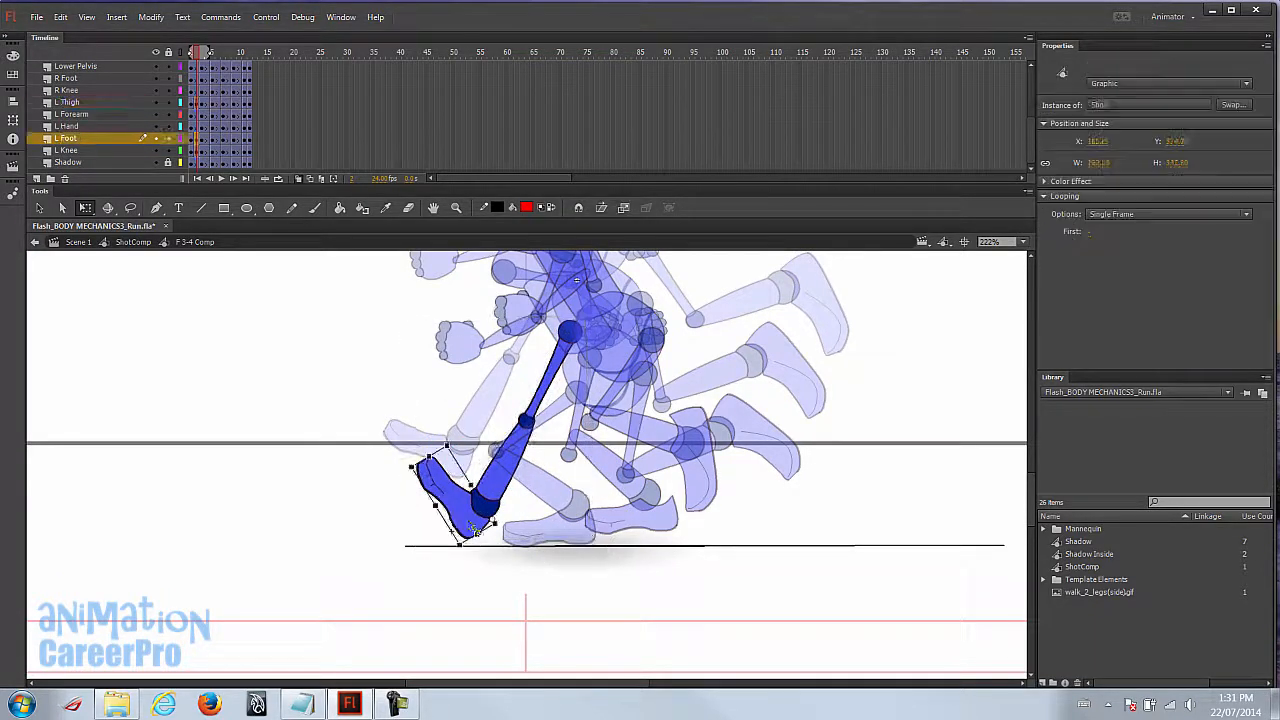
pyautogui.click(351, 363)
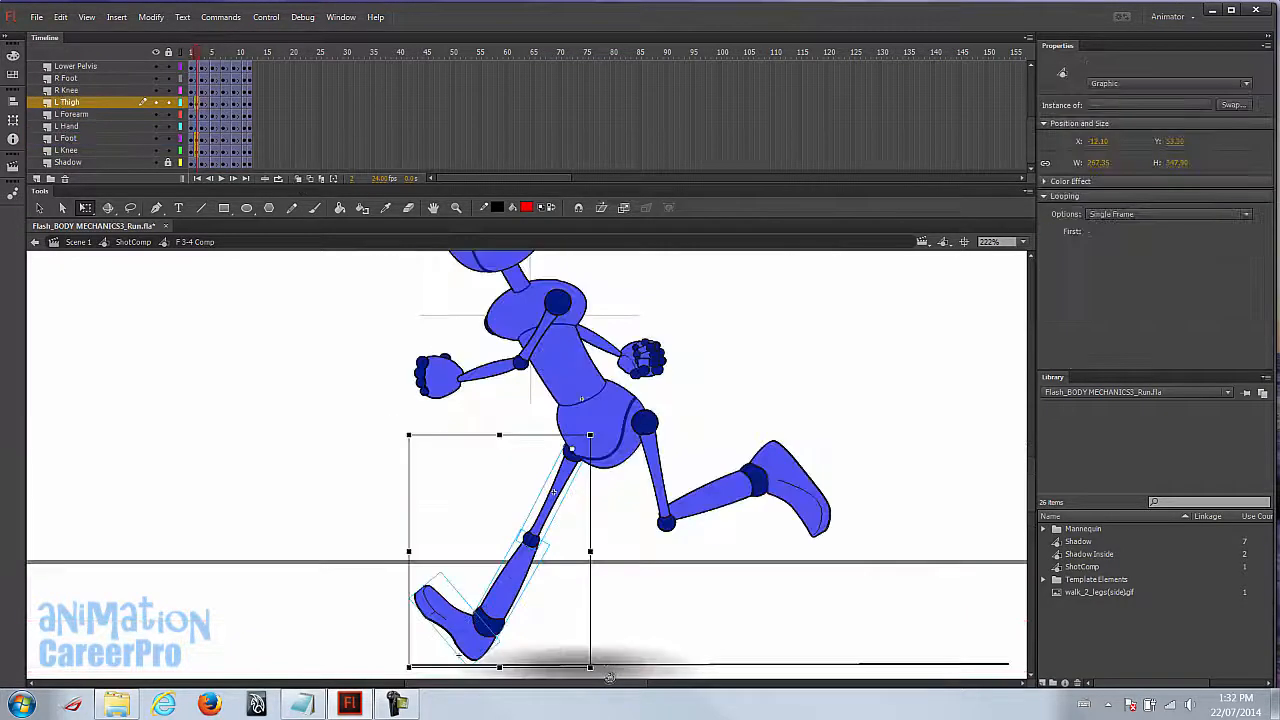
pyautogui.moveTo(609, 677); pyautogui.dragTo(640, 670)
pyautogui.moveTo(191, 62); pyautogui.dragTo(198, 60)
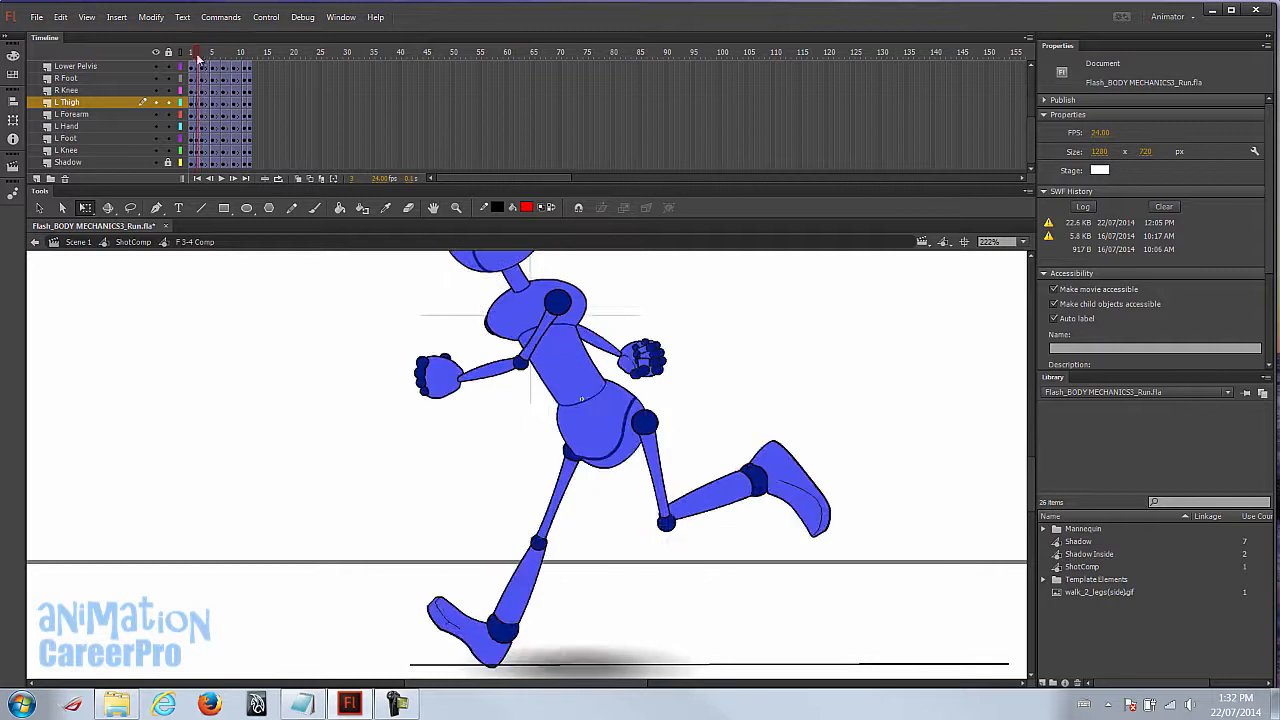
# - Keyframe R Foot and R Knee on frame 2 and rotate the right lower leg and foot slightly downward at the knee
pyautogui.click(694, 510)
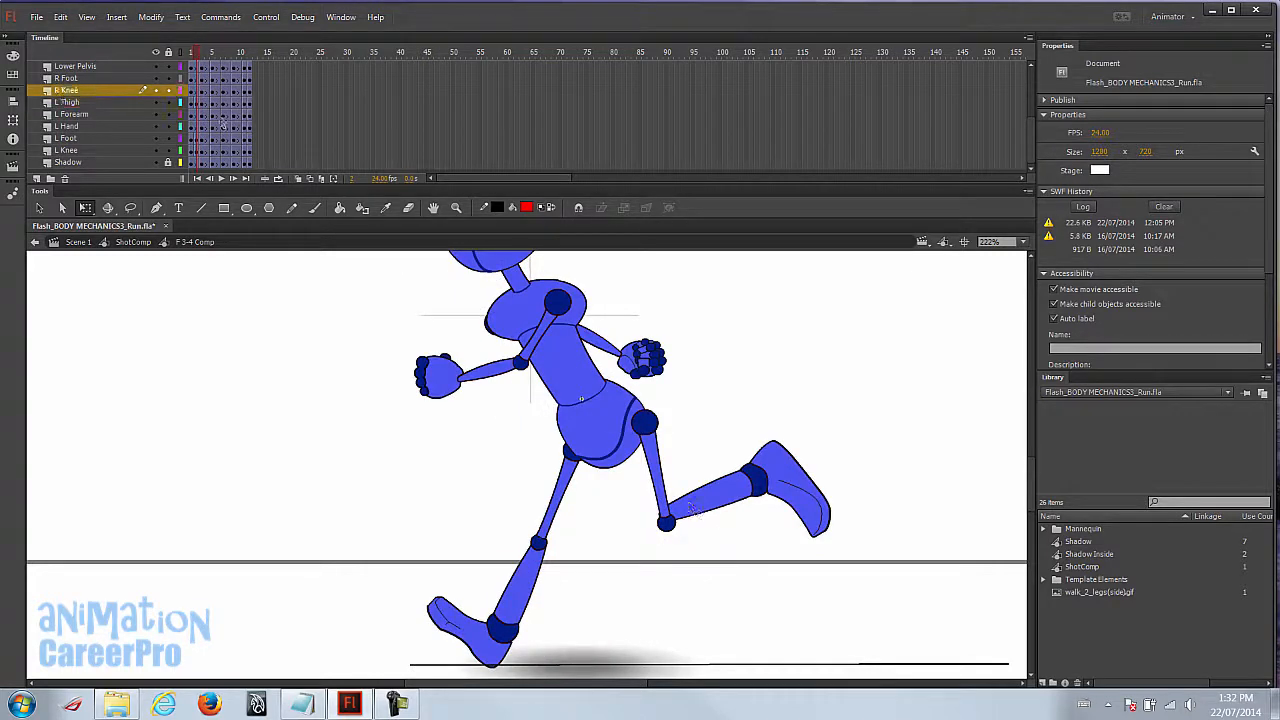
pyautogui.click(201, 92)
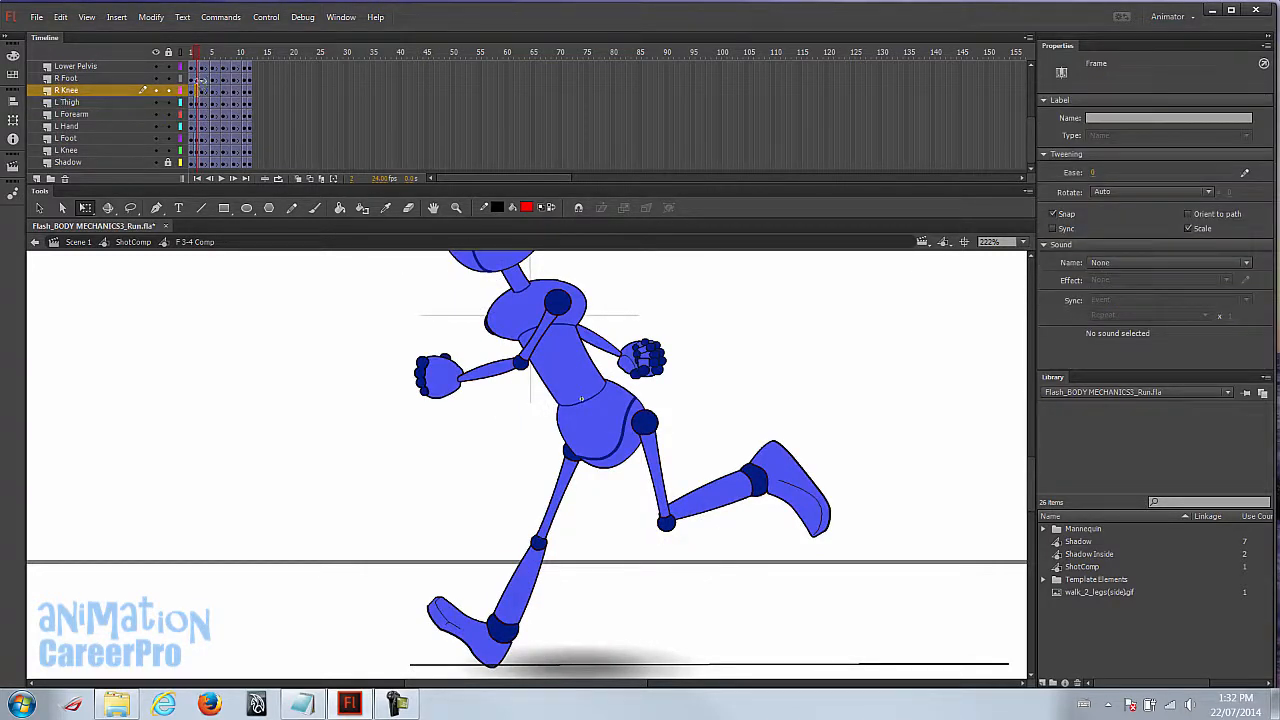
pyautogui.click(197, 79)
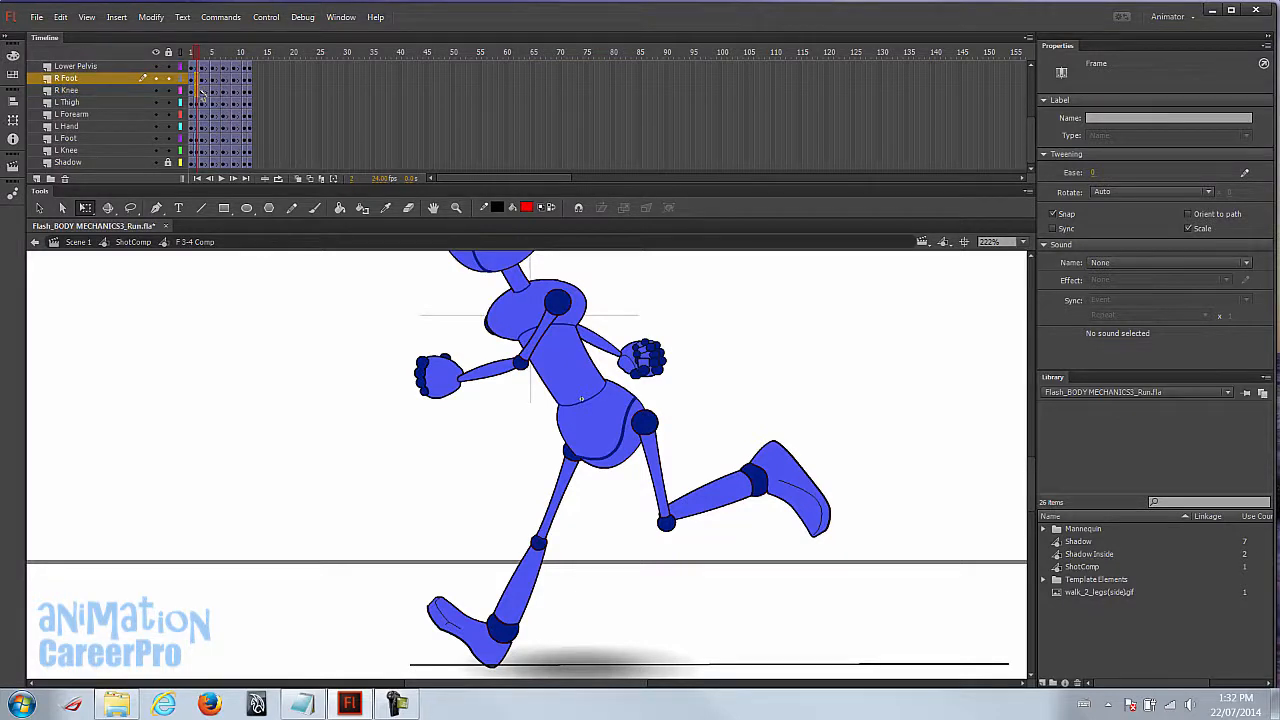
pyautogui.click(202, 92)
pyautogui.moveTo(742, 492); pyautogui.dragTo(745, 500)
pyautogui.moveTo(691, 388)
pyautogui.mouseDown()
pyautogui.moveTo(698, 484)
pyautogui.moveTo(682, 403)
pyautogui.mouseUp()
# - Preview the run with the whole figure in view and scrub to frame 4 to check the leg movement
pyautogui.press('z')
pyautogui.keyDown('alt'); pyautogui.click(604, 469); pyautogui.keyUp('alt')
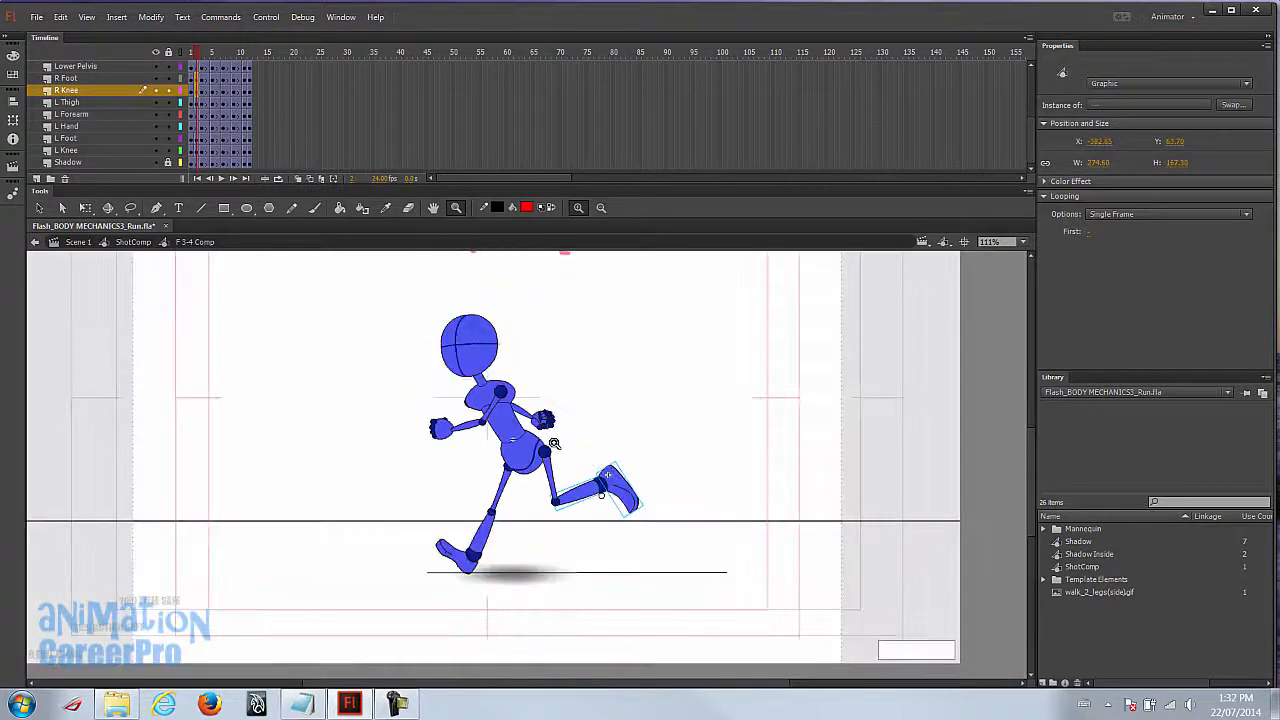
pyautogui.press('Return')
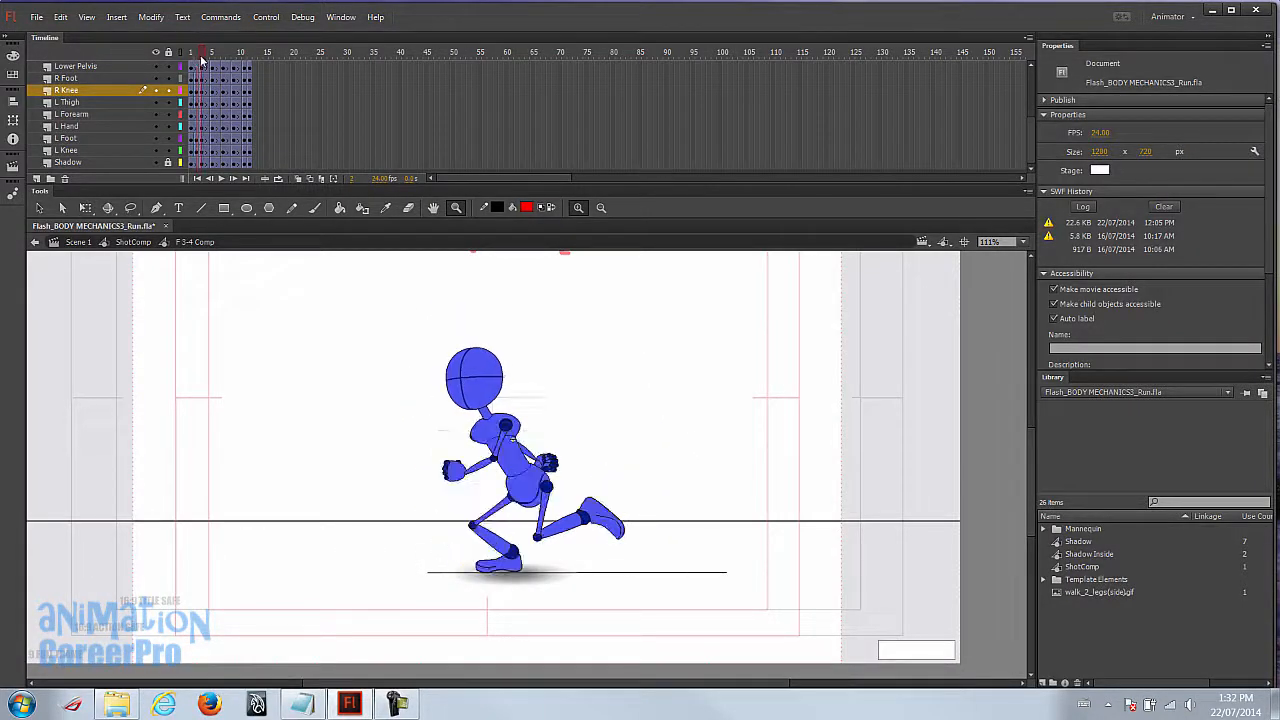
pyautogui.moveTo(204, 57); pyautogui.dragTo(209, 58)
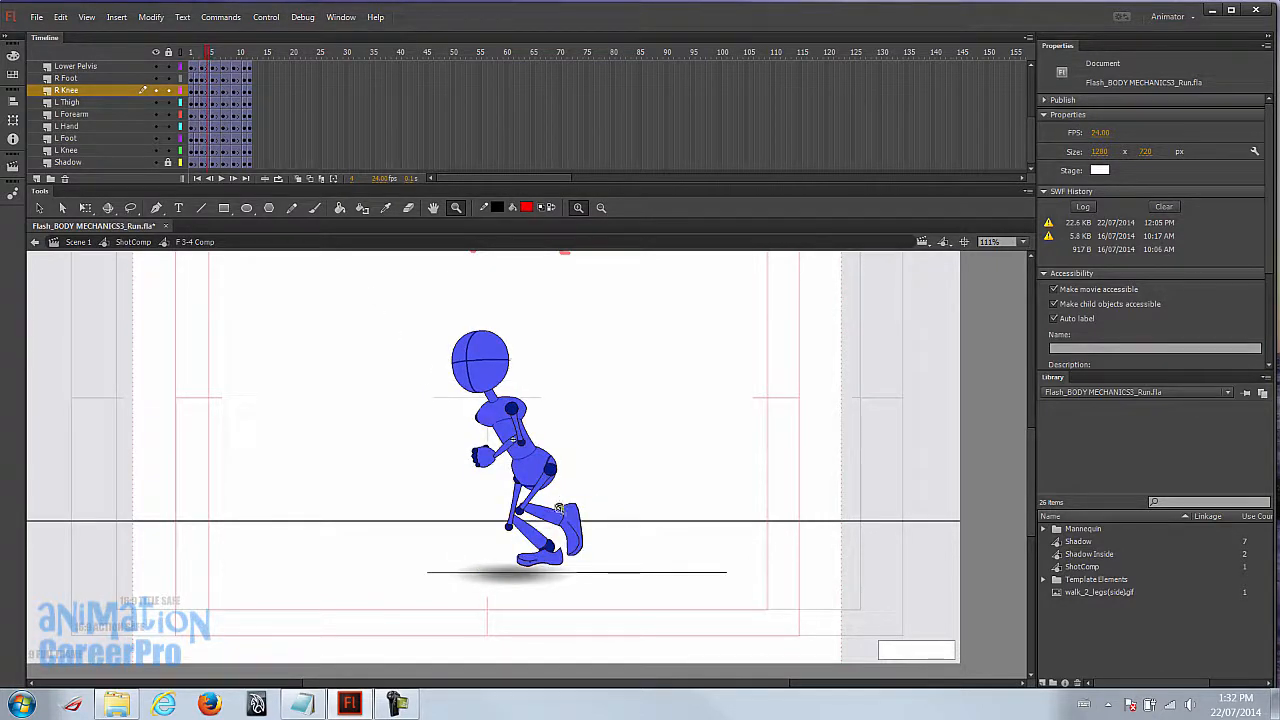
# - On frame 4, reposition the right foot so its ankle lines up with the end of the right lower leg
pyautogui.moveTo(410, 373); pyautogui.dragTo(654, 629)
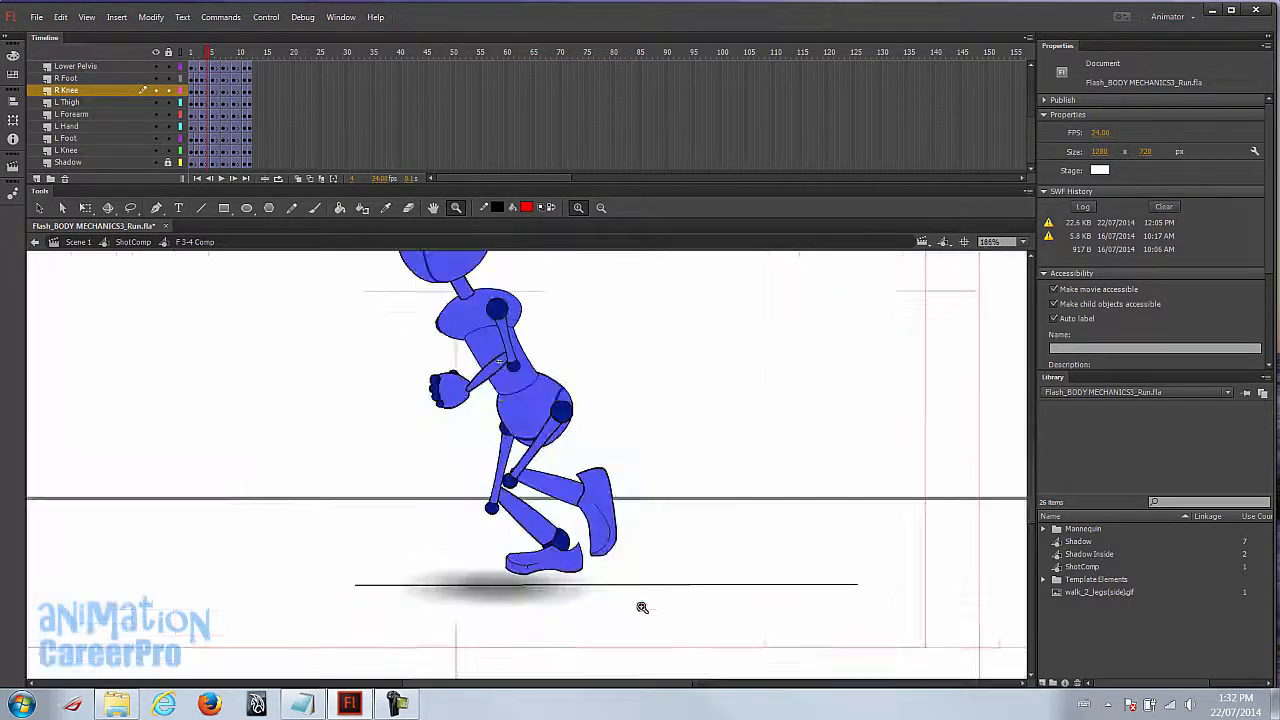
pyautogui.press('v')
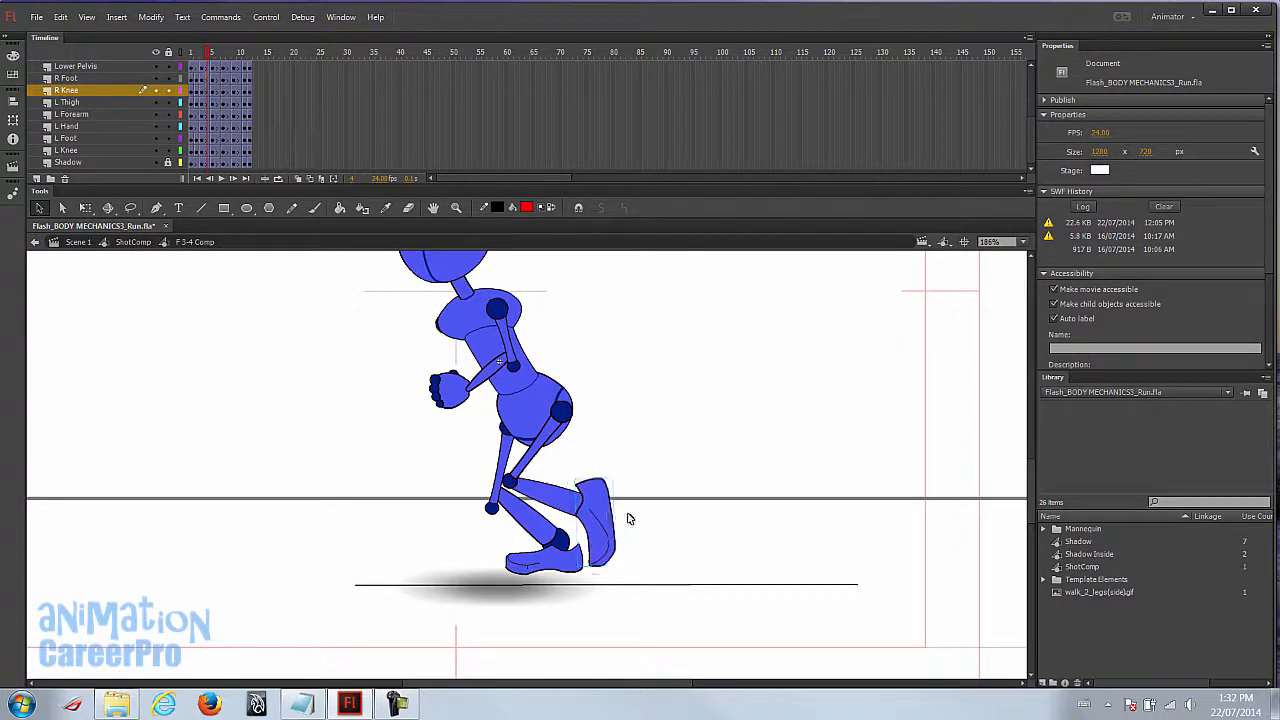
pyautogui.click(609, 507)
pyautogui.moveTo(599, 504); pyautogui.dragTo(614, 515)
# - Lower the left foot onto the ground line on frame 4, adjust the left lower leg with it, and compare the neighbouring frames
pyautogui.click(543, 518)
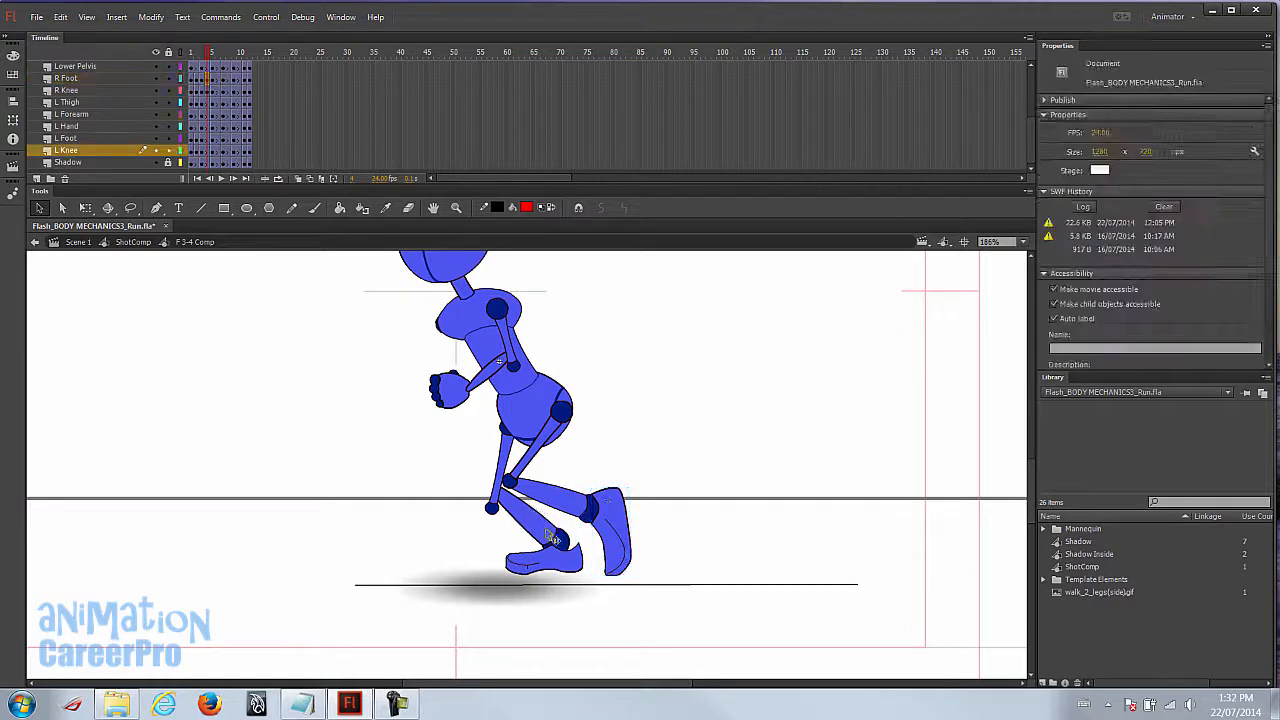
pyautogui.moveTo(208, 139); pyautogui.dragTo(209, 150)
pyautogui.moveTo(535, 525); pyautogui.dragTo(530, 540)
pyautogui.press(',')
pyautogui.press('.')
pyautogui.click(582, 572)
pyautogui.click(576, 574)
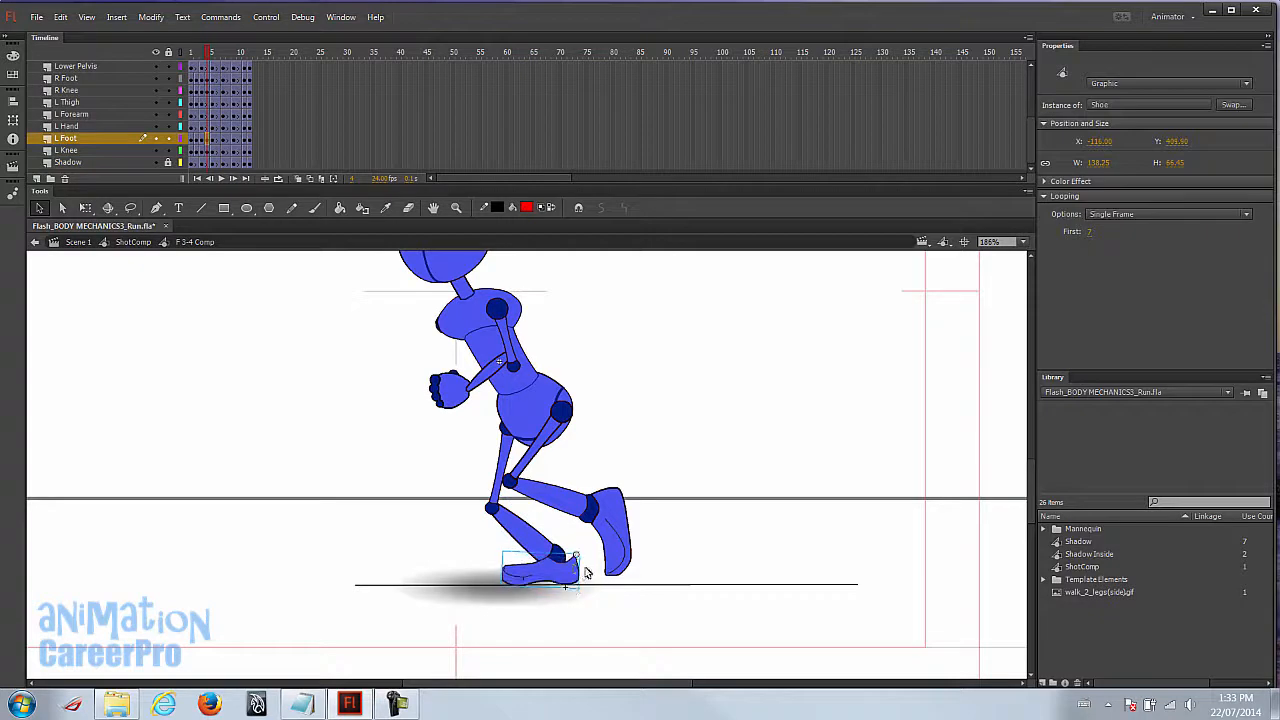
pyautogui.press(',')
pyautogui.press('.')
pyautogui.press('.')
pyautogui.press(',')
# - Rotate the left thigh and lower leg on frame 4 so the knee and ankle connect with the planted left foot
pyautogui.click(498, 472)
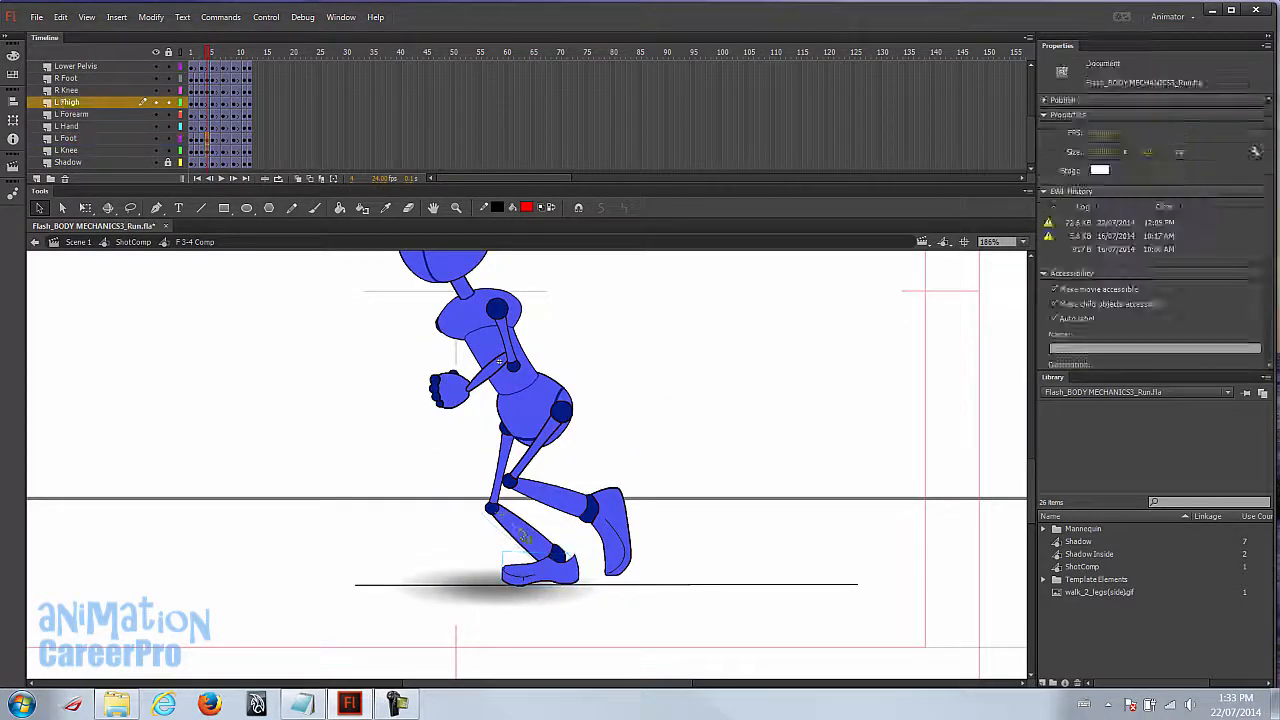
pyautogui.click(520, 530)
pyautogui.click(208, 102)
pyautogui.keyDown('shift'); pyautogui.click(530, 531); pyautogui.keyUp('shift')
pyautogui.press('q')
pyautogui.moveTo(525, 497); pyautogui.dragTo(508, 428)
pyautogui.moveTo(580, 583); pyautogui.dragTo(593, 582)
pyautogui.click(575, 388)
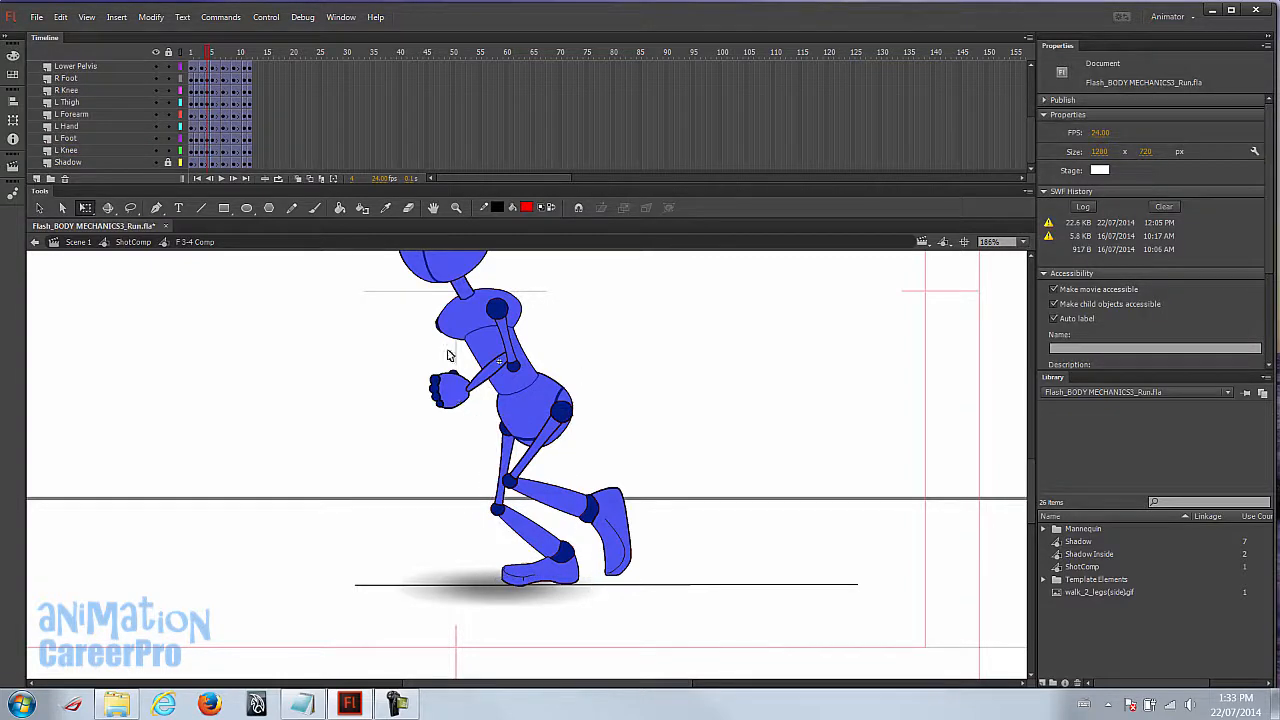
# - Keyframe R Forearm and R Hand on frame 5, adjust the right forearm and hand, and scrub the arm swing
pyautogui.press(',')
pyautogui.click(406, 408)
pyautogui.keyDown('shift'); pyautogui.click(443, 405); pyautogui.keyUp('shift')
pyautogui.click(213, 80)
pyautogui.click(213, 68)
pyautogui.keyDown('shift'); pyautogui.click(213, 80); pyautogui.keyUp('shift')
pyautogui.hotkey('shift', 'Down')
pyautogui.click(208, 54)
pyautogui.moveTo(208, 56); pyautogui.dragTo(213, 51)
pyautogui.moveTo(586, 400); pyautogui.dragTo(604, 484)
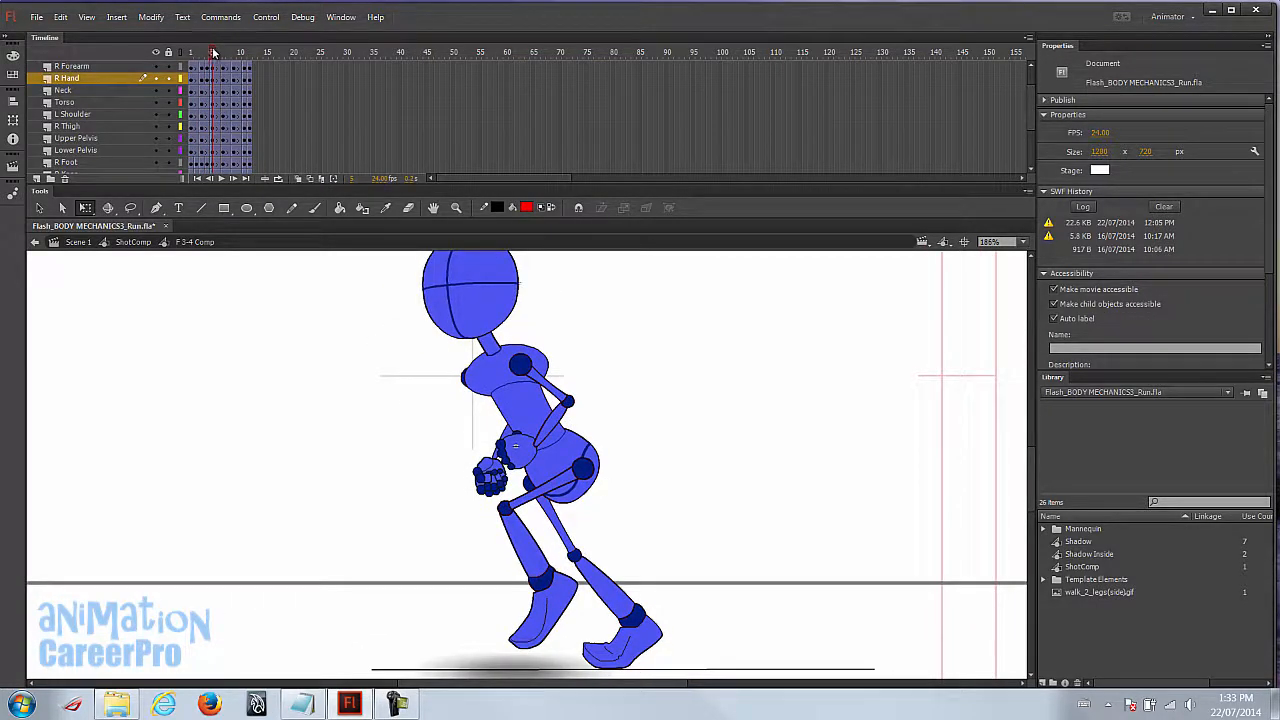
# - On frame 6, swing the right forearm outward from the elbow and attach the right hand to its end
pyautogui.moveTo(213, 51); pyautogui.dragTo(219, 51)
pyautogui.click(218, 79)
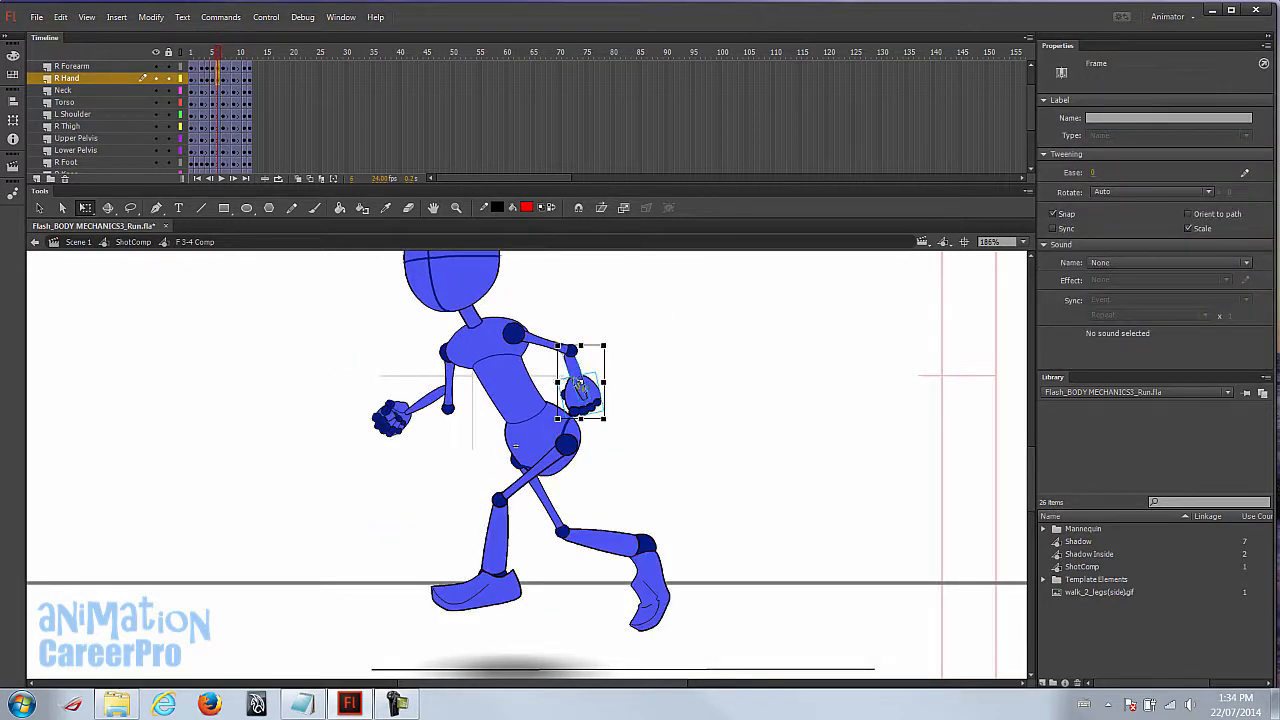
pyautogui.click(620, 390)
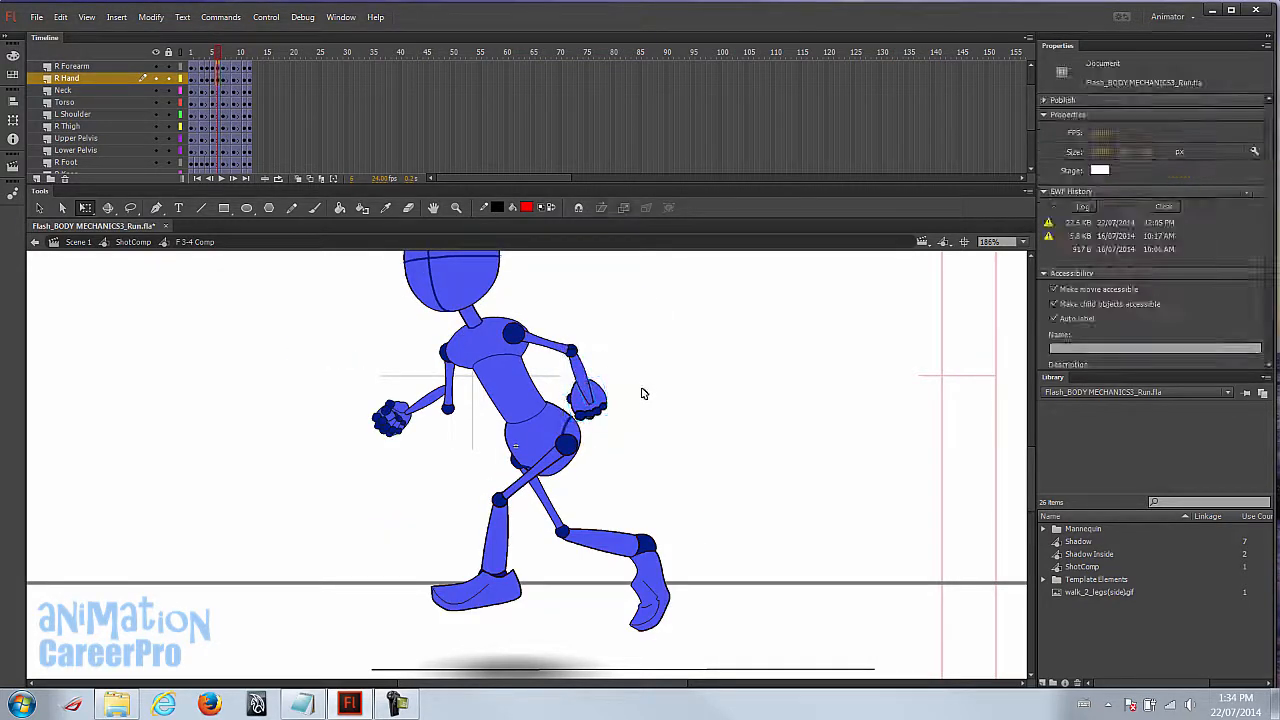
pyautogui.click(602, 410)
pyautogui.moveTo(602, 407); pyautogui.dragTo(611, 424)
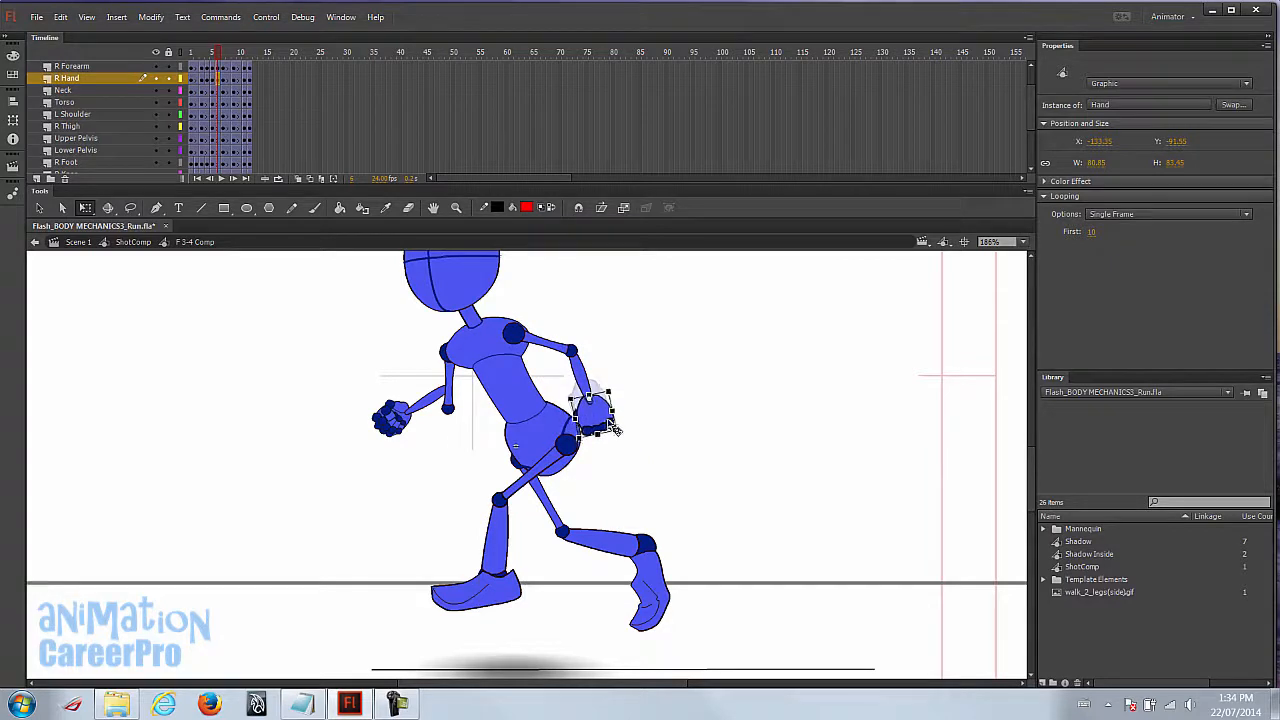
# - Refine the right hand's rotation and position at the wrist on frame 6, comparing it with the preceding frames
pyautogui.click(207, 56)
pyautogui.moveTo(207, 56); pyautogui.dragTo(221, 56)
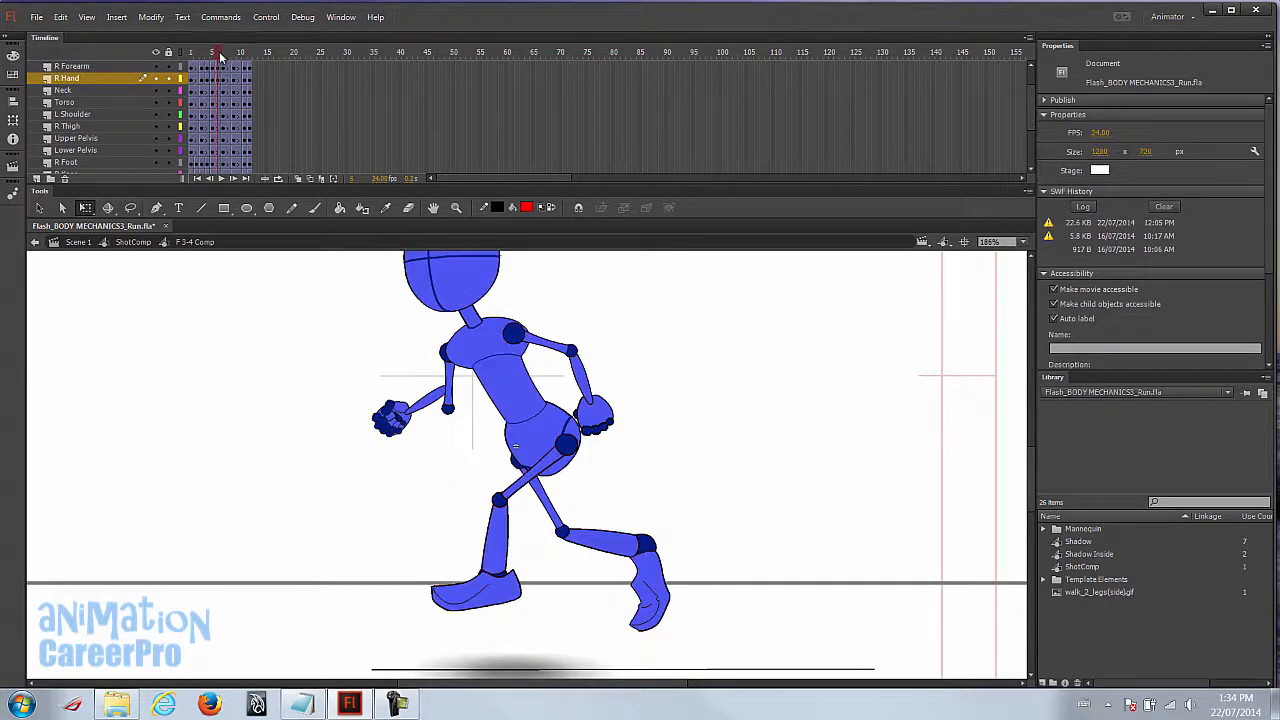
pyautogui.click(597, 416)
pyautogui.moveTo(628, 429); pyautogui.dragTo(622, 446)
pyautogui.moveTo(596, 416); pyautogui.dragTo(616, 451)
pyautogui.moveTo(212, 54); pyautogui.dragTo(218, 54)
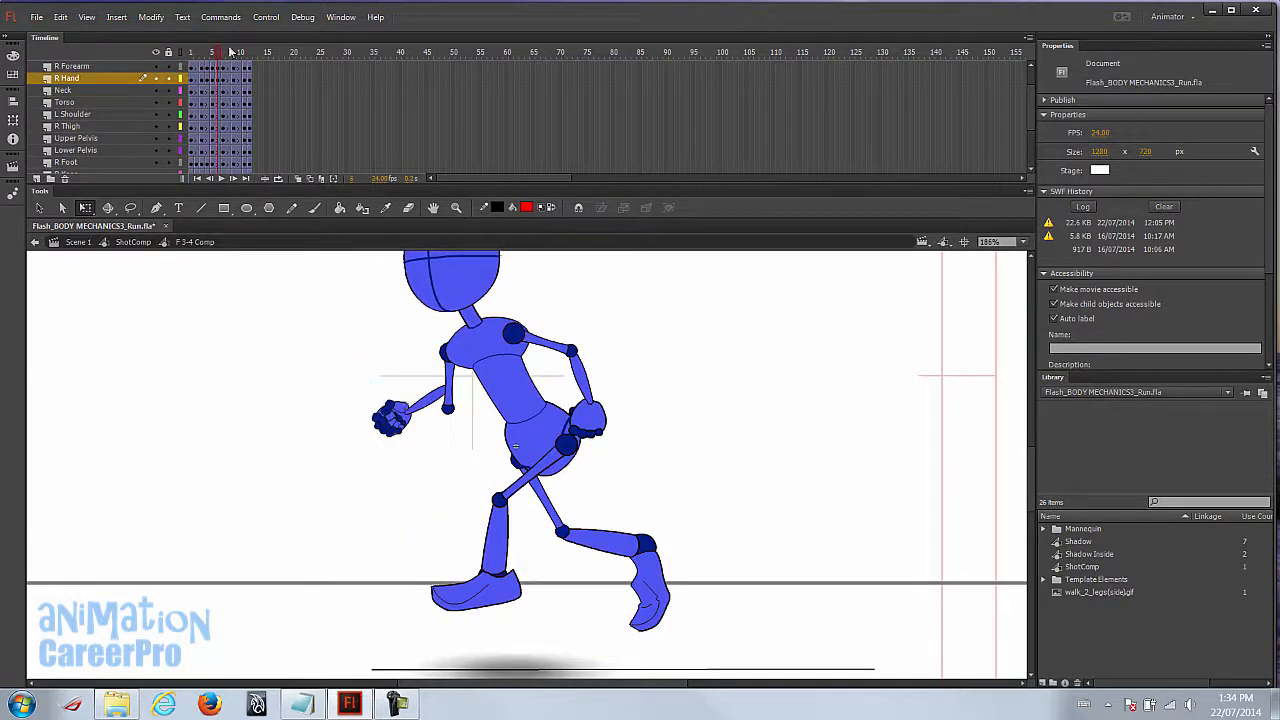
# - On frame 6, swing the left forearm and hand downward from the elbow and refine the left hand's rotation
pyautogui.click(488, 474)
pyautogui.moveTo(218, 114); pyautogui.dragTo(218, 127)
pyautogui.moveTo(431, 398); pyautogui.dragTo(431, 421)
pyautogui.moveTo(218, 52); pyautogui.dragTo(216, 55)
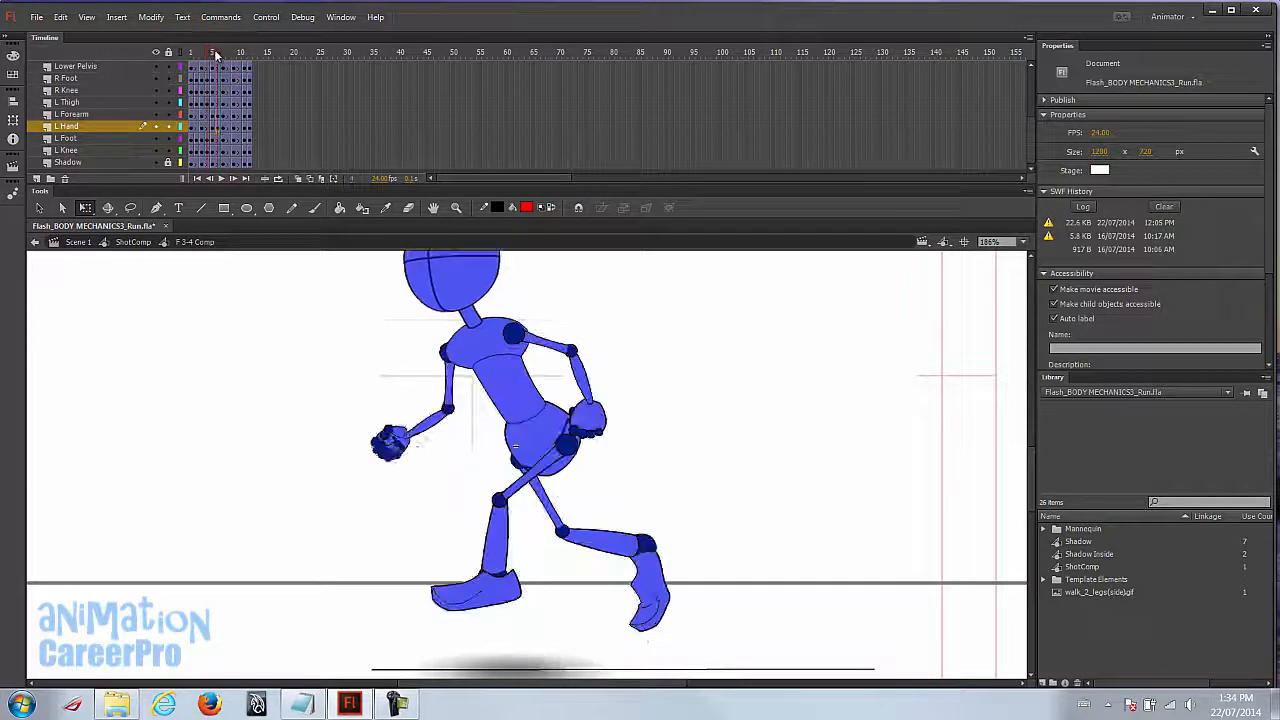
pyautogui.click(390, 441)
pyautogui.moveTo(370, 466); pyautogui.dragTo(391, 478)
# - Review the frames from frame 1 and keyframe the right lower leg and both forearms and hands on frame 8
pyautogui.moveTo(219, 54); pyautogui.dragTo(190, 60)
pyautogui.moveTo(486, 340); pyautogui.dragTo(510, 362)
pyautogui.moveTo(483, 647); pyautogui.dragTo(457, 609)
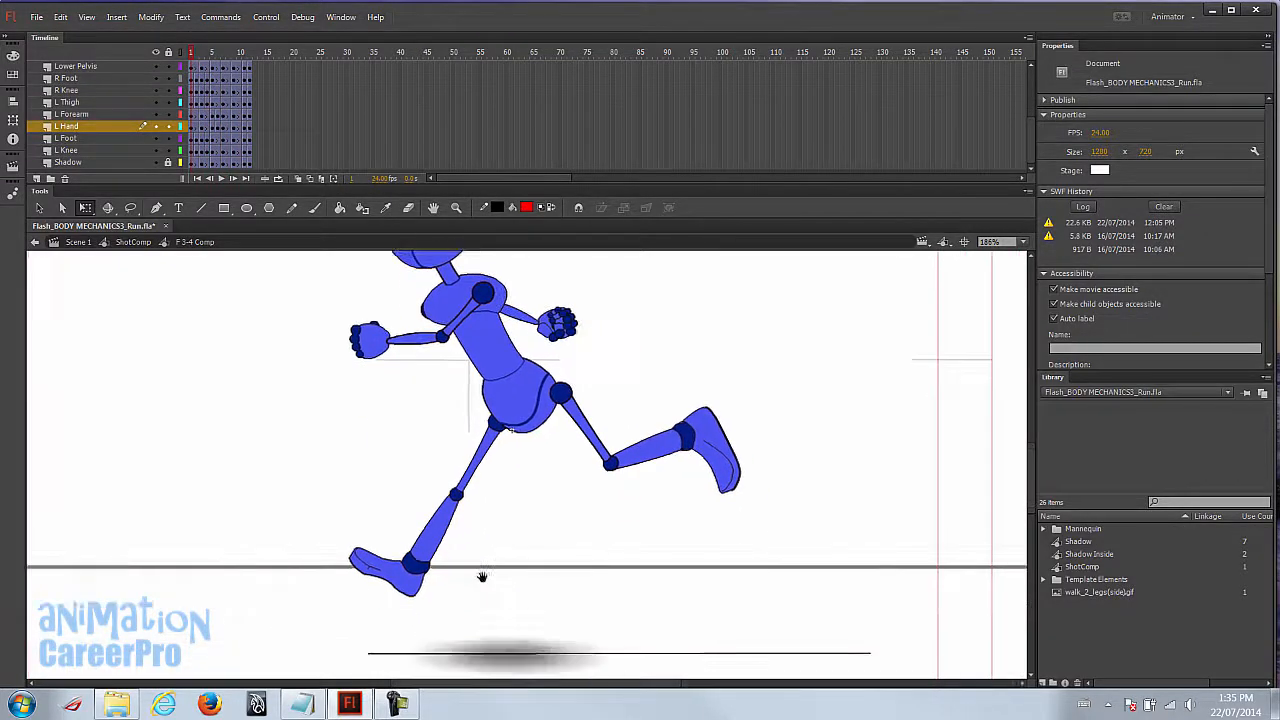
pyautogui.moveTo(191, 54); pyautogui.dragTo(228, 57)
pyautogui.moveTo(560, 499); pyautogui.dragTo(550, 407)
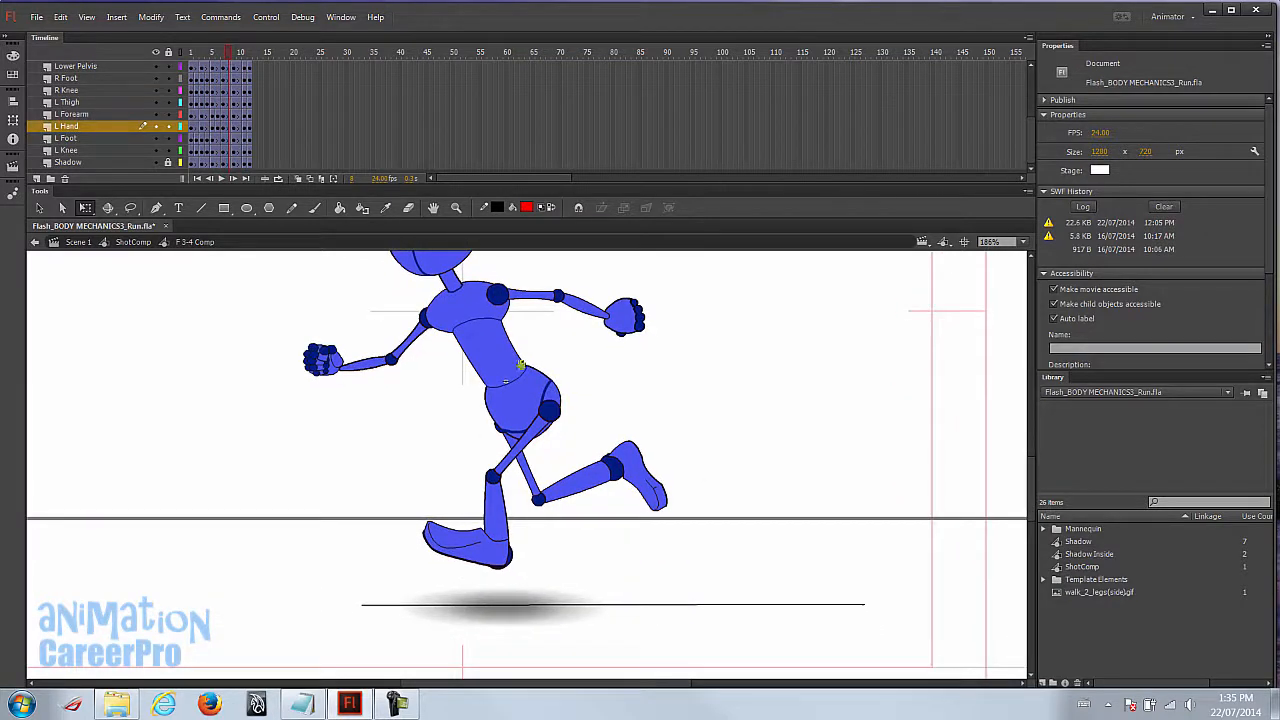
pyautogui.moveTo(230, 79); pyautogui.dragTo(232, 103)
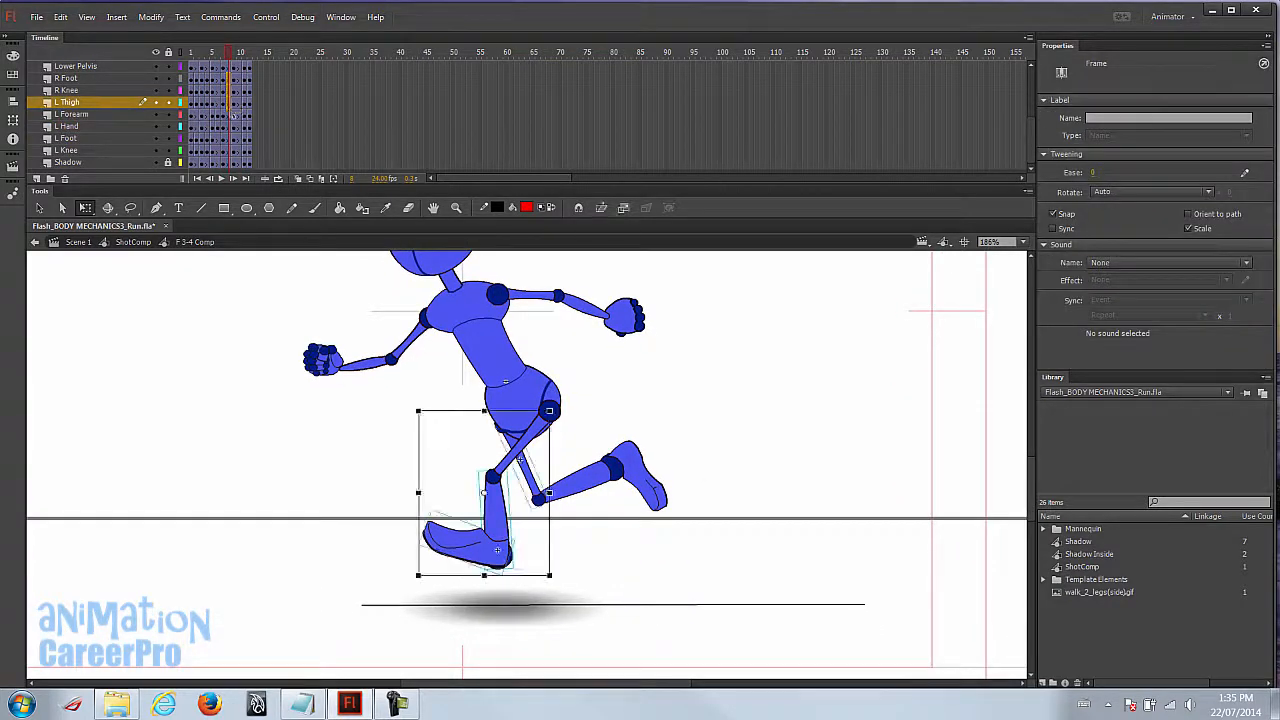
pyautogui.click(232, 128)
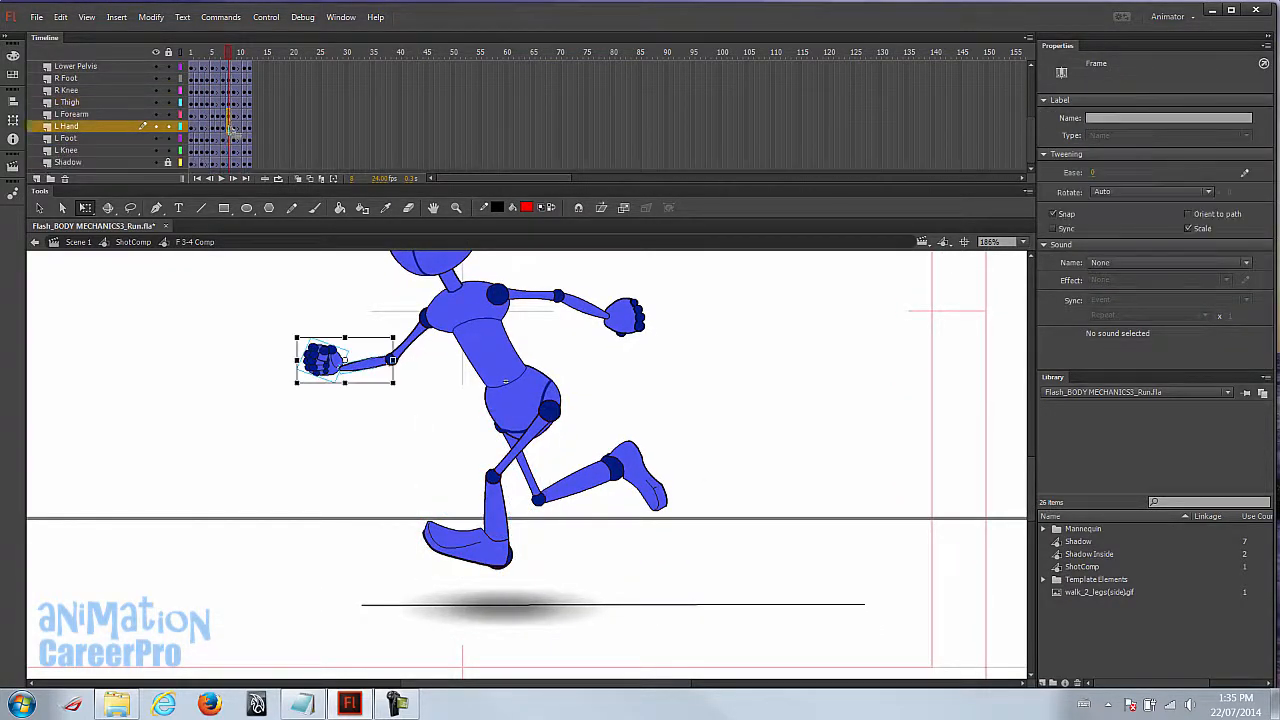
pyautogui.scroll(3, 230, 120)
pyautogui.click(230, 114)
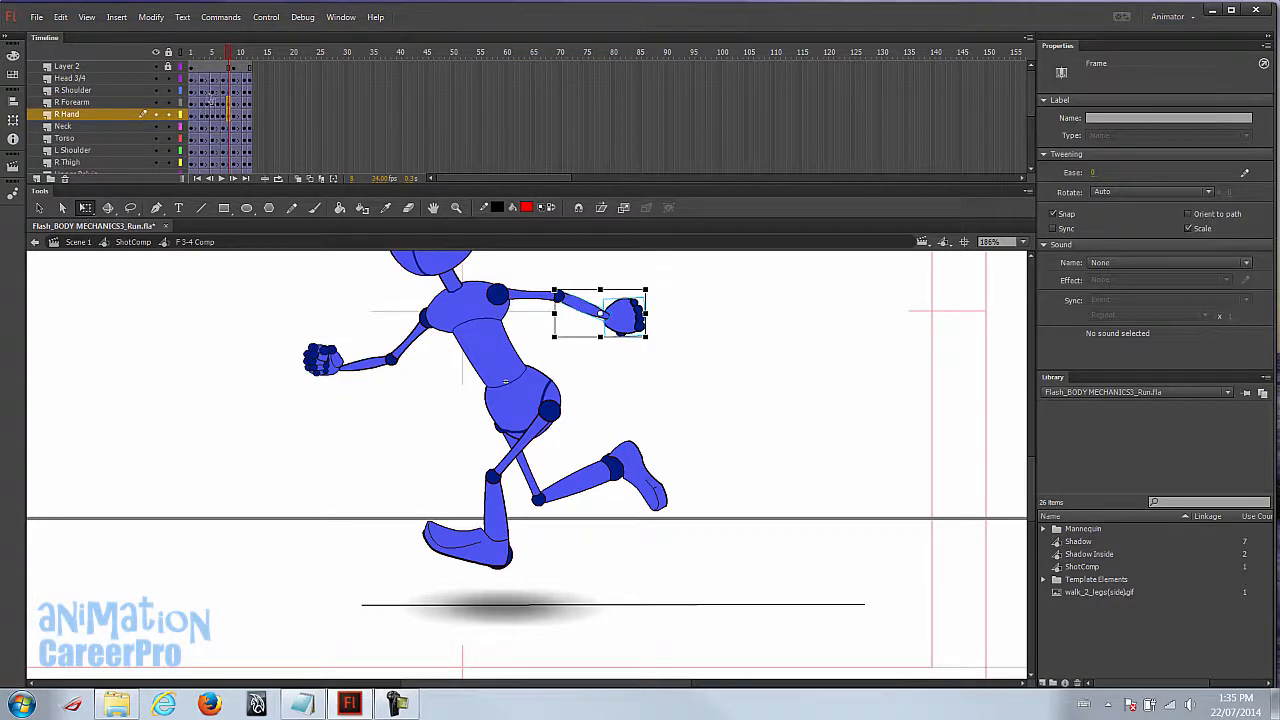
pyautogui.click(212, 114)
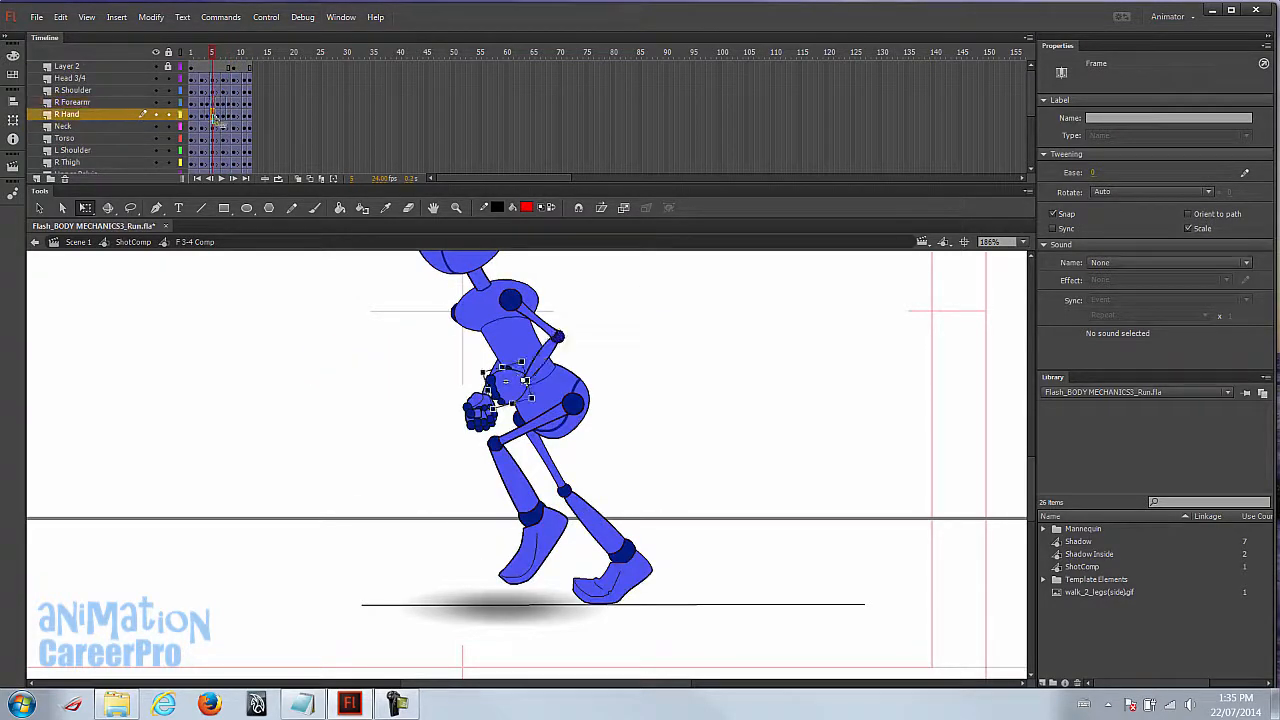
pyautogui.scroll(-2, 216, 124)
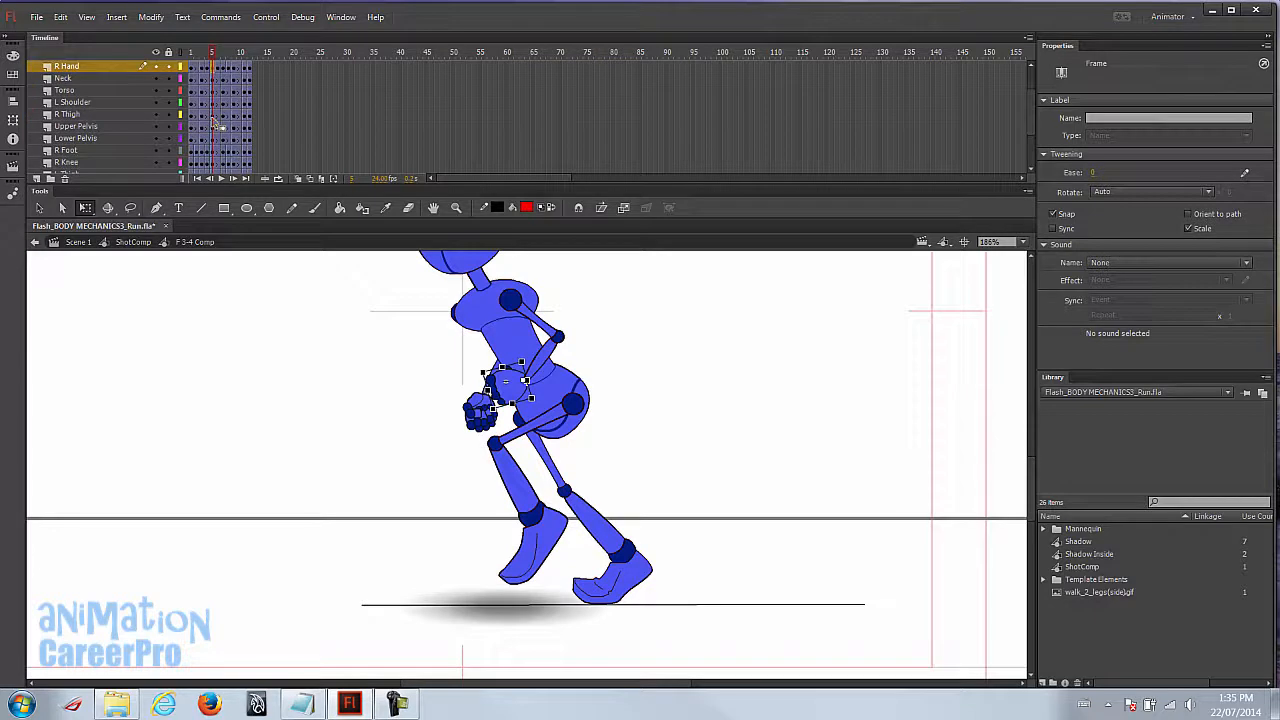
pyautogui.scroll(-1, 215, 126)
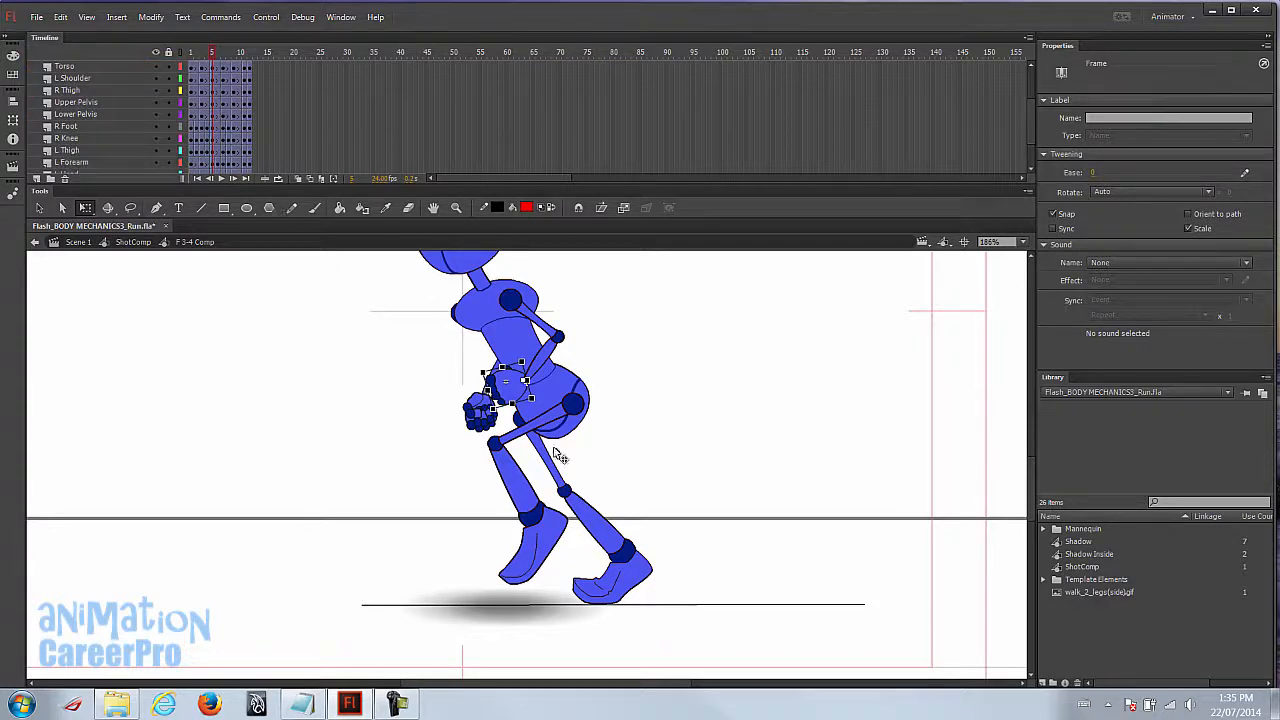
# - Move the right foot down on frame 8 until its heel meets the ground line
pyautogui.moveTo(484, 549); pyautogui.dragTo(468, 578)
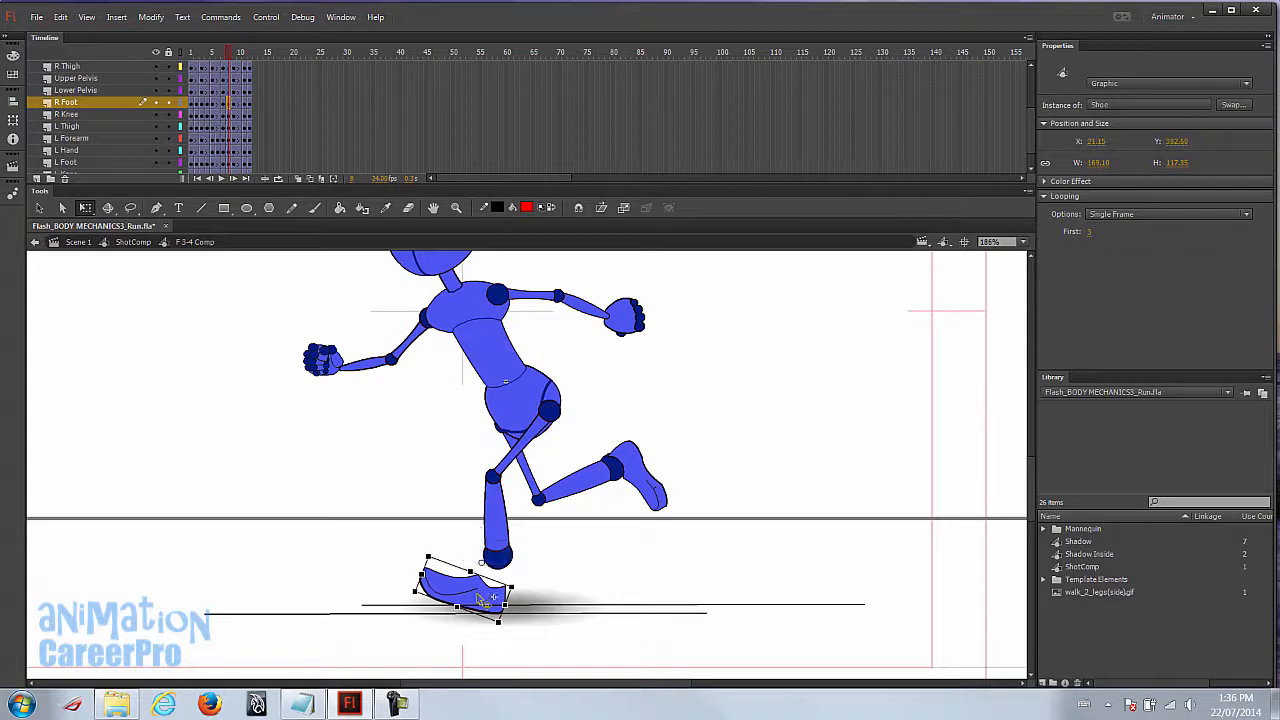
pyautogui.hotkey('ctrl', 'z')
pyautogui.hotkey('shift', 'Down')
pyautogui.hotkey('shift', 'Down')
pyautogui.hotkey('shift', 'Down')
# - Rotate and reposition the right thigh and lower leg on frame 8 so the leg connects to the lowered right foot
pyautogui.click(503, 535)
pyautogui.click(511, 464)
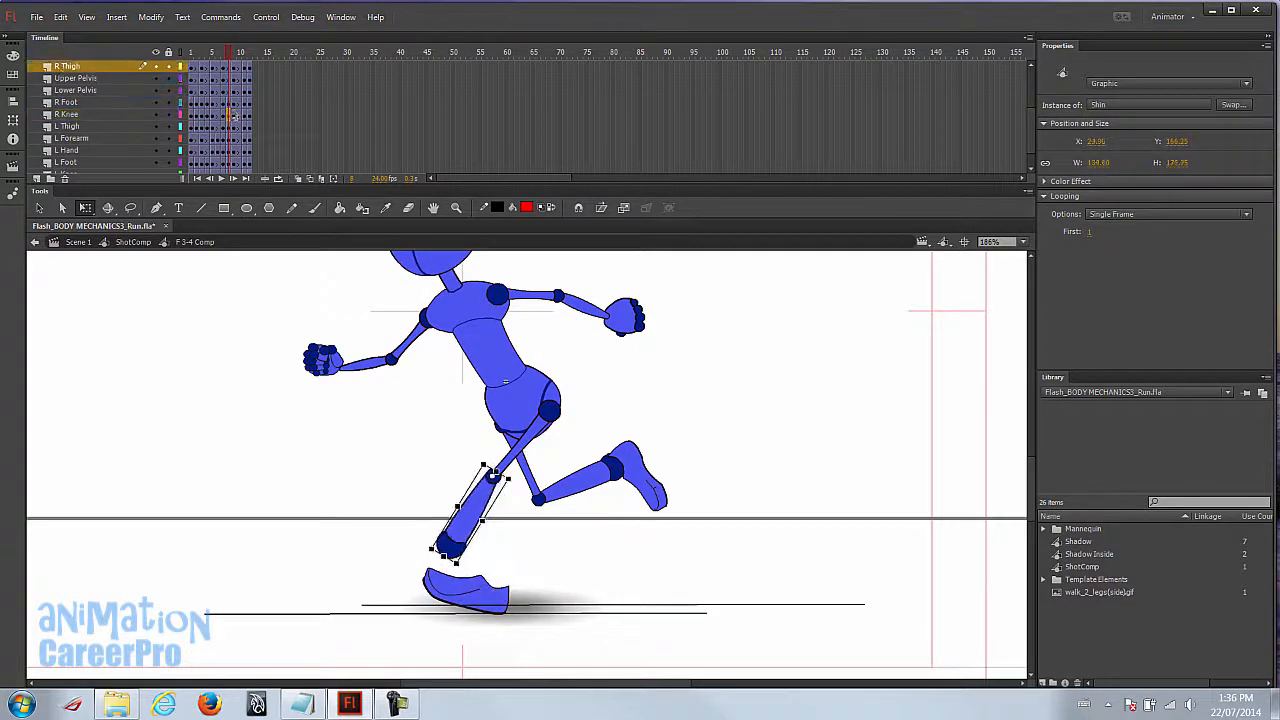
pyautogui.click(484, 470)
pyautogui.click(486, 480)
pyautogui.moveTo(578, 572); pyautogui.dragTo(634, 574)
pyautogui.click(512, 532)
pyautogui.moveTo(512, 591); pyautogui.dragTo(506, 589)
pyautogui.click(538, 542)
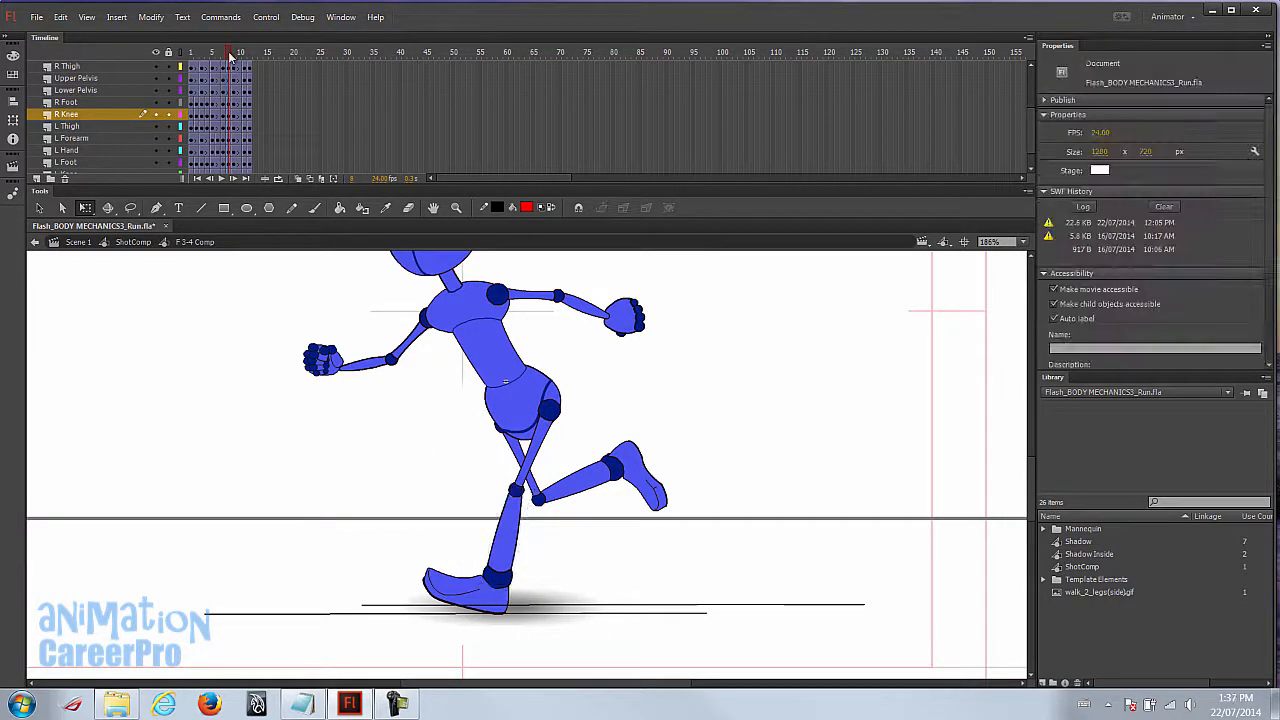
# - Scrub through frame 9 to frame 10 and keyframe R Forearm, R Hand and R Thigh there
pyautogui.moveTo(229, 57); pyautogui.dragTo(233, 55)
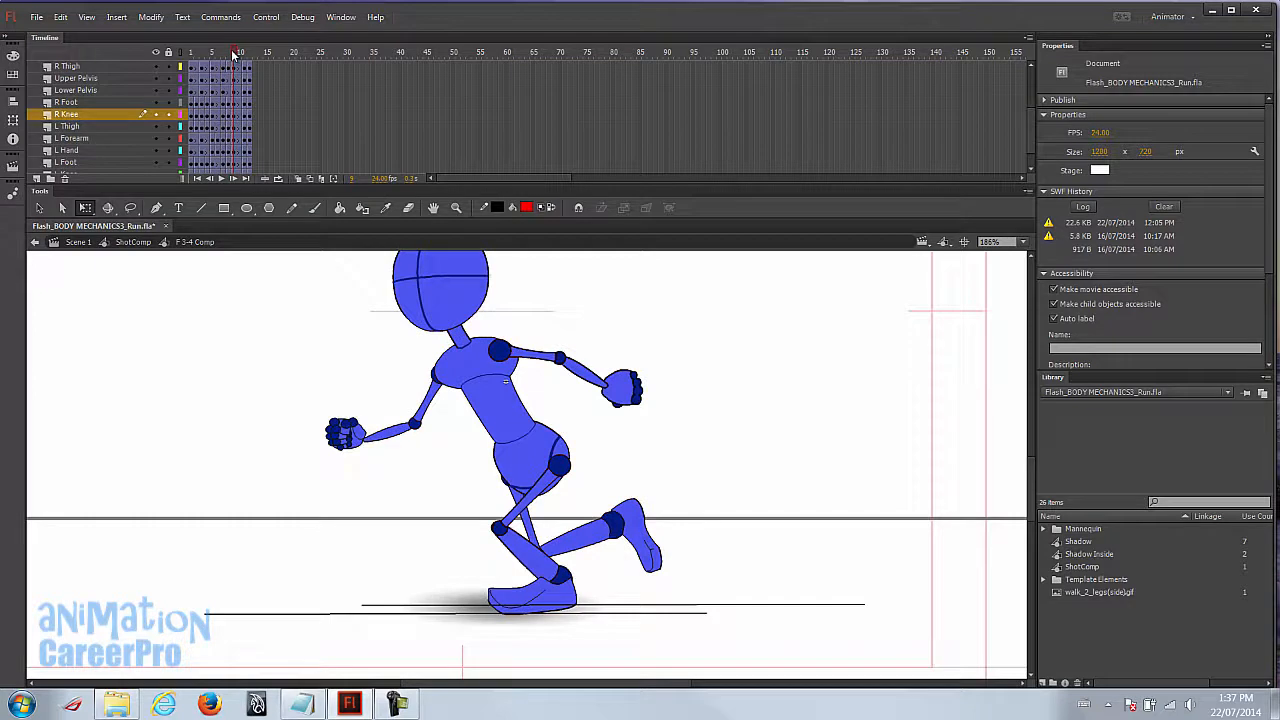
pyautogui.moveTo(443, 375); pyautogui.dragTo(446, 398)
pyautogui.moveTo(235, 55); pyautogui.dragTo(240, 55)
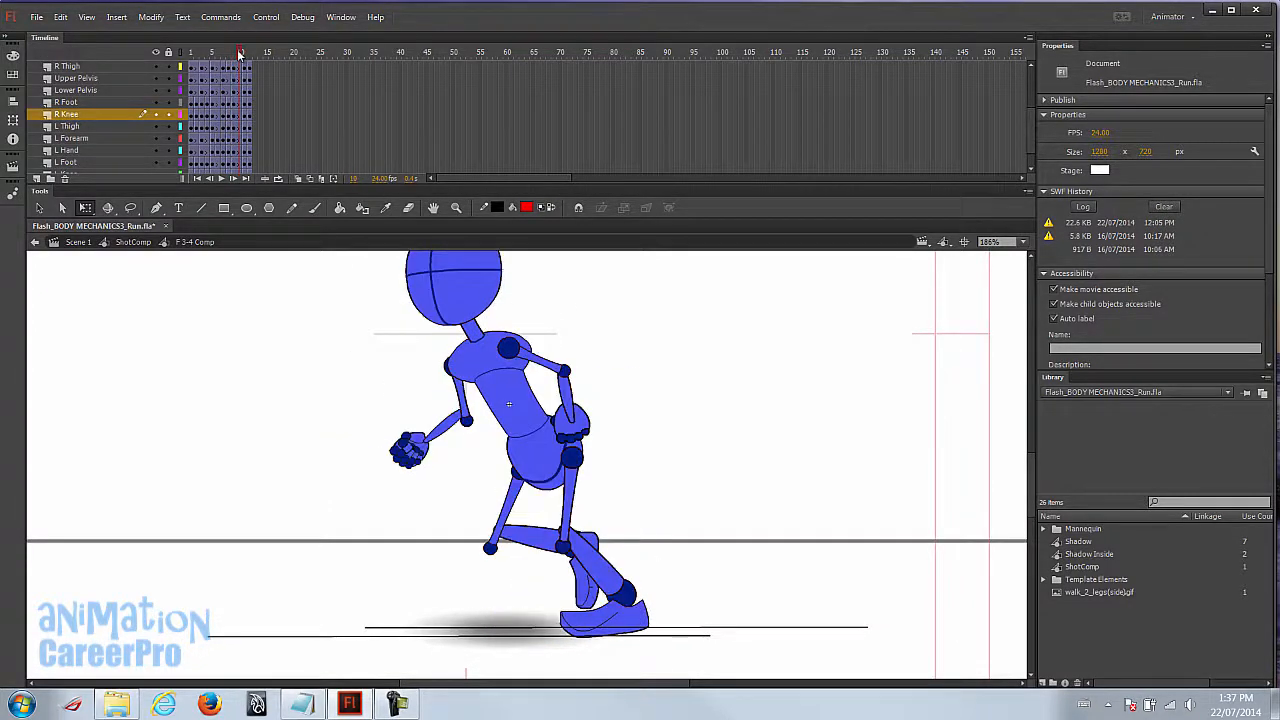
pyautogui.scroll(3, 241, 98)
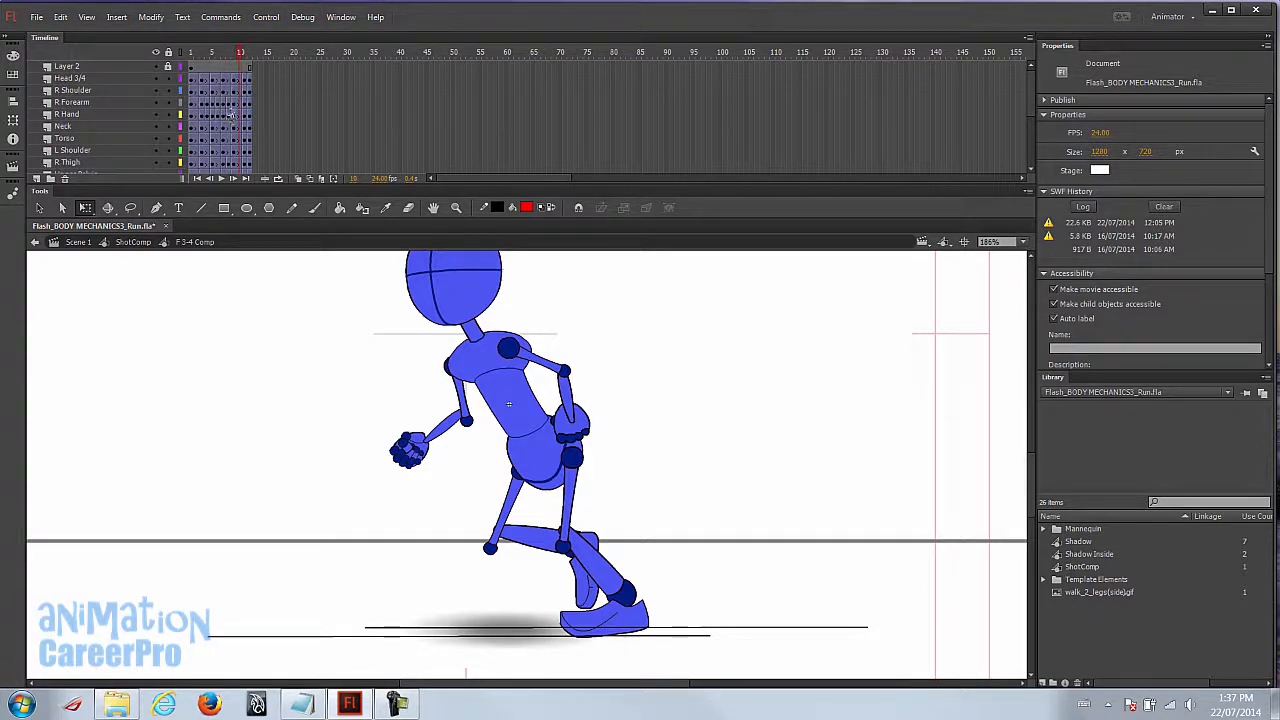
pyautogui.click(241, 115)
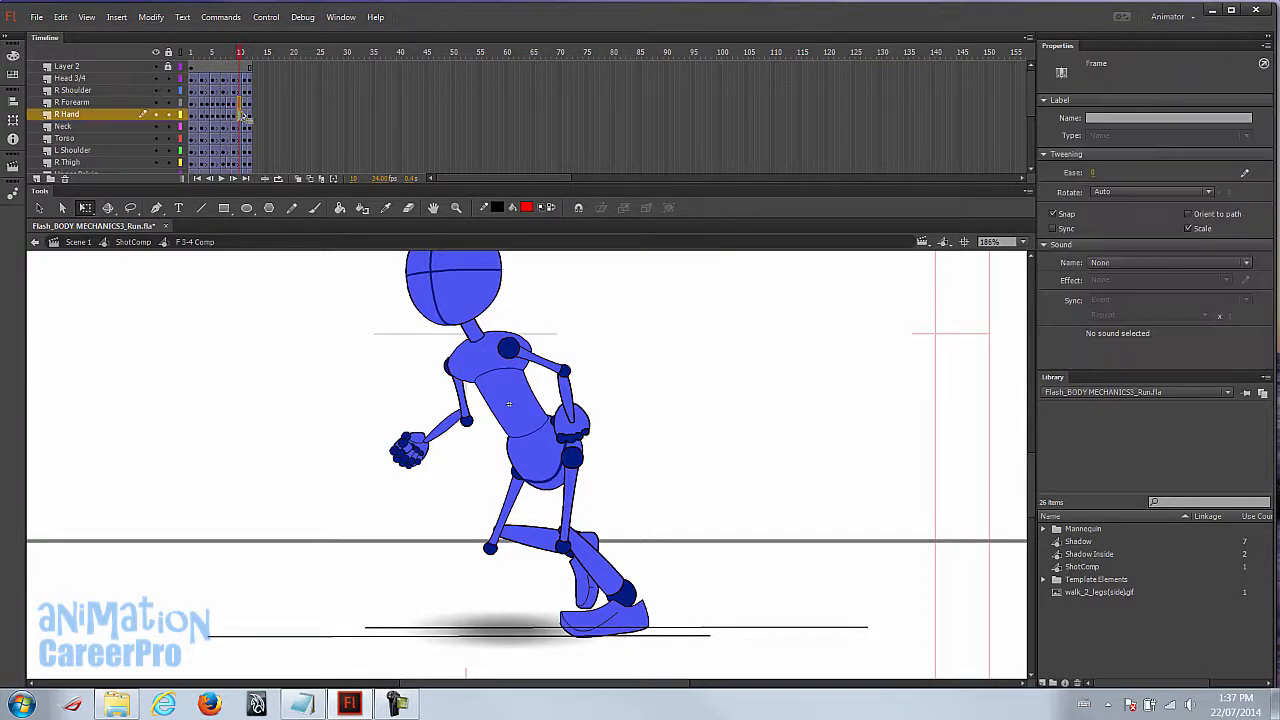
pyautogui.click(243, 117)
pyautogui.scroll(-1, 243, 118)
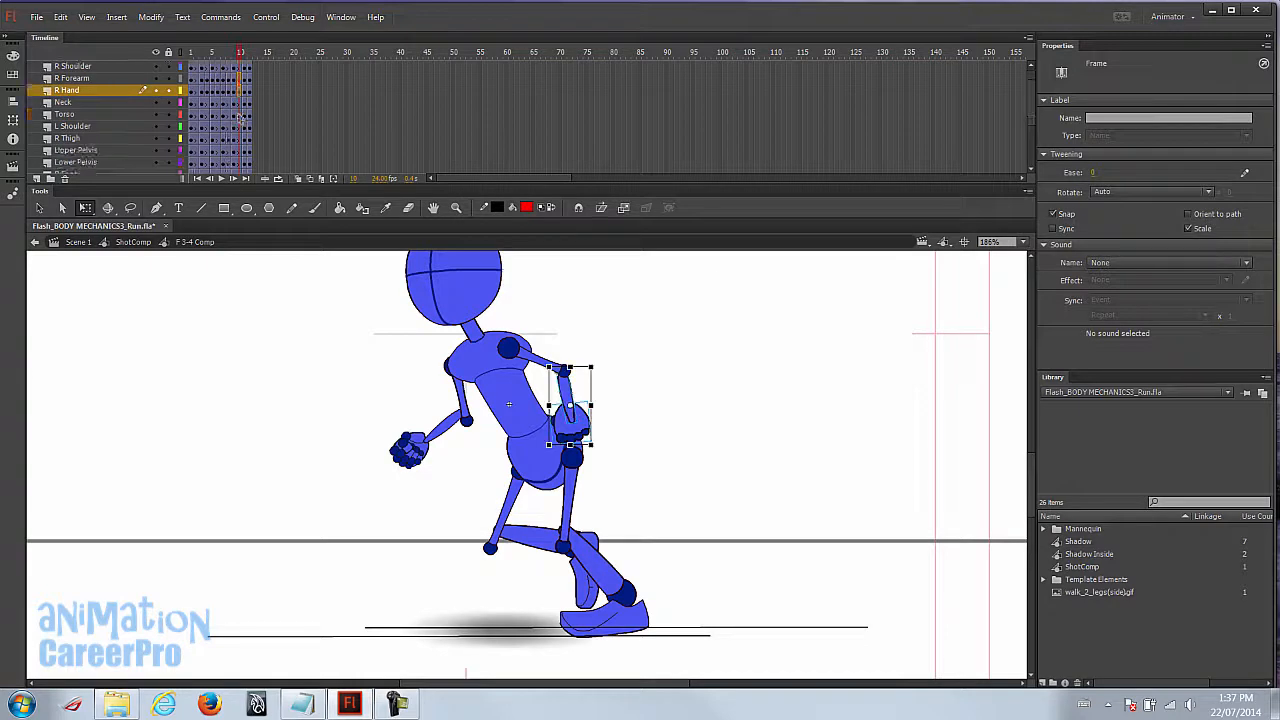
pyautogui.scroll(-1, 243, 118)
pyautogui.click(243, 117)
pyautogui.click(245, 122)
pyautogui.scroll(-1, 246, 128)
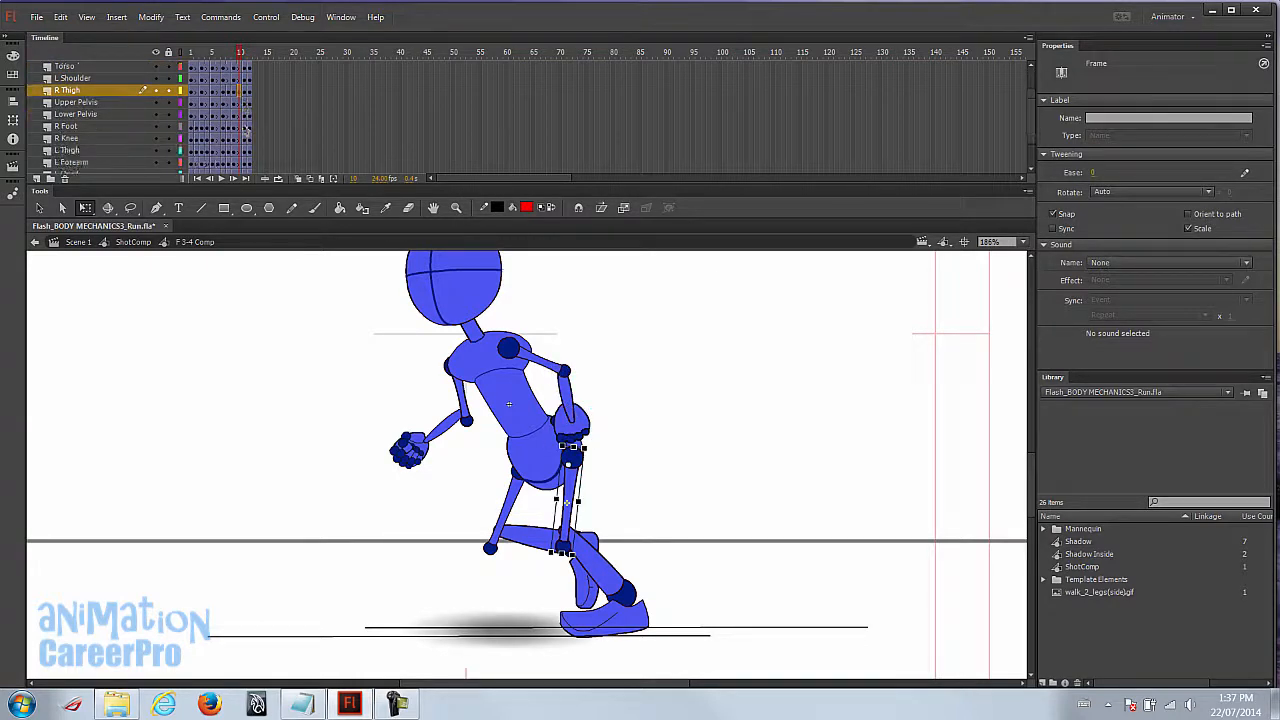
# - Keyframe R Foot, R Knee, L Thigh, L Forearm, L Hand, L Foot and L Knee on frame 10
pyautogui.click(243, 138)
pyautogui.scroll(-1, 243, 138)
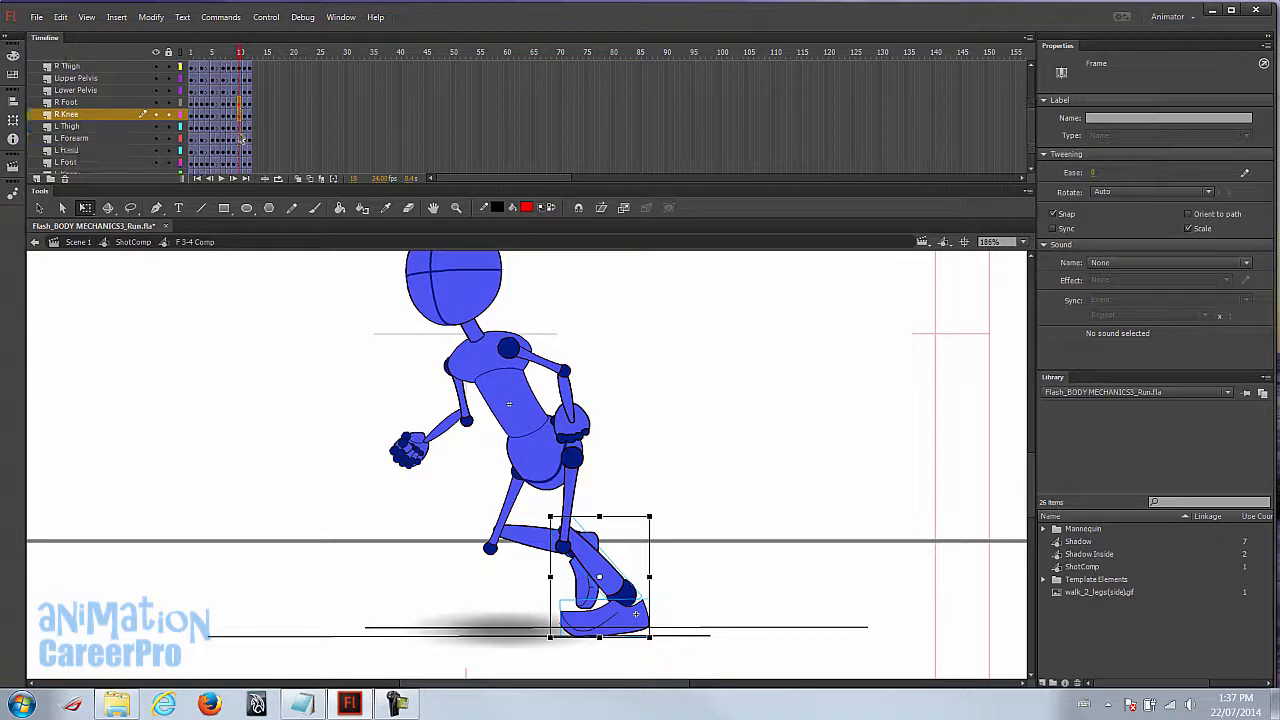
pyautogui.click(240, 126)
pyautogui.click(243, 150)
pyautogui.scroll(-1, 245, 152)
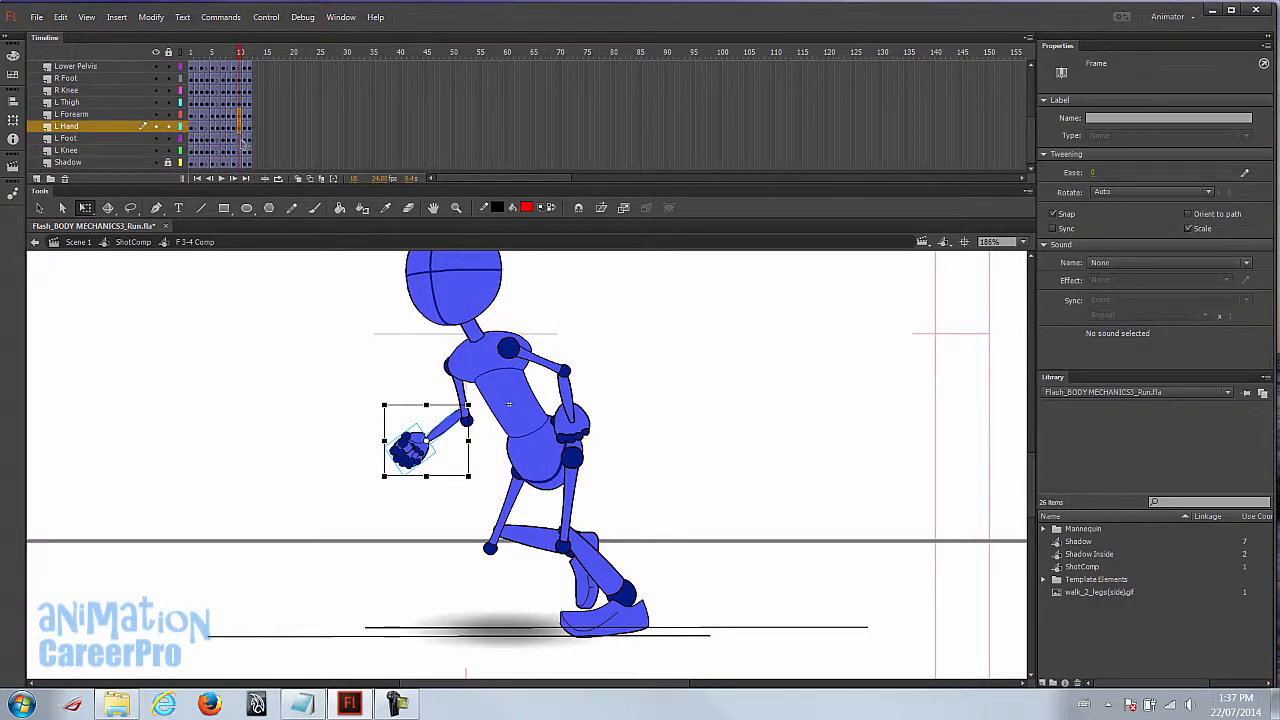
pyautogui.click(245, 151)
pyautogui.scroll(3, 244, 140)
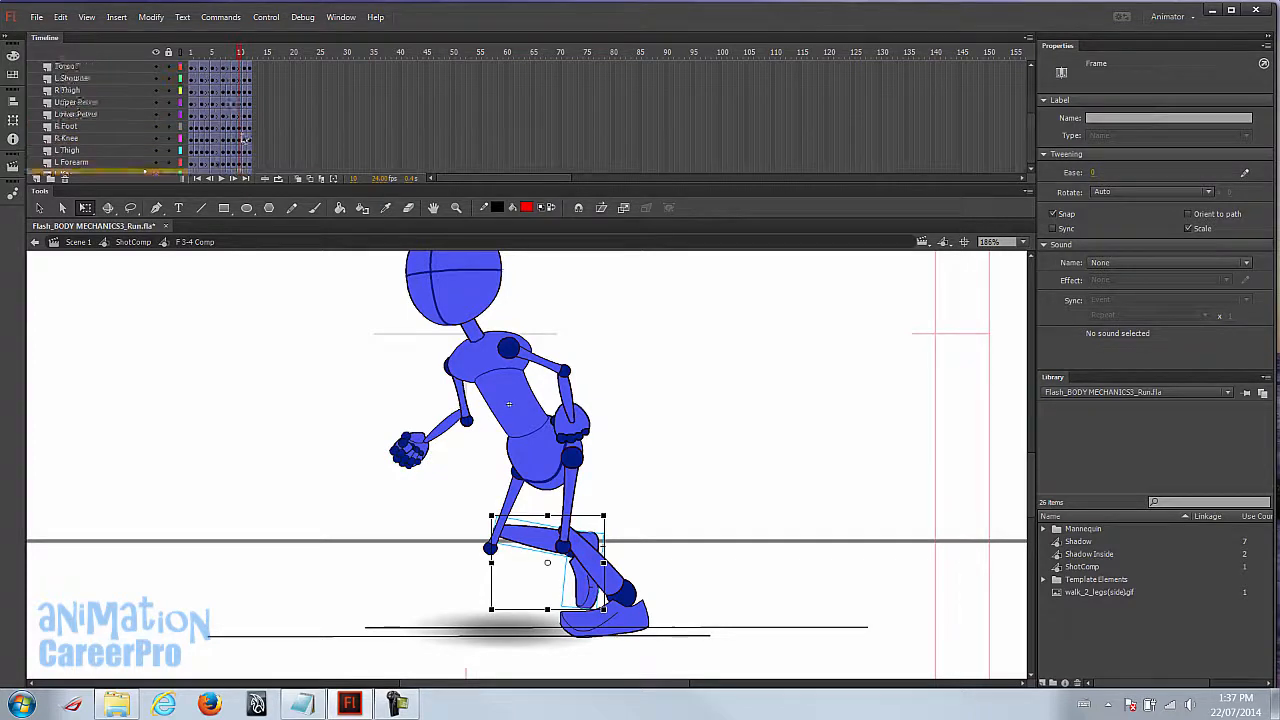
# - Adjust the arms and the right lower leg on frame 10, and scrub to frame 12 to check the pose
pyautogui.click(400, 443)
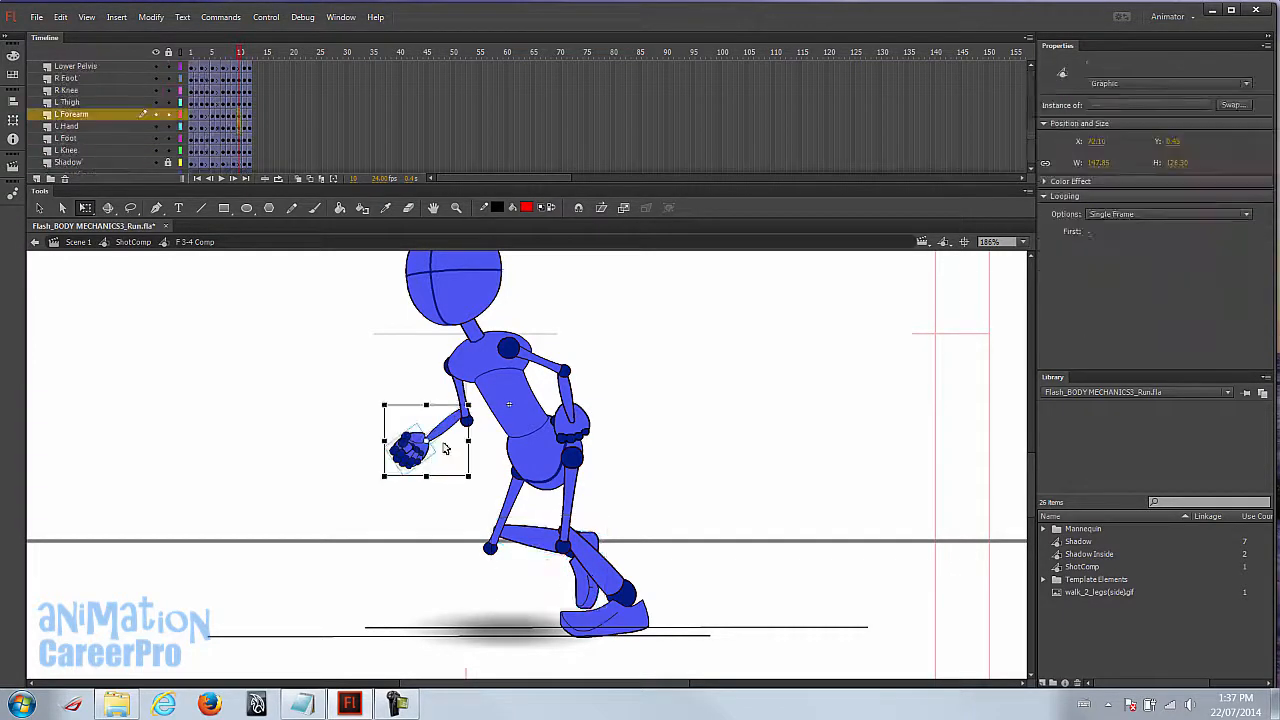
pyautogui.moveTo(574, 413)
pyautogui.mouseDown()
pyautogui.moveTo(582, 429)
pyautogui.moveTo(576, 404)
pyautogui.mouseUp()
pyautogui.moveTo(556, 545); pyautogui.dragTo(605, 585)
pyautogui.click(665, 560)
pyautogui.click(588, 592)
pyautogui.moveTo(240, 56)
pyautogui.mouseDown()
pyautogui.moveTo(226, 58)
pyautogui.moveTo(250, 61)
pyautogui.mouseUp()
pyautogui.scroll(3, 660, 360)
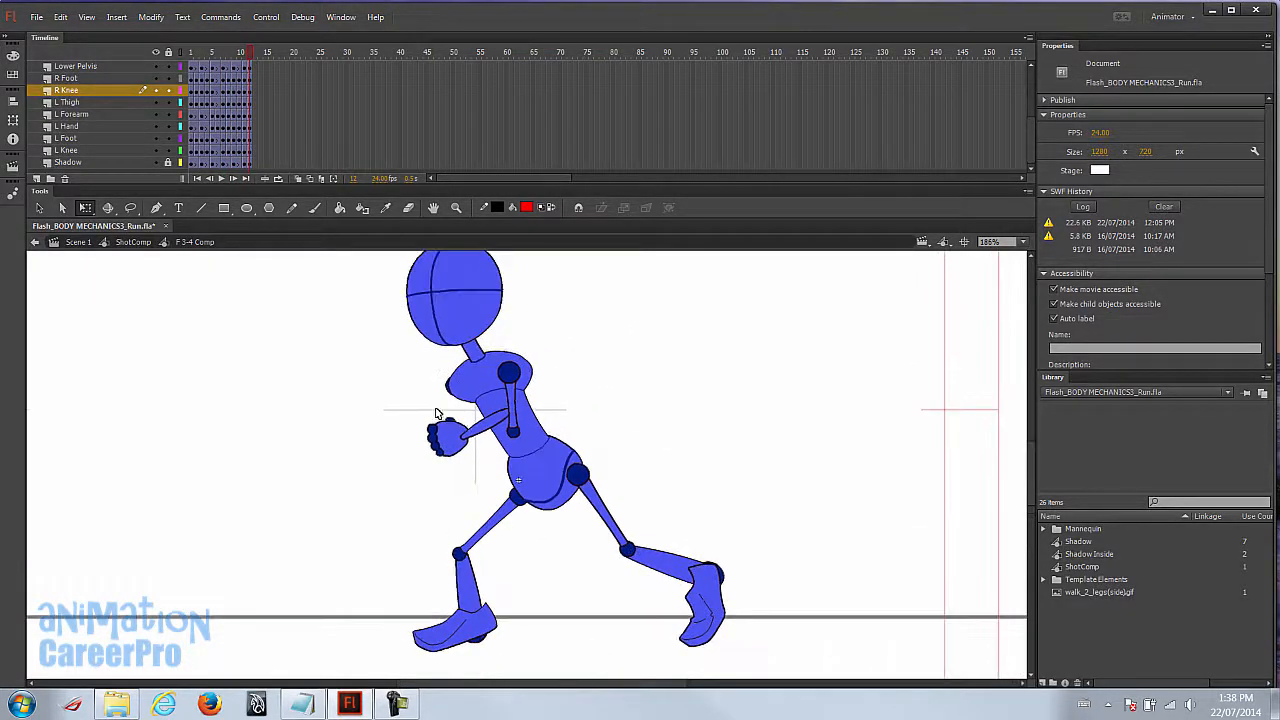
# - Nudge the right hand and lower the right forearm with it to meet the elbow on frame 12, and compare the pose with frame 1
pyautogui.click(445, 432)
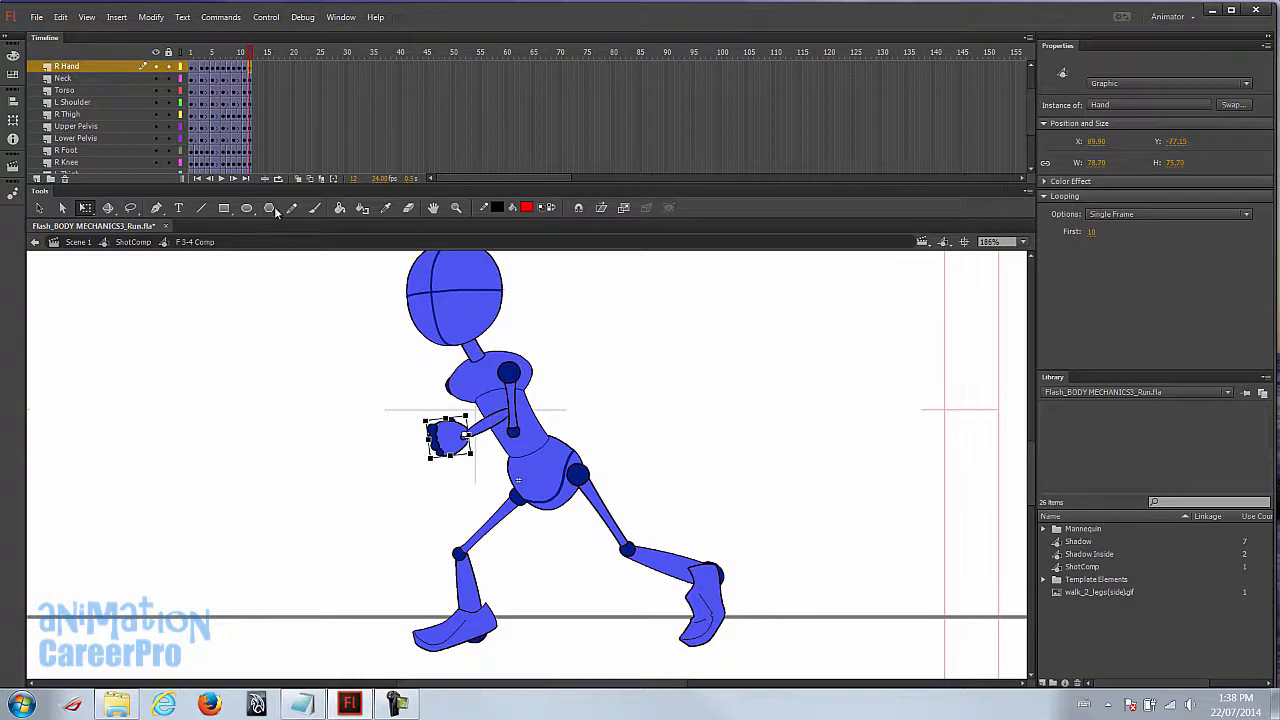
pyautogui.moveTo(450, 438); pyautogui.dragTo(452, 440)
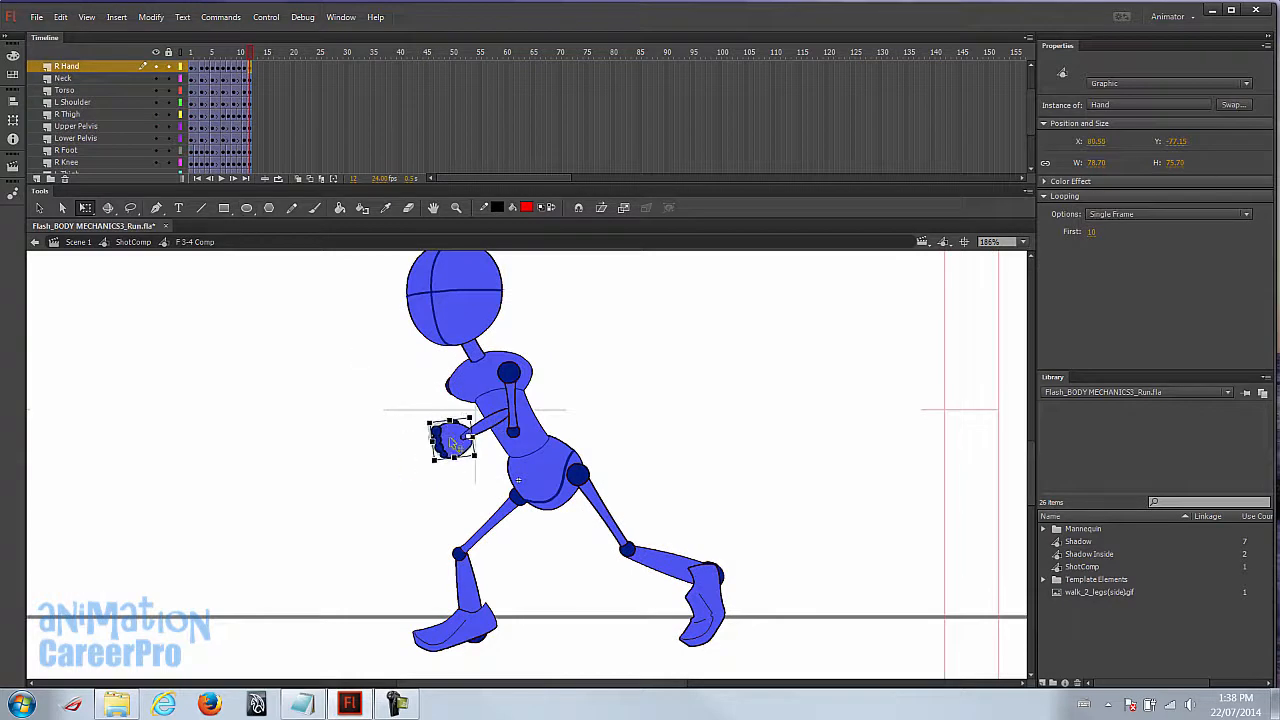
pyautogui.click(490, 435)
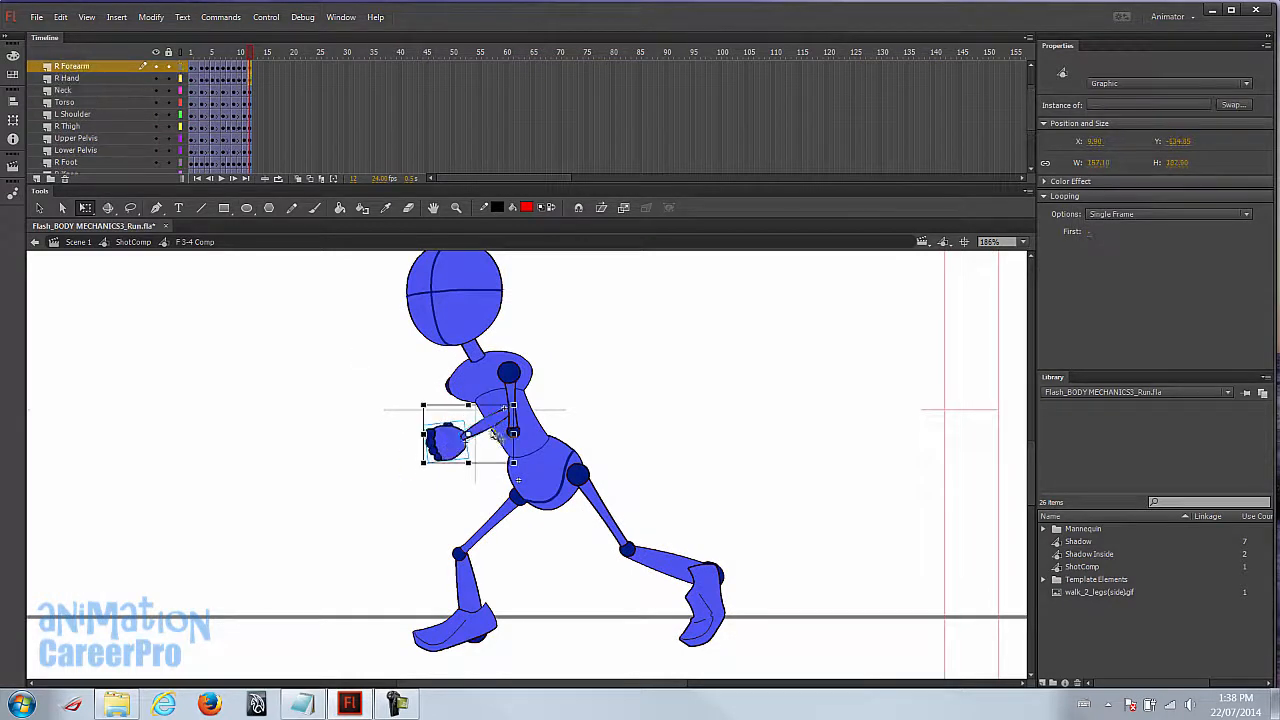
pyautogui.moveTo(492, 437); pyautogui.dragTo(495, 459)
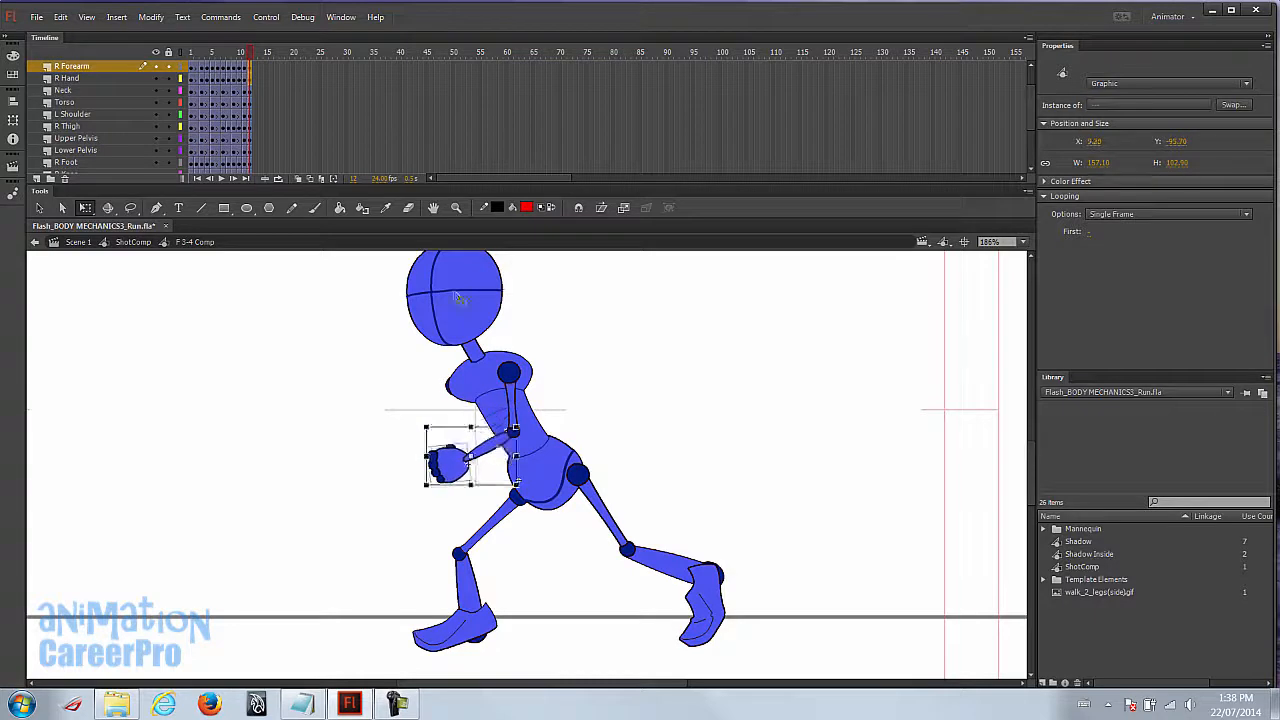
pyautogui.moveTo(253, 55); pyautogui.dragTo(251, 56)
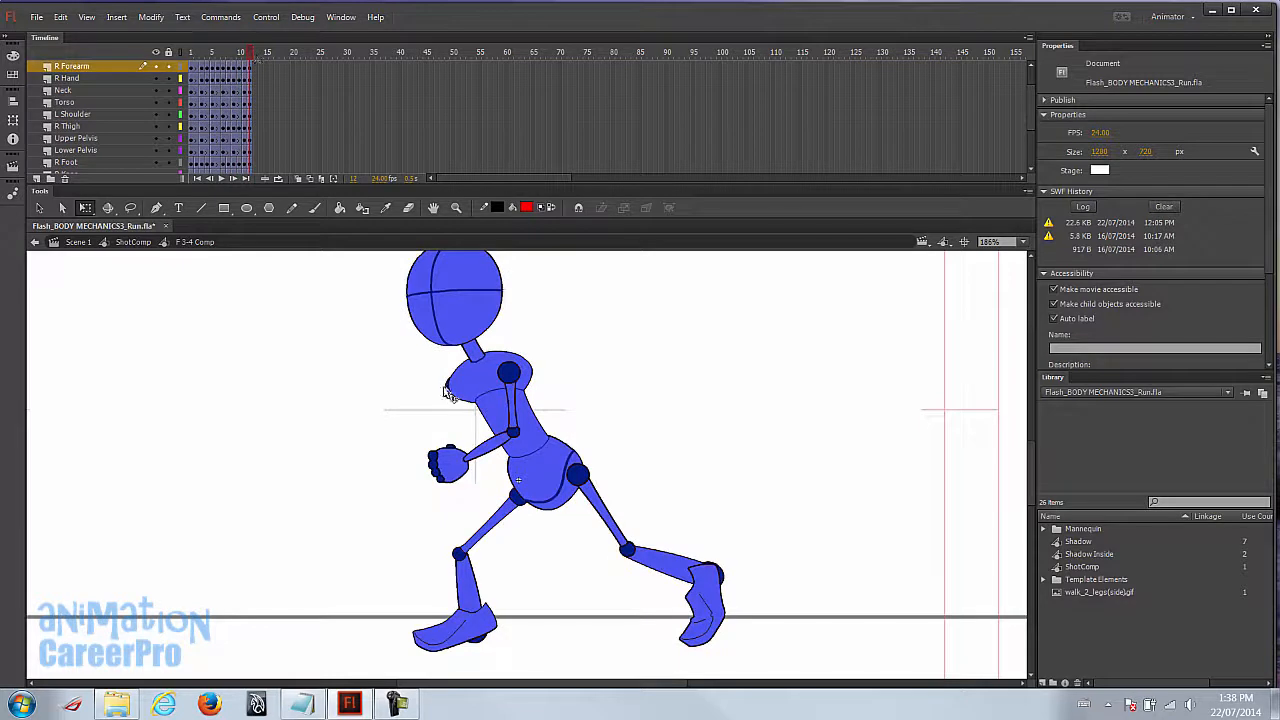
pyautogui.click(450, 393)
pyautogui.click(251, 52)
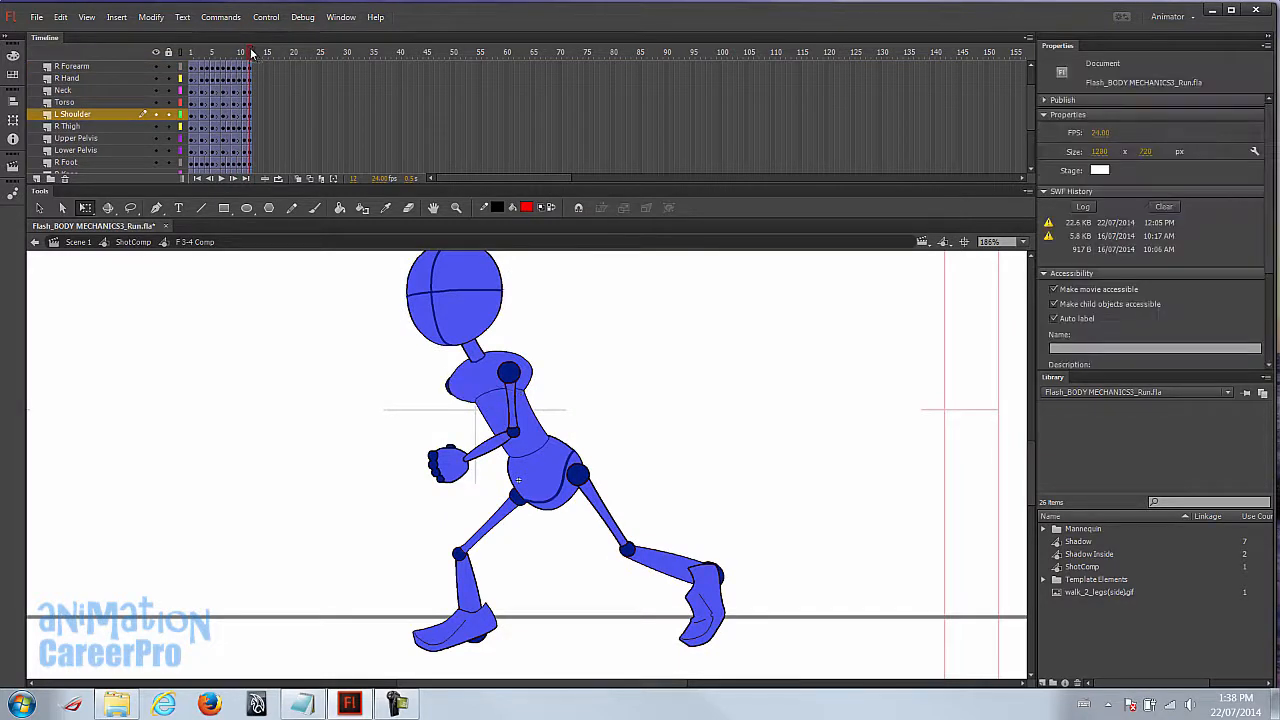
pyautogui.click(195, 52)
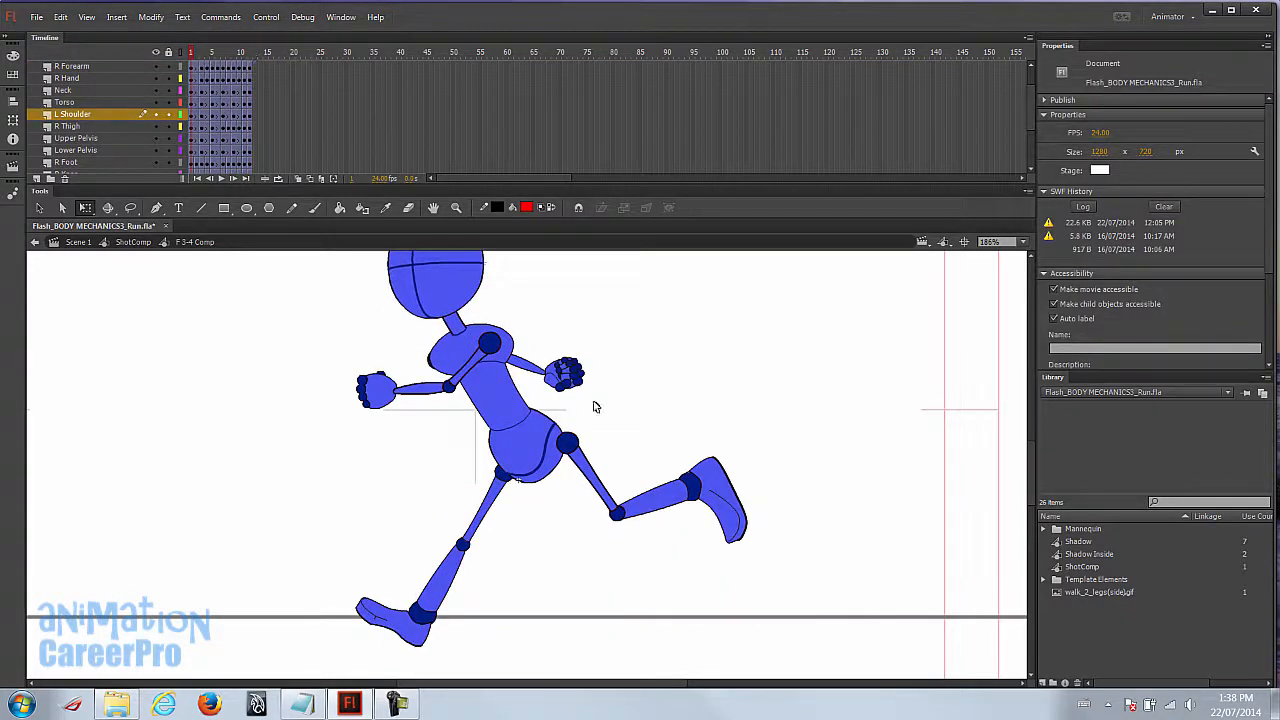
pyautogui.moveTo(195, 55); pyautogui.dragTo(251, 63)
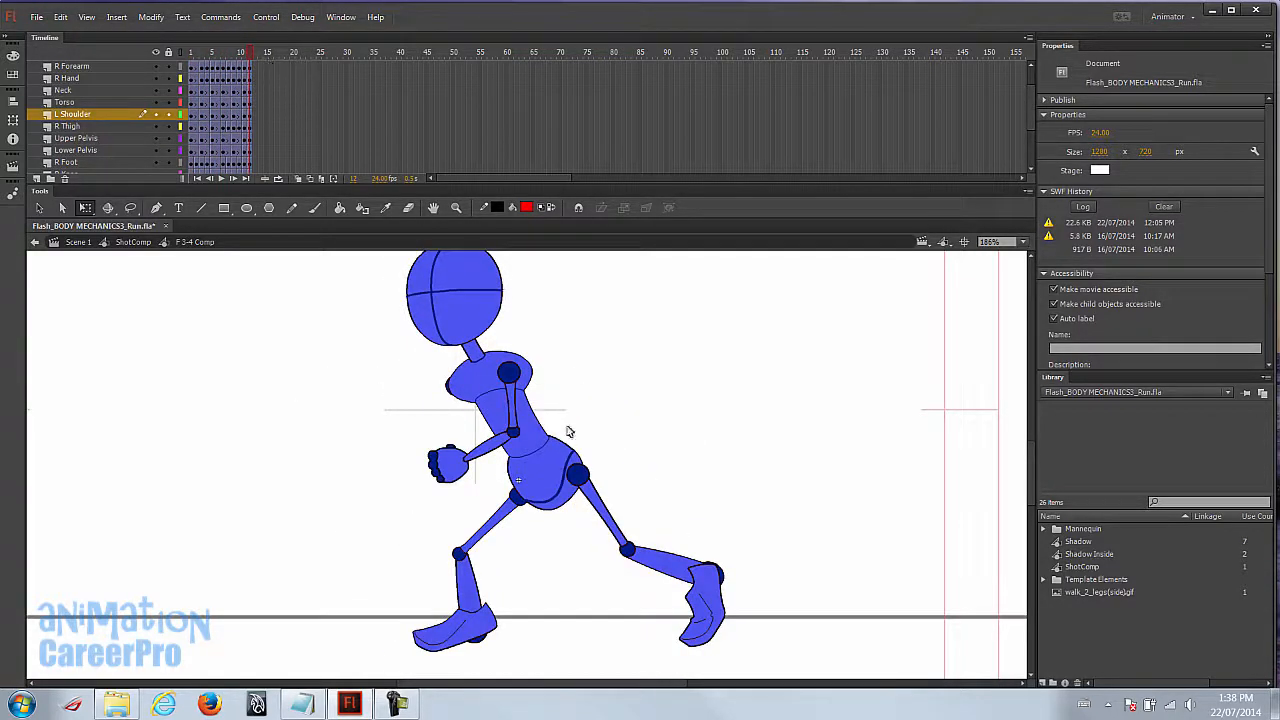
# - Using outline display, rotate and reposition the left forearm and hand together on frame 12 so the fist swings out behind the torso
pyautogui.press('v')
pyautogui.click(521, 408)
pyautogui.press('z')
pyautogui.click(540, 412)
pyautogui.click(181, 52)
pyautogui.press('v')
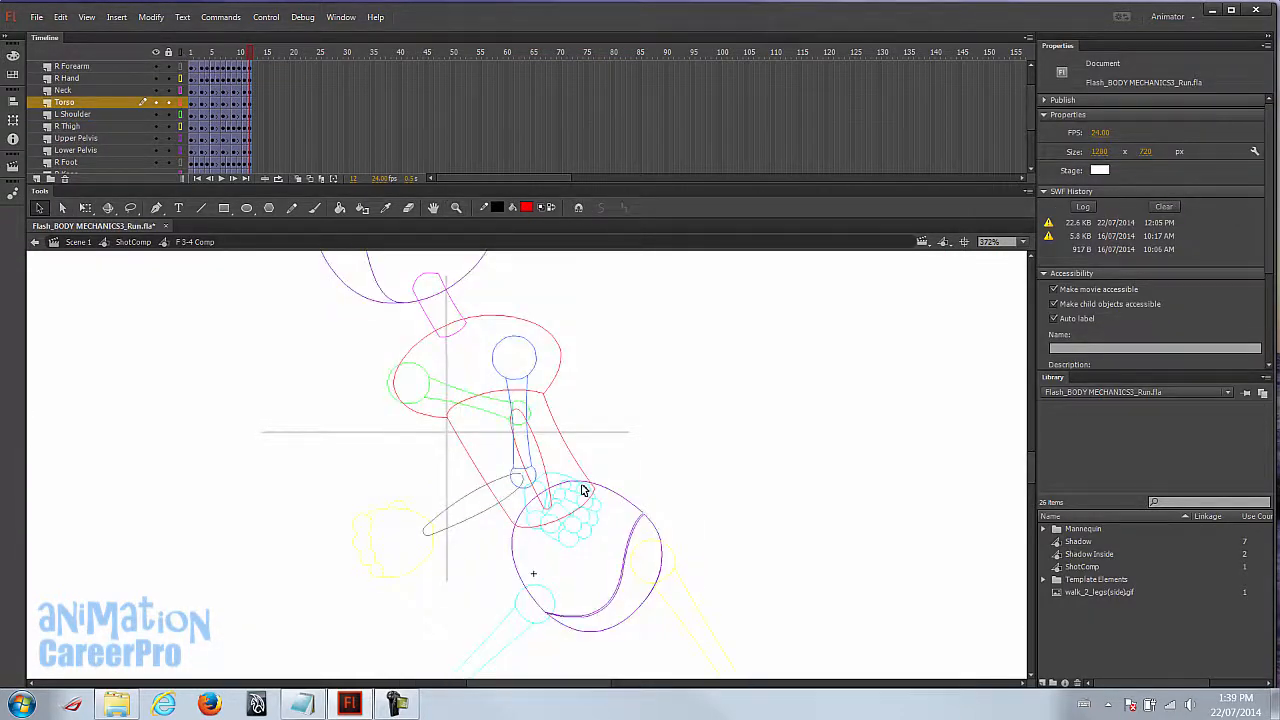
pyautogui.click(539, 450)
pyautogui.click(569, 499)
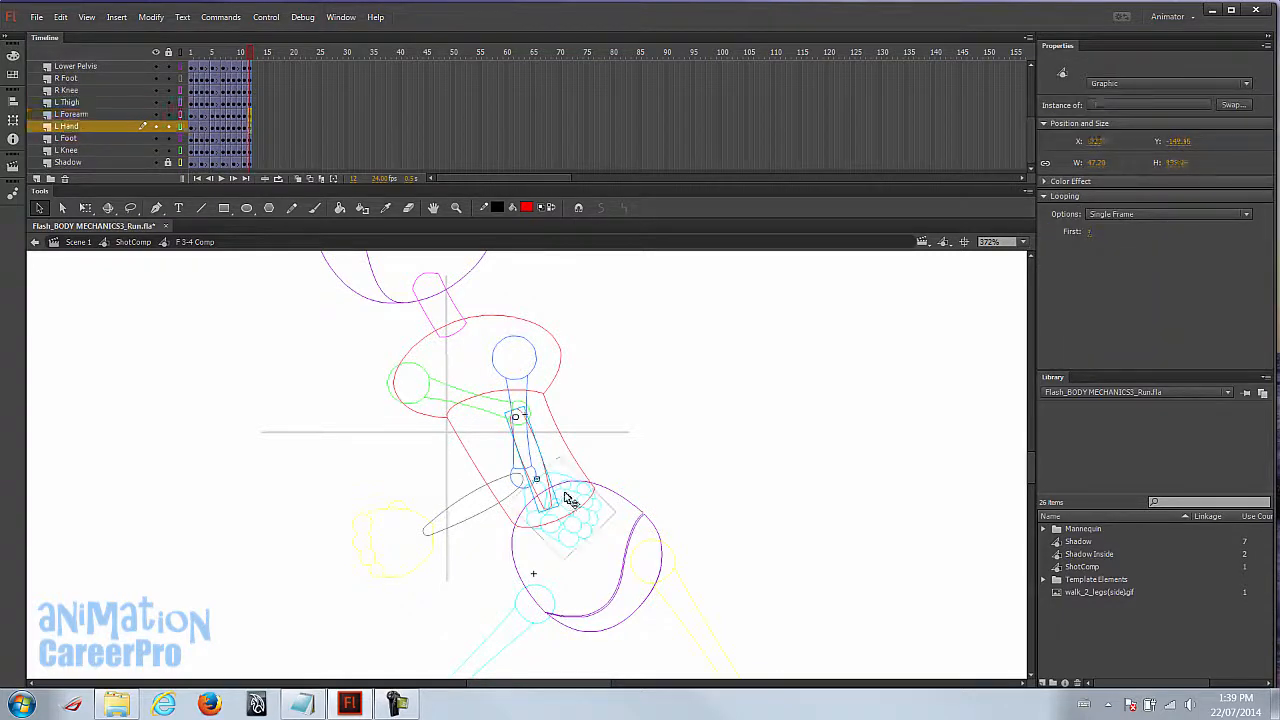
pyautogui.press('q')
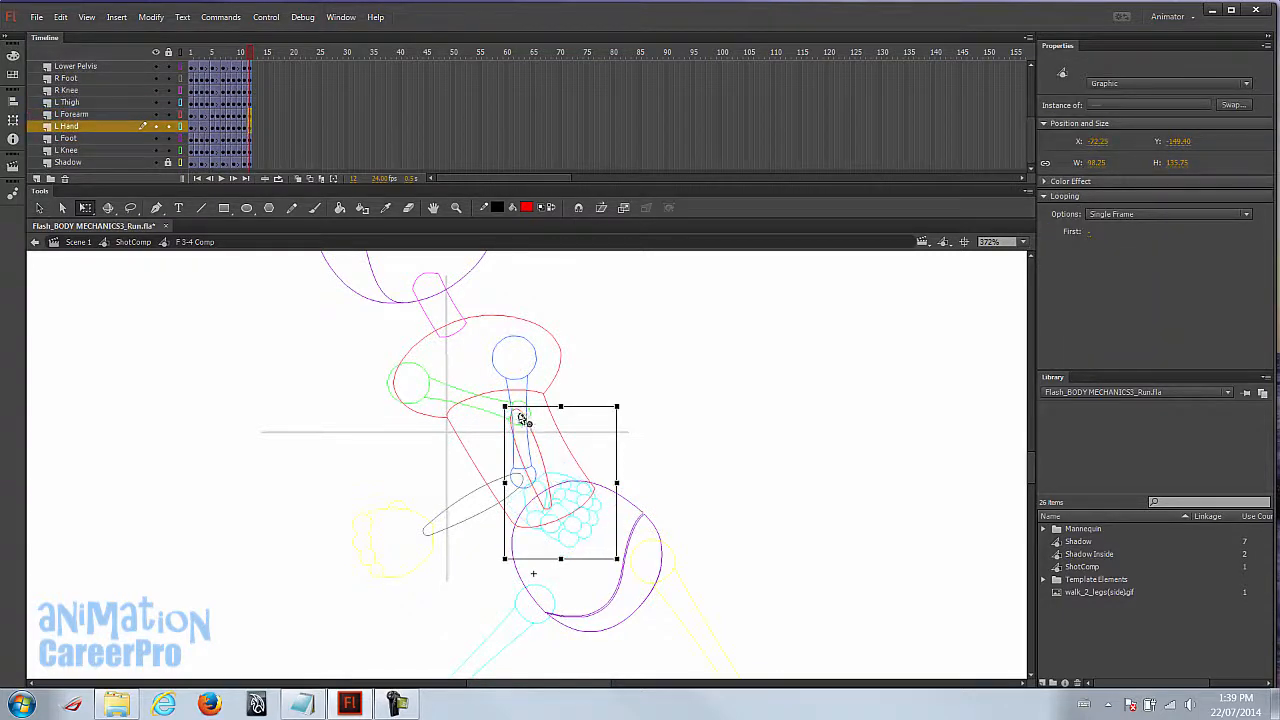
pyautogui.moveTo(629, 560); pyautogui.dragTo(700, 527)
pyautogui.moveTo(553, 448); pyautogui.dragTo(561, 425)
pyautogui.moveTo(681, 510); pyautogui.dragTo(708, 489)
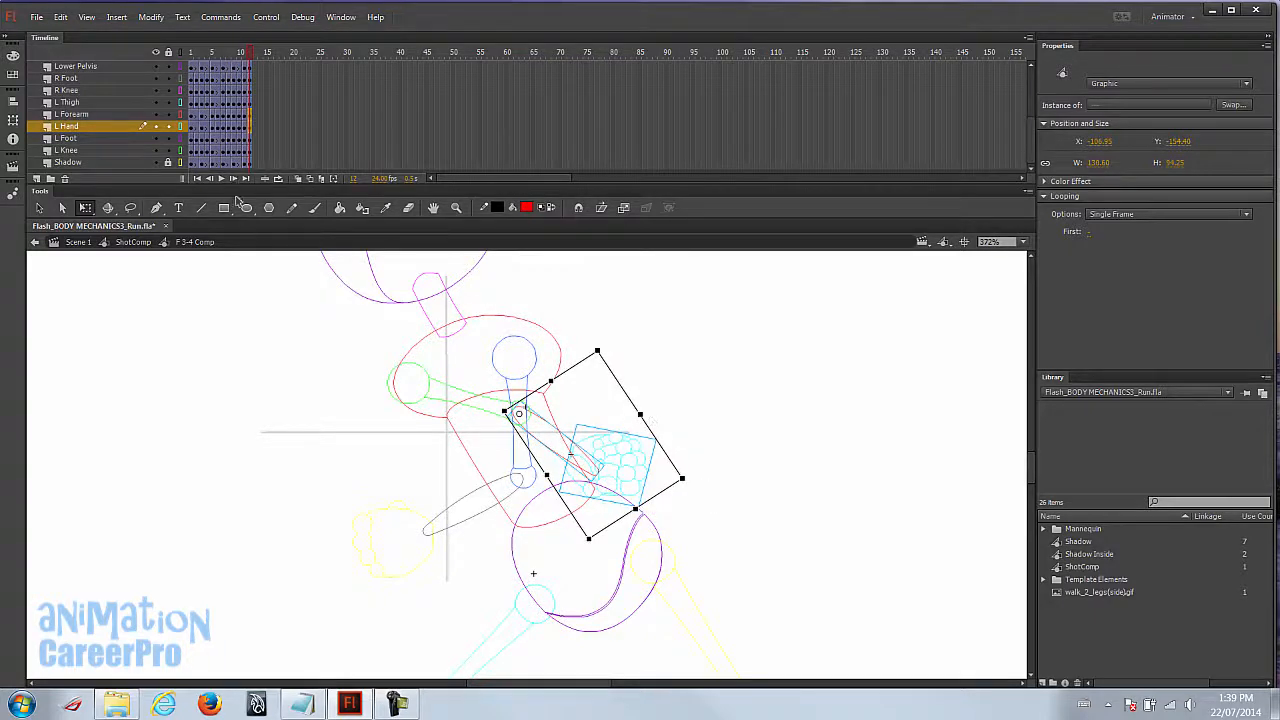
pyautogui.click(182, 52)
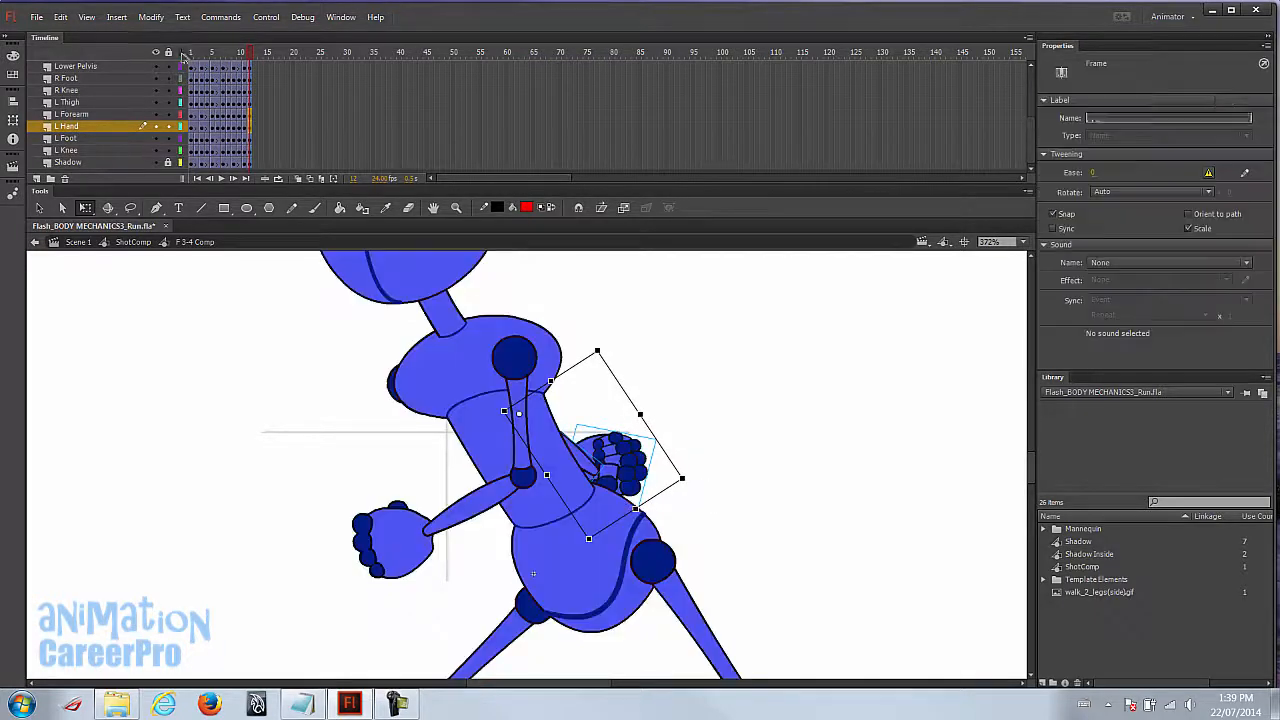
pyautogui.click(730, 452)
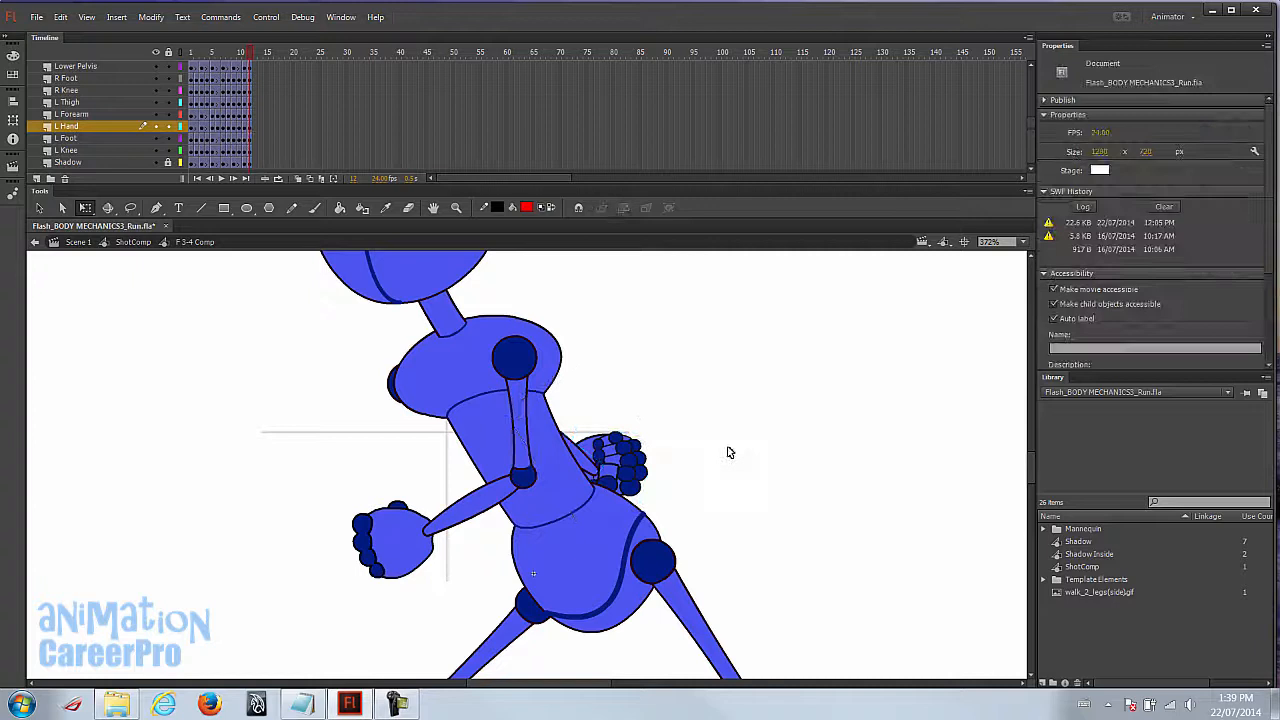
# - Rotate the left hand downward at the wrist and raise the left forearm with the hand slightly farther back on frame 12
pyautogui.click(612, 458)
pyautogui.moveTo(612, 458); pyautogui.dragTo(684, 545)
pyautogui.click(590, 478)
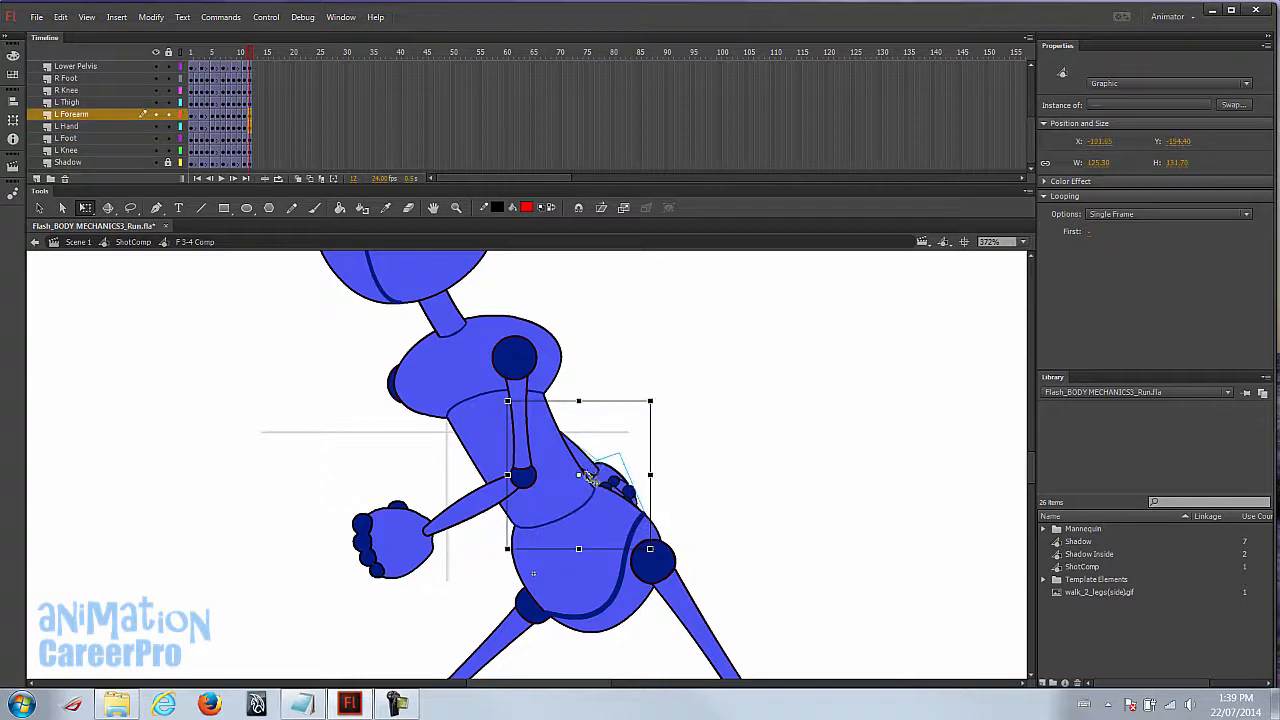
pyautogui.moveTo(664, 556); pyautogui.dragTo(703, 514)
pyautogui.click(714, 493)
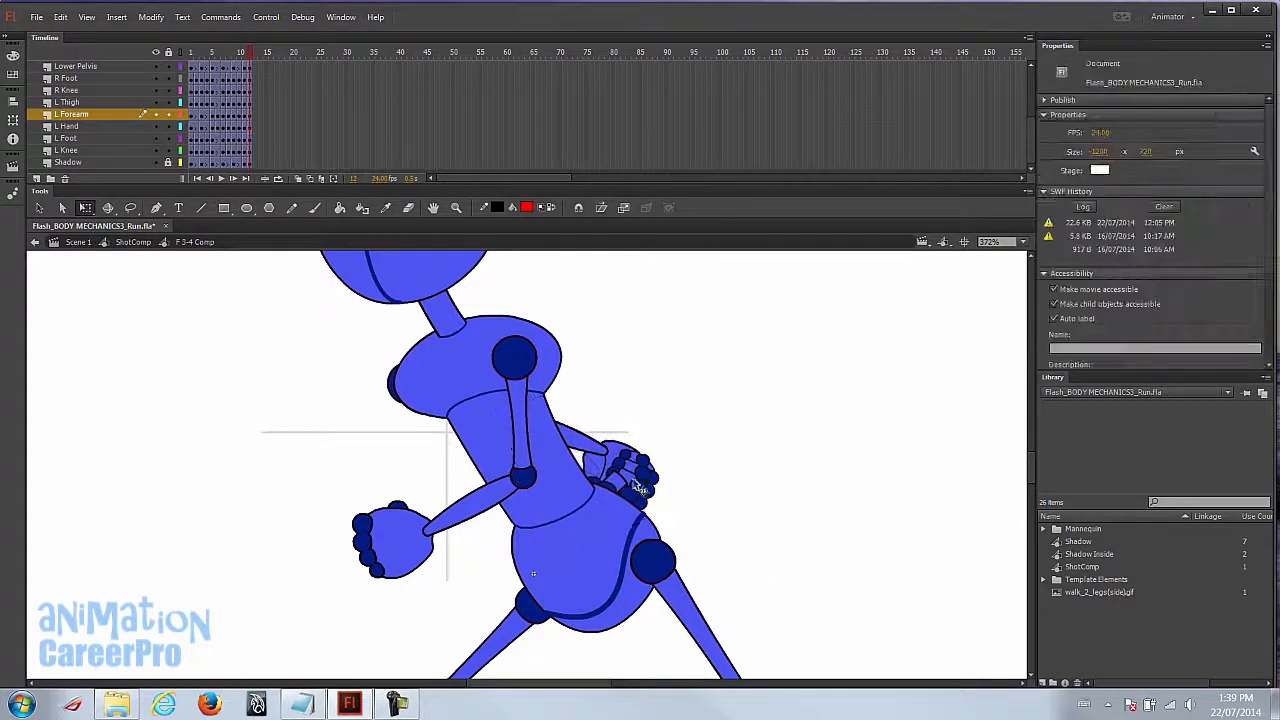
pyautogui.click(628, 468)
# - Compare the full-body poses on frames 12 and 1 to check how the arms flow across the loop
pyautogui.moveTo(238, 47); pyautogui.dragTo(259, 63)
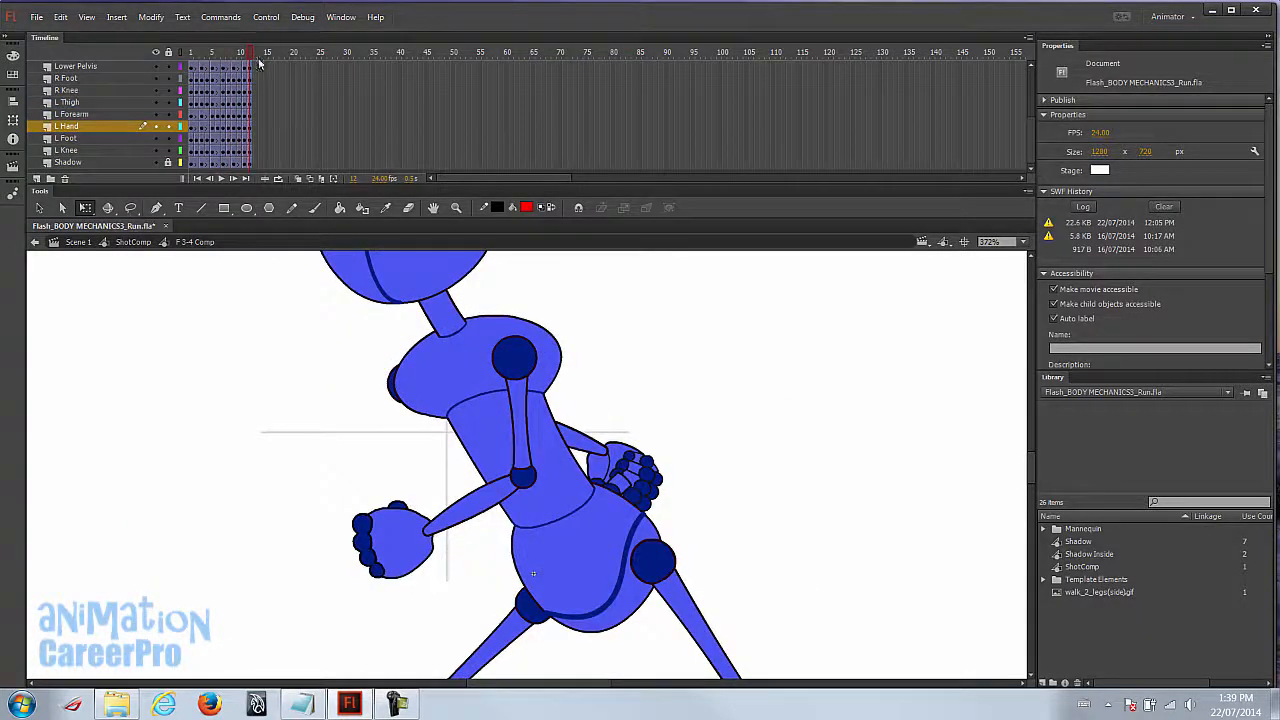
pyautogui.click(193, 52)
pyautogui.press('z')
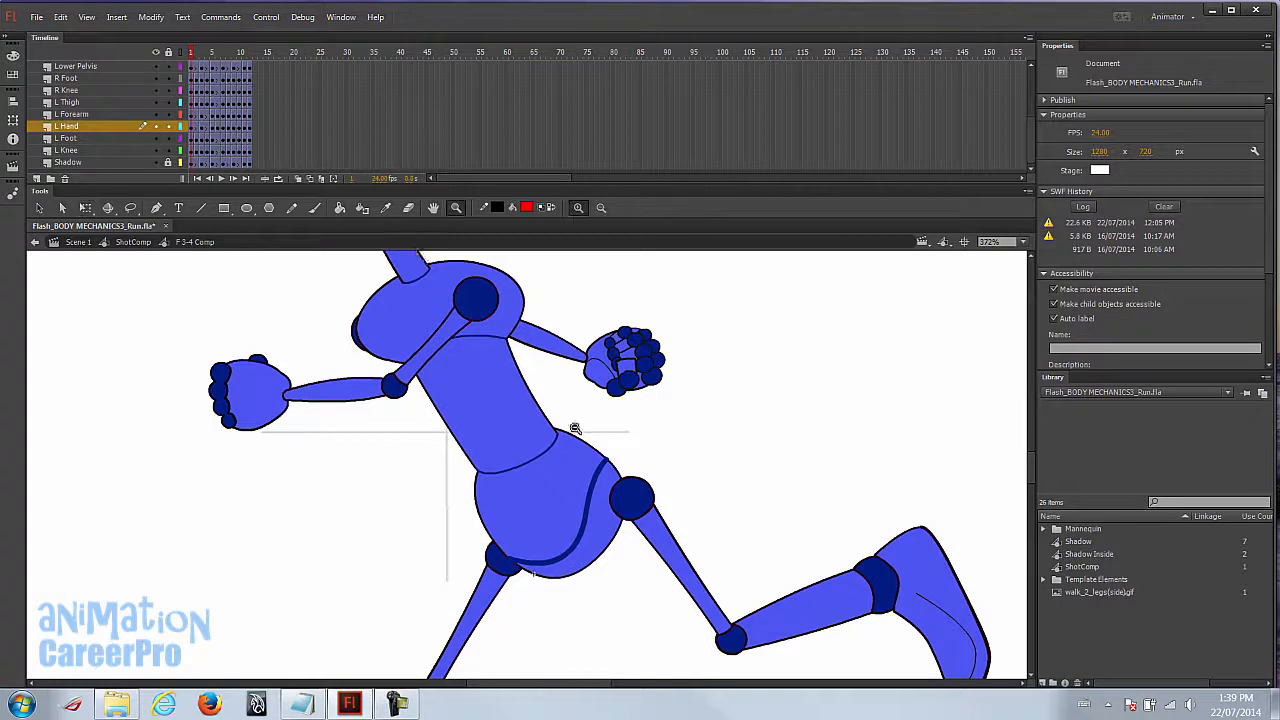
pyautogui.keyDown('alt'); pyautogui.click(573, 440); pyautogui.keyUp('alt')
pyautogui.moveTo(614, 482); pyautogui.dragTo(670, 414)
pyautogui.click(250, 52)
pyautogui.press('v')
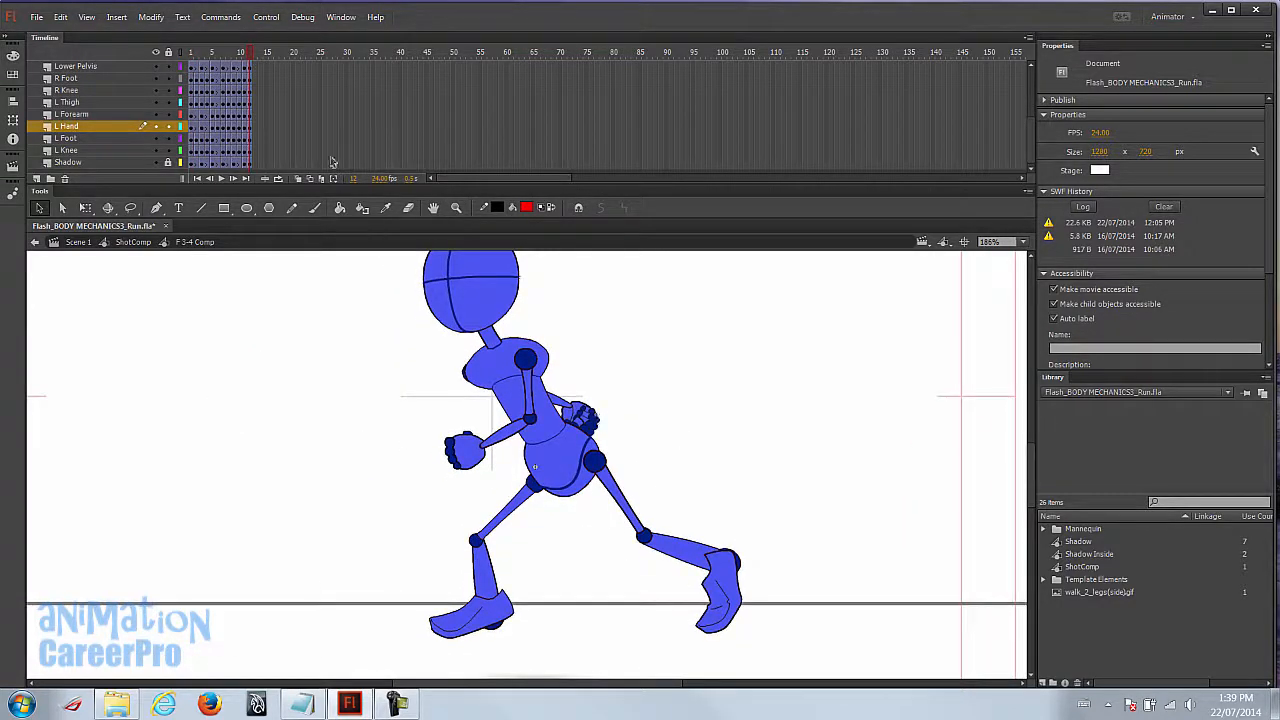
pyautogui.moveTo(250, 55); pyautogui.dragTo(250, 54)
# - Reposition the left and right feet on frame 12 so each one sits properly at its ankle joint
pyautogui.click(469, 549)
pyautogui.moveTo(500, 590); pyautogui.dragTo(470, 578)
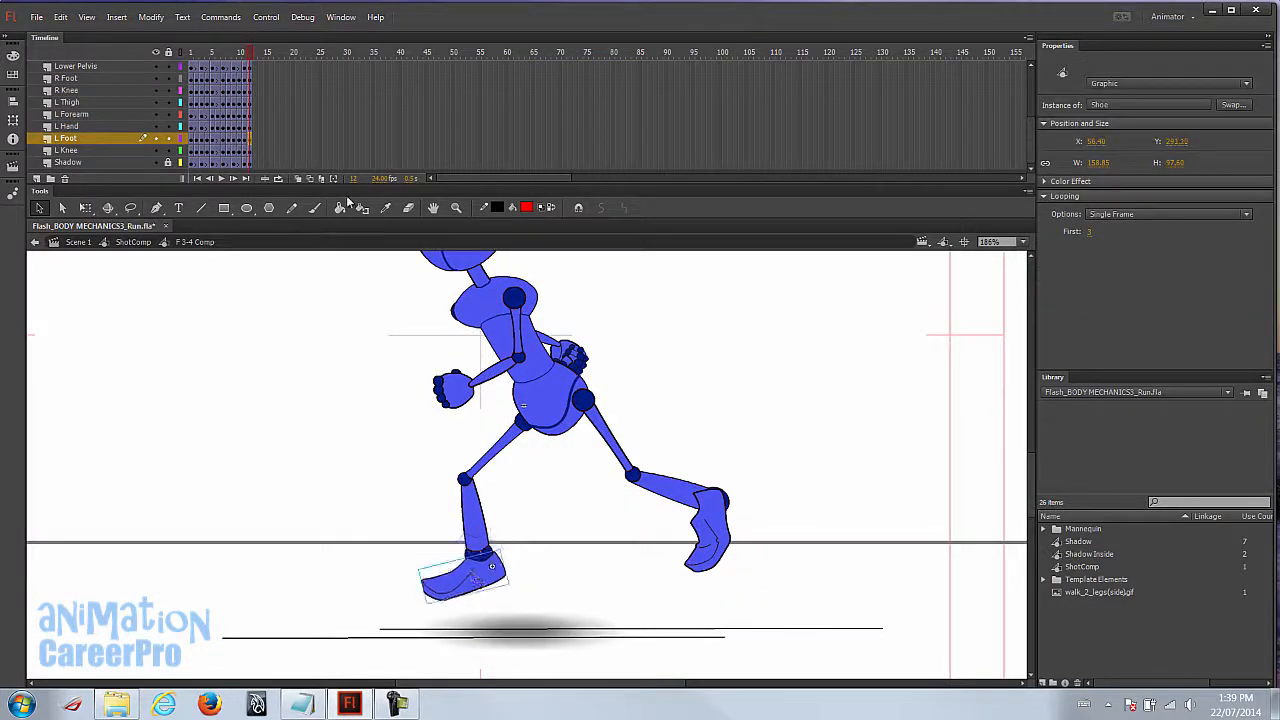
pyautogui.moveTo(709, 513); pyautogui.dragTo(735, 511)
pyautogui.click(253, 57)
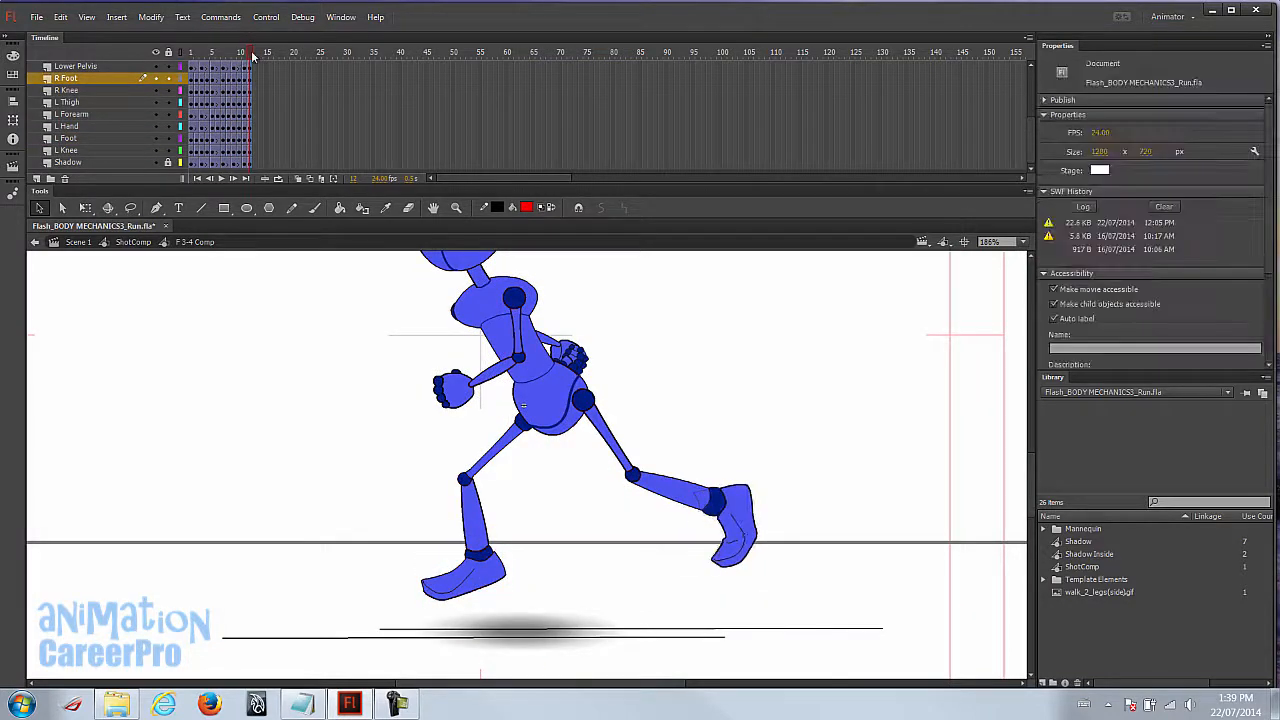
pyautogui.click(716, 512)
# - Lower the right foot slightly and shift the left foot up and back on frame 6 so both line up with their ankles
pyautogui.moveTo(255, 60); pyautogui.dragTo(224, 60)
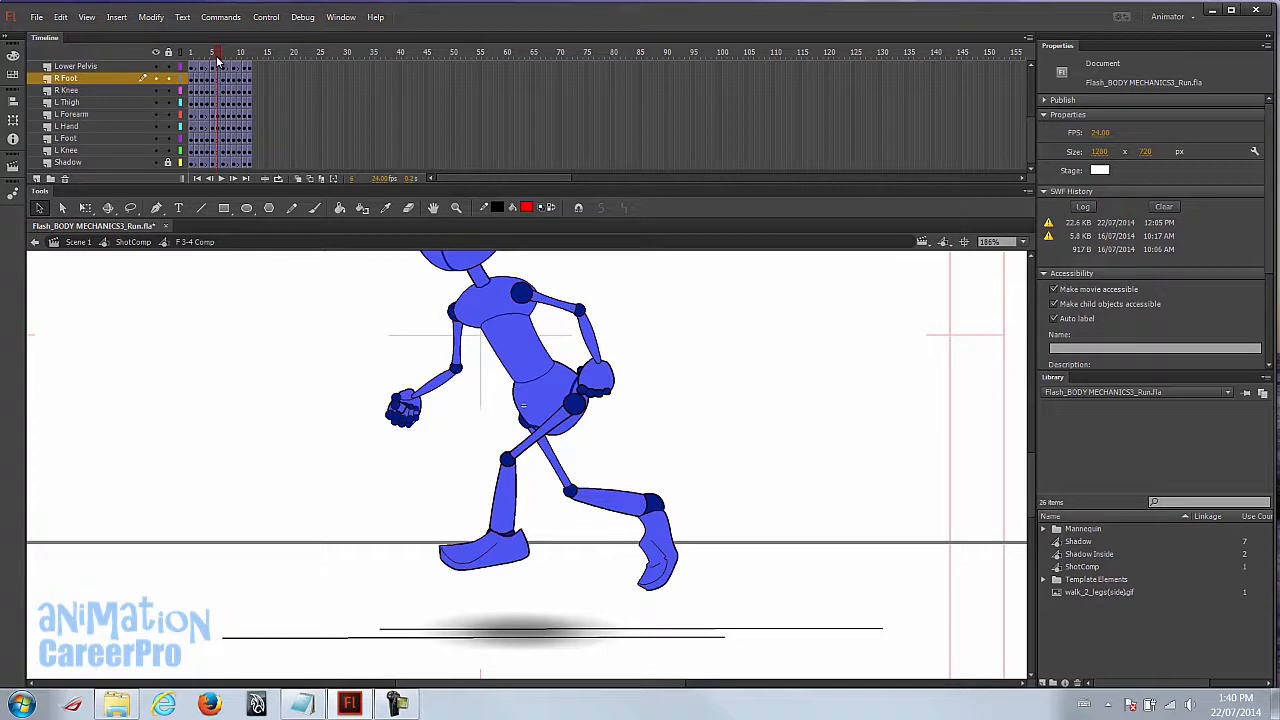
pyautogui.click(222, 79)
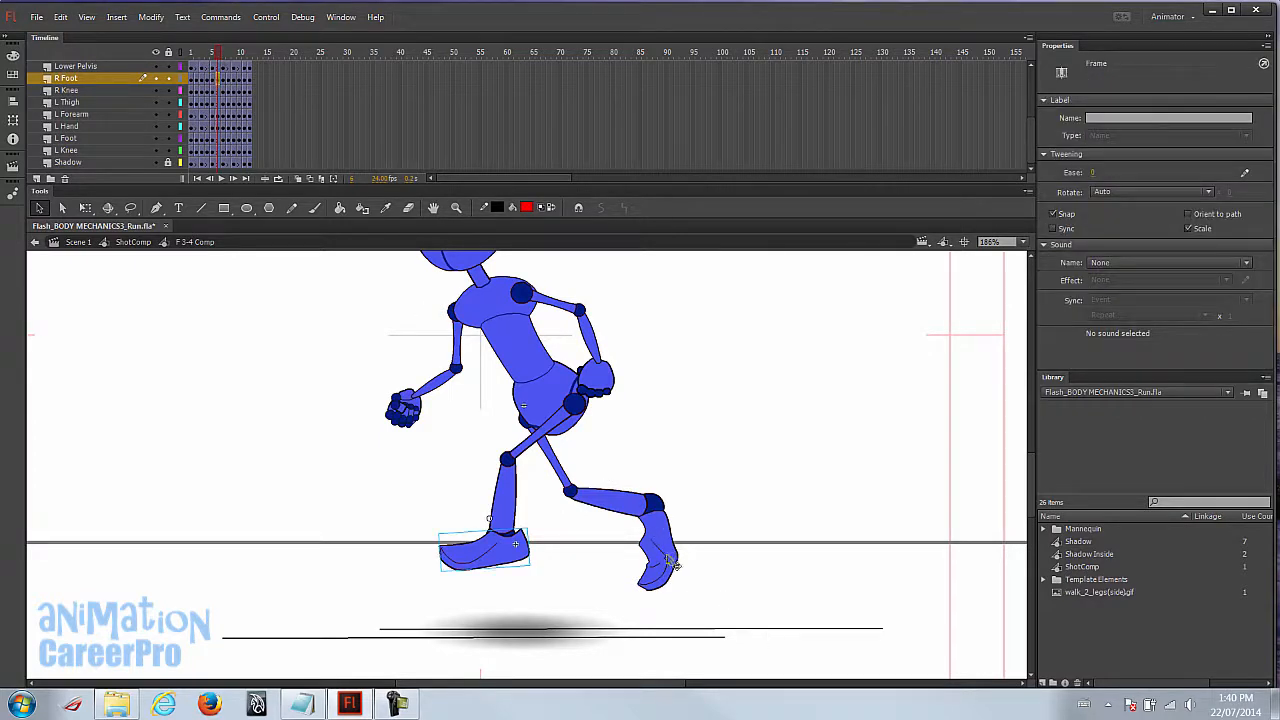
pyautogui.moveTo(490, 549); pyautogui.dragTo(486, 558)
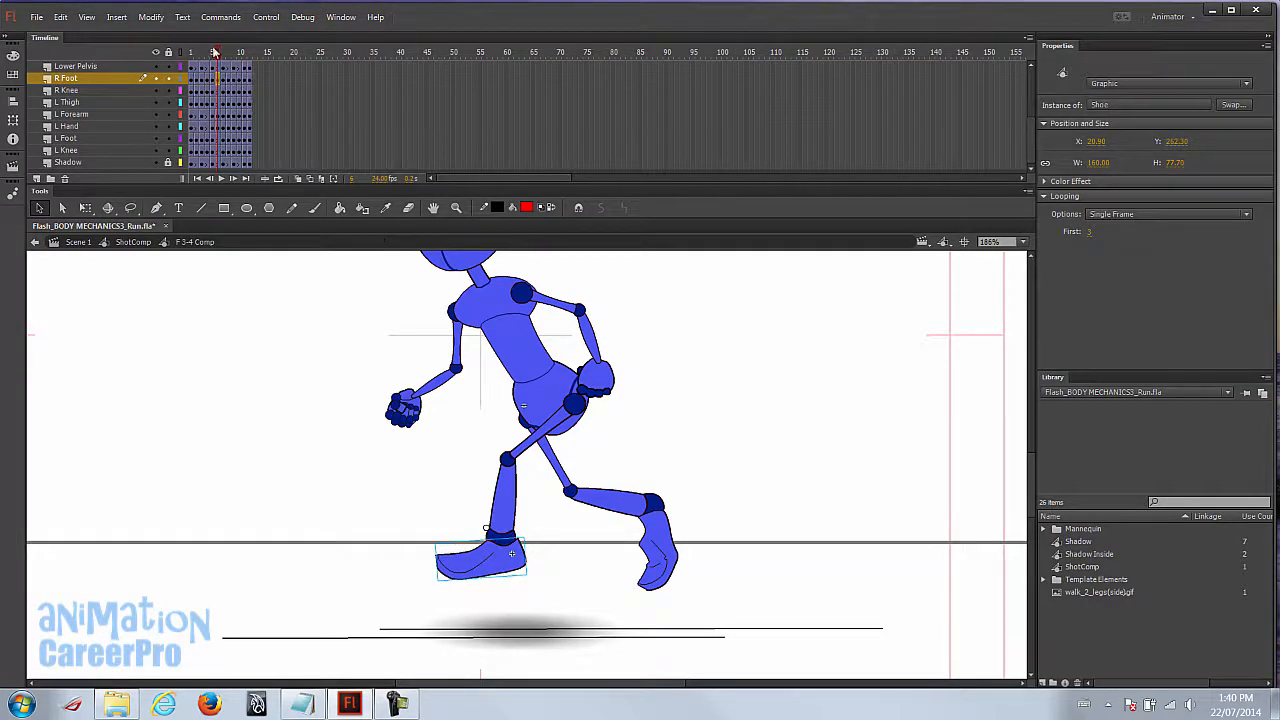
pyautogui.moveTo(216, 51); pyautogui.dragTo(211, 51)
pyautogui.click(652, 600)
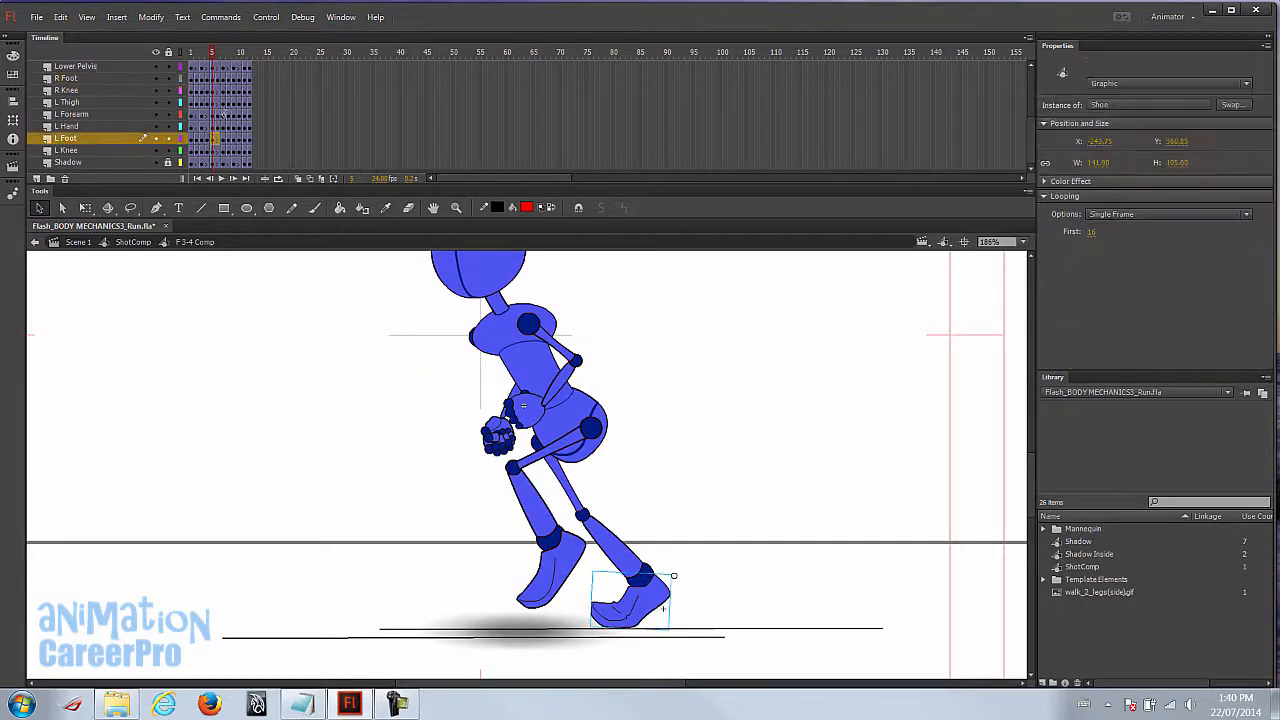
pyautogui.click(218, 139)
pyautogui.moveTo(660, 555); pyautogui.dragTo(684, 537)
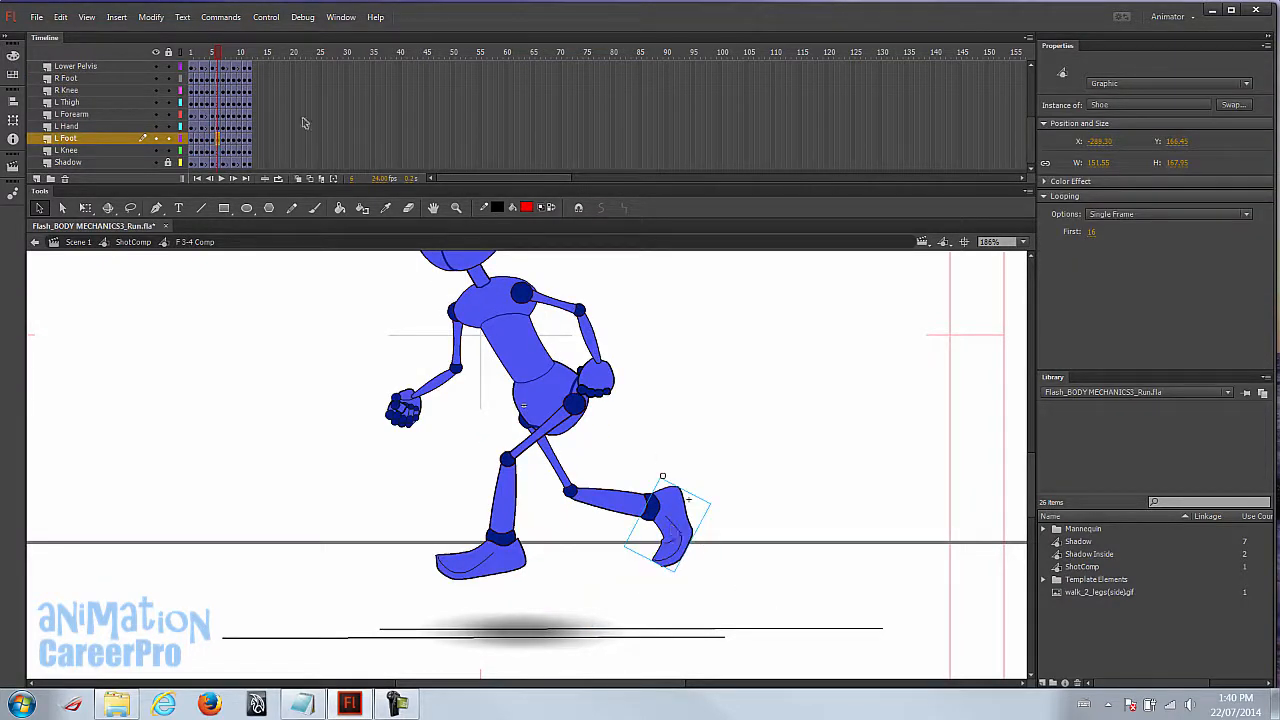
# - Play the 12-frame run cycle in a loop with the whole figure in view, and scrub through it to review the motion
pyautogui.moveTo(193, 55); pyautogui.dragTo(240, 55)
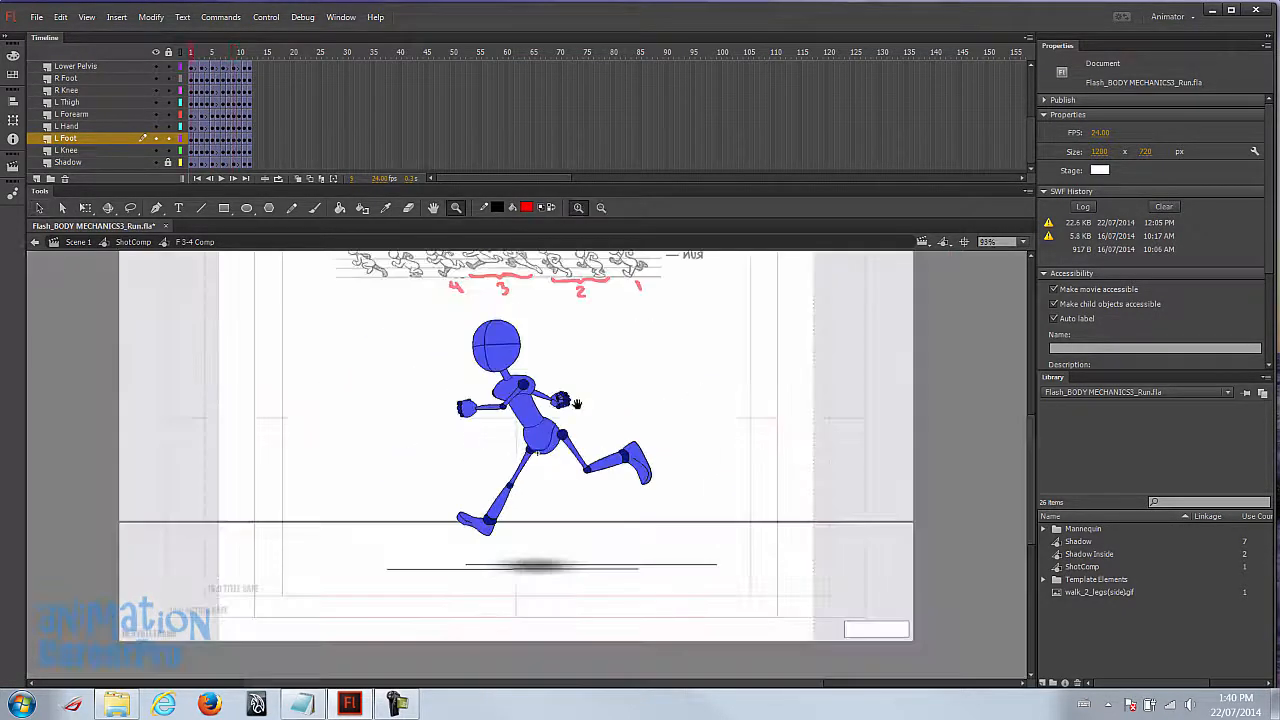
pyautogui.moveTo(575, 404); pyautogui.dragTo(571, 450)
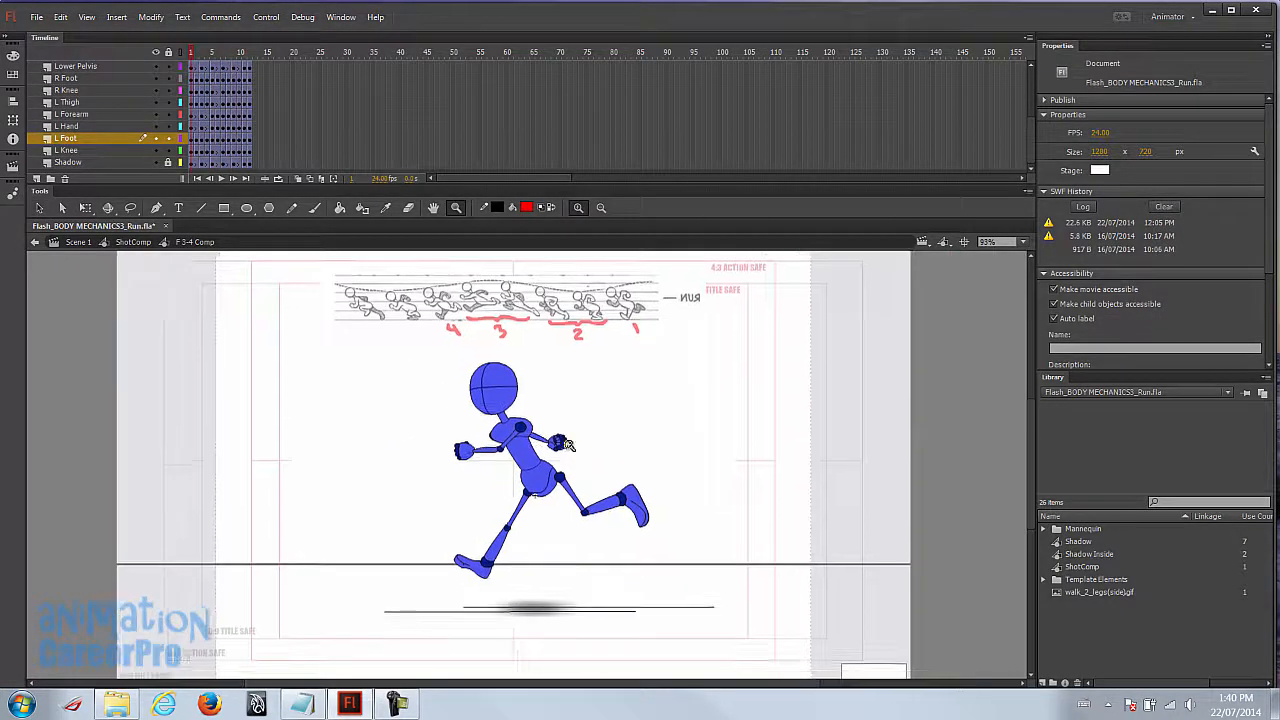
pyautogui.click(278, 179)
pyautogui.press('Return')
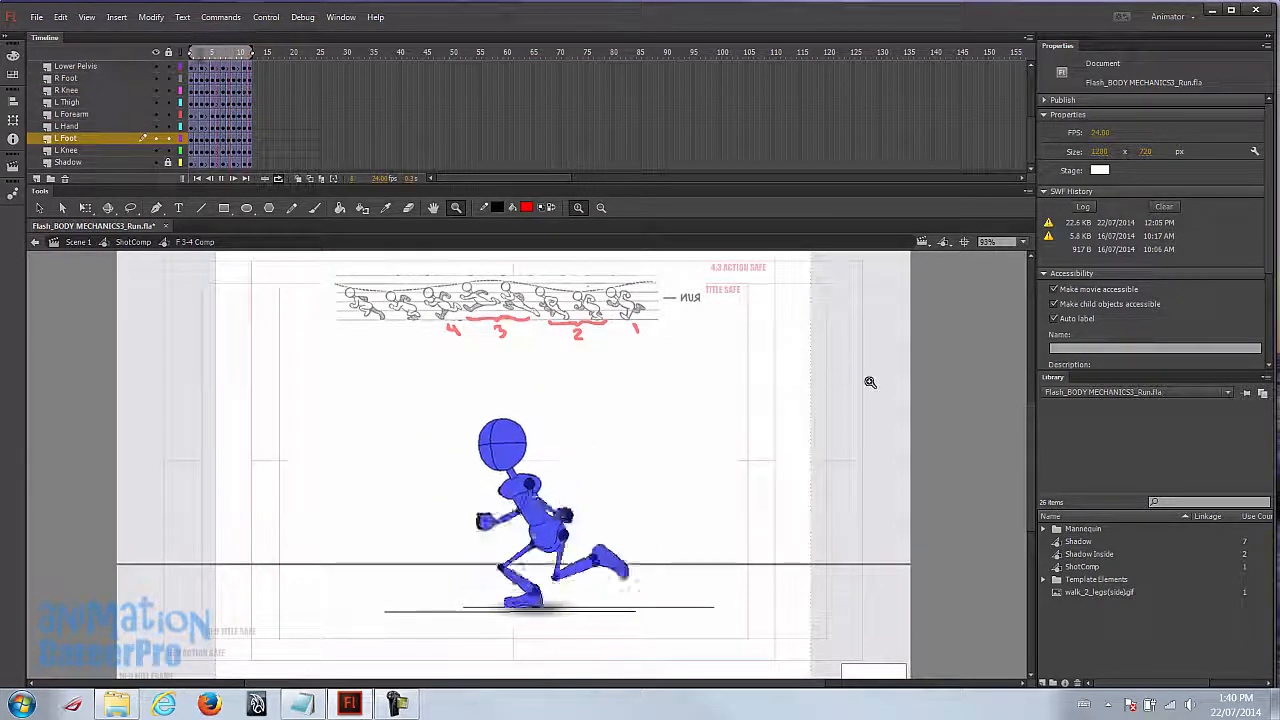
pyautogui.scroll(3, 147, 89)
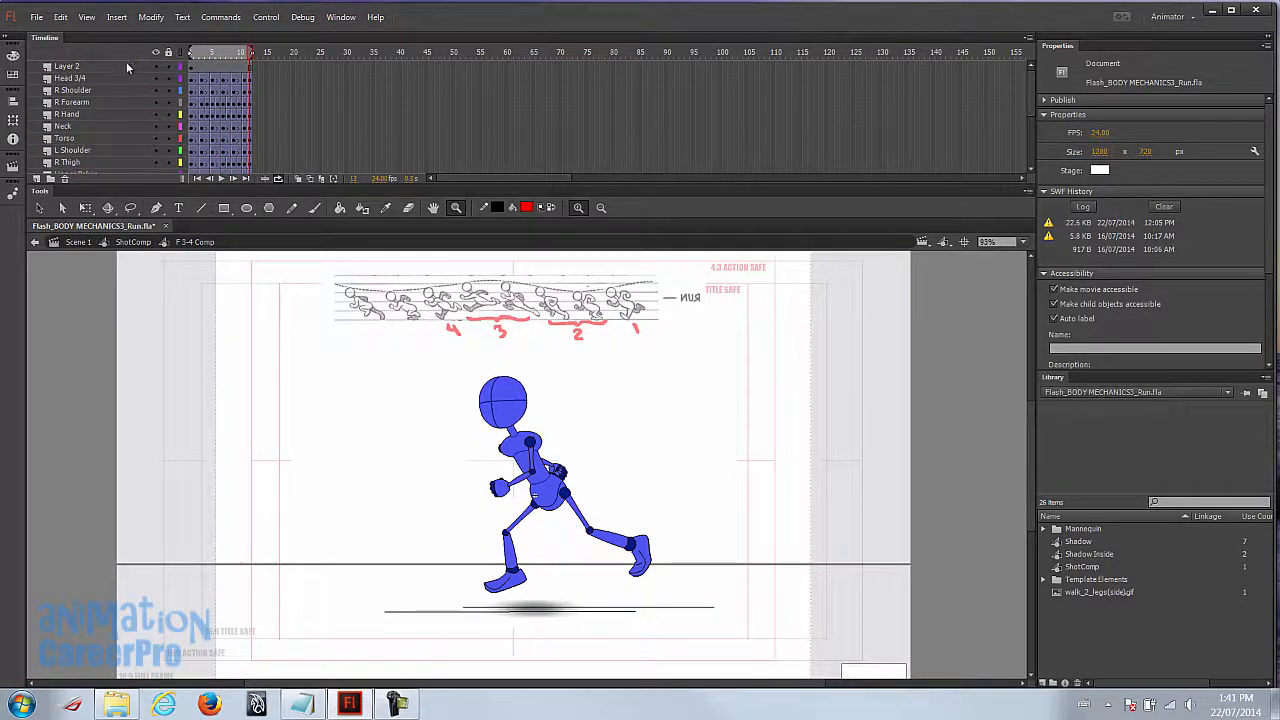
pyautogui.click(196, 53)
pyautogui.moveTo(196, 53); pyautogui.dragTo(254, 68)
pyautogui.click(553, 581)
pyautogui.keyDown('alt'); pyautogui.click(586, 362); pyautogui.keyUp('alt')
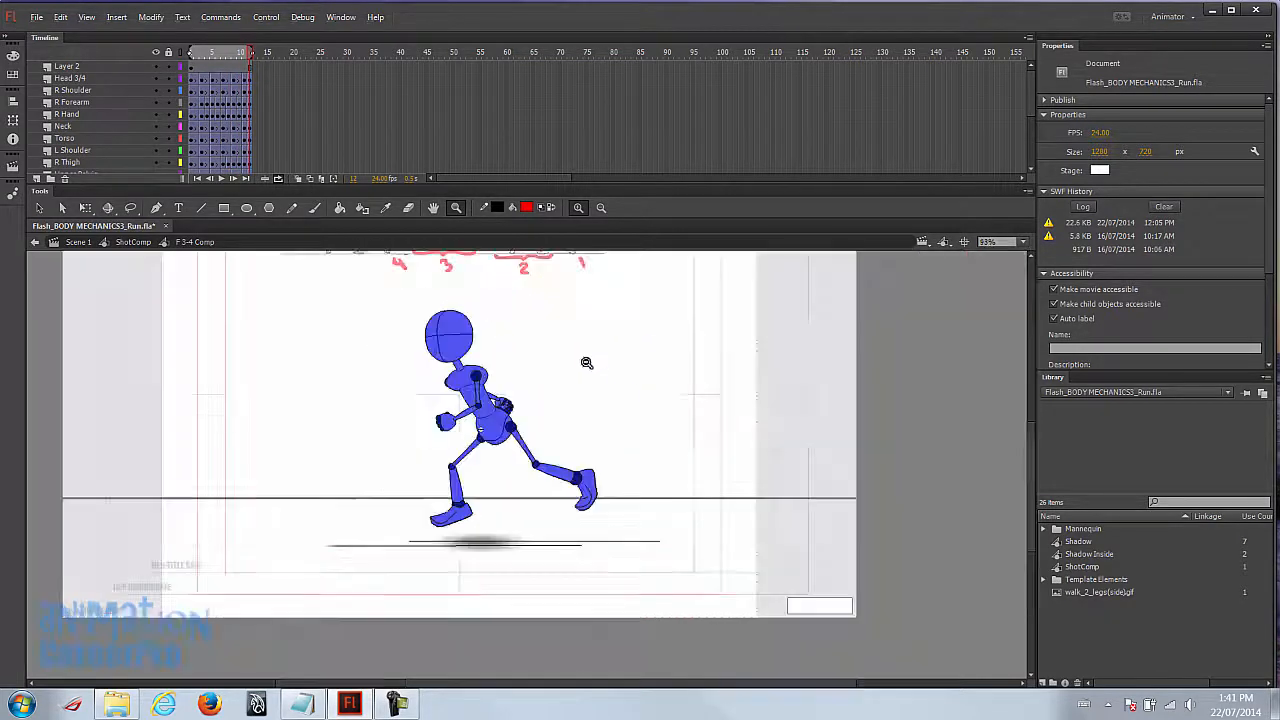
# - Delete Layer 2, which holds the ground guide lines under the mannequin
pyautogui.click(127, 66)
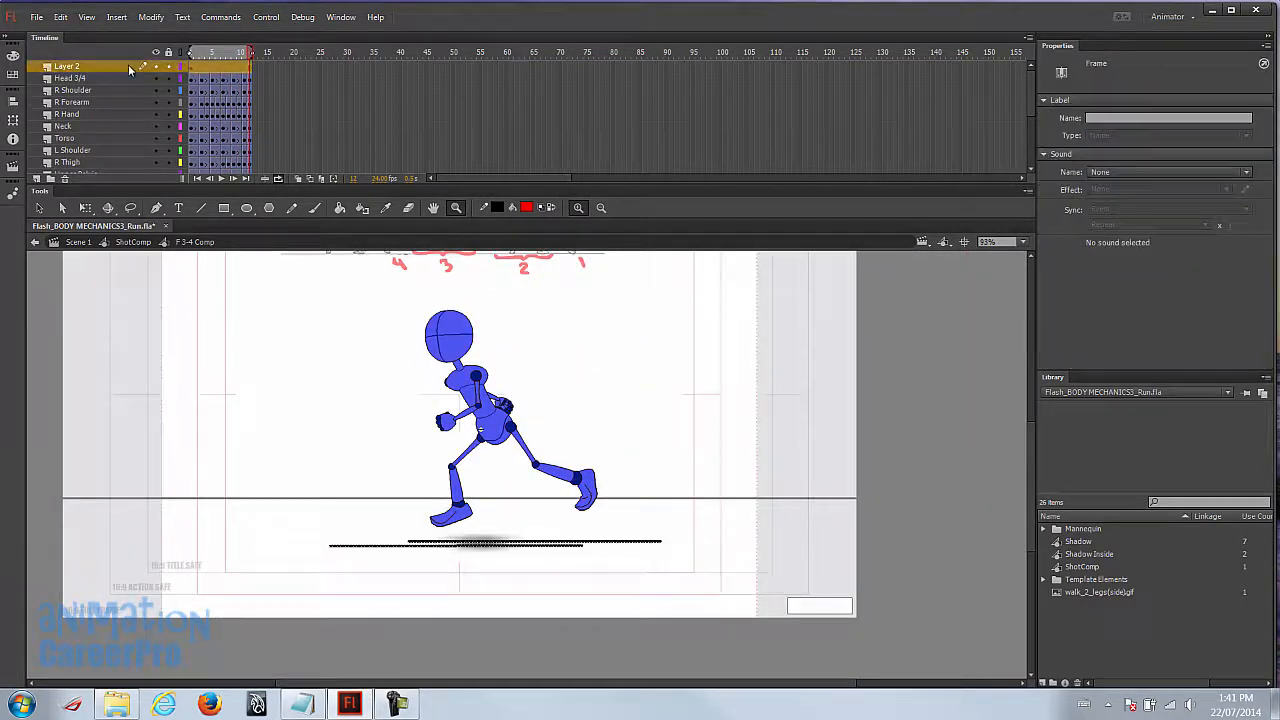
pyautogui.rightClick(128, 64)
pyautogui.click(213, 144)
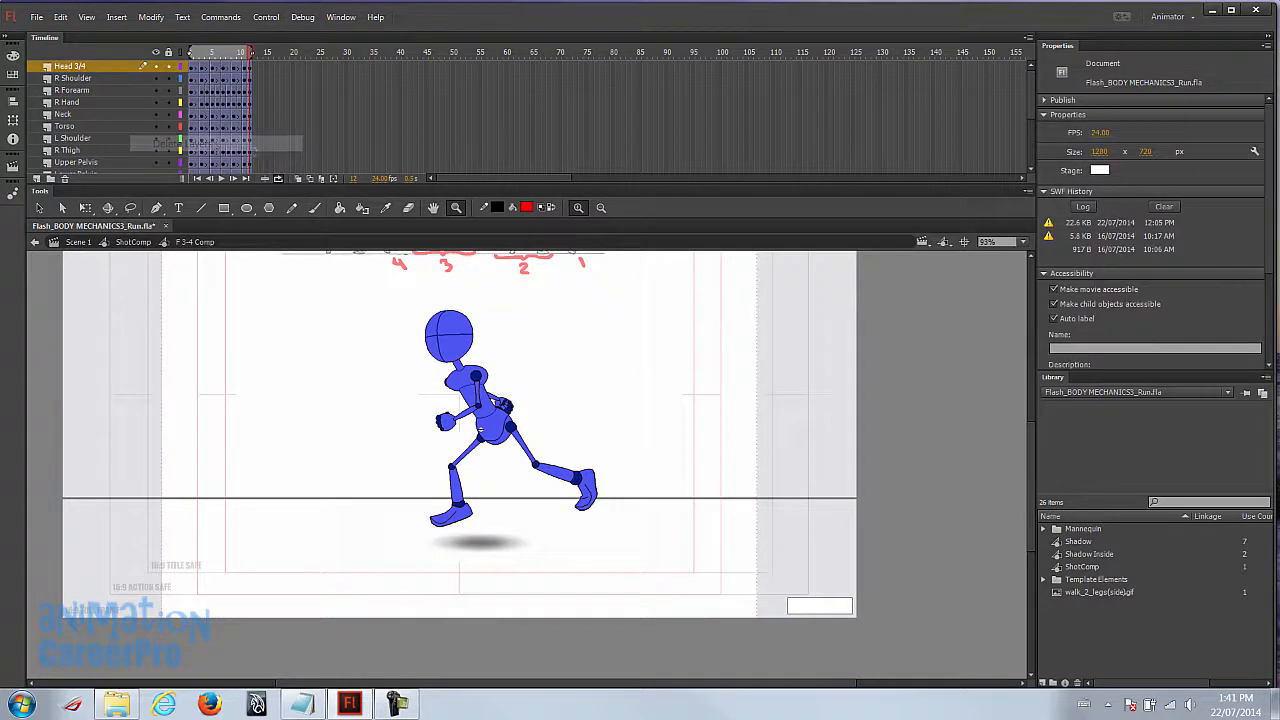
# - Turn off loop playback, scrub the last frames, and leave the F 3-4 Comp symbol to return to ShotComp
pyautogui.click(278, 179)
pyautogui.press('v')
pyautogui.moveTo(240, 56); pyautogui.dragTo(258, 59)
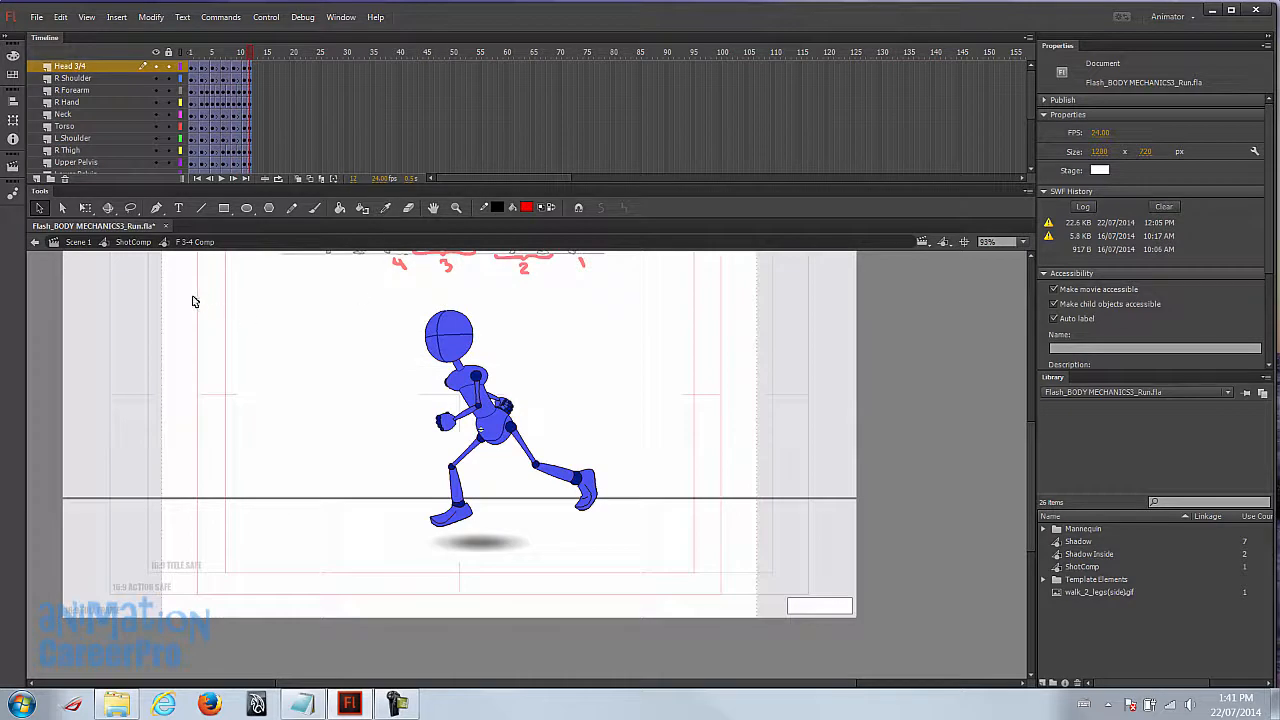
pyautogui.doubleClick(665, 348)
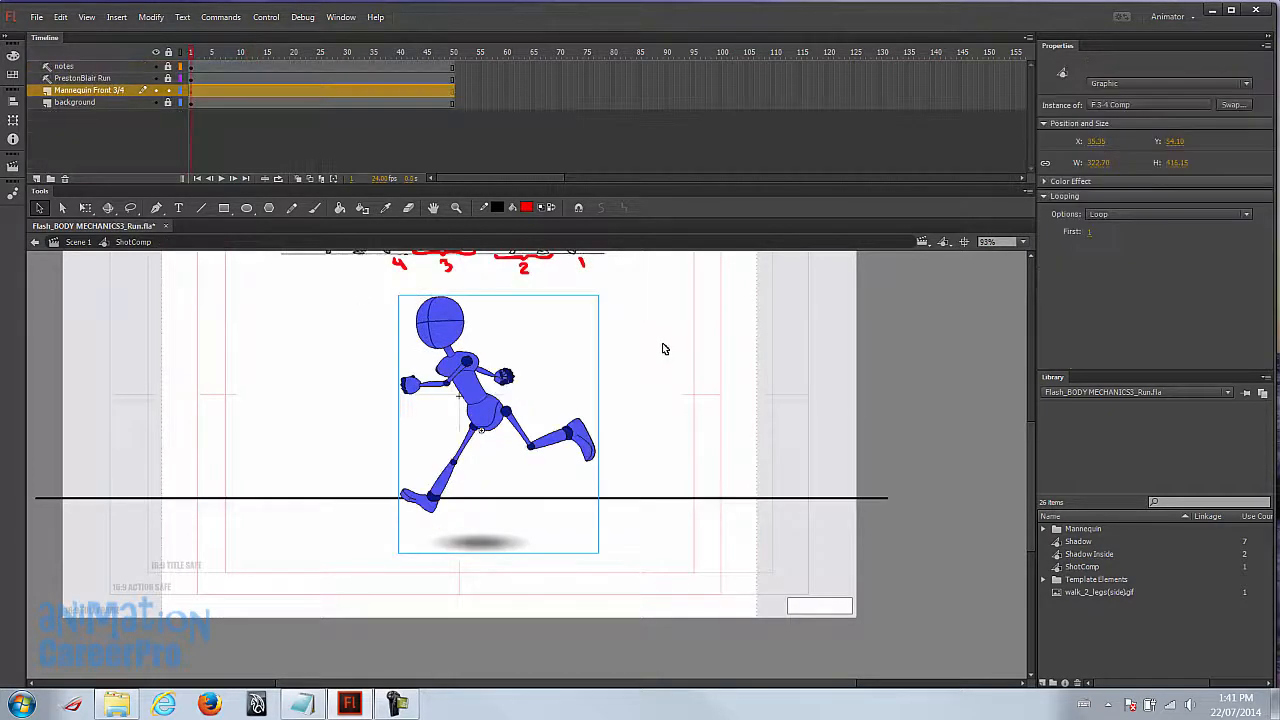
# - Select the mannequin instance on frame 1 of ShotComp and set its looping option to Loop
pyautogui.moveTo(648, 327); pyautogui.dragTo(718, 385)
pyautogui.moveTo(200, 52); pyautogui.dragTo(171, 56)
pyautogui.click(558, 455)
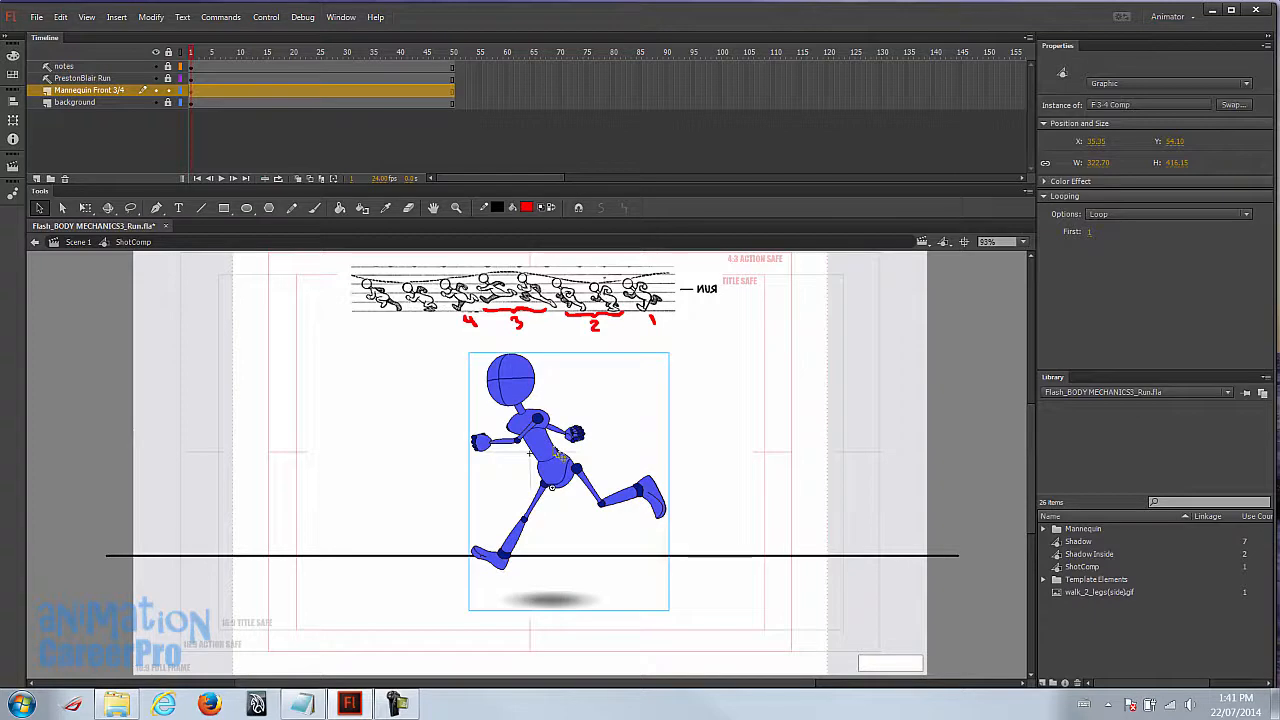
pyautogui.click(1112, 215)
pyautogui.click(1122, 228)
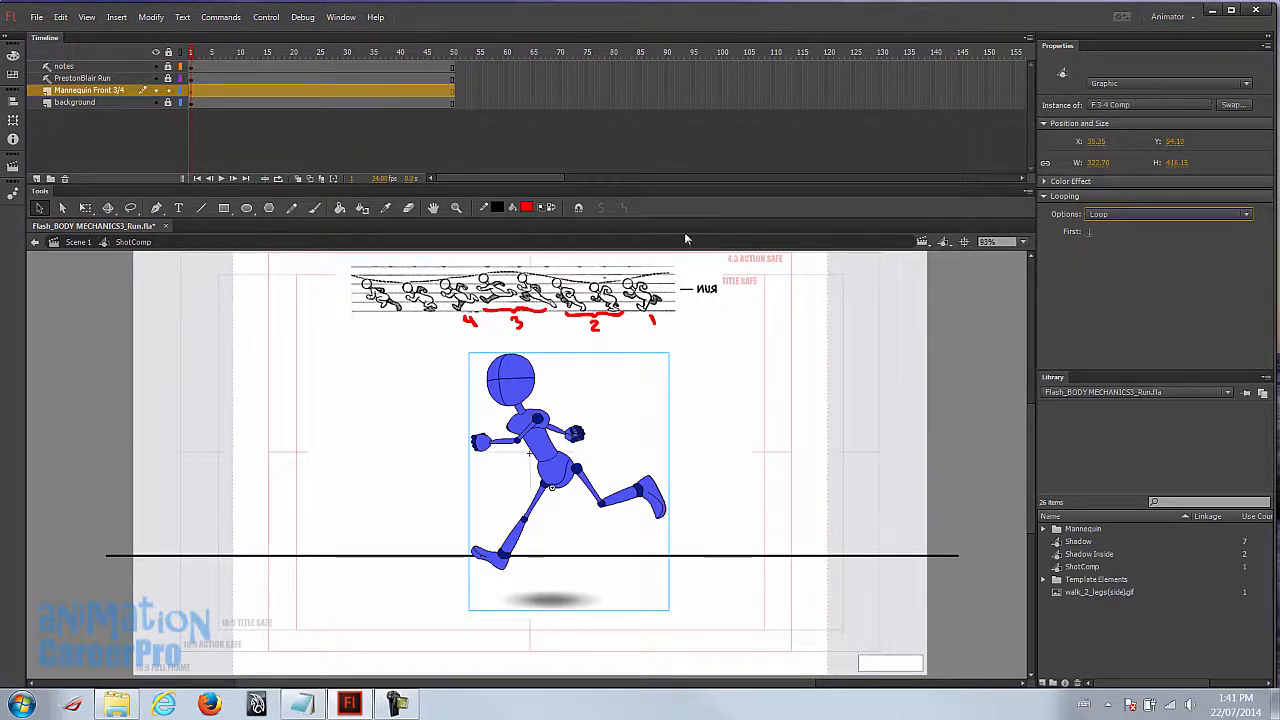
# - Scrub the first frames in ShotComp and inside the F 3-4 Comp symbol to compare how the 12-frame run cycle repeats
pyautogui.moveTo(195, 55); pyautogui.dragTo(251, 55)
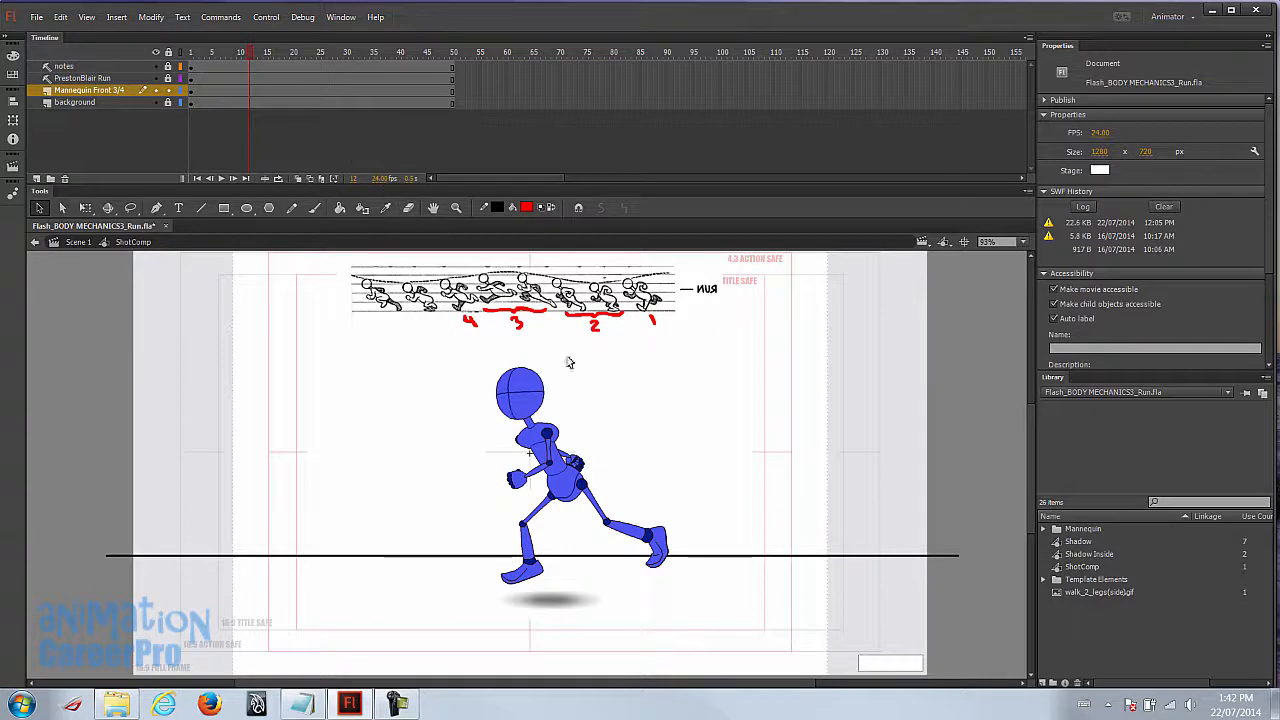
pyautogui.press('.')
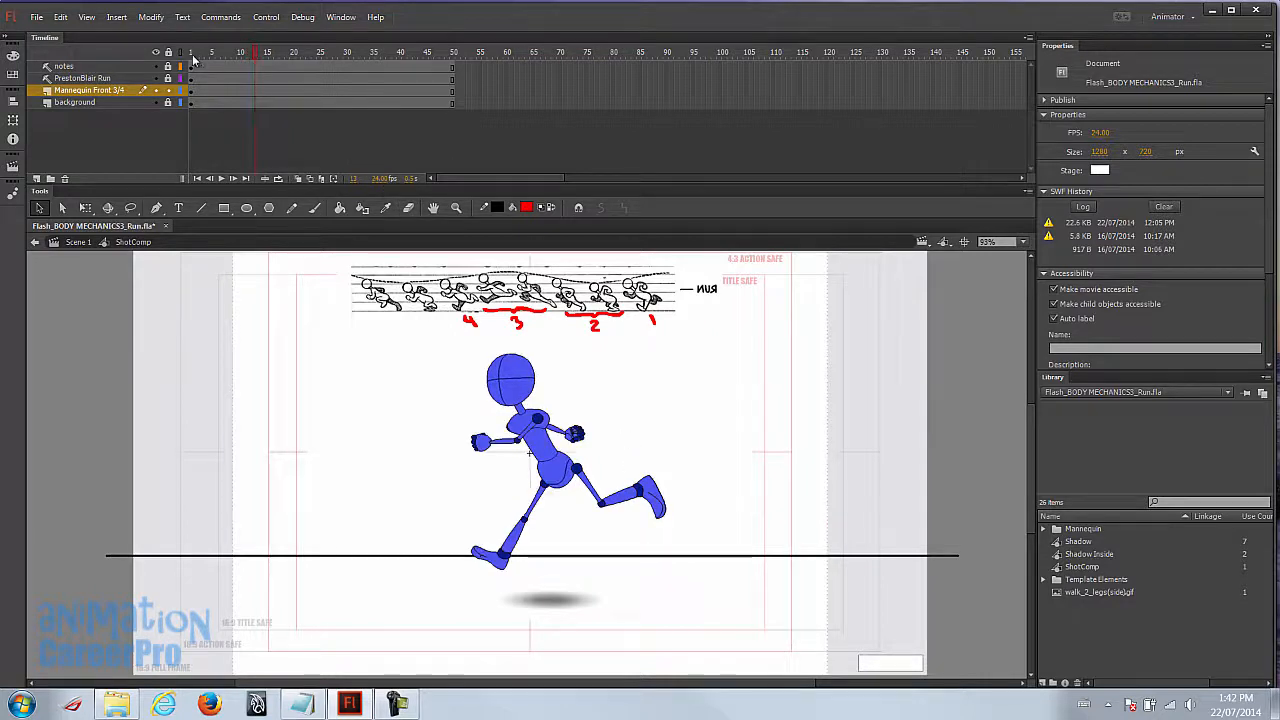
pyautogui.doubleClick(537, 423)
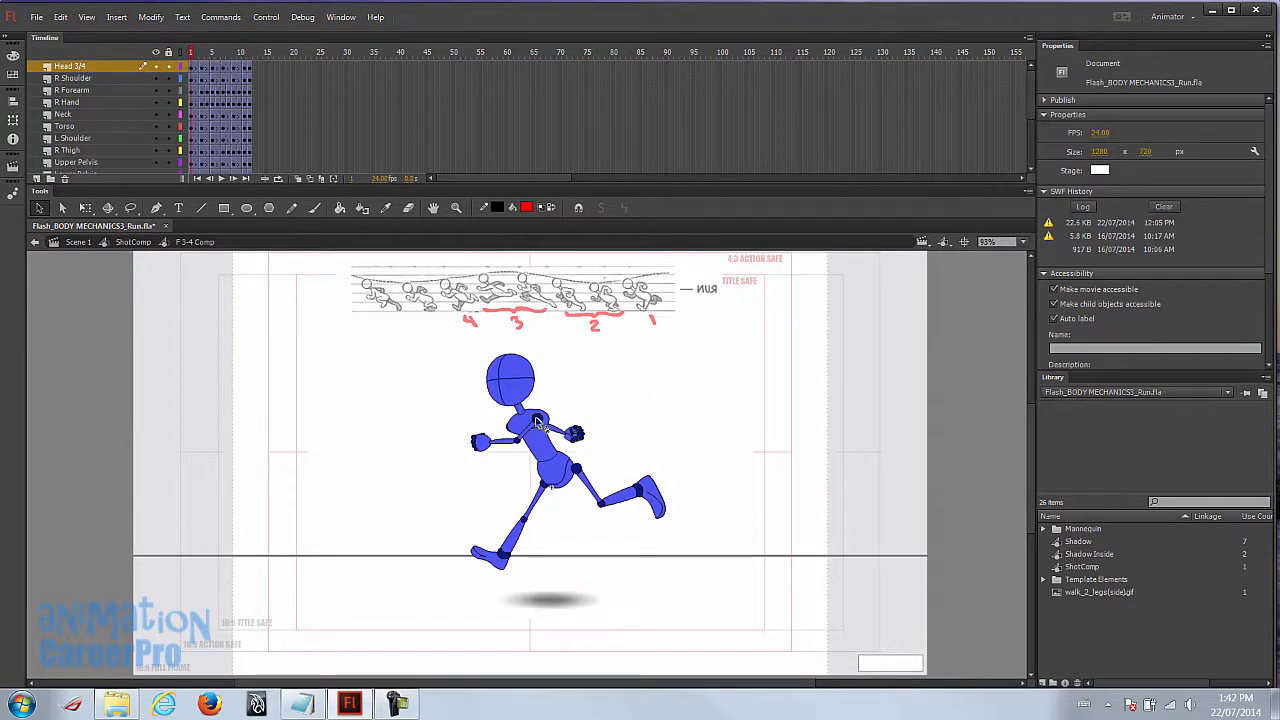
pyautogui.moveTo(198, 52); pyautogui.dragTo(252, 50)
pyautogui.press('Return')
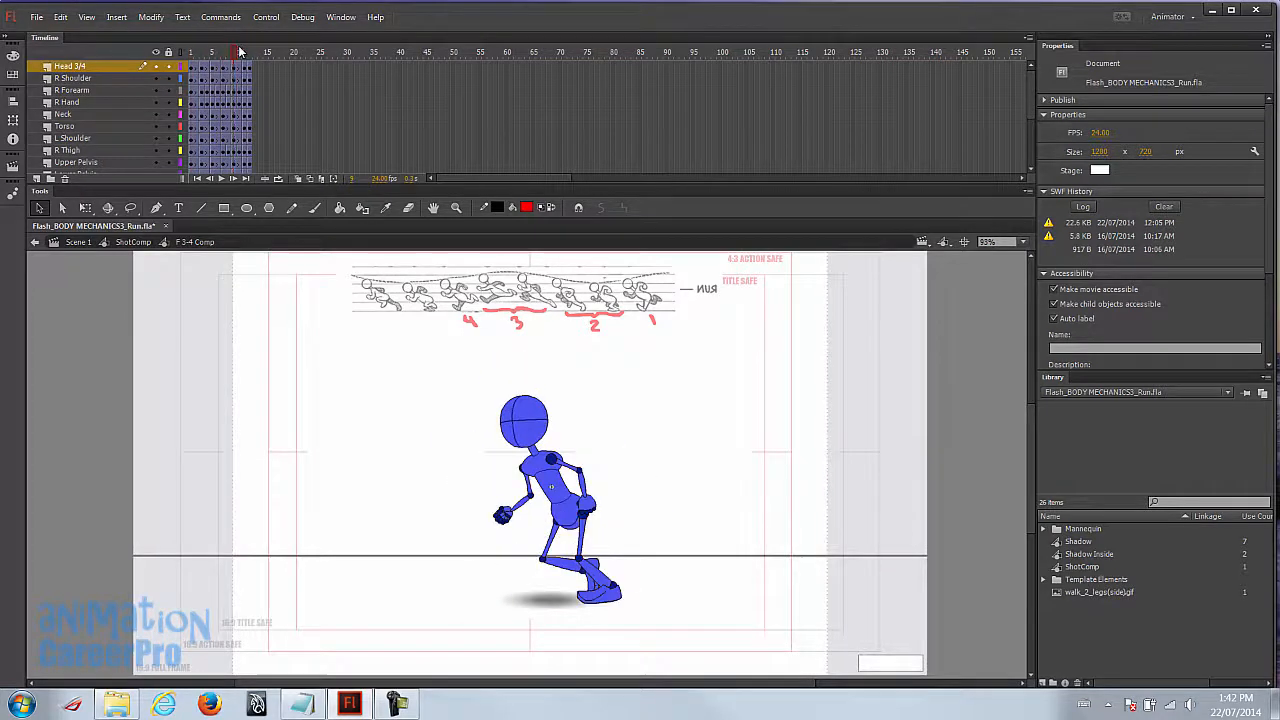
pyautogui.doubleClick(306, 373)
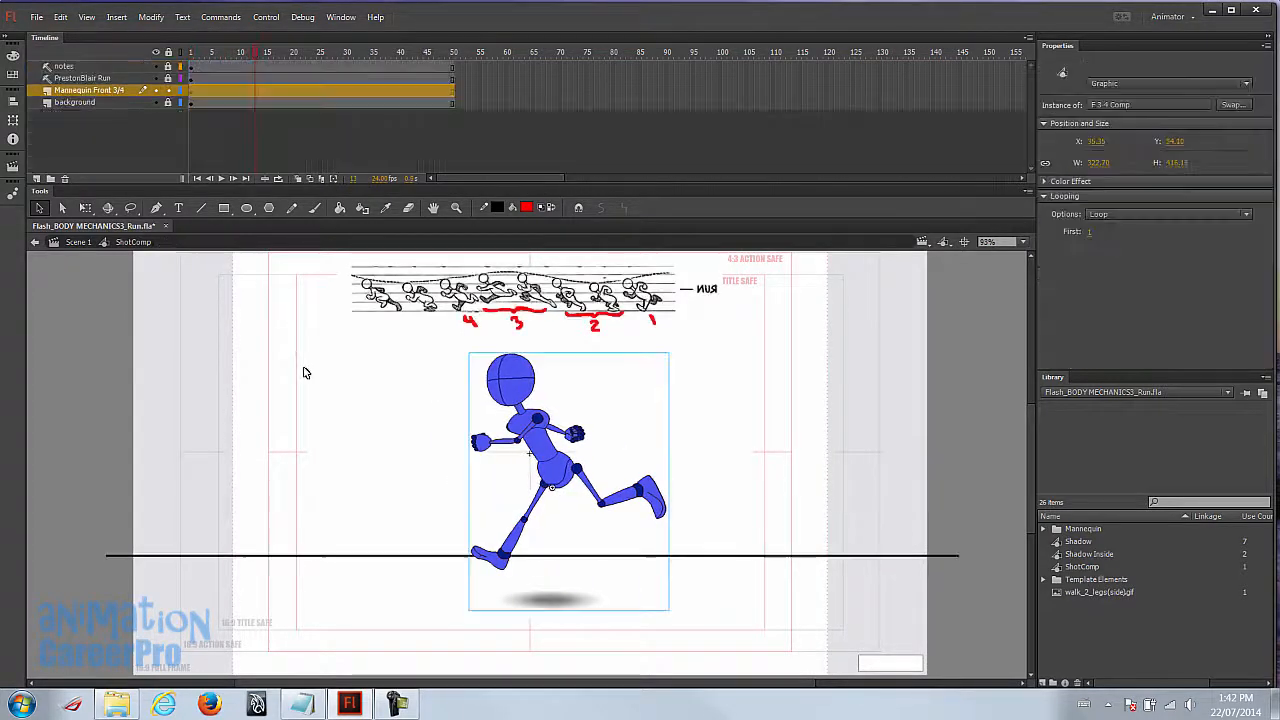
pyautogui.moveTo(189, 53); pyautogui.dragTo(201, 53)
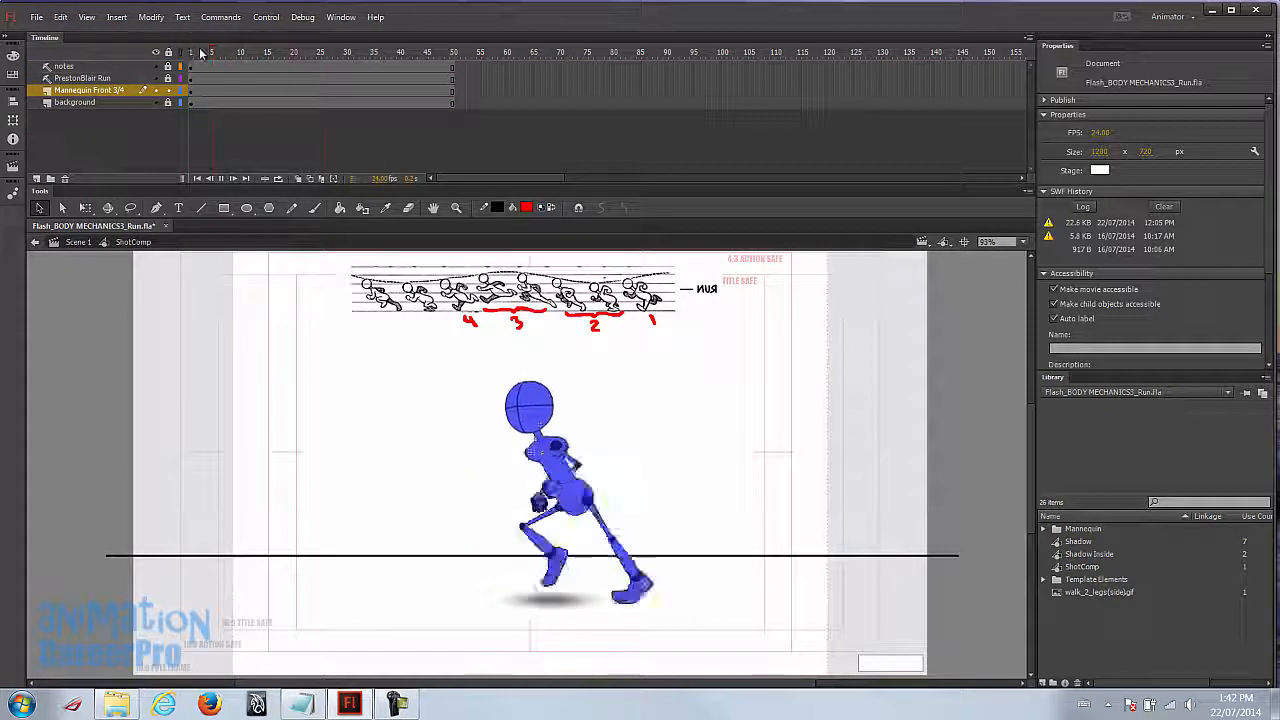
# - Add a keyframe at frame 50 of the Mannequin Front 3/4 layer
pyautogui.click(191, 53)
pyautogui.click(191, 91)
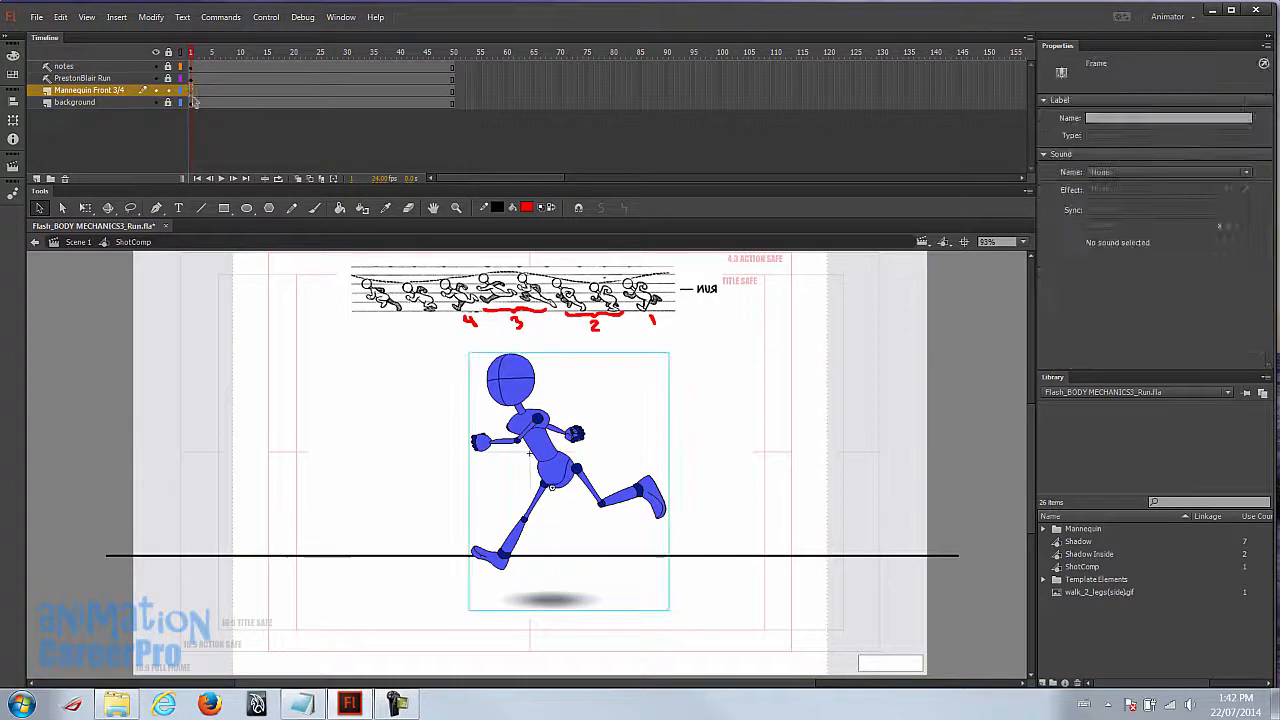
pyautogui.click(524, 437)
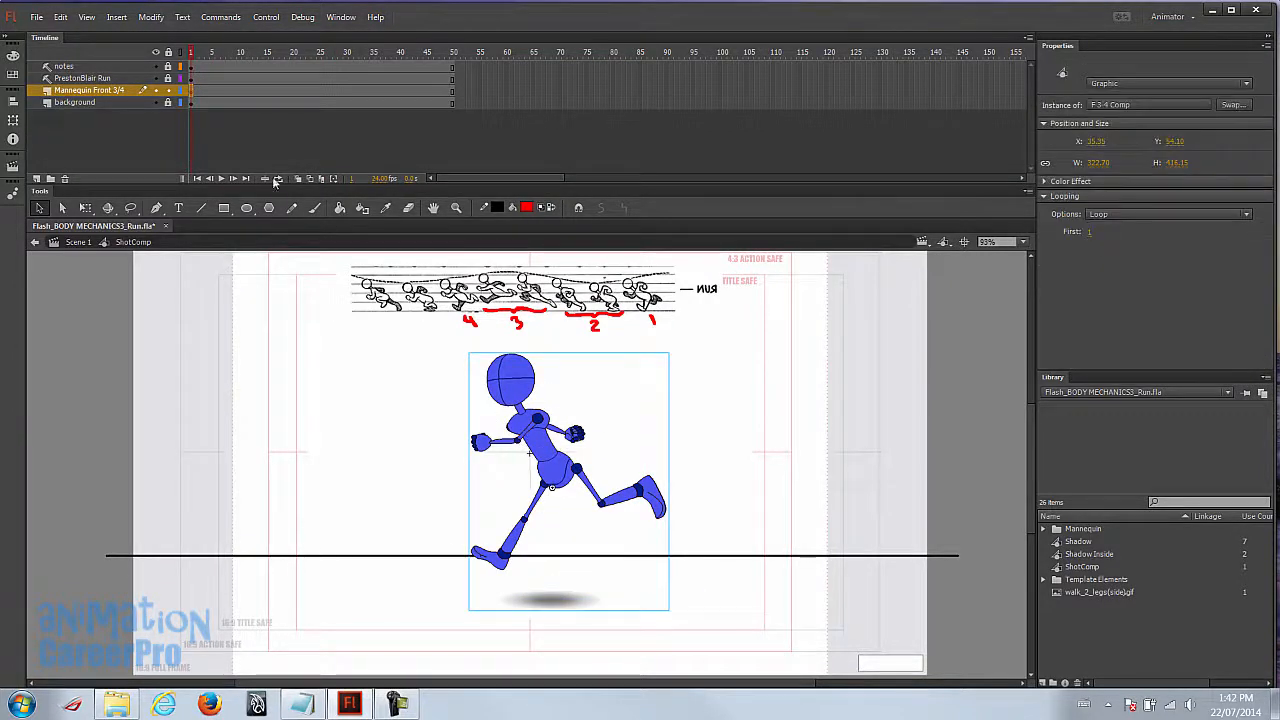
pyautogui.click(451, 91)
pyautogui.click(452, 97)
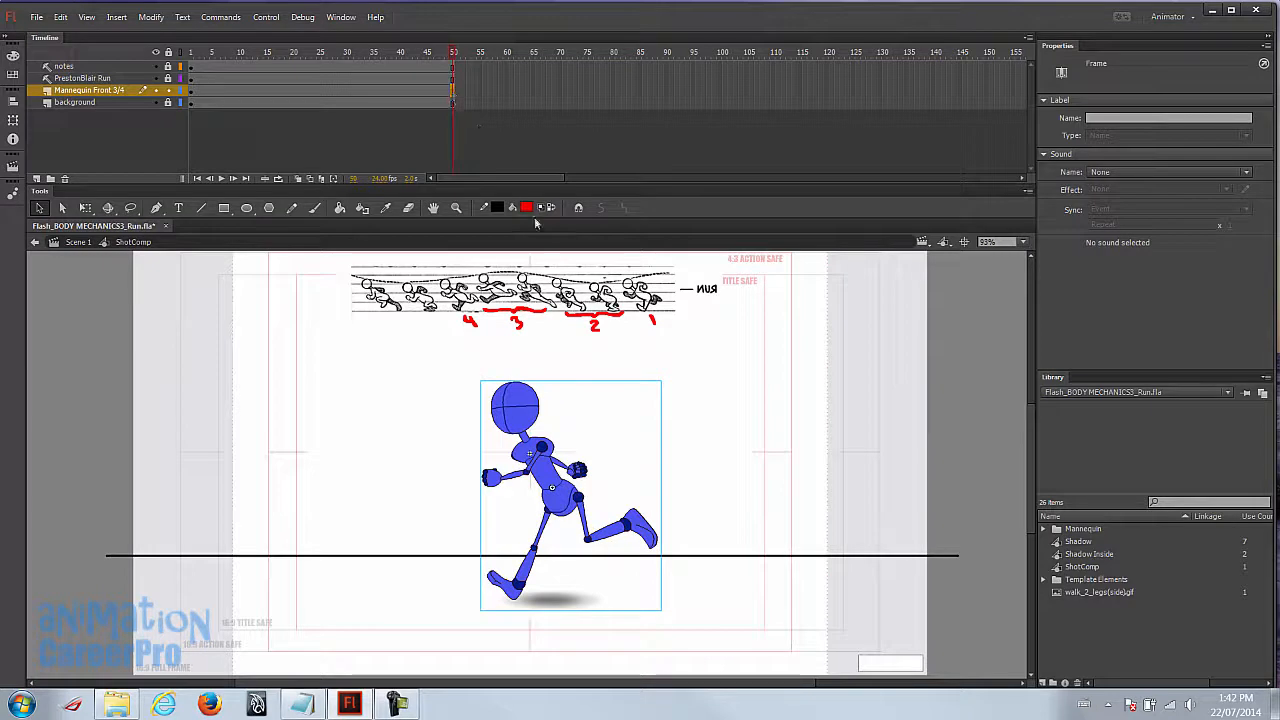
# - Move the mannequin on frame 1 horizontally past the stage's right edge as the start position of the run
pyautogui.click(191, 92)
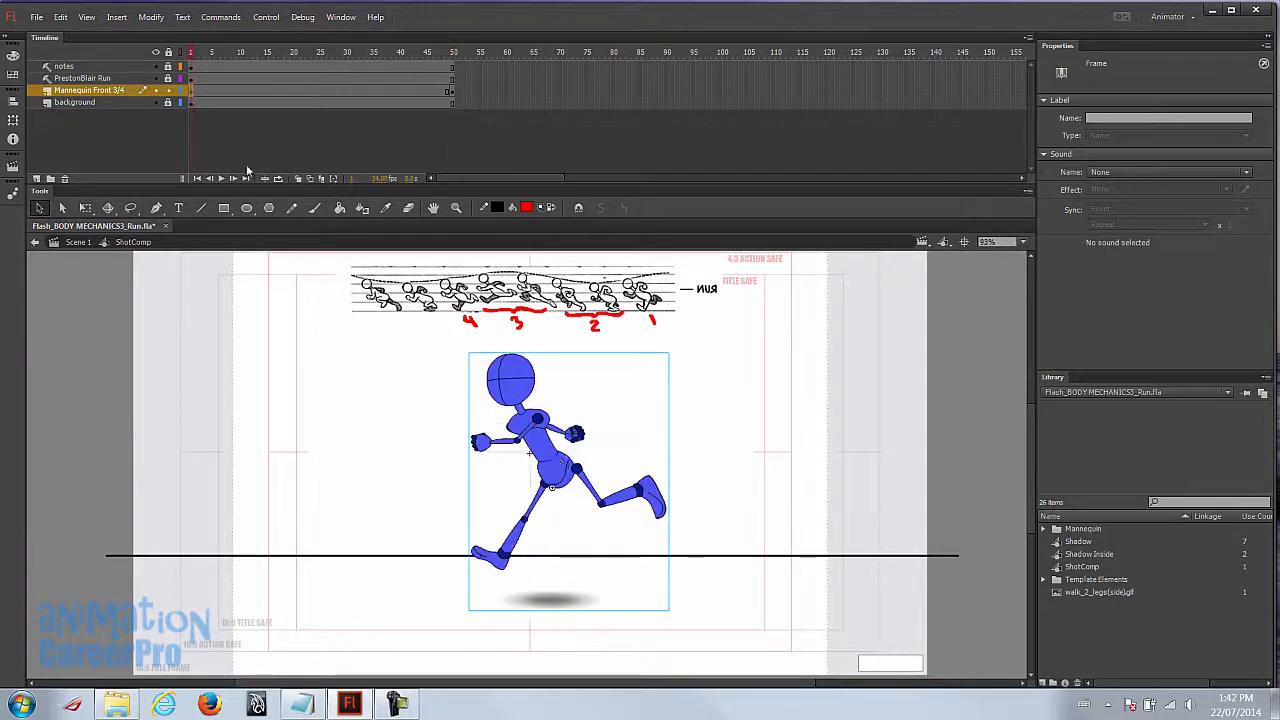
pyautogui.click(561, 462)
pyautogui.hotkey('shift', 'Right')
pyautogui.hotkey('shift', 'Right')
pyautogui.hotkey('shift', 'Right')
pyautogui.hotkey('shift', 'Right')
pyautogui.hotkey('shift', 'Right')
pyautogui.hotkey('shift', 'Right')
pyautogui.hotkey('shift', 'Right')
pyautogui.hotkey('shift', 'Right')
pyautogui.hotkey('shift', 'Right')
pyautogui.hotkey('shift', 'Right')
pyautogui.hotkey('shift', 'Right')
pyautogui.hotkey('shift', 'Right')
pyautogui.hotkey('shift', 'Right')
pyautogui.hotkey('shift', 'Right')
pyautogui.hotkey('shift', 'Right')
pyautogui.hotkey('shift', 'Right')
pyautogui.hotkey('shift', 'Right')
pyautogui.hotkey('shift', 'Right')
pyautogui.hotkey('shift', 'Right')
pyautogui.hotkey('shift', 'Right')
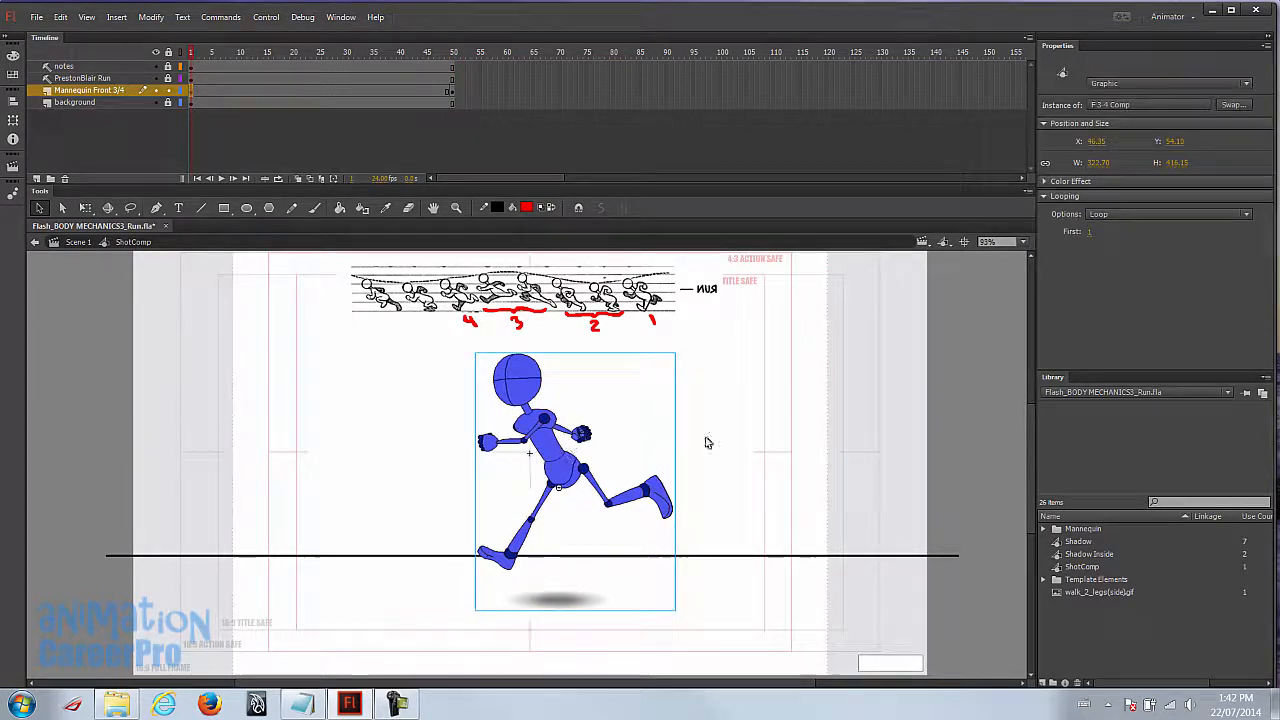
pyautogui.hotkey('shift', 'Right')
pyautogui.hotkey('shift', 'Right')
pyautogui.hotkey('shift', 'Right')
pyautogui.hotkey('shift', 'Right')
pyautogui.hotkey('shift', 'Right')
pyautogui.hotkey('shift', 'Right')
pyautogui.hotkey('shift', 'Right')
pyautogui.hotkey('shift', 'Right')
pyautogui.hotkey('shift', 'Right')
pyautogui.hotkey('shift', 'Right')
pyautogui.hotkey('shift', 'Right')
pyautogui.hotkey('shift', 'Right')
pyautogui.hotkey('shift', 'Right')
pyautogui.hotkey('shift', 'Right')
pyautogui.hotkey('shift', 'Right')
pyautogui.hotkey('shift', 'Right')
pyautogui.hotkey('shift', 'Right')
pyautogui.hotkey('shift', 'Right')
pyautogui.hotkey('shift', 'Right')
pyautogui.hotkey('shift', 'Right')
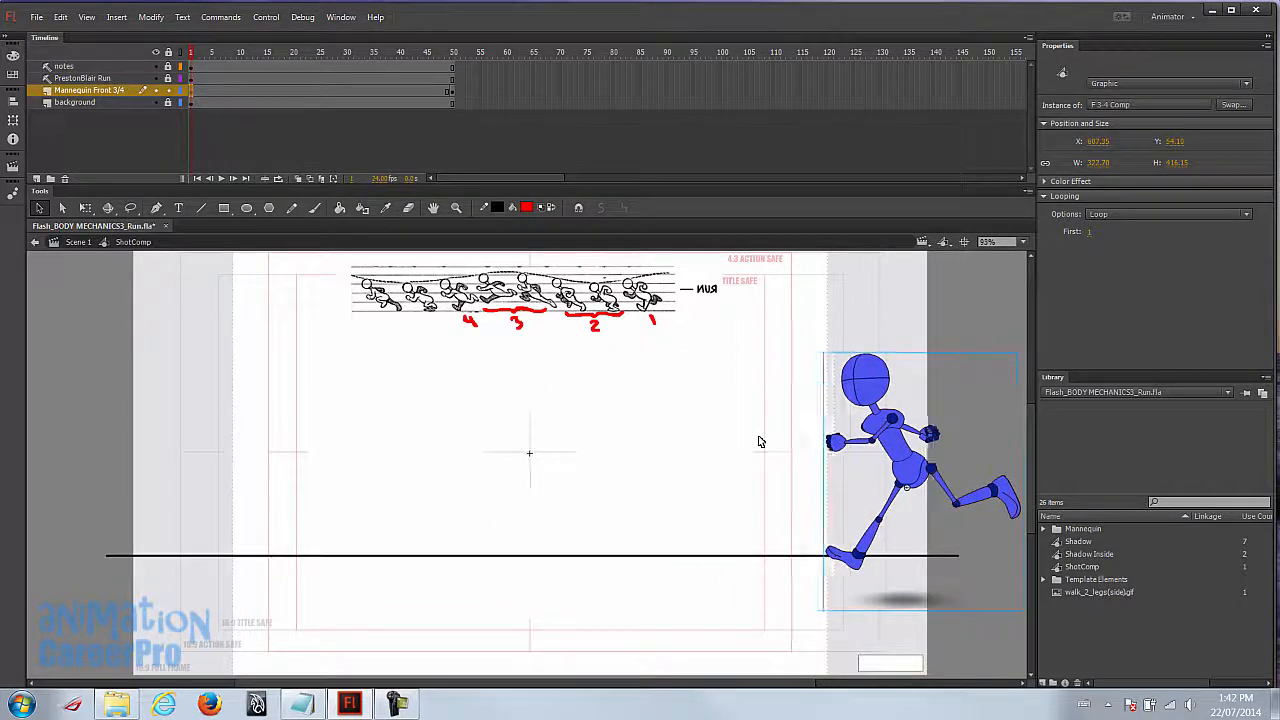
# - Move the mannequin on frame 50 horizontally past the stage's left edge as the end position of the run
pyautogui.click(453, 91)
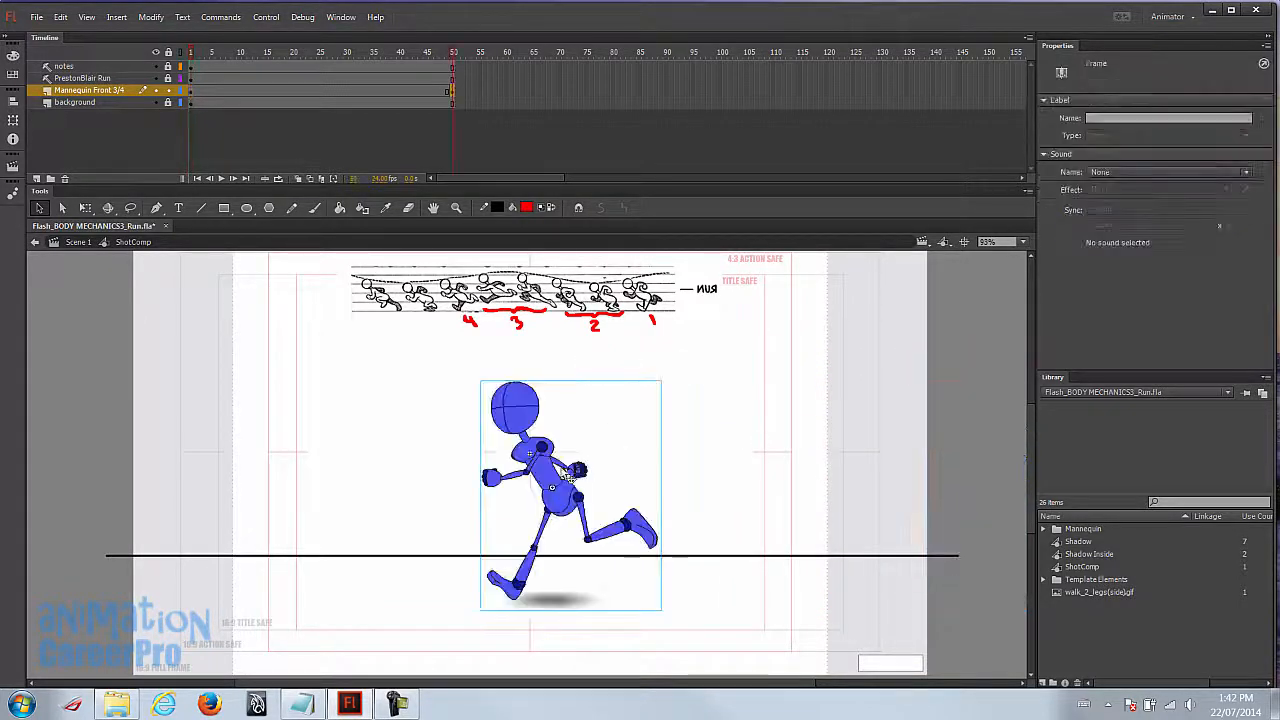
pyautogui.click(567, 476)
pyautogui.hotkey('shift', 'Left')
pyautogui.hotkey('shift', 'Left')
pyautogui.hotkey('shift', 'Left')
pyautogui.hotkey('shift', 'Left')
pyautogui.hotkey('shift', 'Left')
pyautogui.hotkey('shift', 'Left')
pyautogui.hotkey('shift', 'Left')
pyautogui.hotkey('shift', 'Left')
pyautogui.hotkey('shift', 'Left')
pyautogui.hotkey('shift', 'Left')
pyautogui.hotkey('shift', 'Left')
pyautogui.hotkey('shift', 'Left')
pyautogui.hotkey('shift', 'Left')
pyautogui.hotkey('shift', 'Left')
pyautogui.hotkey('shift', 'Left')
pyautogui.hotkey('shift', 'Left')
pyautogui.hotkey('shift', 'Left')
pyautogui.hotkey('shift', 'Left')
pyautogui.hotkey('shift', 'Left')
pyautogui.hotkey('shift', 'Left')
pyautogui.hotkey('shift', 'Left')
pyautogui.hotkey('shift', 'Left')
pyautogui.hotkey('shift', 'Left')
pyautogui.hotkey('shift', 'Left')
pyautogui.hotkey('shift', 'Left')
pyautogui.hotkey('shift', 'Left')
pyautogui.hotkey('shift', 'Left')
pyautogui.hotkey('shift', 'Left')
pyautogui.hotkey('shift', 'Left')
pyautogui.hotkey('shift', 'Left')
pyautogui.hotkey('shift', 'Left')
pyautogui.hotkey('shift', 'Left')
pyautogui.hotkey('shift', 'Left')
pyautogui.hotkey('shift', 'Left')
pyautogui.hotkey('shift', 'Left')
pyautogui.hotkey('shift', 'Left')
pyautogui.hotkey('shift', 'Left')
pyautogui.hotkey('shift', 'Left')
pyautogui.hotkey('shift', 'Left')
# - Create a classic tween between frames 1 and 50 of the Mannequin Front 3/4 layer, and play and scrub the run across
pyautogui.click(298, 92)
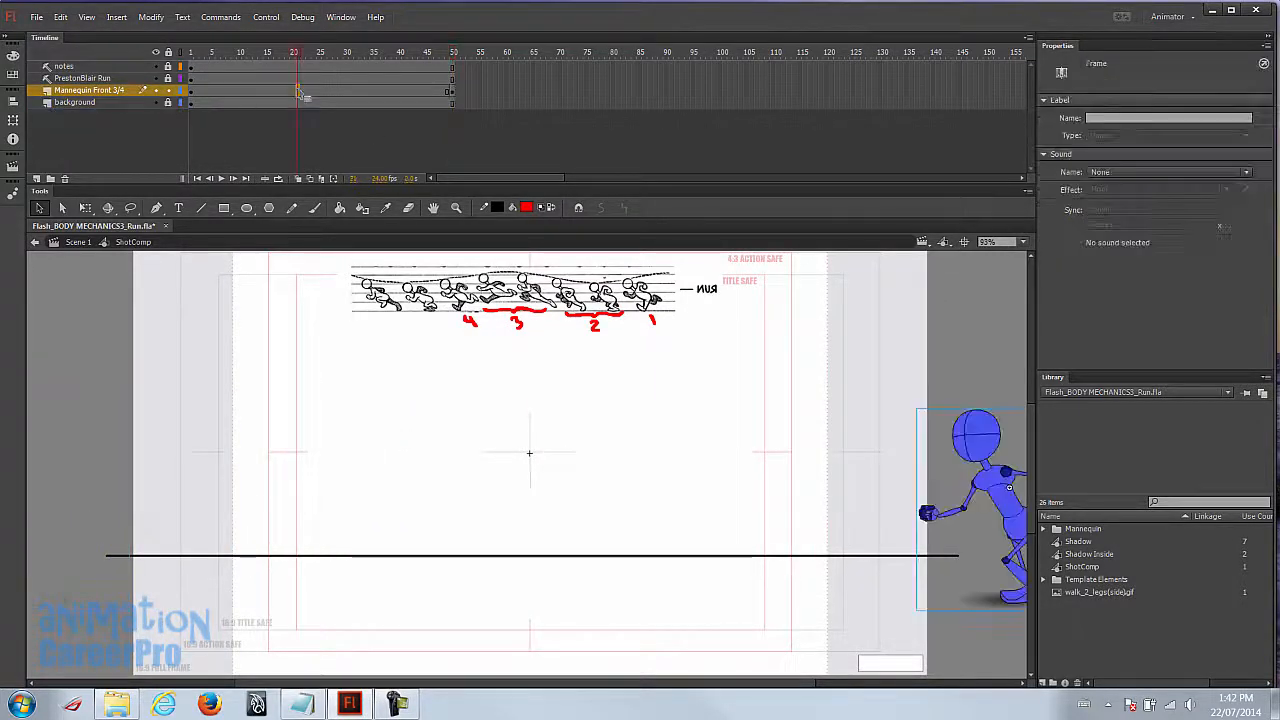
pyautogui.rightClick(299, 92)
pyautogui.click(367, 131)
pyautogui.press('Return')
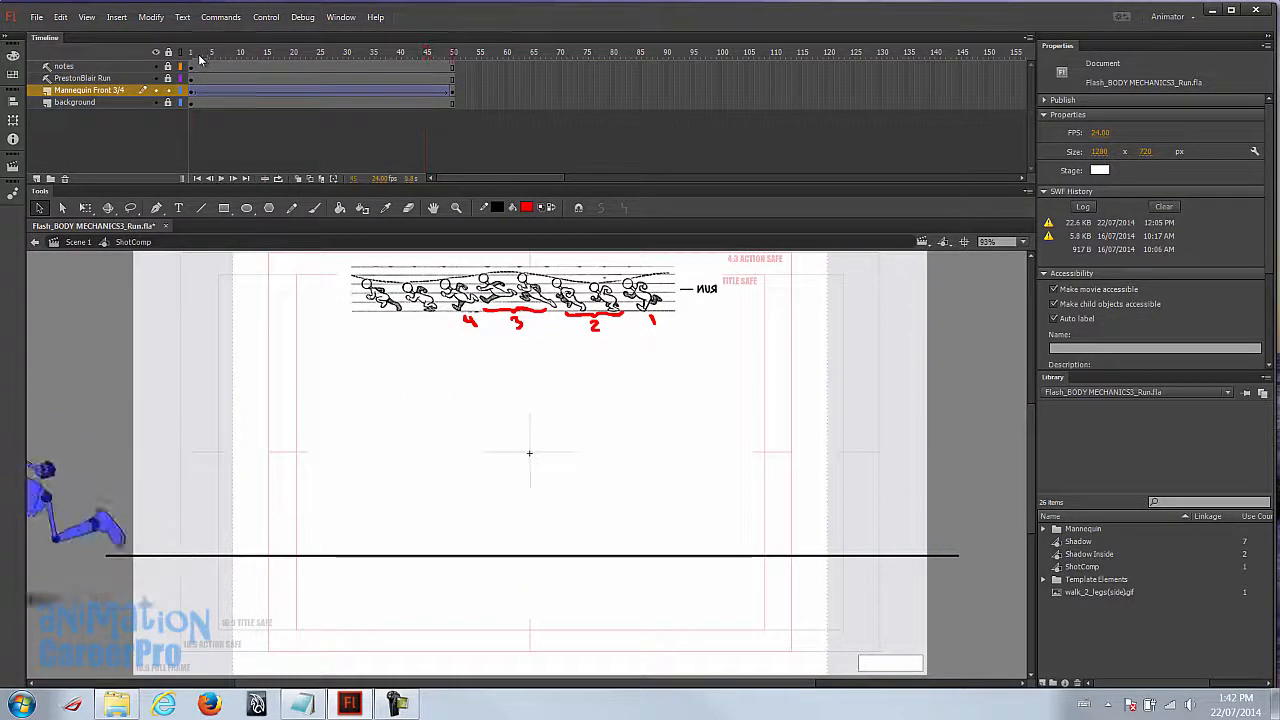
pyautogui.click(194, 55)
pyautogui.moveTo(194, 55); pyautogui.dragTo(338, 62)
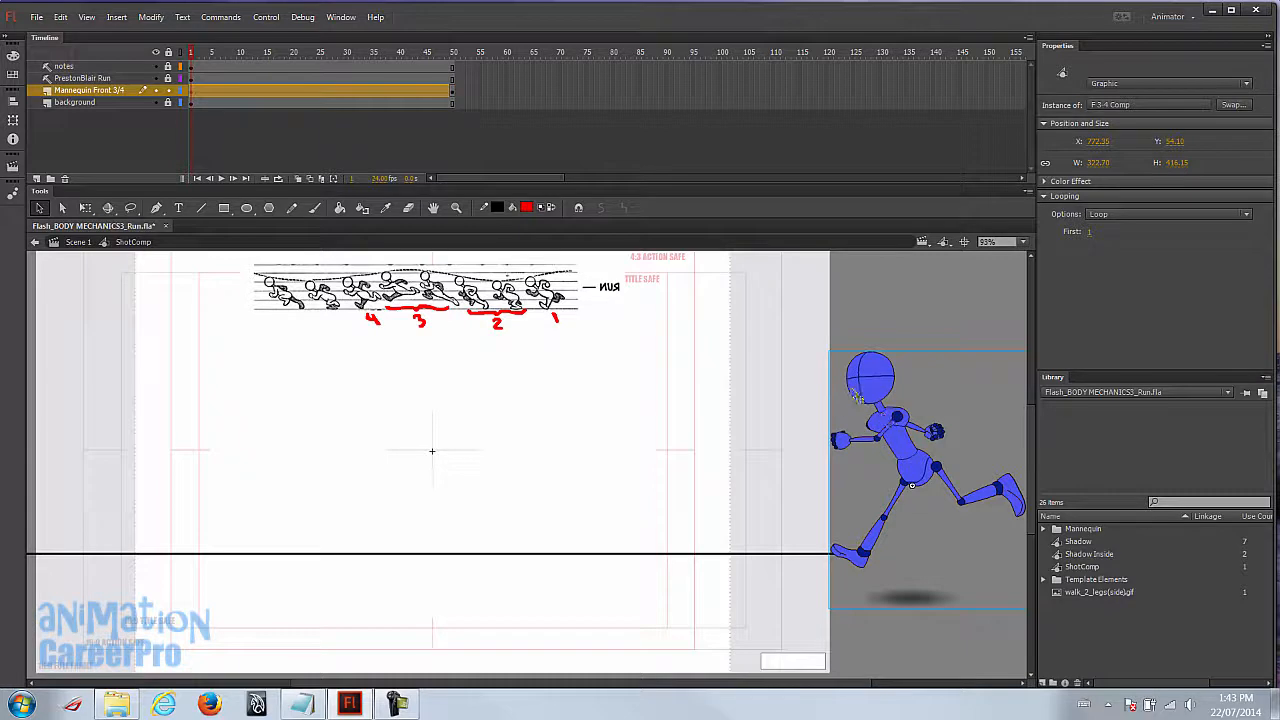
# - Shift the mannequin on frame 1 farther right of the stage, to an X position of about 948
pyautogui.hotkey('shift', 'Right')
pyautogui.hotkey('shift', 'Right')
pyautogui.hotkey('shift', 'Right')
pyautogui.hotkey('shift', 'Right')
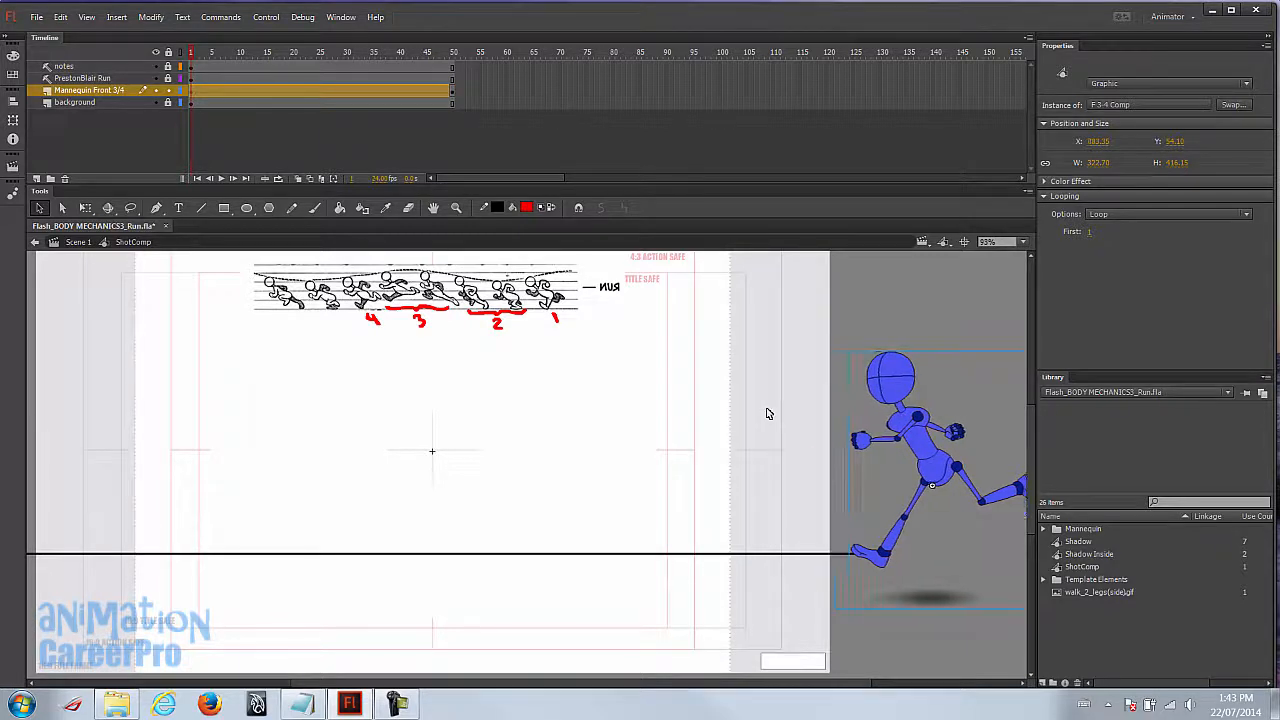
pyautogui.hotkey('shift', 'Right')
pyautogui.hotkey('shift', 'Right')
pyautogui.hotkey('shift', 'Right')
pyautogui.hotkey('shift', 'Right')
pyautogui.hotkey('shift', 'Right')
pyautogui.hotkey('shift', 'Right')
pyautogui.hotkey('shift', 'Right')
pyautogui.hotkey('shift', 'Right')
pyautogui.hotkey('shift', 'Right')
pyautogui.hotkey('shift', 'Right')
pyautogui.hotkey('shift', 'Right')
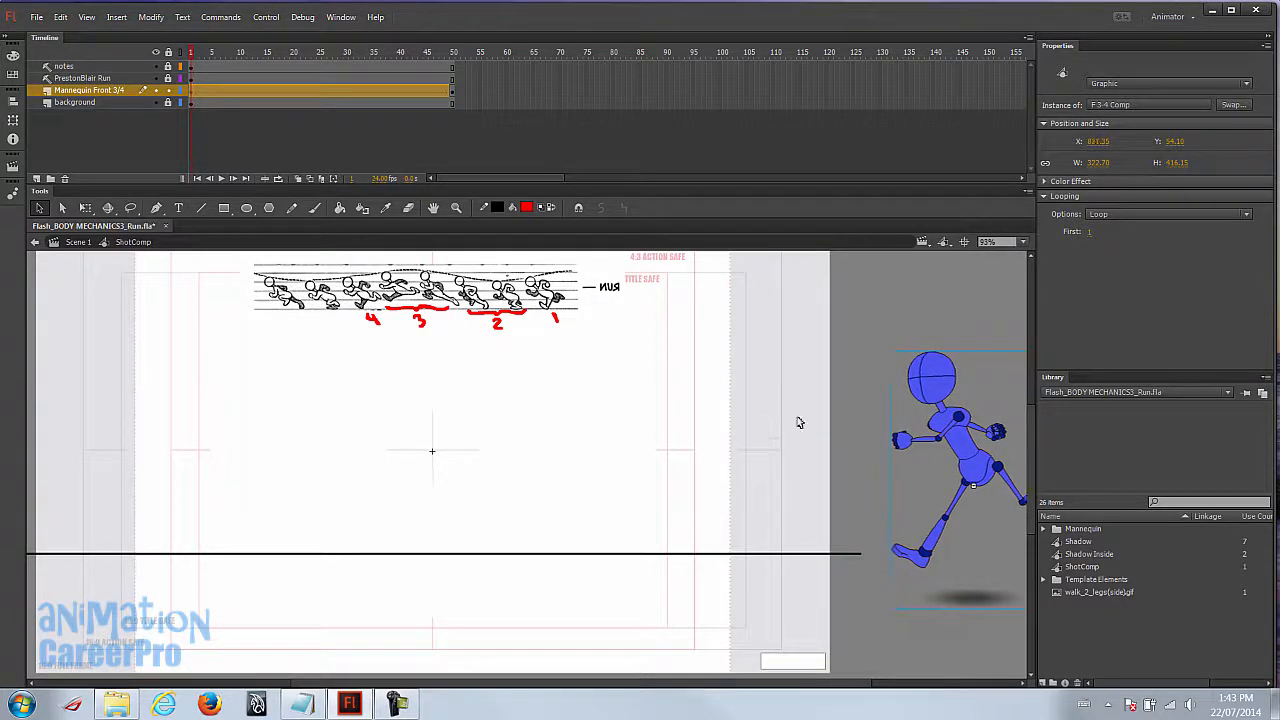
pyautogui.hotkey('shift', 'Right')
pyautogui.hotkey('shift', 'Right')
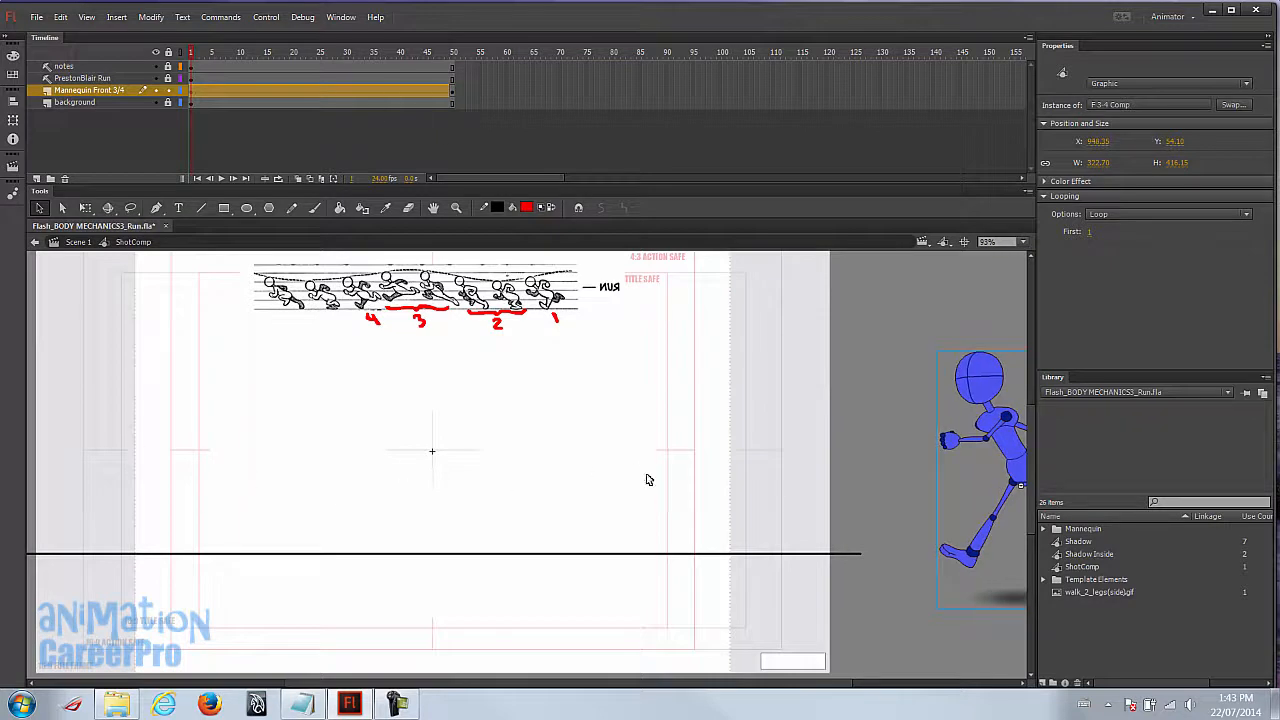
# - Play and scrub the tweened run to check the travel speed and foot sliding across the stage
pyautogui.moveTo(193, 52); pyautogui.dragTo(271, 55)
pyautogui.click(190, 90)
pyautogui.press('Return')
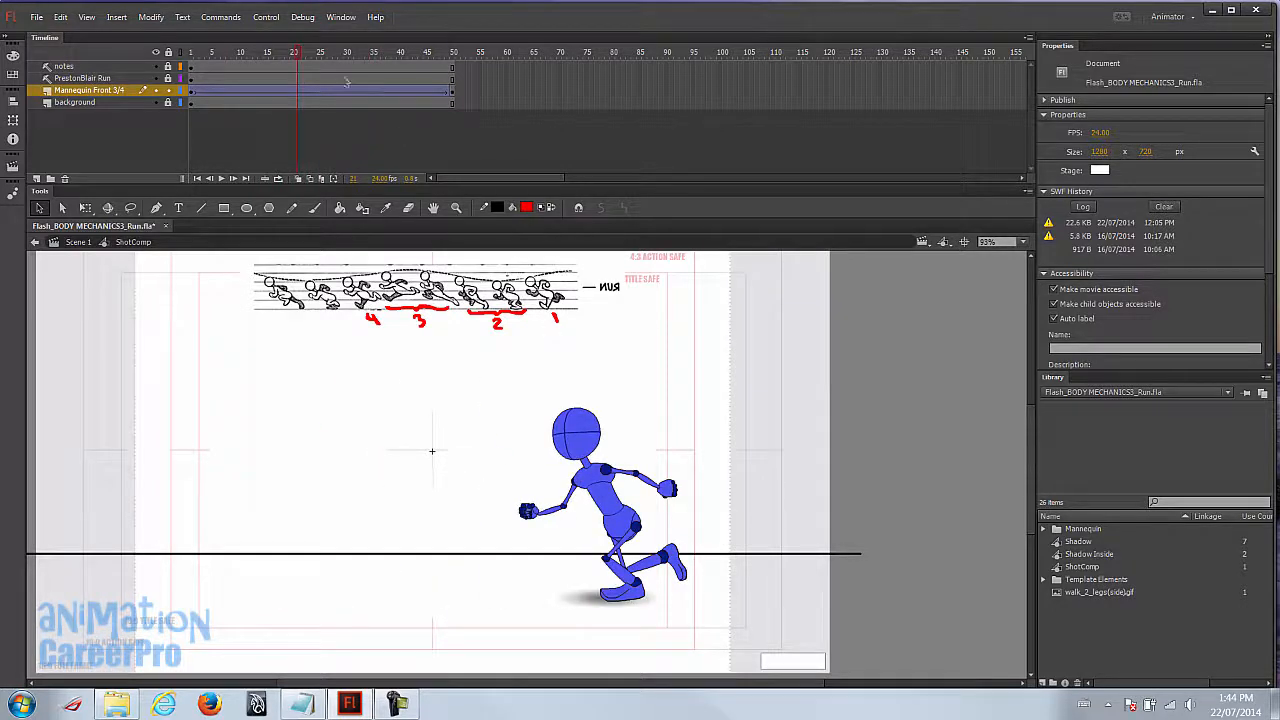
pyautogui.click(320, 52)
pyautogui.moveTo(322, 52); pyautogui.dragTo(376, 55)
pyautogui.press('Return')
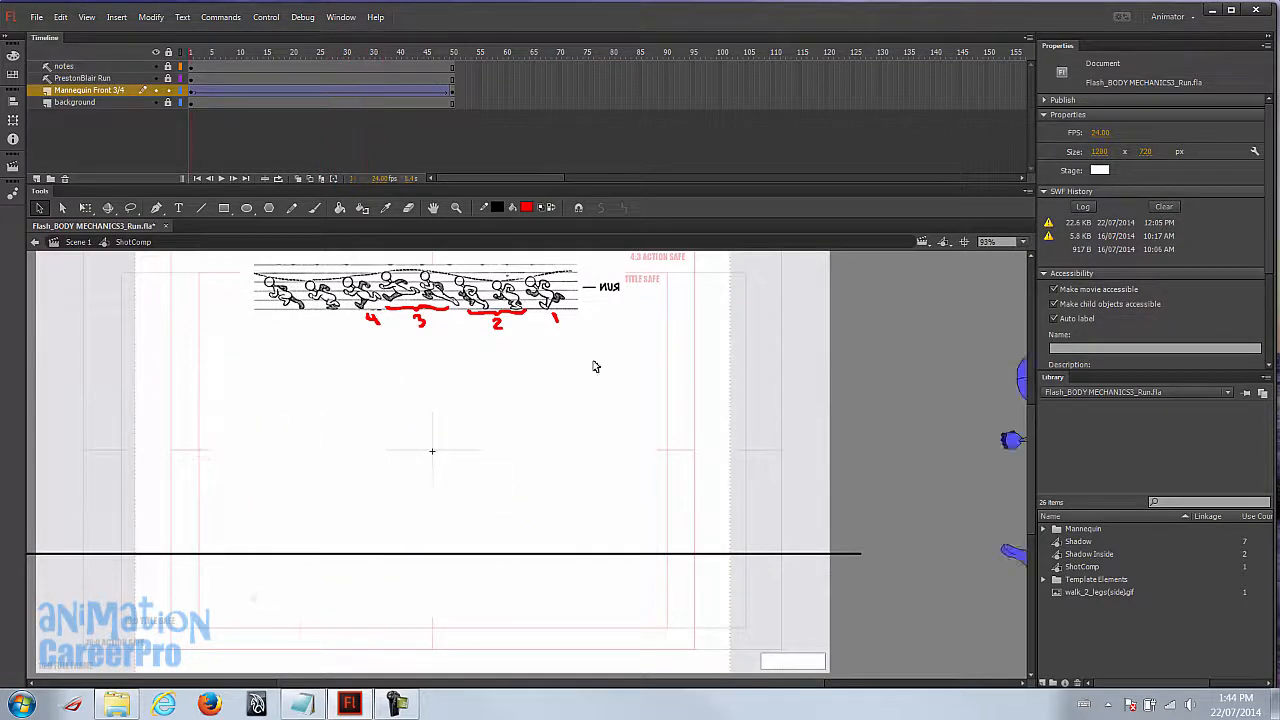
# - Move the mannequin on frame 1 even farther right of the stage, and check the run around frame 28 with the stage filling the view
pyautogui.press('z')
pyautogui.keyDown('alt'); pyautogui.click(573, 503); pyautogui.keyUp('alt')
pyautogui.scroll(-3, 669, 540)
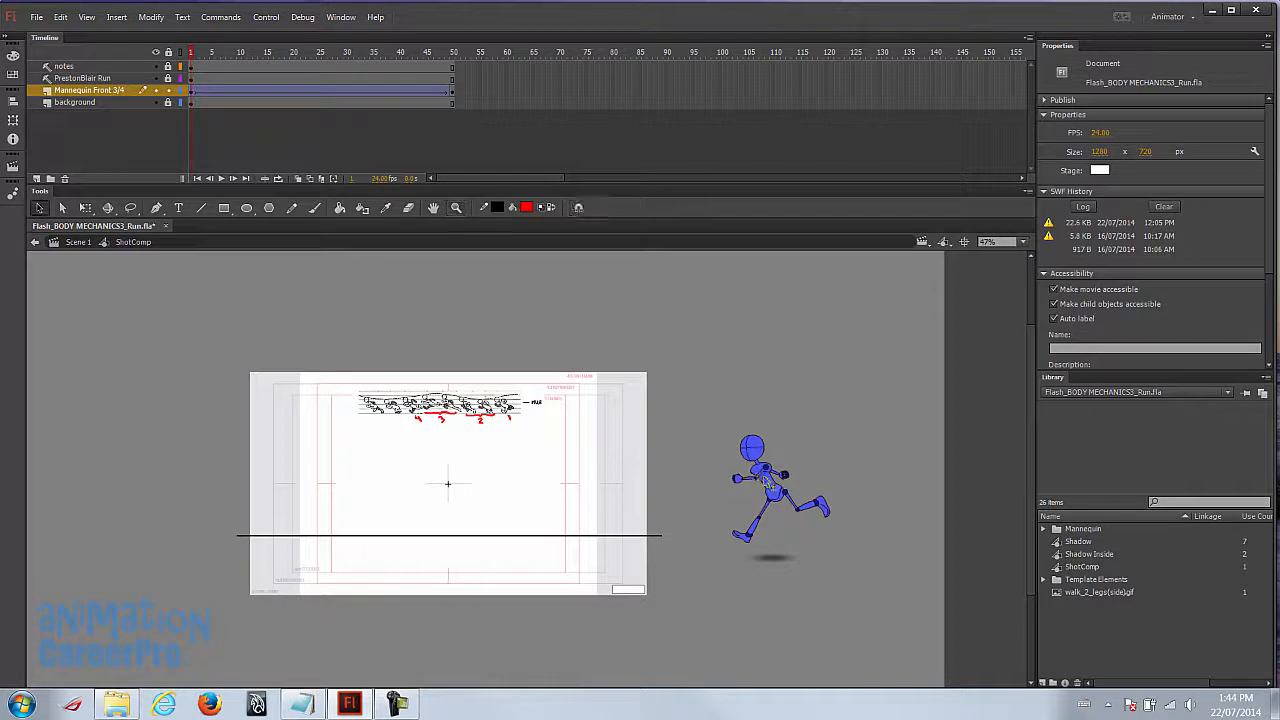
pyautogui.press('v')
pyautogui.moveTo(765, 490); pyautogui.dragTo(858, 490)
pyautogui.moveTo(322, 52)
pyautogui.mouseDown()
pyautogui.moveTo(344, 55)
pyautogui.moveTo(323, 57)
pyautogui.moveTo(335, 63)
pyautogui.mouseUp()
pyautogui.press('z')
pyautogui.moveTo(238, 358); pyautogui.dragTo(679, 602)
pyautogui.moveTo(679, 512); pyautogui.dragTo(705, 502)
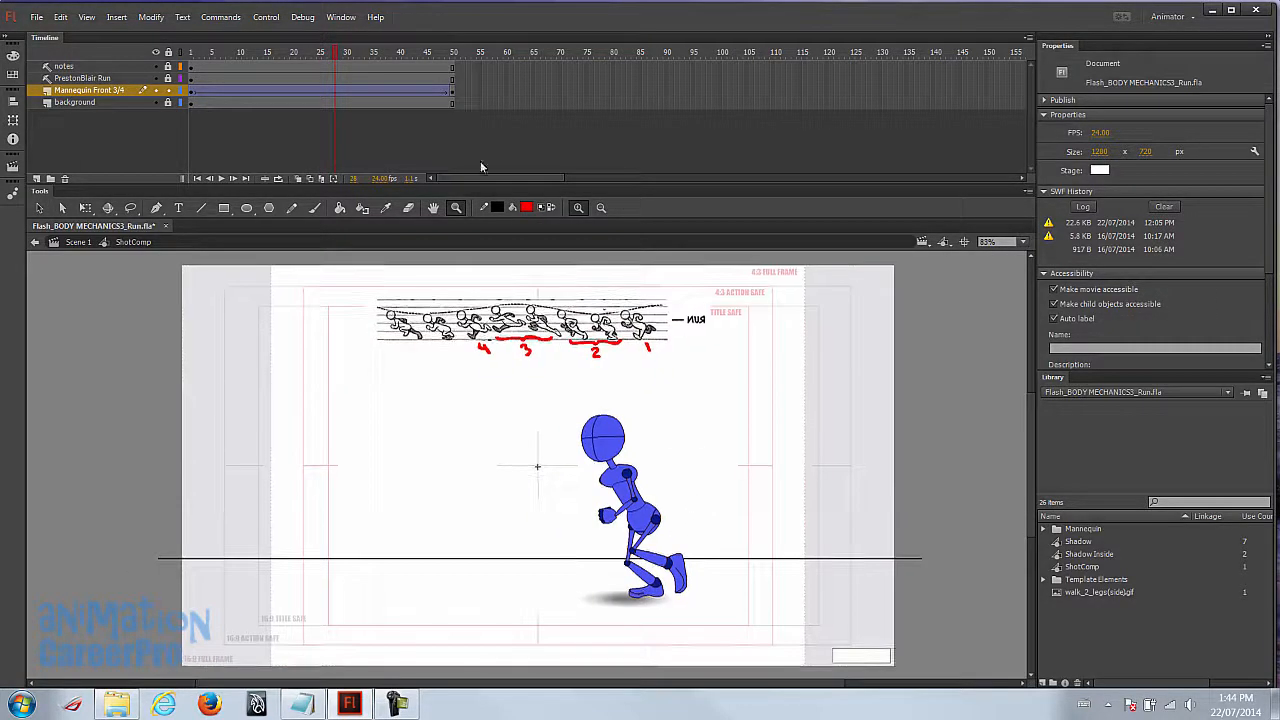
# - Shift the mannequin on frame 50 farther left beyond the stage
pyautogui.click(450, 53)
pyautogui.click(455, 57)
pyautogui.press('v')
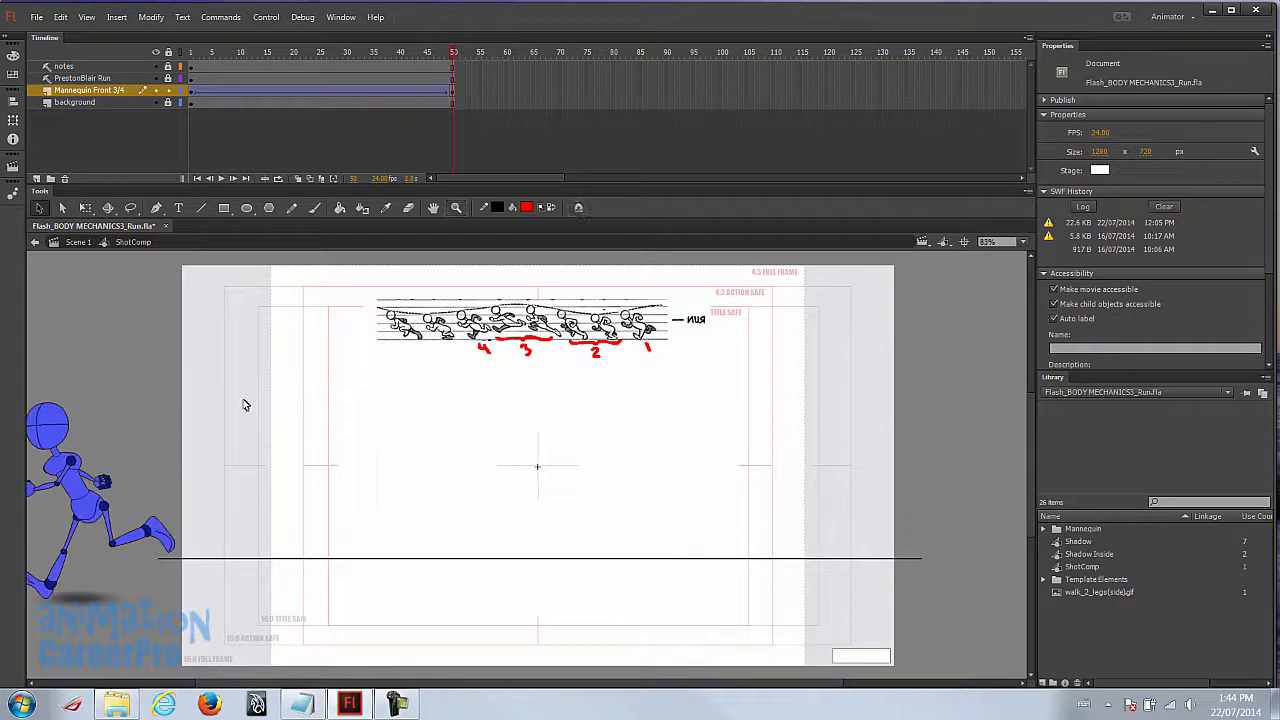
pyautogui.click(92, 490)
pyautogui.hotkey('shift', 'Left')
pyautogui.hotkey('shift', 'Left')
pyautogui.hotkey('shift', 'Left')
pyautogui.hotkey('shift', 'Left')
pyautogui.hotkey('shift', 'Left')
pyautogui.hotkey('shift', 'Left')
pyautogui.hotkey('shift', 'Left')
pyautogui.hotkey('shift', 'Left')
pyautogui.hotkey('shift', 'Left')
pyautogui.hotkey('shift', 'Left')
pyautogui.hotkey('shift', 'Left')
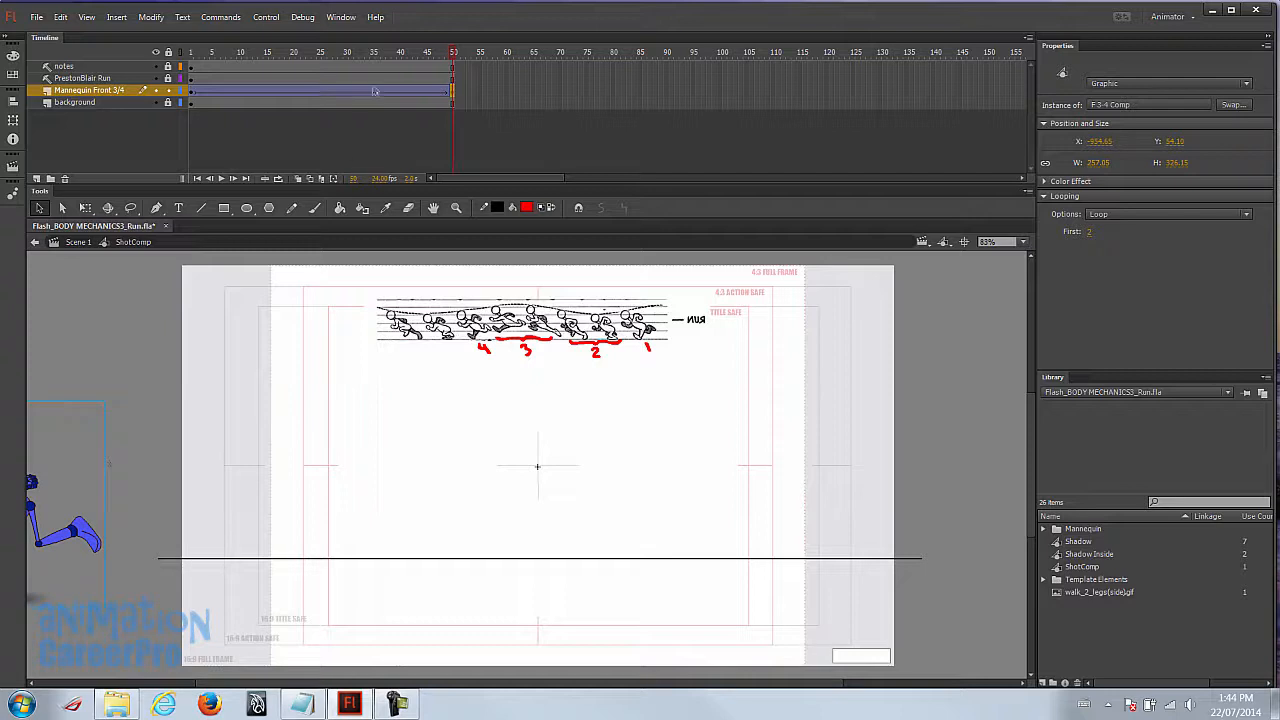
# - Scrub the run to check its travel, and nudge the mannequin on frame 50 still farther left off the stage in large increments
pyautogui.moveTo(335, 54)
pyautogui.mouseDown()
pyautogui.moveTo(370, 55)
pyautogui.moveTo(235, 60)
pyautogui.moveTo(340, 63)
pyautogui.moveTo(324, 76)
pyautogui.mouseUp()
pyautogui.moveTo(336, 72); pyautogui.dragTo(370, 76)
pyautogui.click(452, 92)
pyautogui.click(95, 542)
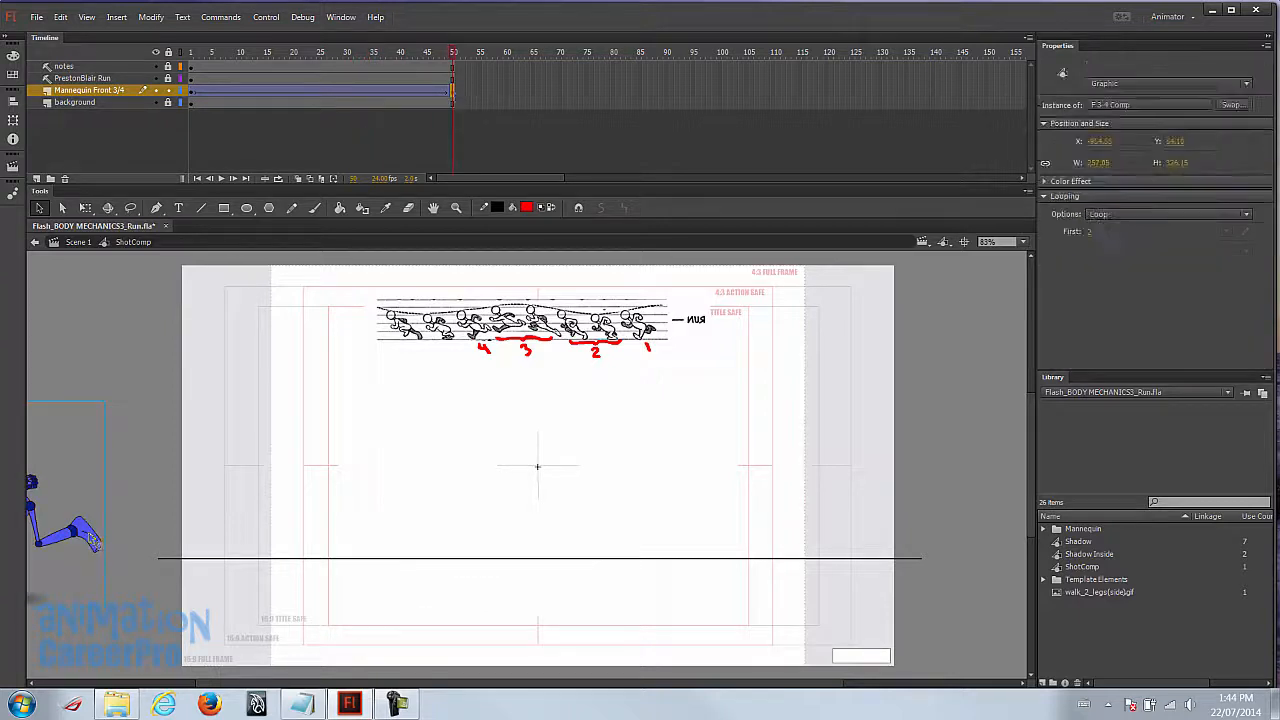
pyautogui.hotkey('shift', 'Left')
pyautogui.hotkey('shift', 'Left')
pyautogui.hotkey('shift', 'Left')
pyautogui.hotkey('shift', 'Left')
pyautogui.hotkey('shift', 'Left')
pyautogui.hotkey('shift', 'Left')
pyautogui.hotkey('shift', 'Left')
pyautogui.hotkey('shift', 'Left')
pyautogui.hotkey('shift', 'Left')
pyautogui.hotkey('shift', 'Left')
pyautogui.hotkey('shift', 'Left')
# - Scrub and play the tweened run to check its travel speed and foot contact across the stage
pyautogui.moveTo(308, 52); pyautogui.dragTo(168, 73)
pyautogui.press('Return')
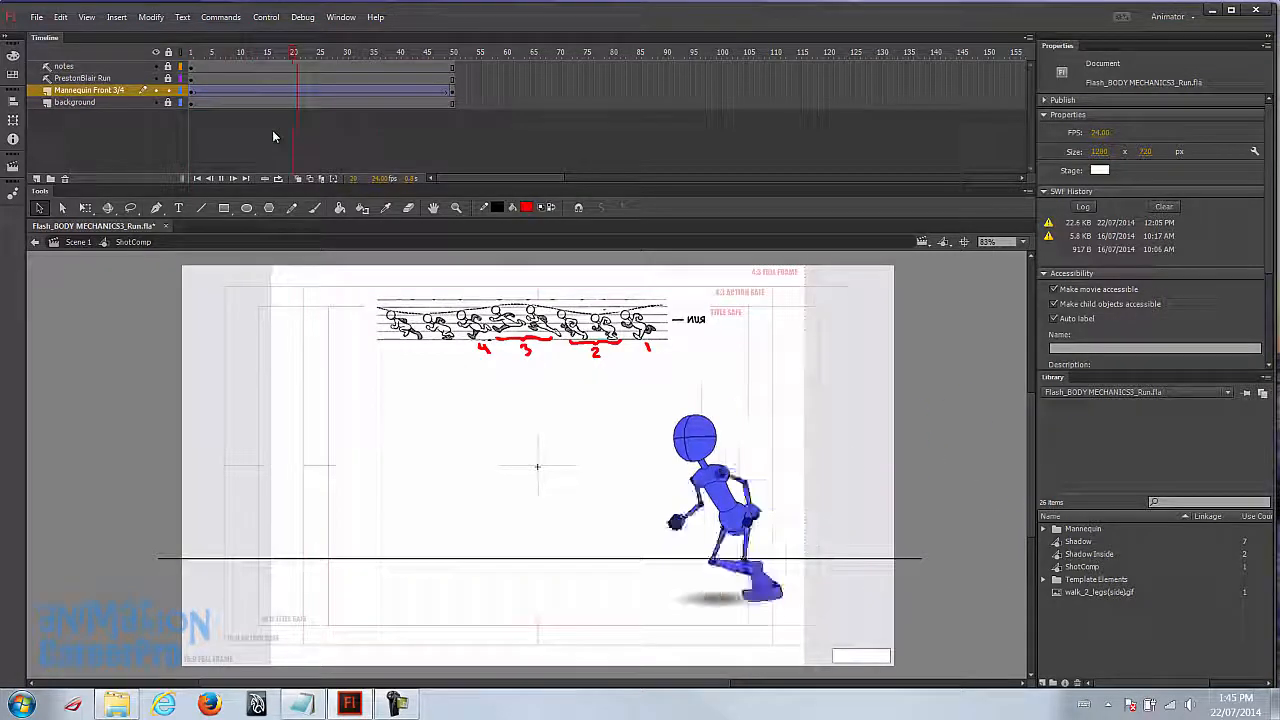
pyautogui.press('Return')
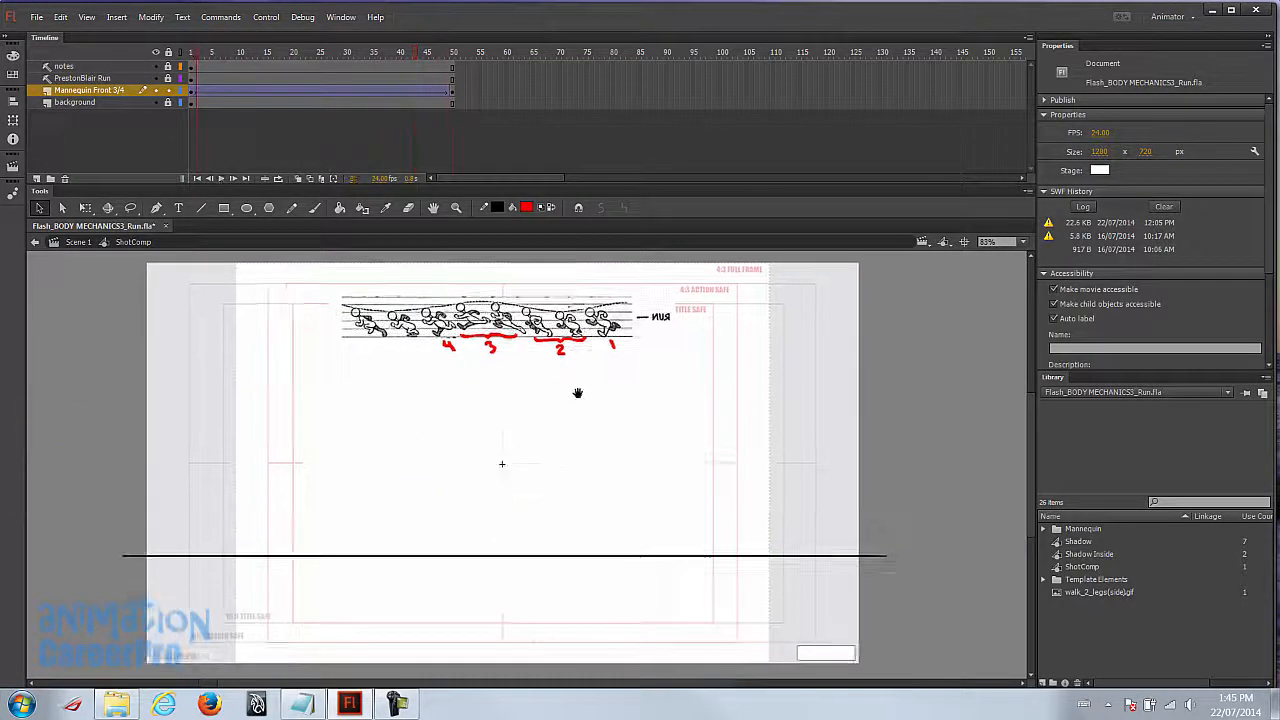
pyautogui.press('Return')
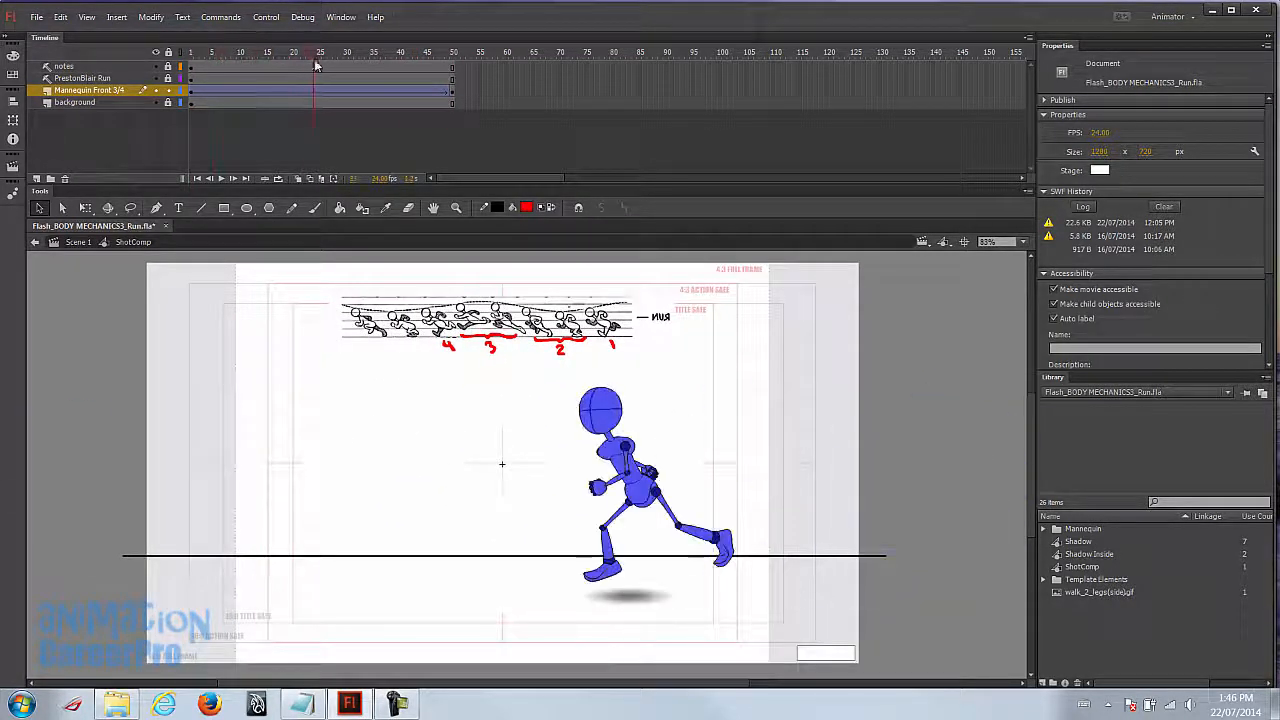
pyautogui.press('Return')
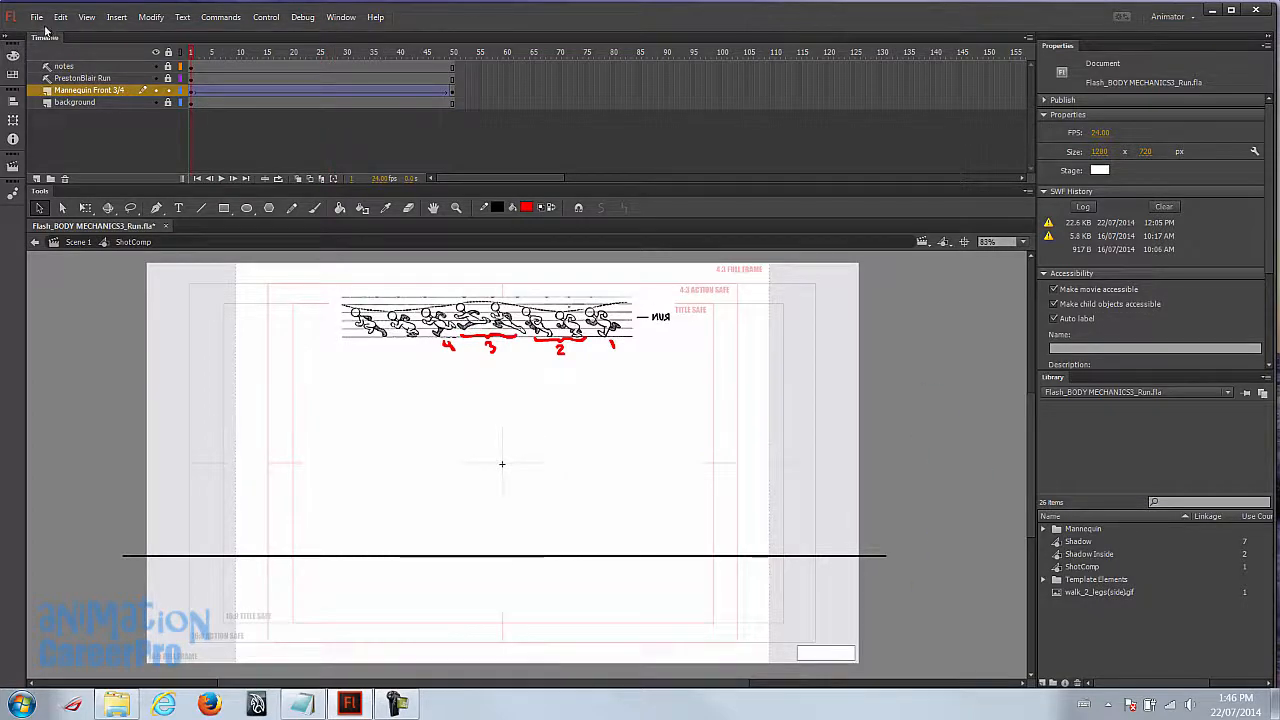
pyautogui.click(37, 17)
pyautogui.click(88, 176)
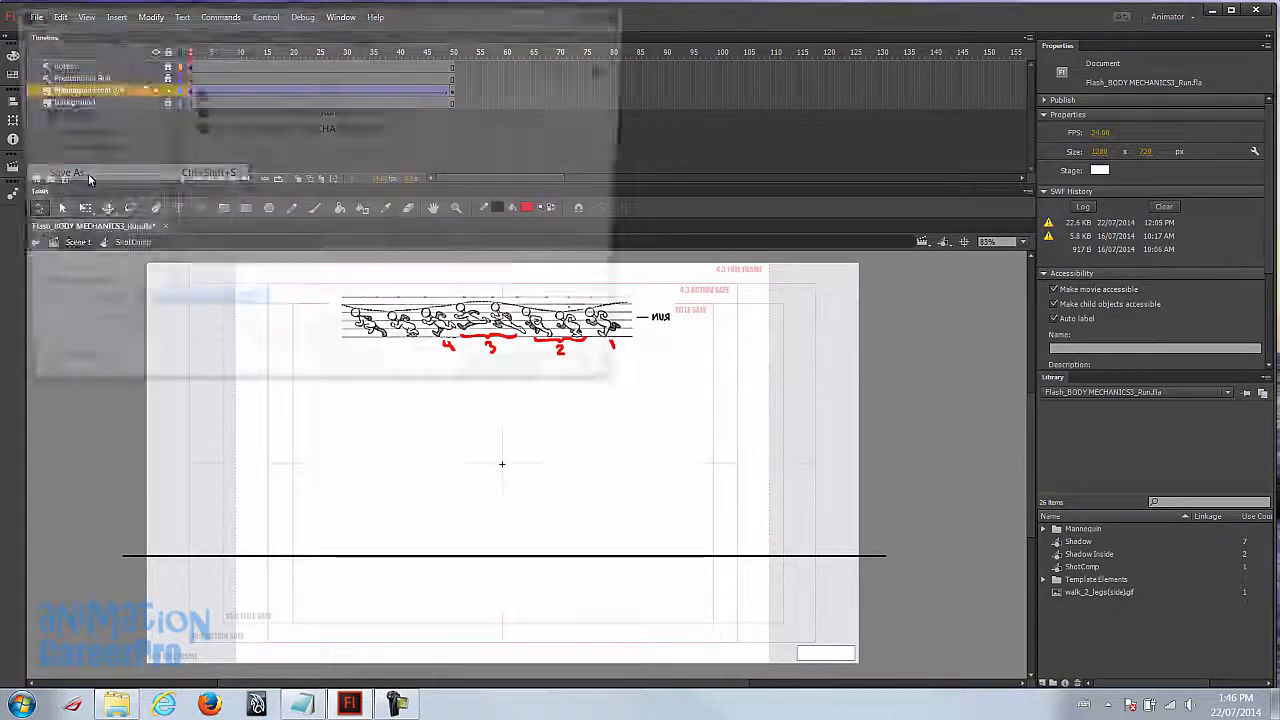
pyautogui.click(336, 113)
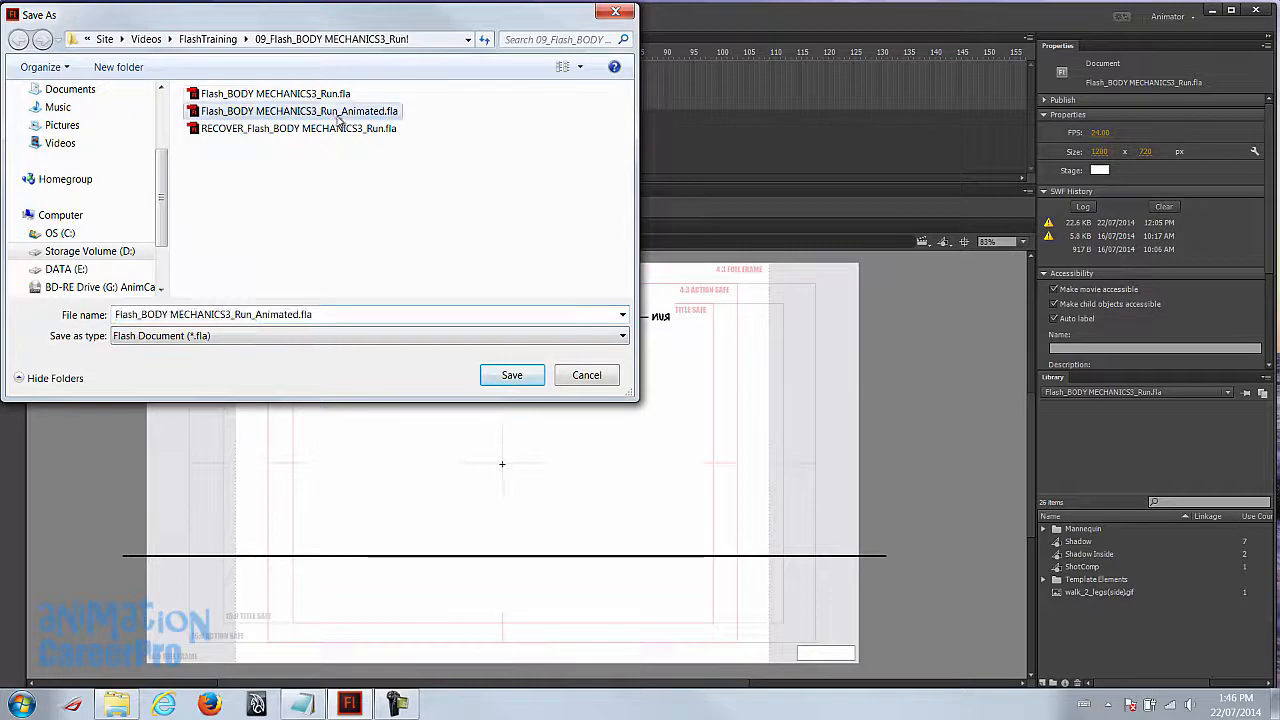
pyautogui.click(288, 317)
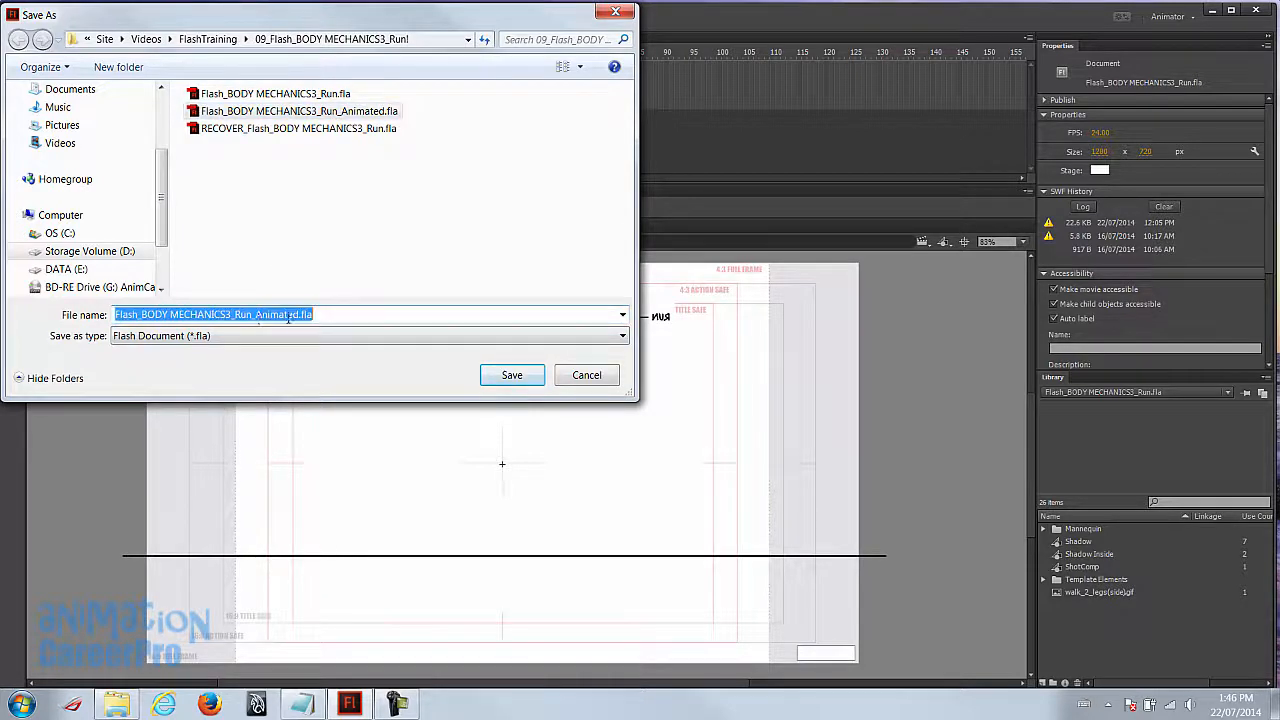
pyautogui.click(327, 317)
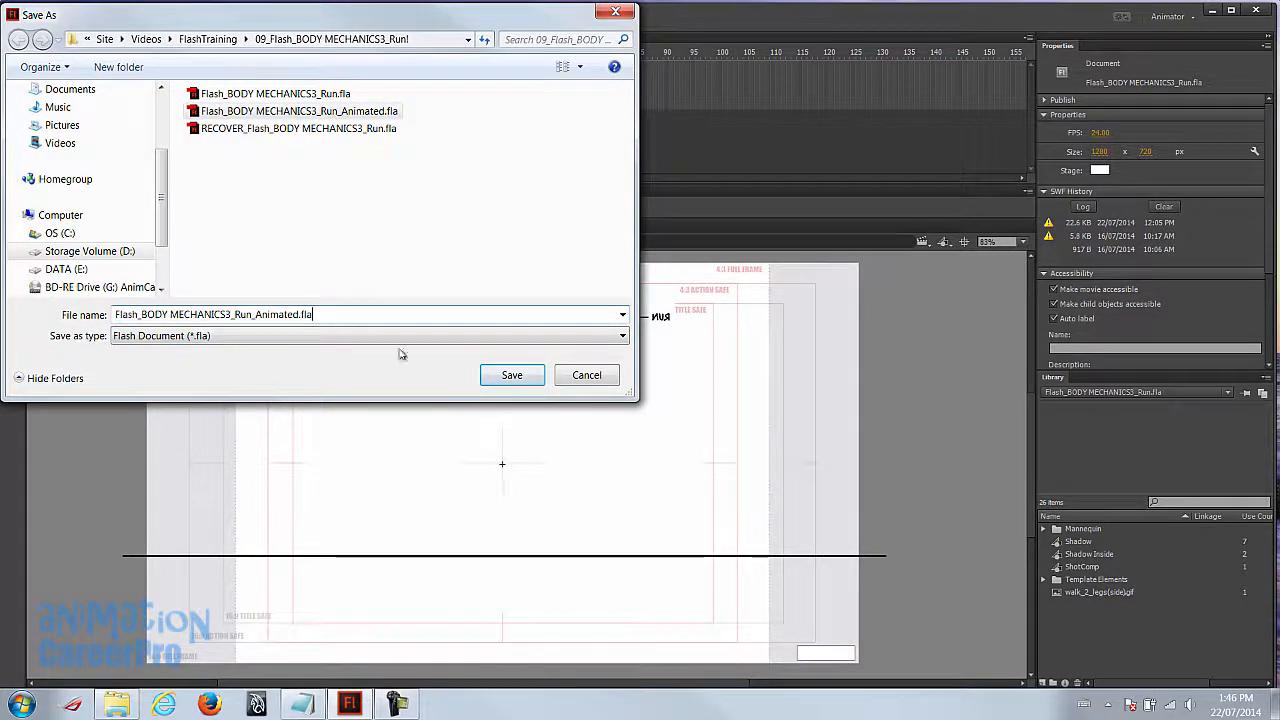
pyautogui.click(584, 377)
# - Export the animation as a 1280 × 720 video with Media Encoder conversion, stopping at the last frame and replacing the existing Flash_BODY MECHANICS3_Run.mov
pyautogui.click(37, 18)
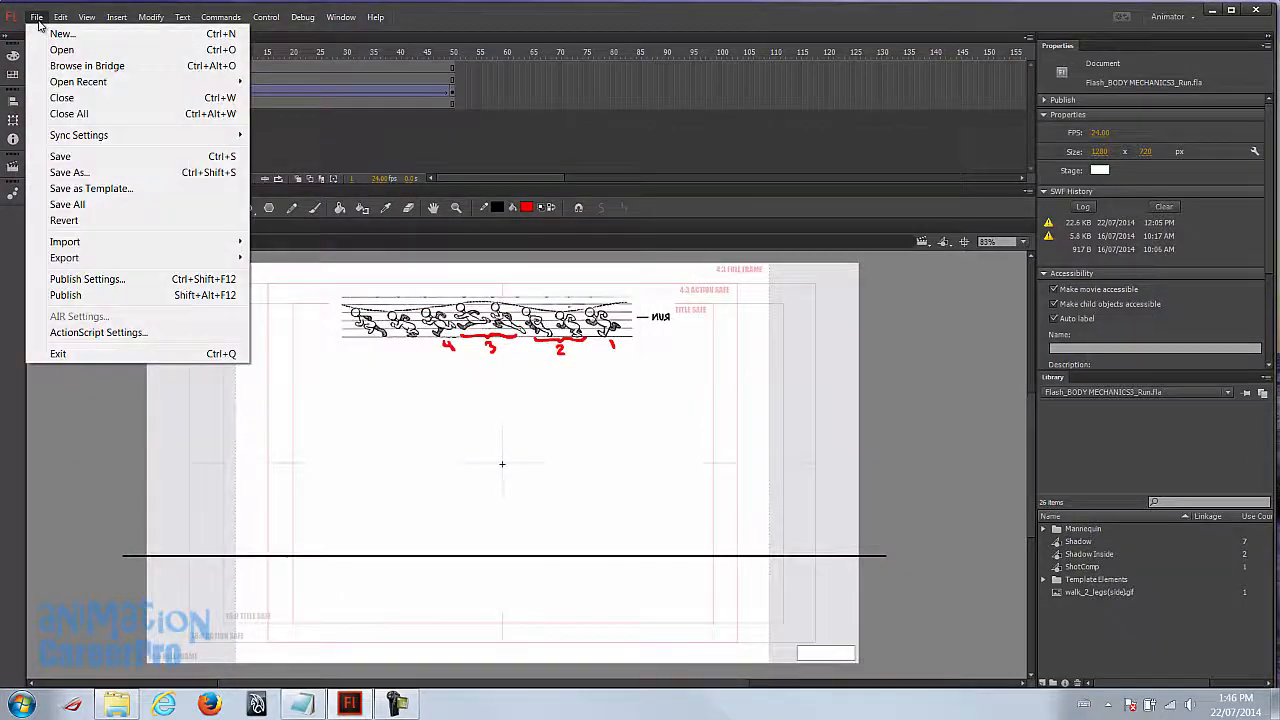
pyautogui.moveTo(218, 258)
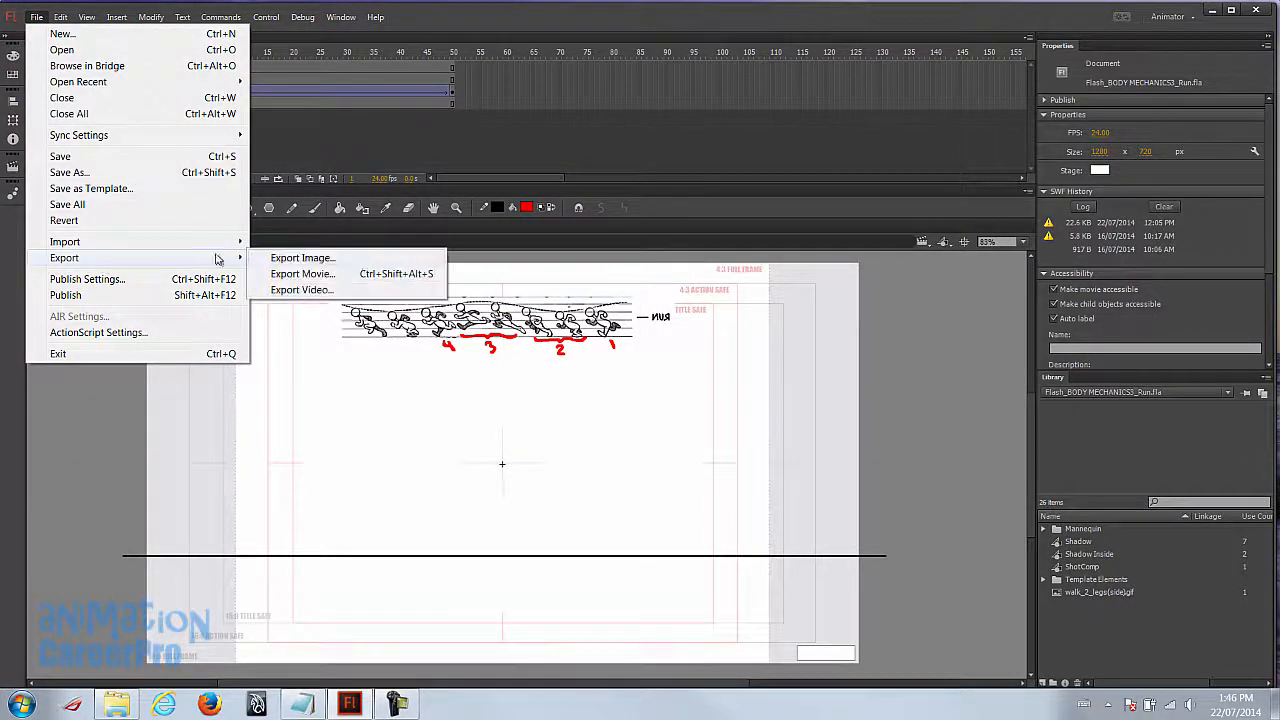
pyautogui.click(352, 291)
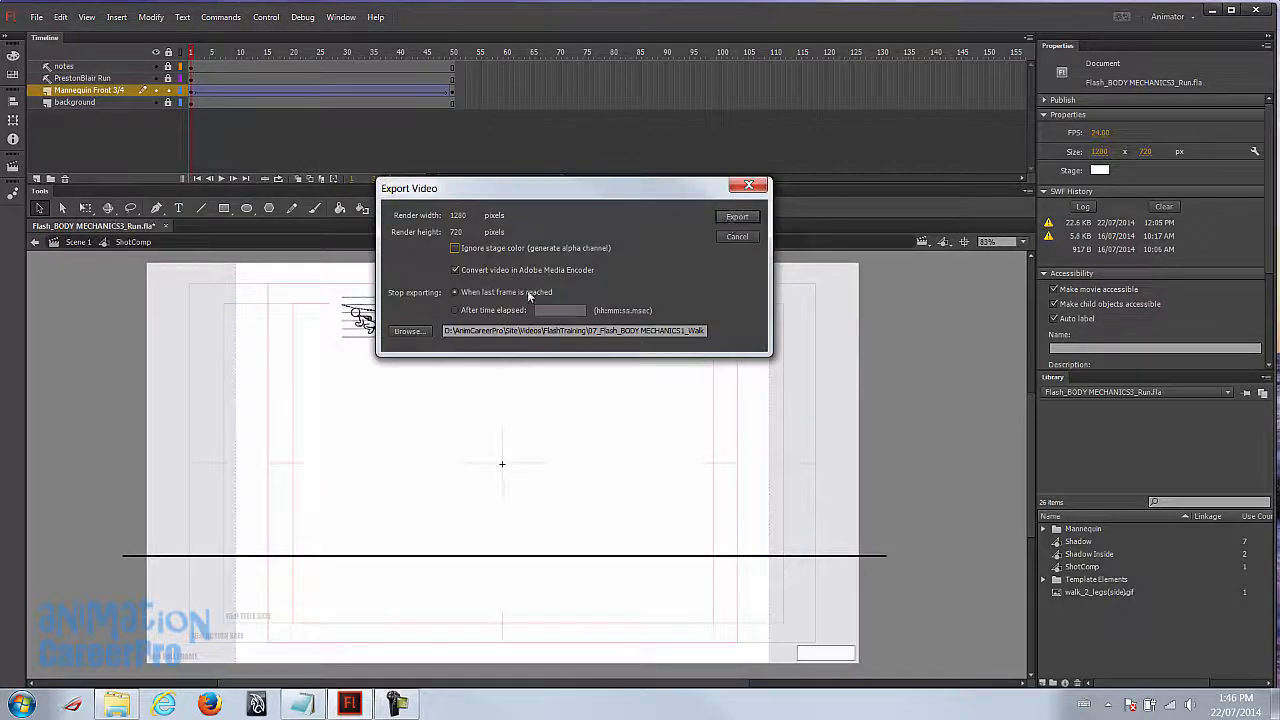
pyautogui.click(734, 216)
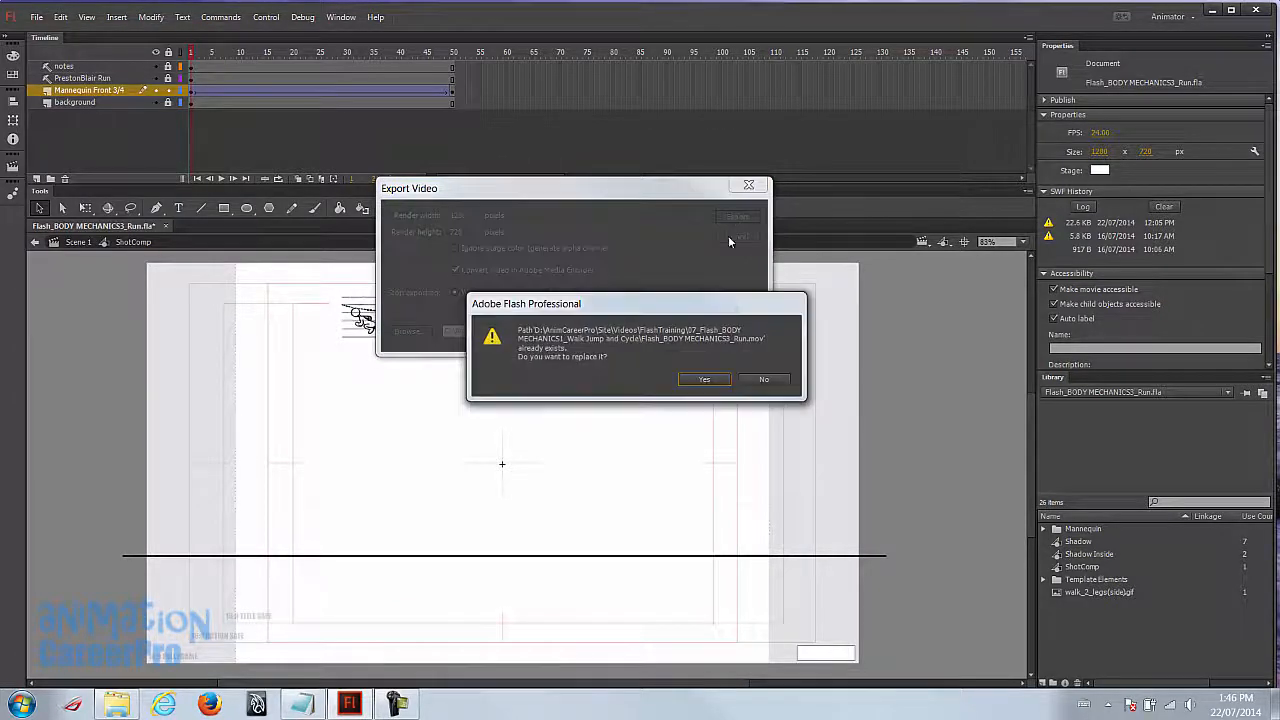
pyautogui.click(713, 384)
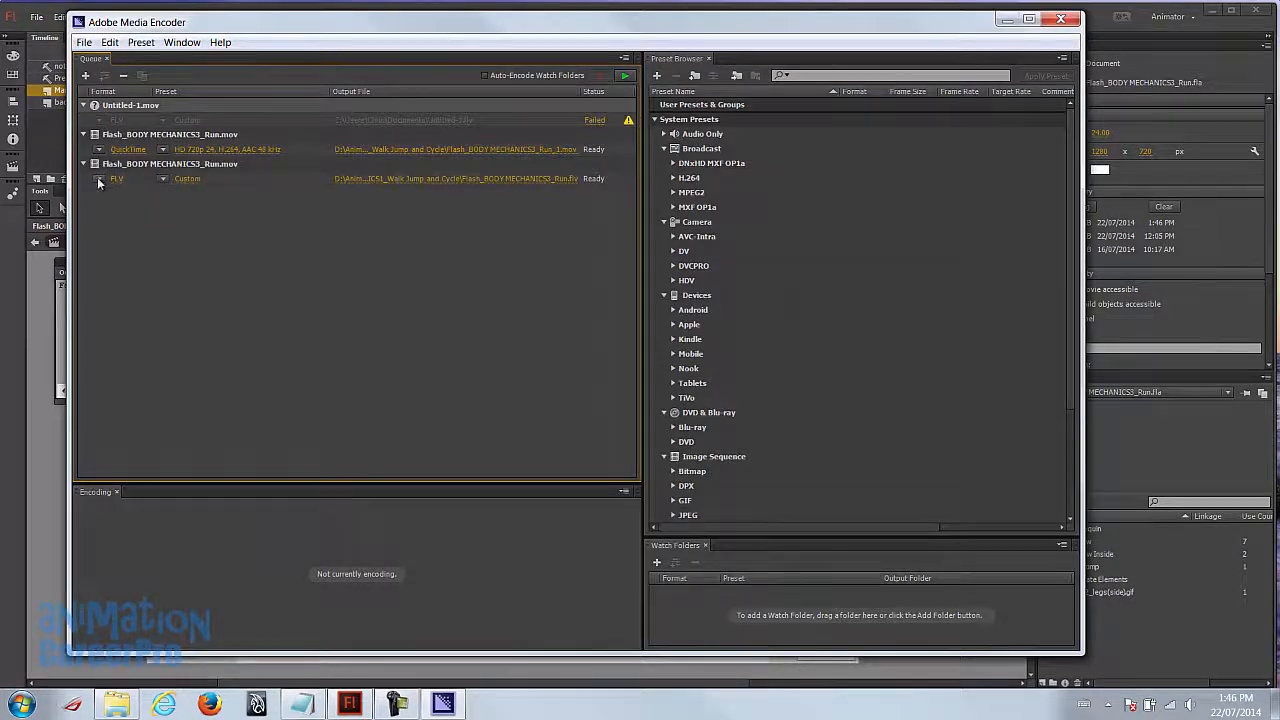
# - Set the newly queued run video's format to QuickTime and review its output file location before closing the encoder
pyautogui.click(98, 178)
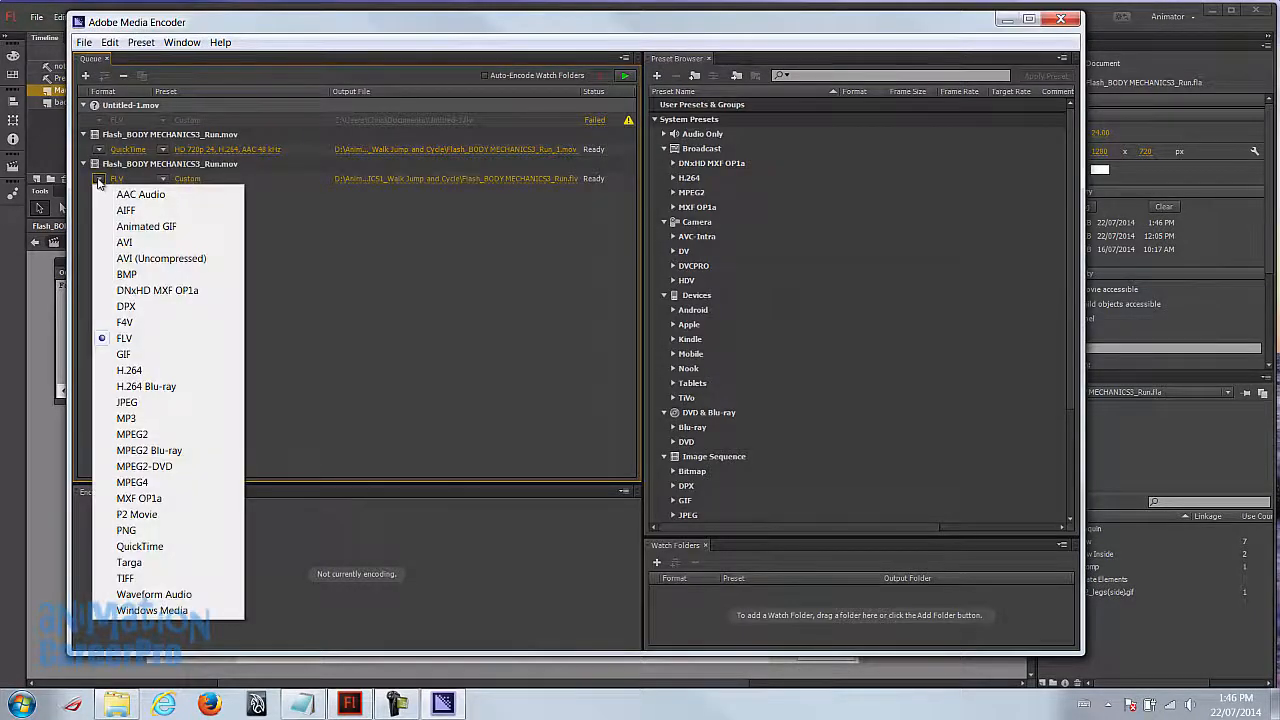
pyautogui.click(162, 547)
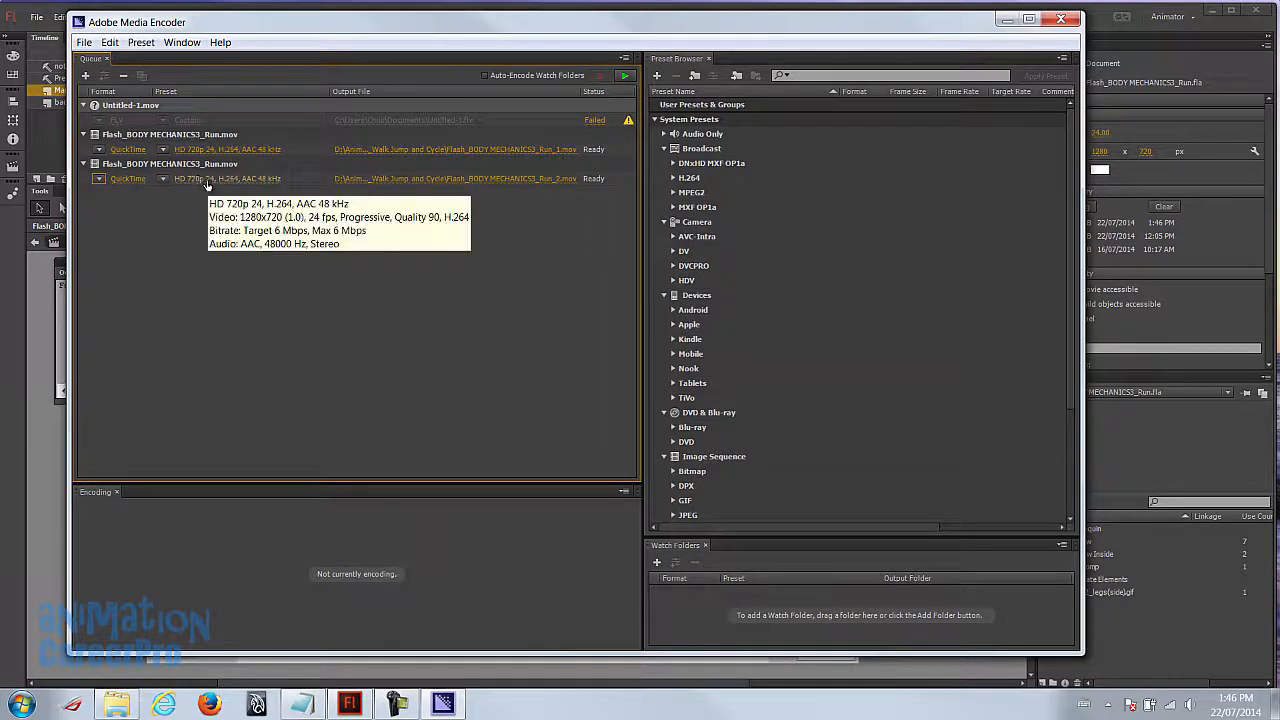
pyautogui.click(439, 180)
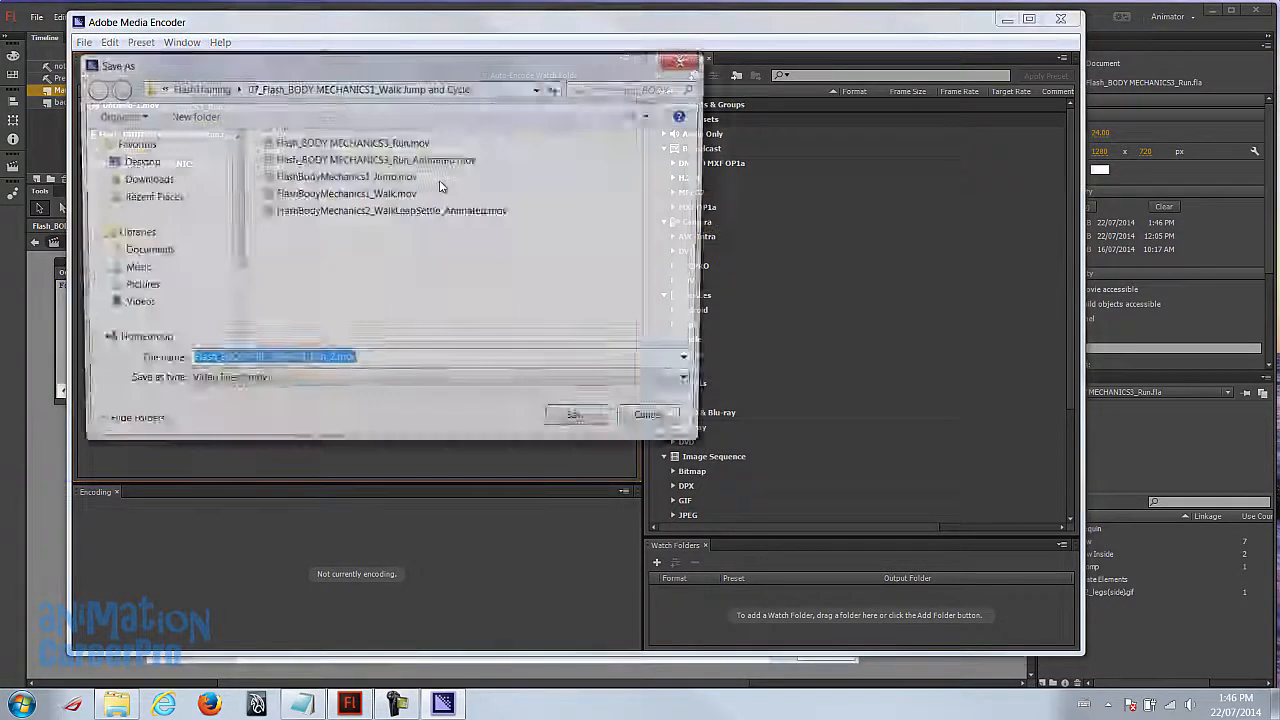
pyautogui.click(641, 425)
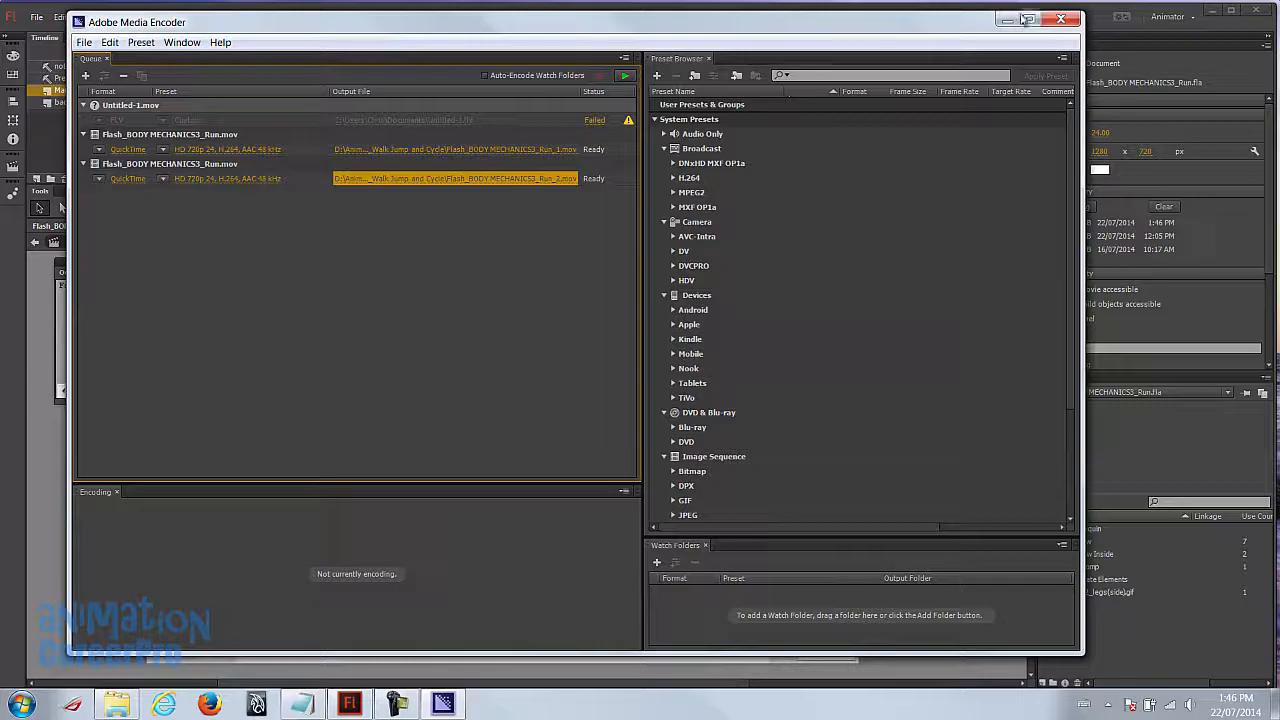
pyautogui.click(1058, 18)
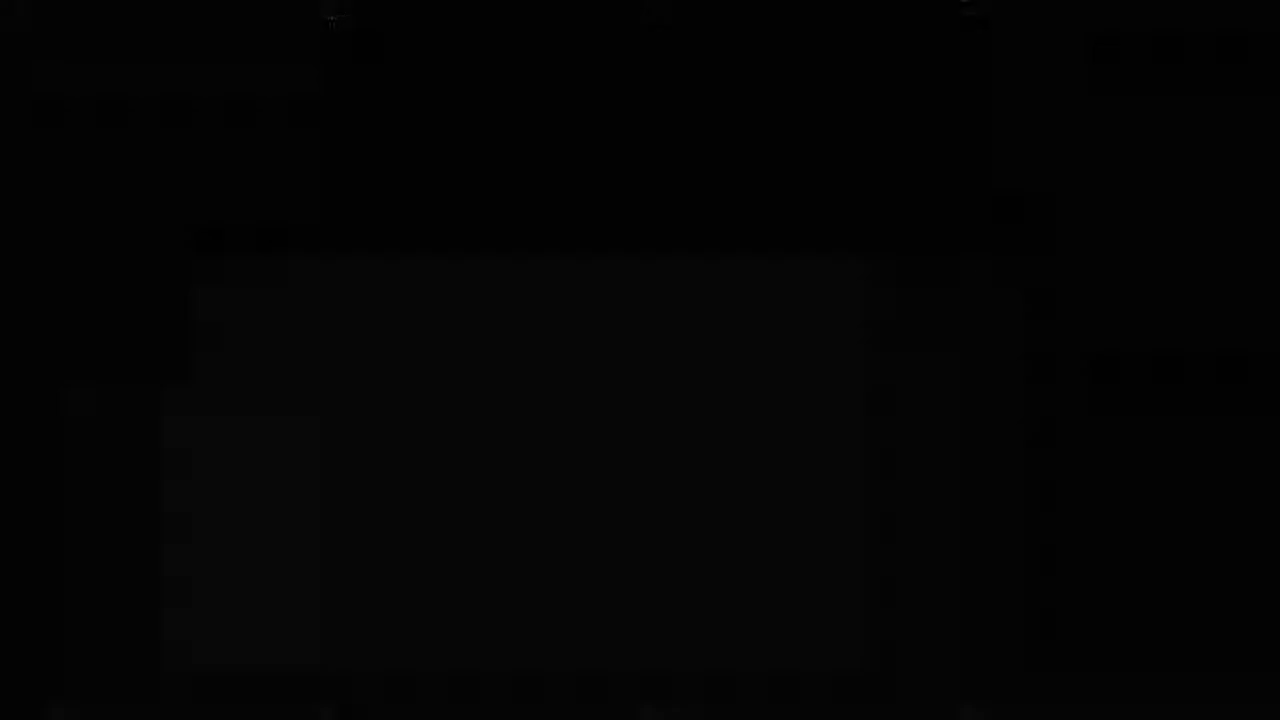